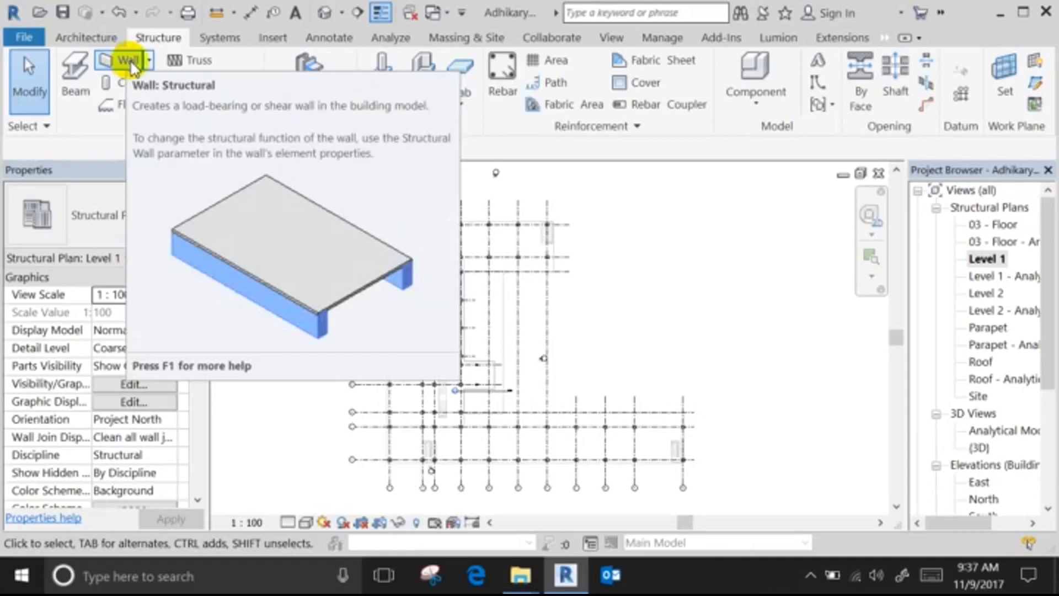
Start a structural wall and look through the available Basic Wall types, keeping Generic - 200mm.
left_click(131, 60)
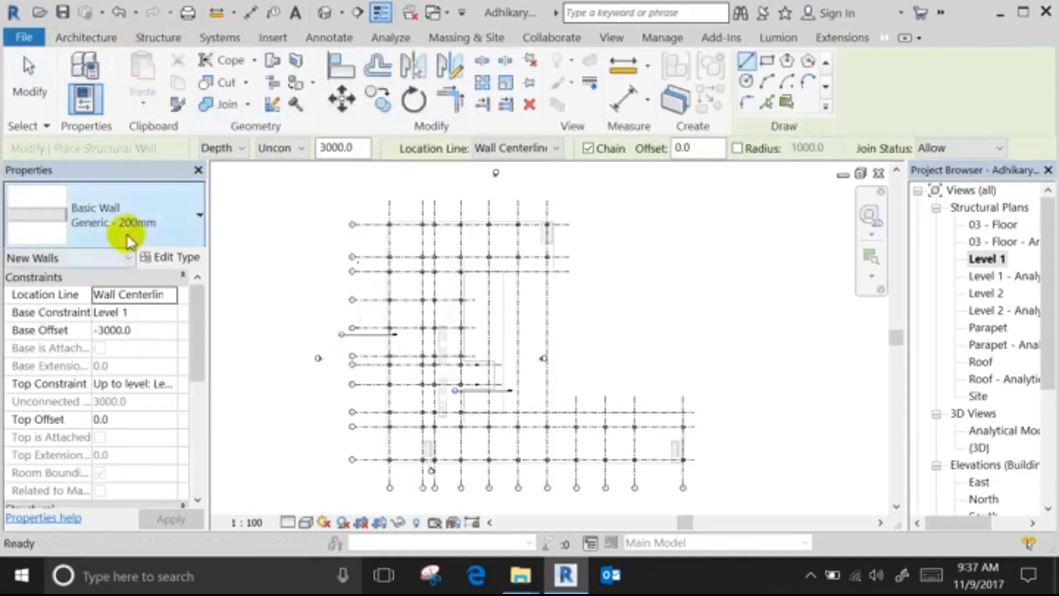
left_click(144, 223)
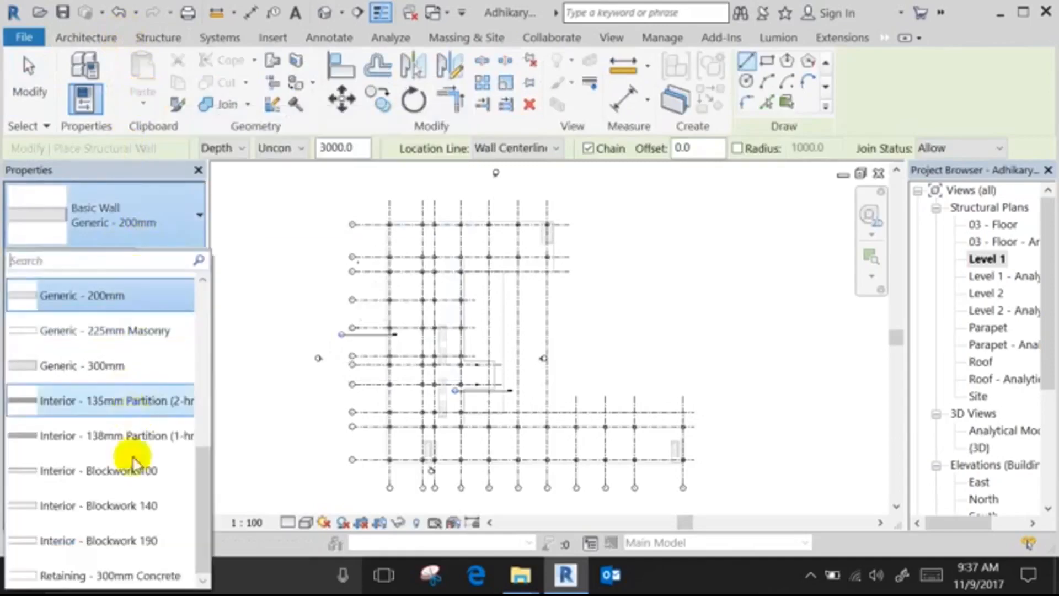
left_click_drag(199, 472, 229, 250)
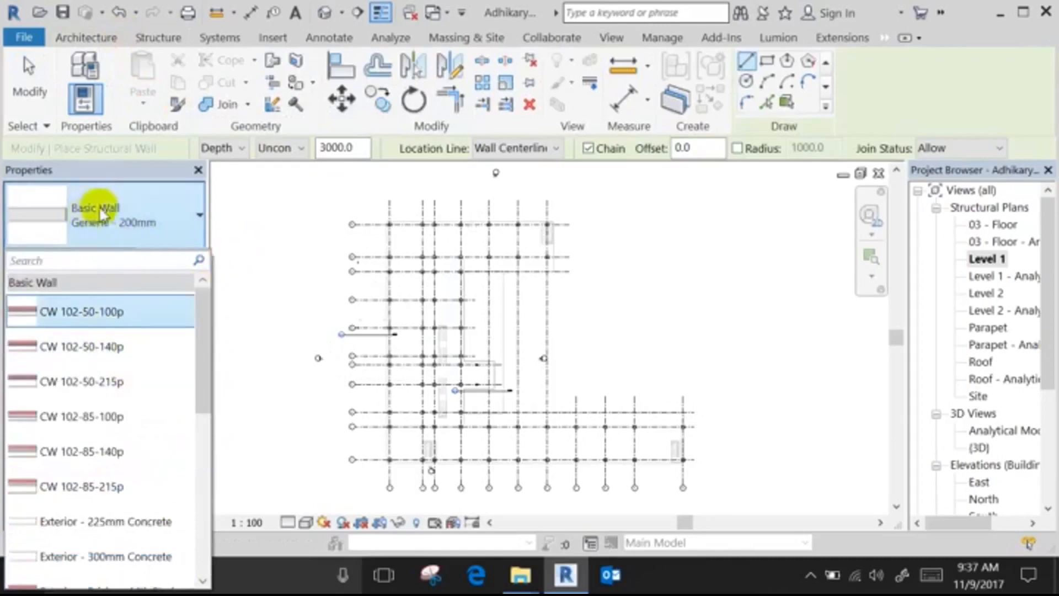
left_click(67, 217)
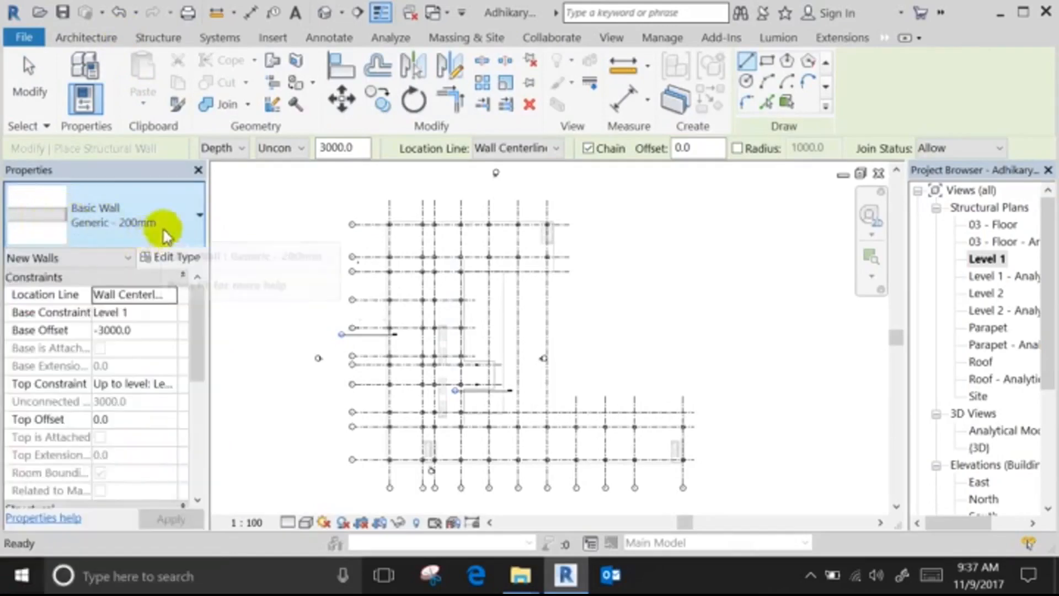
left_click(169, 243)
left_click(134, 215)
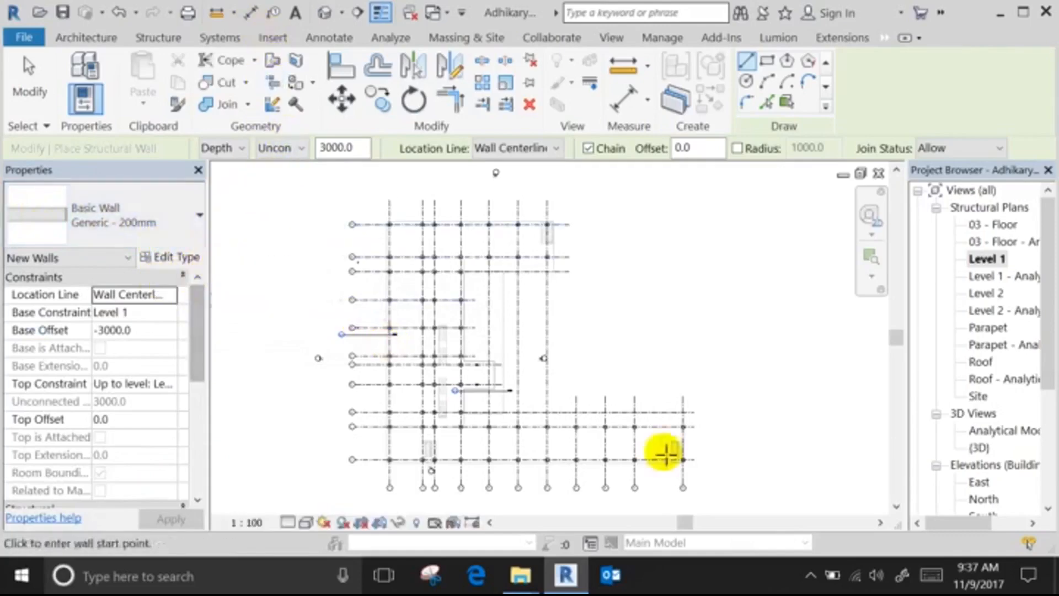
Set the new wall to be placed by height, with its top constrained to Level 2.
left_click(223, 156)
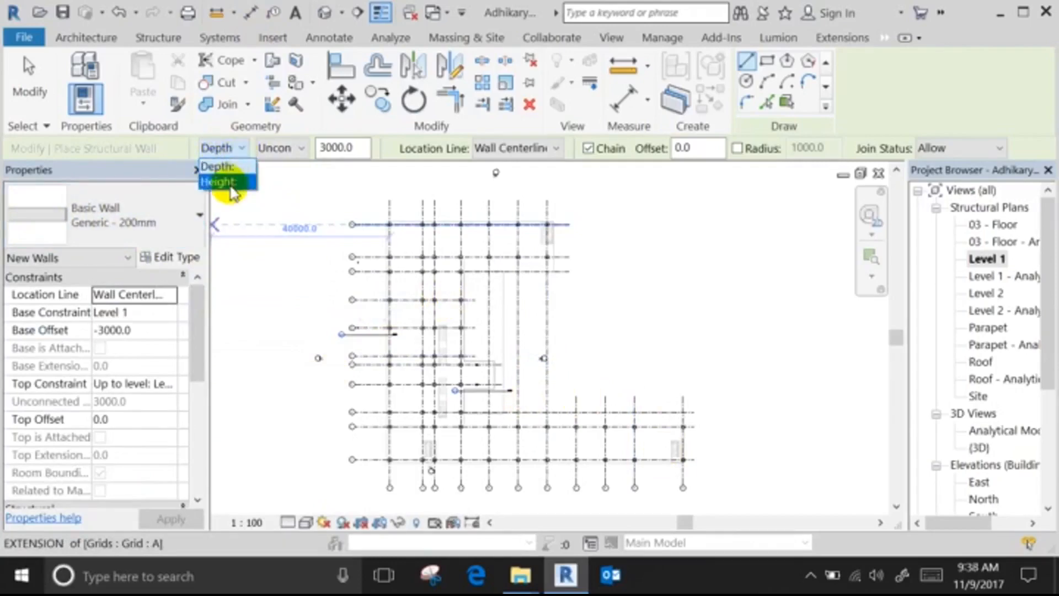
left_click(226, 182)
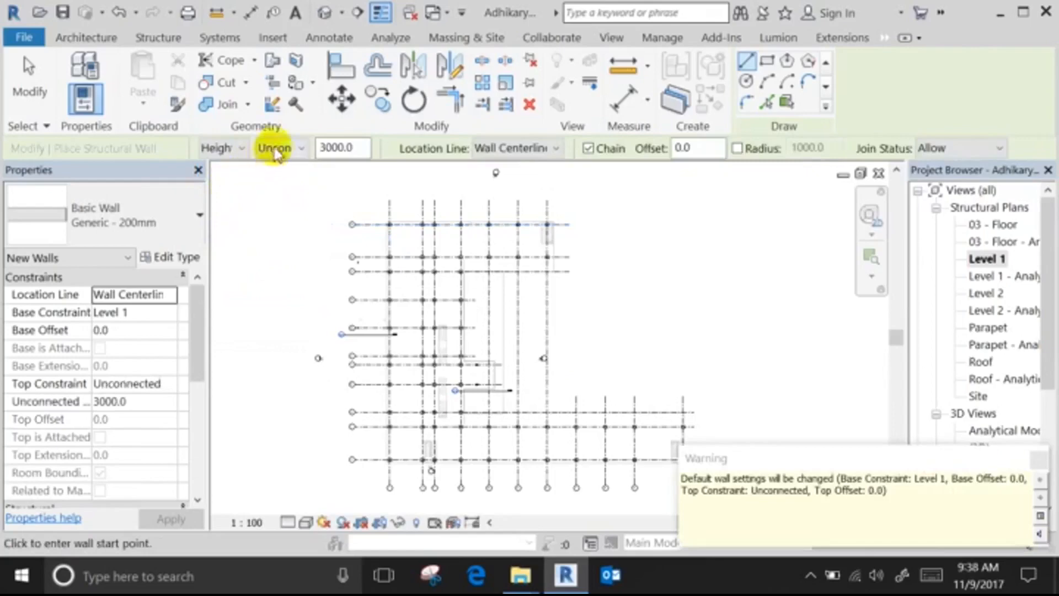
left_click(276, 148)
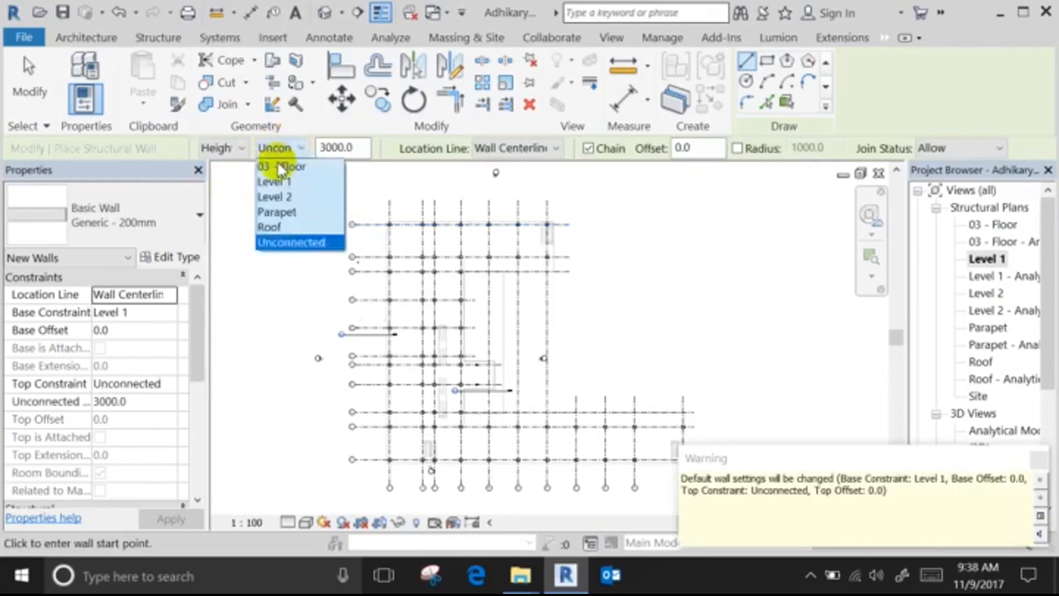
left_click(285, 197)
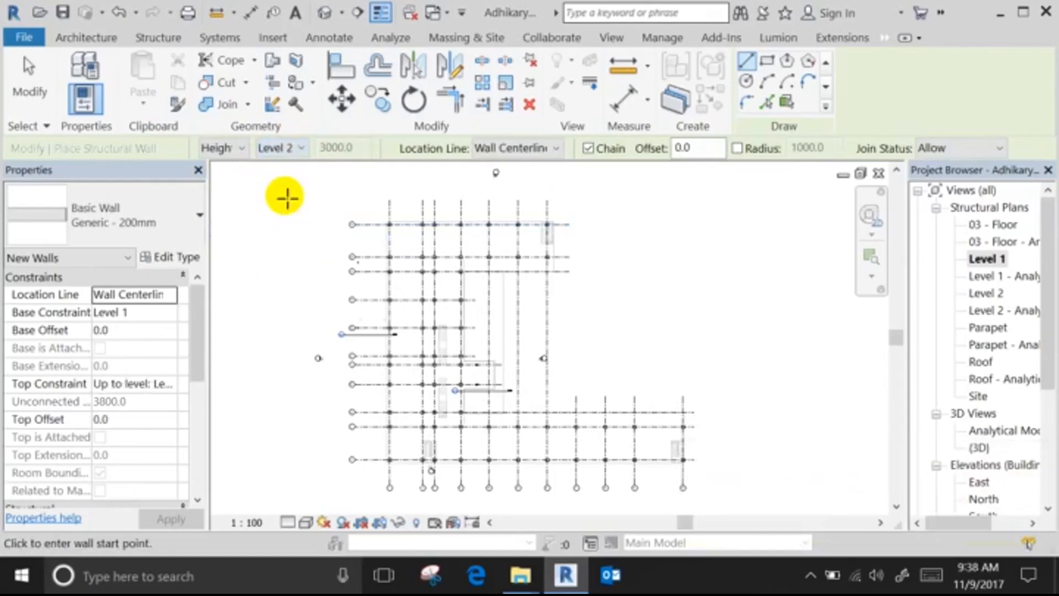
Open the type properties of the Generic - 200mm wall, show the preview, and resize and reposition the dialog.
left_click(173, 258)
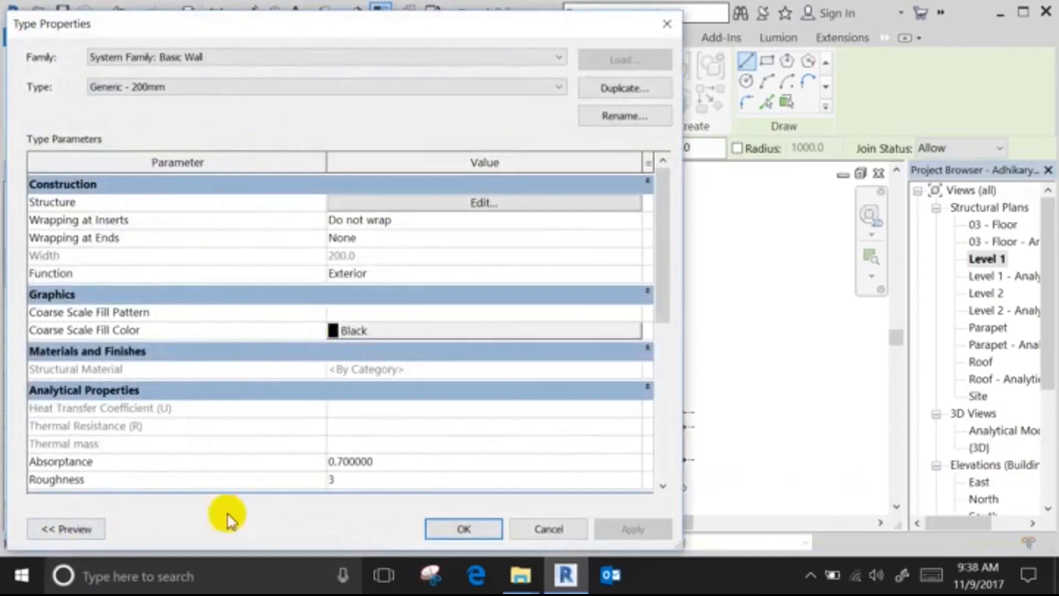
left_click(71, 530)
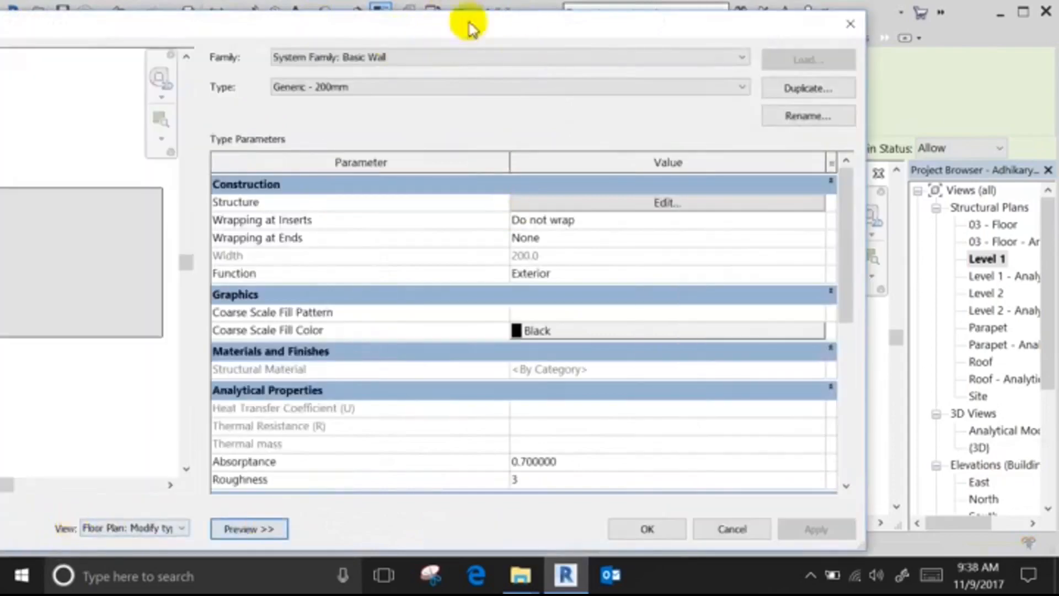
left_click_drag(468, 24, 560, 19)
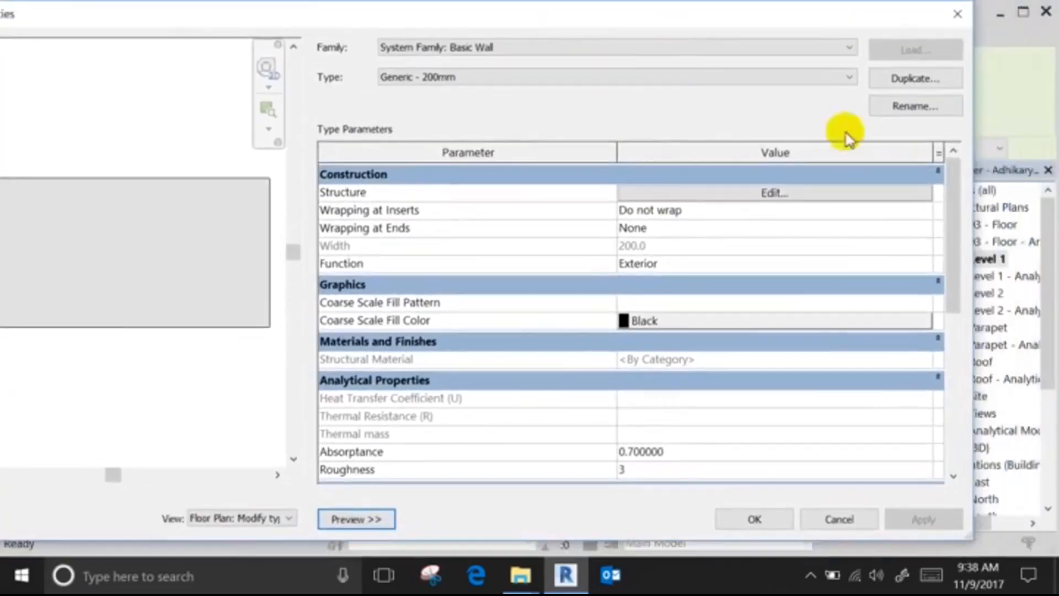
left_click_drag(974, 168, 775, 156)
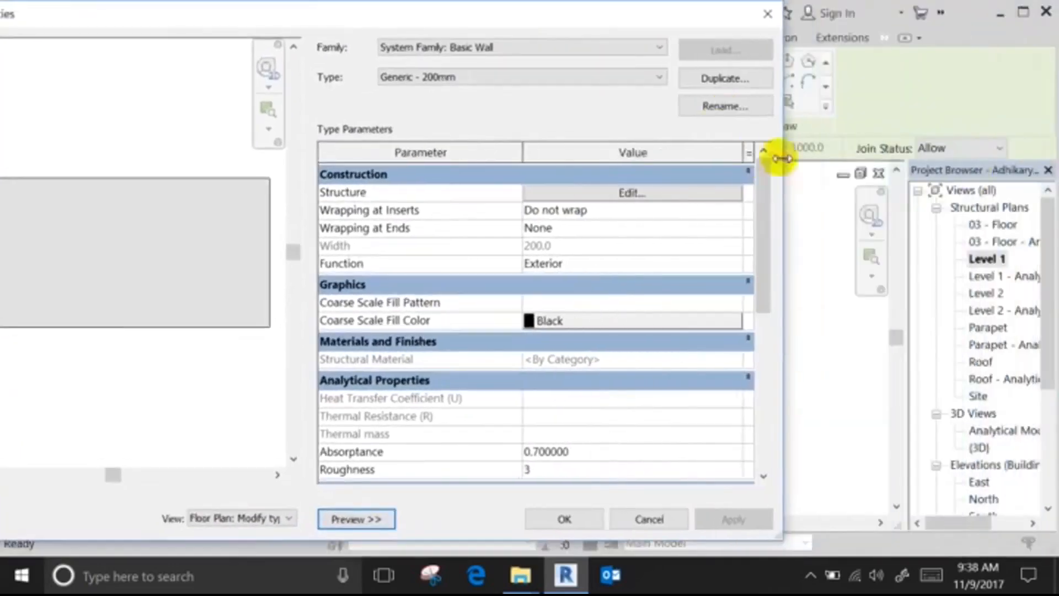
left_click_drag(626, 19, 816, 24)
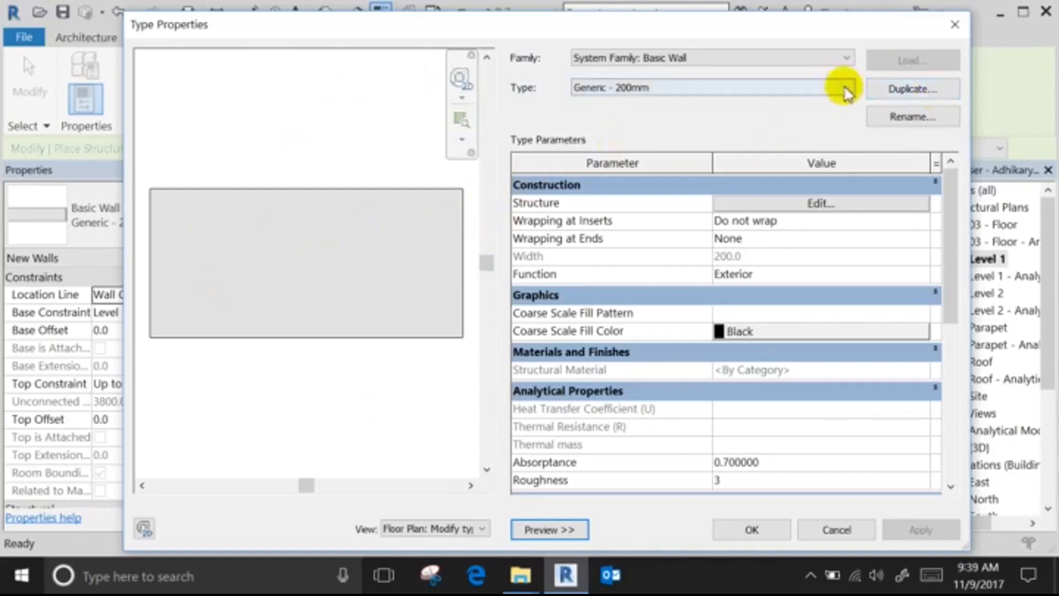
Duplicate the Generic - 200mm wall type under the name Custom Structural Wall.
left_click(896, 91)
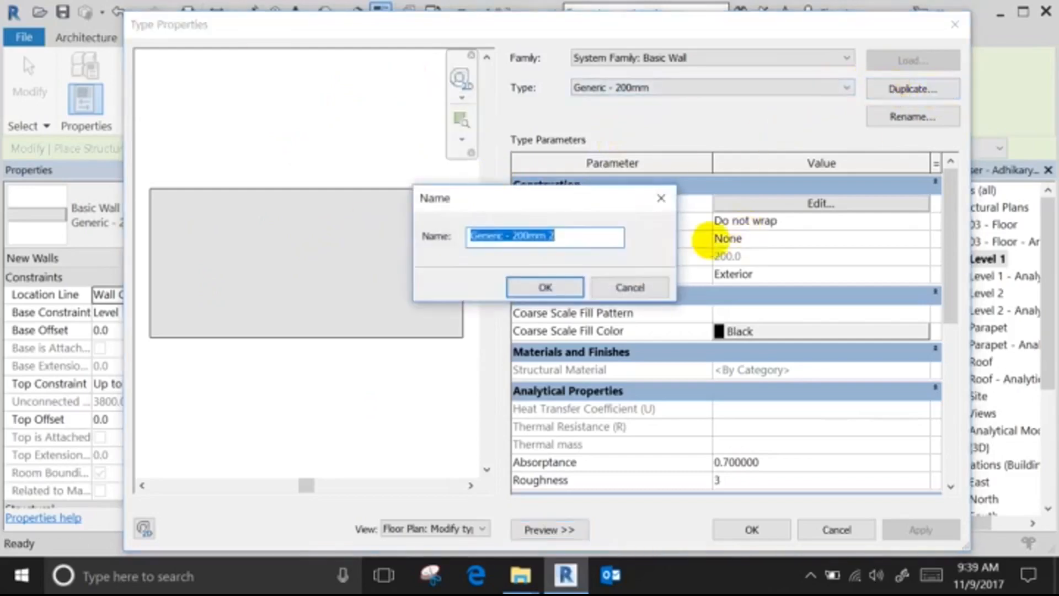
type("4")
key("BackSpace")
type("Custom Structural Wall")
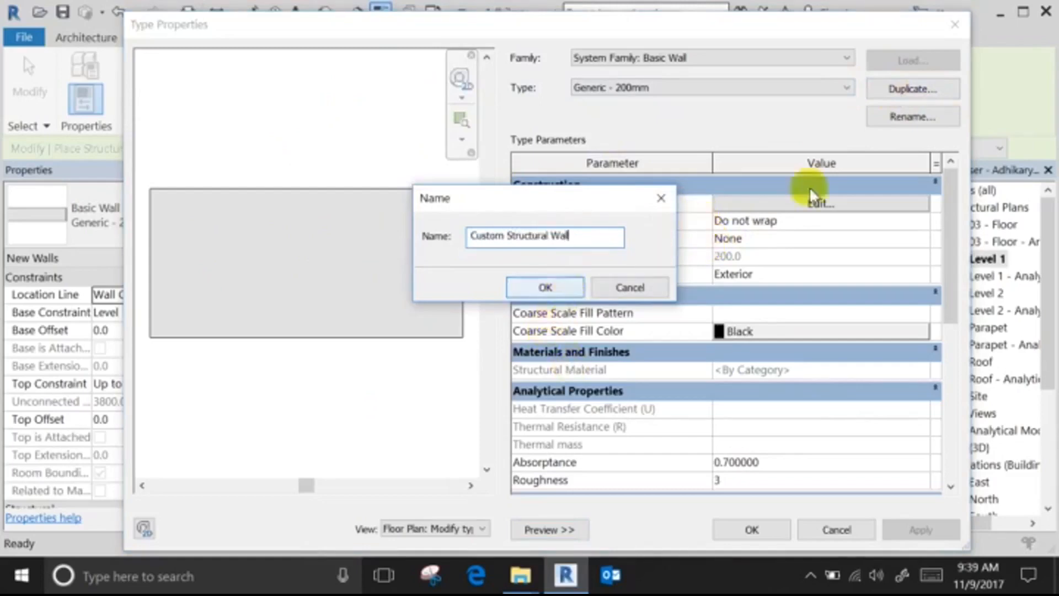
left_click(570, 288)
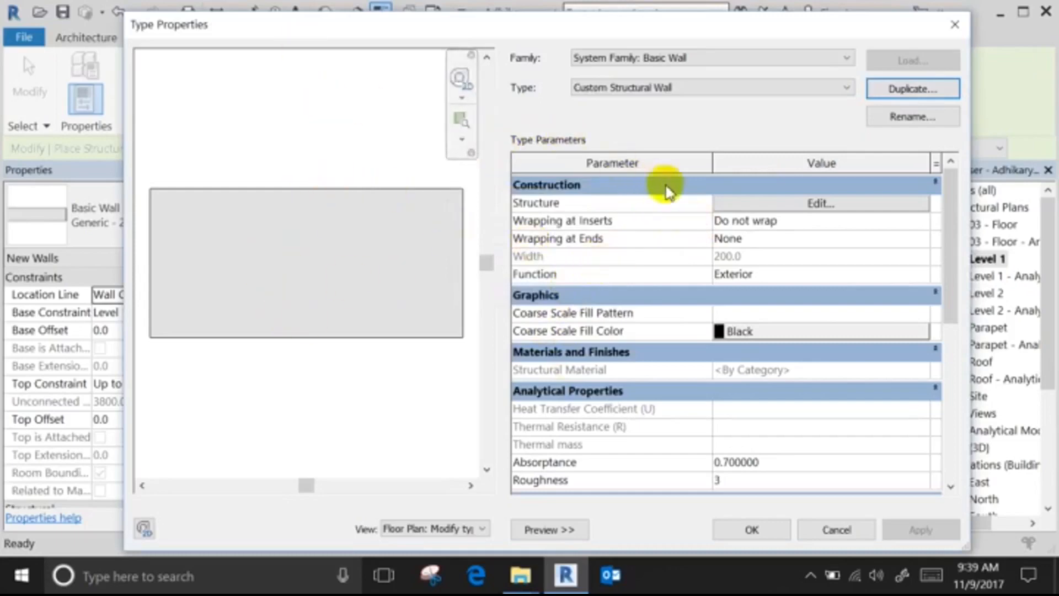
Open the wall type's layer structure and insert a layer on the interior side, below the lower core boundary.
left_click(757, 204)
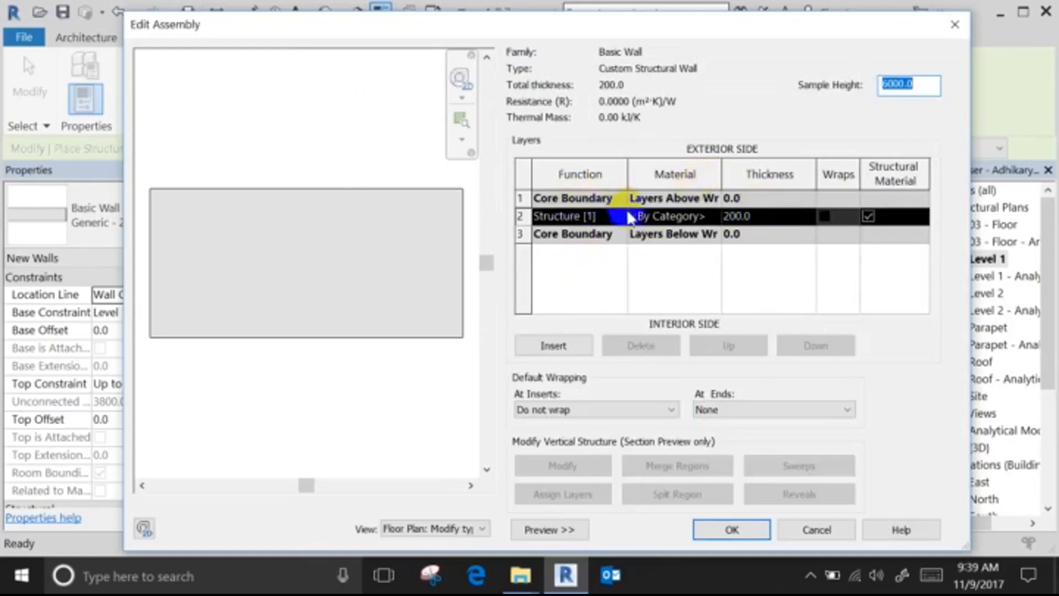
left_click(584, 216)
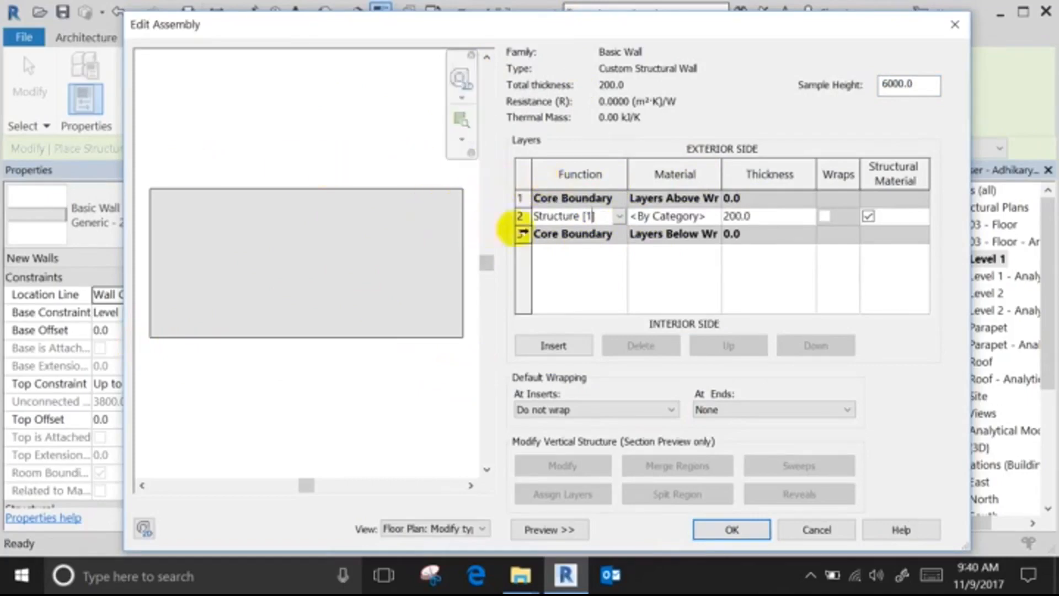
left_click(553, 346)
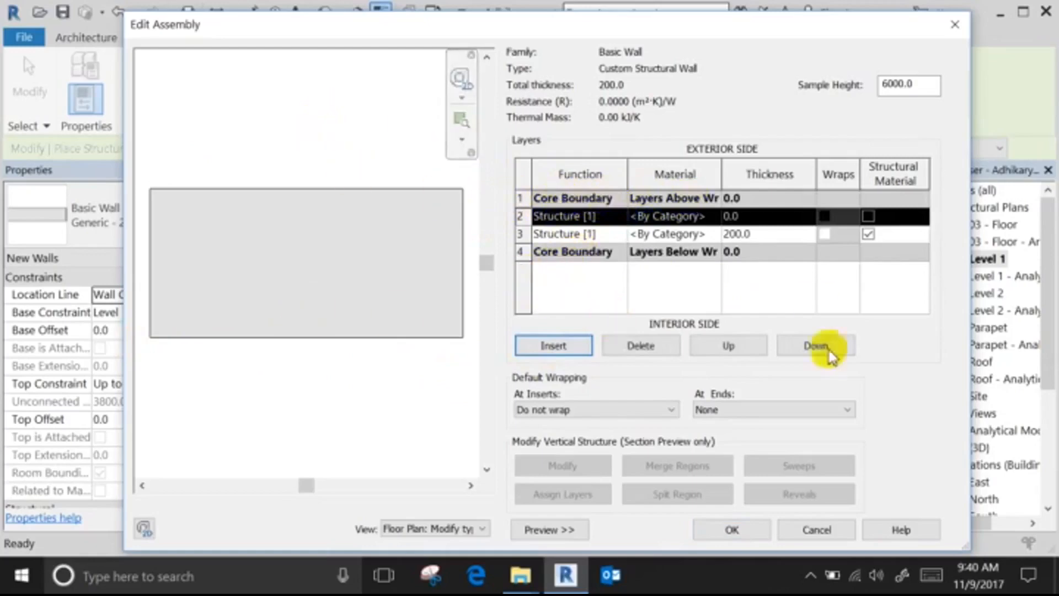
left_click(747, 350)
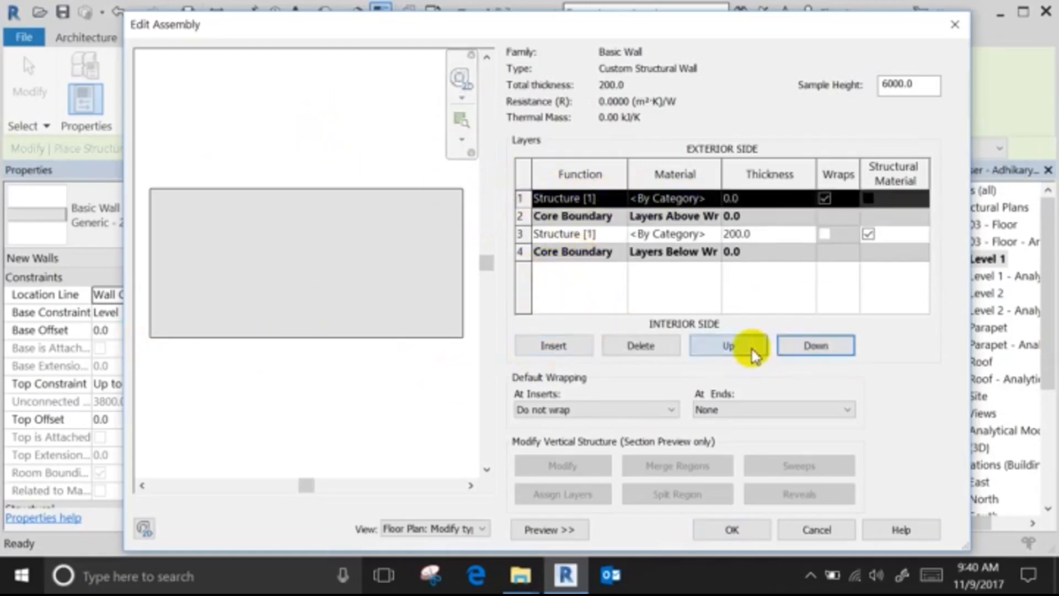
left_click(815, 354)
left_click(815, 354)
left_click(816, 355)
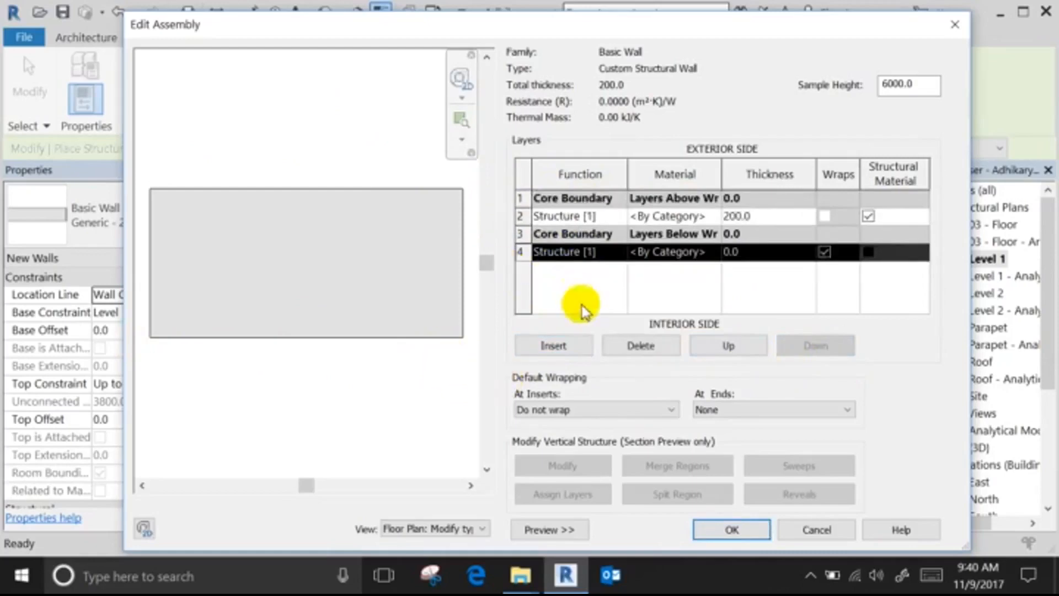
Insert another layer and move it to the exterior side, above the upper core boundary.
left_click(543, 252)
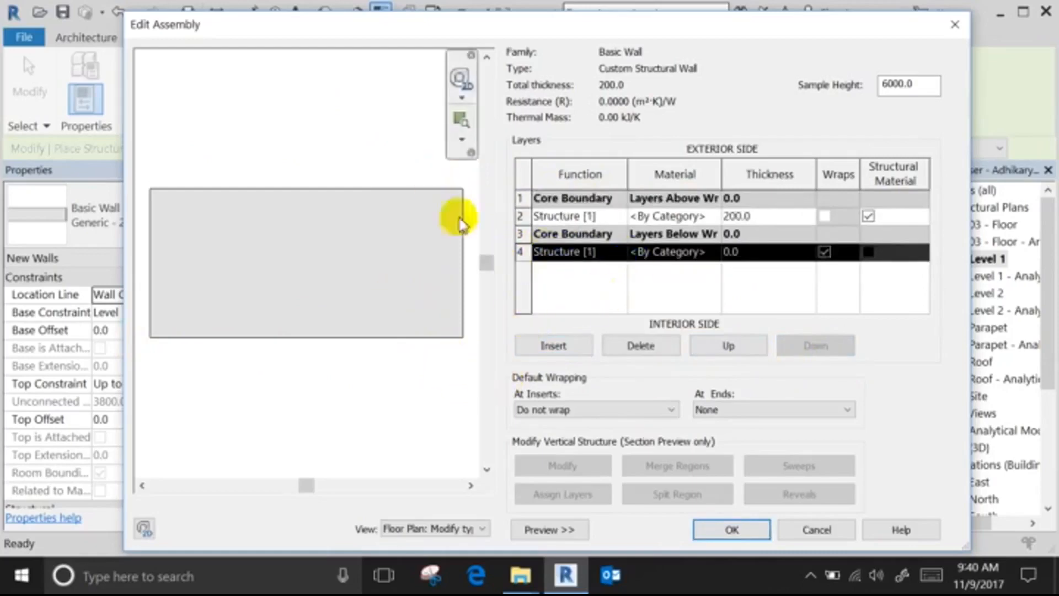
left_click(578, 347)
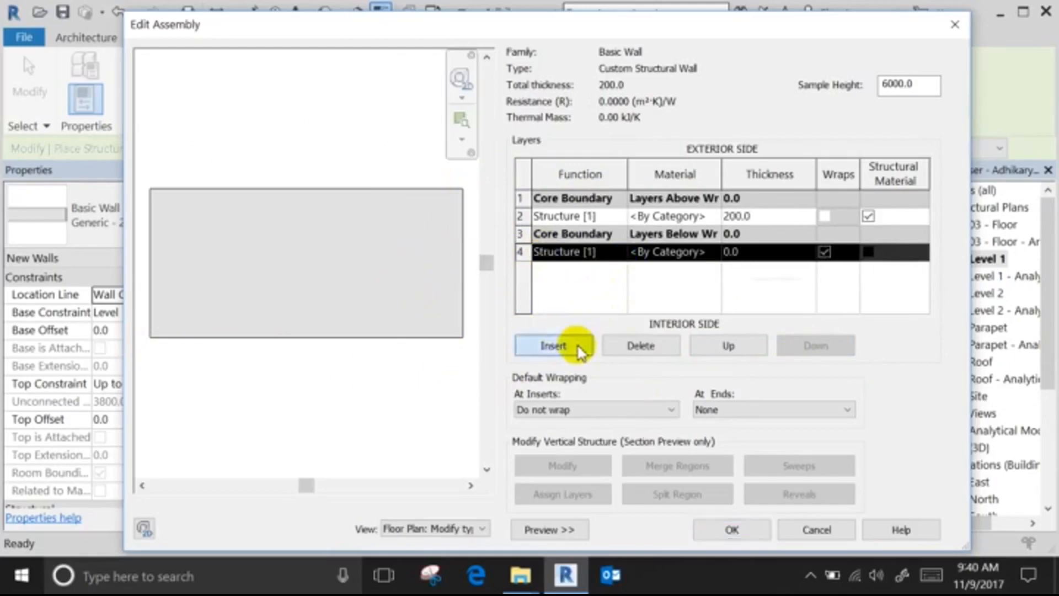
left_click(751, 345)
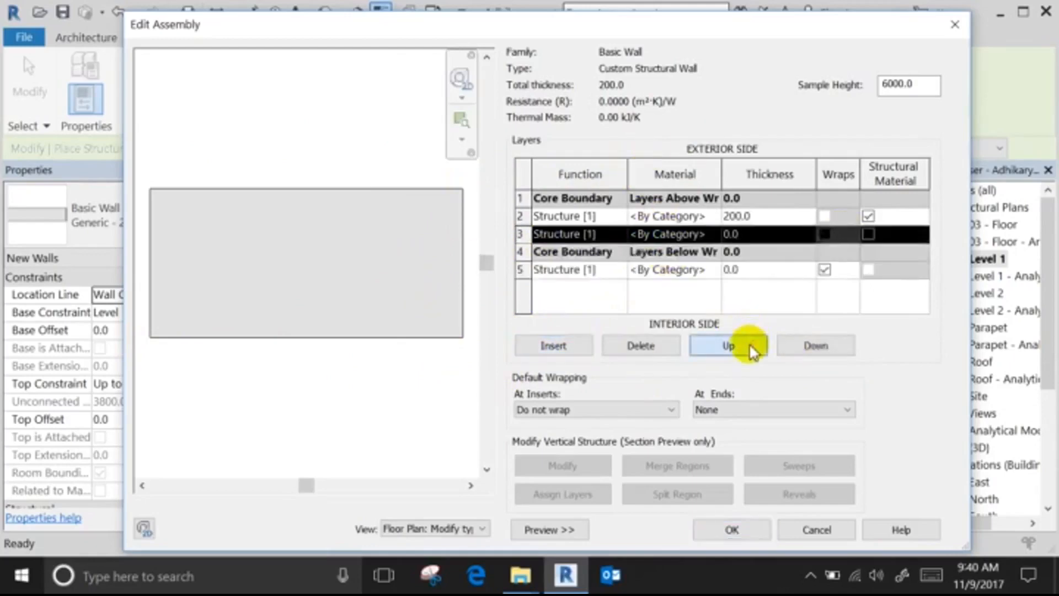
left_click(751, 346)
left_click(751, 345)
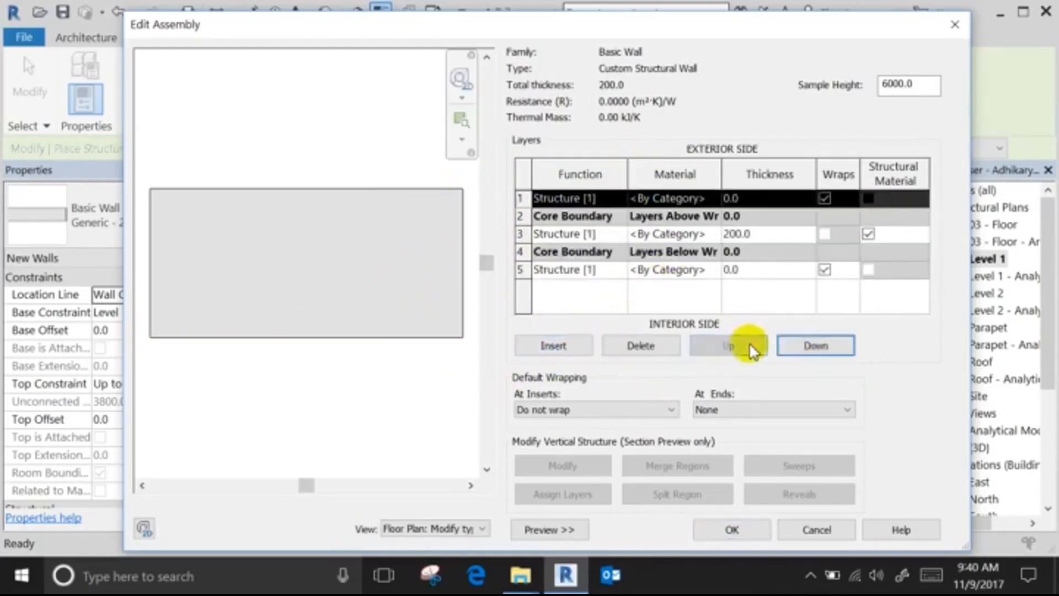
Set the function of both the exterior and interior layers outside the core to Finish 1 [4].
left_click(619, 199)
left_click(620, 199)
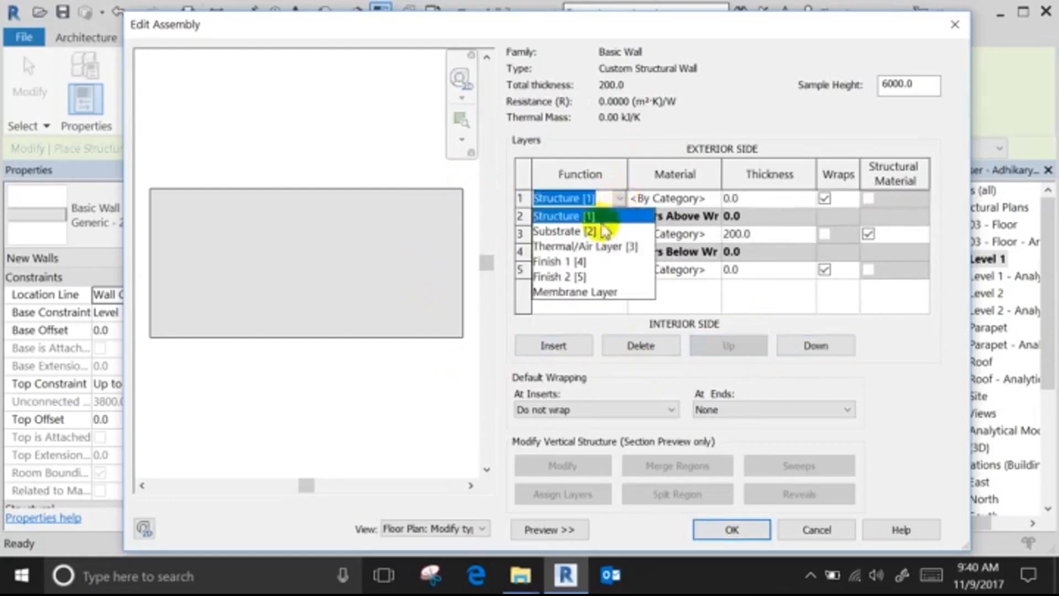
left_click(577, 263)
left_click(613, 269)
left_click(619, 269)
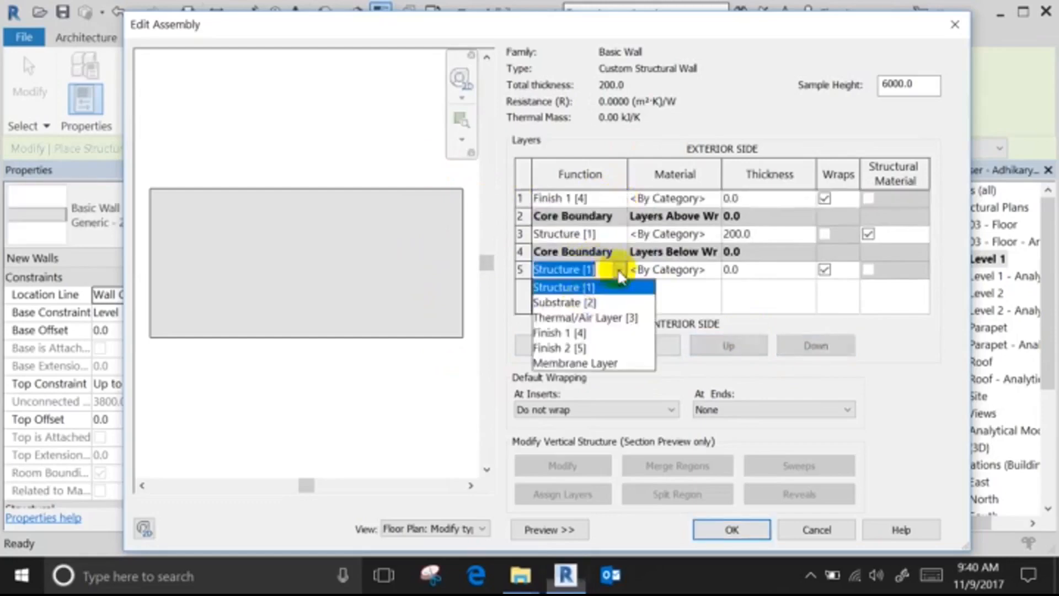
left_click(559, 333)
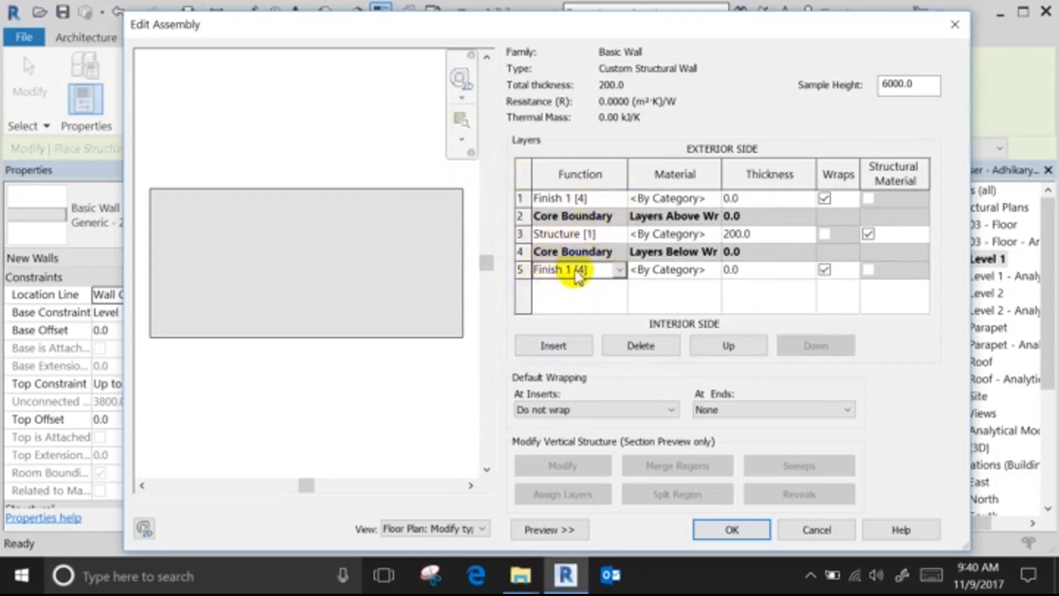
left_click(619, 269)
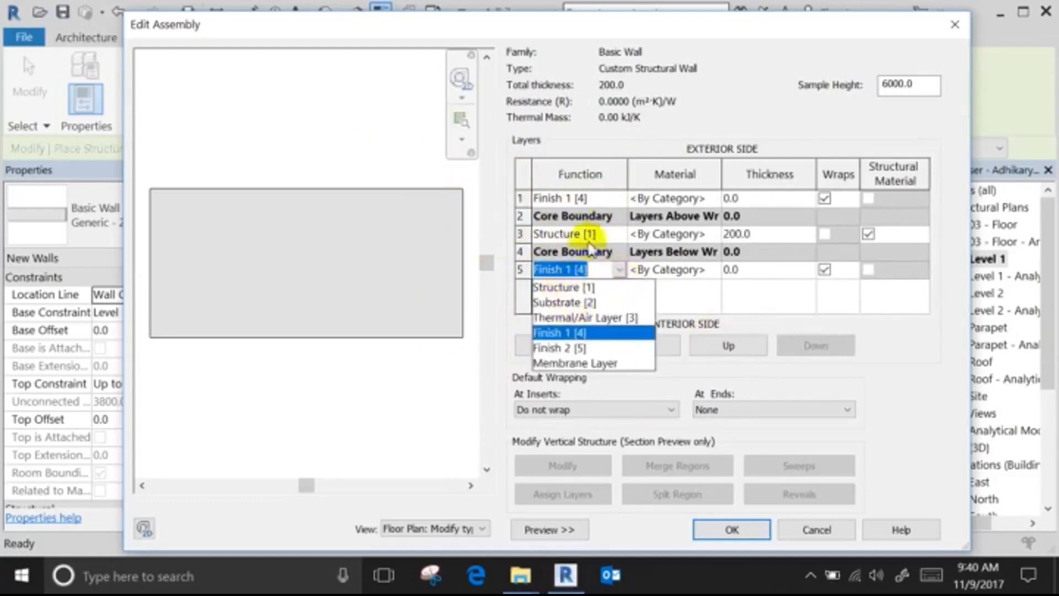
left_click(720, 389)
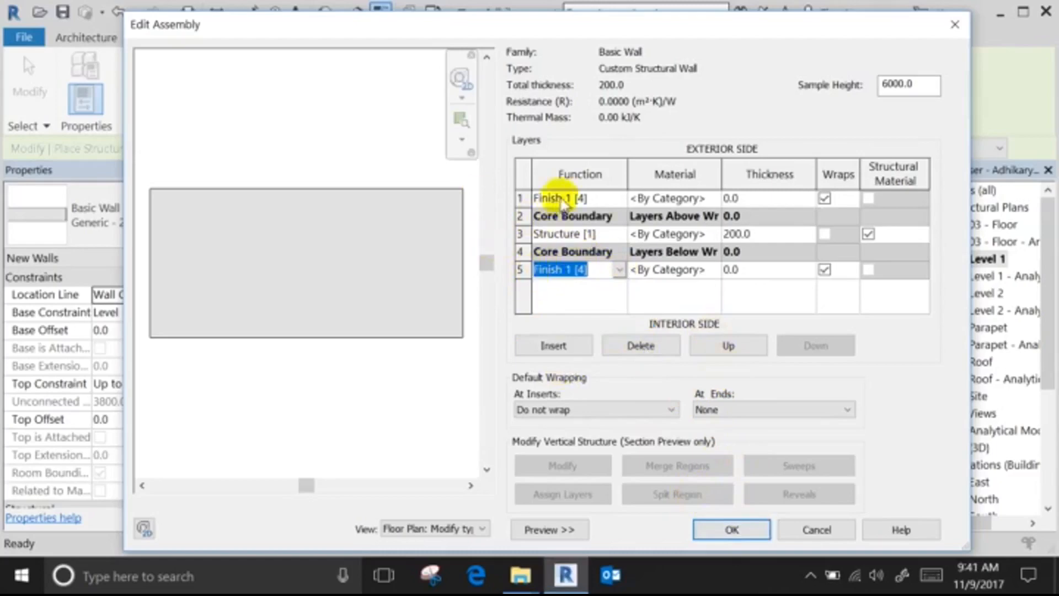
left_click(600, 197)
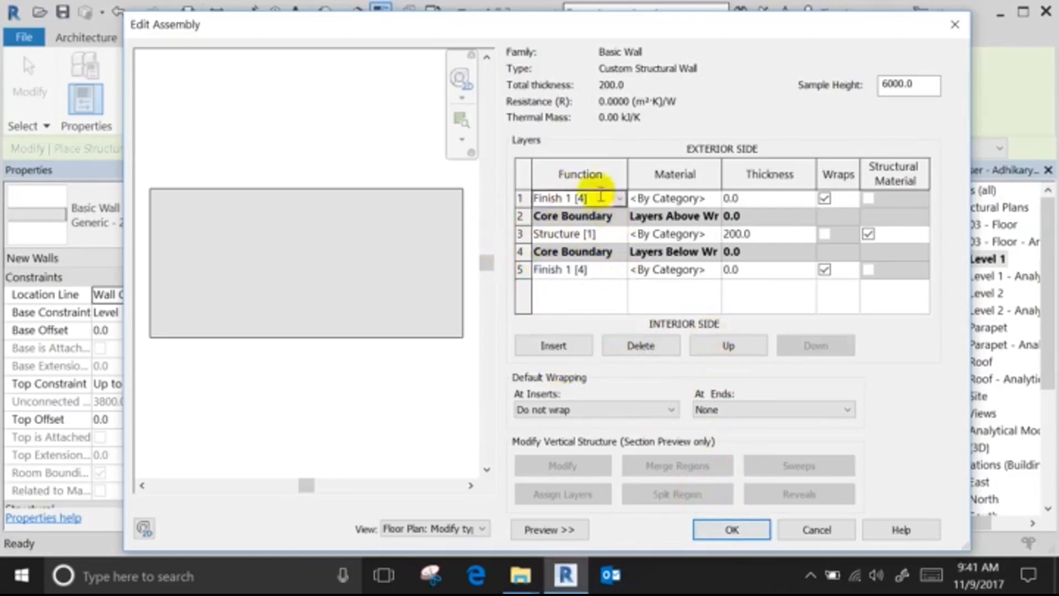
left_click(616, 271)
left_click(617, 270)
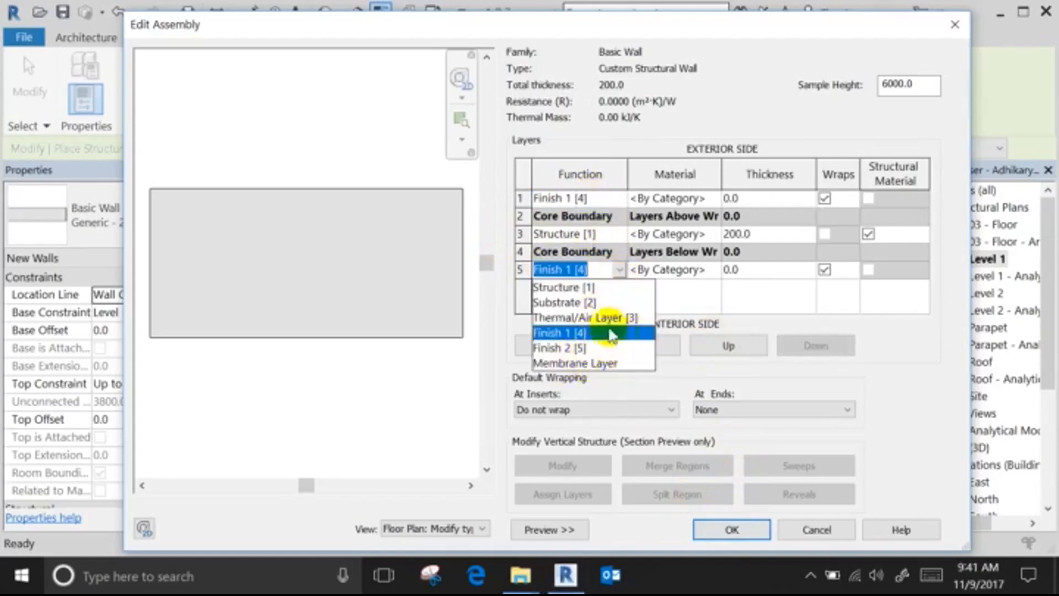
Set the thickness of both the interior and exterior Finish 1 [4] layers to 20 mm.
left_click(734, 272)
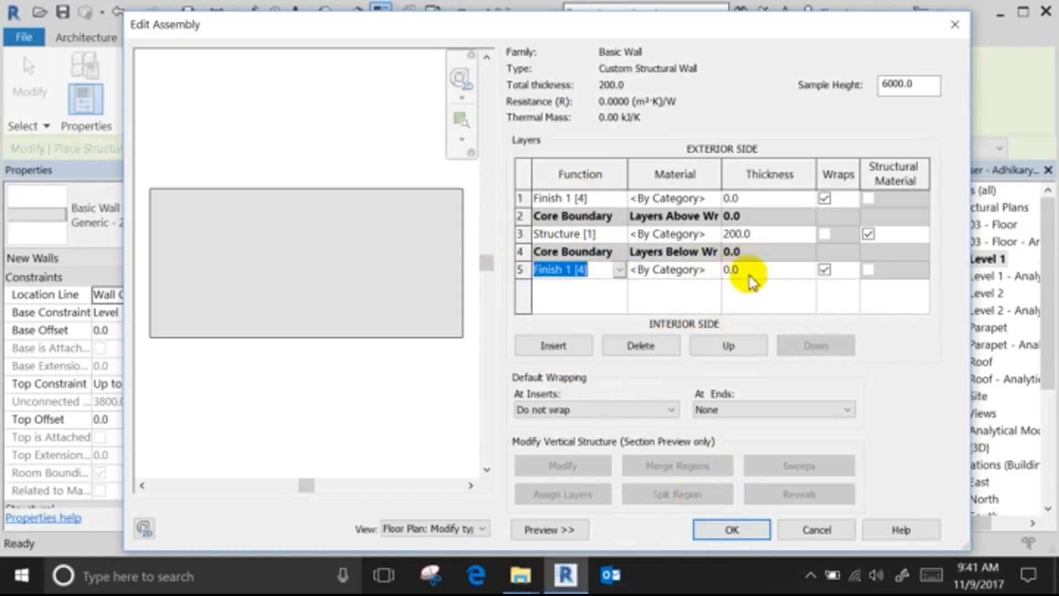
left_click(736, 271)
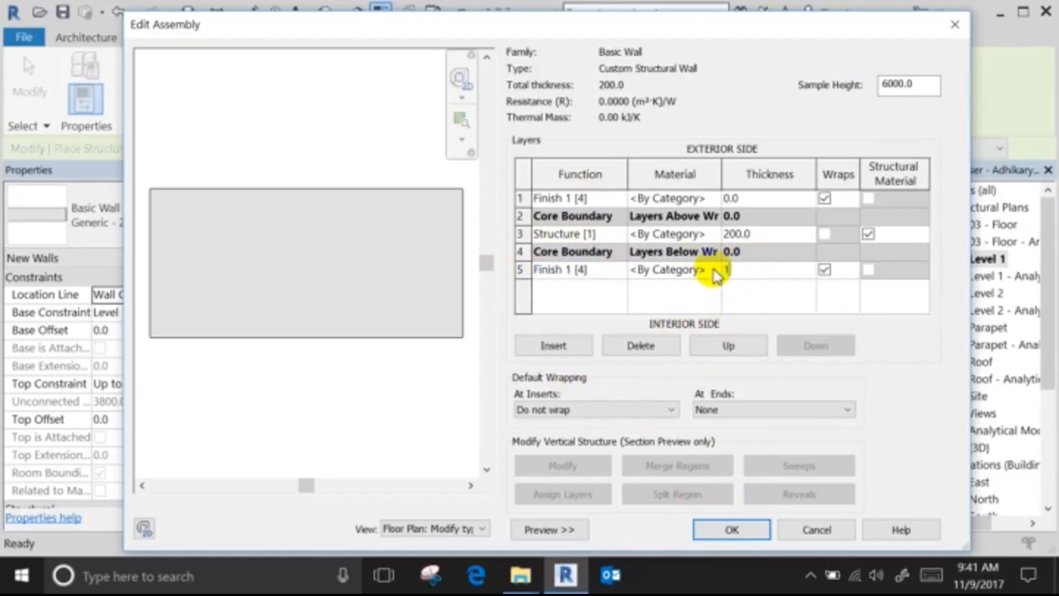
key("Tab")
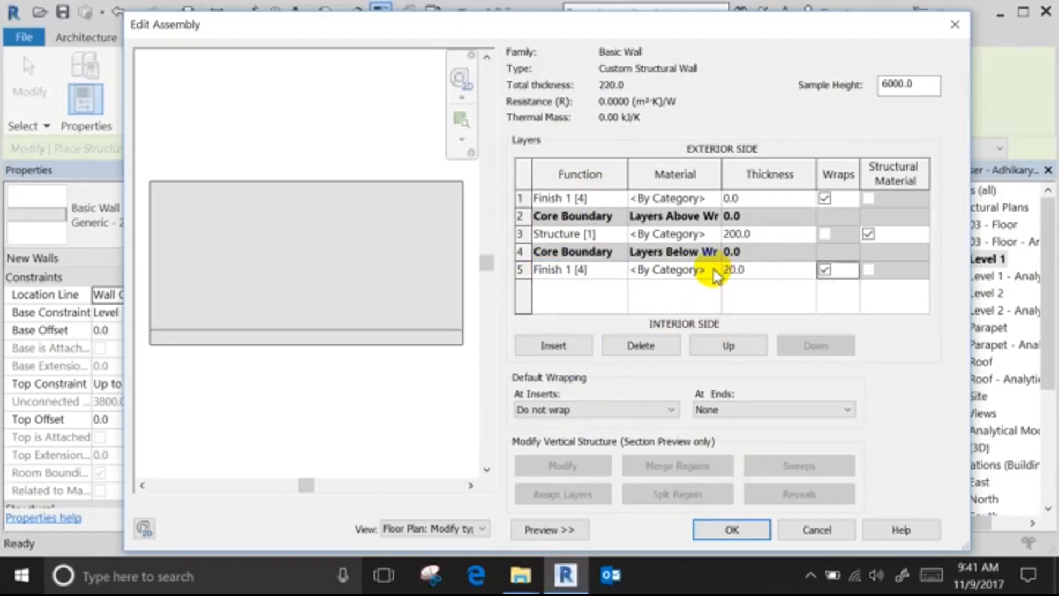
left_click(736, 198)
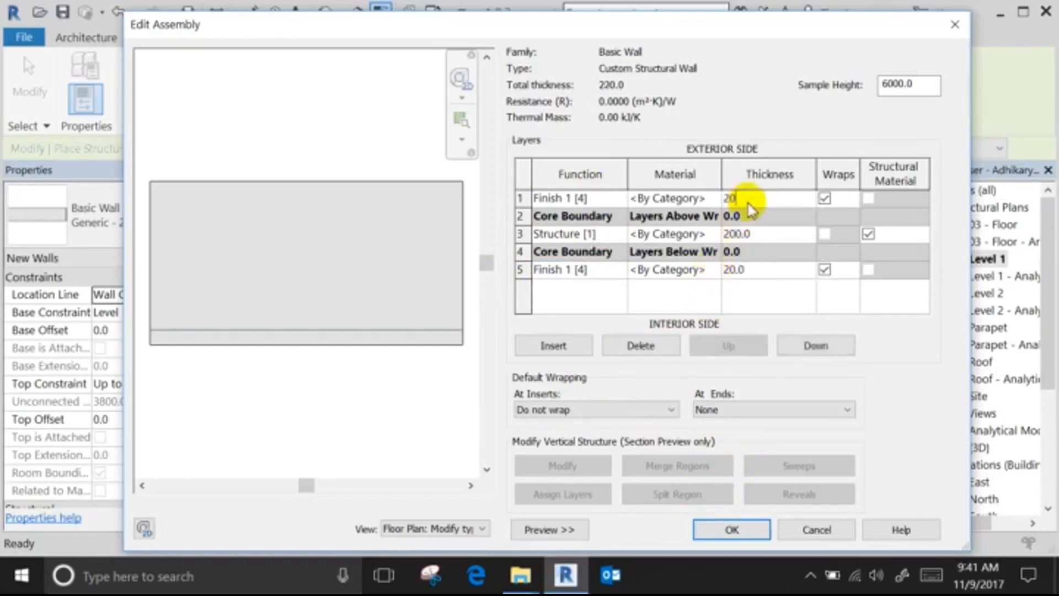
key("Tab")
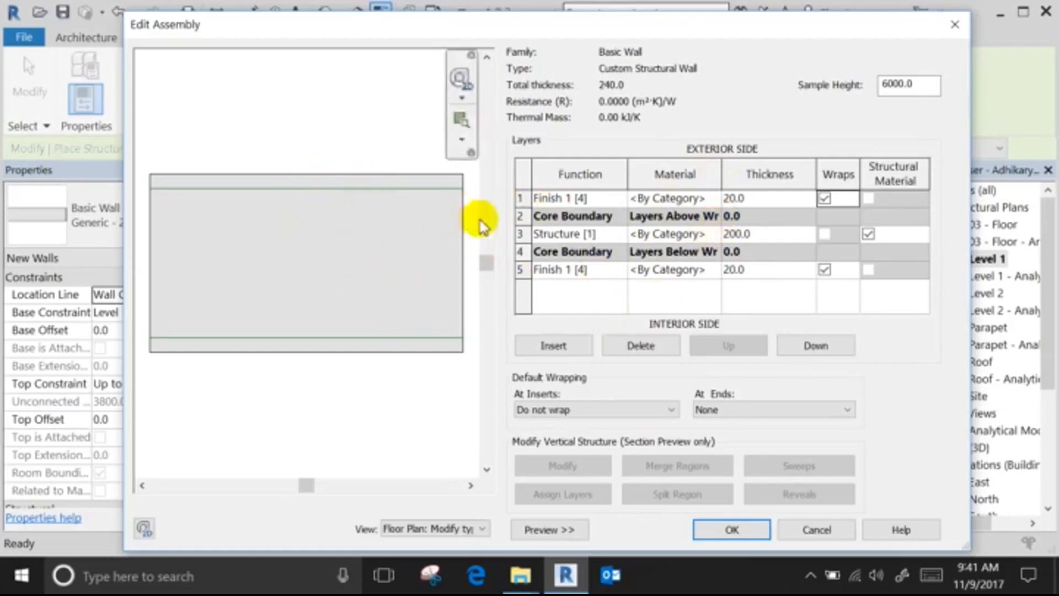
Open the material selection for the Structure [1] layer and select Concrete - Cast-in-Place Concrete - 35 MPa.
left_click(716, 236)
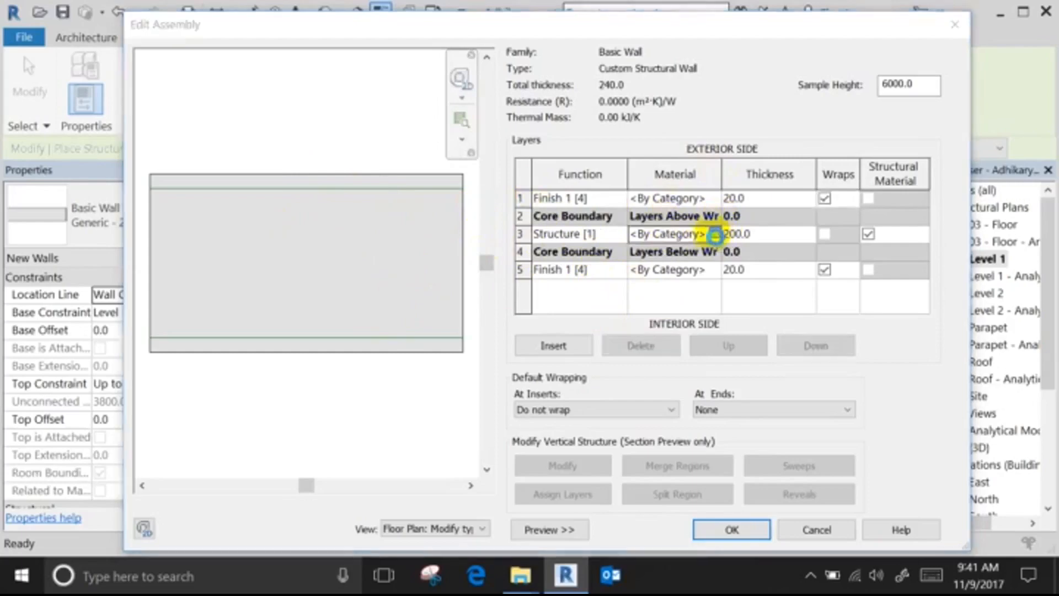
left_click(715, 235)
left_click(675, 40)
left_click(712, 236)
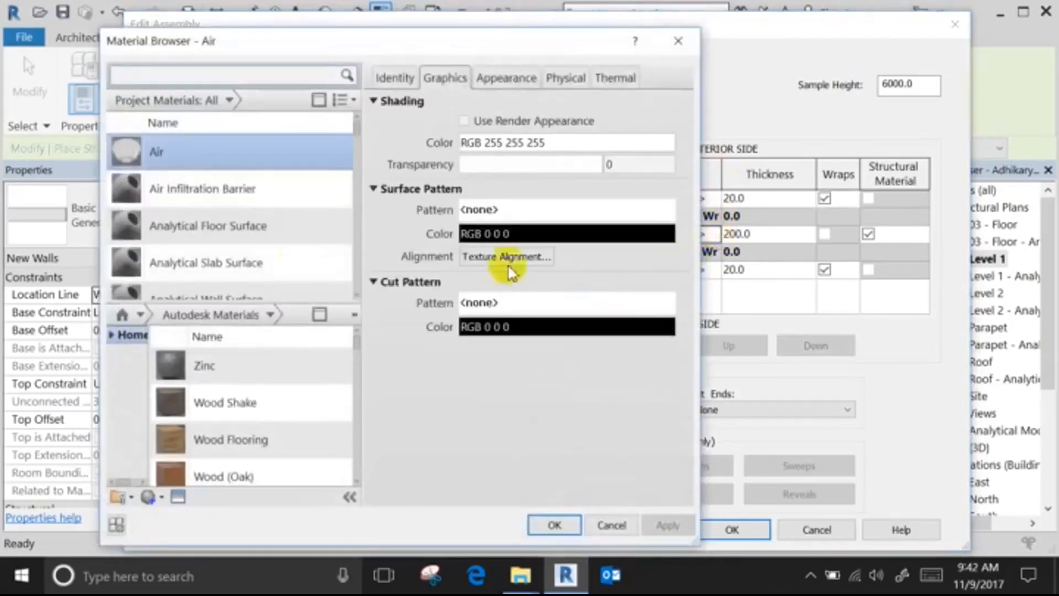
scroll(215, 188, "down", 3)
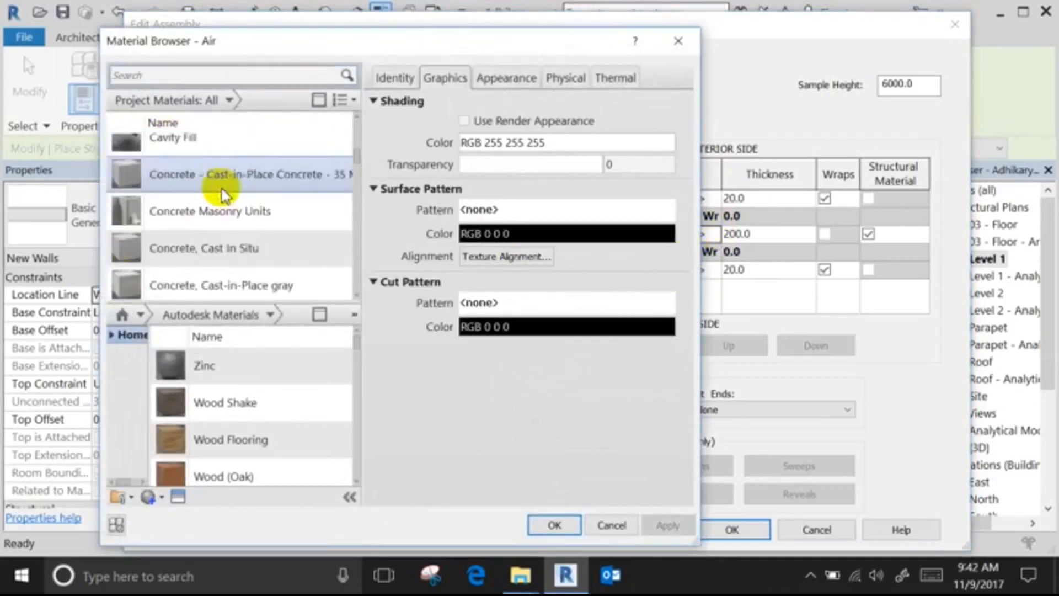
left_click_drag(308, 52, 446, 38)
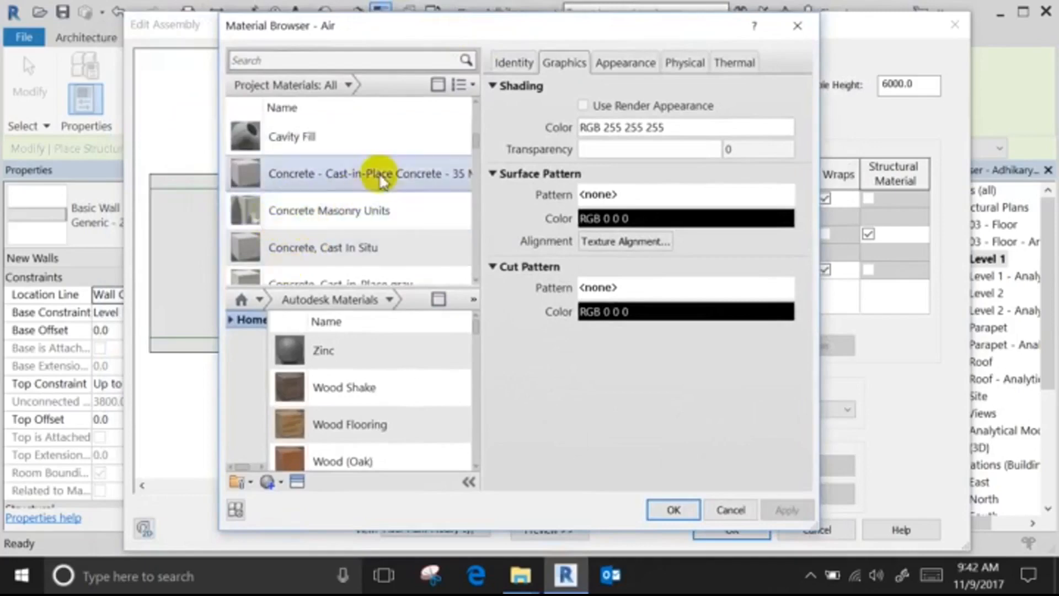
left_click(308, 173)
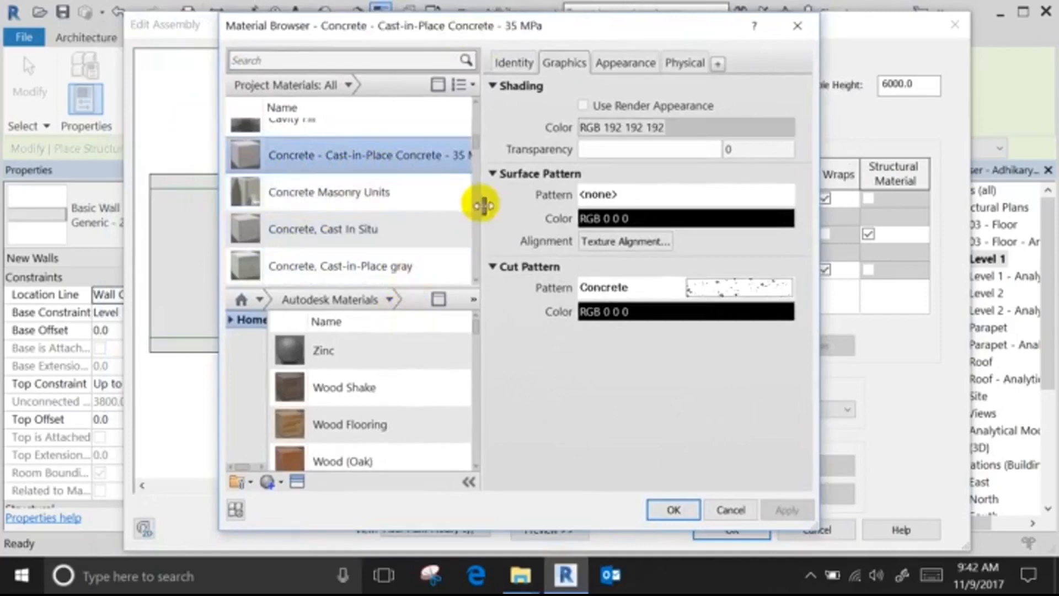
left_click_drag(482, 206, 503, 198)
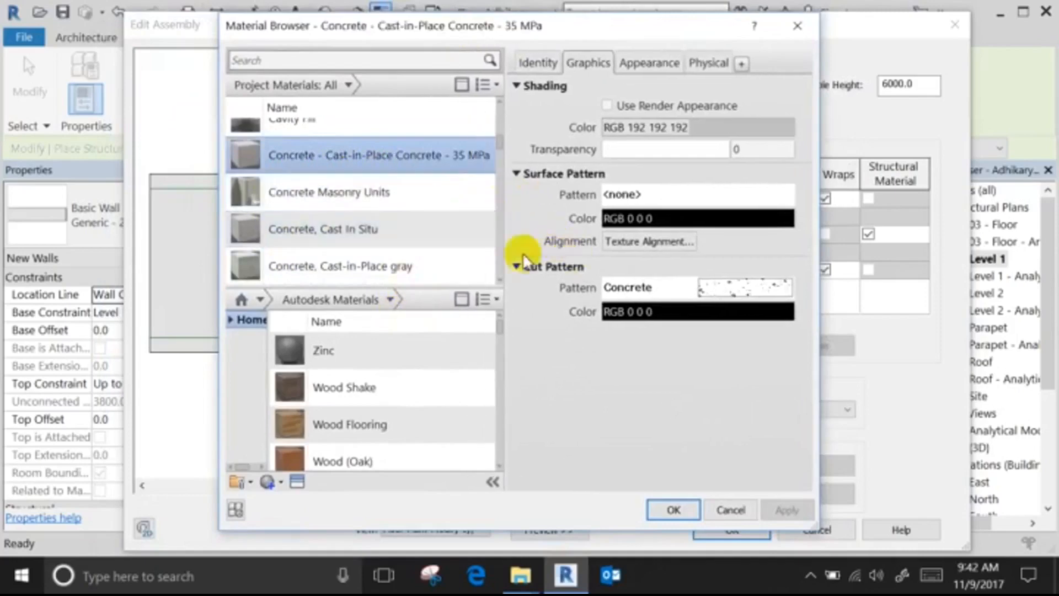
left_click(455, 262)
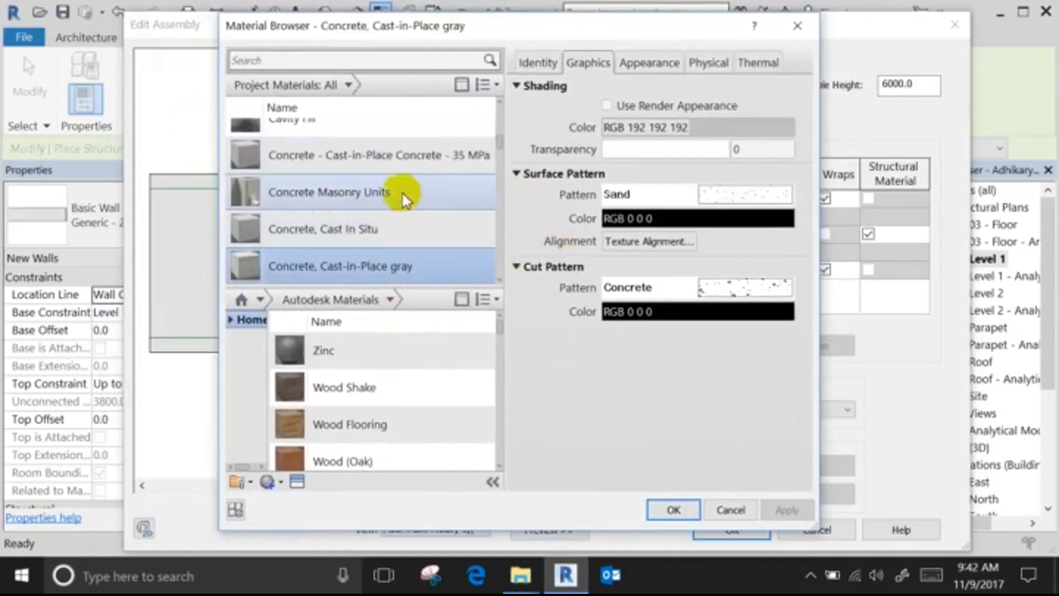
left_click(427, 159)
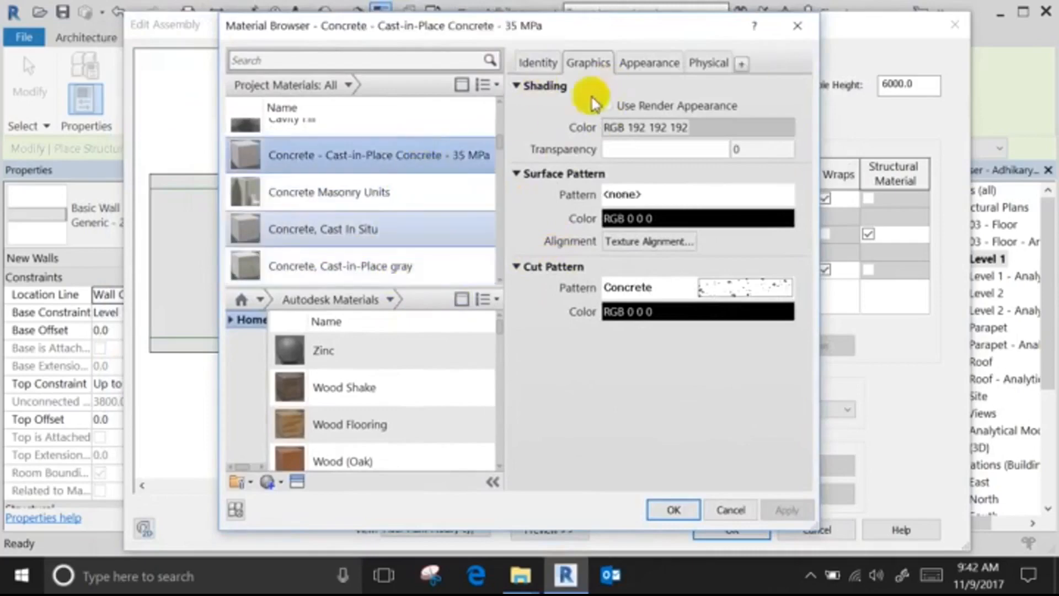
Review the selected concrete's physical, appearance and graphics properties, and assign the material to the structure layer.
left_click(706, 66)
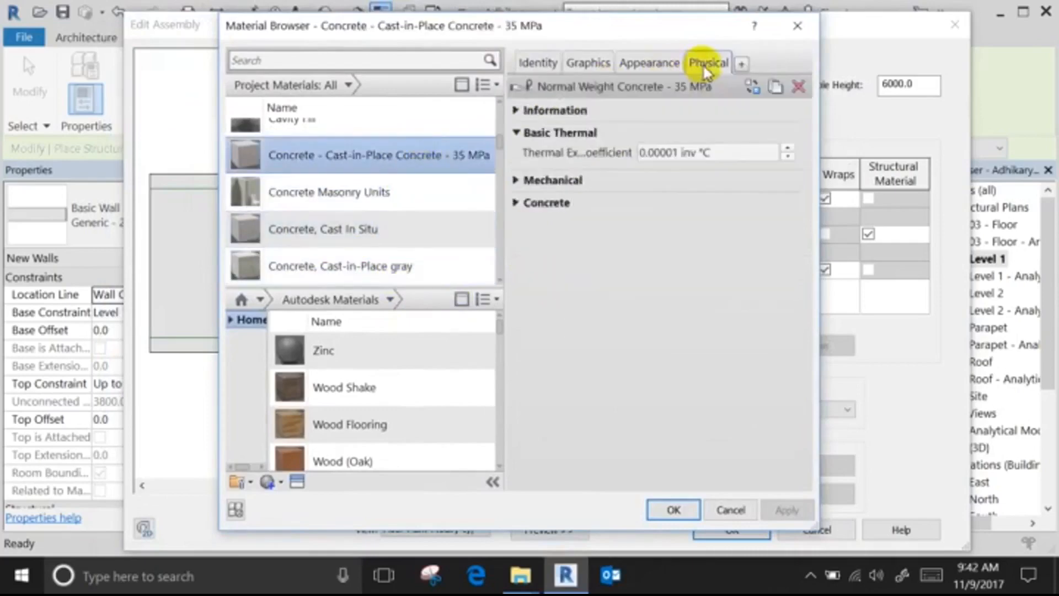
left_click(546, 203)
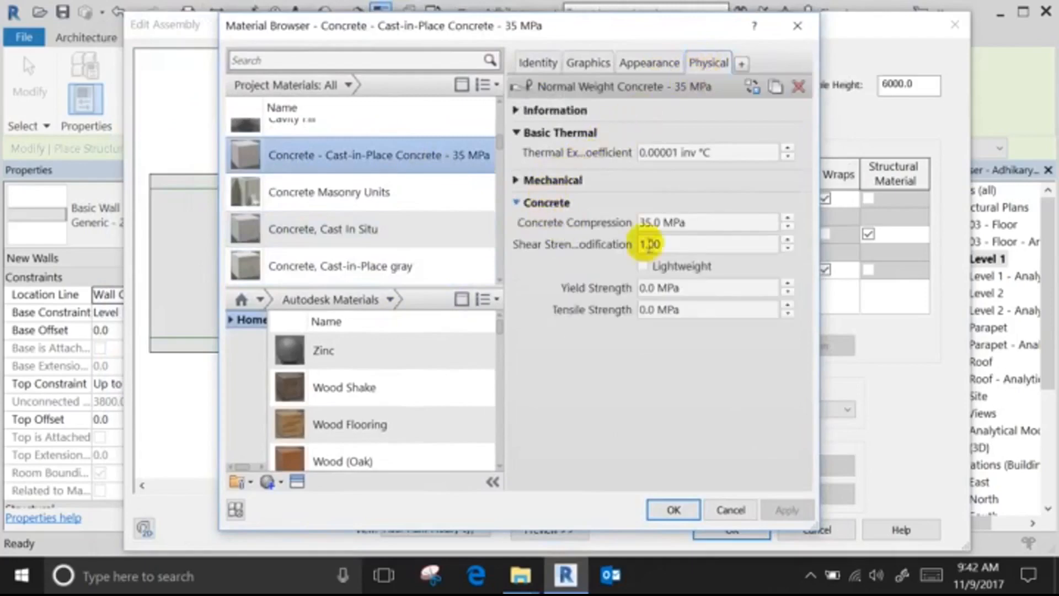
left_click(697, 222)
left_click(690, 243)
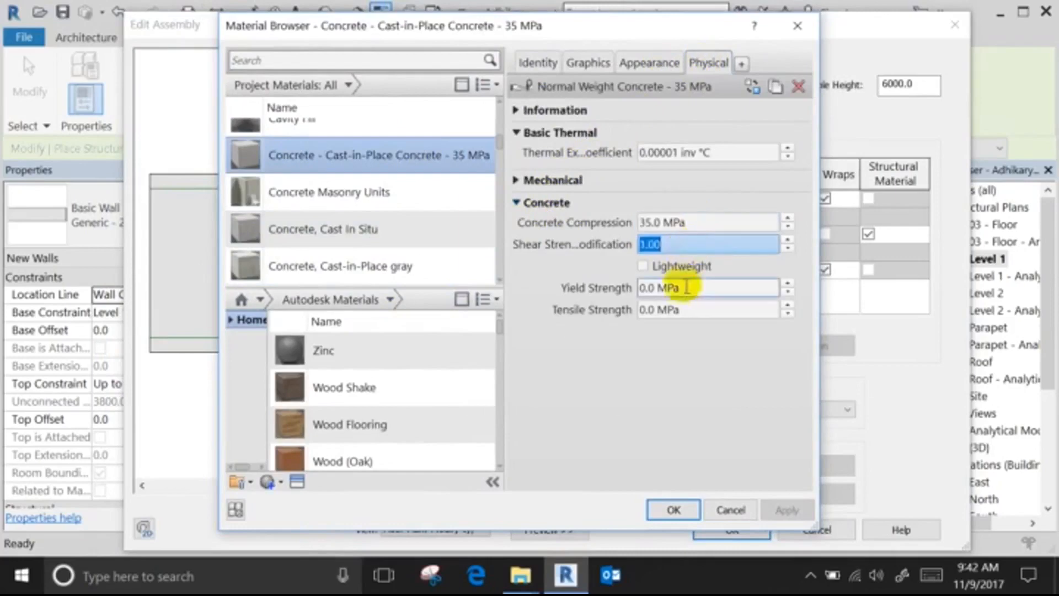
left_click(689, 288)
left_click(687, 309)
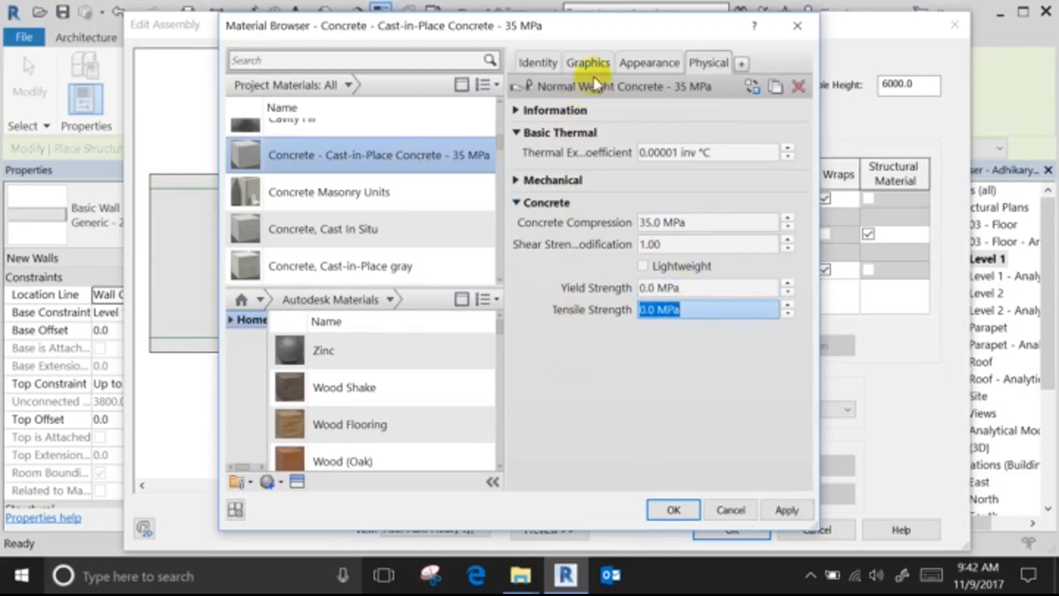
left_click(637, 63)
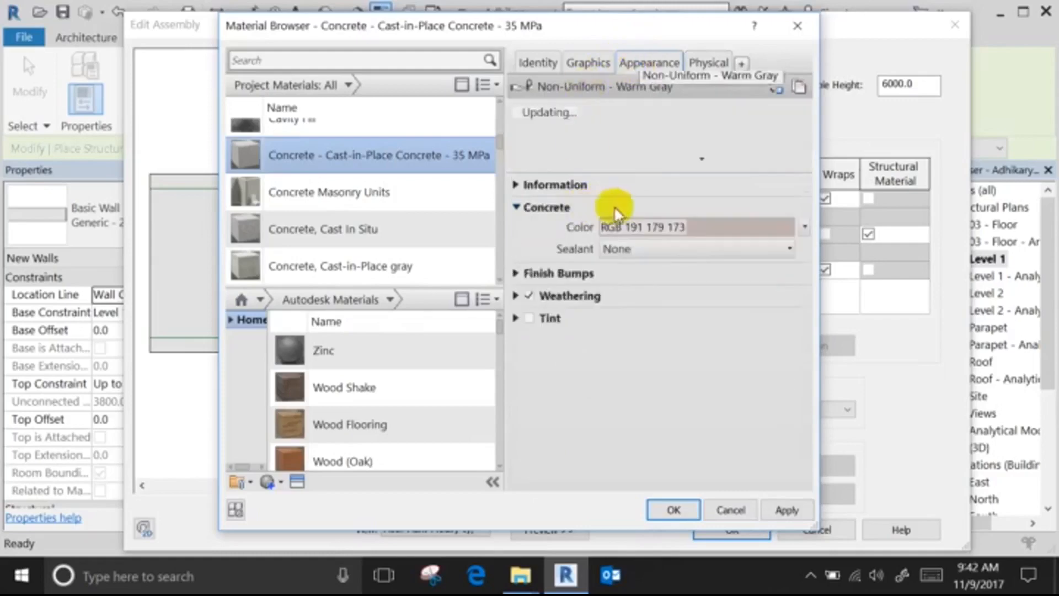
left_click(589, 63)
left_click(708, 63)
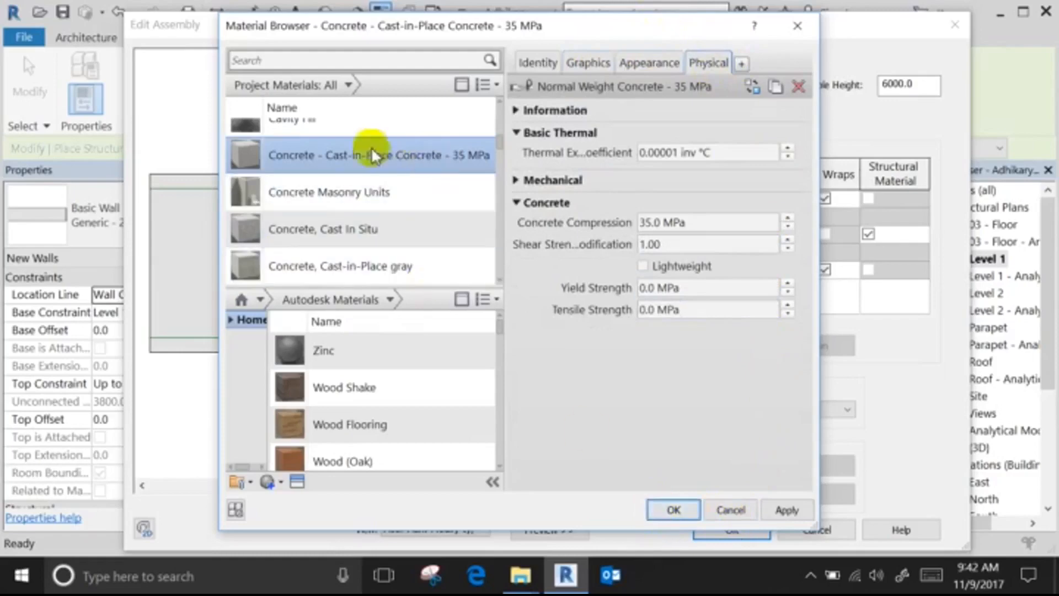
left_click(686, 511)
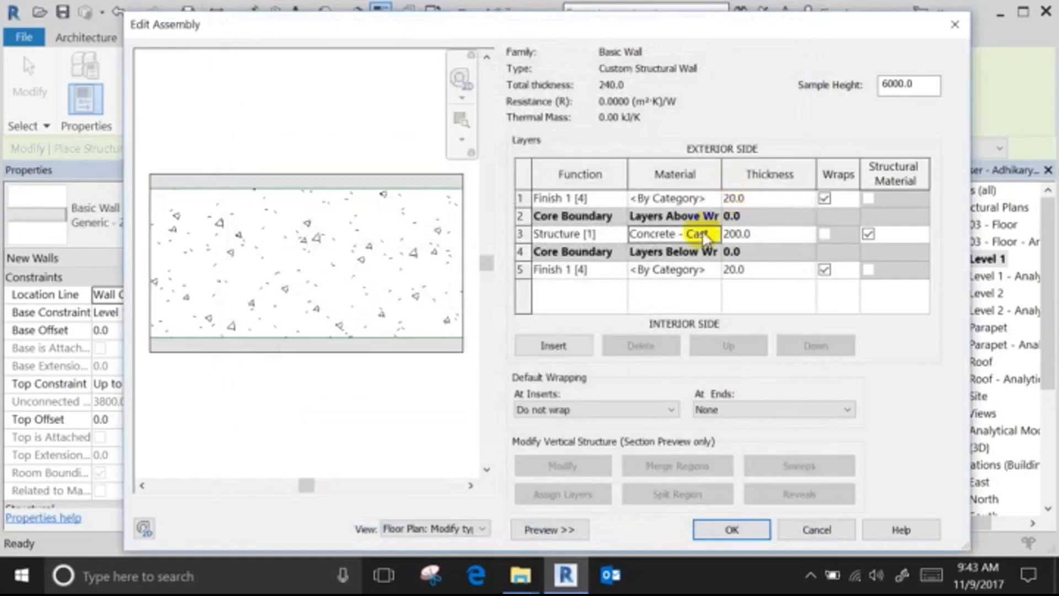
Open the material selection for the exterior finish layer and browse the project materials.
left_click(677, 198)
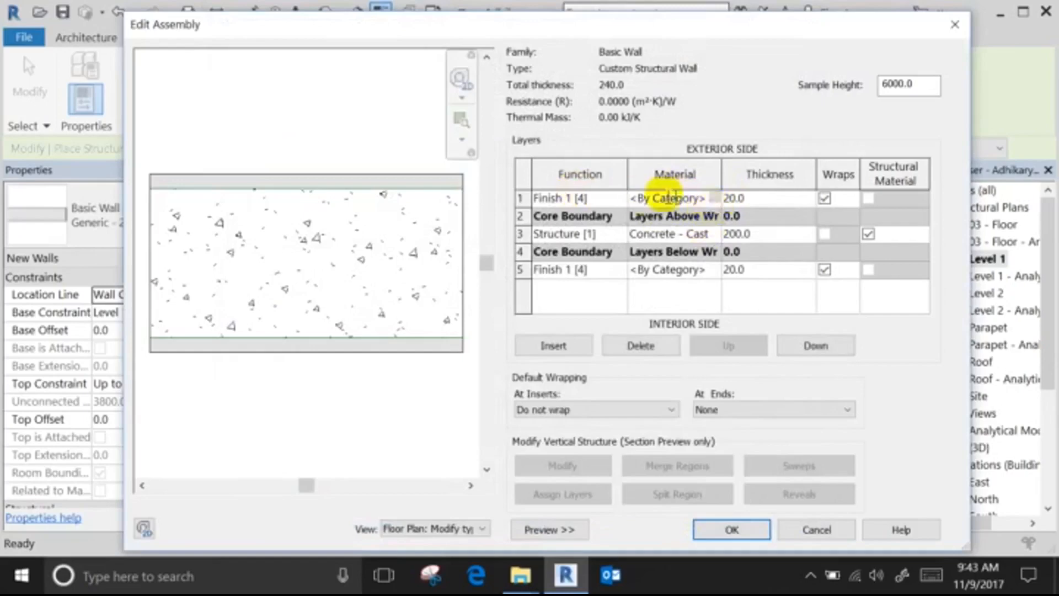
left_click(715, 198)
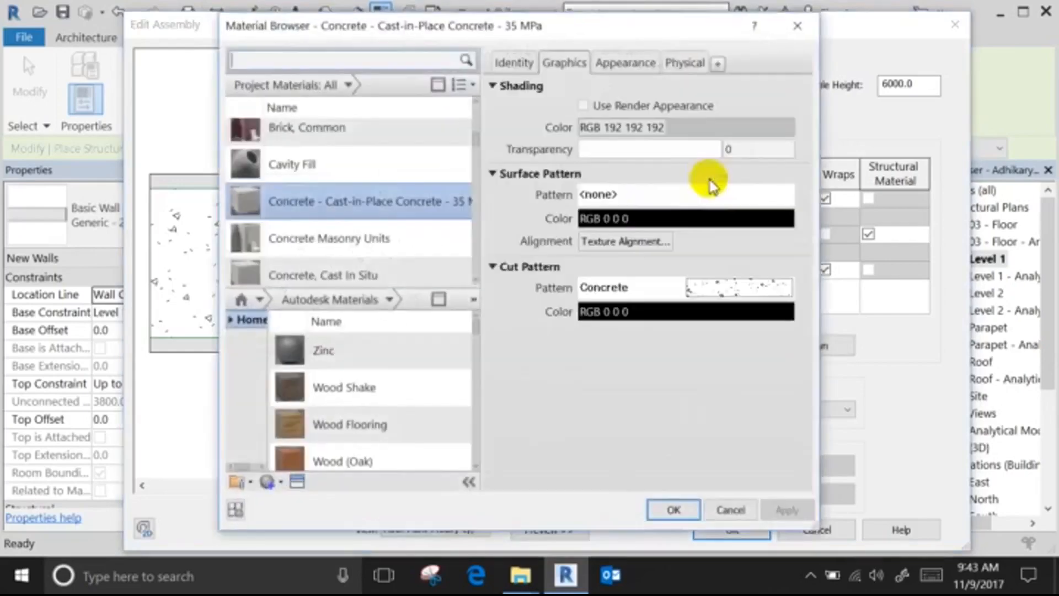
scroll(362, 236, "down", 8)
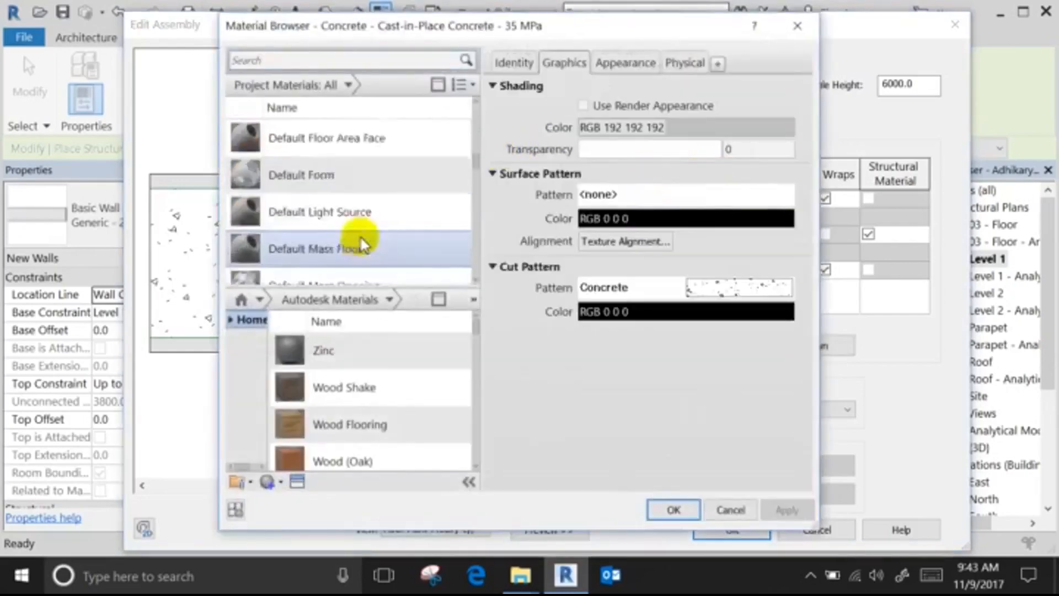
Examine the options for creating or duplicating a material and the physical properties of the 35 MPa cast-in-place concrete.
left_click(272, 481)
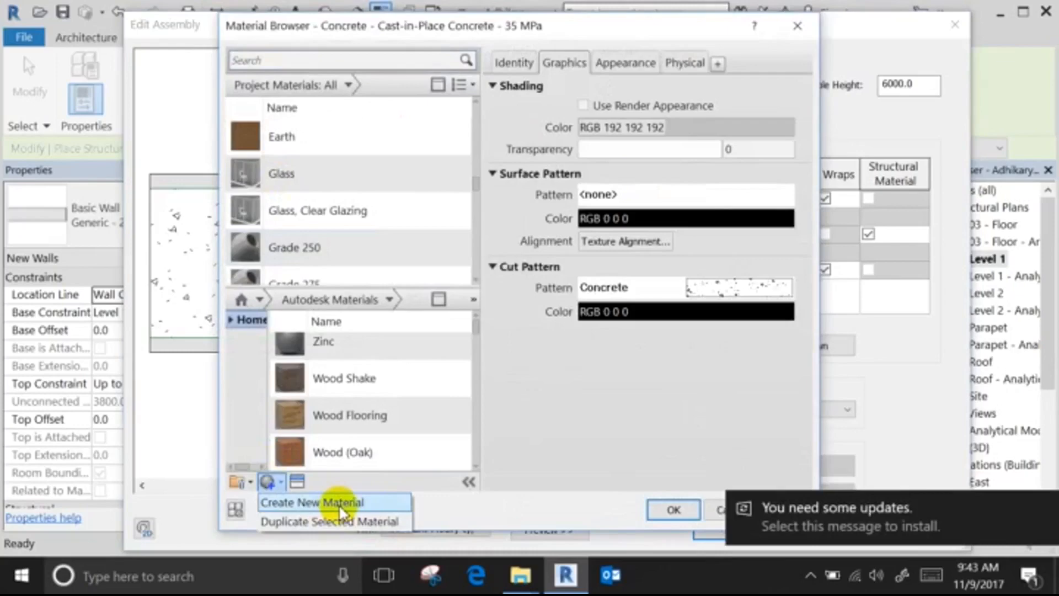
left_click(555, 400)
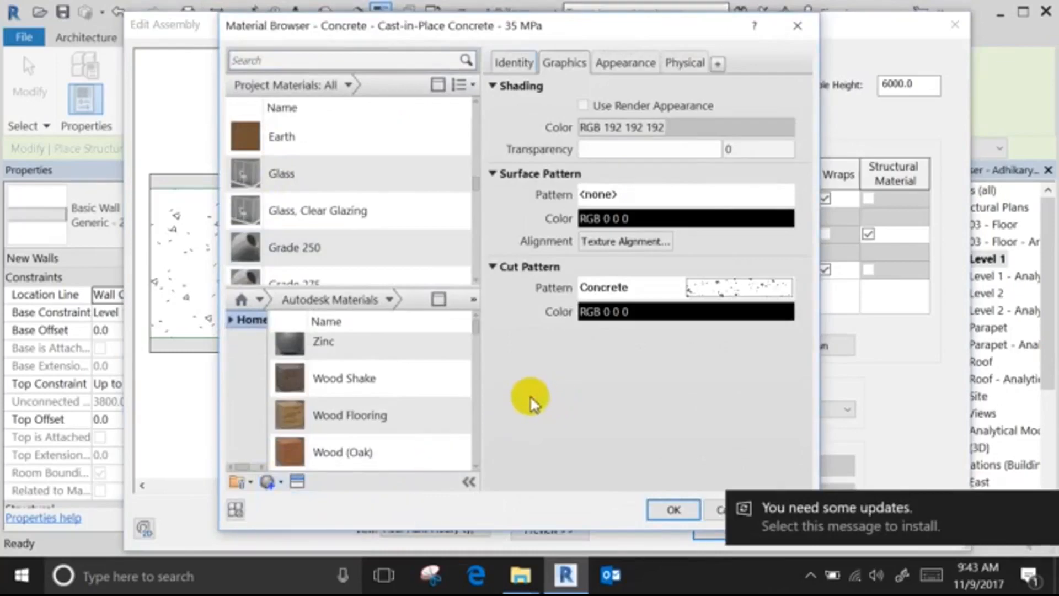
scroll(355, 154, "up", 3)
scroll(370, 151, "up", 3)
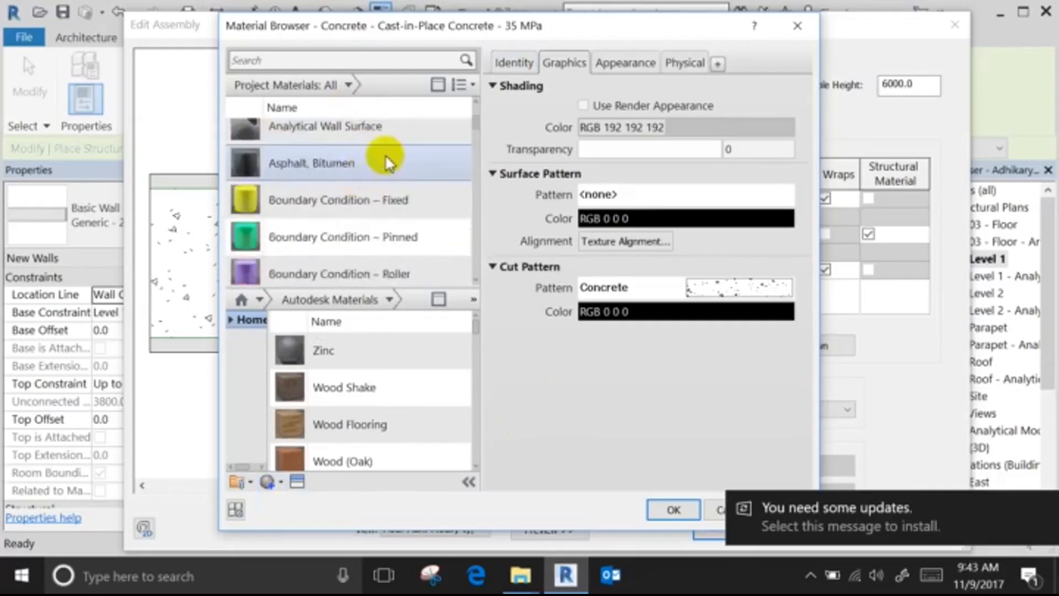
scroll(392, 159, "down", 2)
right_click(425, 213)
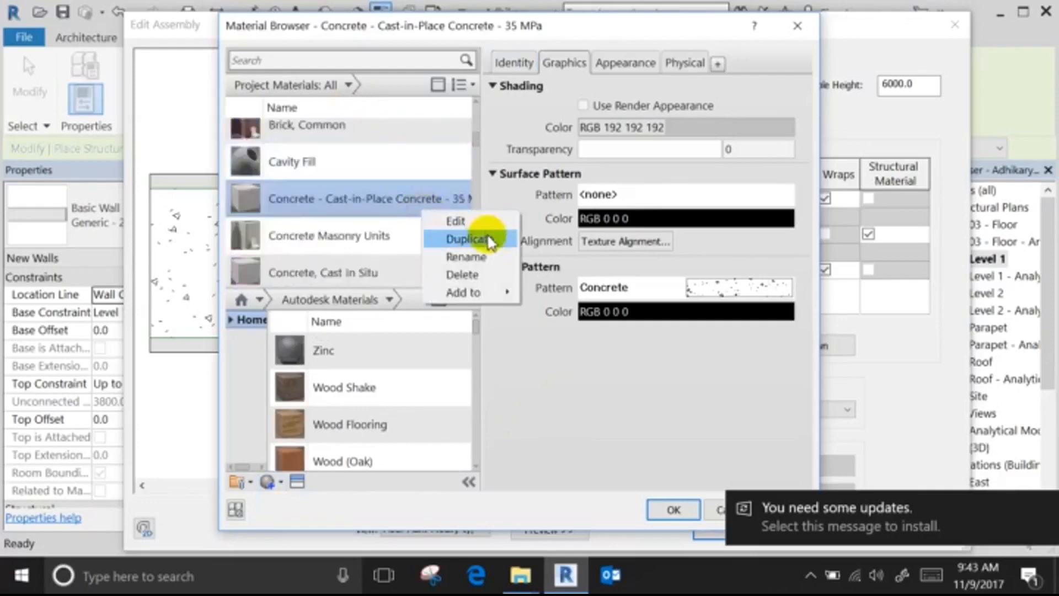
left_click(682, 63)
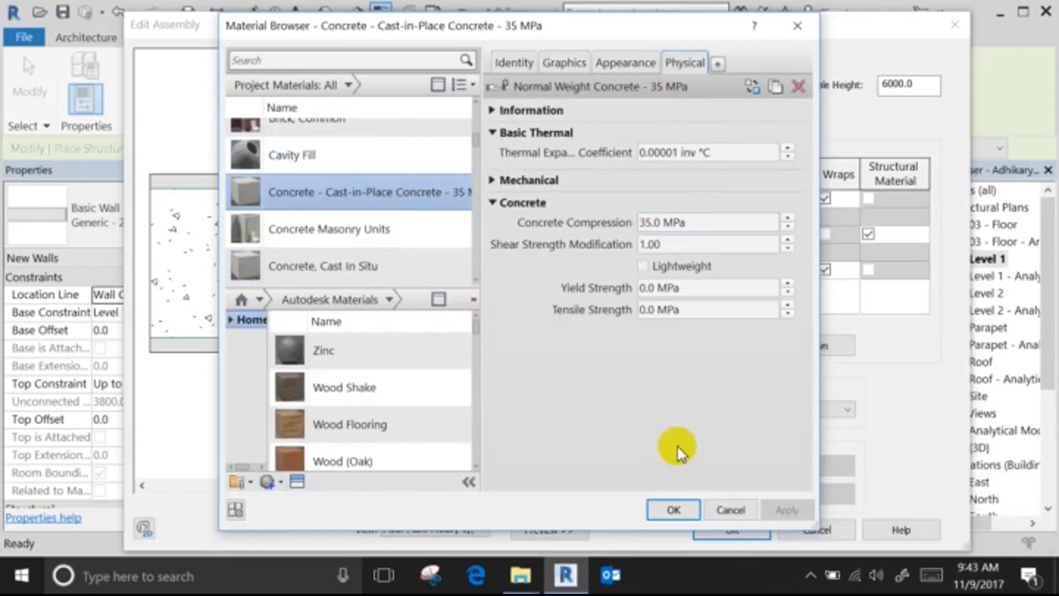
scroll(298, 386, "down", 1)
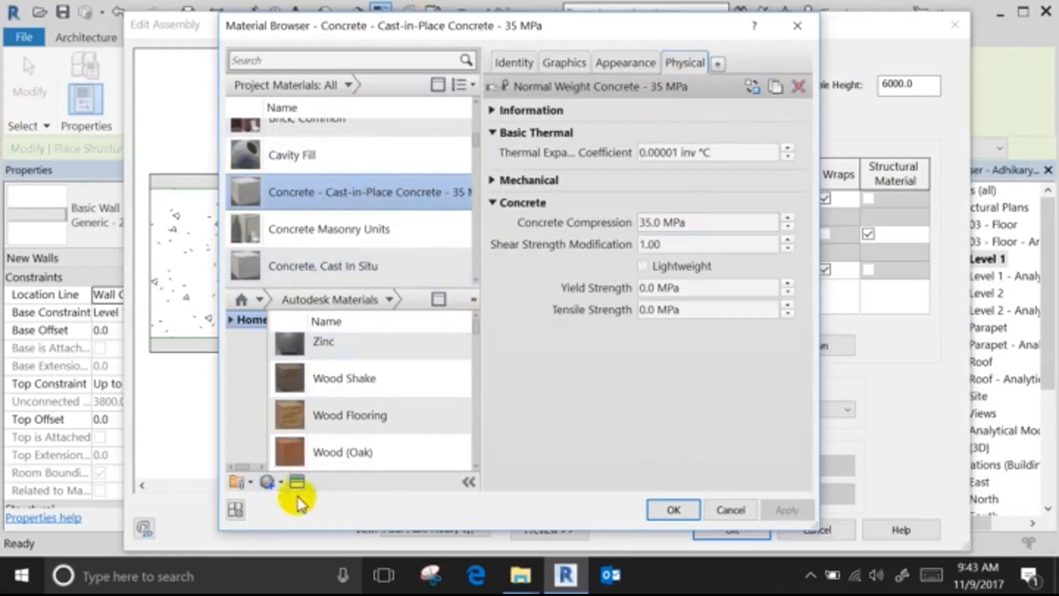
Create a new material named Plester and open its graphics settings.
left_click(274, 485)
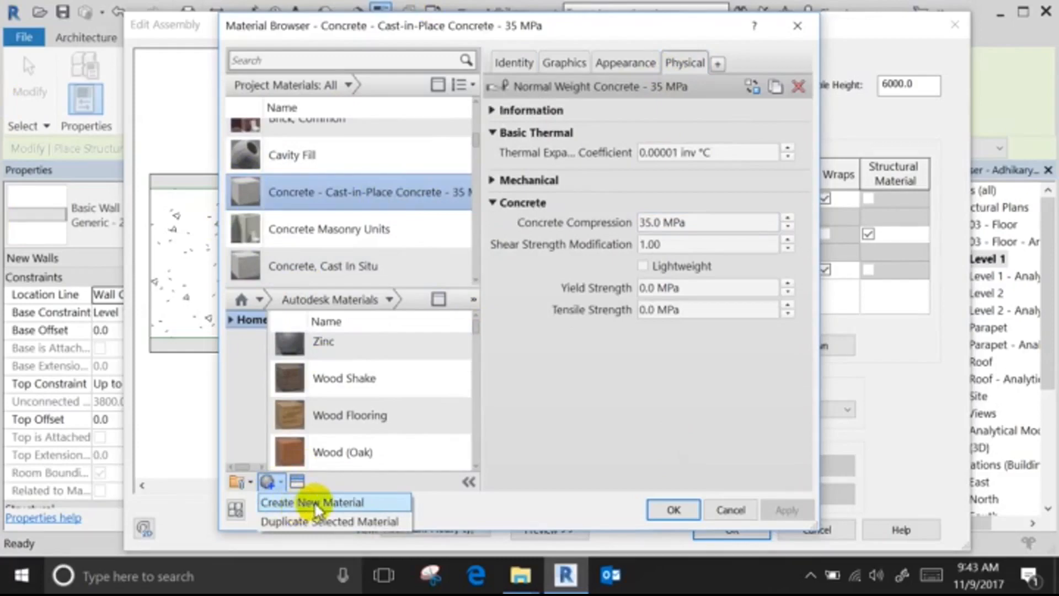
left_click(320, 500)
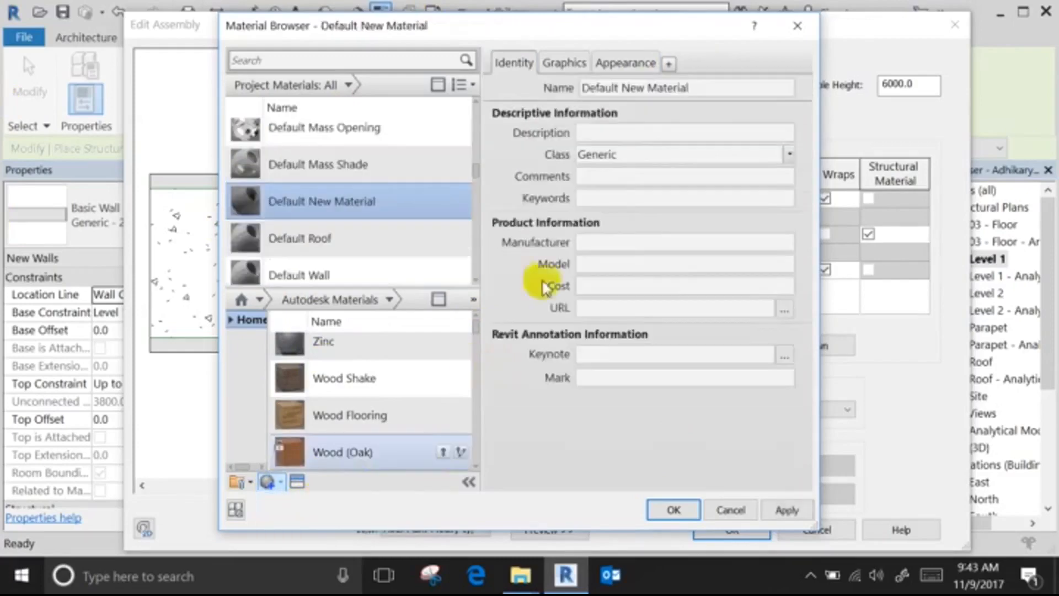
triple_click(708, 87)
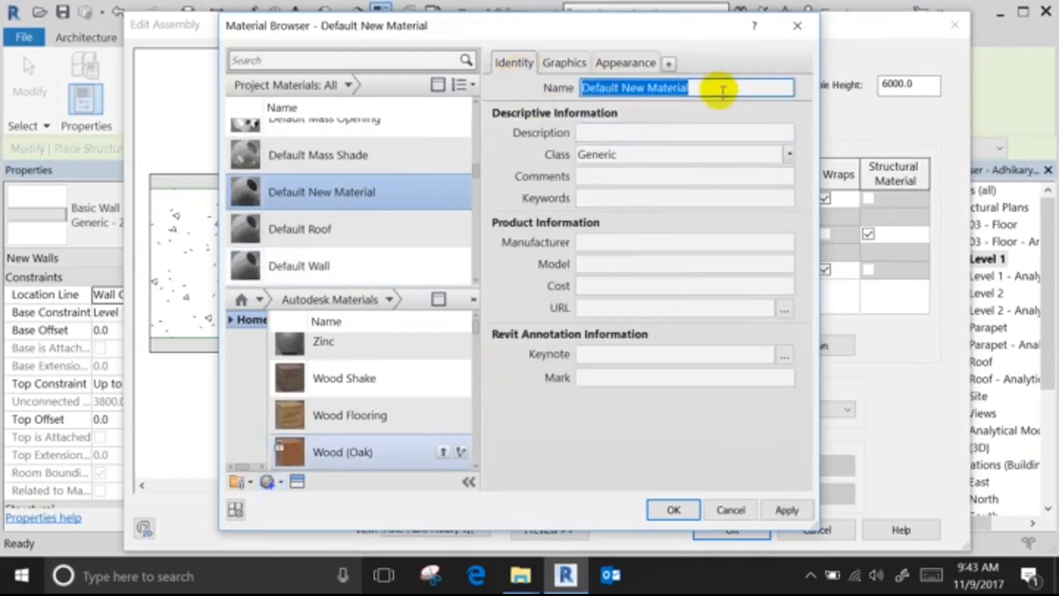
type("Plester")
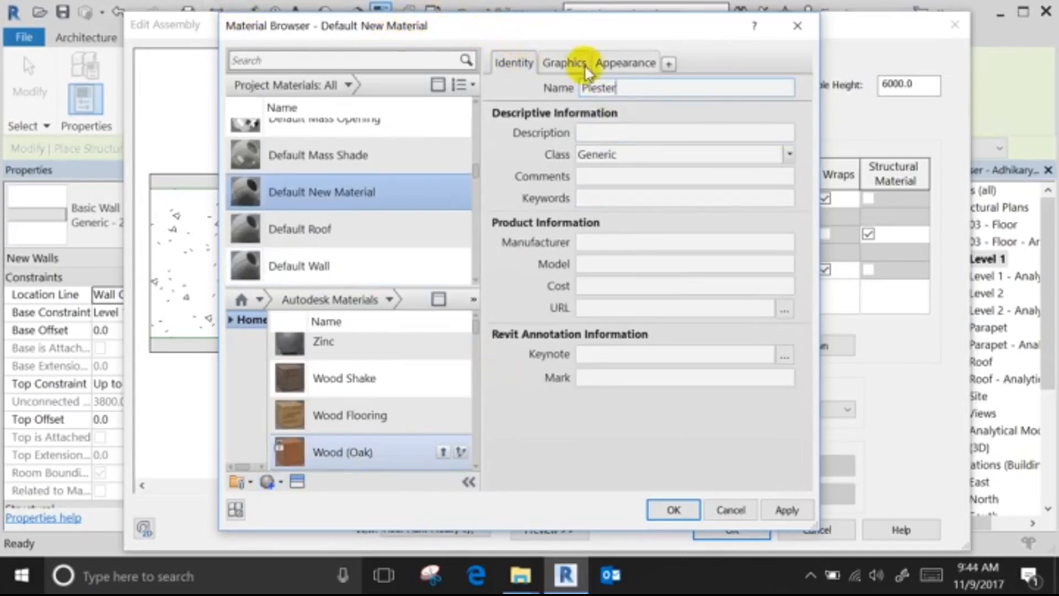
scroll(355, 224, "up", 1)
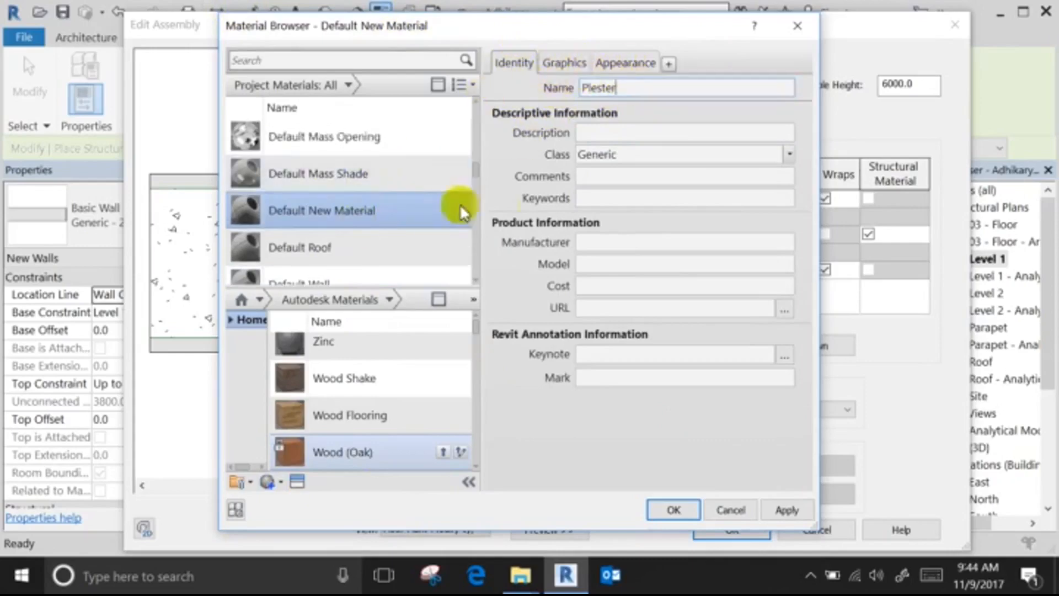
left_click(562, 63)
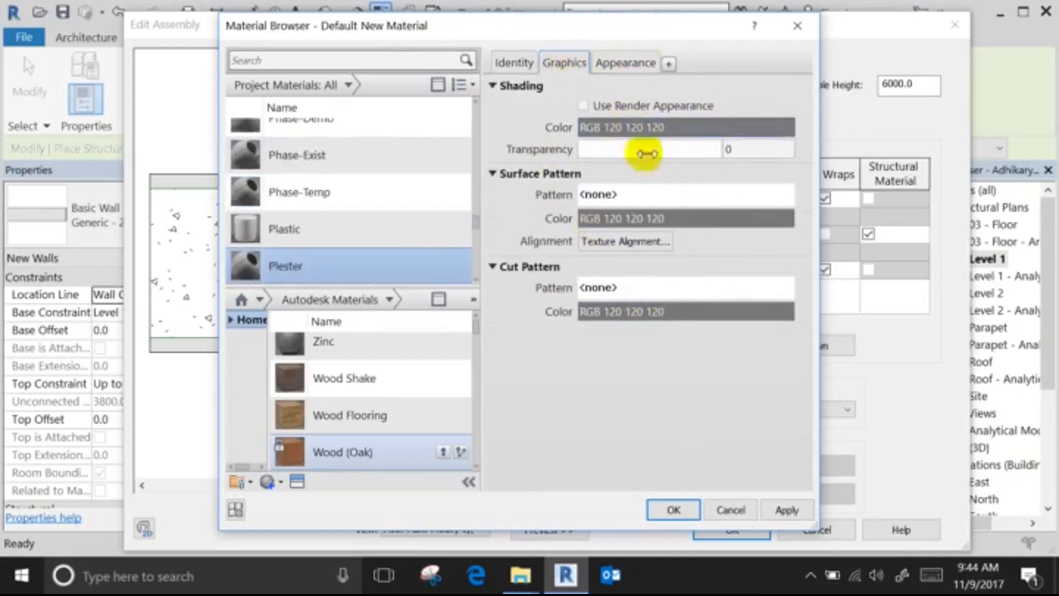
Review the Plester material's appearance and graphics settings, assign it to the exterior finish layer and accept the wall type changes.
left_click(633, 63)
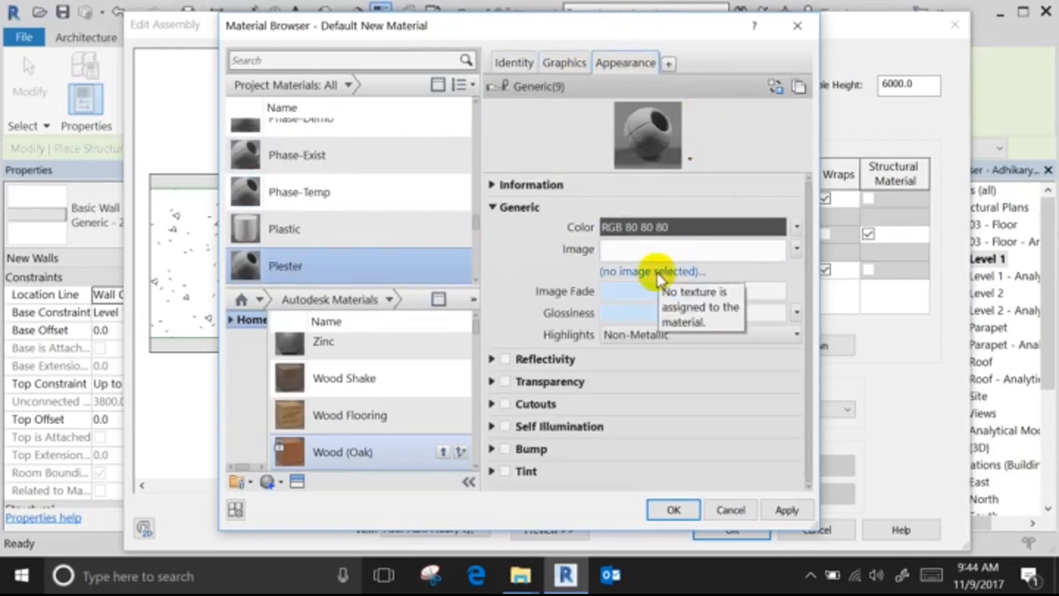
left_click(565, 62)
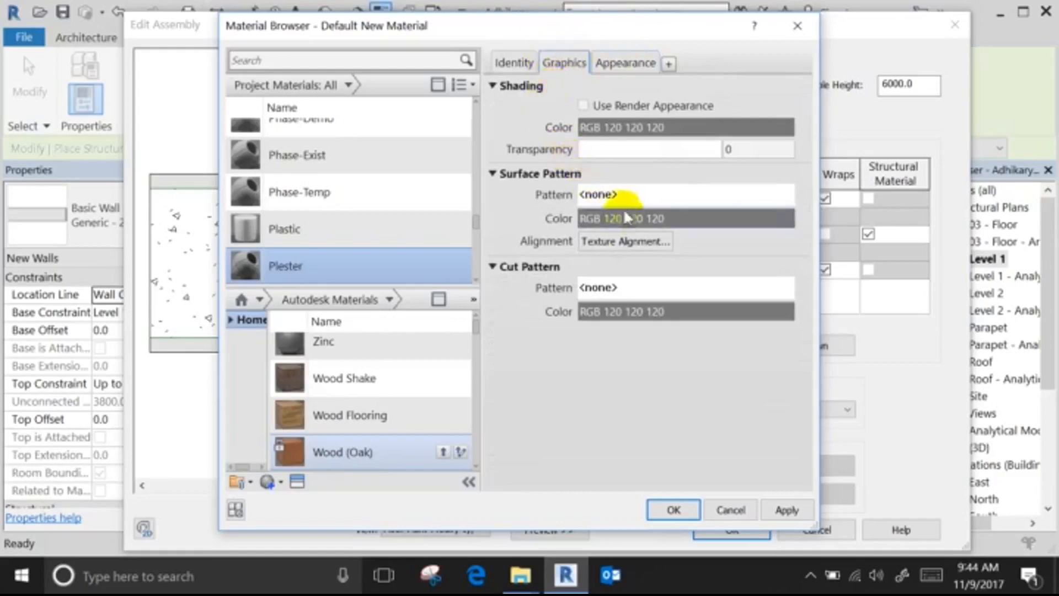
left_click(634, 59)
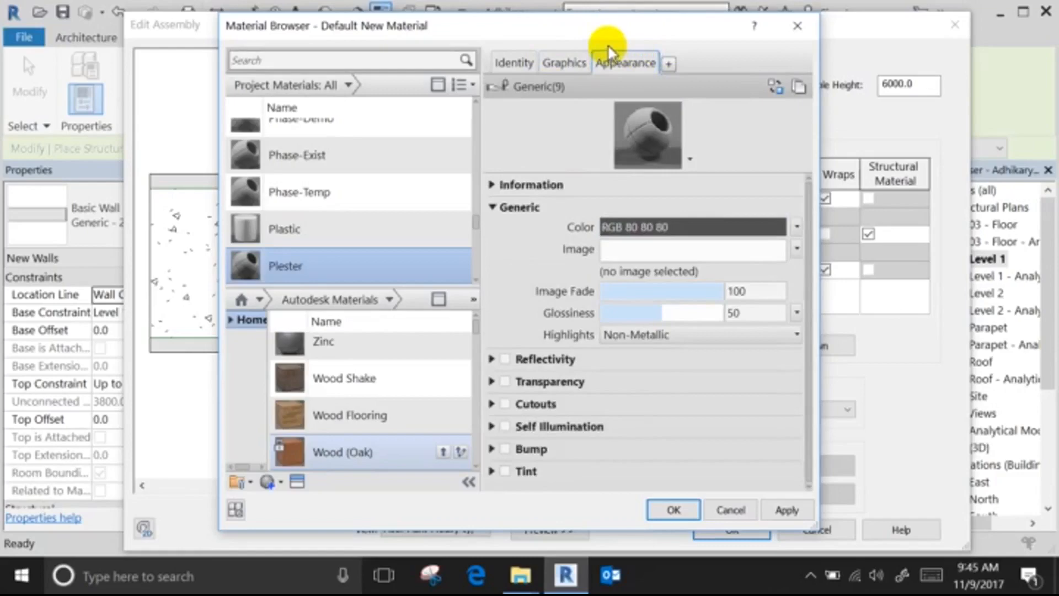
left_click(673, 510)
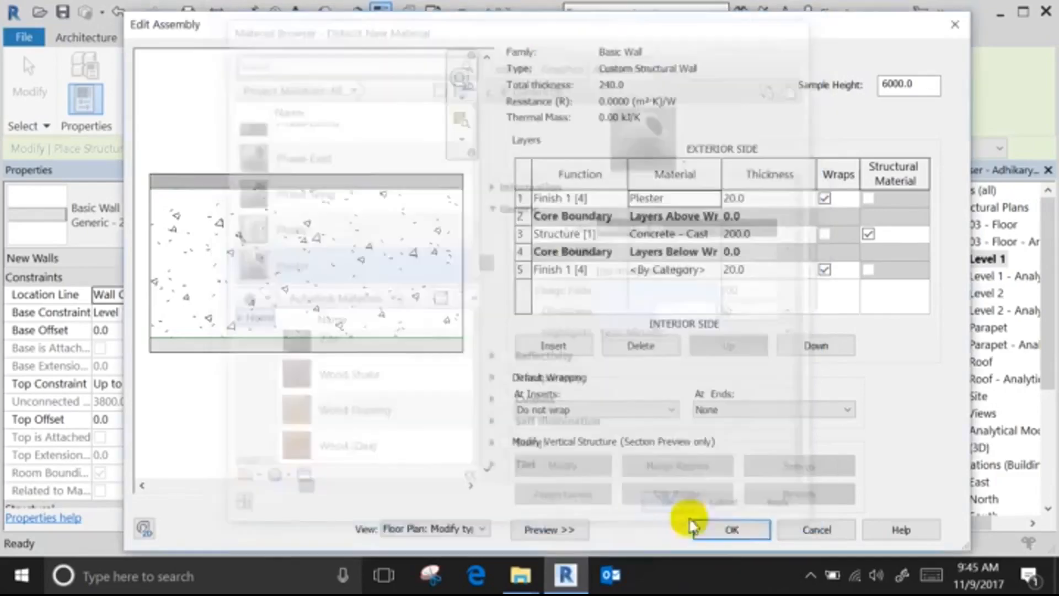
left_click(722, 531)
left_click(736, 531)
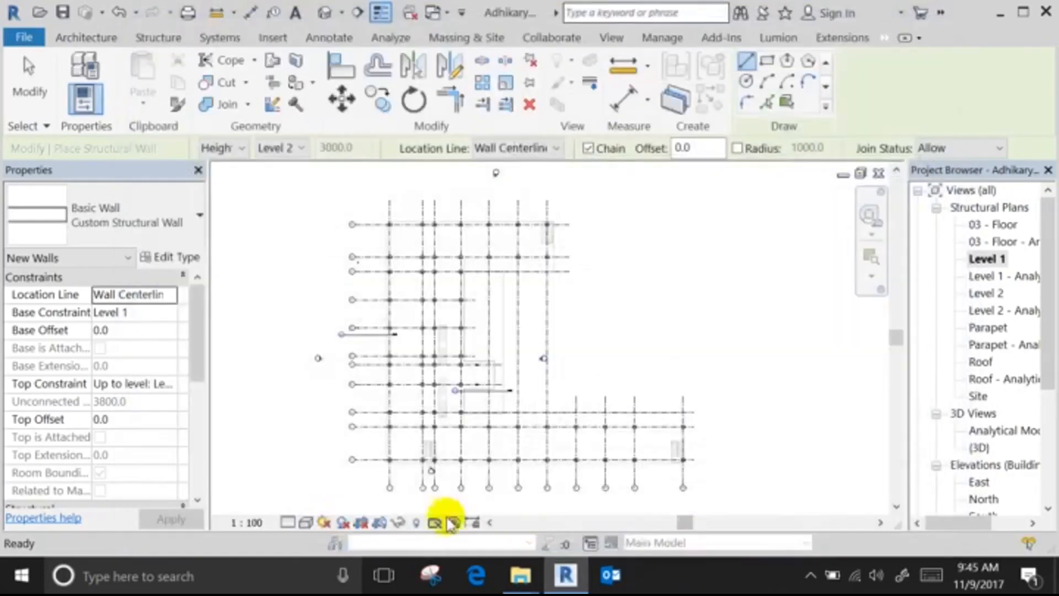
Look at the view's visual style options and reopen the exterior finish layer's Plester material to examine its appearance settings.
left_click(308, 522)
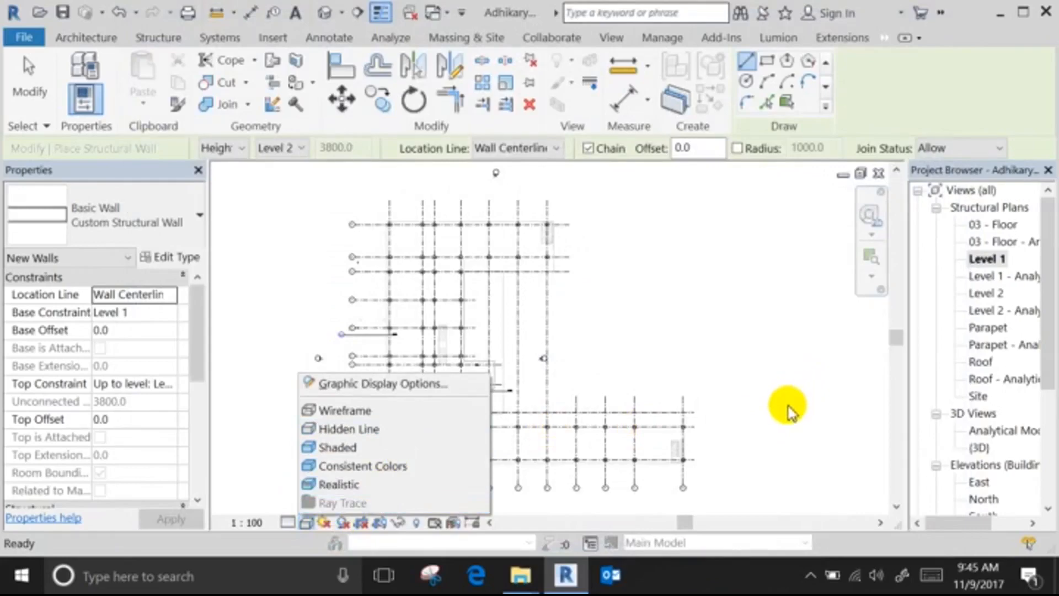
left_click(175, 259)
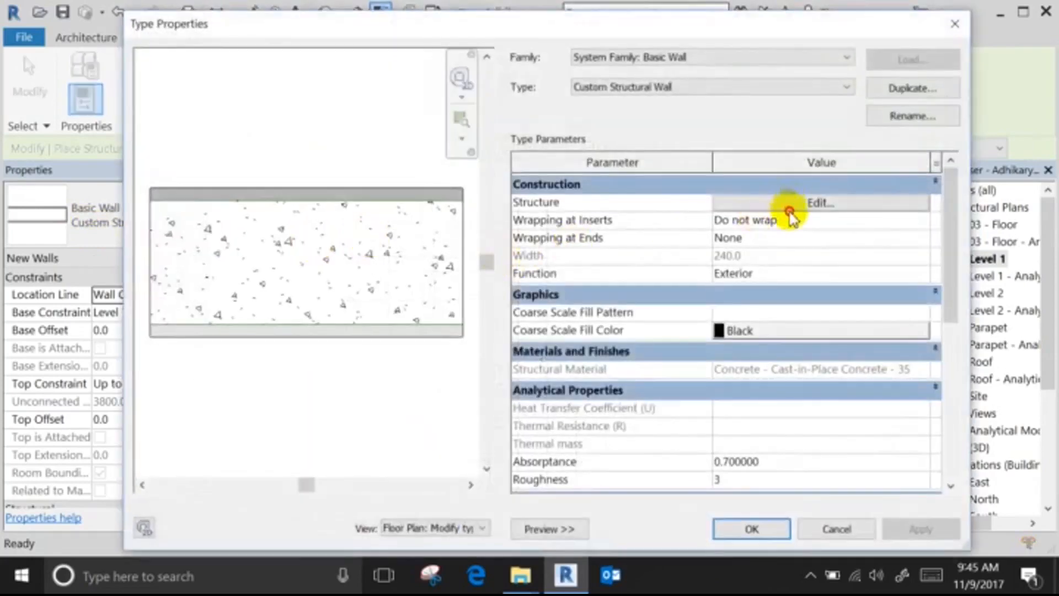
left_click(803, 205)
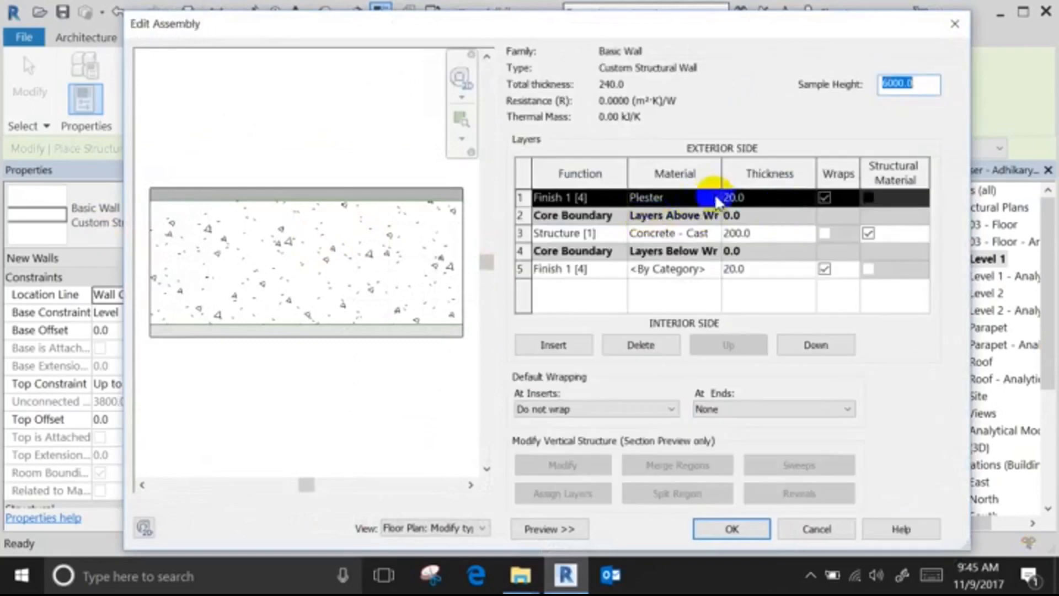
left_click(711, 199)
left_click(670, 198)
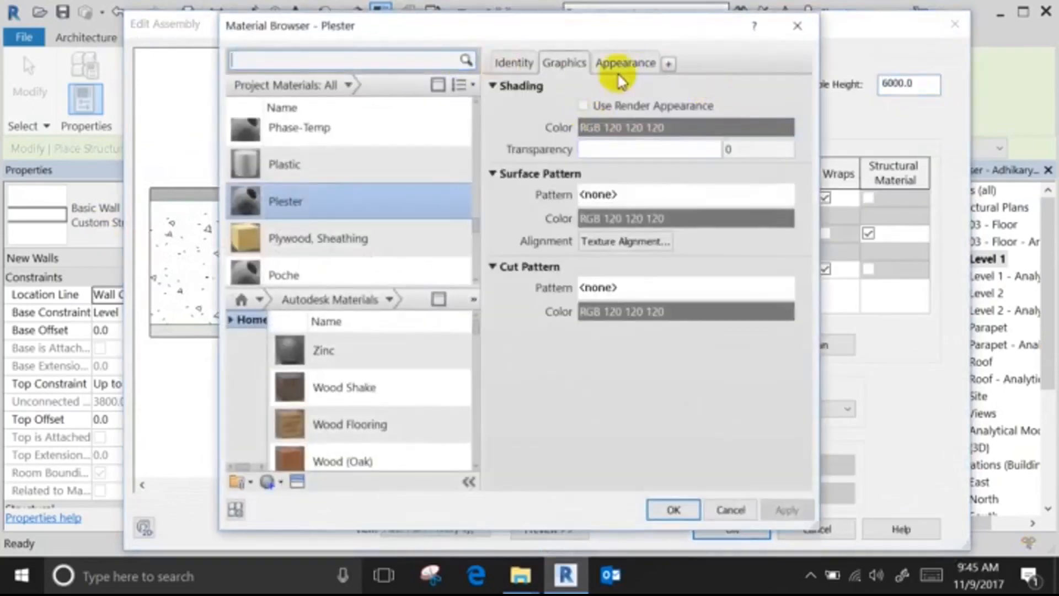
left_click(639, 67)
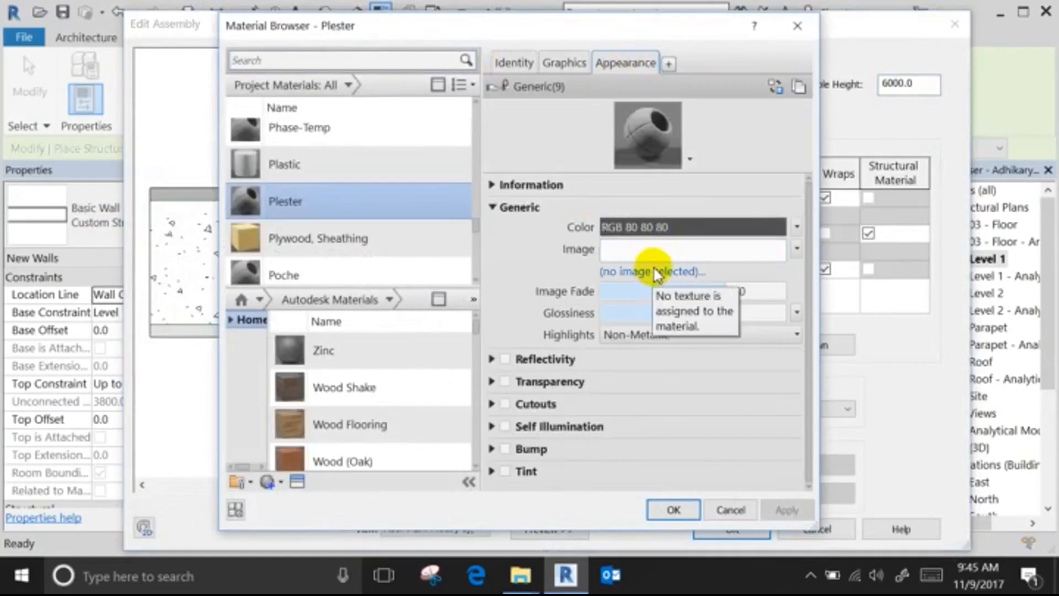
Browse the physical asset libraries available for the Plester material and close the material selection without adding an asset.
left_click(669, 61)
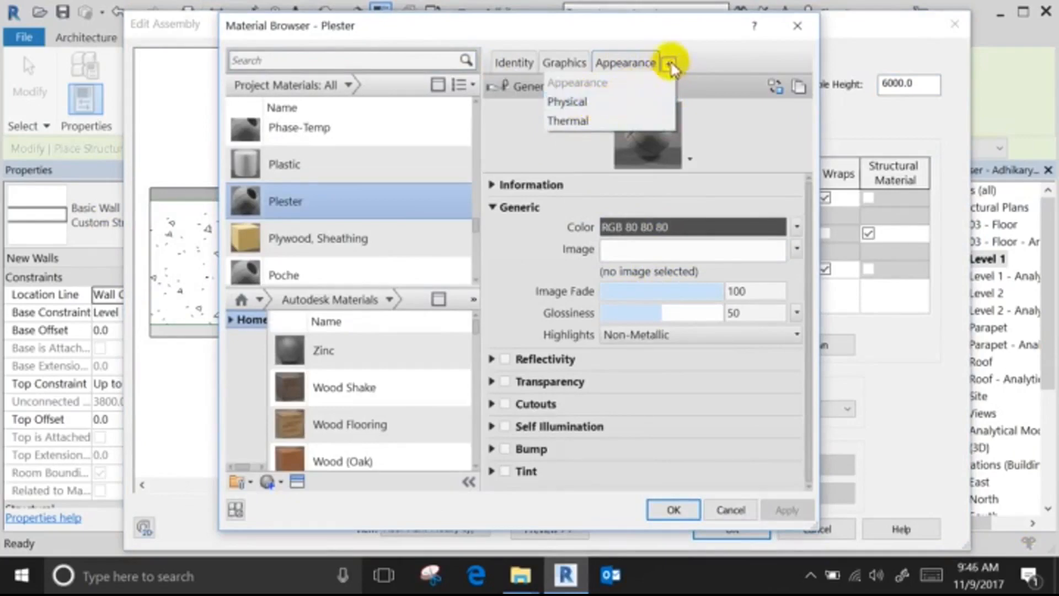
left_click(634, 101)
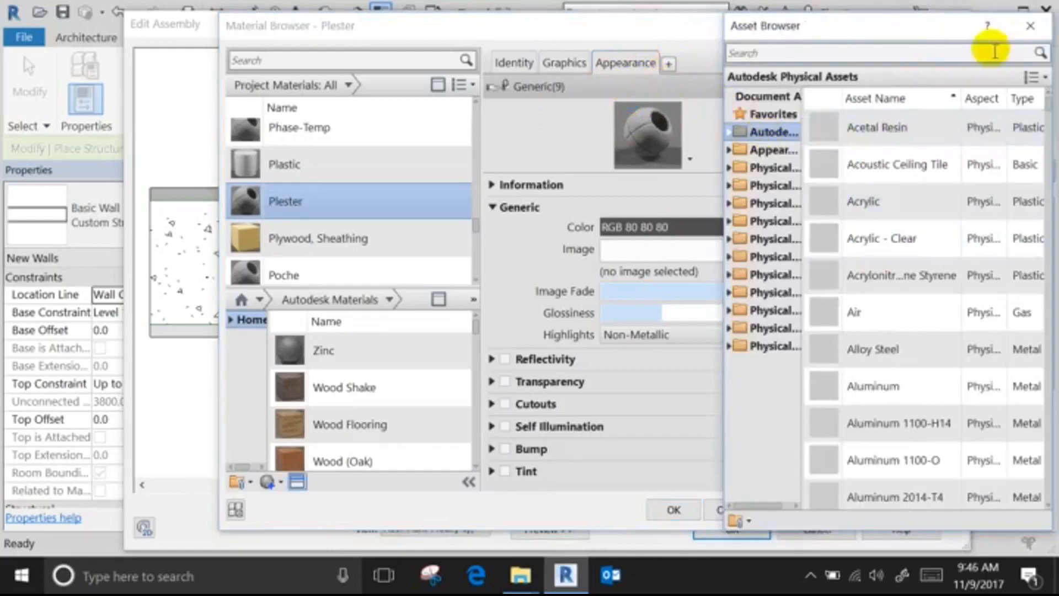
scroll(883, 385, "down", 10)
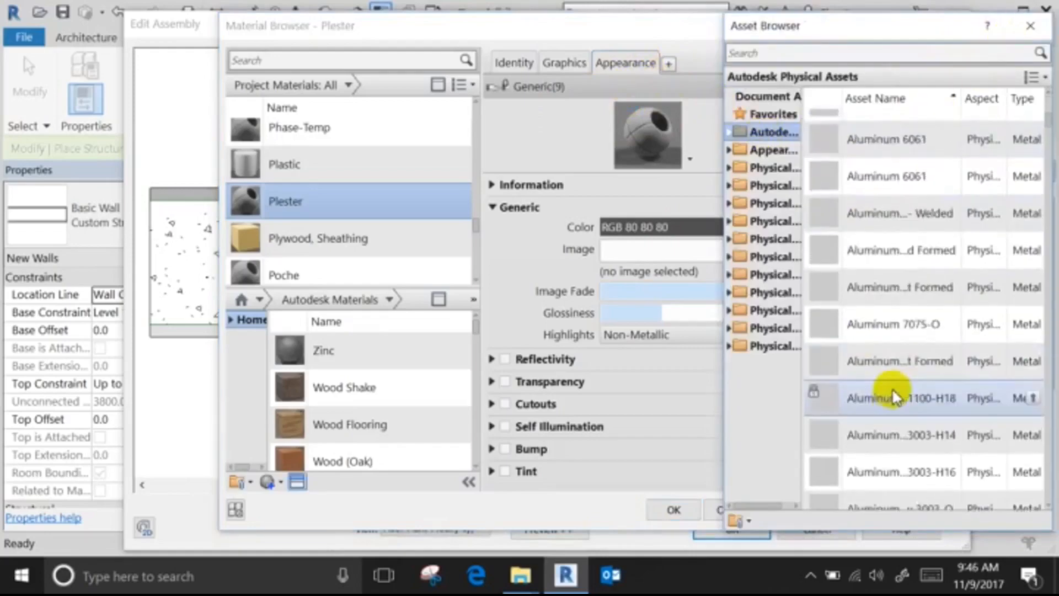
left_click(769, 168)
left_click(764, 256)
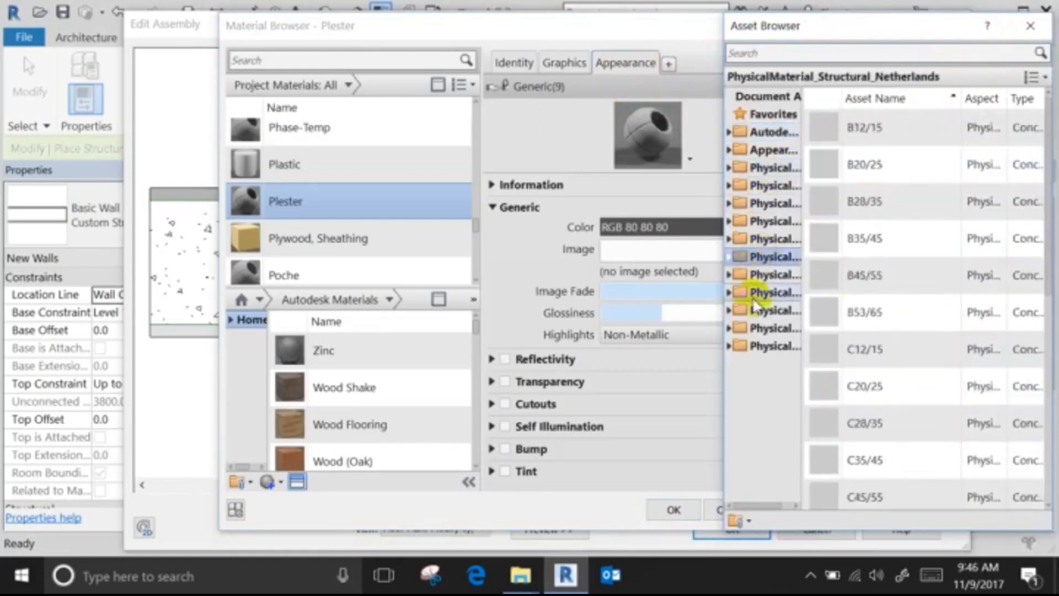
left_click(764, 310)
left_click(761, 346)
left_click(769, 310)
left_click(772, 292)
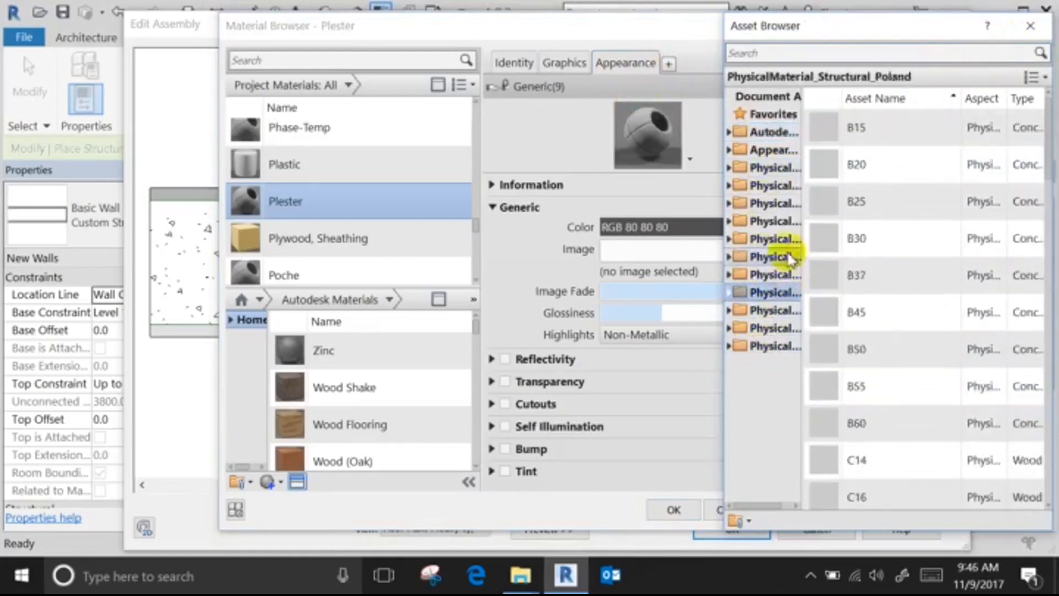
left_click(775, 257)
left_click(785, 220)
left_click(775, 185)
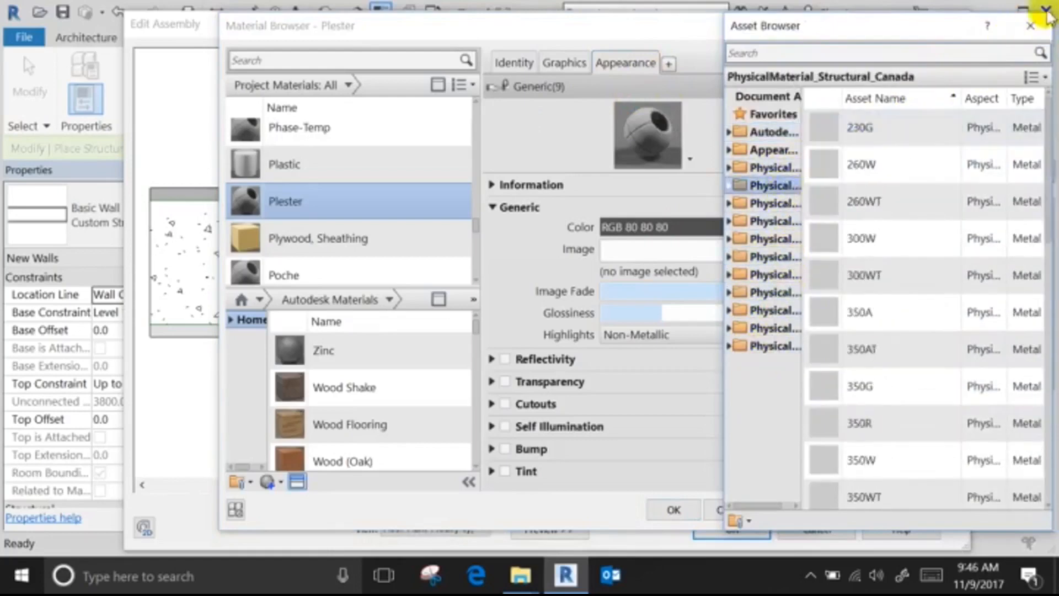
left_click(1026, 34)
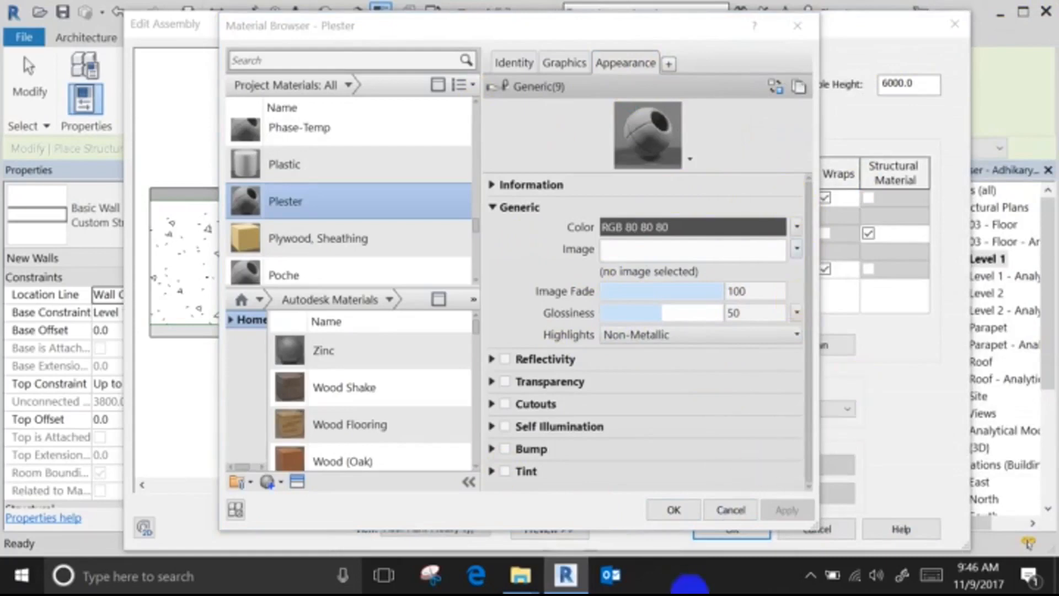
left_click(673, 511)
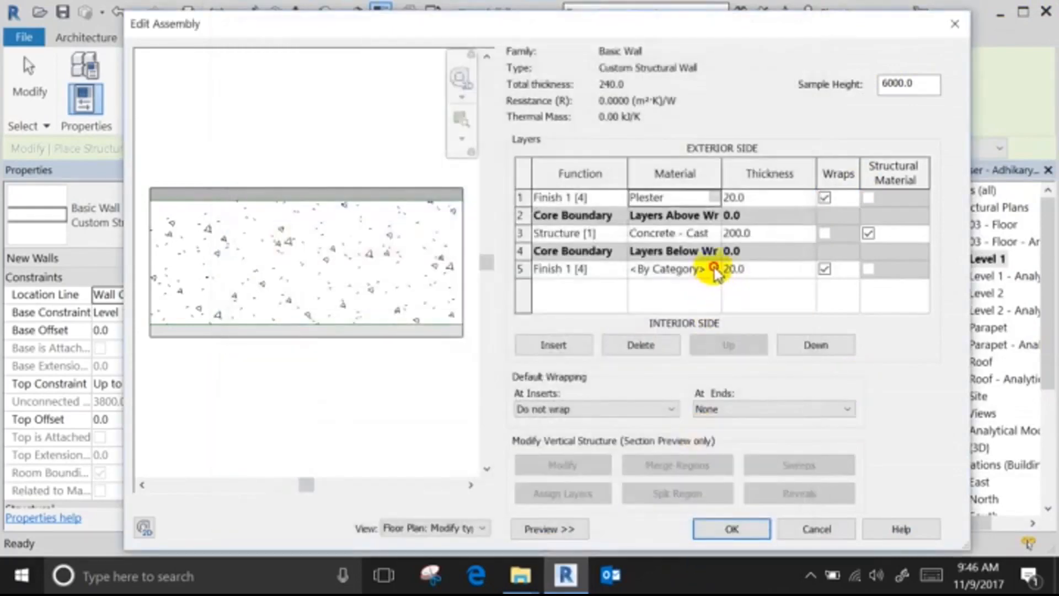
Assign the Plester material to the interior finish layer and accept the Custom Structural Wall type changes.
left_click(716, 272)
left_click(716, 270)
left_click(359, 199)
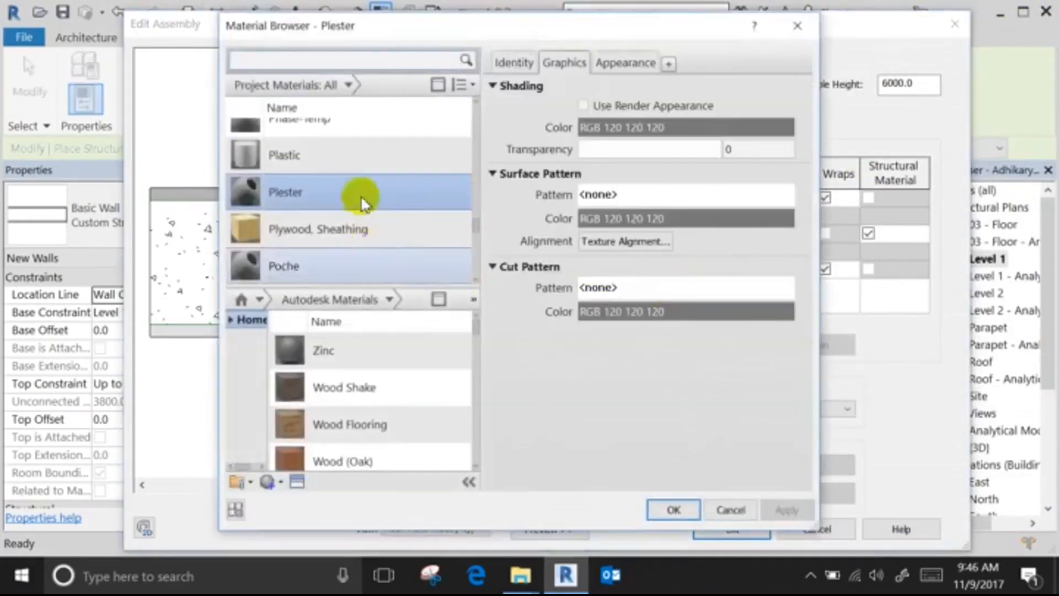
left_click(686, 508)
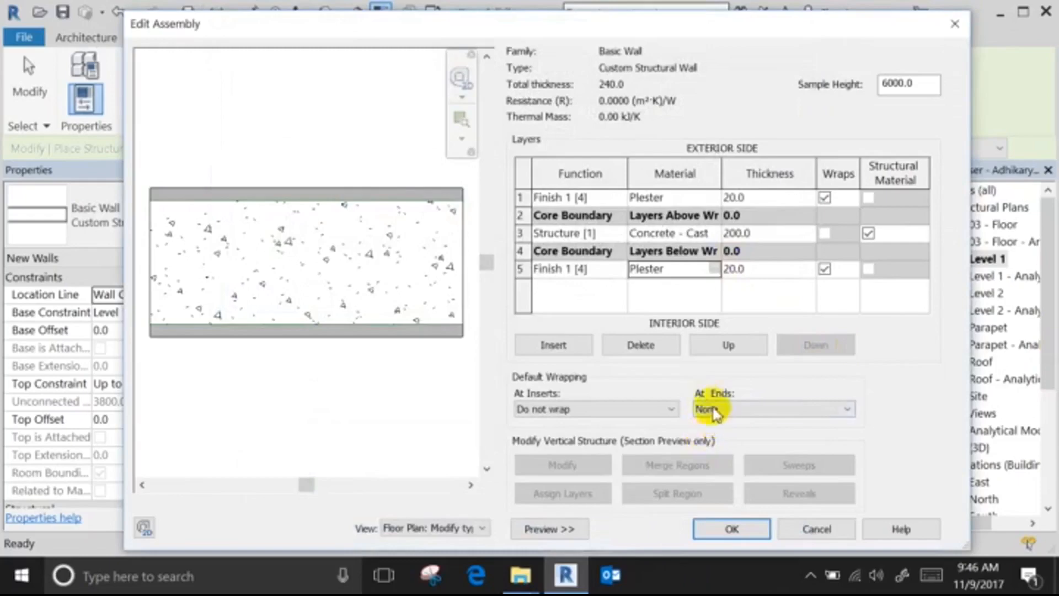
left_click(734, 531)
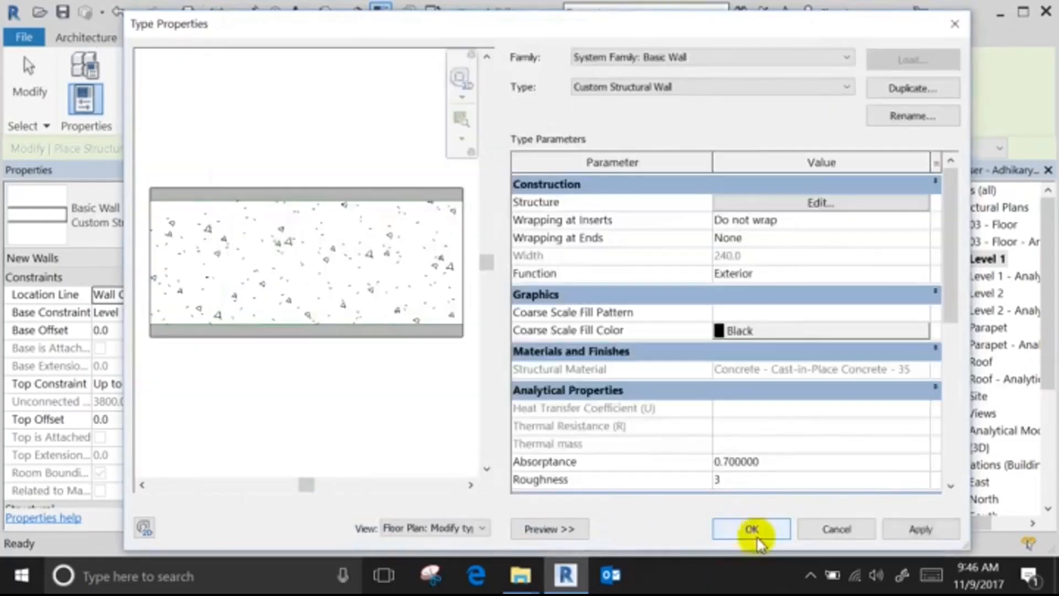
left_click(756, 537)
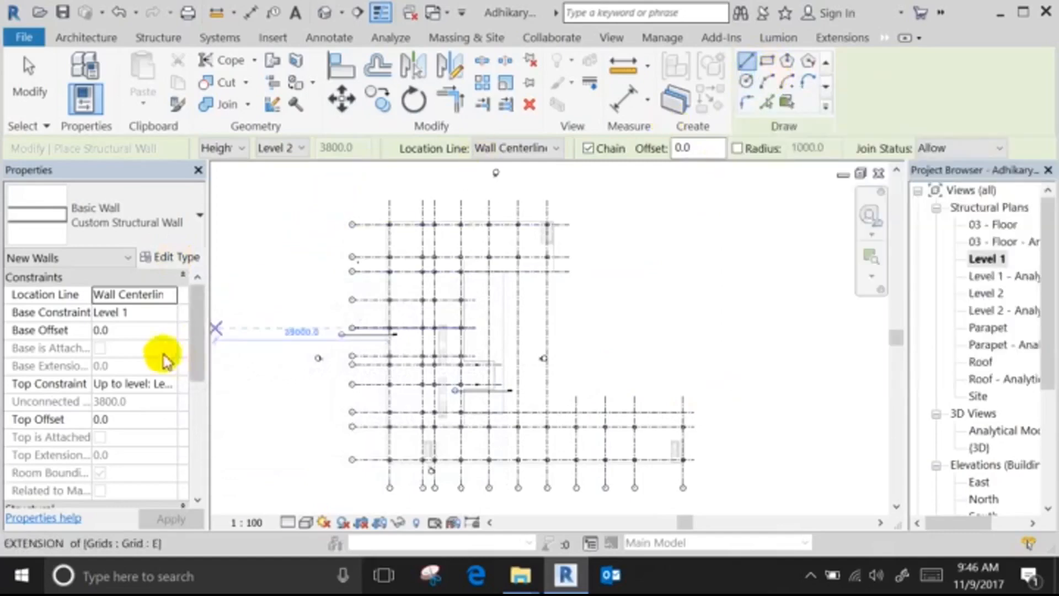
Reopen the wall type's layer structure and examine the interior finish layer's function, thickness and material.
left_click(173, 257)
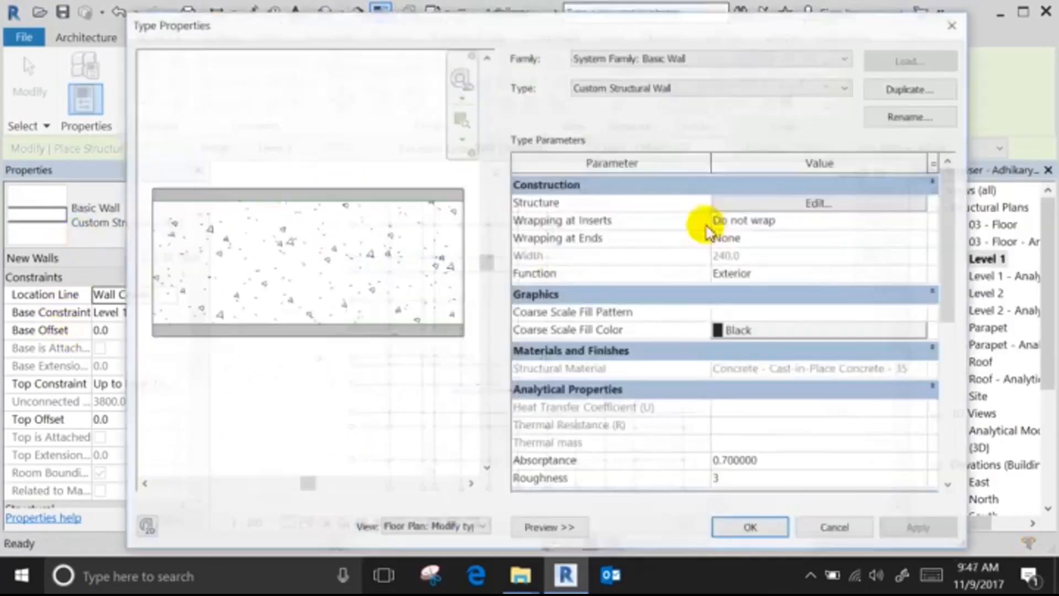
left_click(766, 204)
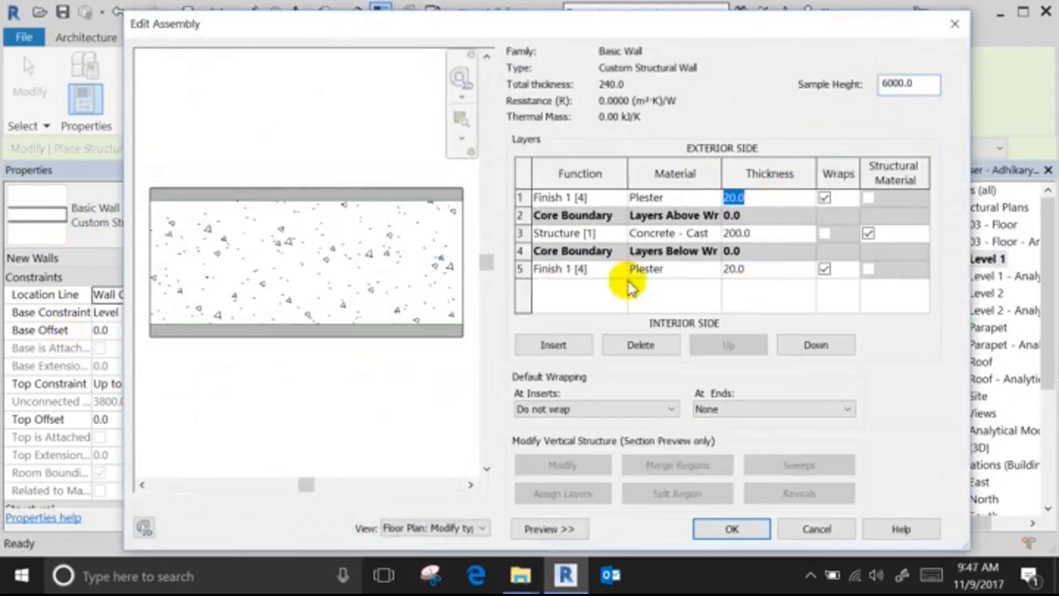
left_click(577, 270)
left_click(760, 271)
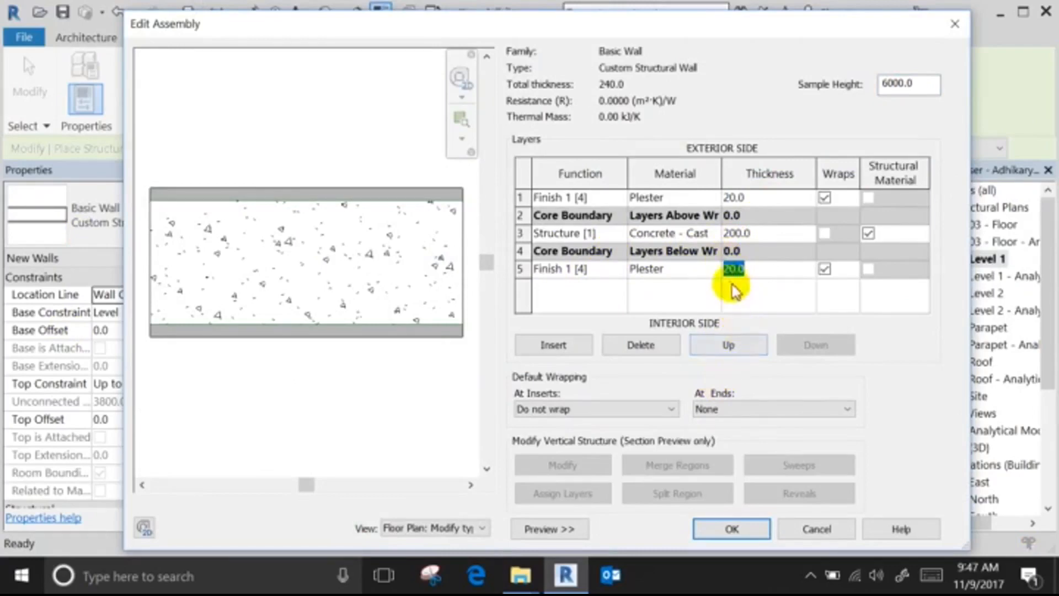
left_click(715, 270)
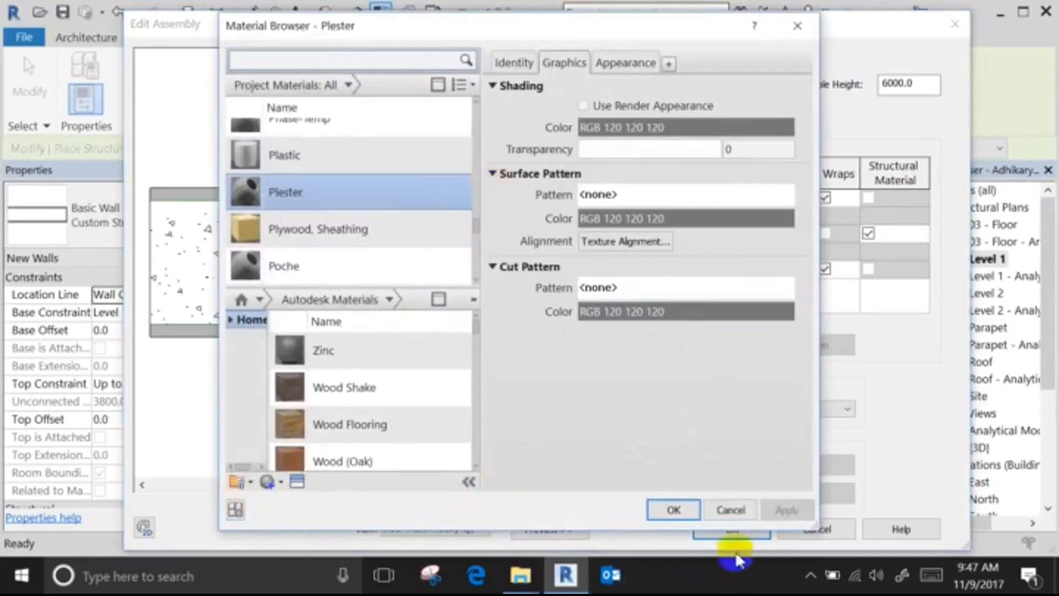
left_click(733, 511)
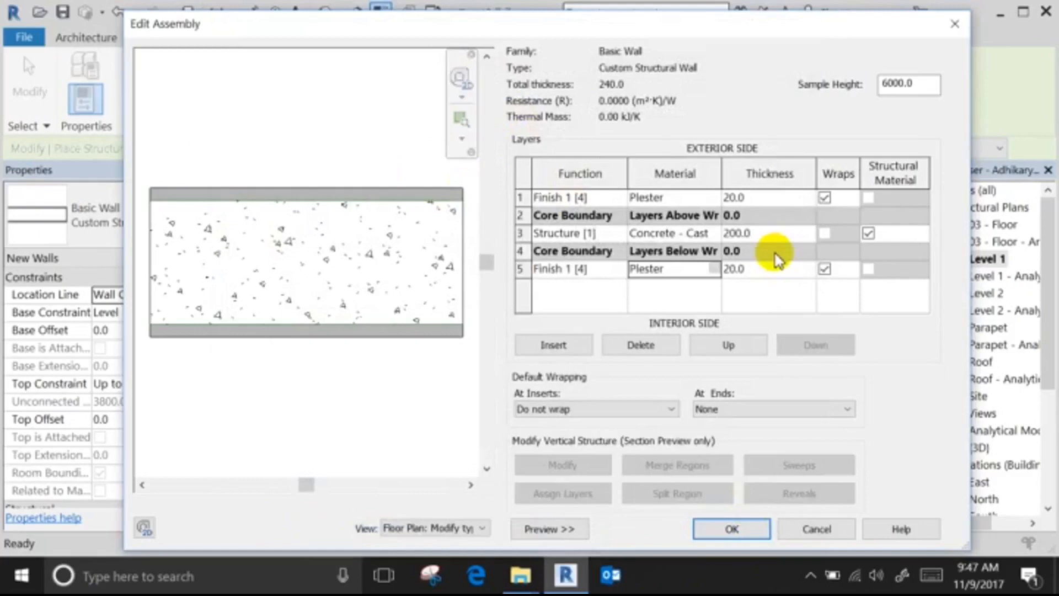
Check the structure layer's thickness and the overall wall assembly, and close the wall type settings.
left_click(794, 233)
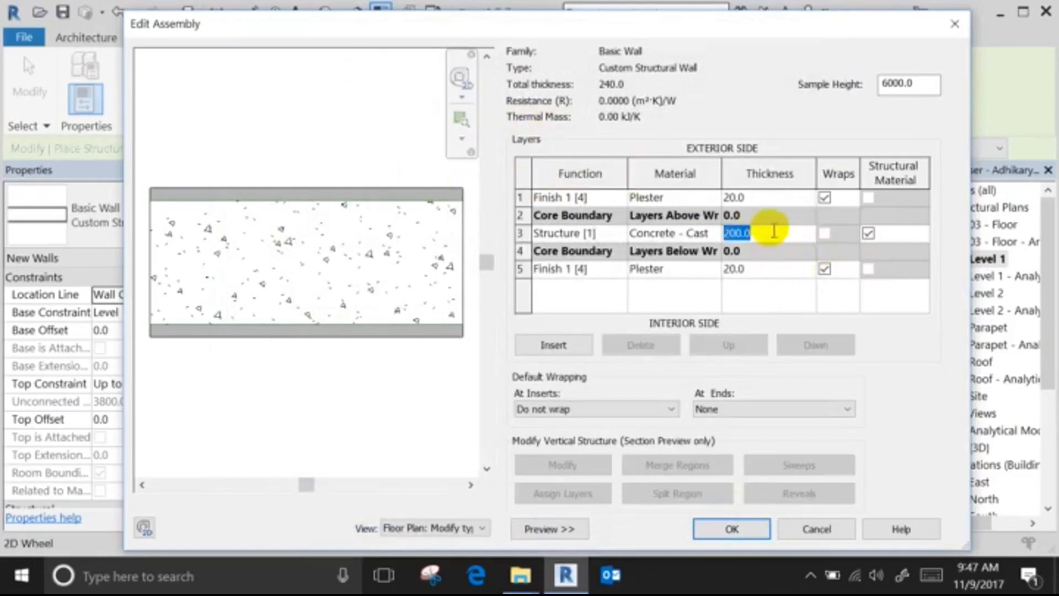
left_click(784, 233)
double_click(783, 234)
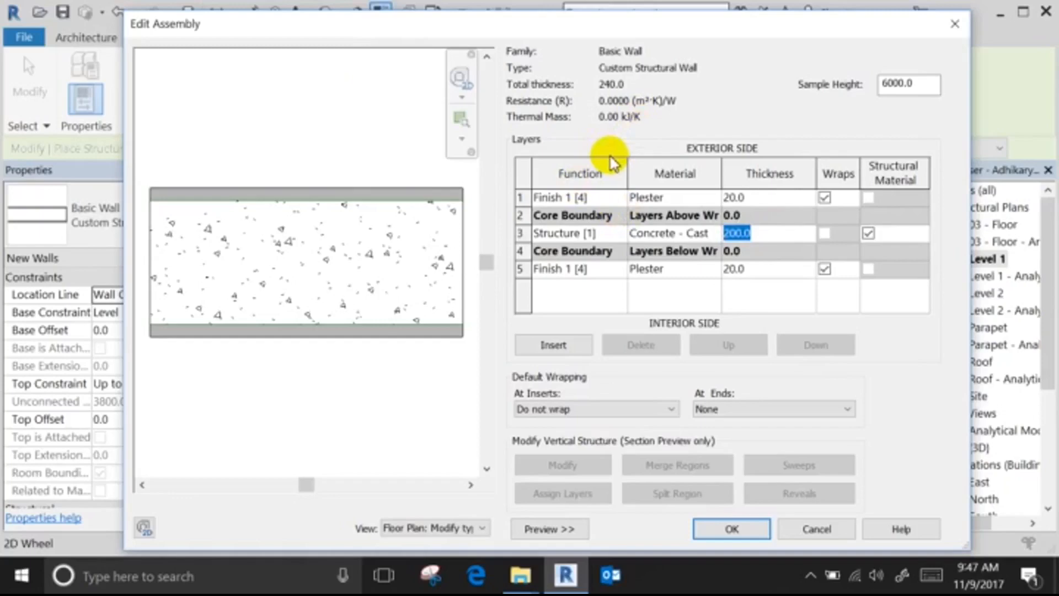
left_click(734, 529)
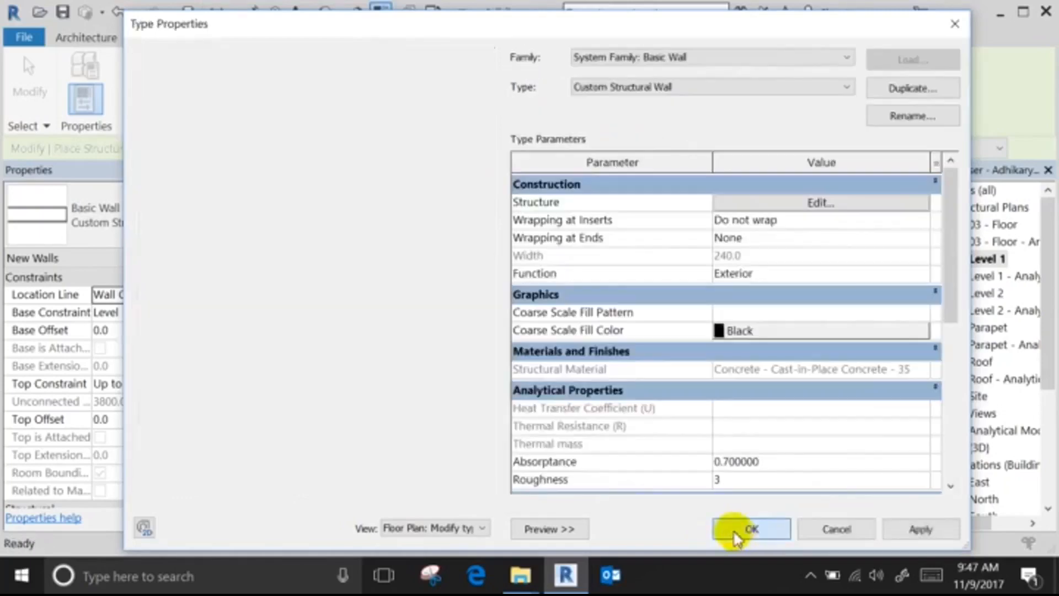
left_click(733, 530)
Examine the new wall's structural properties and the available location line options.
scroll(71, 406, "down", 5)
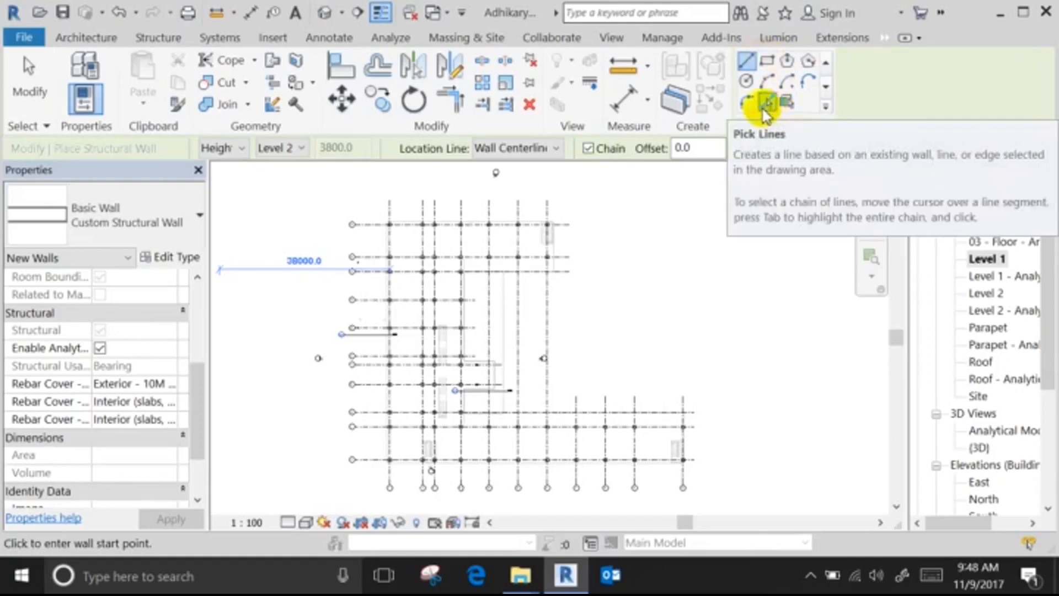
left_click(533, 149)
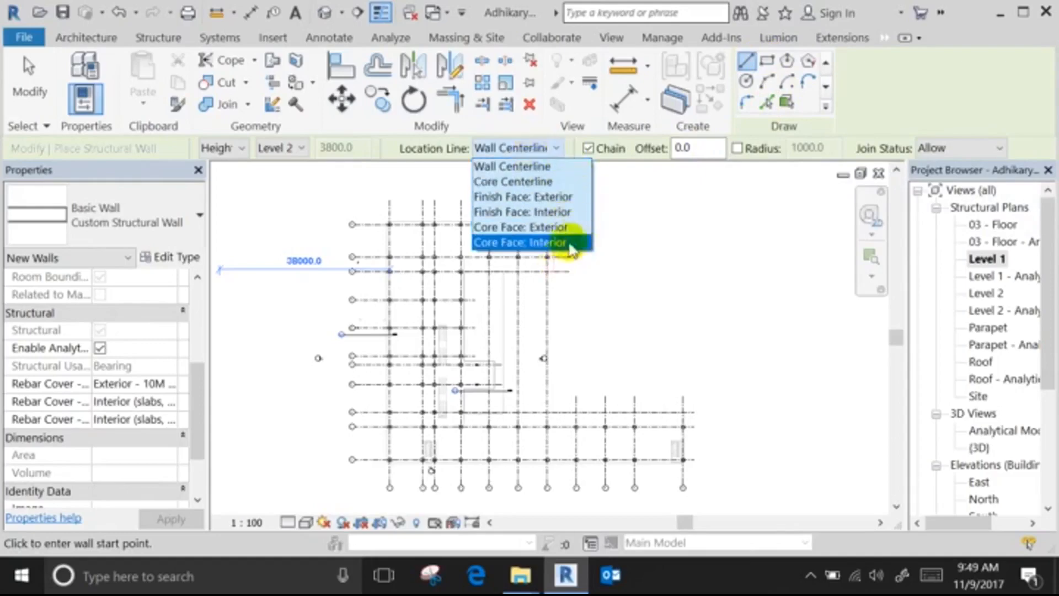
left_click(156, 266)
Open the Custom Structural Wall's layer structure and examine its finish faces and core boundaries.
left_click(165, 257)
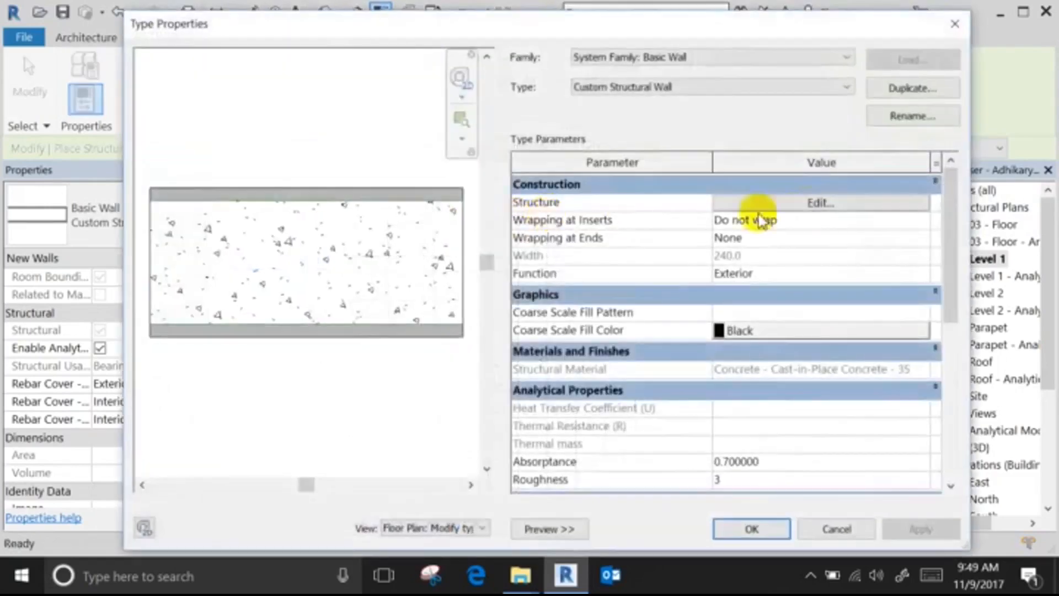
left_click(811, 204)
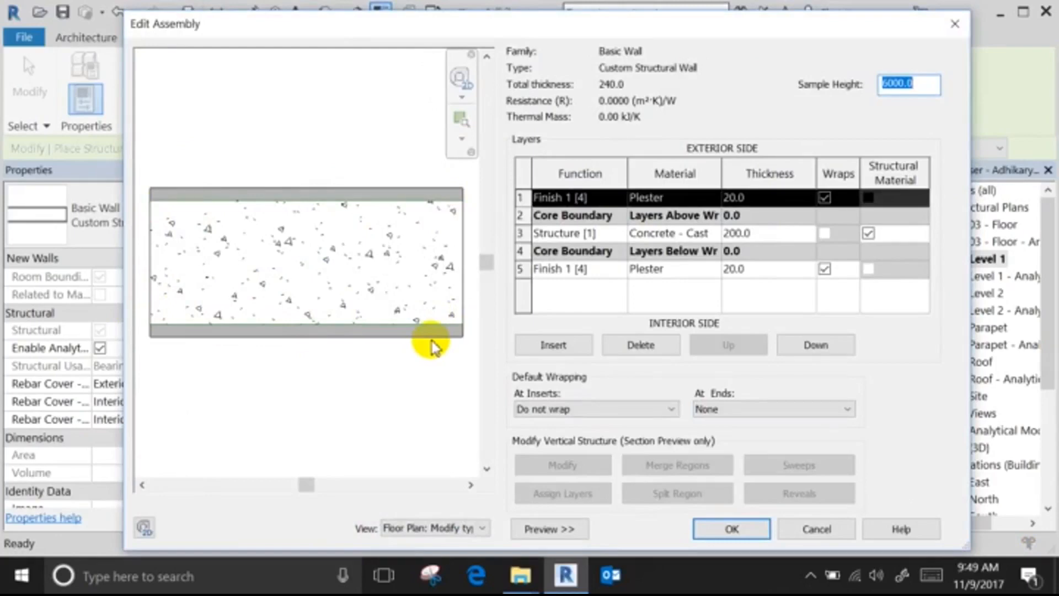
key("Escape")
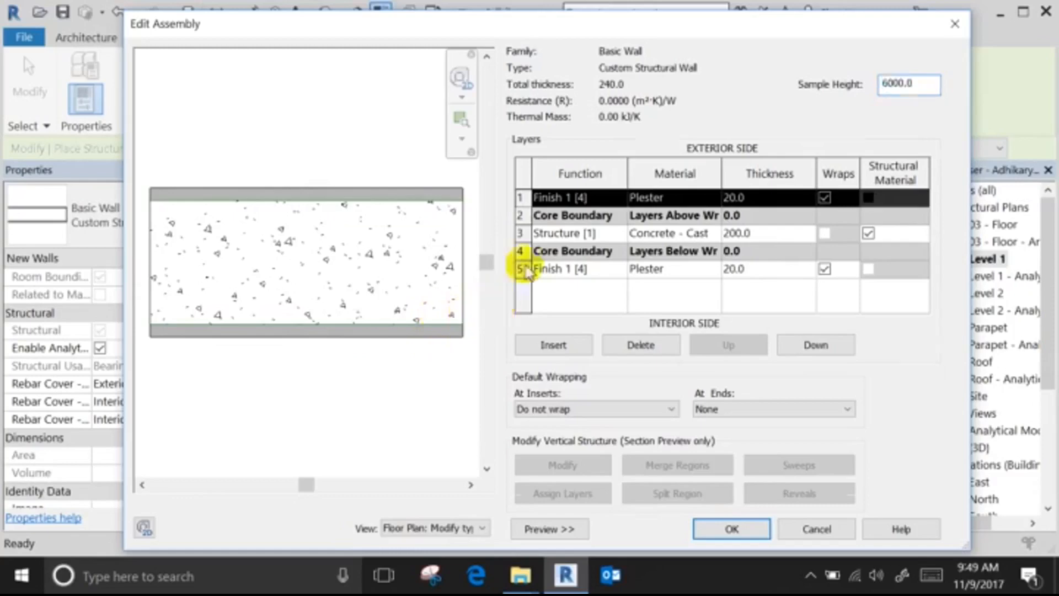
Close the wall type's layer structure and settings, and set the wall location line to Wall Centerline.
key("Escape")
key("Escape")
left_click(528, 148)
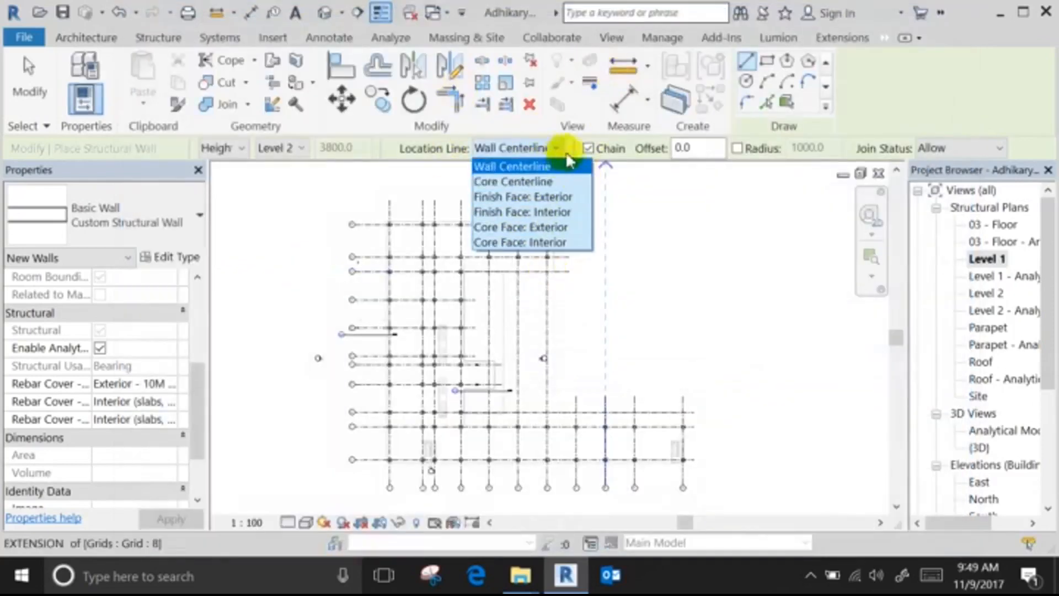
left_click(530, 166)
Examine the Level 1 plan around the linked model's wall outline to find where the new walls start.
scroll(449, 386, "up", 5)
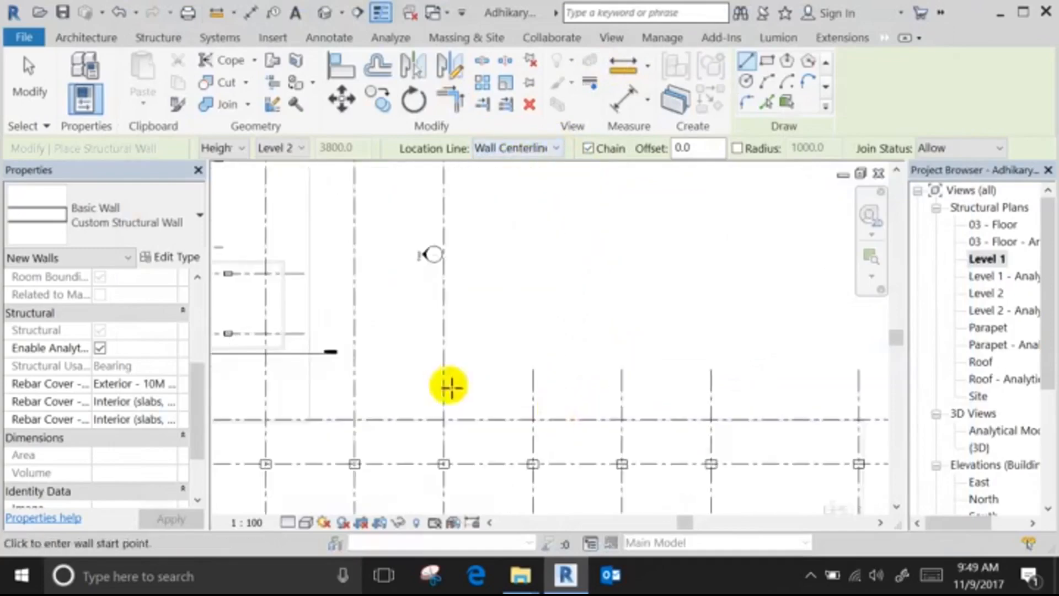
scroll(648, 385, "down", 3)
scroll(448, 342, "up", 2)
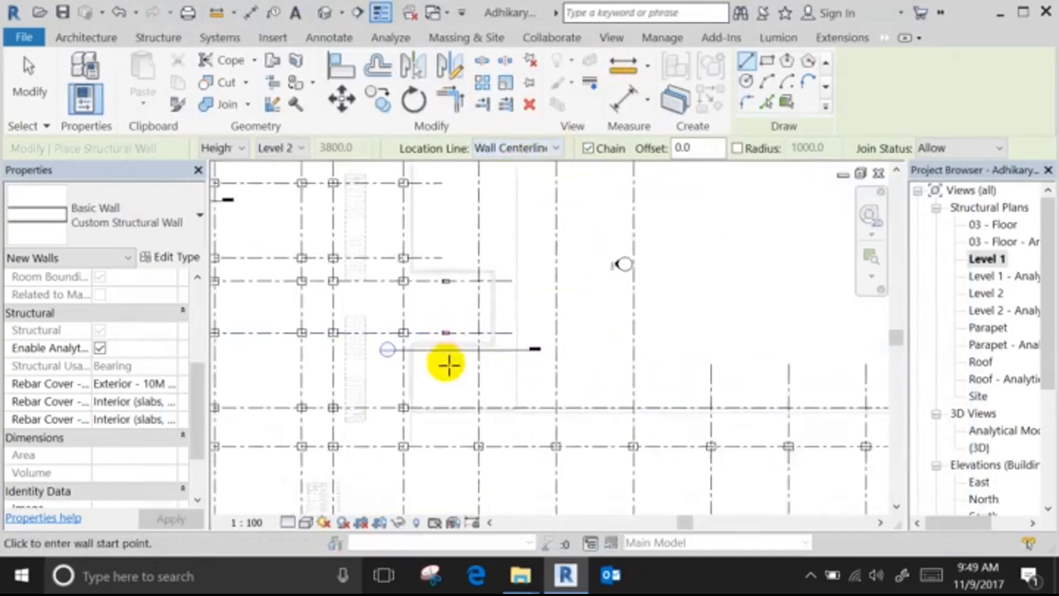
scroll(449, 364, "down", 2)
middle_click_drag(449, 389, 425, 489)
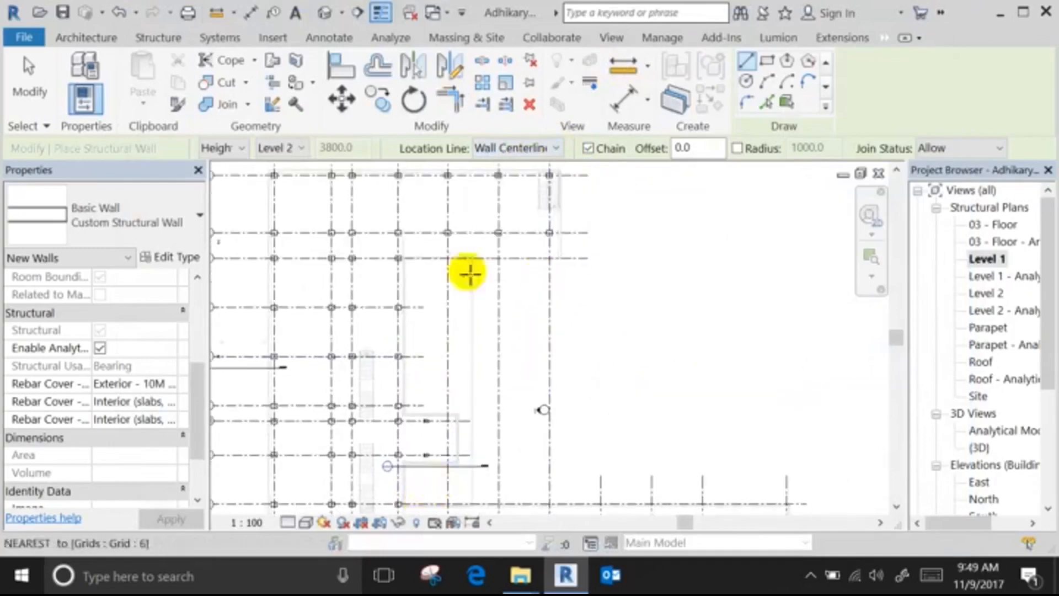
scroll(405, 262, "up", 3)
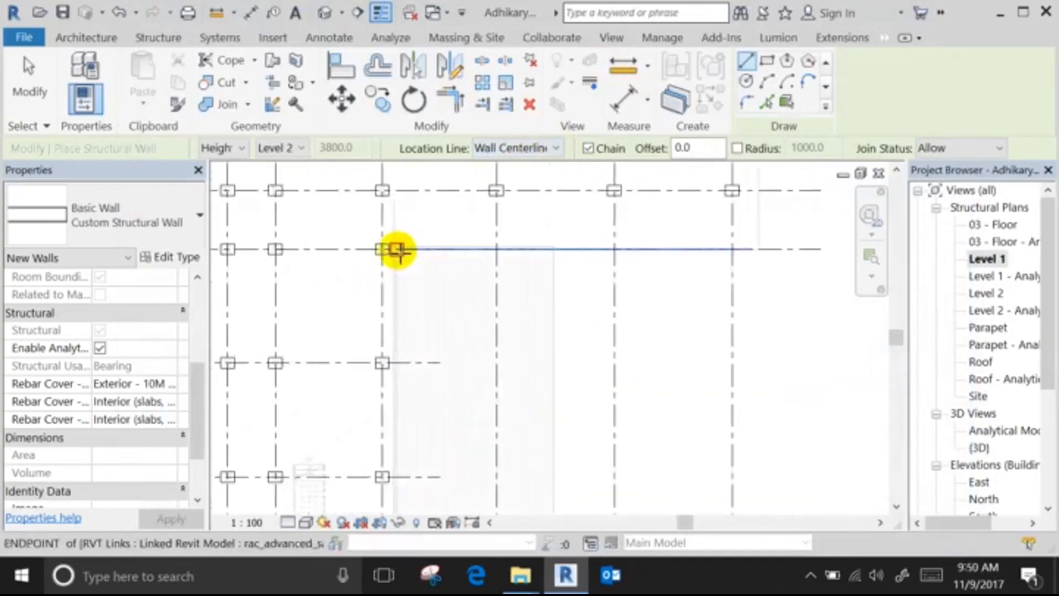
scroll(397, 249, "up", 2)
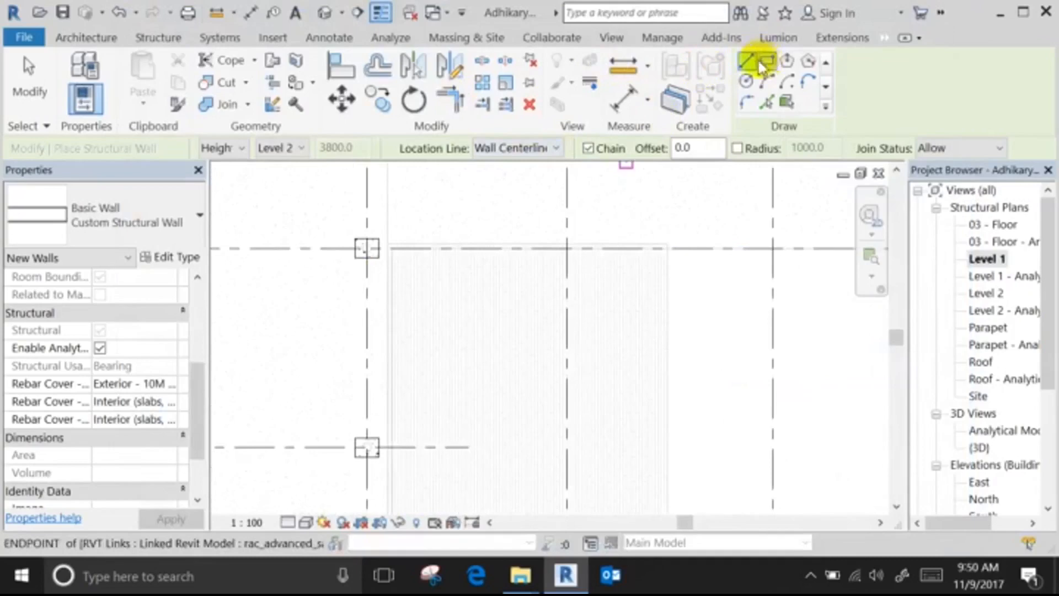
Review the wall's top level and height direction options, and set the height up to Level 2.
left_click(291, 150)
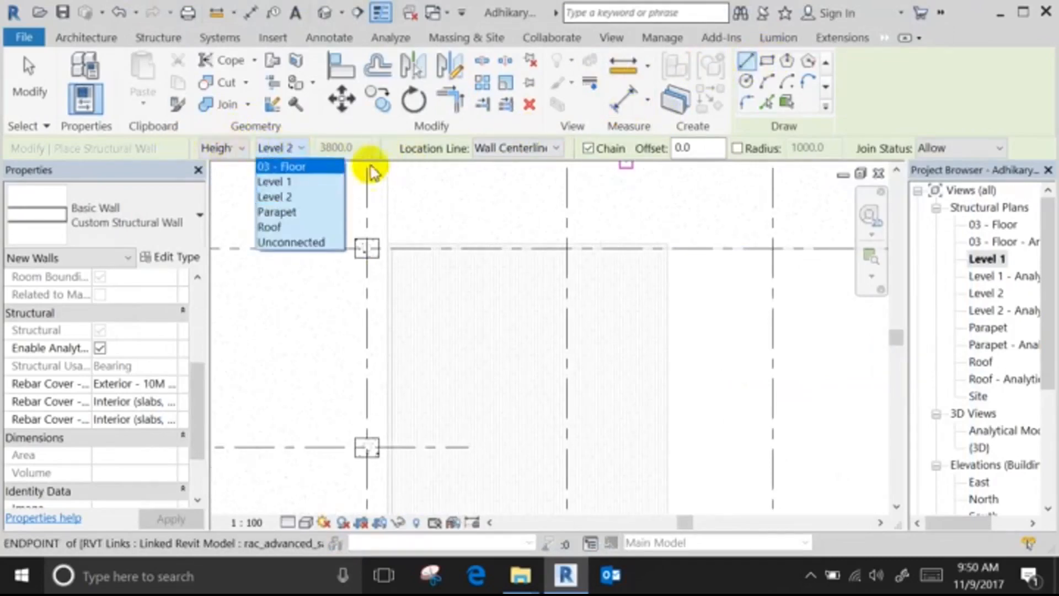
left_click(295, 144)
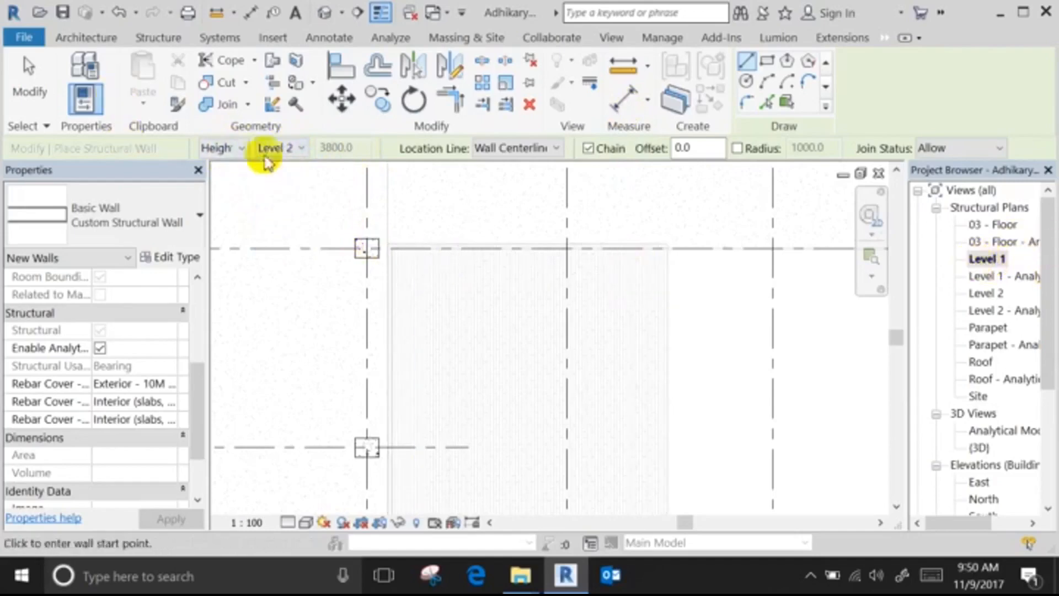
left_click(241, 148)
left_click(227, 187)
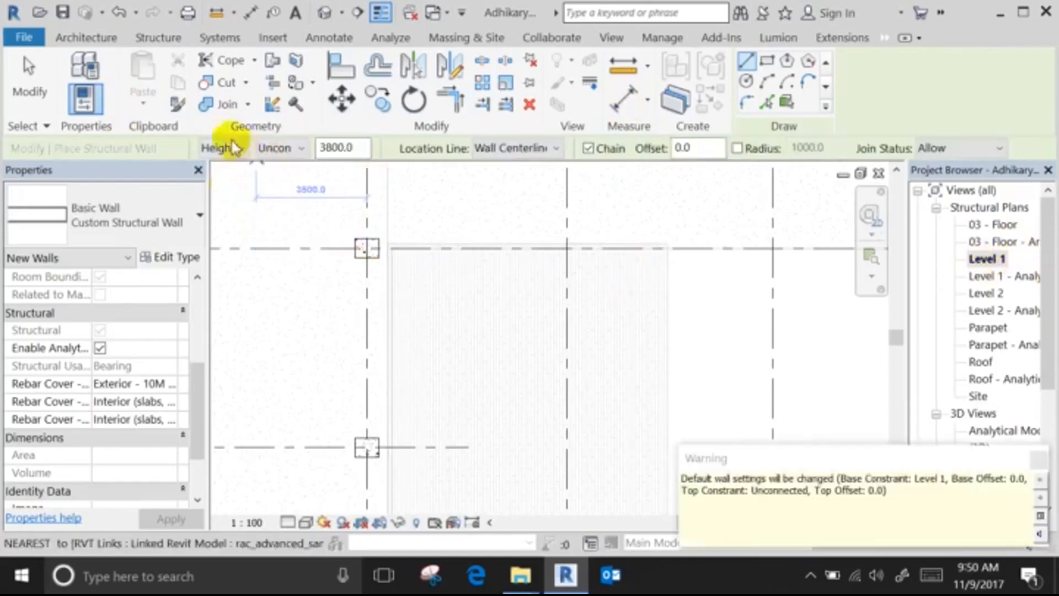
left_click(279, 147)
left_click(302, 197)
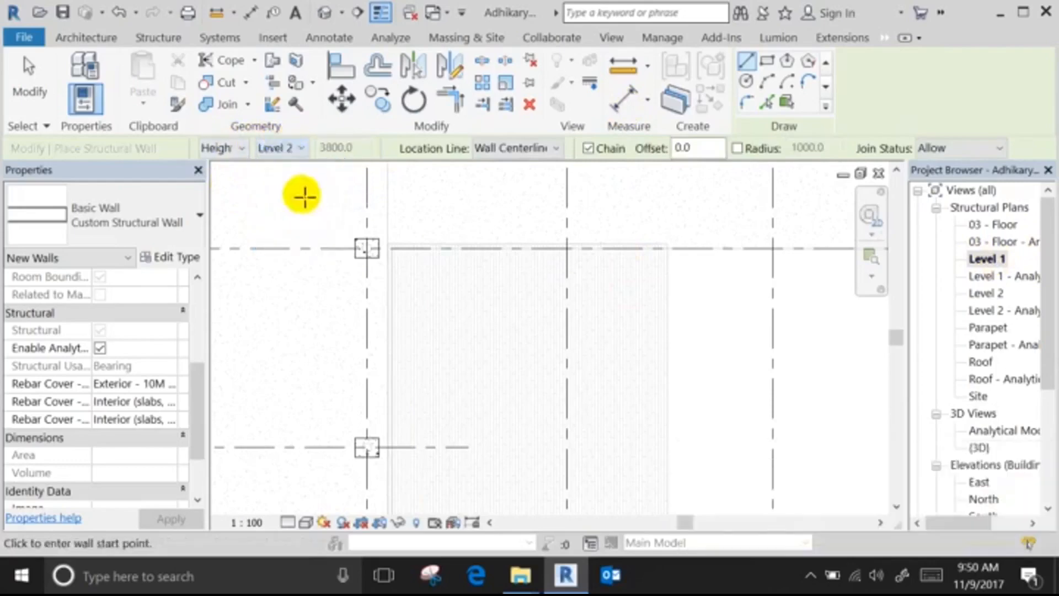
Draw a vertical Custom Structural Wall beside grid 3, following the linked model's wall down to its first inner corner.
scroll(124, 350, "up", 5)
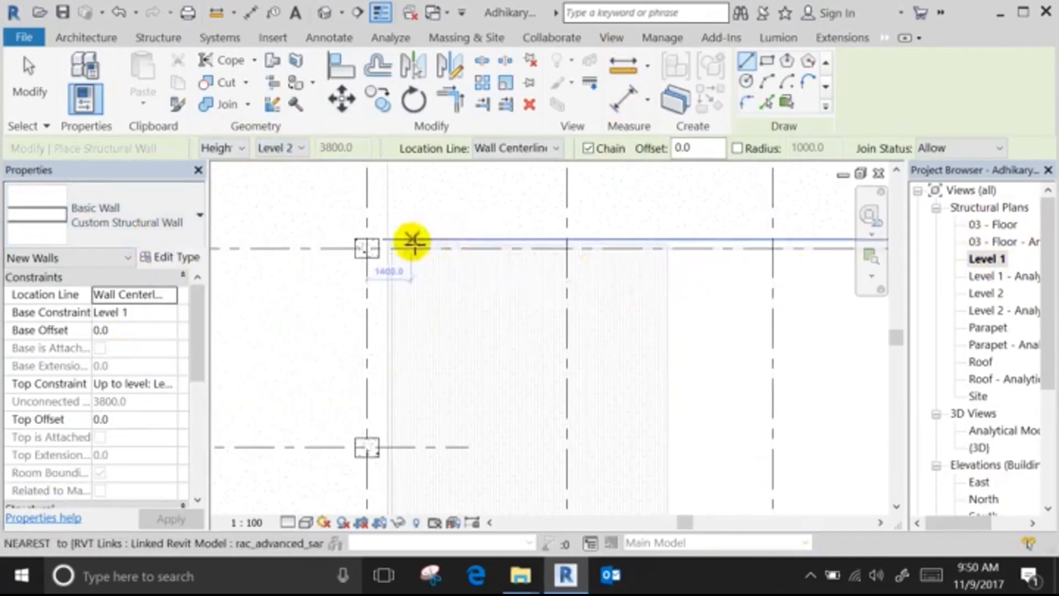
scroll(411, 239, "down", 2)
scroll(411, 317, "down", 1)
left_click(392, 203)
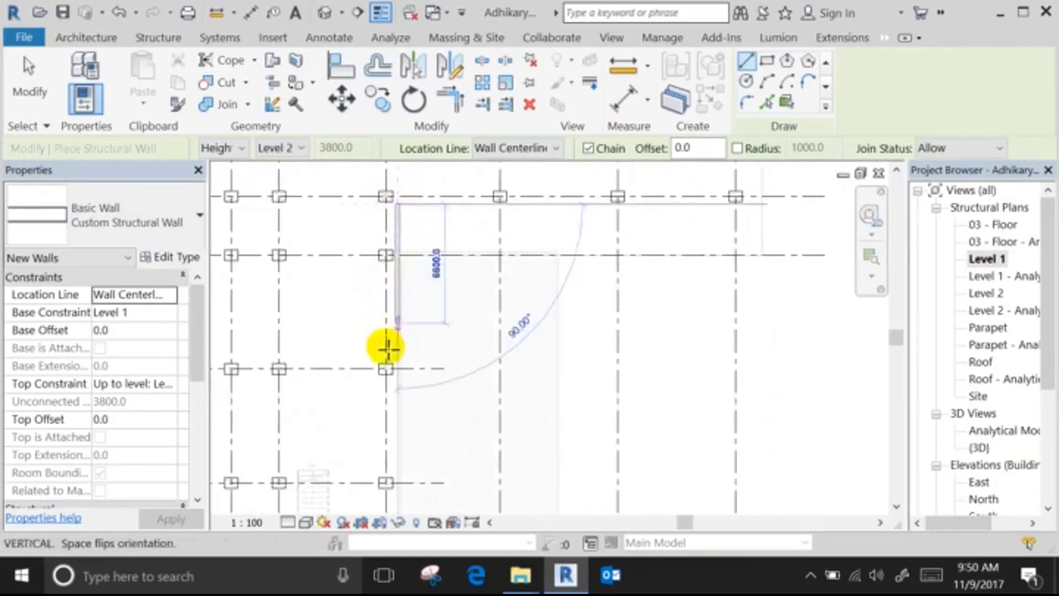
middle_click_drag(409, 224, 490, 148)
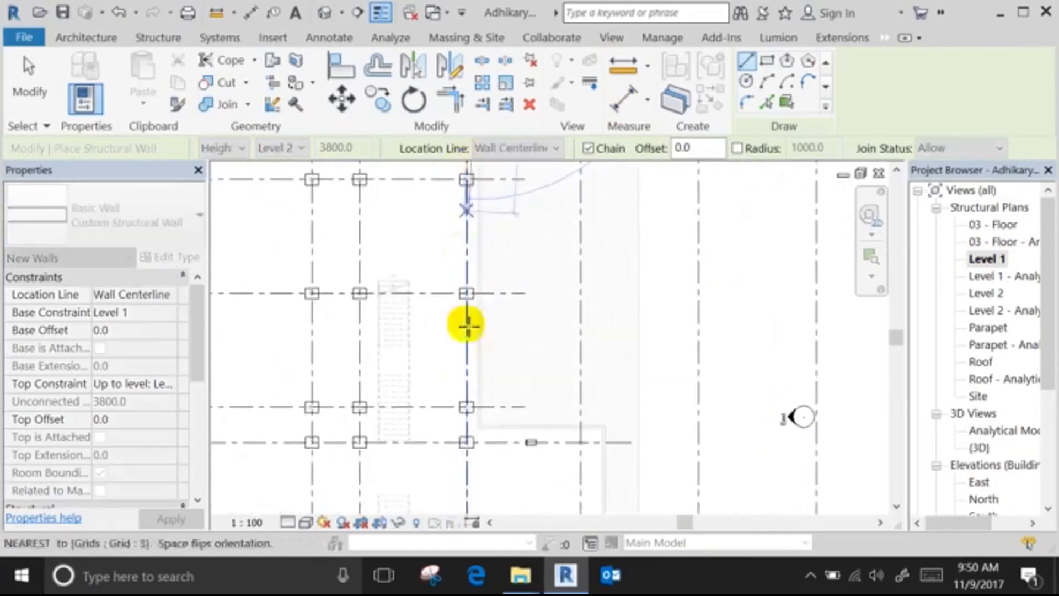
scroll(478, 429, "up", 4)
left_click(476, 432)
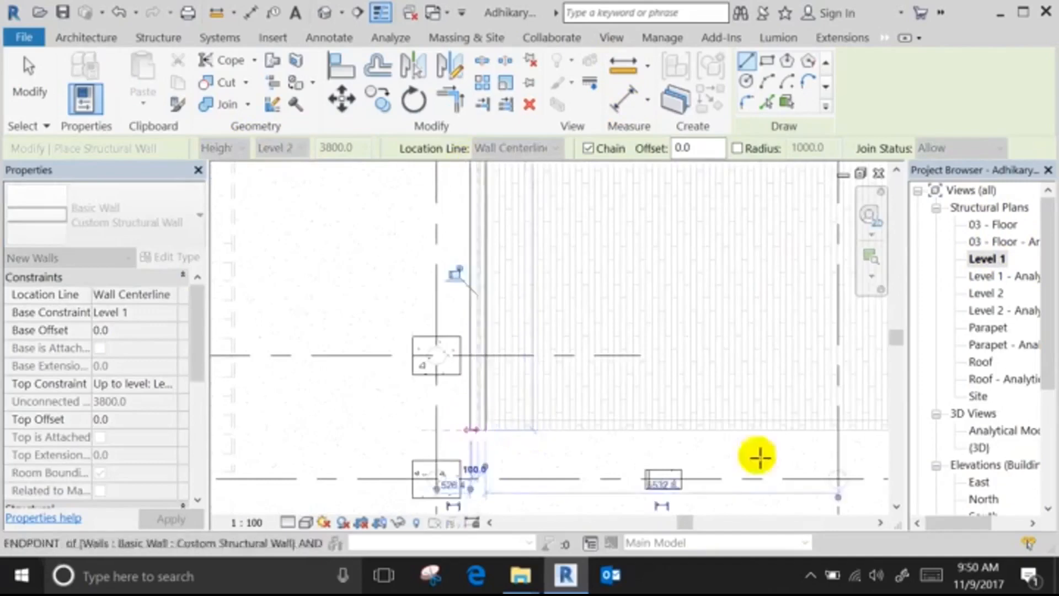
Continue the wall chain horizontally from that corner to the outer corner of the linked model's projecting bay.
middle_click_drag(596, 409, 388, 293)
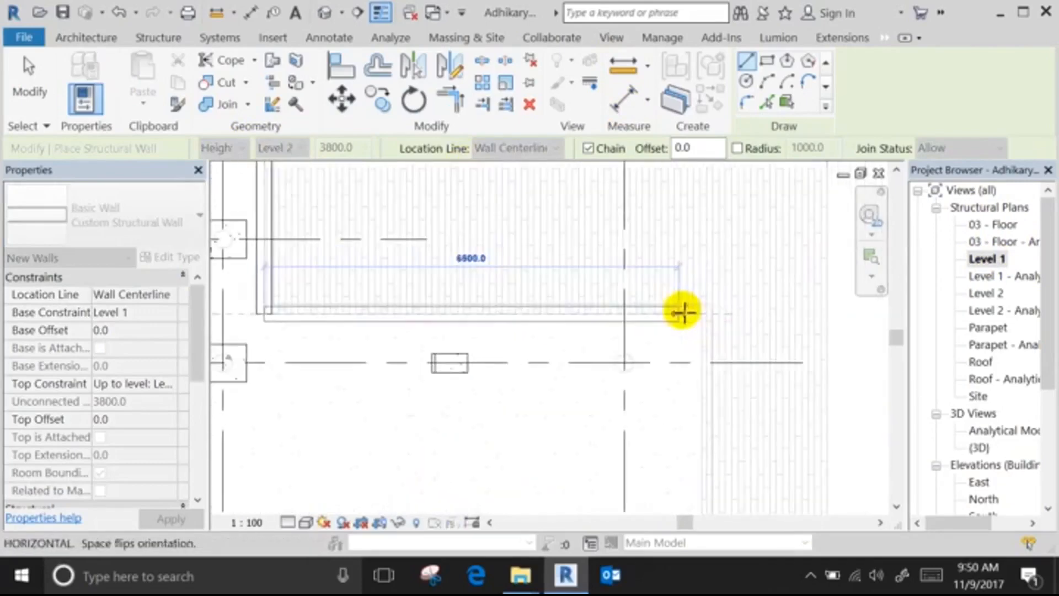
left_click(700, 313)
scroll(689, 289, "down", 3)
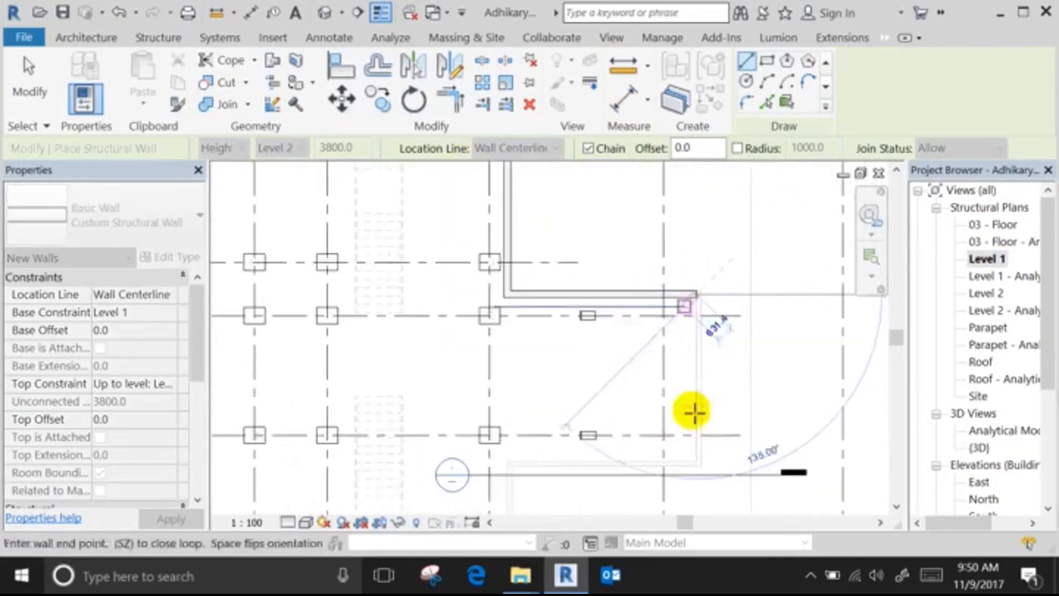
mouse_move(690, 411)
middle_mouse_down()
mouse_move(704, 330)
mouse_move(685, 314)
middle_mouse_up()
scroll(685, 314, "up", 4)
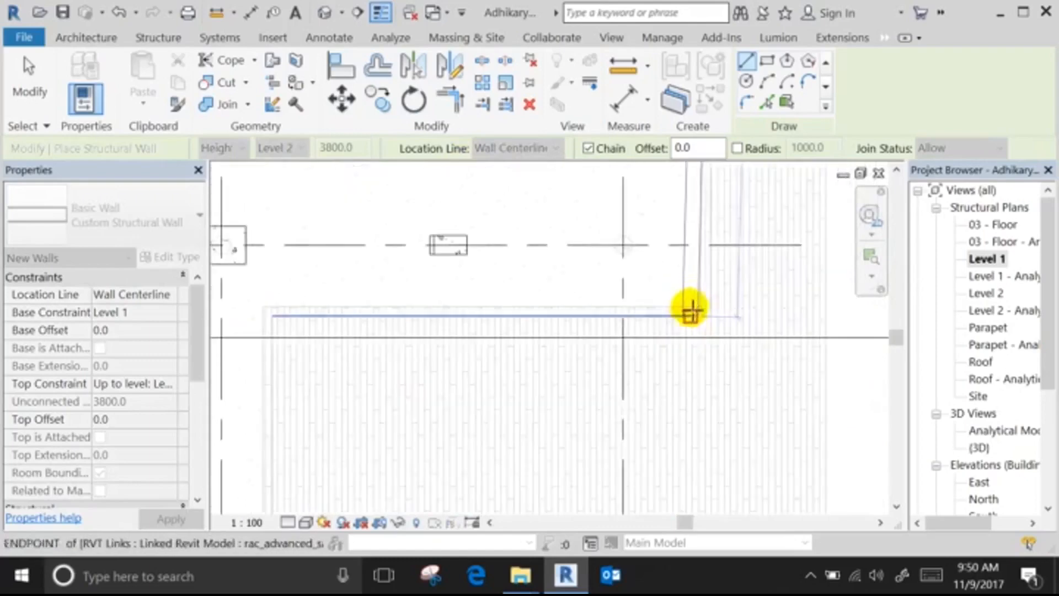
Switch to Pick Lines, dismiss the save reminder without saving, and create a wall on the projecting bay's outer vertical line.
left_click(768, 102)
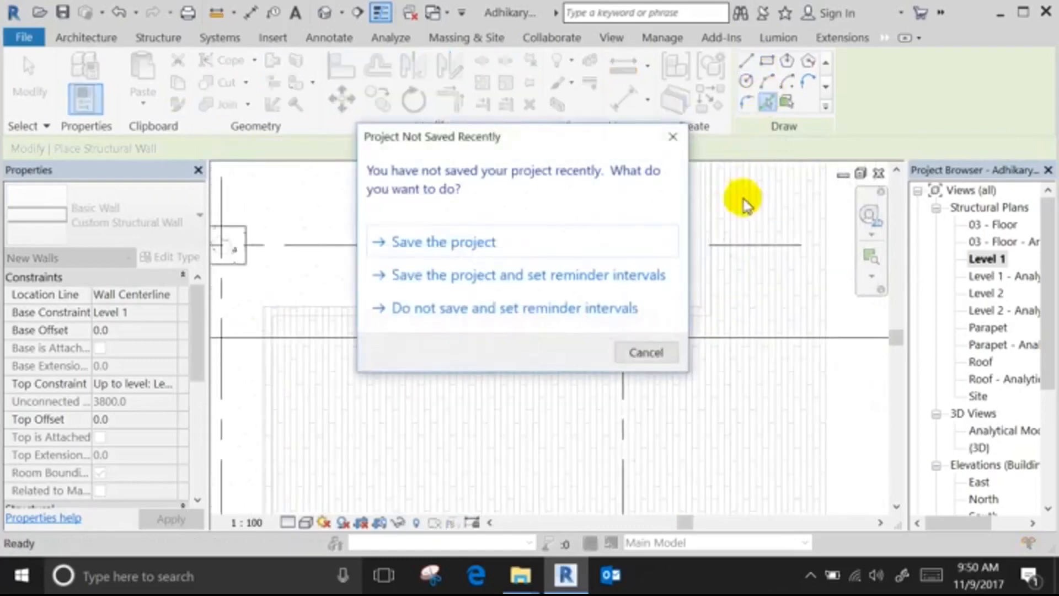
left_click(641, 353)
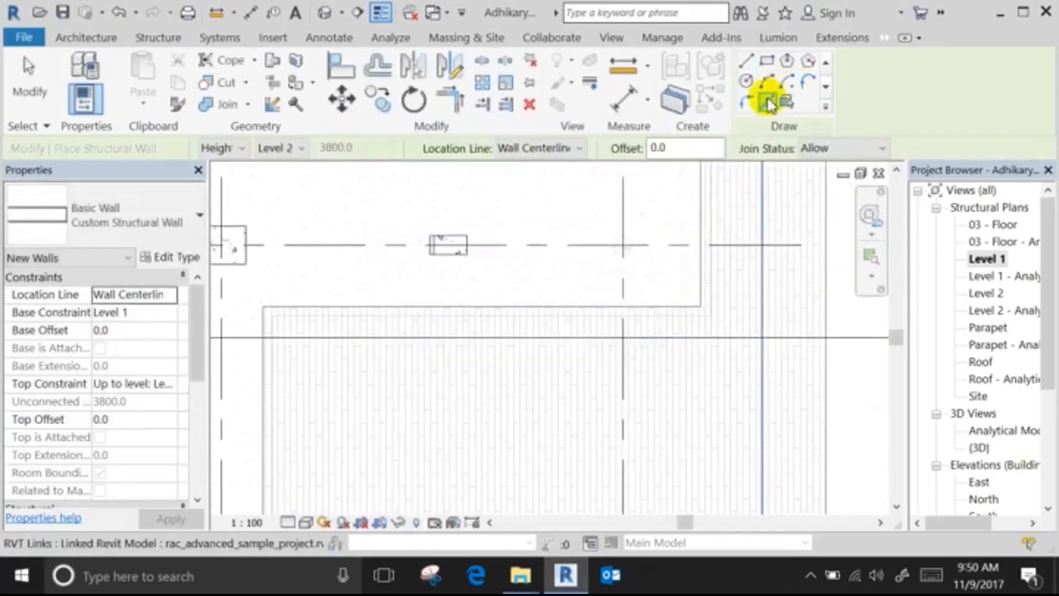
scroll(699, 229, "down", 2)
middle_click_drag(699, 229, 643, 384)
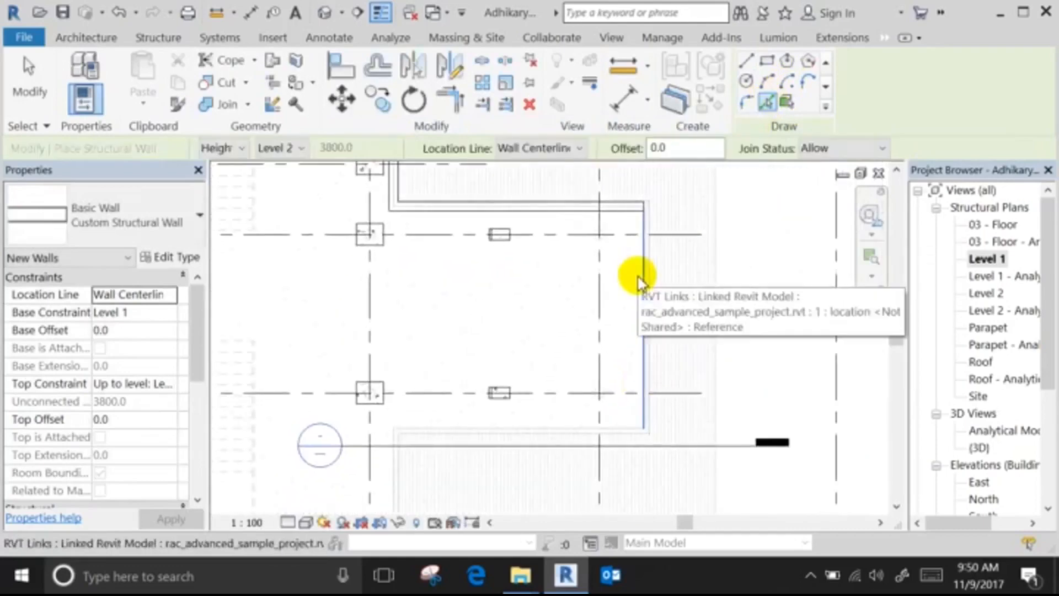
left_click(638, 281)
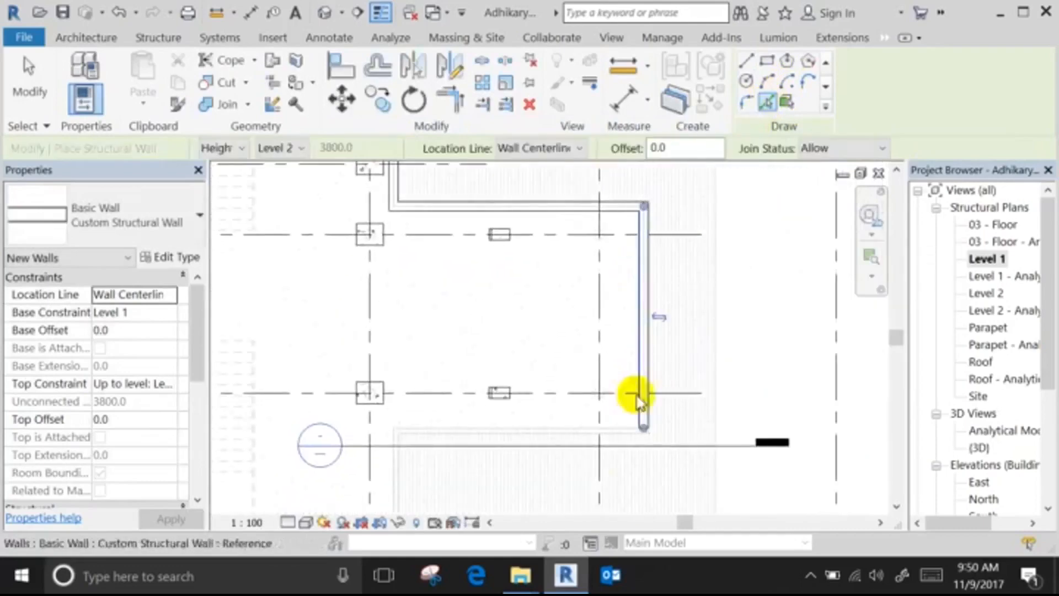
Create walls on the bay's lower horizontal line and the vertical line below it beside grid 3, and end wall placement.
left_click(532, 430)
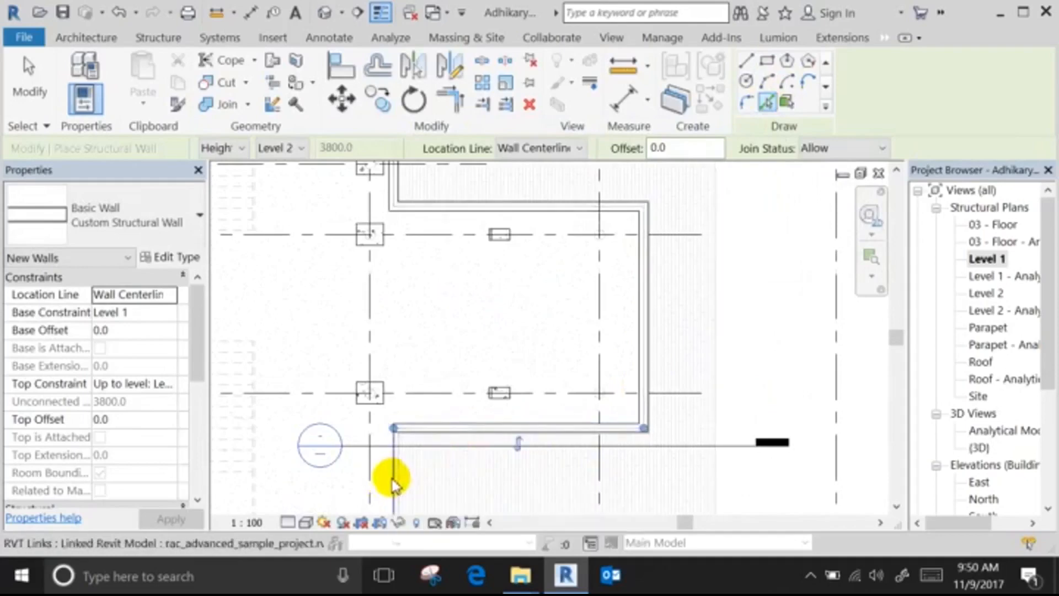
left_click(397, 476)
scroll(549, 226, "down", 2)
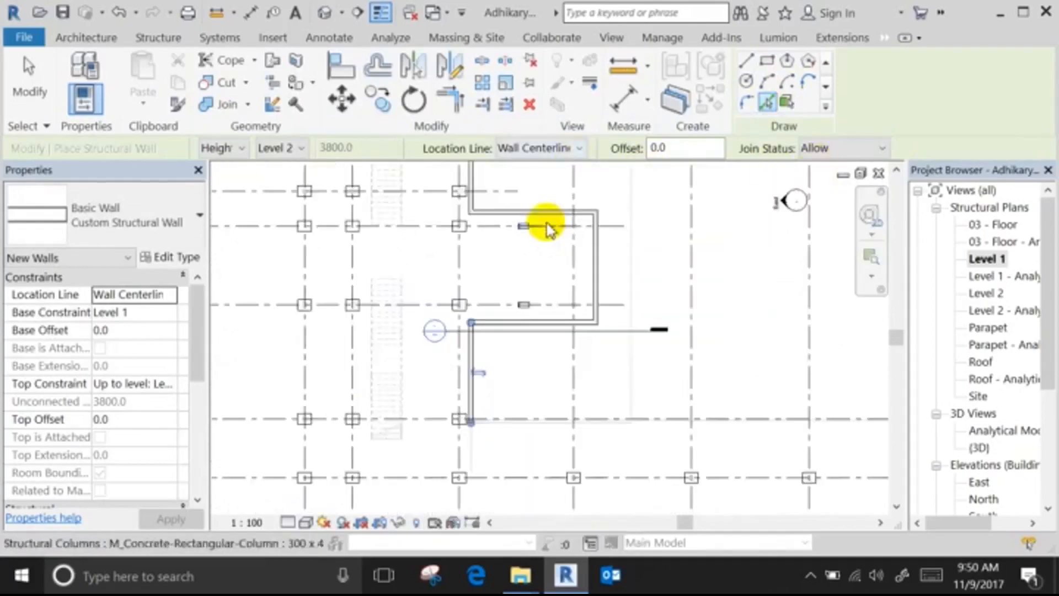
left_click(26, 77)
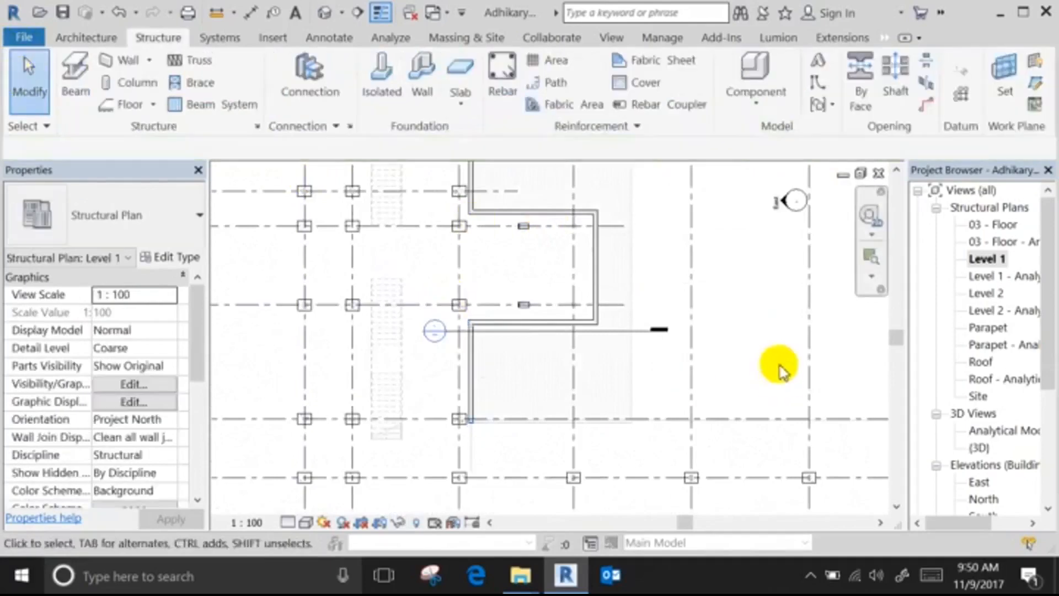
Restart the structural Wall command with Pick Lines and create a wall on the horizontal linked line at the last wall's lower end.
middle_click_drag(779, 366, 782, 462)
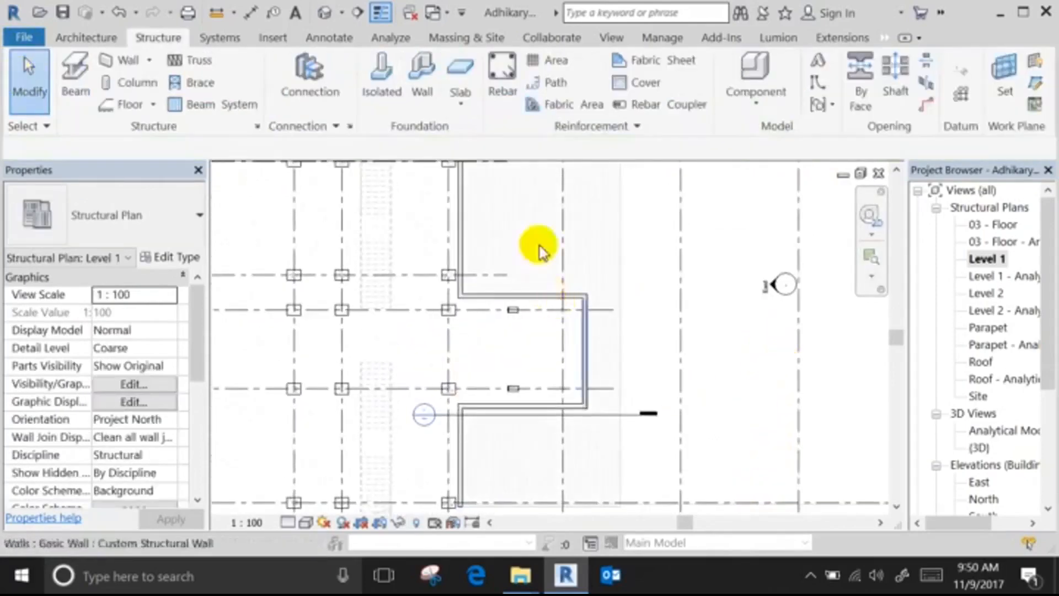
scroll(539, 440, "down", 3)
scroll(538, 383, "up", 4)
scroll(502, 414, "down", 1)
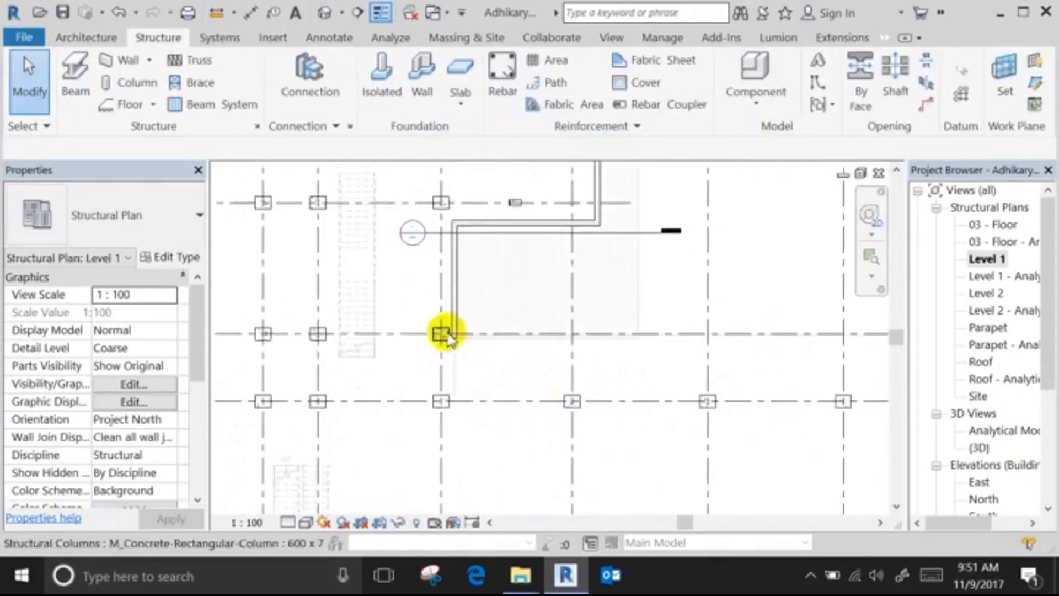
scroll(472, 342, "up", 3)
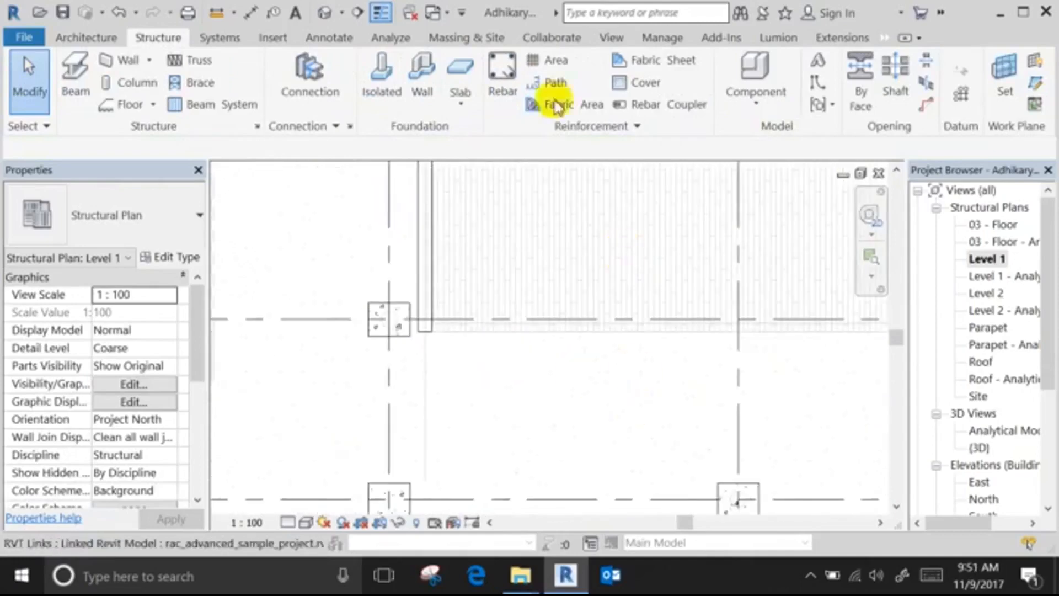
left_click(121, 67)
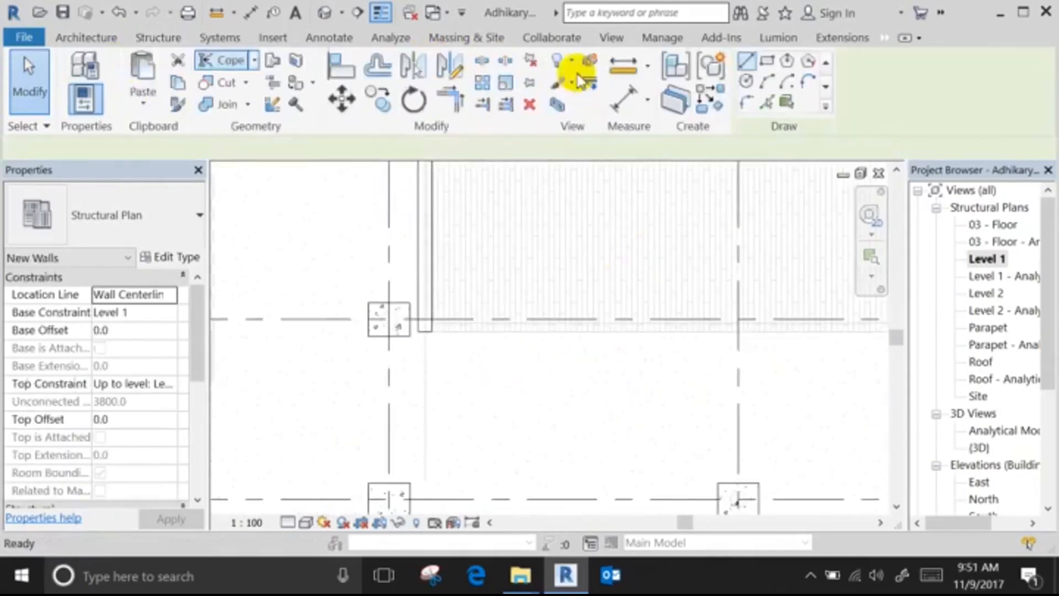
left_click(769, 104)
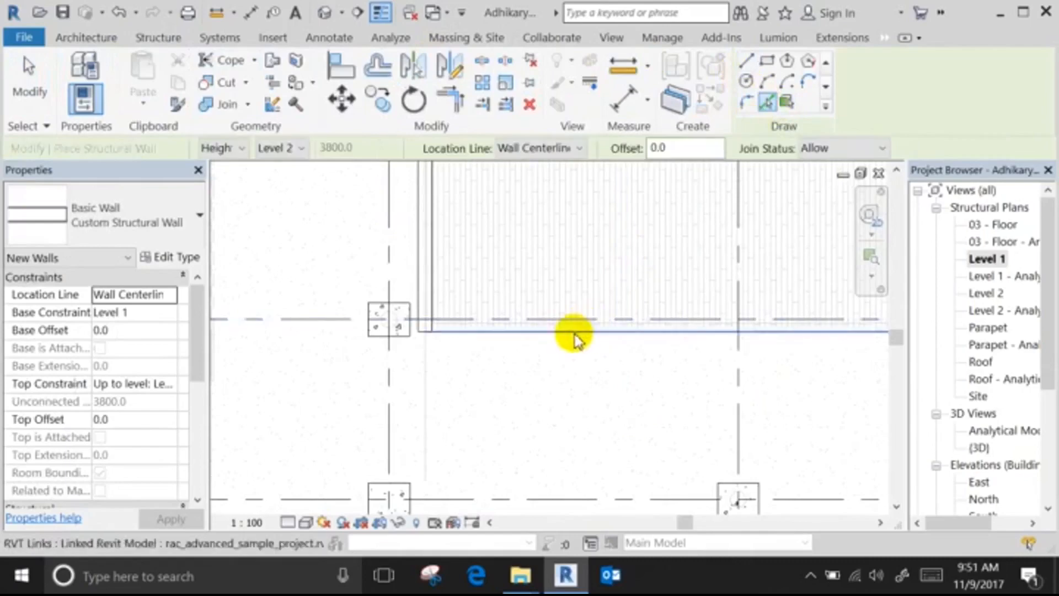
left_click(535, 344)
Create a vertical wall on the linked model's end wall line beside grid 10.
scroll(367, 348, "down", 1)
scroll(367, 347, "down", 2)
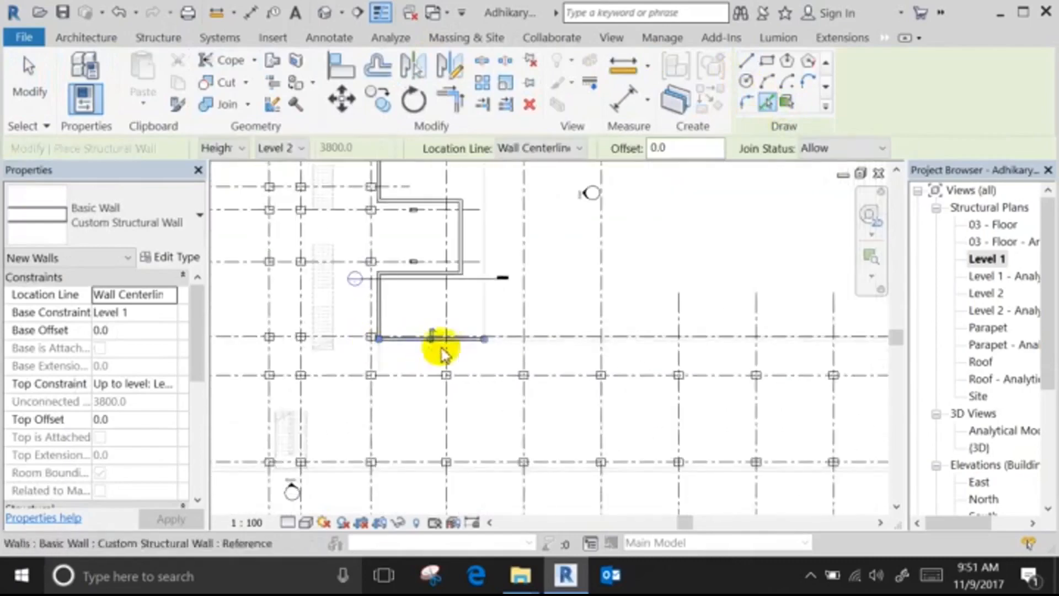
middle_click_drag(856, 402, 549, 372)
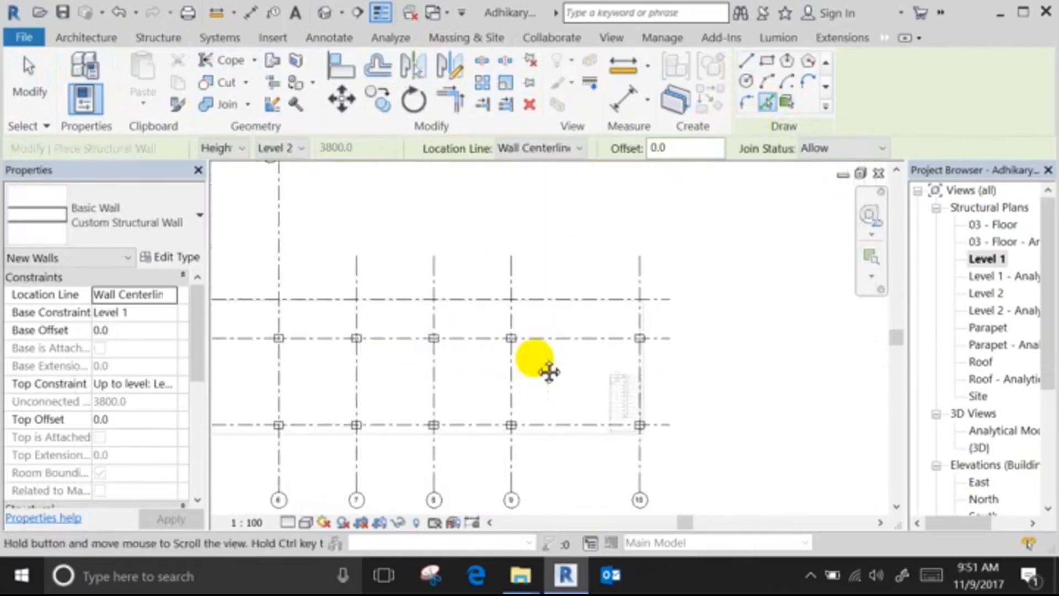
scroll(645, 320, "up", 2)
left_click(643, 320)
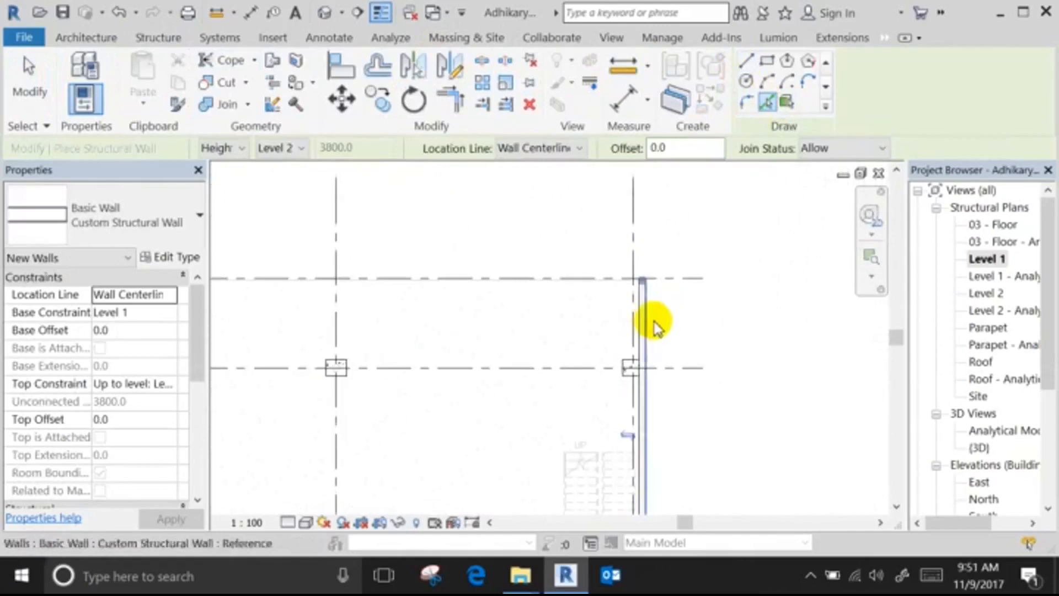
Join the vertical wall at grid 10 and the short horizontal wall into a corner with Trim/Extend to Corner.
middle_click_drag(739, 330, 965, 379)
left_click(450, 100)
scroll(548, 366, "down", 2)
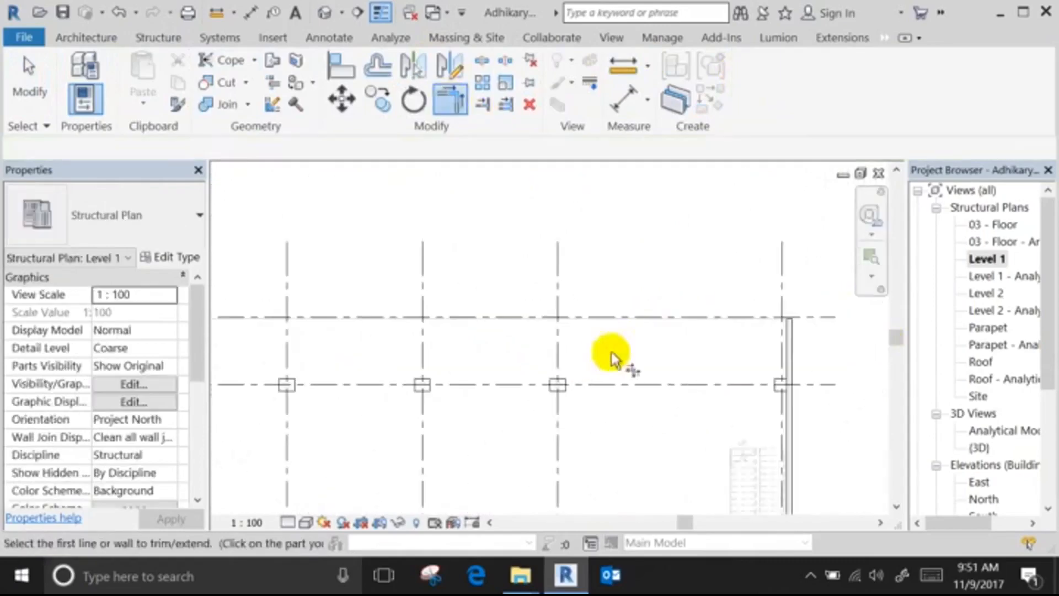
left_click(786, 339)
middle_click_drag(772, 358, 917, 369)
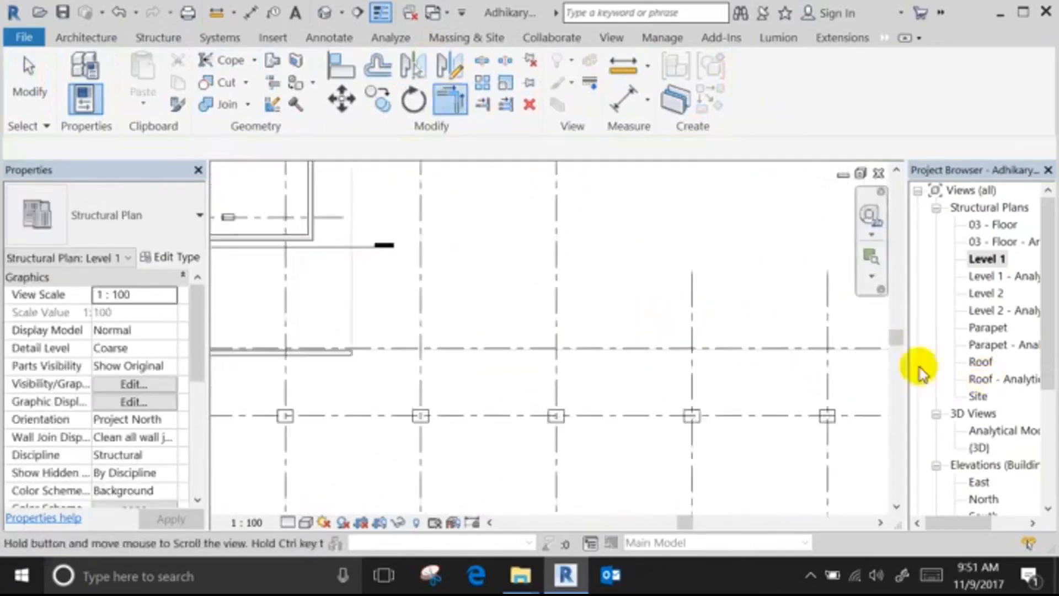
left_click(331, 351)
scroll(282, 331, "down", 2)
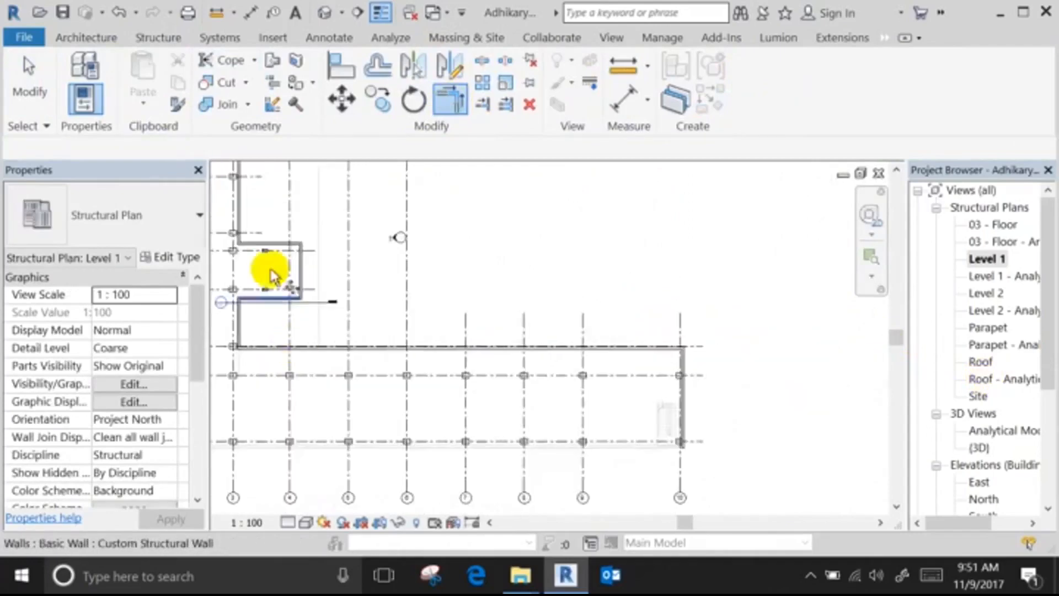
End the trim command and delete the vertical wall at grid 10.
middle_click_drag(272, 272, 360, 319)
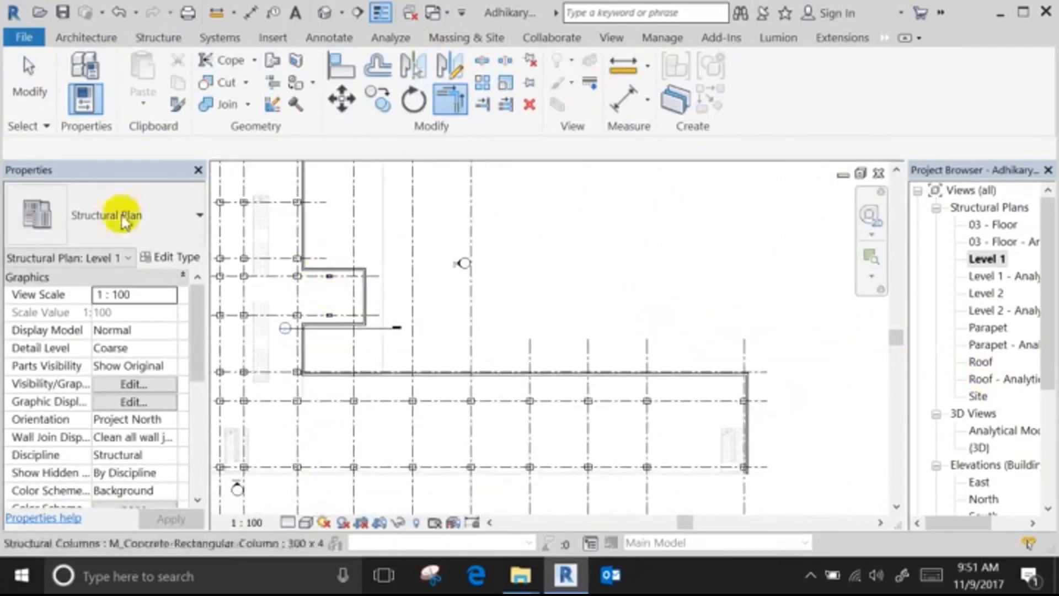
left_click(28, 93)
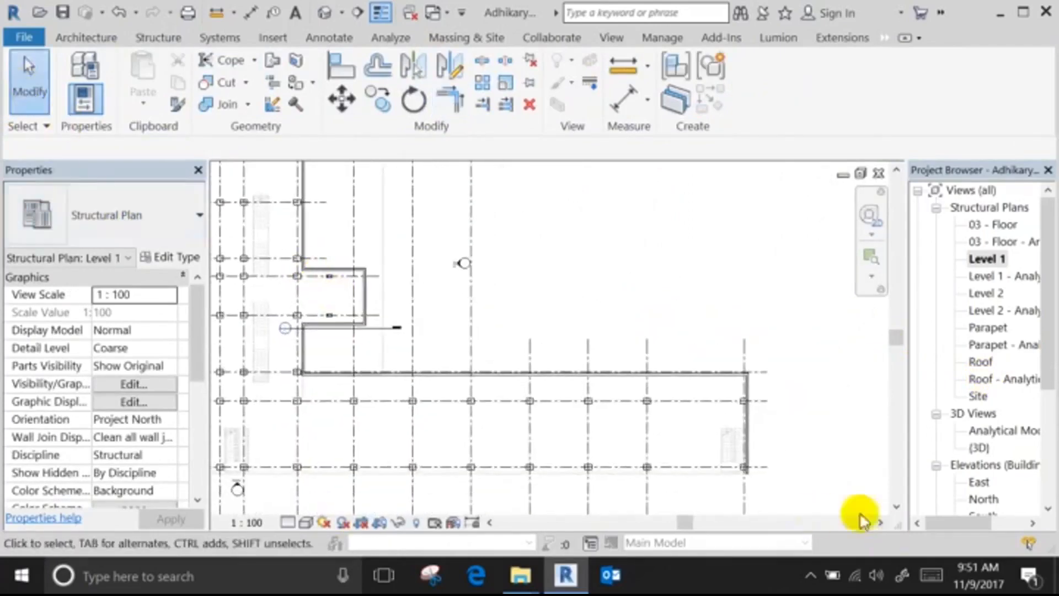
left_click(743, 431)
left_click(529, 105)
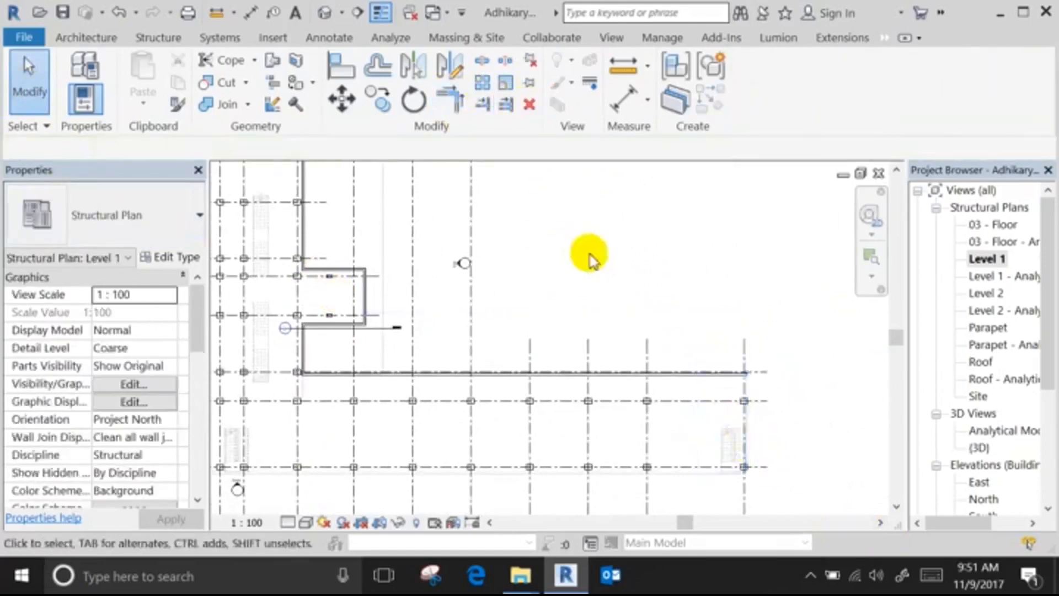
Shorten the long vertical wall beside grid 3 so its upper end stops at the linked model's corner near grid C.
middle_click_drag(680, 286, 762, 400)
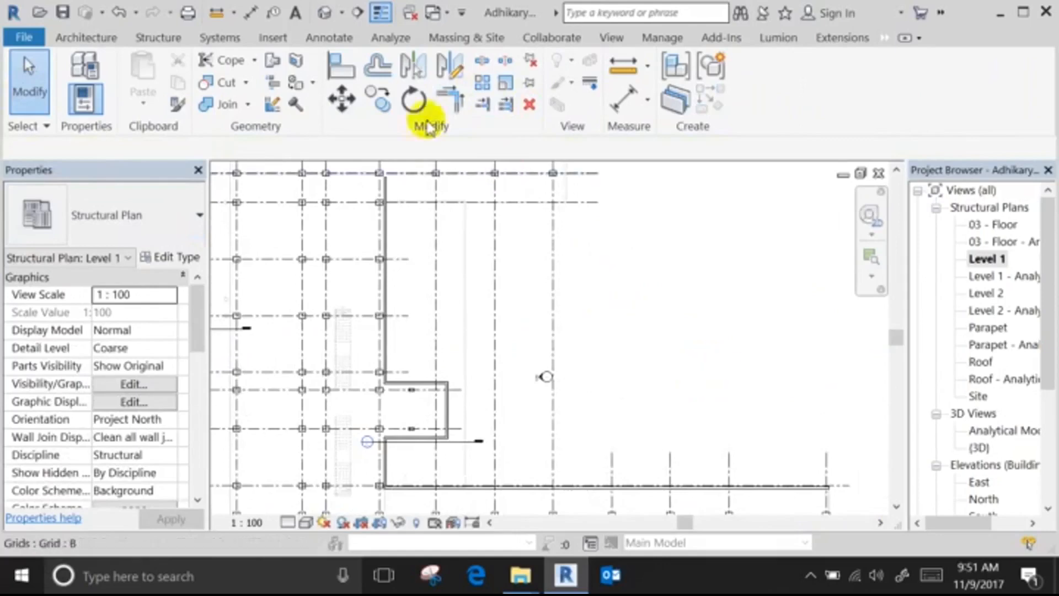
scroll(345, 193, "up", 3)
left_click(485, 181)
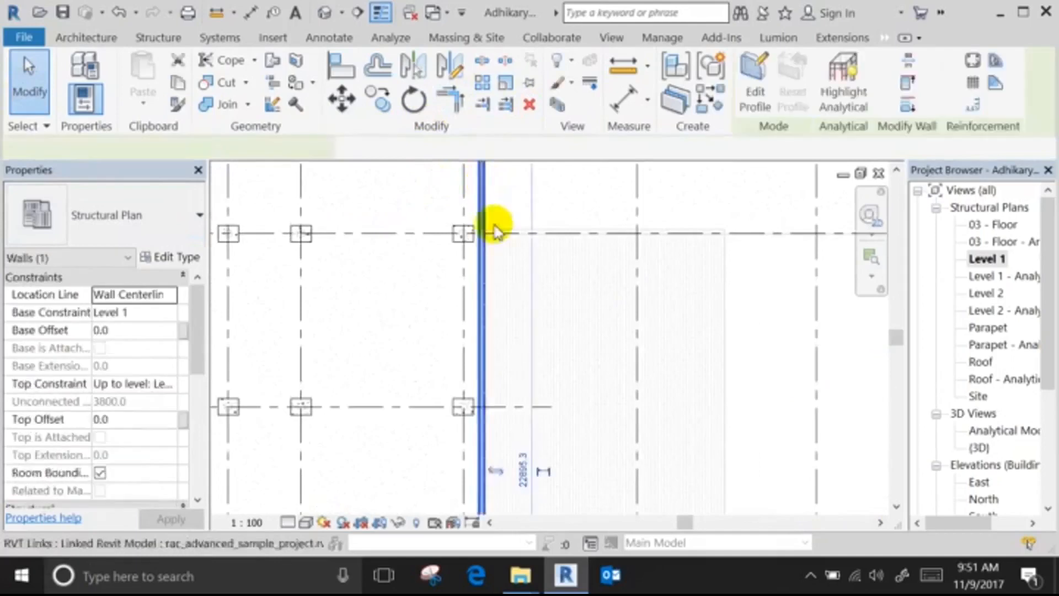
middle_click_drag(495, 227, 492, 306)
left_click_drag(480, 235, 479, 307)
scroll(480, 336, "up", 5)
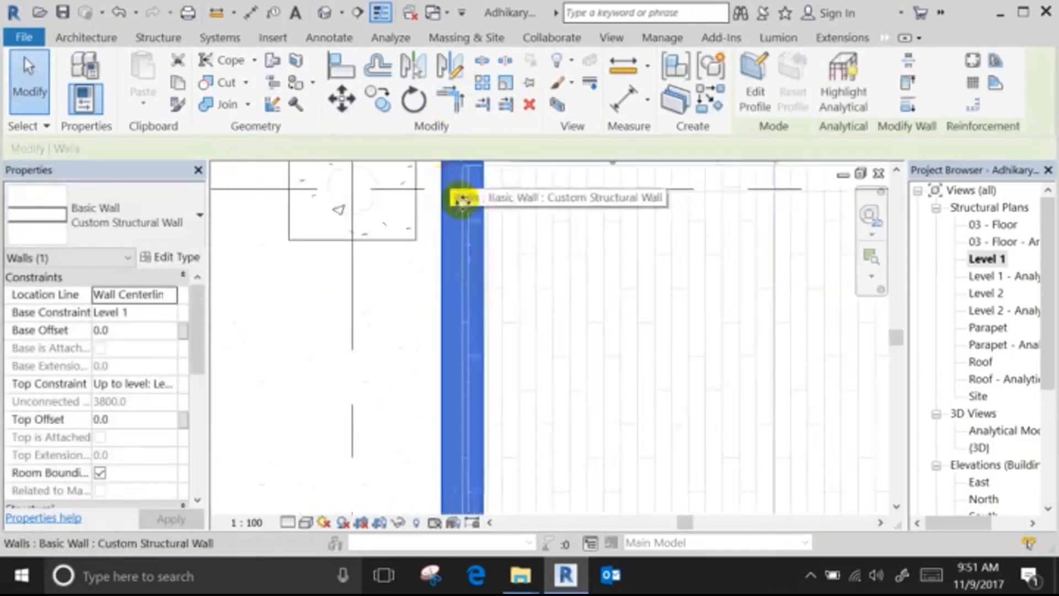
middle_click_drag(468, 188, 485, 315)
left_click_drag(487, 313, 474, 269)
scroll(477, 303, "up", 4)
scroll(474, 269, "down", 3)
scroll(474, 270, "down", 4)
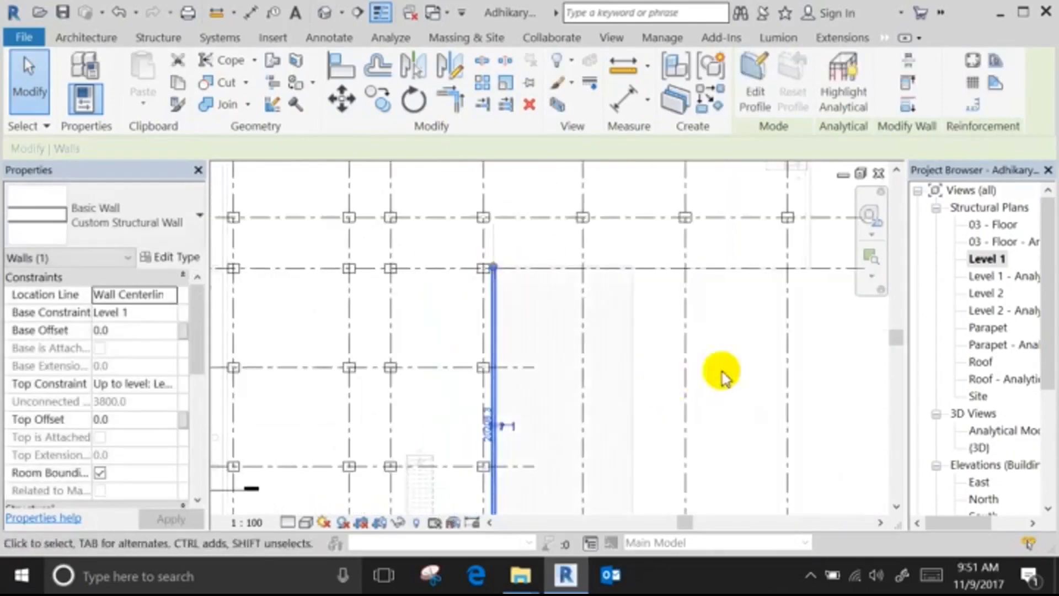
left_click(818, 353)
scroll(515, 267, "down", 5)
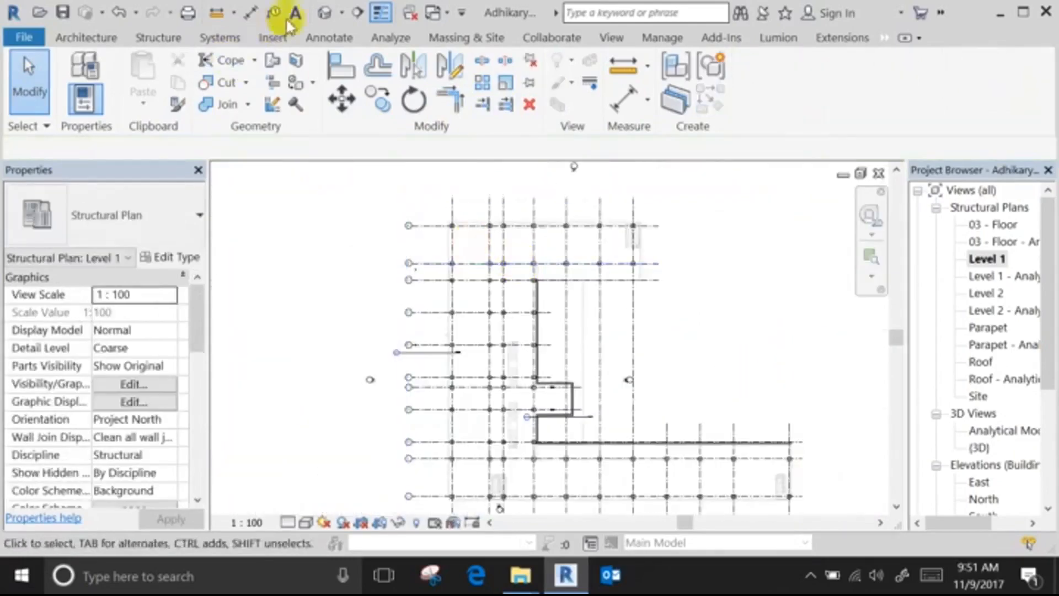
Open the default 3D view and examine the structural walls around the projecting bay from several angles.
left_click(325, 12)
scroll(402, 264, "down", 5)
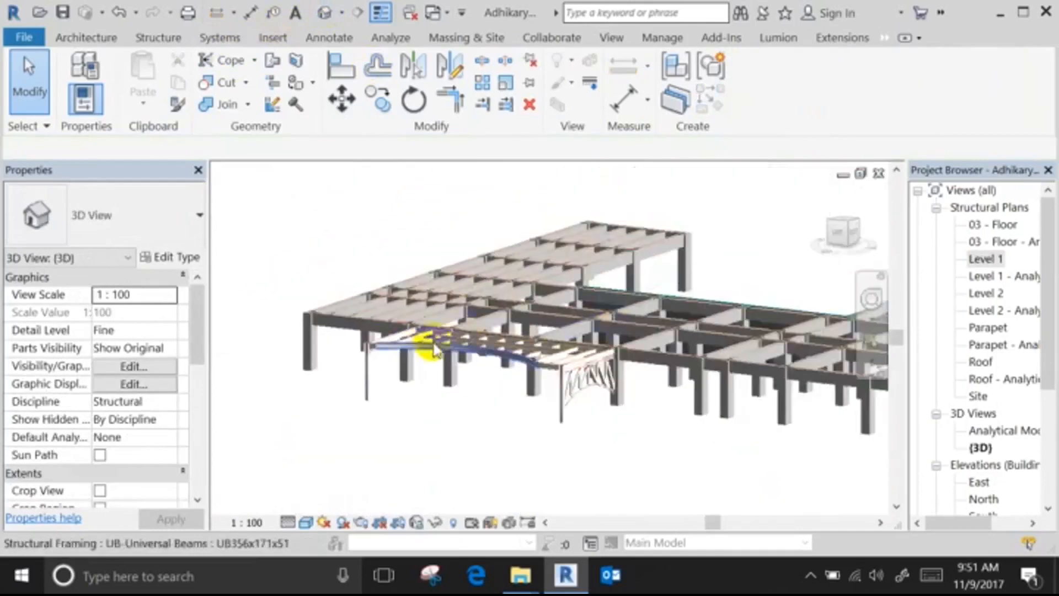
middle_click_drag(634, 320, 153, 175, "shift")
scroll(671, 412, "up", 4)
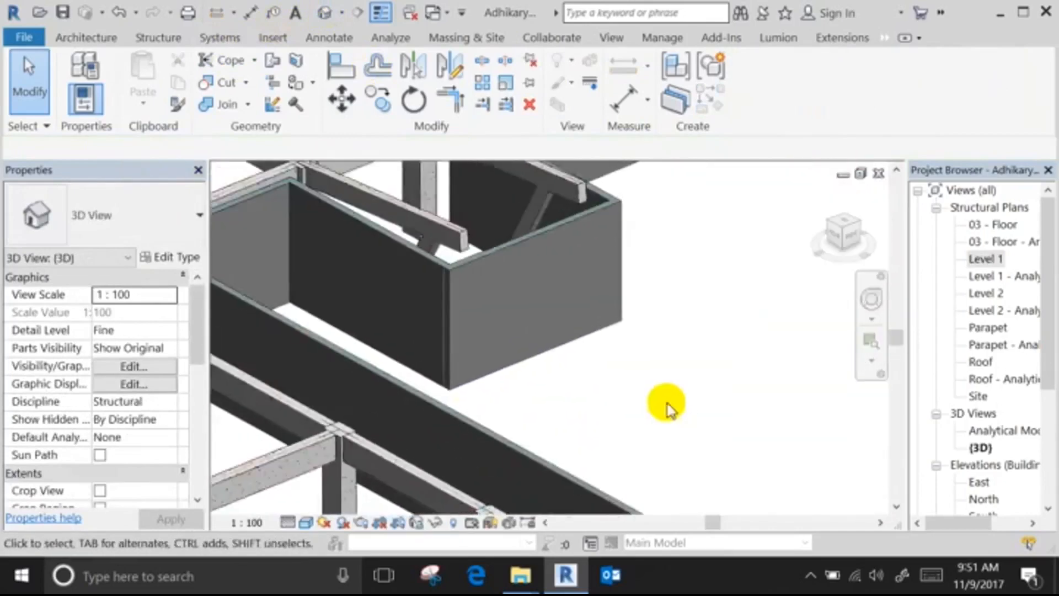
scroll(667, 408, "down", 3)
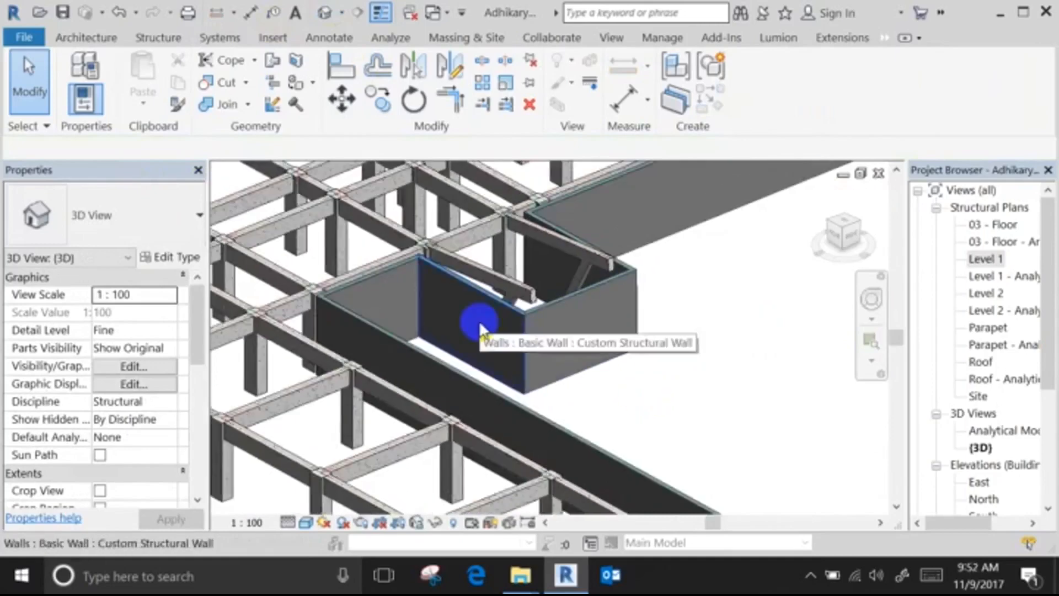
scroll(480, 329, "down", 2)
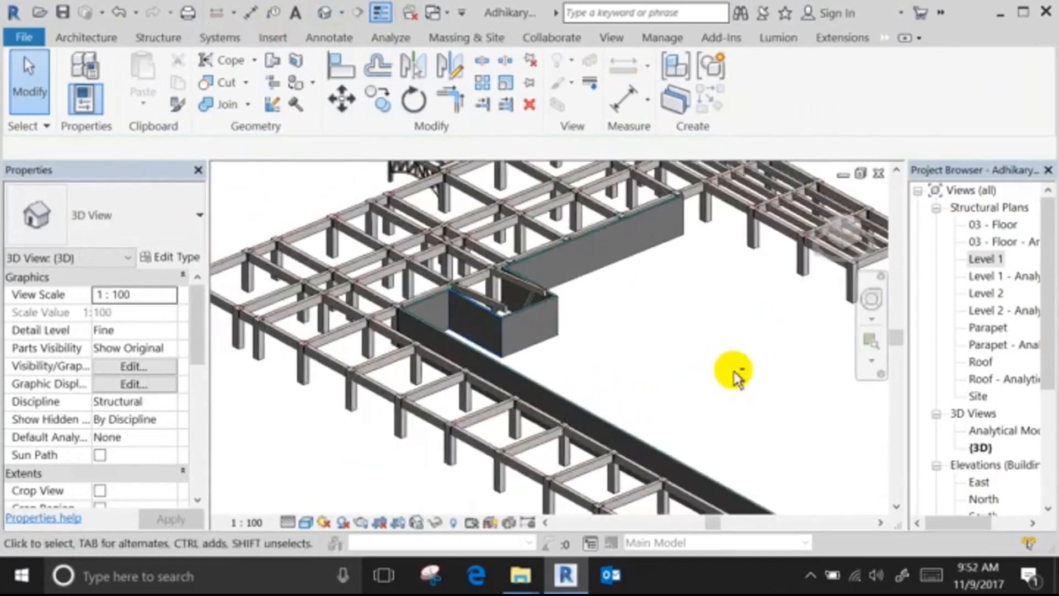
middle_click_drag(735, 371, 585, 396, "shift")
middle_click_drag(584, 395, 1012, 412)
middle_click_drag(624, 379, 465, 447, "shift")
Inspect the long wall along the lower wing and the wall beside grid 3 in relation to the adjacent beams and columns.
left_click(459, 433)
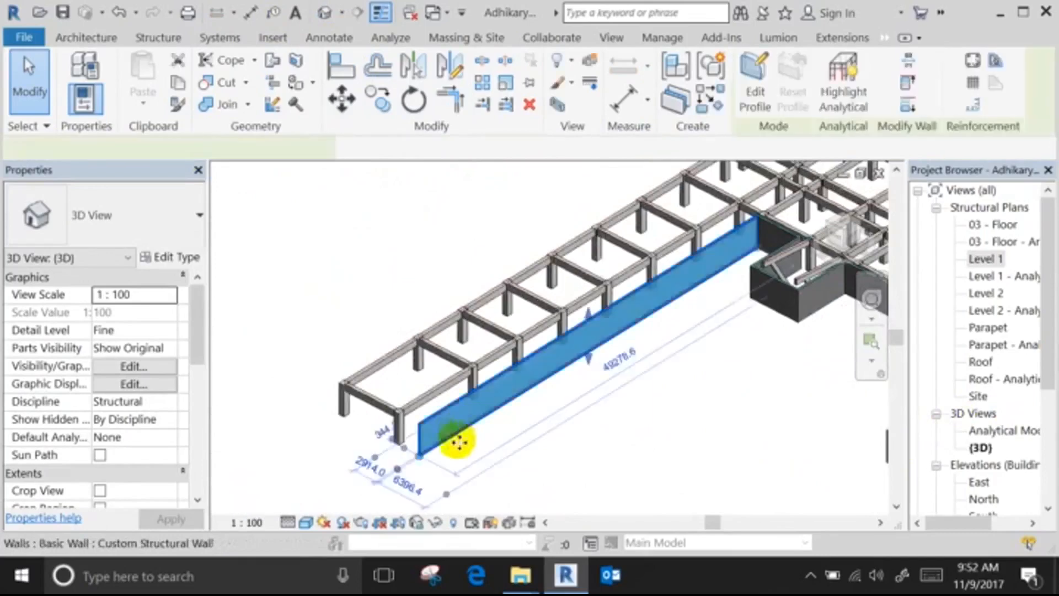
left_click(589, 486)
left_click(575, 365)
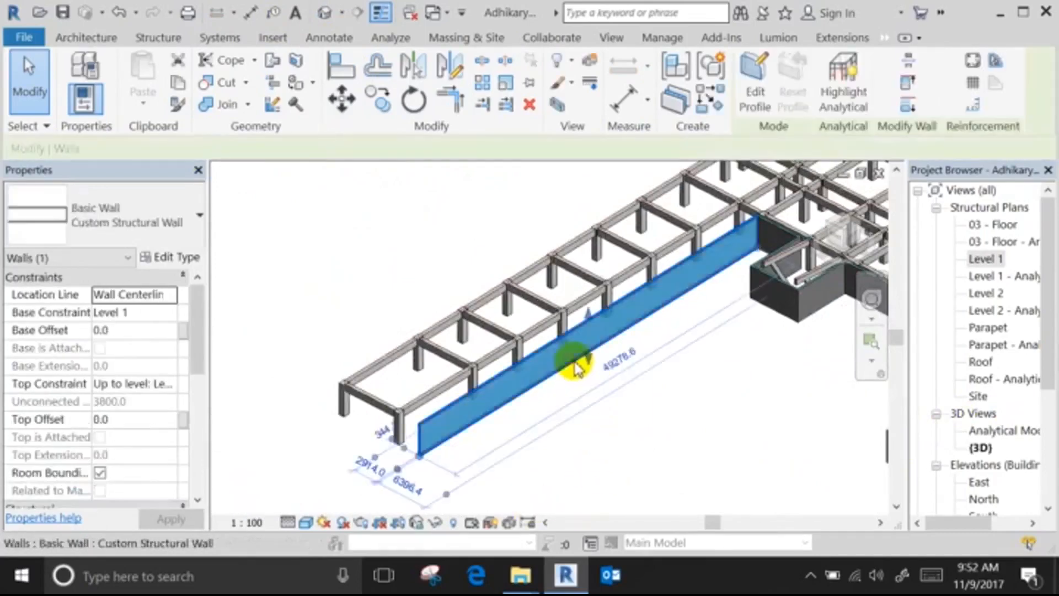
left_click(753, 421)
middle_click_drag(753, 420, 685, 499, "shift")
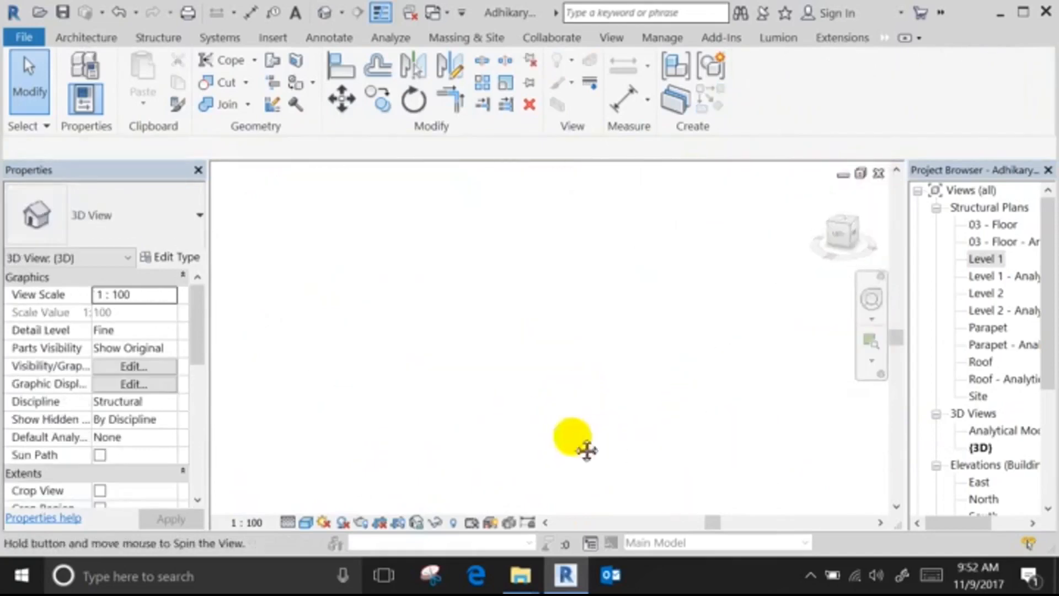
middle_click_drag(586, 449, 395, 326, "shift")
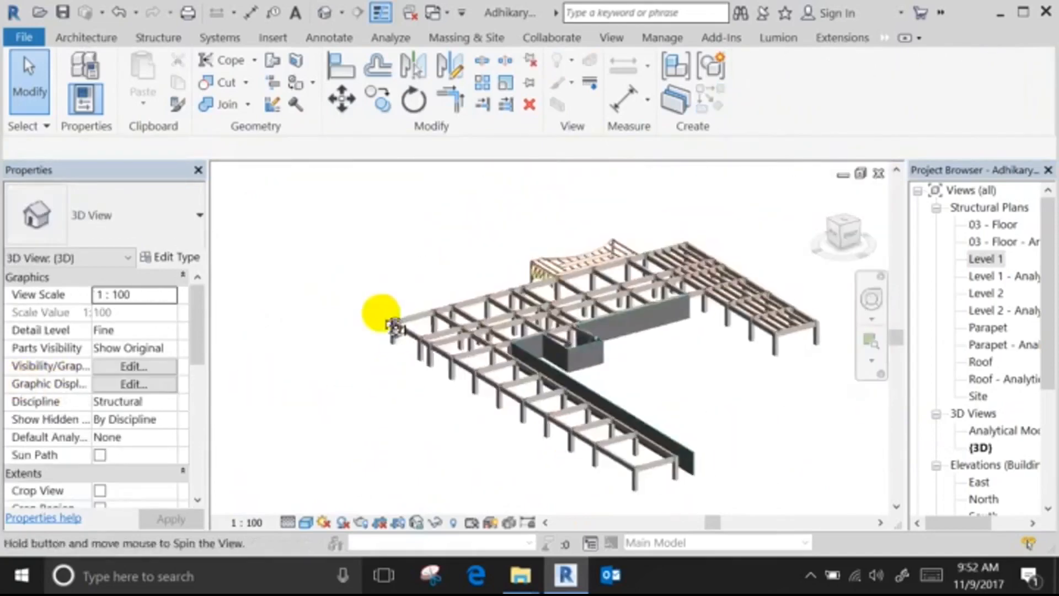
scroll(385, 342, "up", 3)
scroll(681, 399, "up", 3)
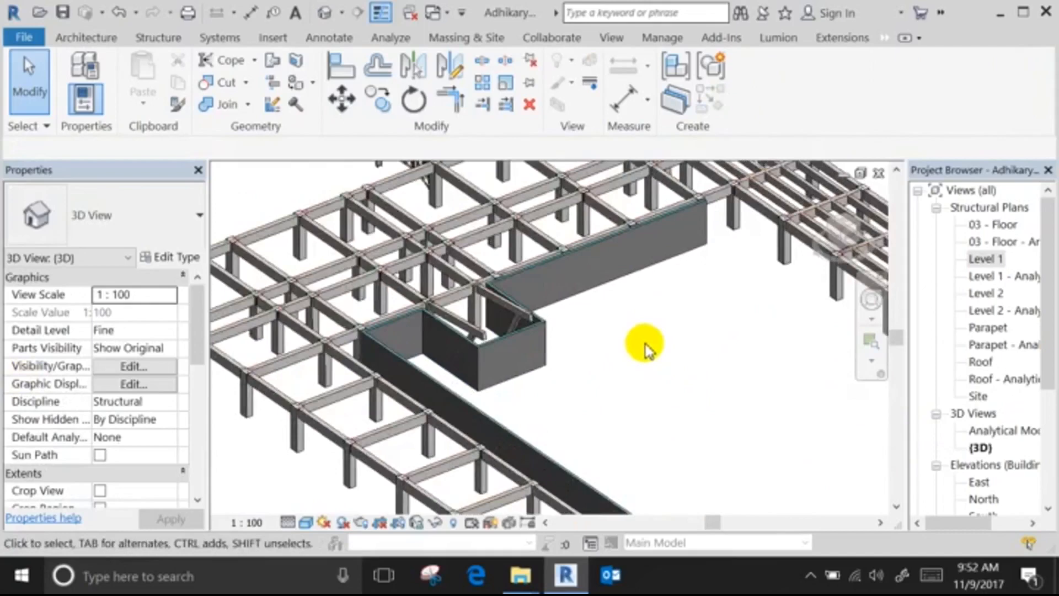
left_click(453, 356)
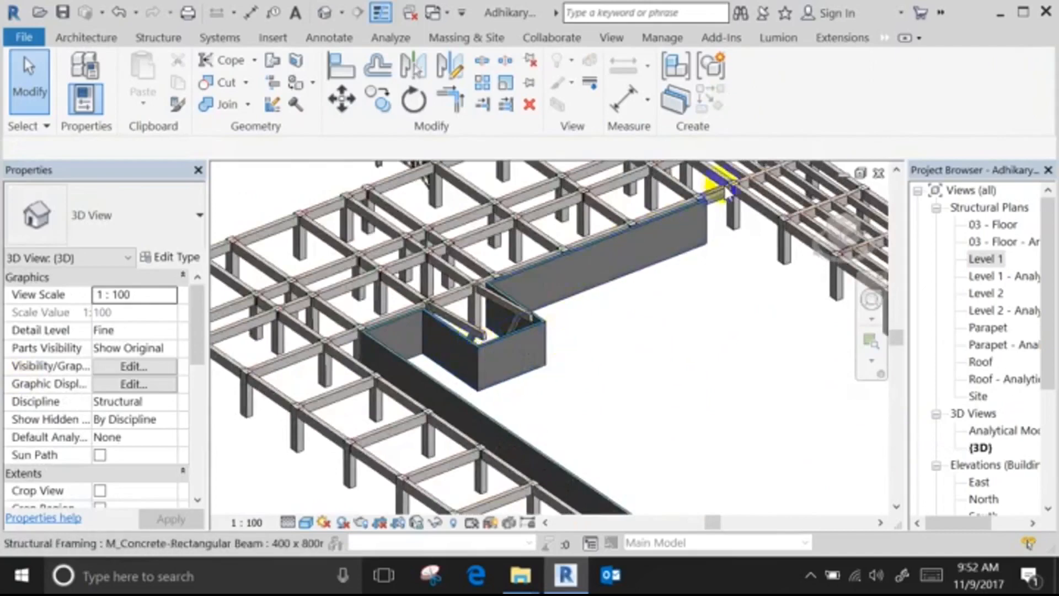
scroll(726, 187, "up", 3)
scroll(568, 332, "down", 5)
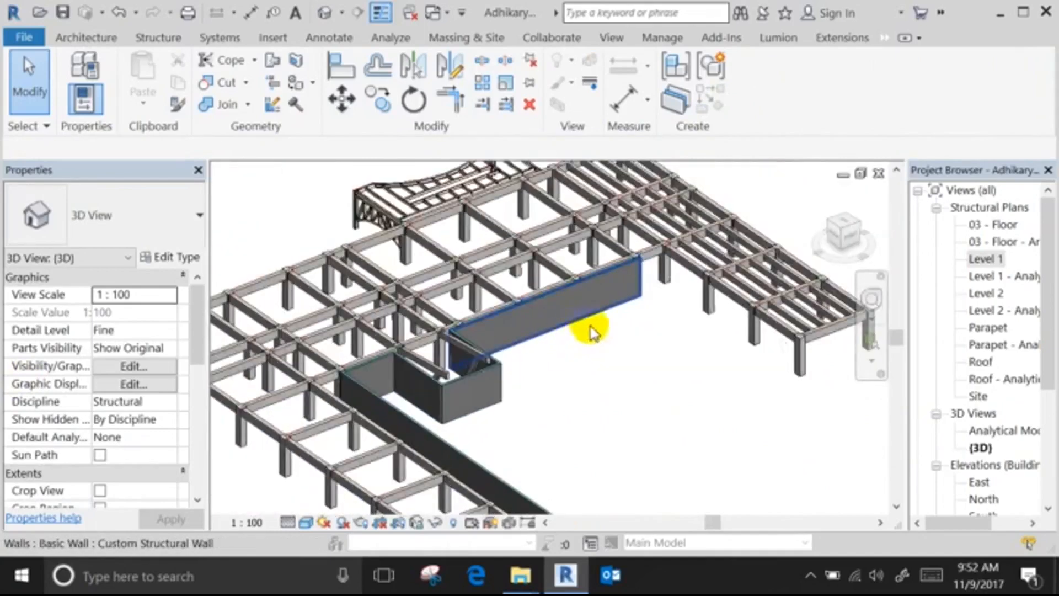
Return to the Level 1 structural plan and create a structural wall with Pick Lines on the horizontal linked line along grid C.
double_click(977, 260)
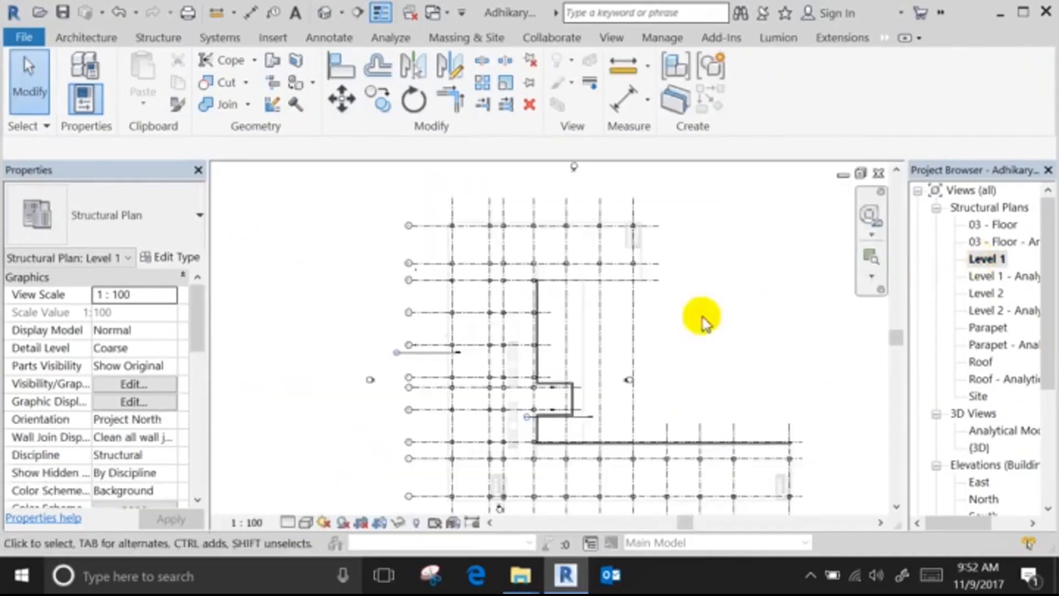
left_click(158, 37)
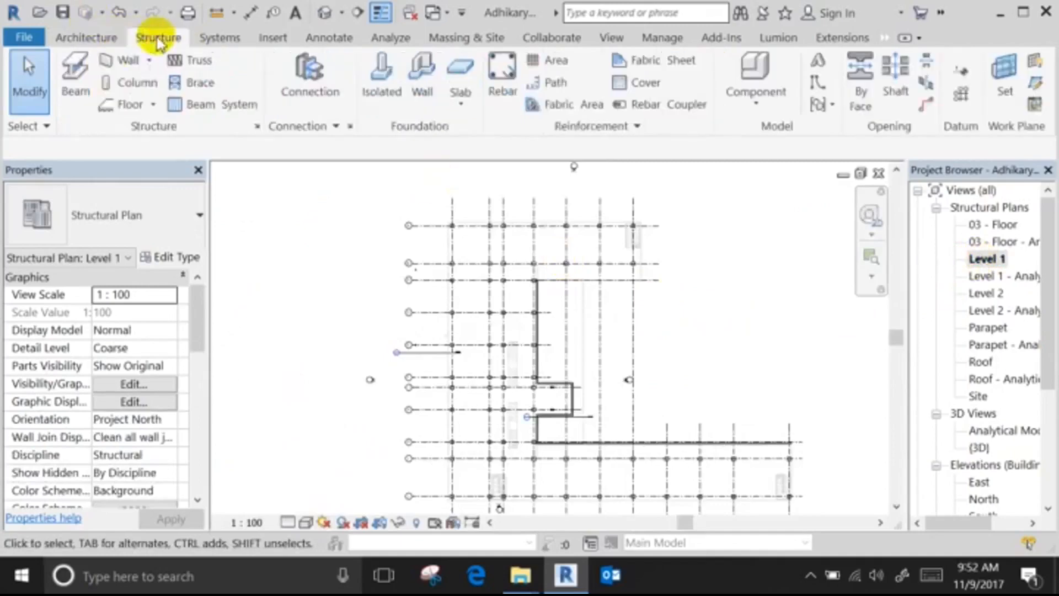
left_click(113, 60)
left_click(767, 102)
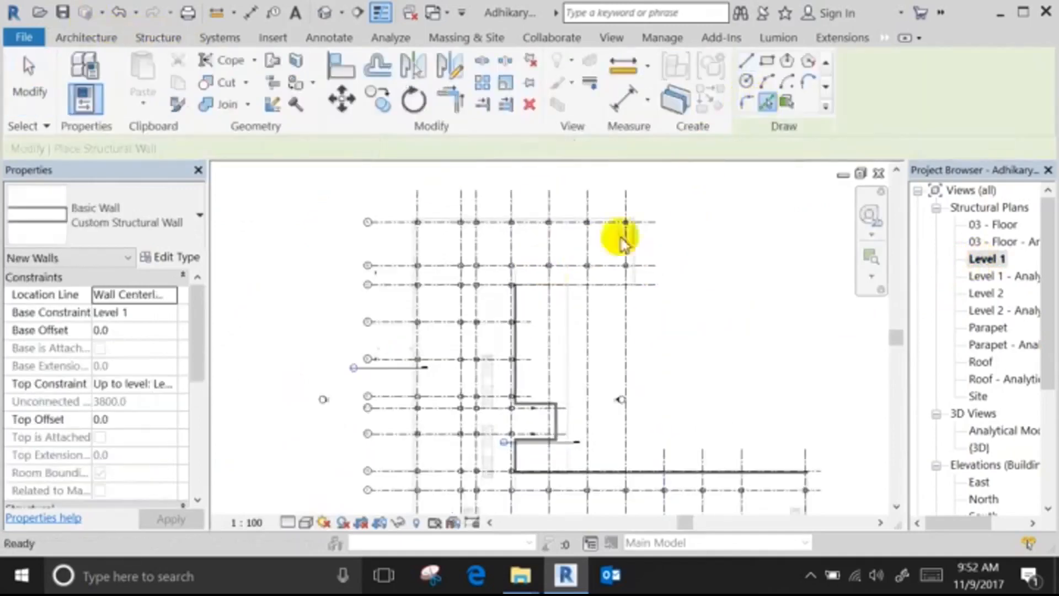
scroll(574, 270, "up", 8)
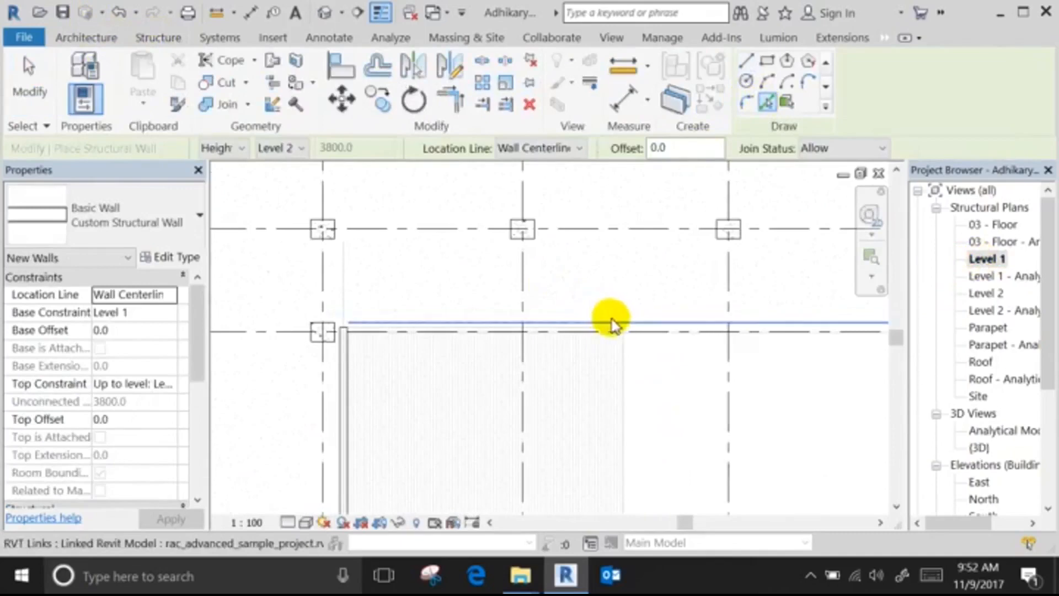
scroll(606, 320, "up", 3)
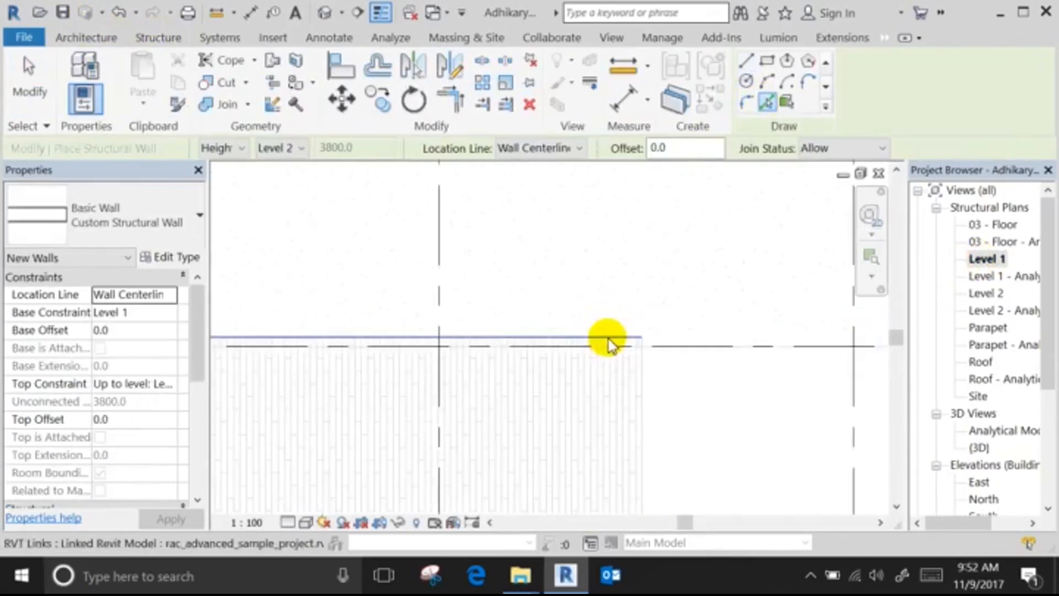
scroll(608, 343, "down", 3)
left_click(612, 331)
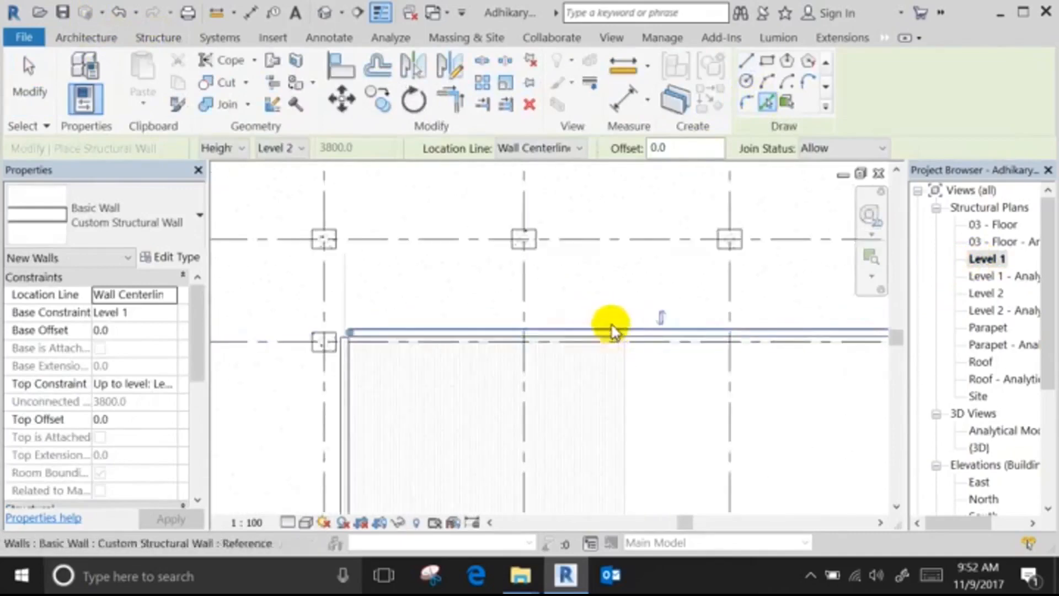
scroll(331, 236, "down", 3)
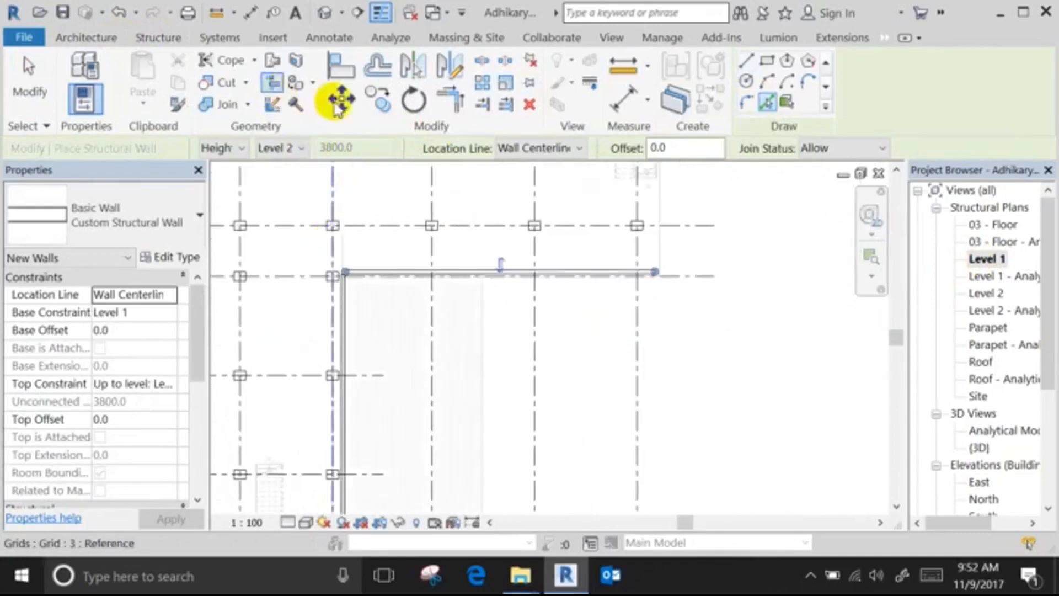
Join the horizontal wall along grid C and the vertical wall beside grid 3 with Trim/Extend to Corner.
left_click(450, 100)
left_click(381, 271)
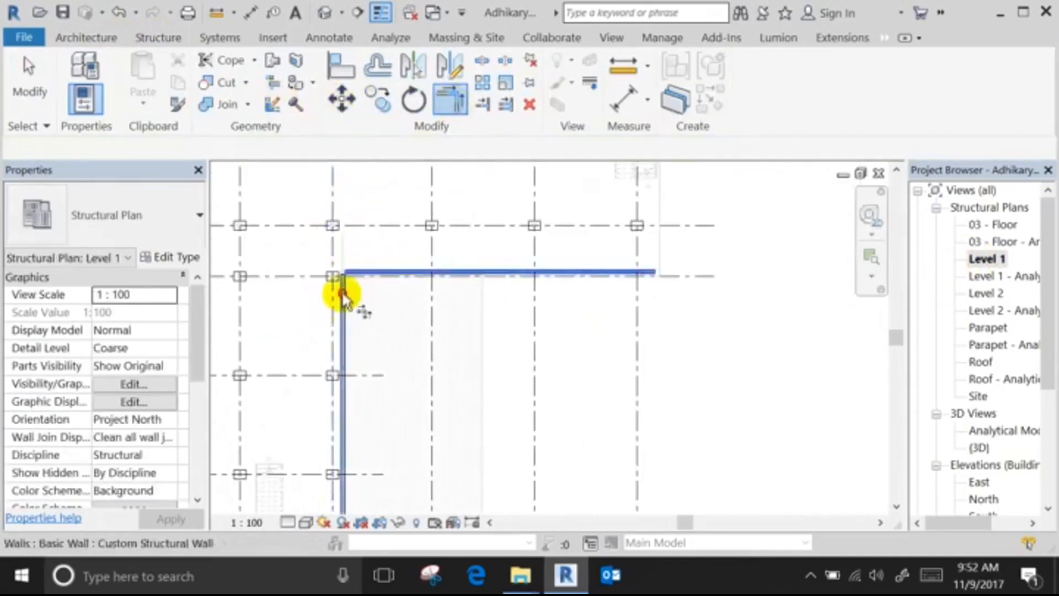
left_click(342, 298)
Extend the free end of the wall along grid C to the linked model's outer edge and deselect the wall.
scroll(668, 260, "up", 5)
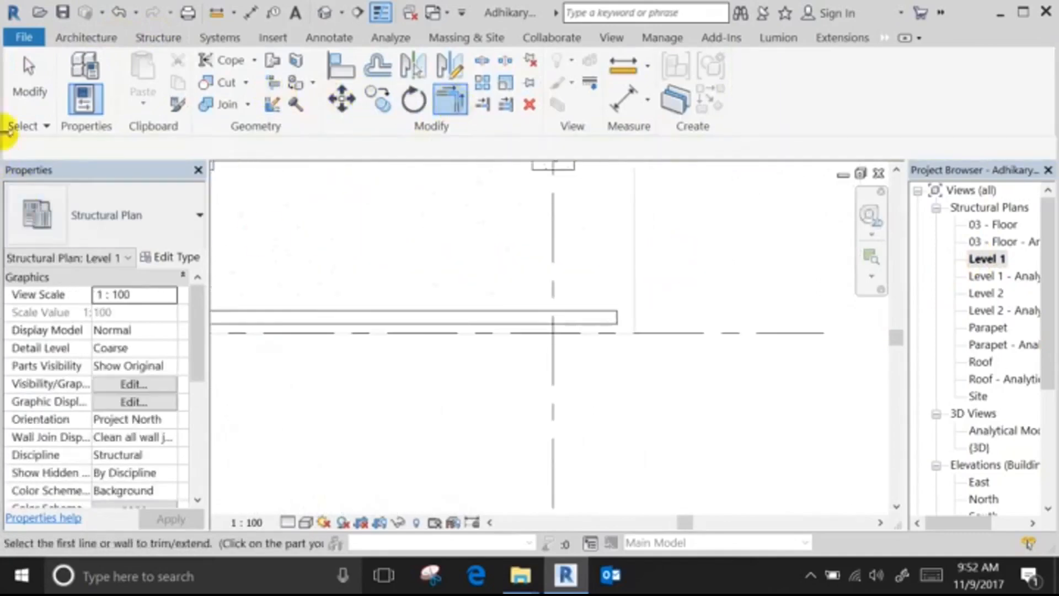
left_click(28, 94)
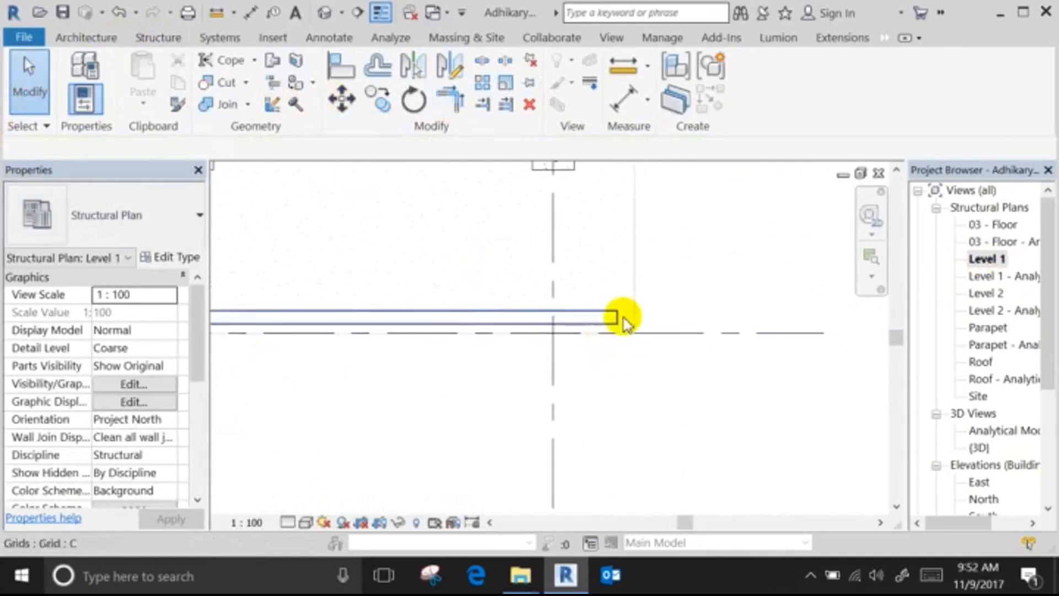
left_click(600, 317)
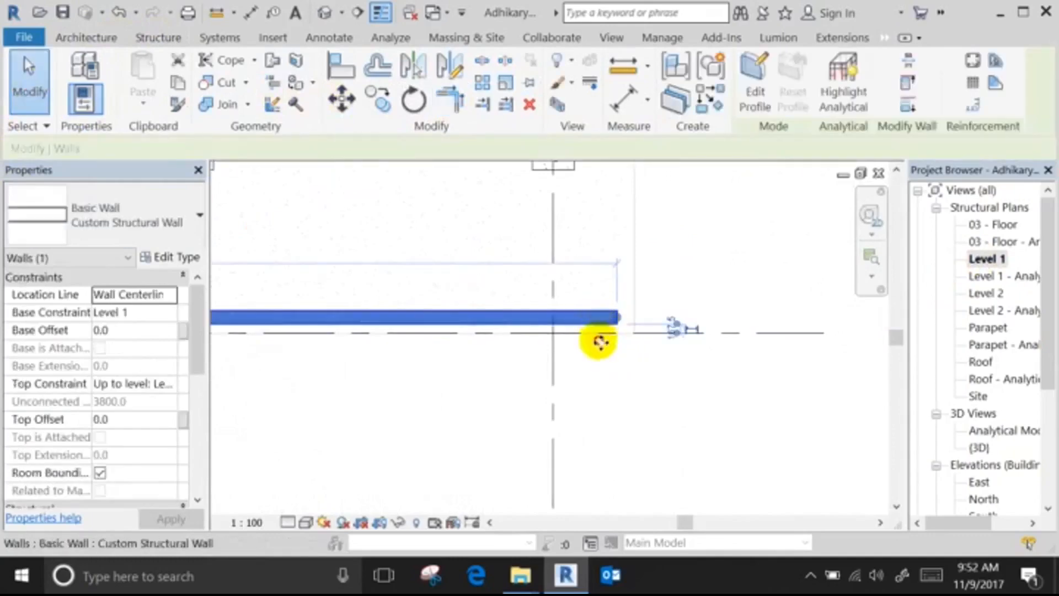
left_click_drag(599, 341, 635, 334)
left_click(640, 324)
left_click(689, 299)
scroll(690, 299, "down", 2)
scroll(689, 300, "down", 3)
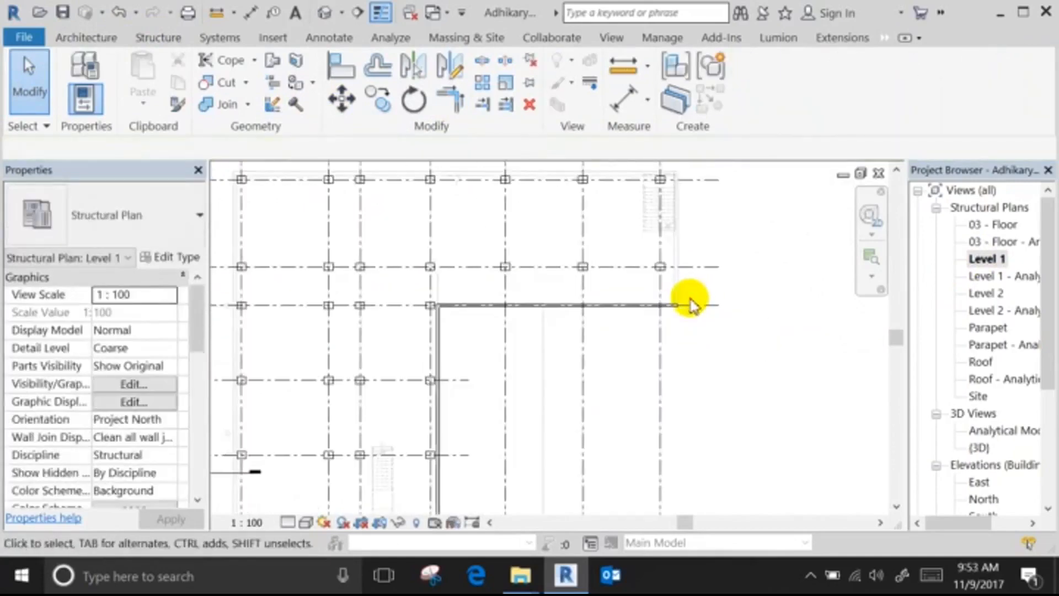
scroll(693, 291, "down", 2)
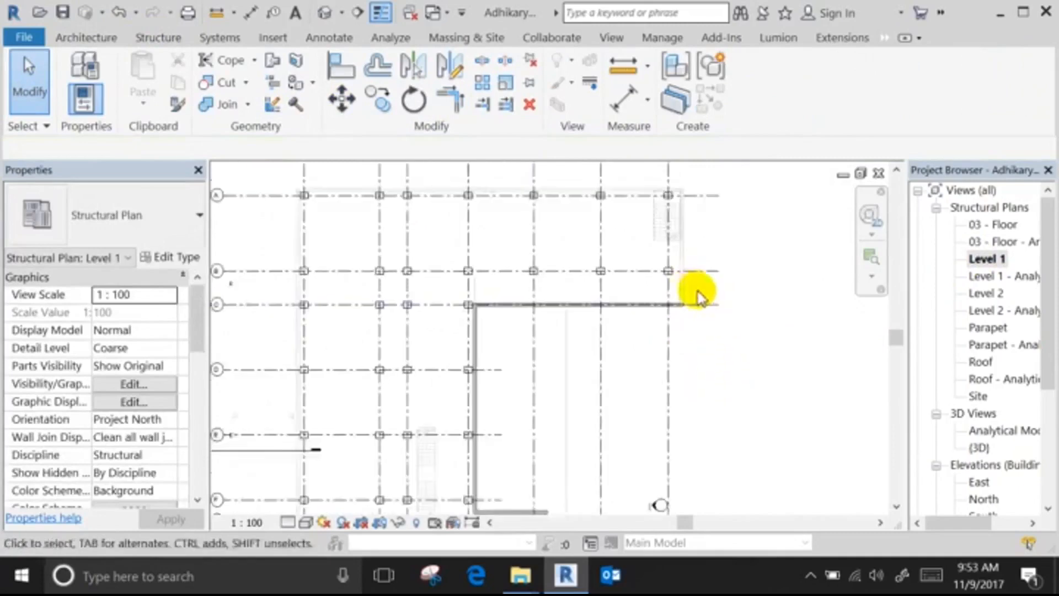
middle_click_drag(364, 216, 367, 194)
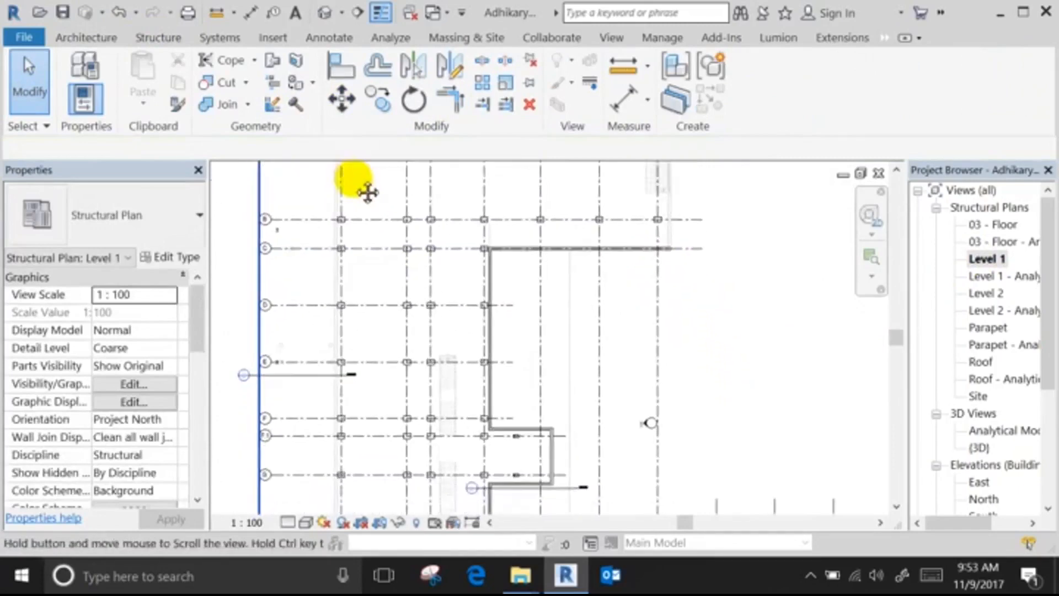
left_click(161, 35)
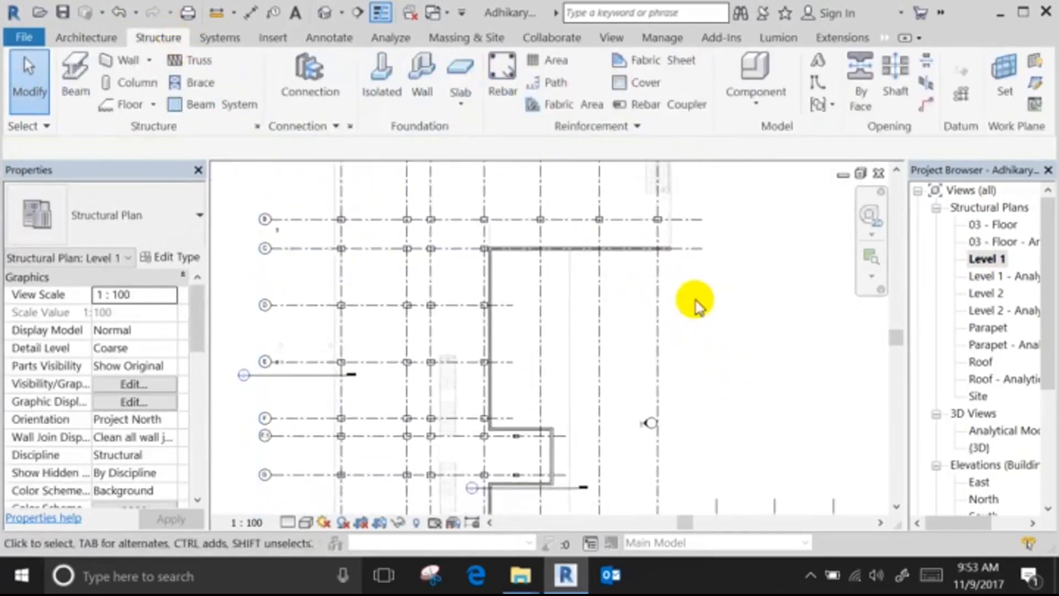
scroll(716, 298, "down", 2)
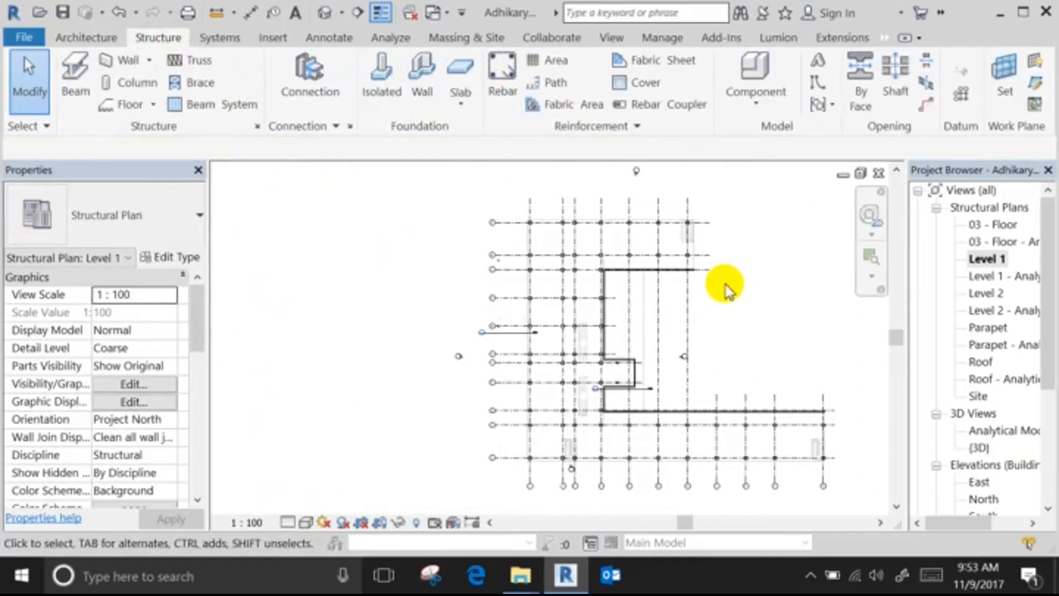
Check the wall along grid C against the structure in the 3D view and return to the Level 1 structural plan.
scroll(686, 247, "up", 4)
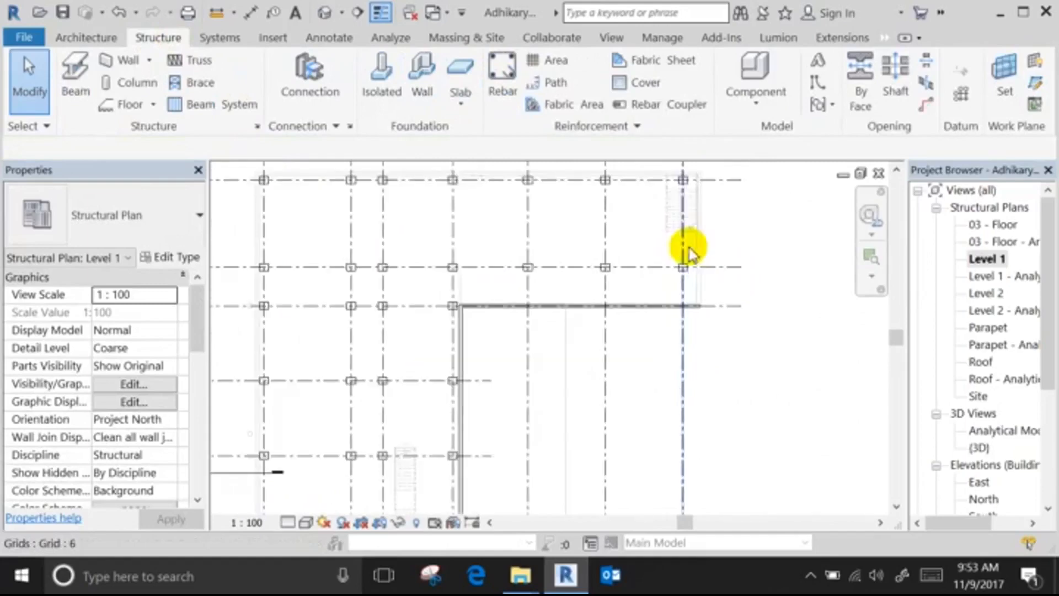
left_click(326, 11)
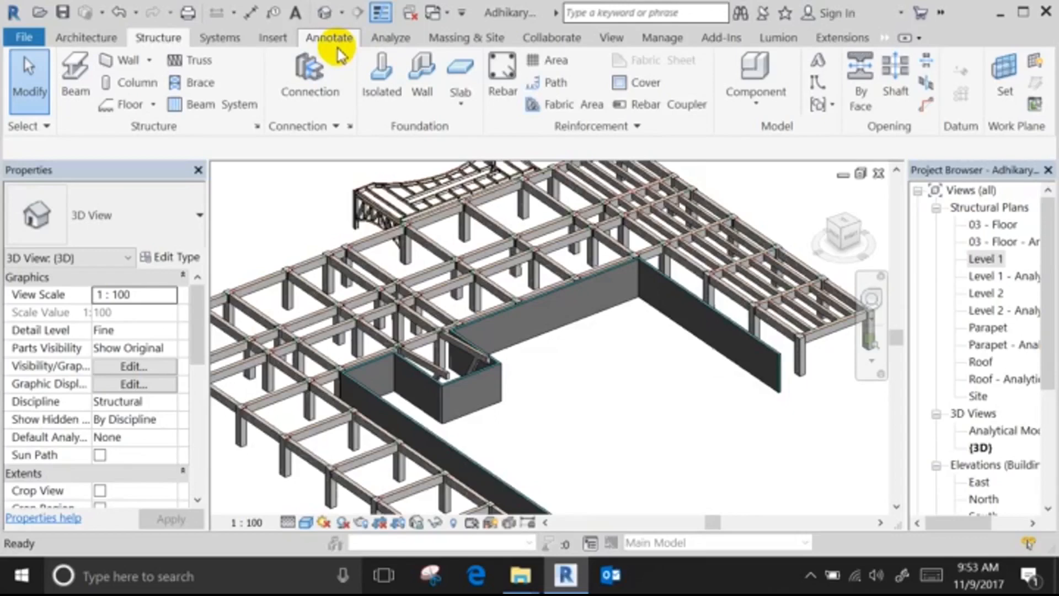
double_click(979, 259)
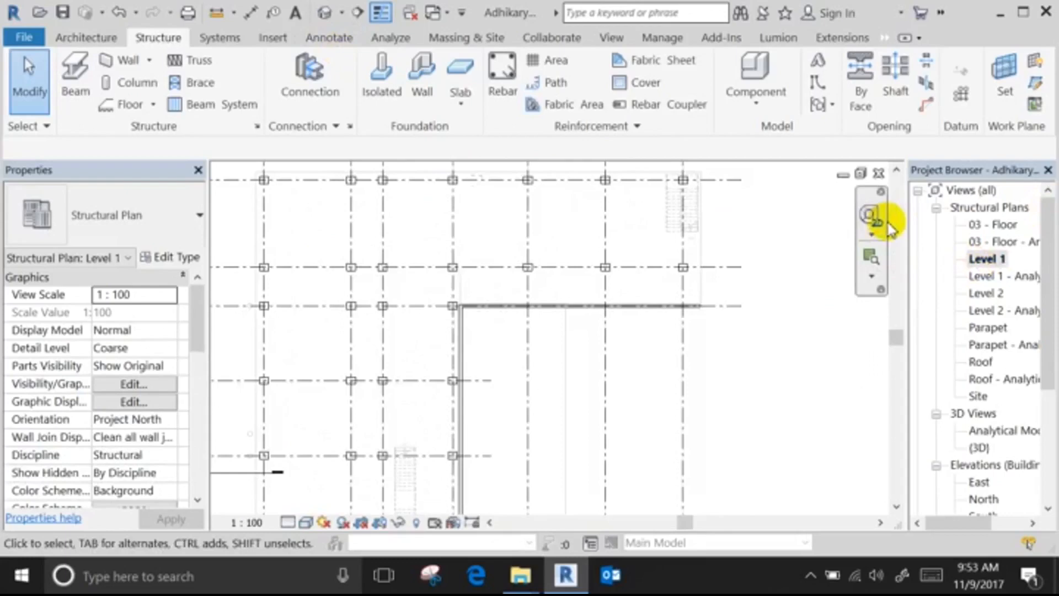
scroll(654, 342, "down", 3)
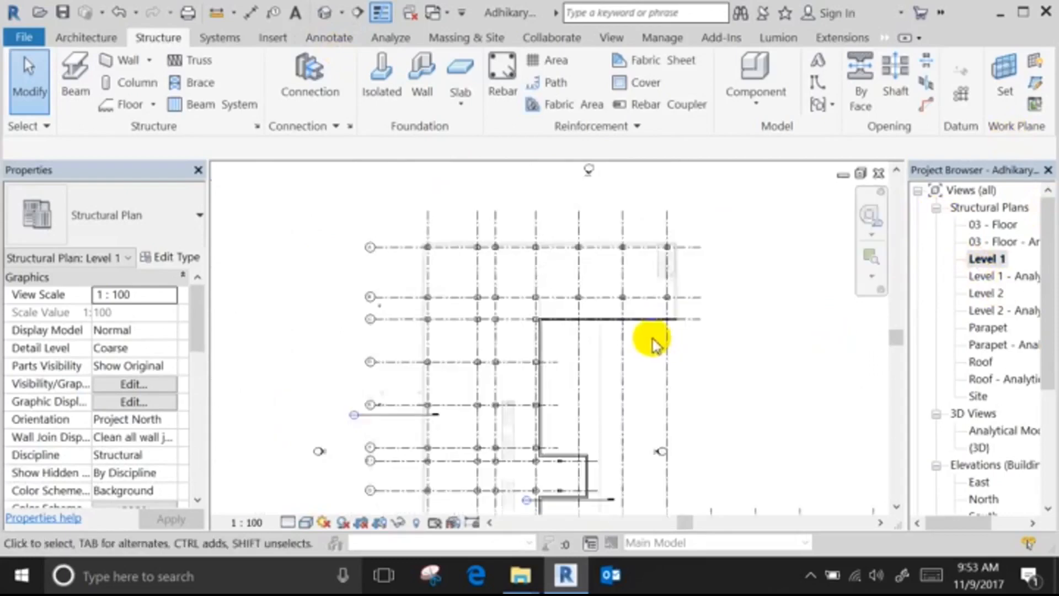
middle_click_drag(683, 342, 709, 230)
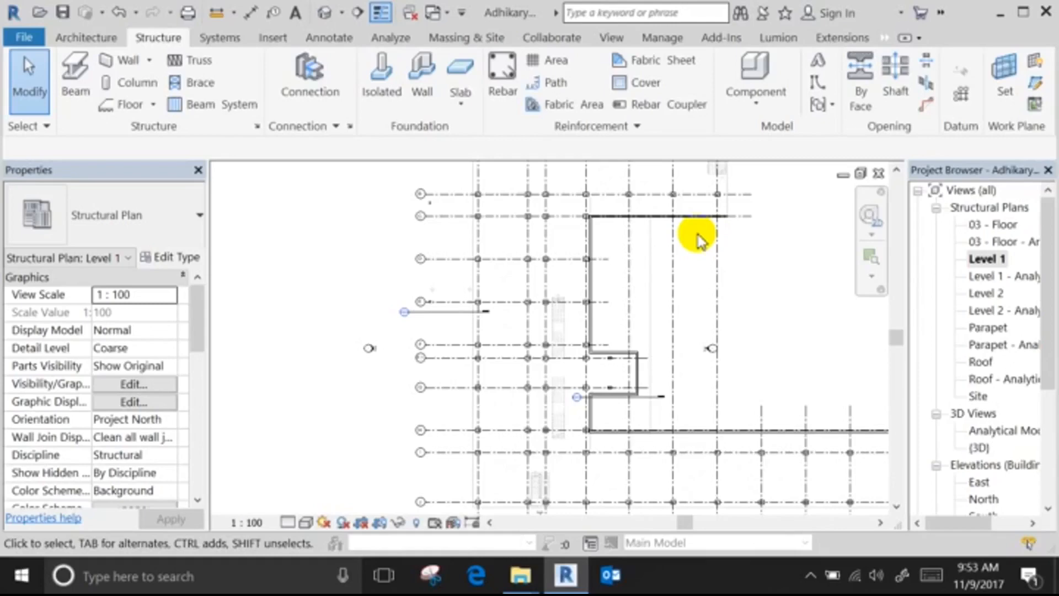
middle_click_drag(586, 220, 563, 225)
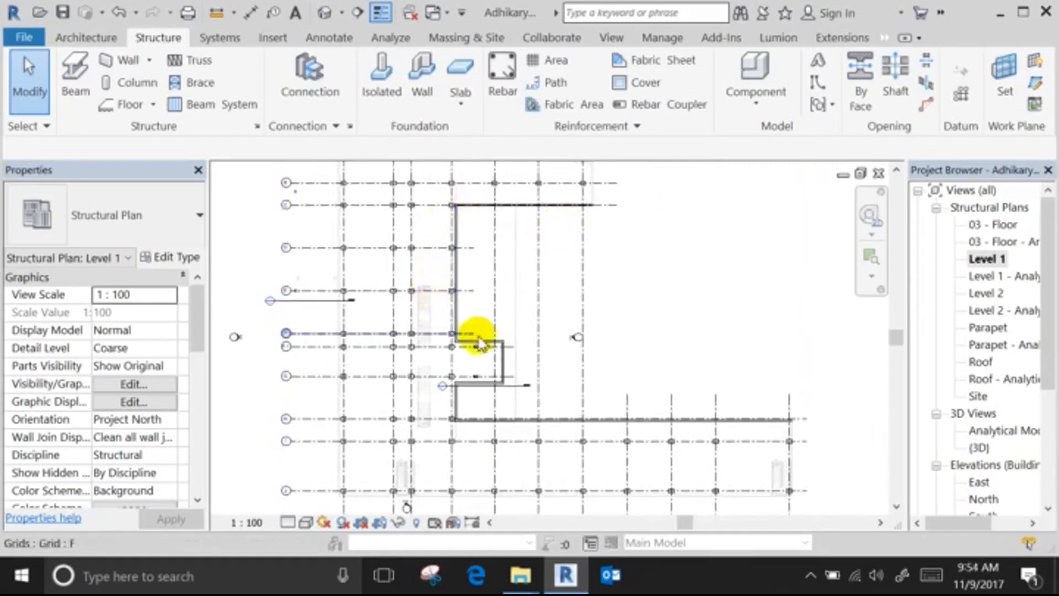
Delete the three walls enclosing the rectangular bay that projects beside grid 3 around grids F.1 and G.
left_click(493, 340)
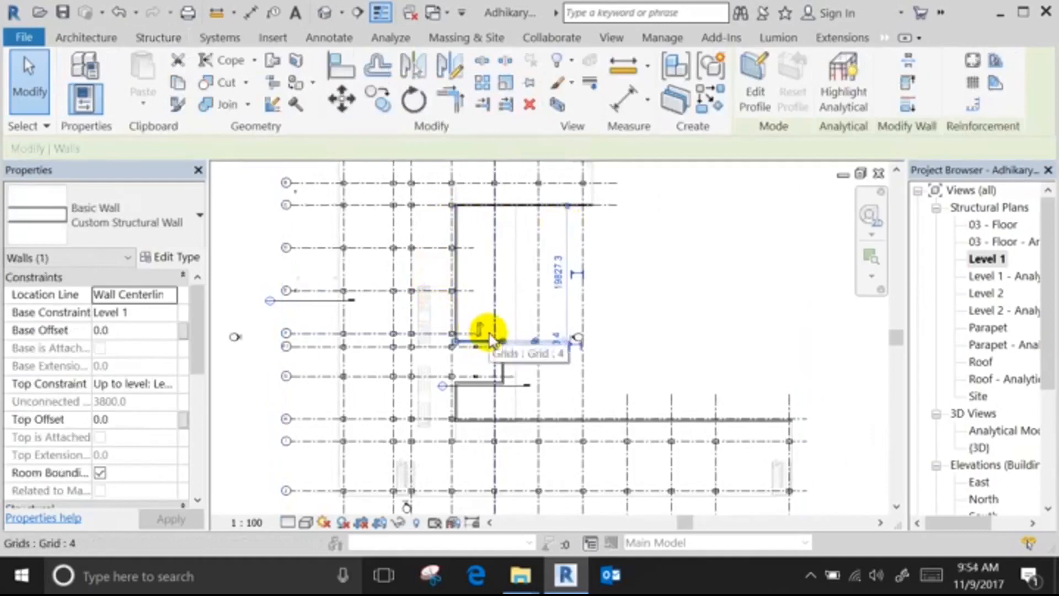
key("Escape")
left_click(497, 366)
key("Escape")
left_click(485, 382)
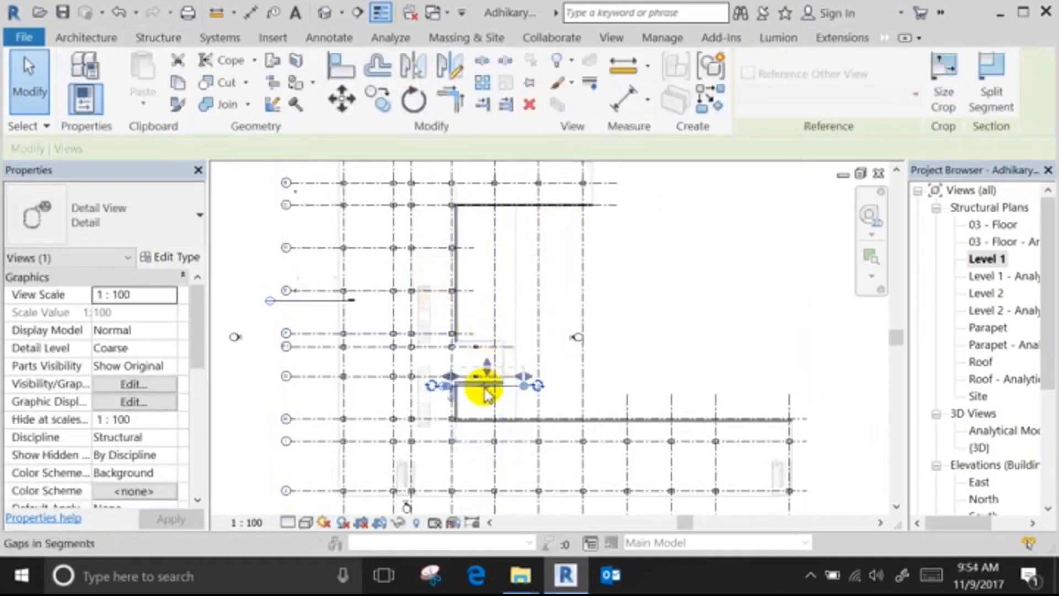
left_click(556, 418)
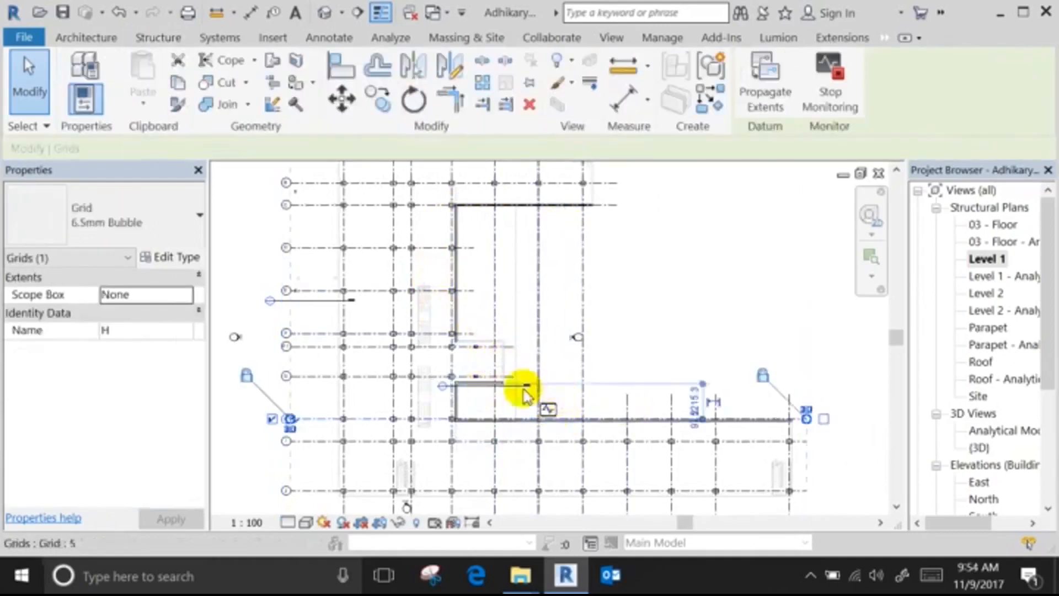
scroll(496, 383, "up", 3)
left_click(469, 378)
key("Escape")
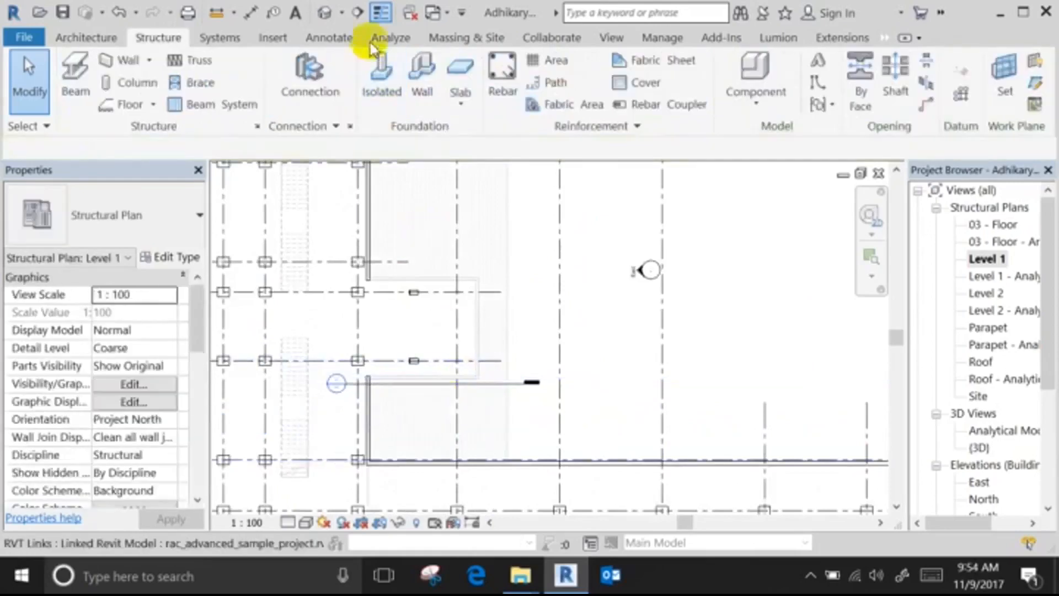
Inspect the opening between the remaining walls in the 3D view and return to the Level 1 plan near grid 3.
left_click(329, 18)
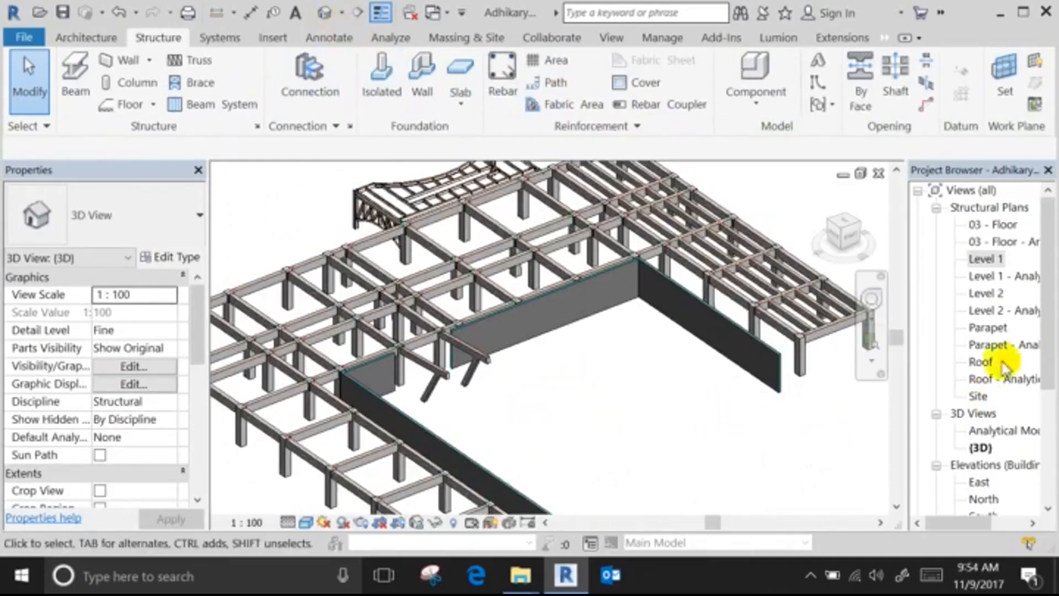
double_click(987, 261)
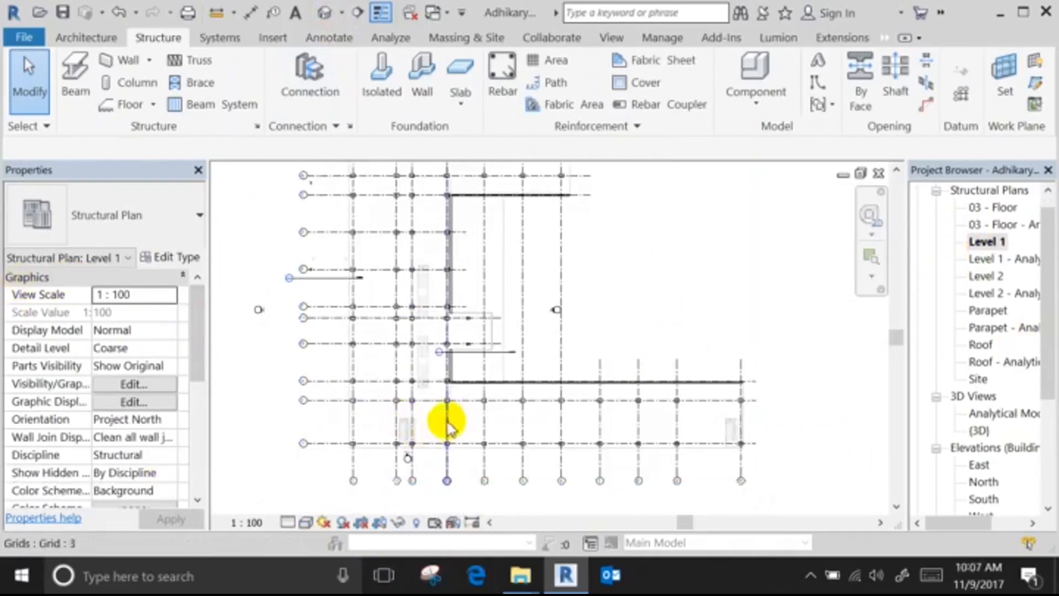
scroll(386, 413, "up", 2)
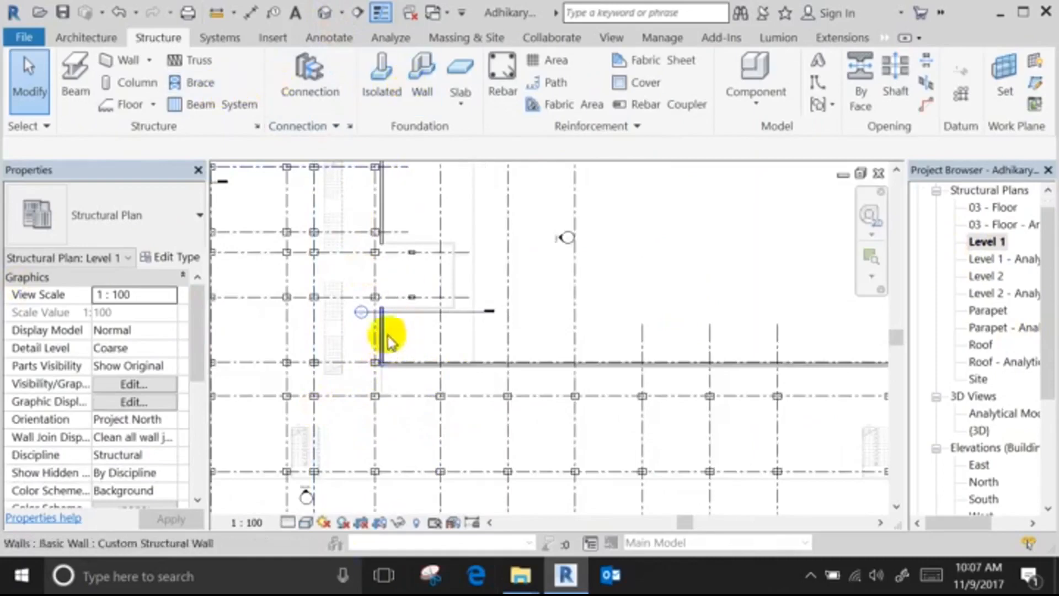
Open the layer structure of the Custom Structural Wall type from the short wall beside grid 3.
left_click(422, 74)
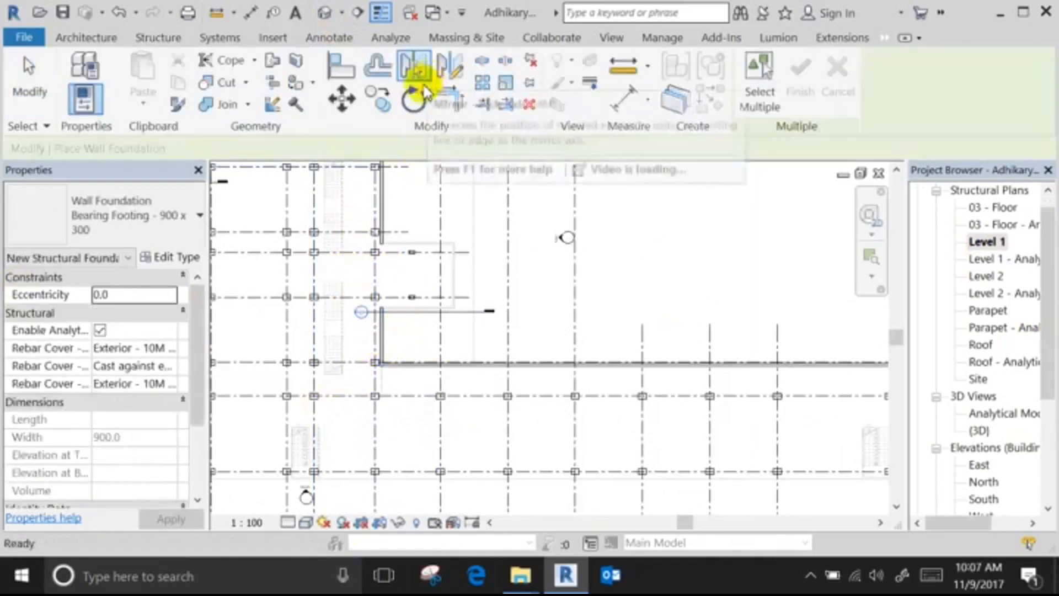
key("Escape")
left_click(393, 342)
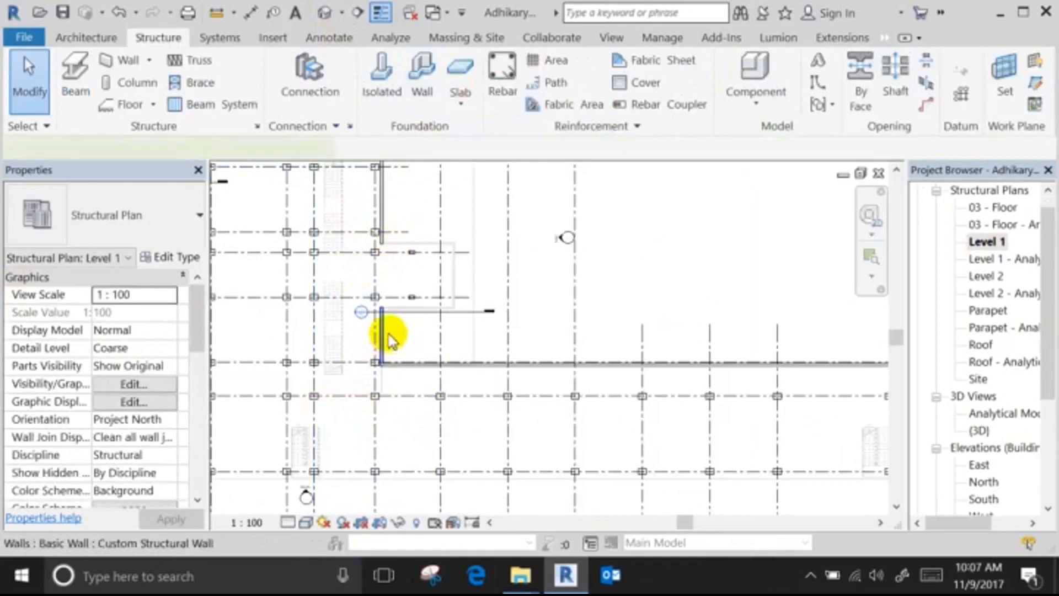
left_click(187, 257)
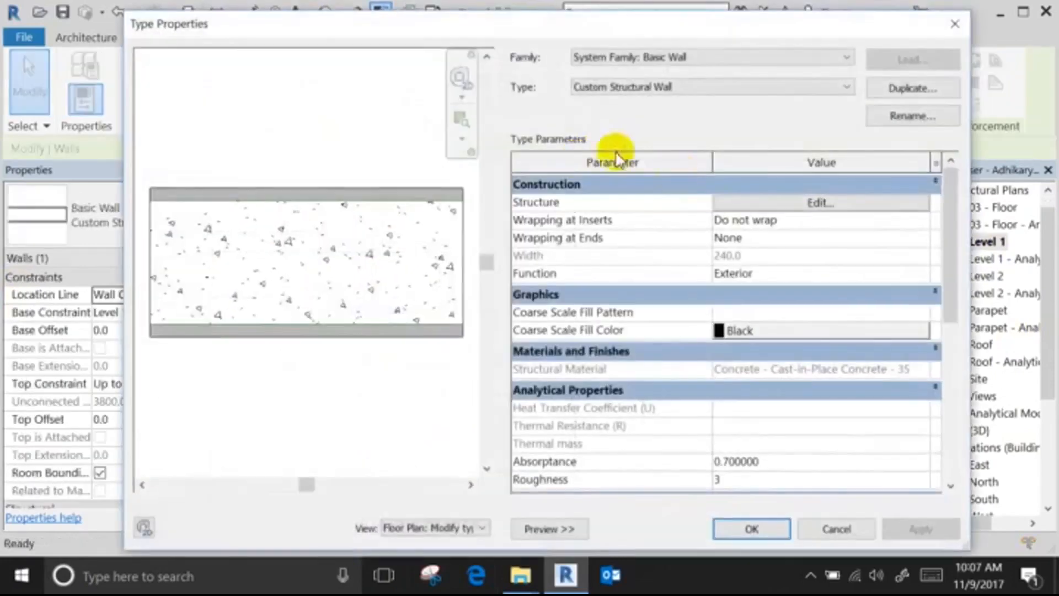
left_click(787, 203)
left_click(708, 234)
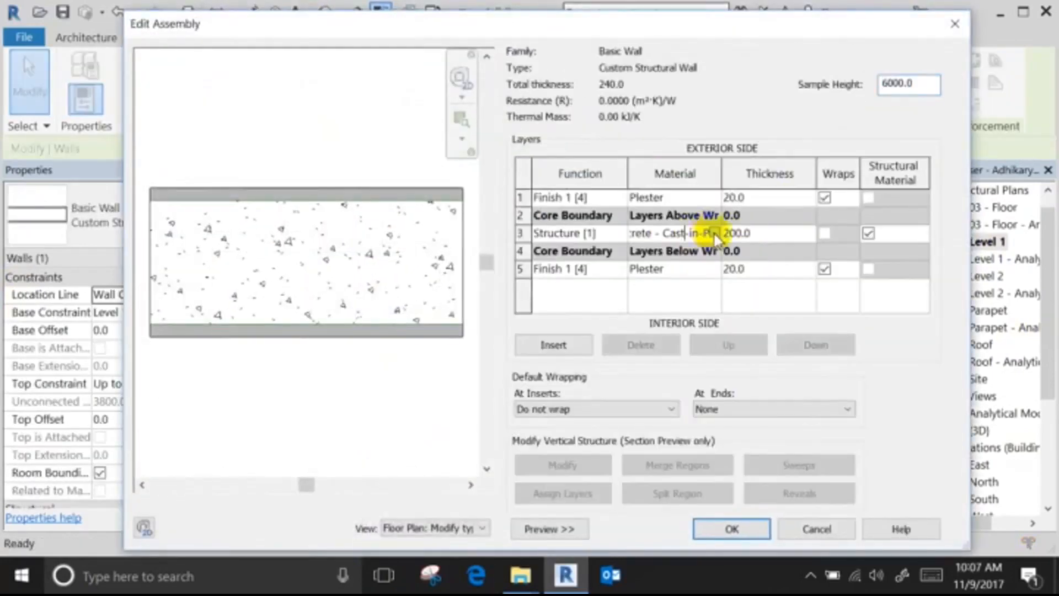
Browse the Autodesk material library for the wall's structure layer and select Concrete, Precast for viewing.
left_click(712, 233)
left_click(386, 243)
scroll(381, 250, "down", 2)
scroll(380, 254, "down", 1)
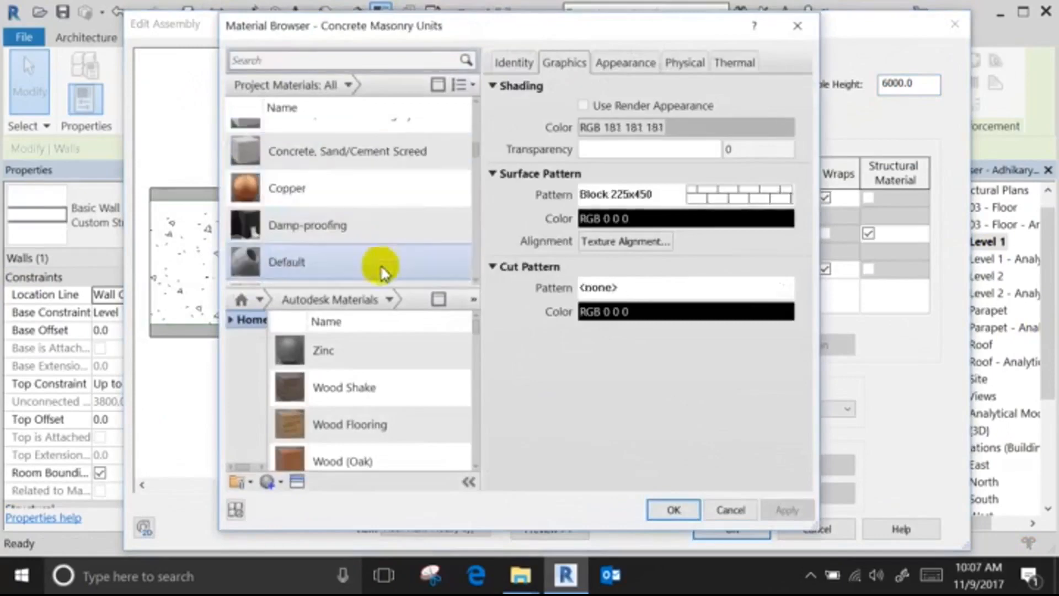
left_click(356, 381)
scroll(356, 380, "down", 5)
scroll(358, 386, "down", 5)
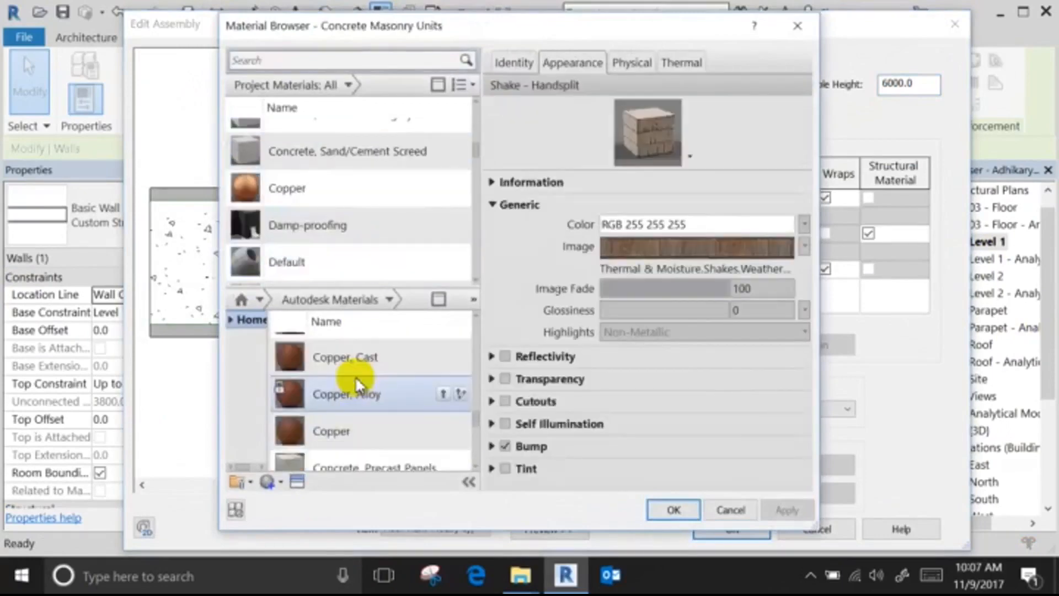
scroll(356, 410, "up", 2)
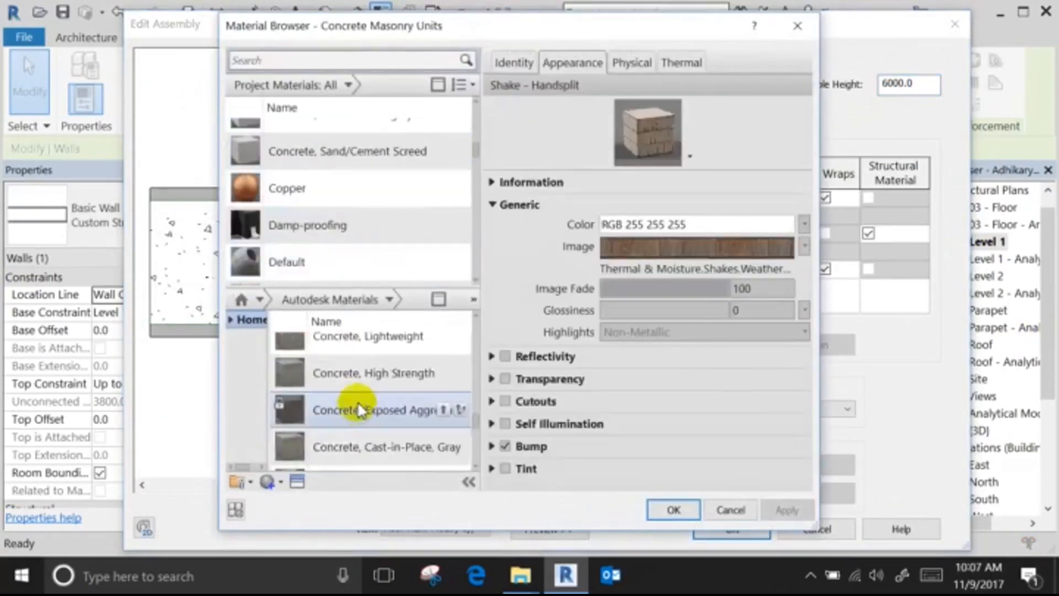
left_click(395, 365)
scroll(395, 448, "down", 1)
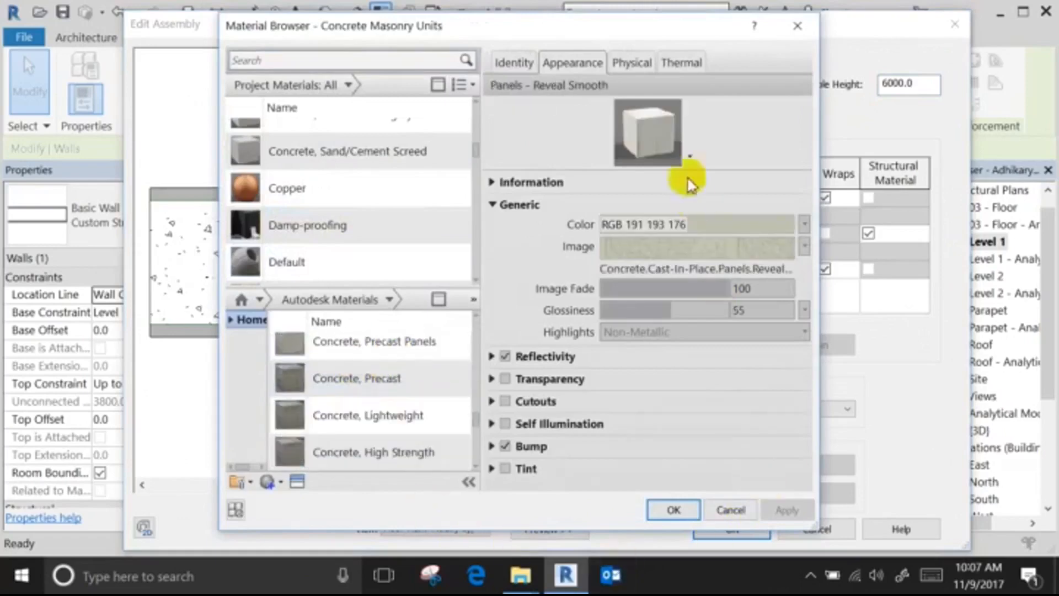
Examine the physical and appearance properties of Concrete, Precast, discard the type editing and deselect the wall.
left_click(618, 63)
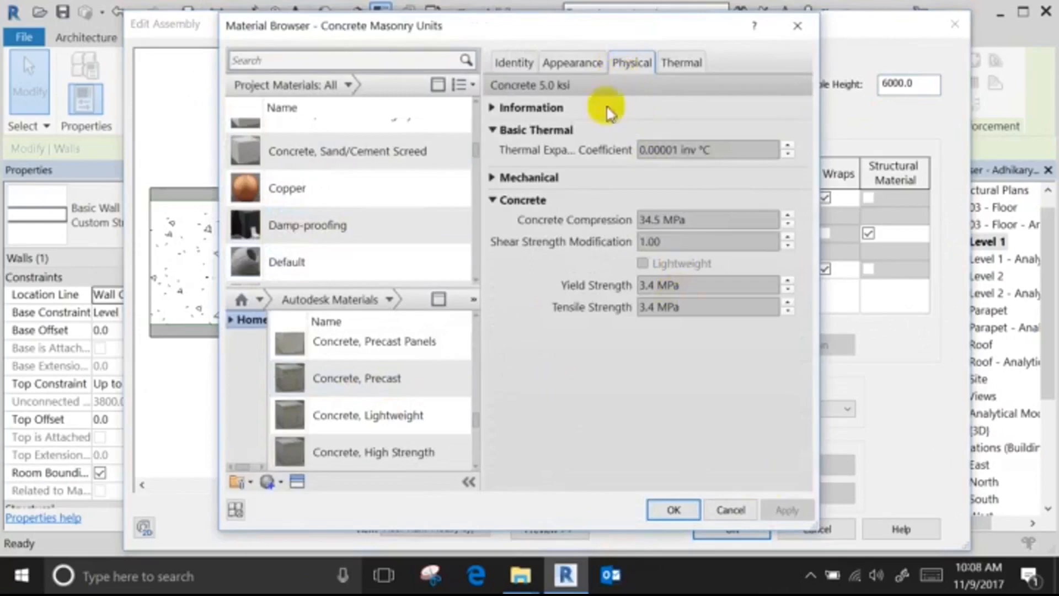
left_click(587, 62)
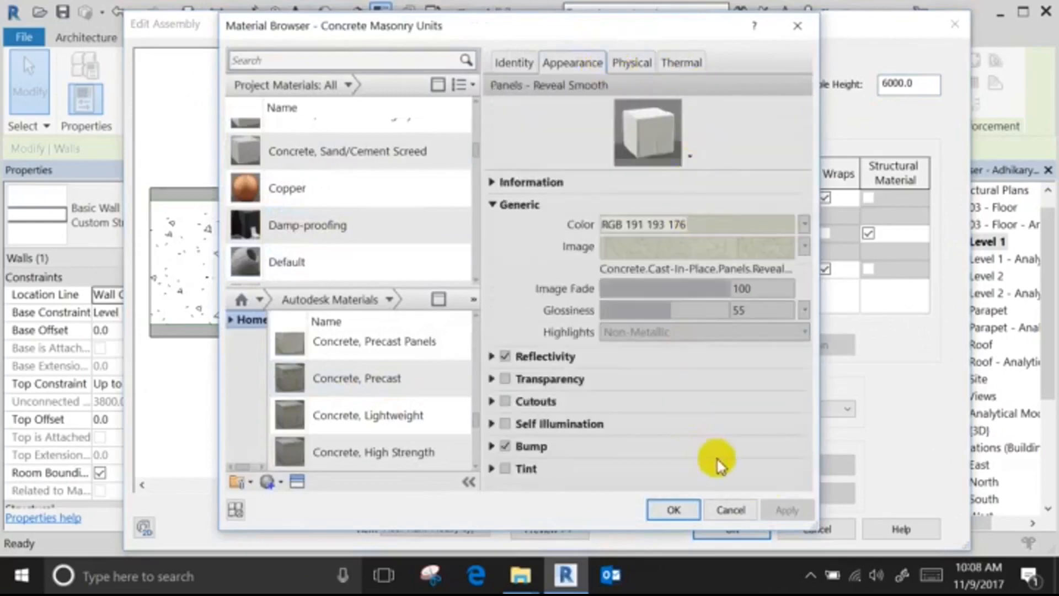
key("Escape")
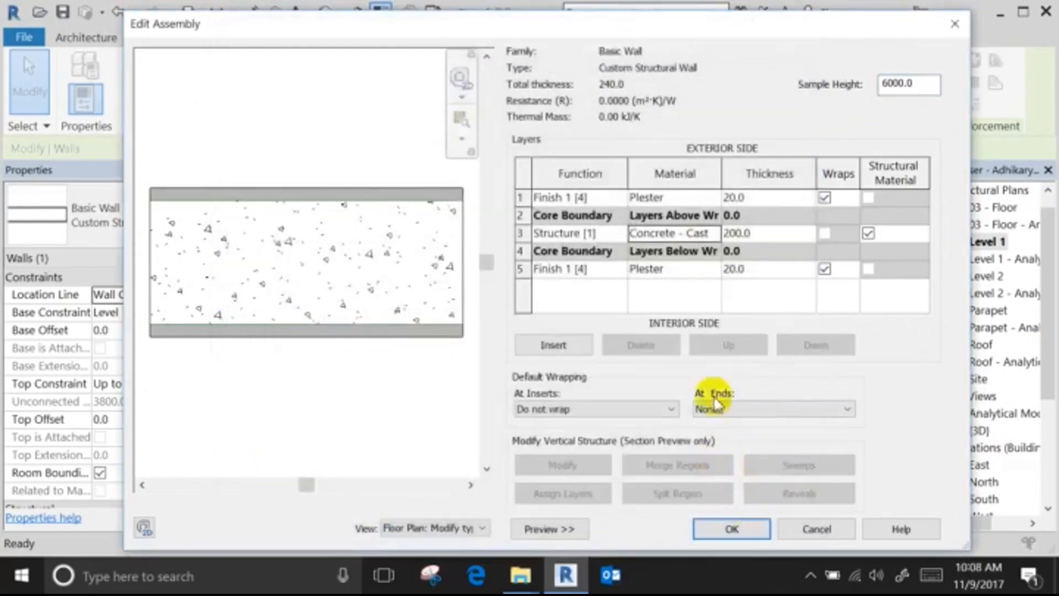
left_click(822, 529)
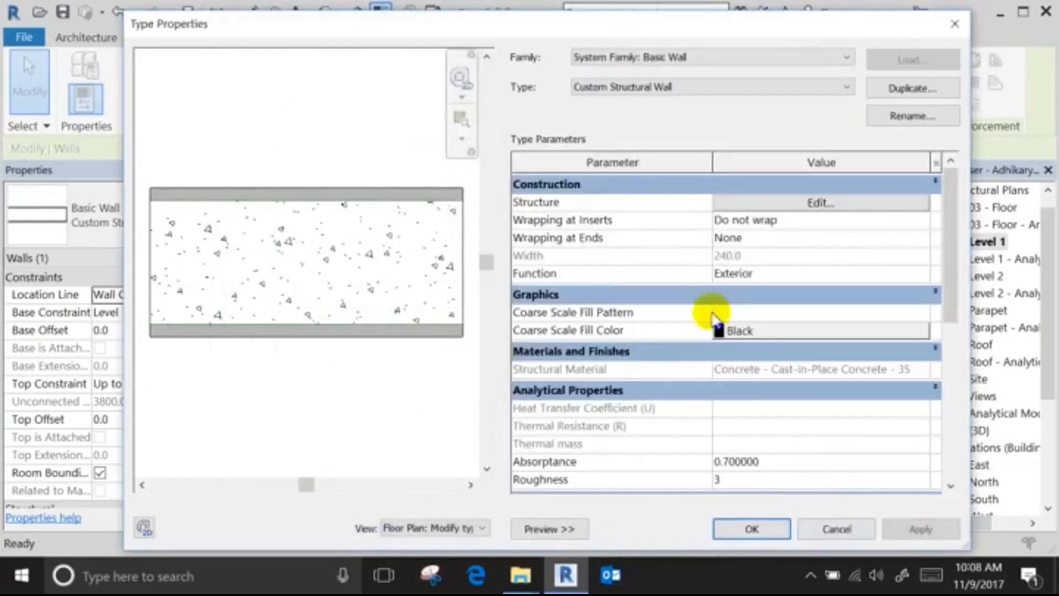
left_click(836, 530)
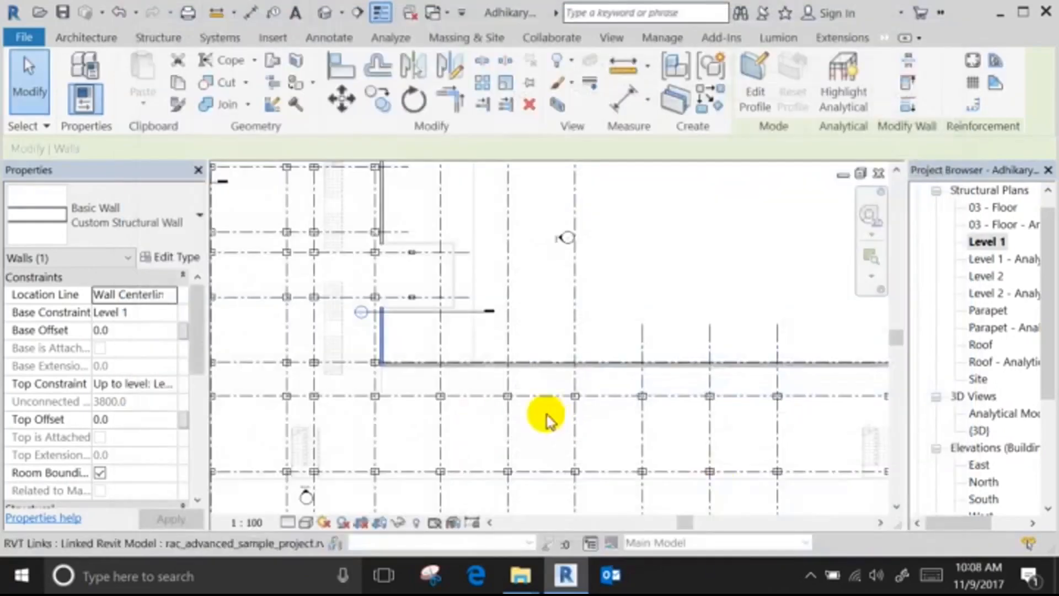
left_click(546, 415)
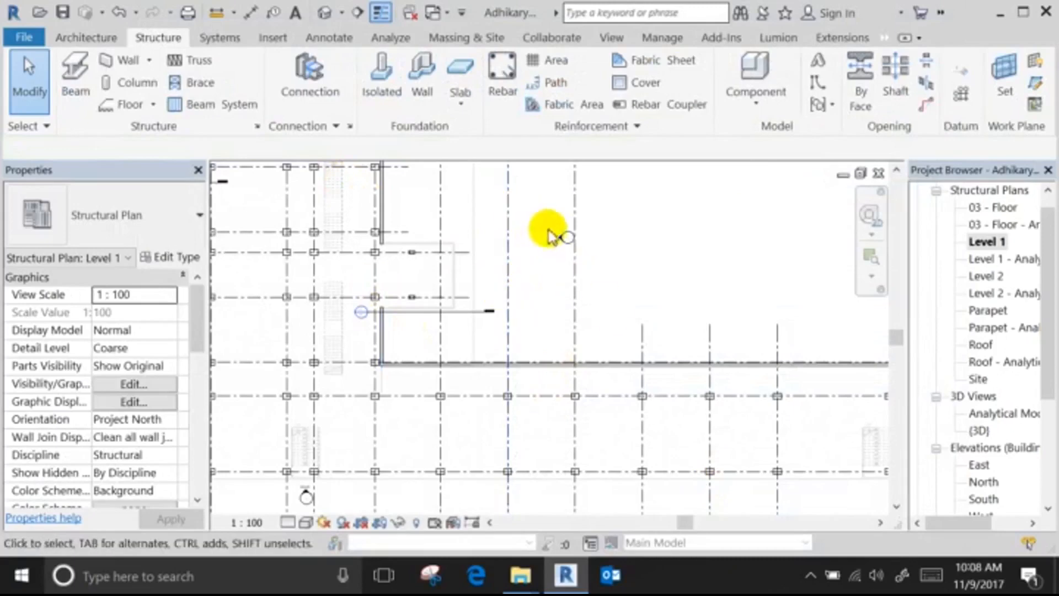
Switch to the Autodesk desktop app and list the updates offered for Revit, including Structural Precast for Revit 2018.
left_click(811, 575)
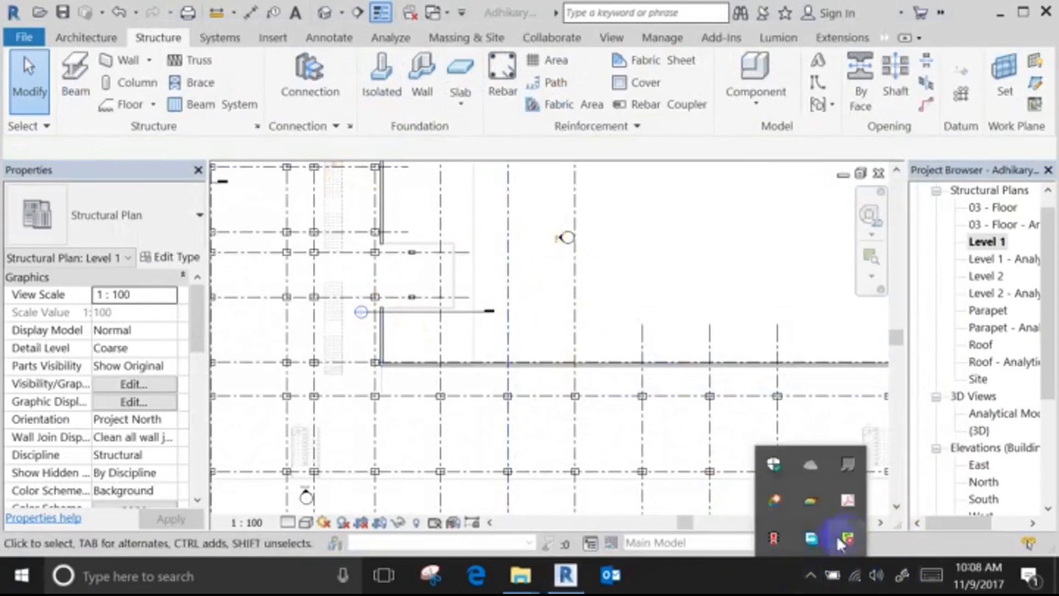
left_click(776, 500)
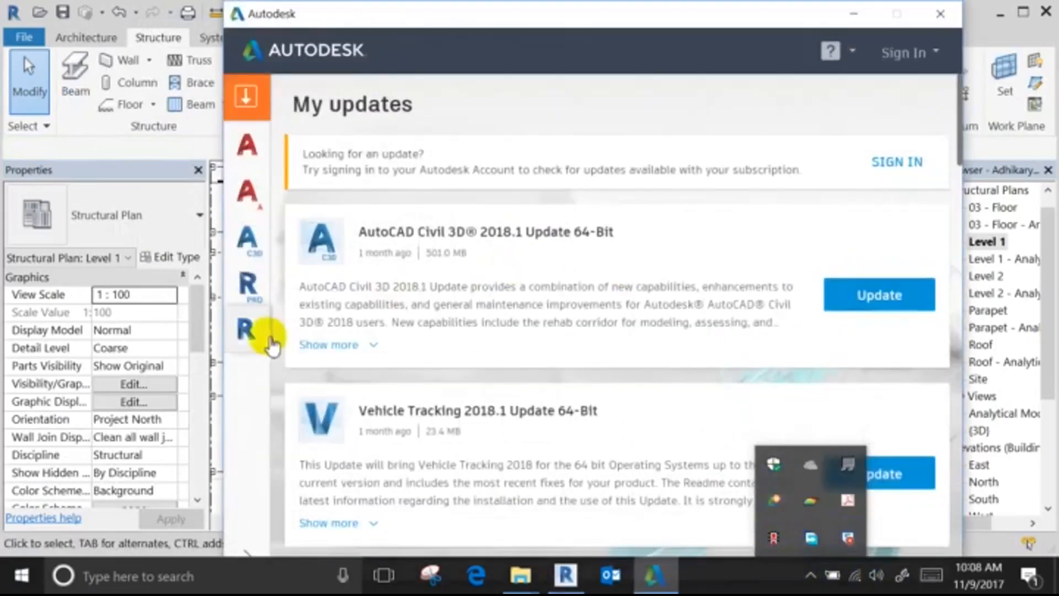
left_click(246, 328)
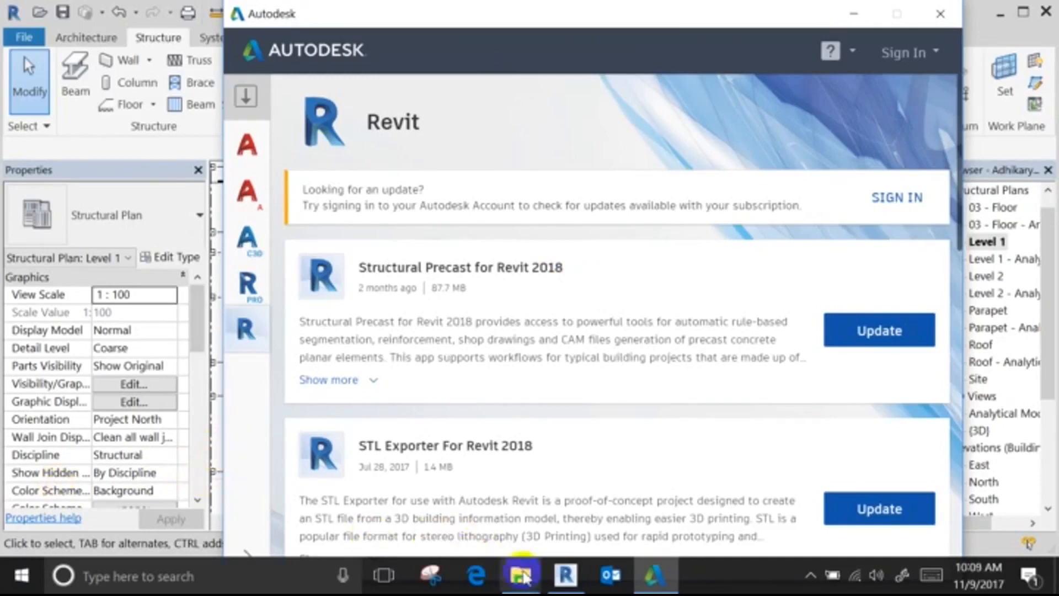
Return to Revit, look over the available Autodesk Revit Extensions tools and go back to the structural tools.
left_click(565, 575)
scroll(397, 419, "down", 2)
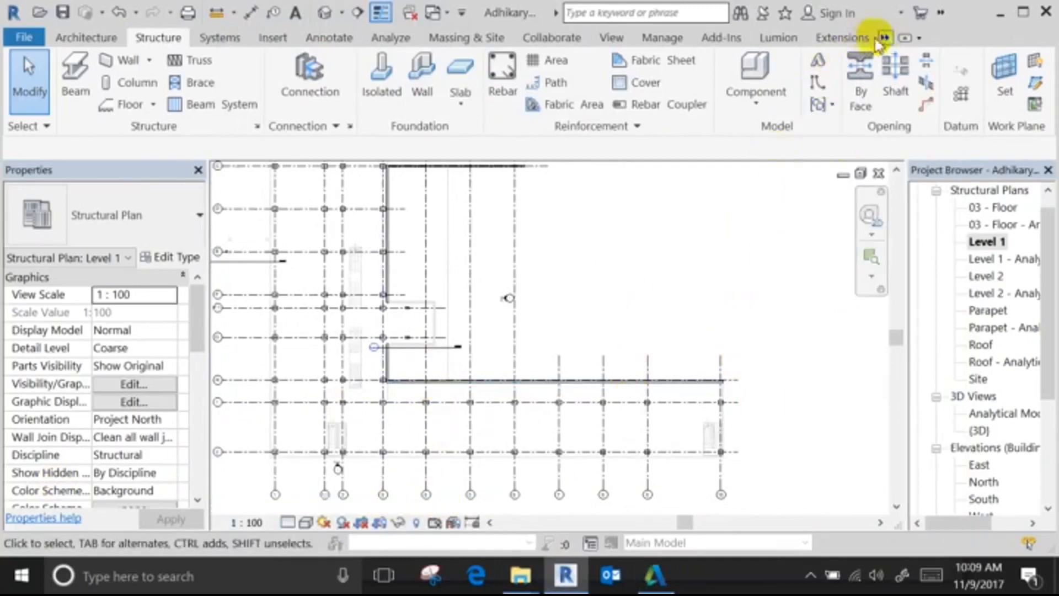
left_click(848, 39)
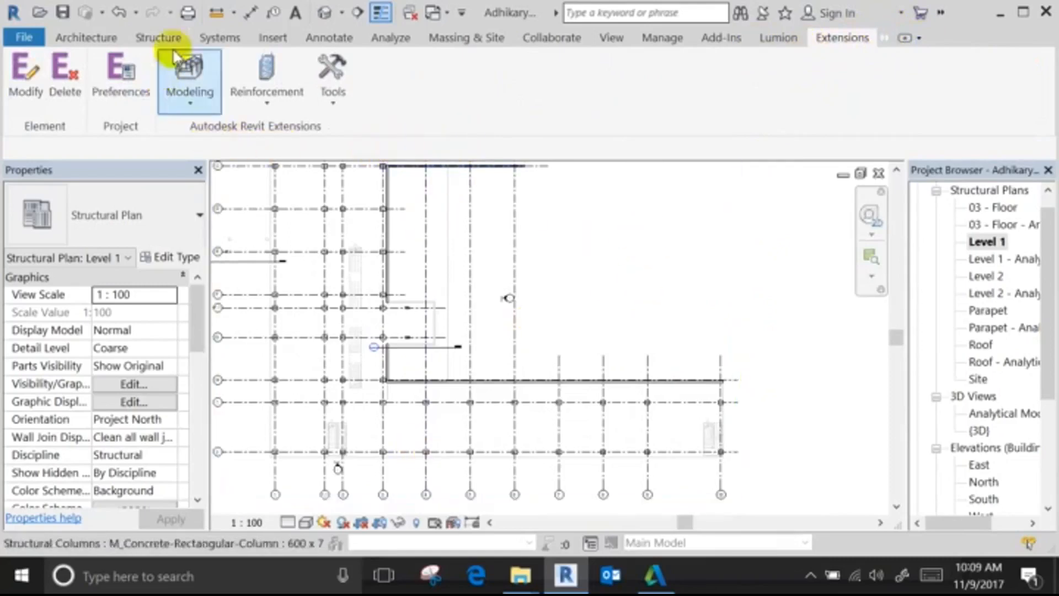
left_click(160, 37)
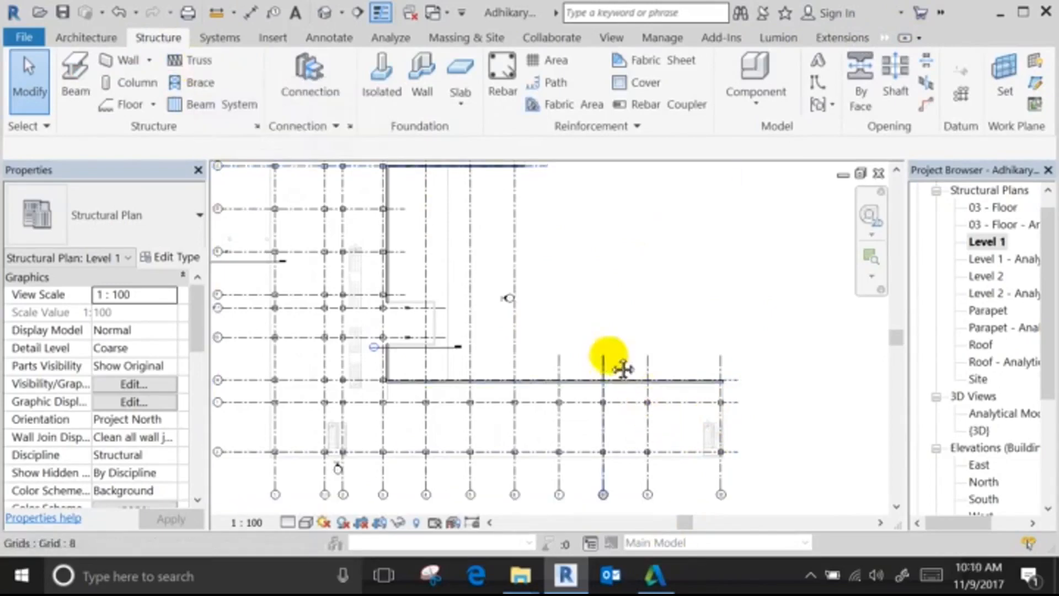
middle_click_drag(623, 370, 654, 378)
scroll(654, 378, "down", 2)
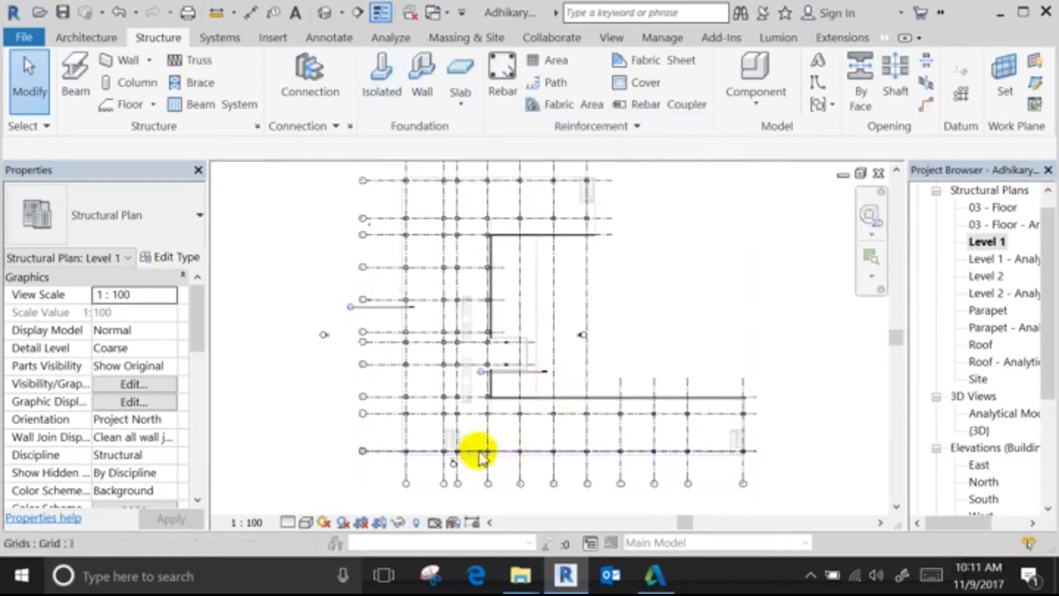
scroll(405, 455, "up", 3)
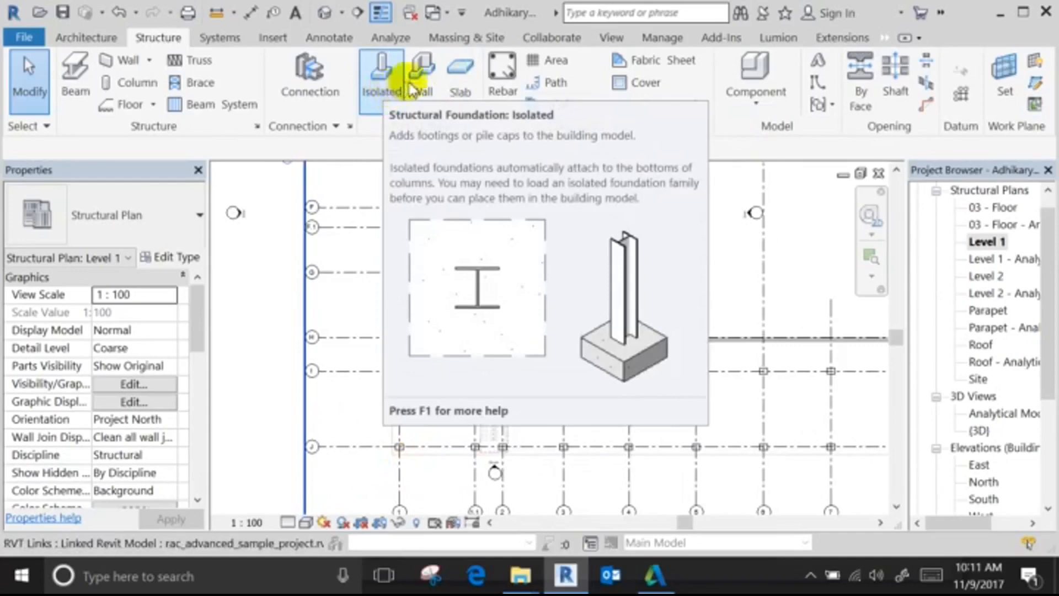
Start a structural foundation slab on Level 1 using the 200mm Foundation Slab type.
scroll(651, 338, "up", 4)
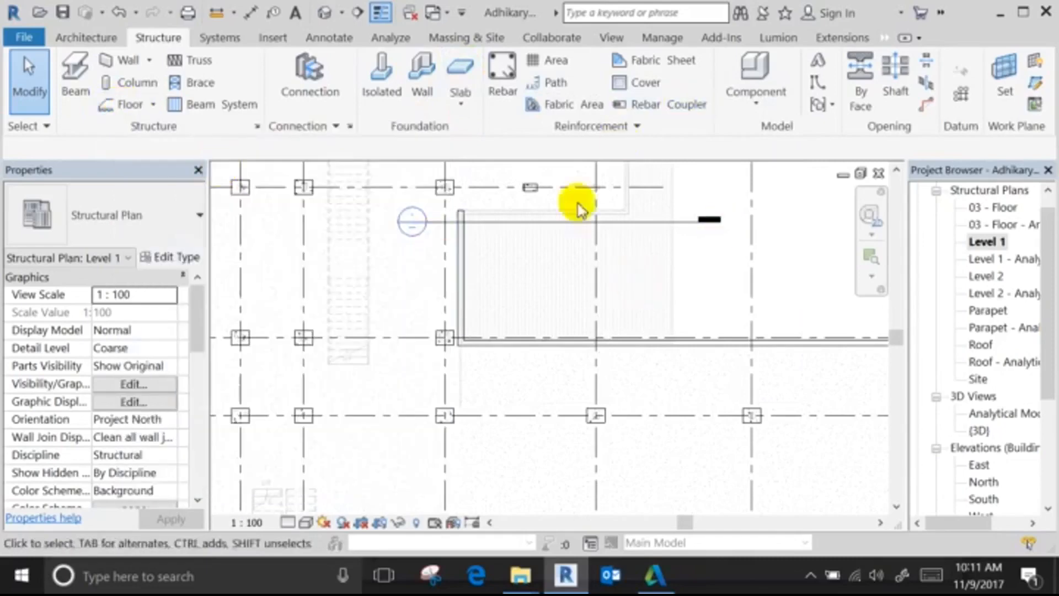
scroll(566, 276, "down", 3)
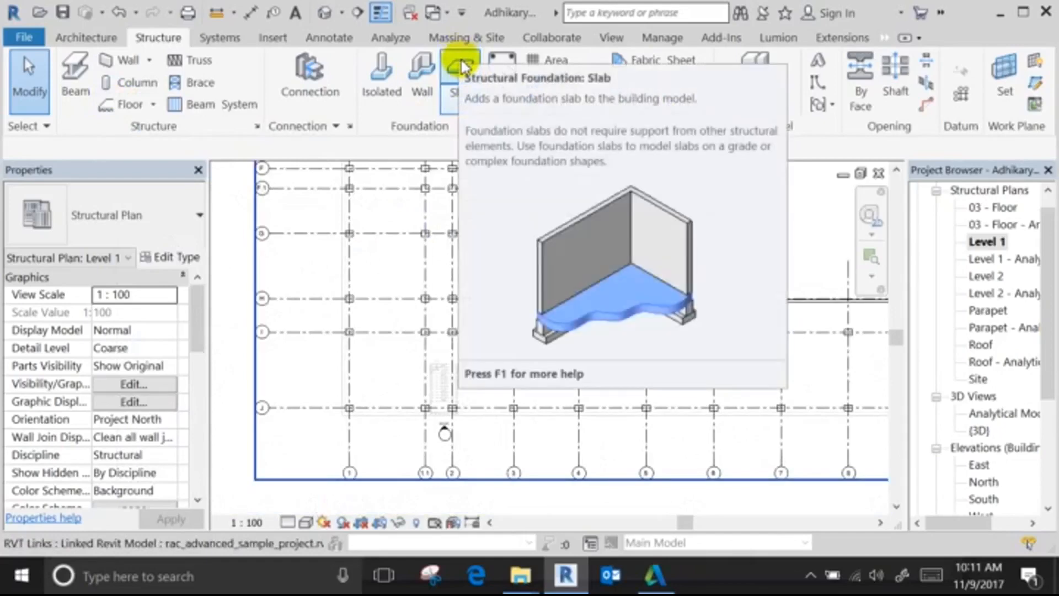
left_click(461, 65)
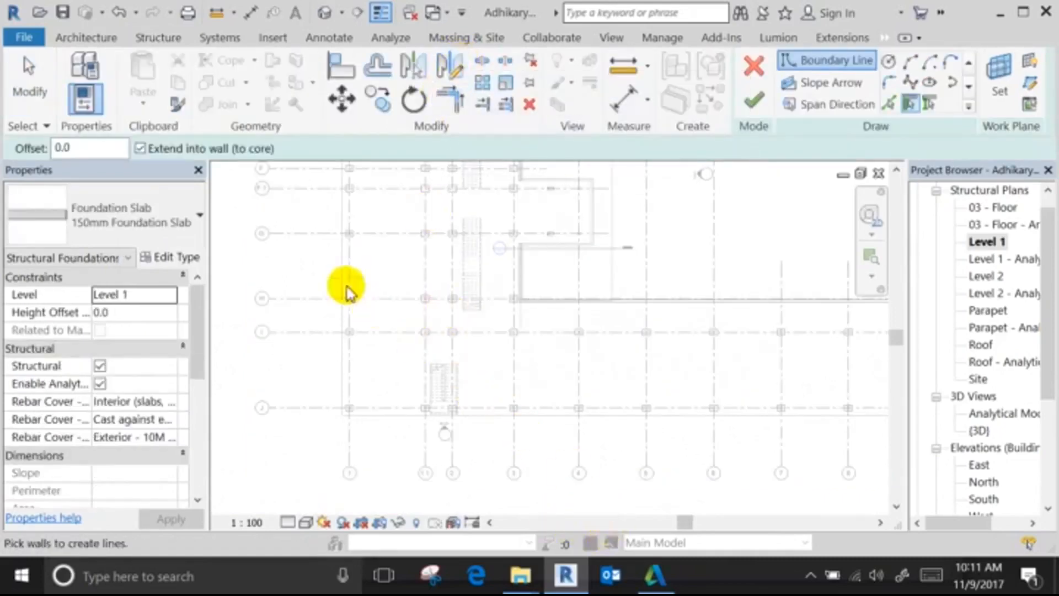
left_click(161, 224)
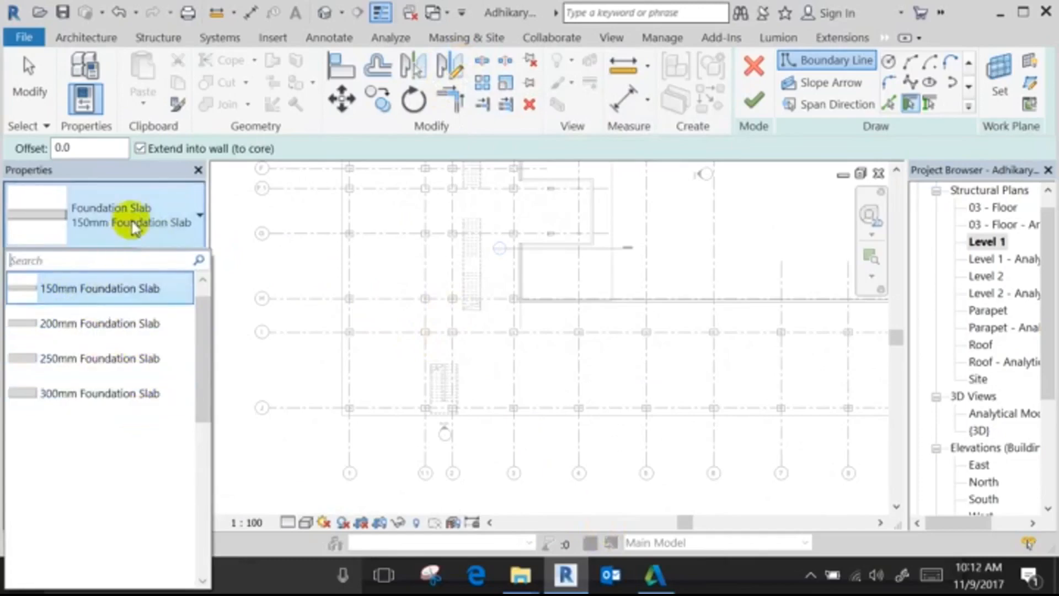
left_click(136, 322)
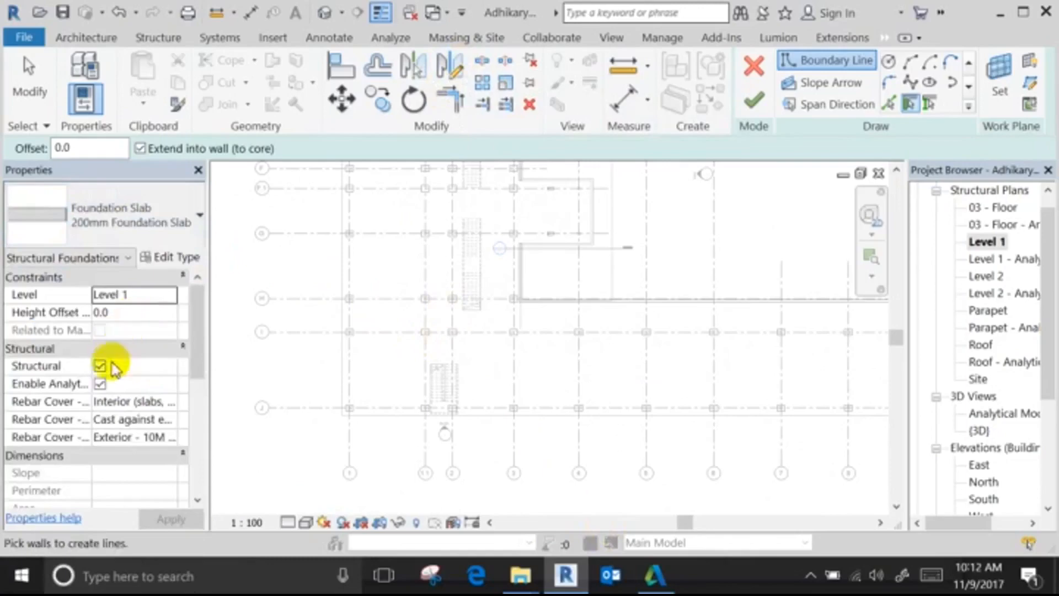
Review the other foundation slab types and the type properties of the 200mm Foundation Slab, then close them without changes.
left_click(145, 243)
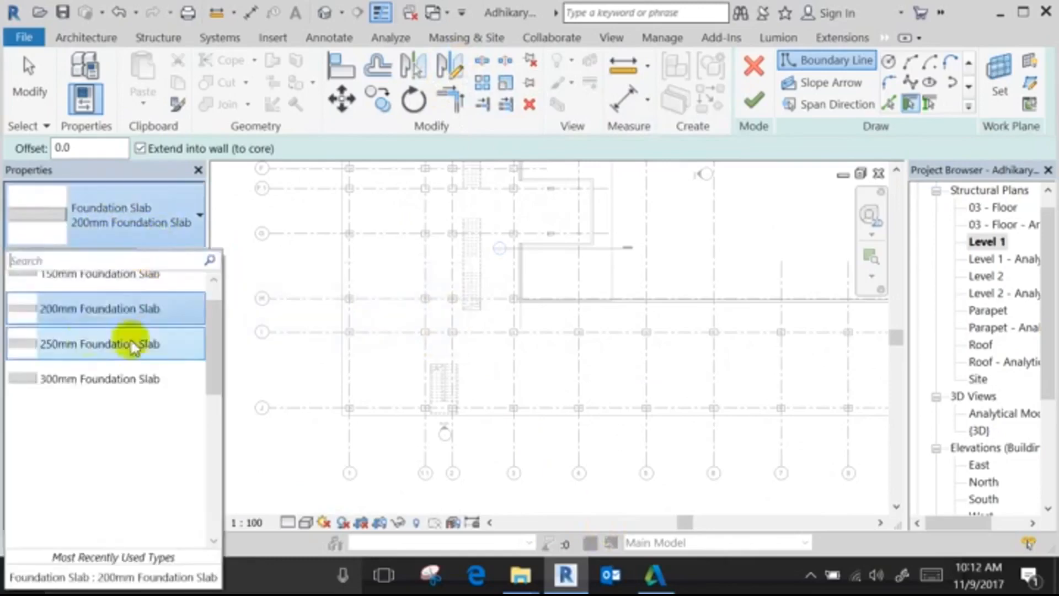
left_click(177, 215)
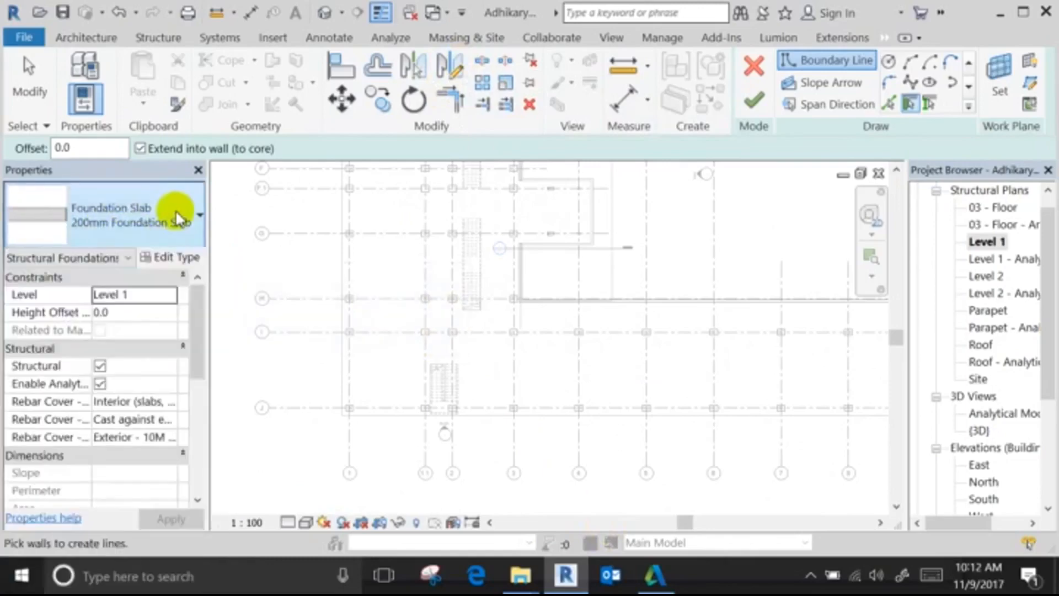
left_click(170, 257)
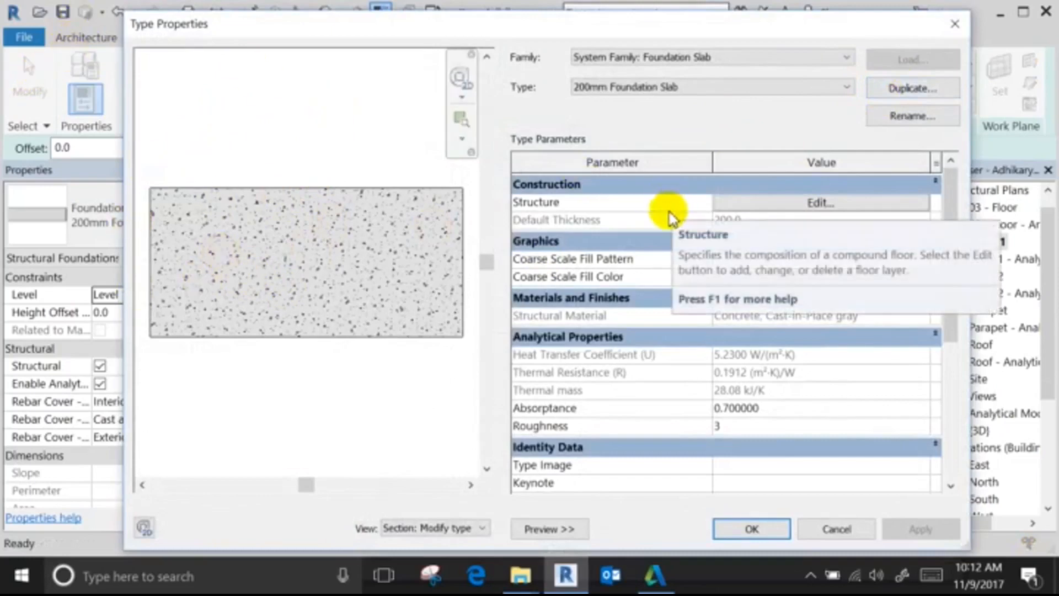
left_click(838, 530)
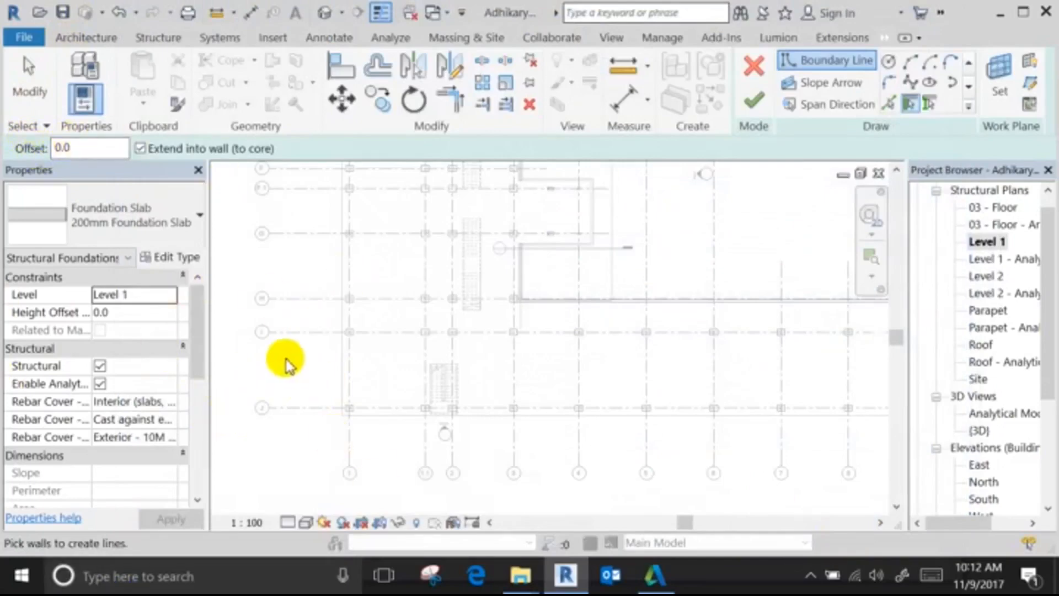
Set the slab boundary to be sketched by picking existing lines and look over the linked model's outline.
scroll(286, 364, "down", 1)
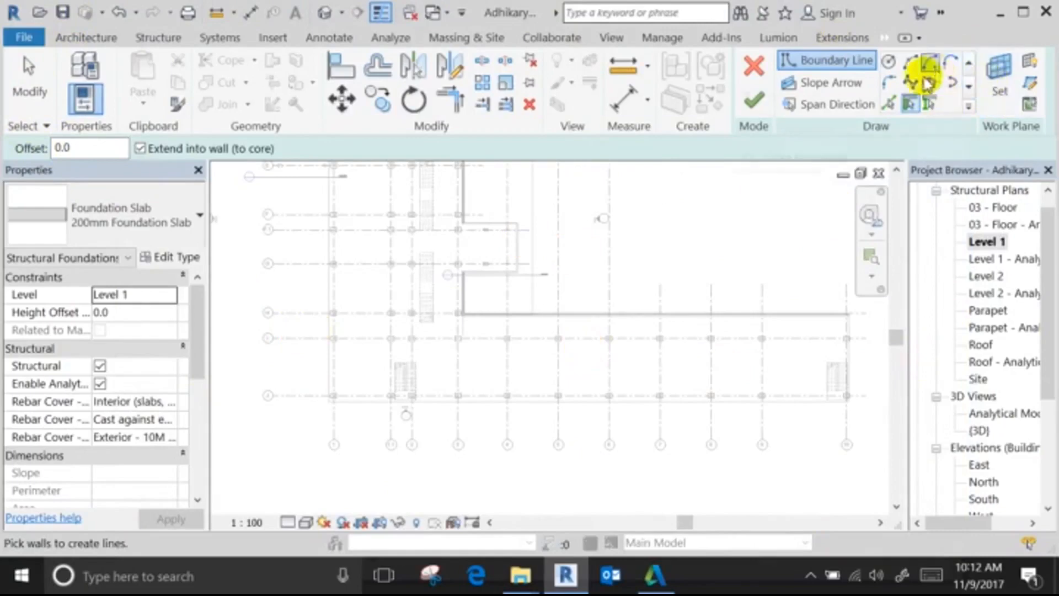
scroll(926, 83, "up", 1)
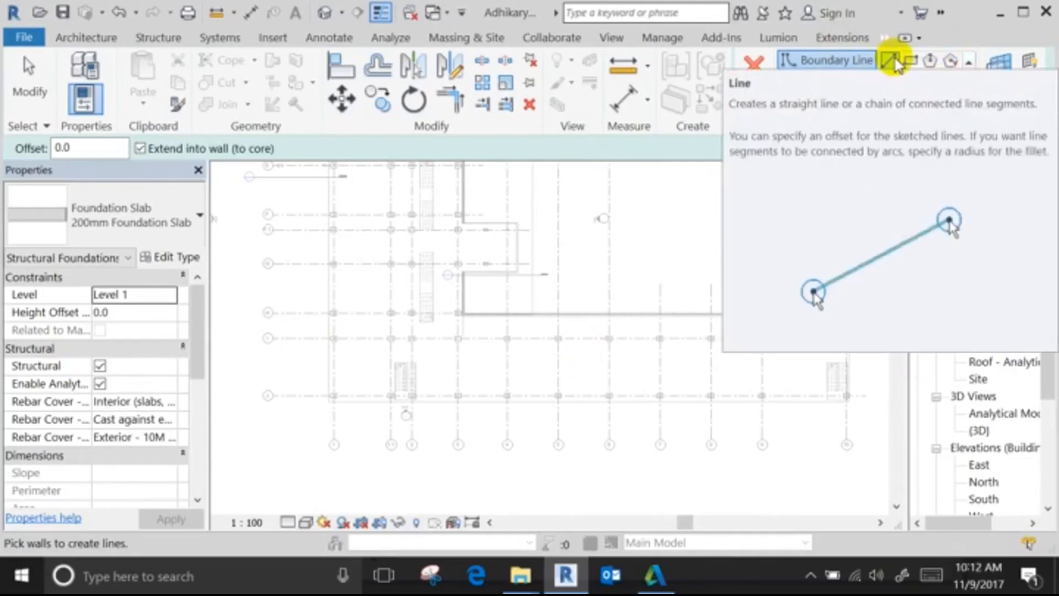
scroll(950, 111, "down", 1)
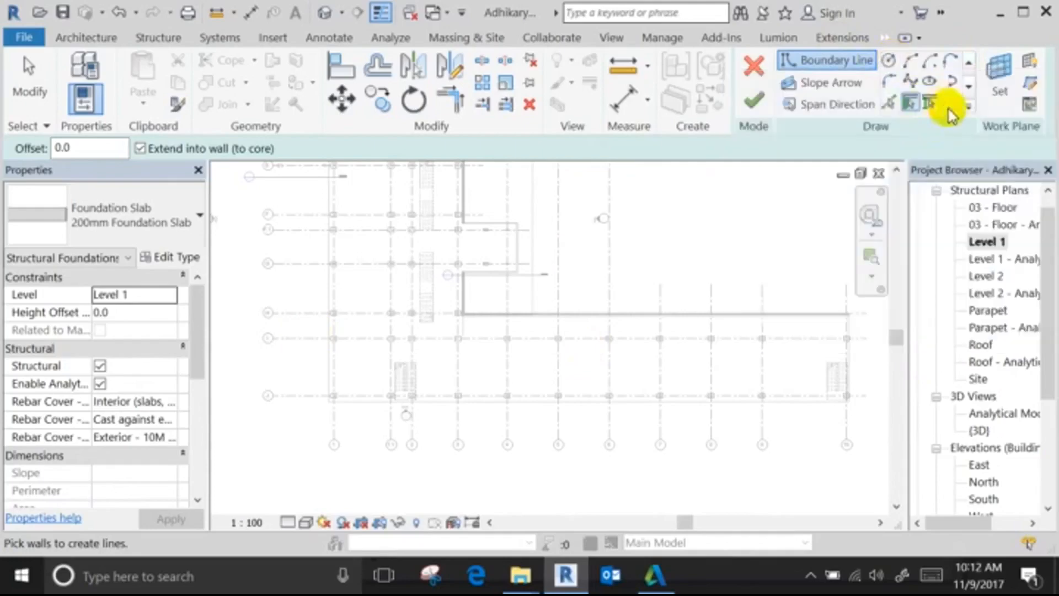
left_click(894, 109)
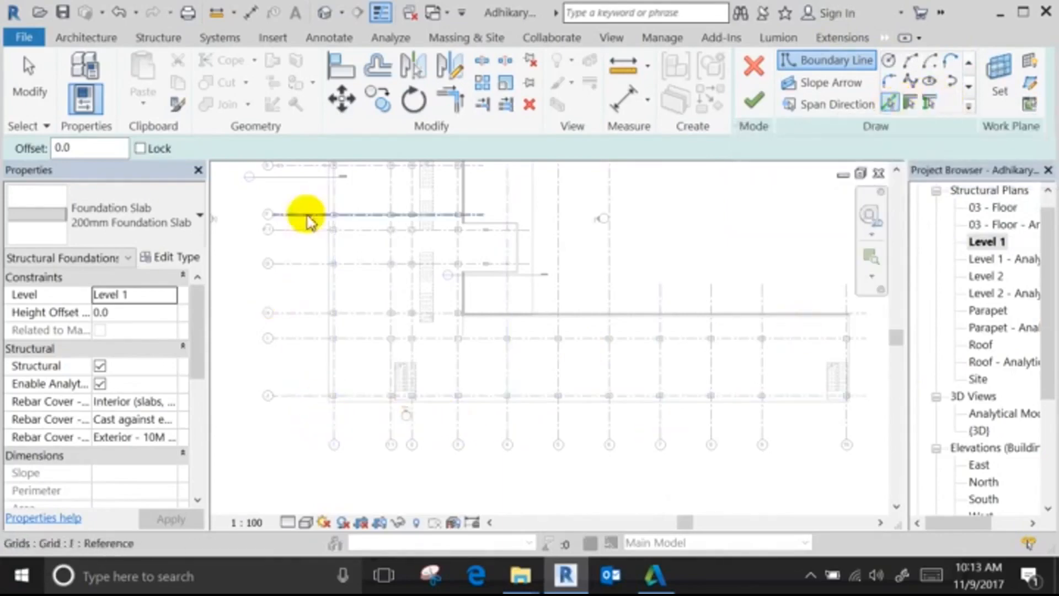
scroll(430, 391, "down", 2)
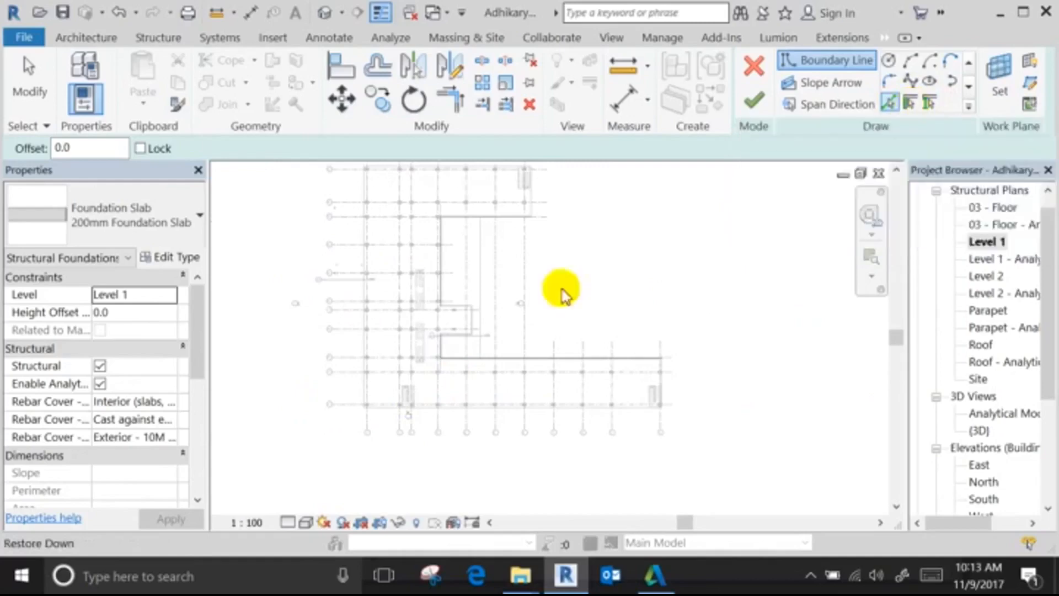
scroll(362, 435, "up", 5)
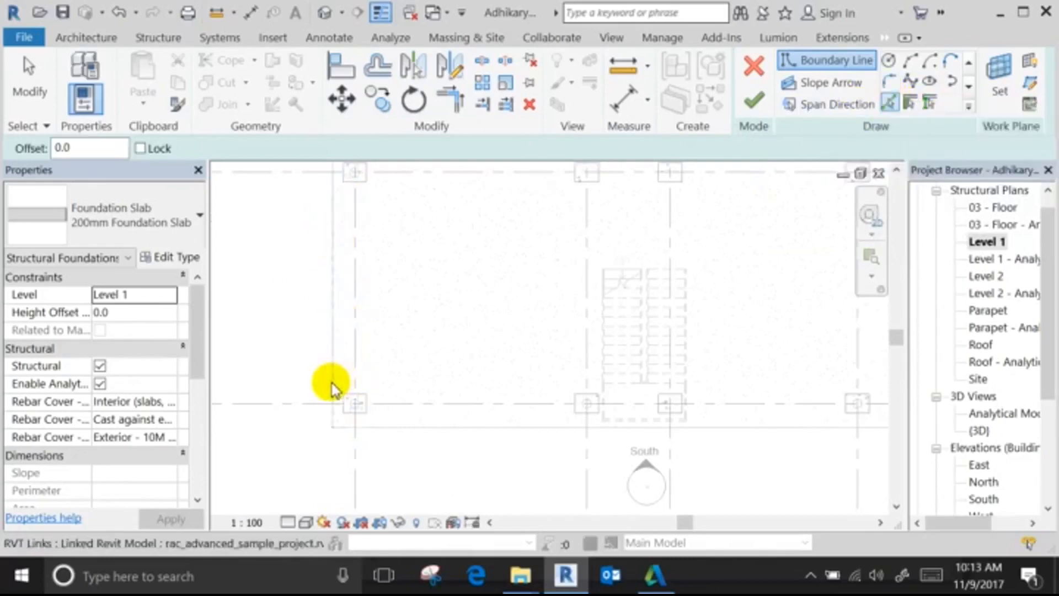
scroll(330, 381, "down", 3)
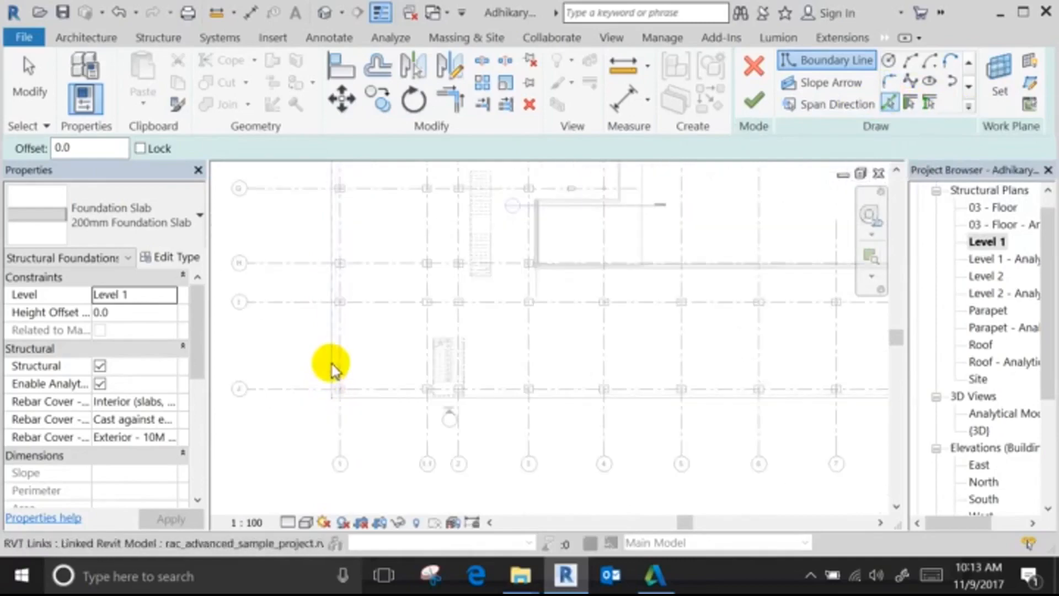
scroll(289, 459, "down", 2)
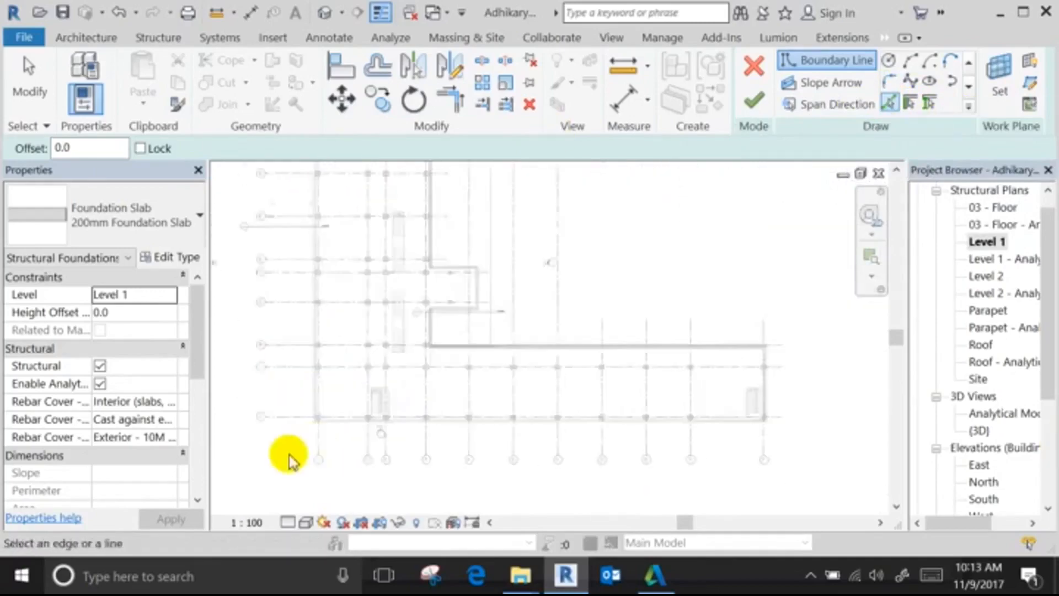
scroll(289, 460, "down", 1)
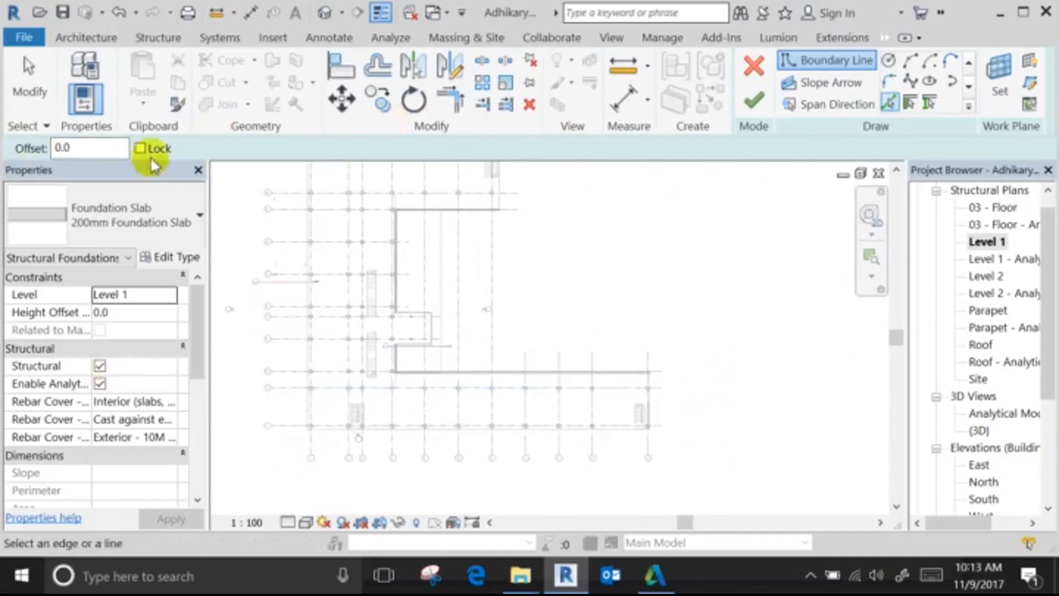
scroll(283, 438, "up", 3)
scroll(312, 380, "up", 2)
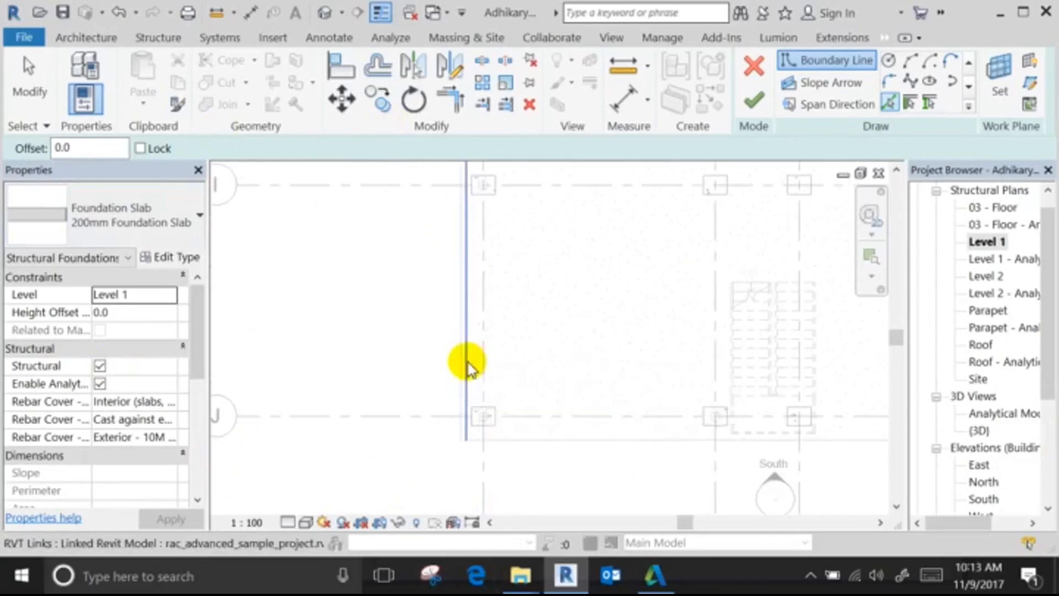
Try picking the whole chain of outline edges of the linked model as the slab boundary.
key("Tab")
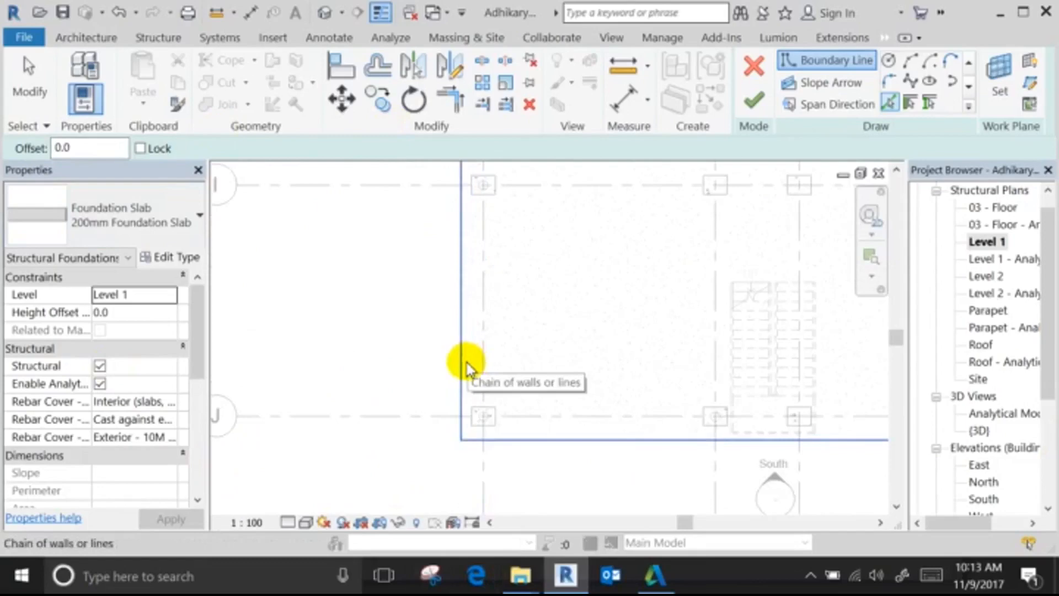
scroll(449, 370, "down", 4)
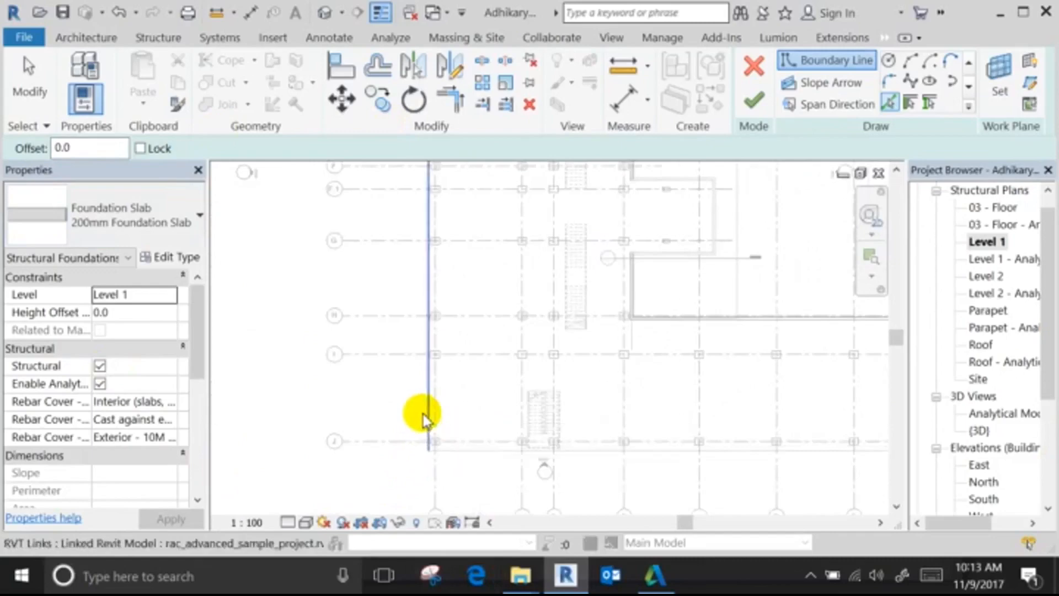
key("Tab")
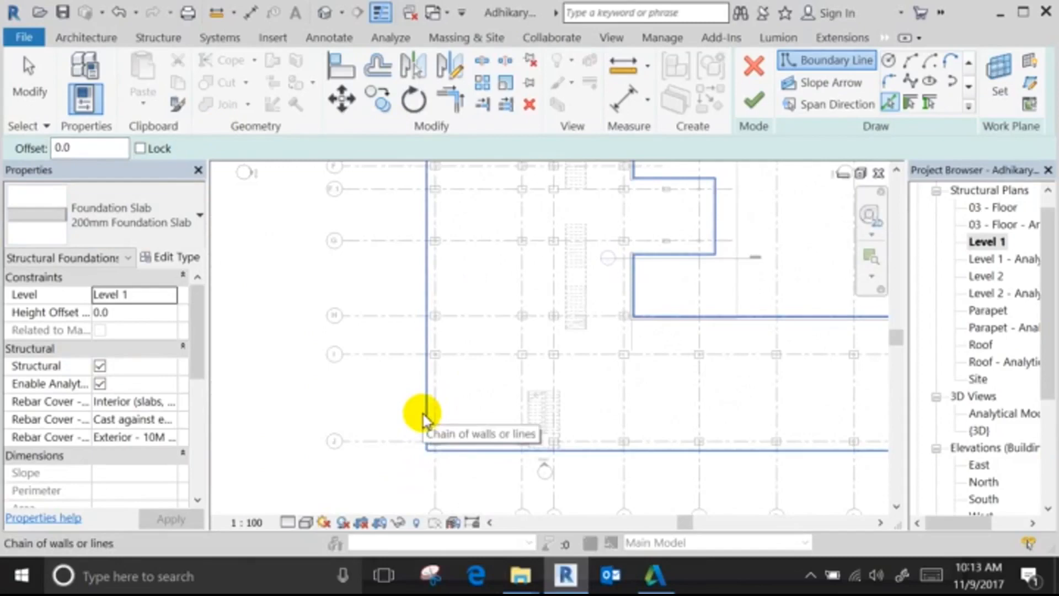
left_click(425, 418)
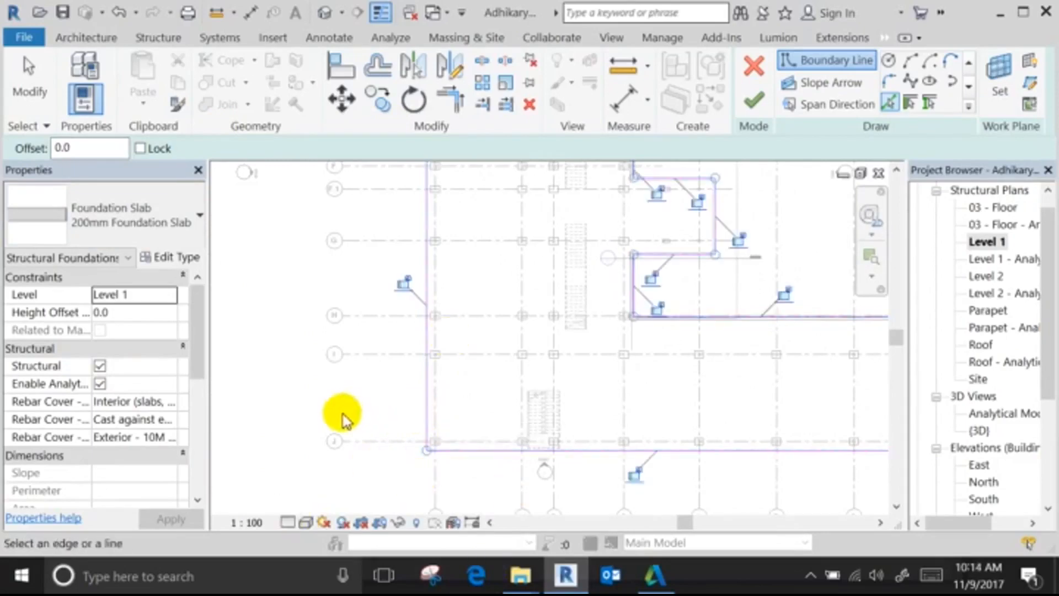
scroll(309, 424, "down", 5)
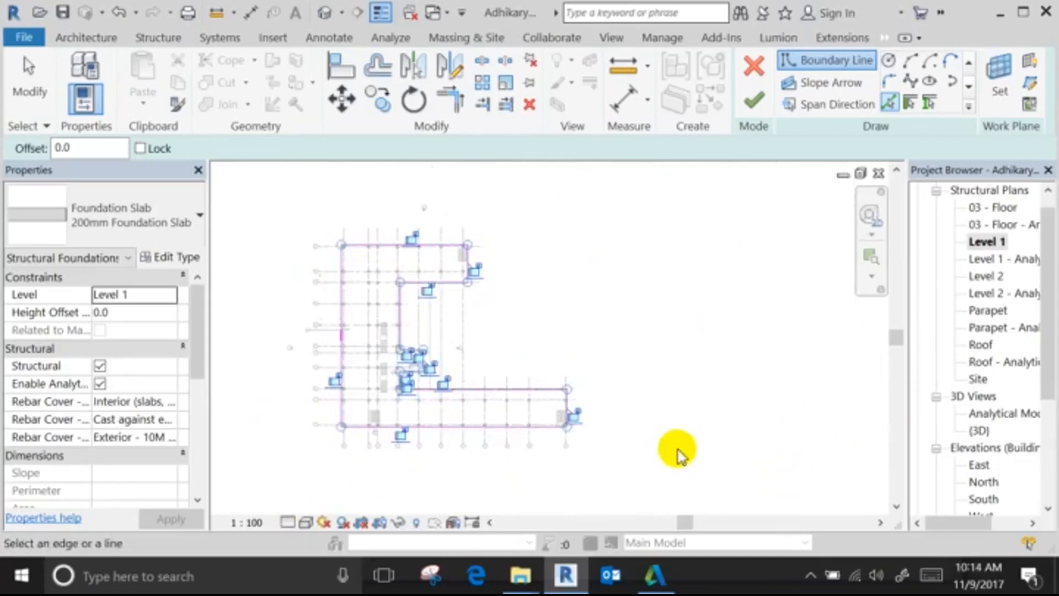
Pick the complete outer chain of the linked model's outline as the foundation slab boundary and finish the sketch.
scroll(335, 415, "up", 4)
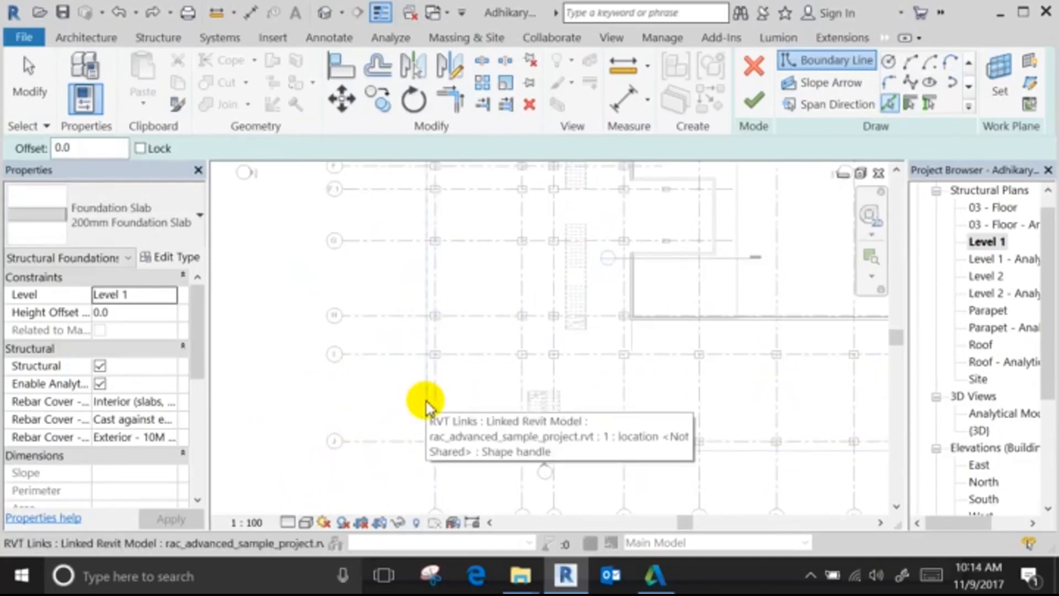
key("Tab")
key("Tab")
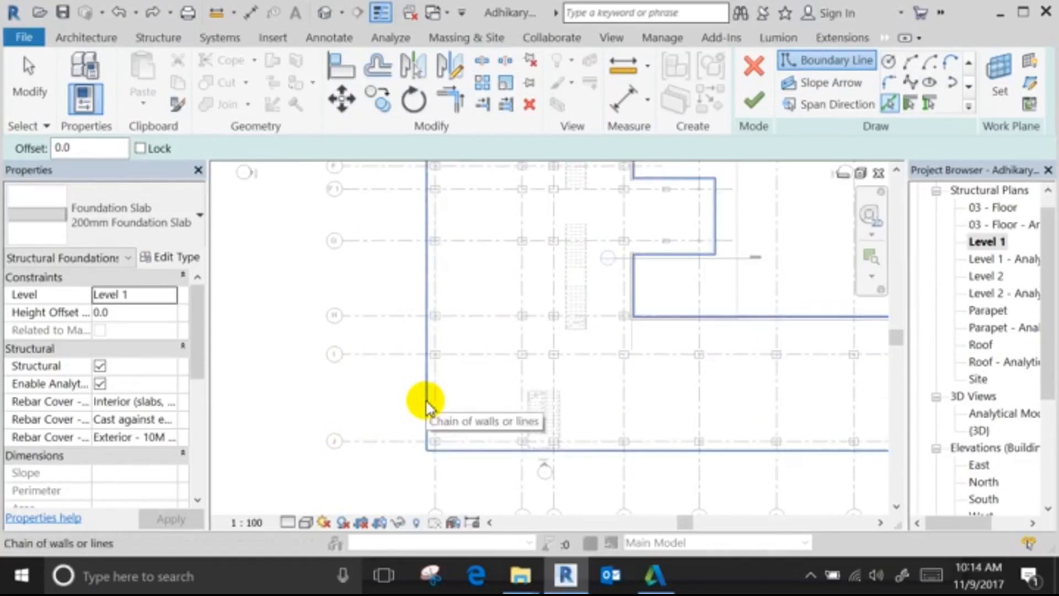
left_click(428, 408)
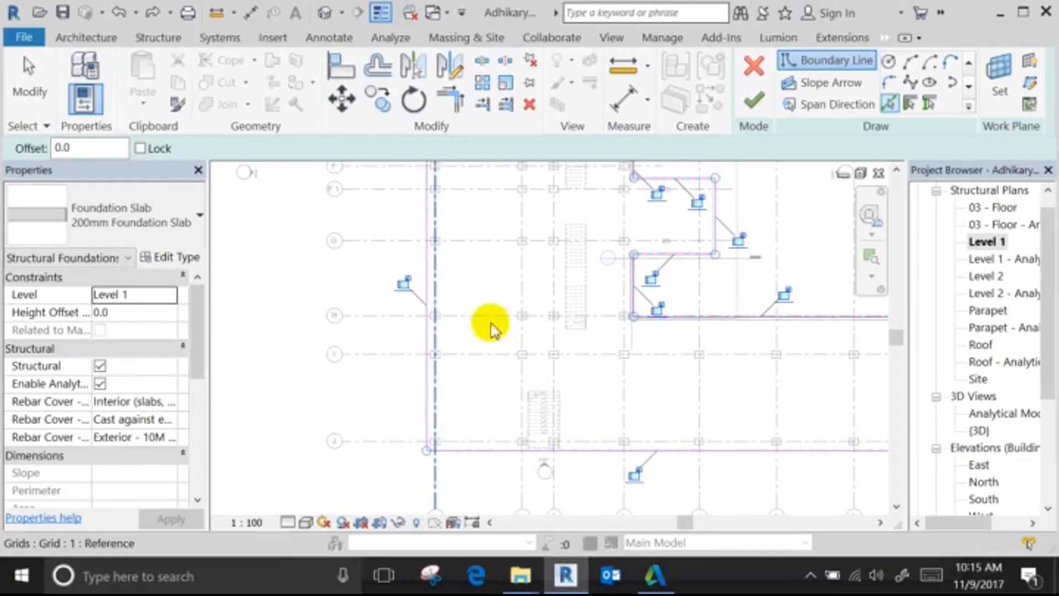
scroll(406, 397, "down", 3)
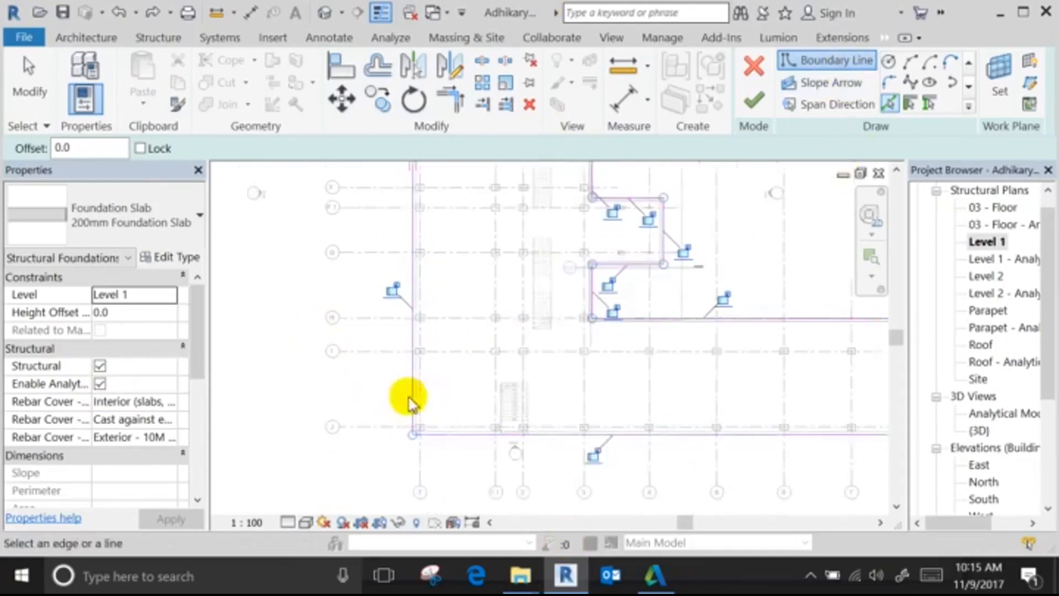
scroll(713, 383, "up", 3)
scroll(689, 380, "up", 2)
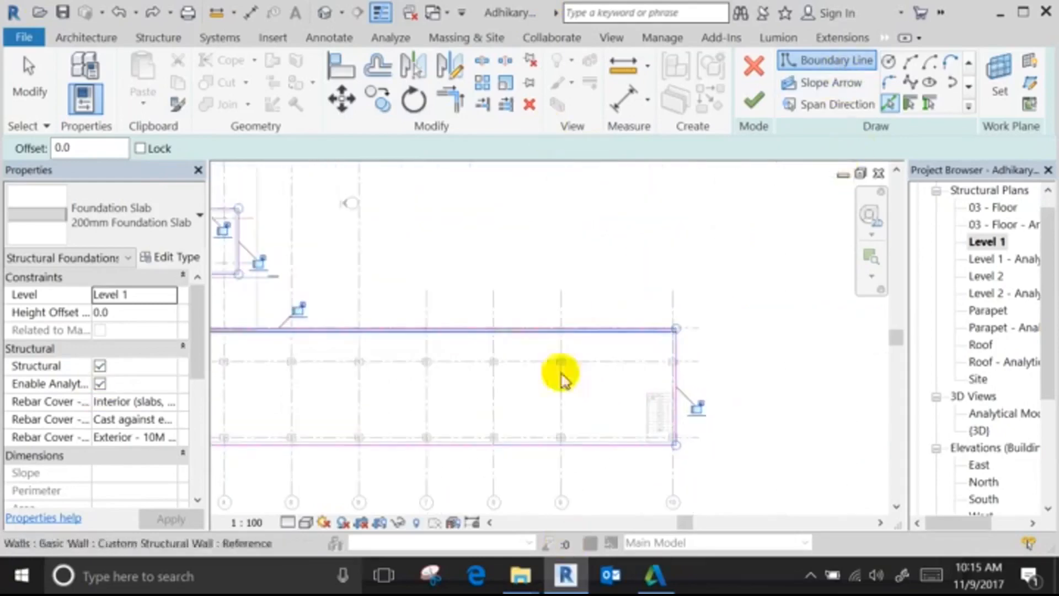
scroll(816, 253, "down", 4)
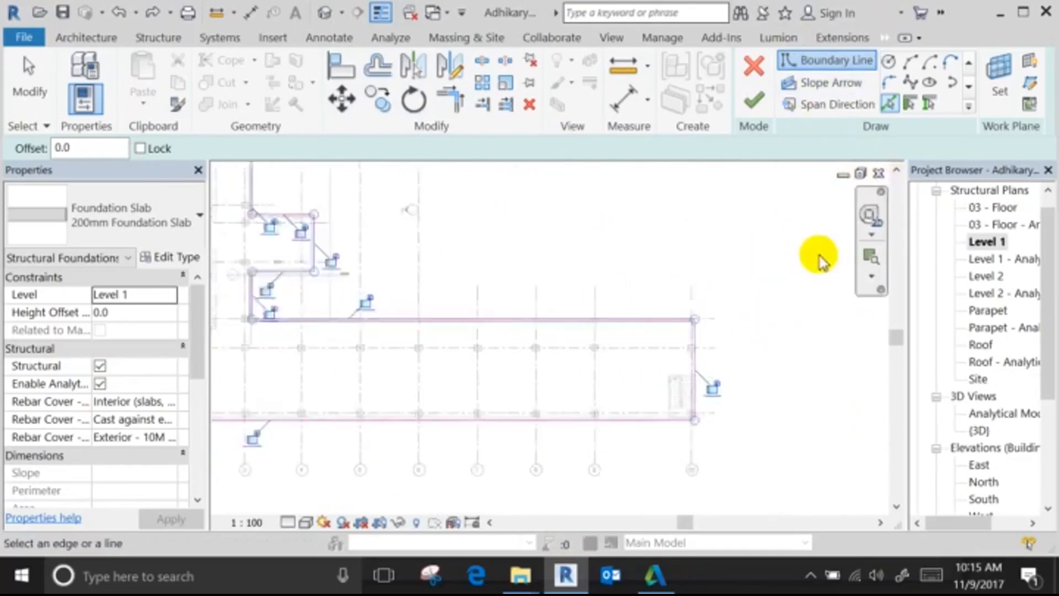
middle_click_drag(300, 226, 489, 281)
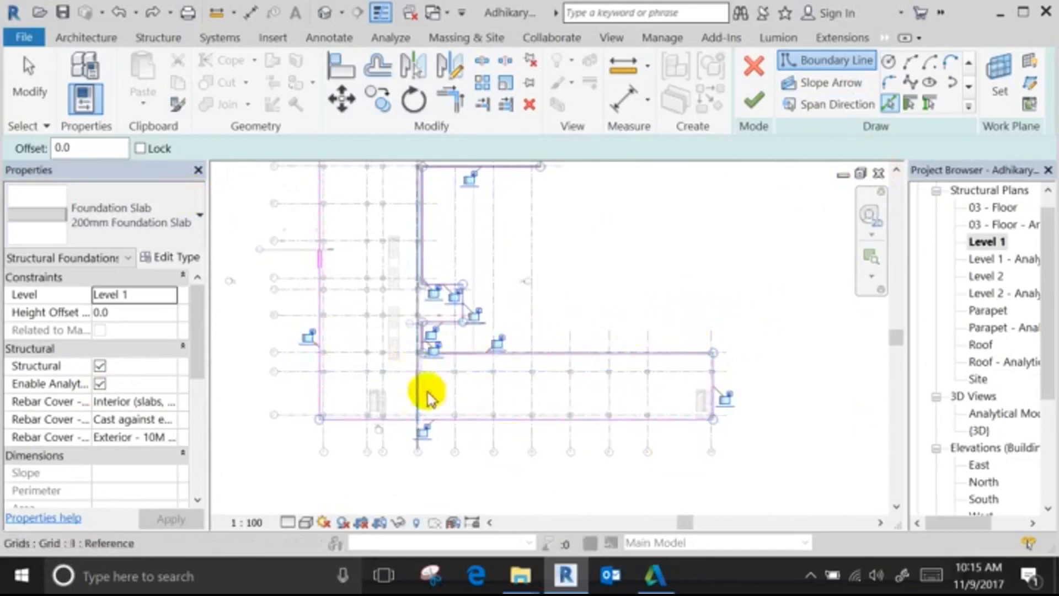
left_click(750, 102)
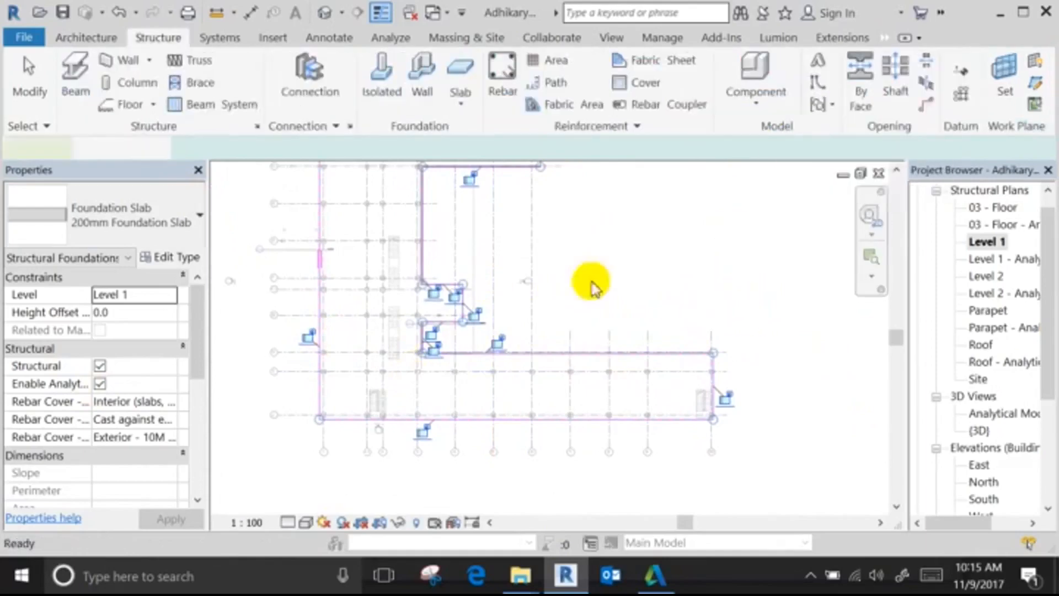
Open the default 3D view and select the foundation slab beneath the columns to inspect it.
left_click(325, 13)
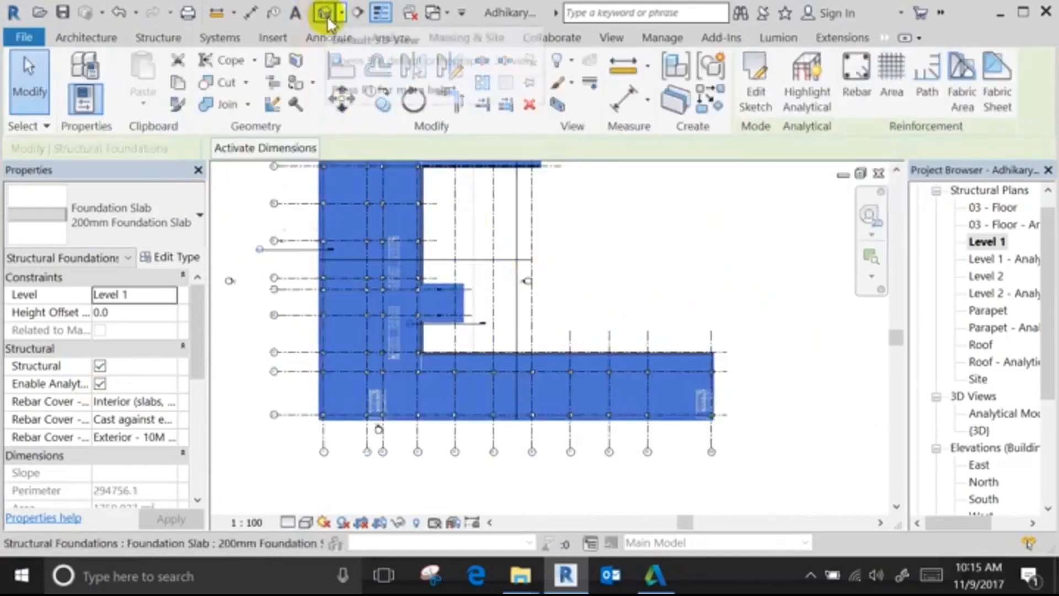
left_click(562, 409)
scroll(704, 274, "up", 2)
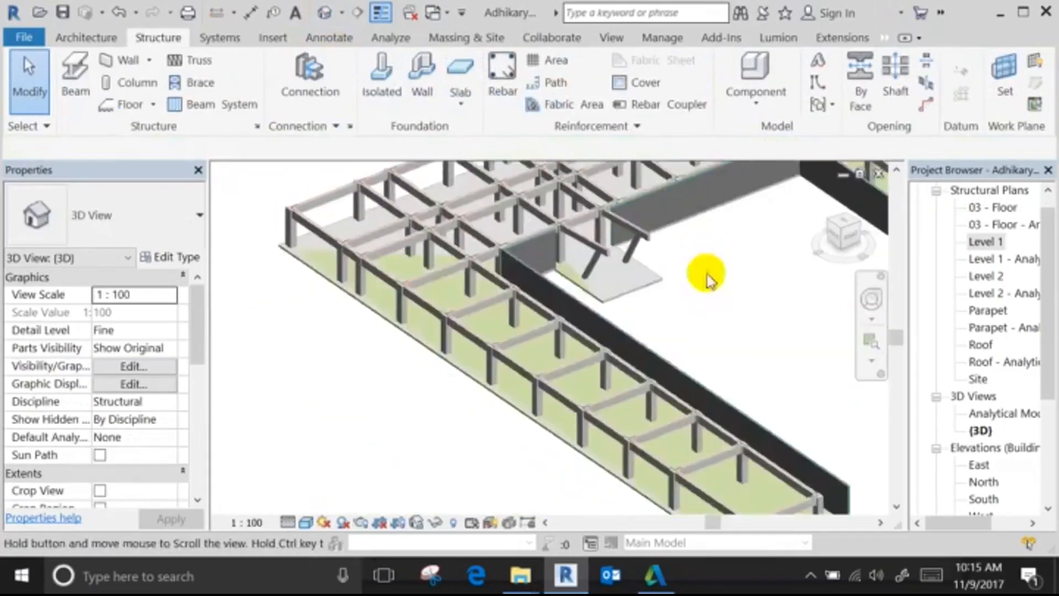
scroll(293, 237, "up", 5)
left_click(319, 229)
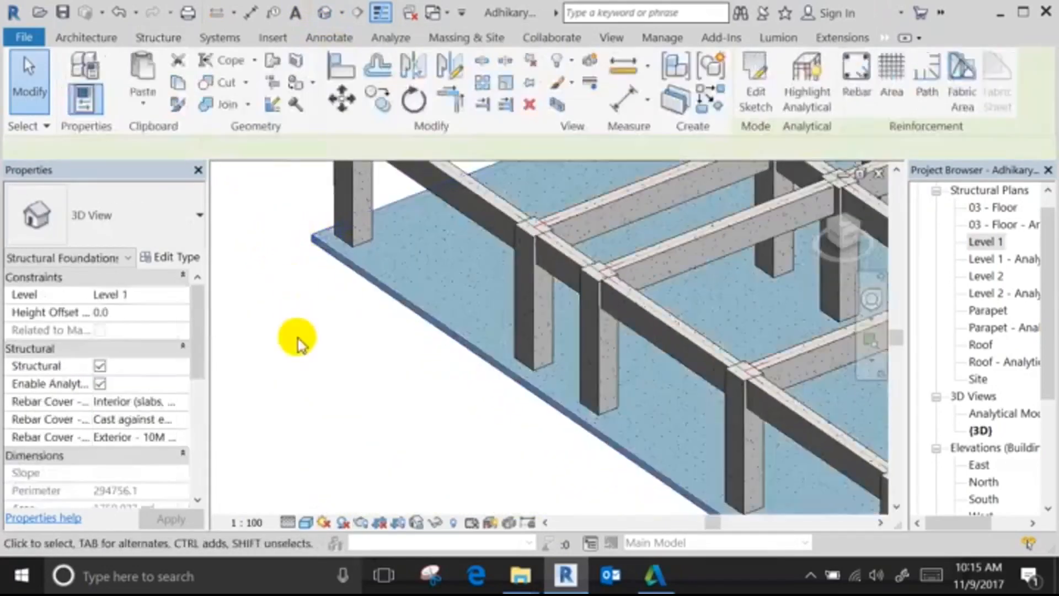
Examine the foundation slab's extent beneath the frame in the default 3D view and the Level 1 structural plan.
left_click(295, 337)
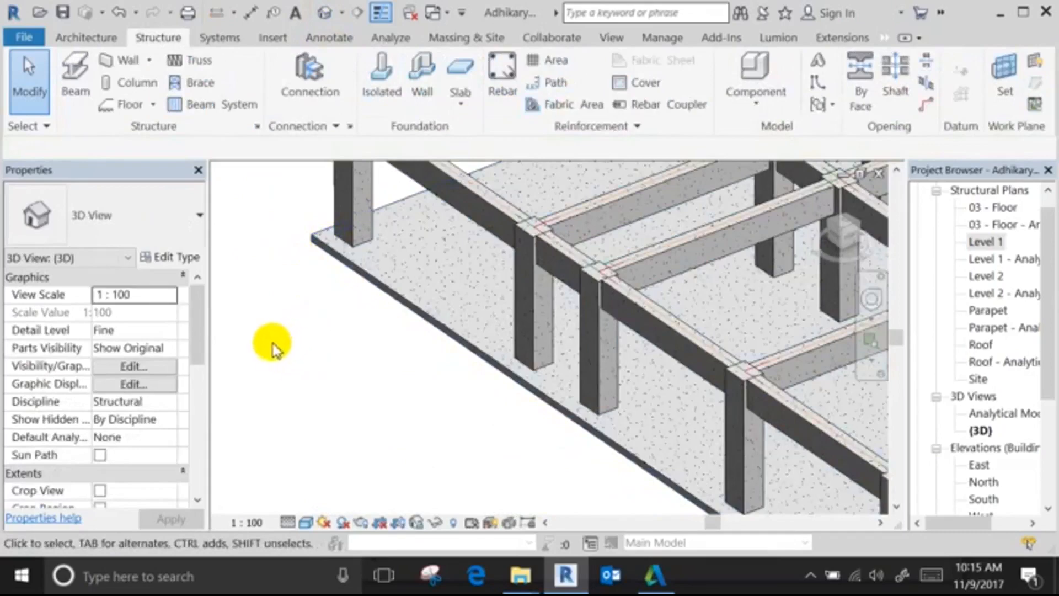
scroll(284, 353, "down", 4)
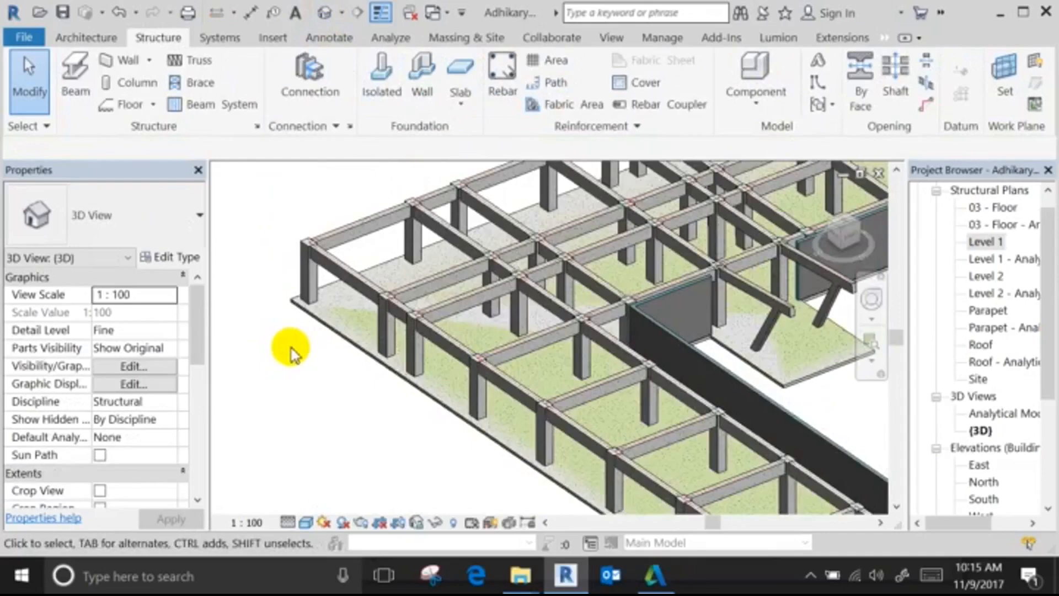
scroll(293, 353, "down", 3)
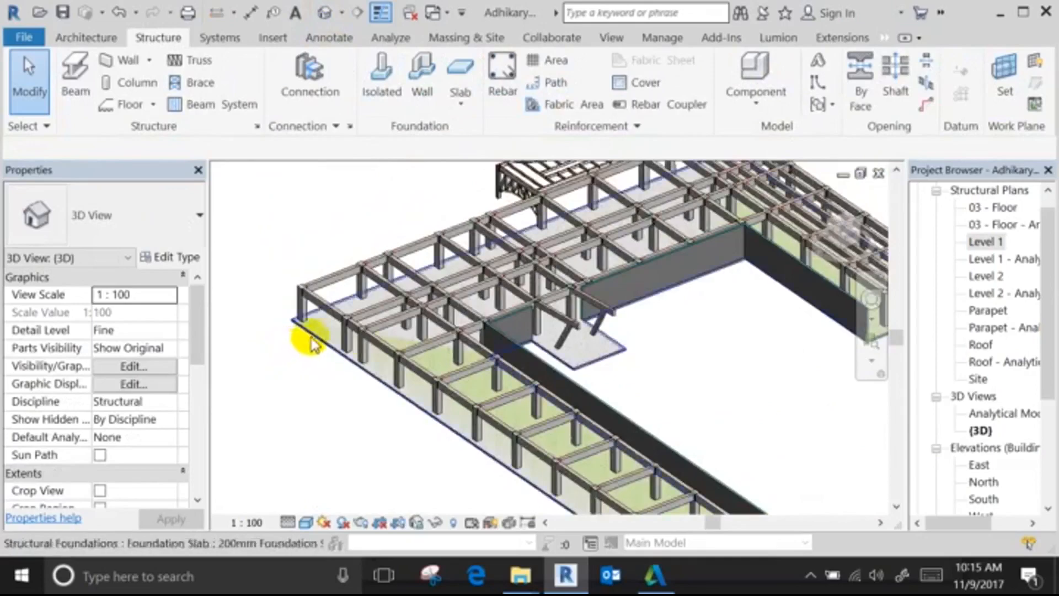
double_click(999, 241)
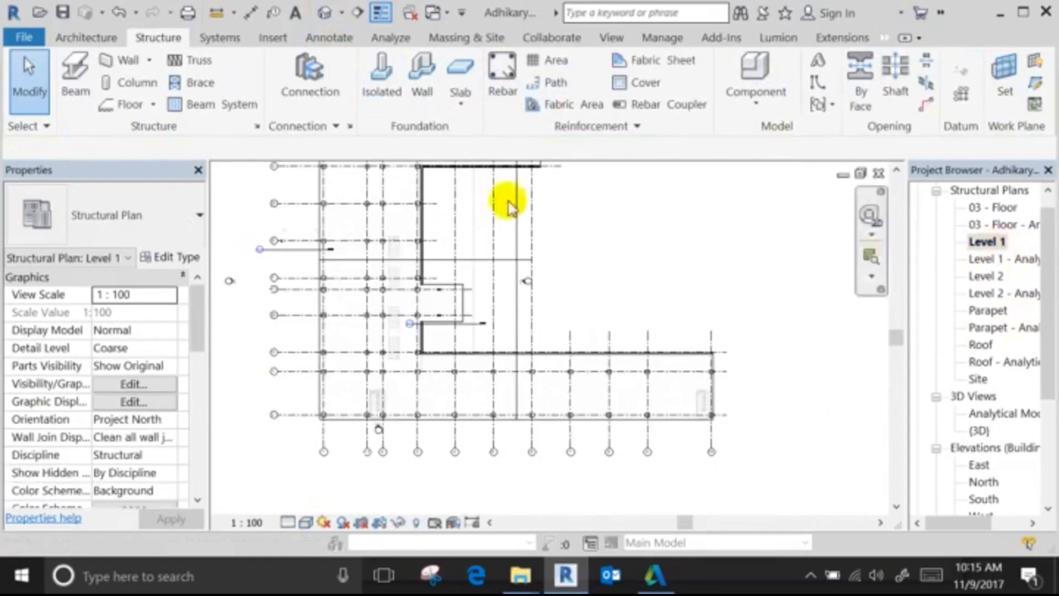
left_click(326, 12)
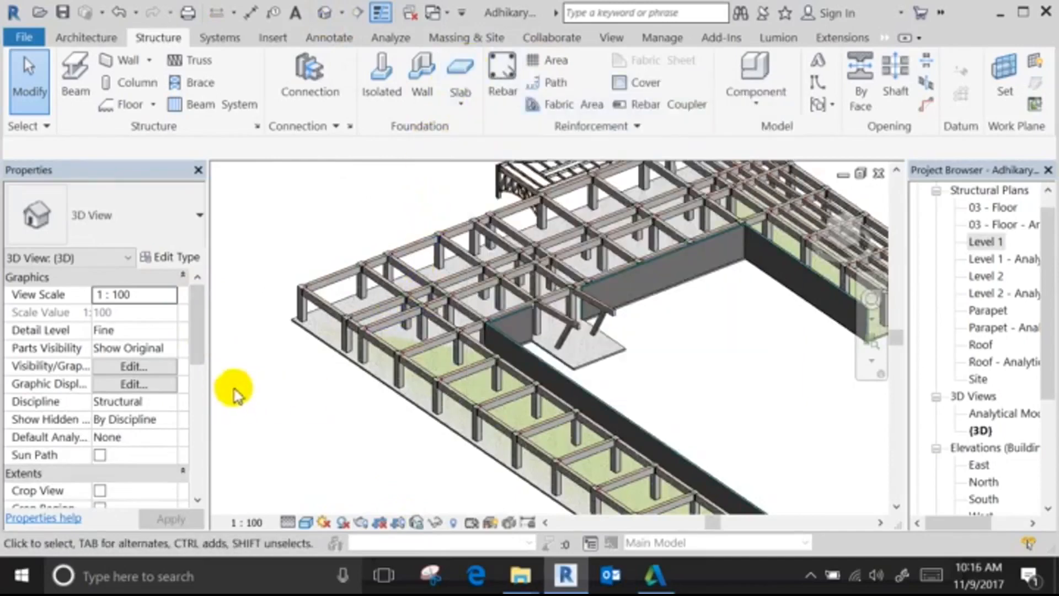
middle_click_drag(284, 378, 213, 435)
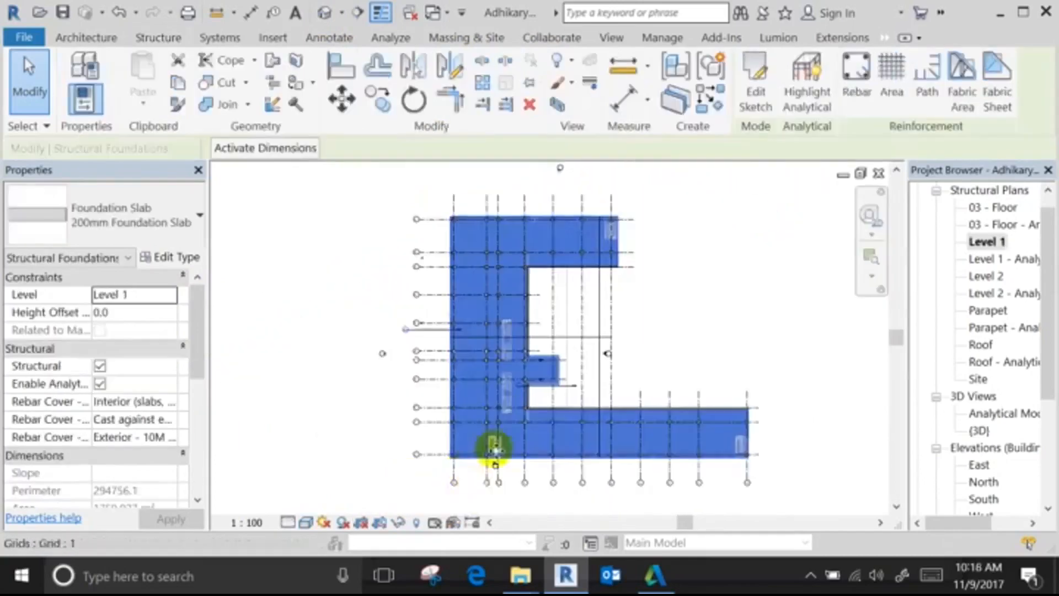
Edit the foundation slab's boundary to cut a rectangular opening about 3000 by 4000 mm between grids 6 and 7 in the lower wing.
scroll(488, 449, "up", 3)
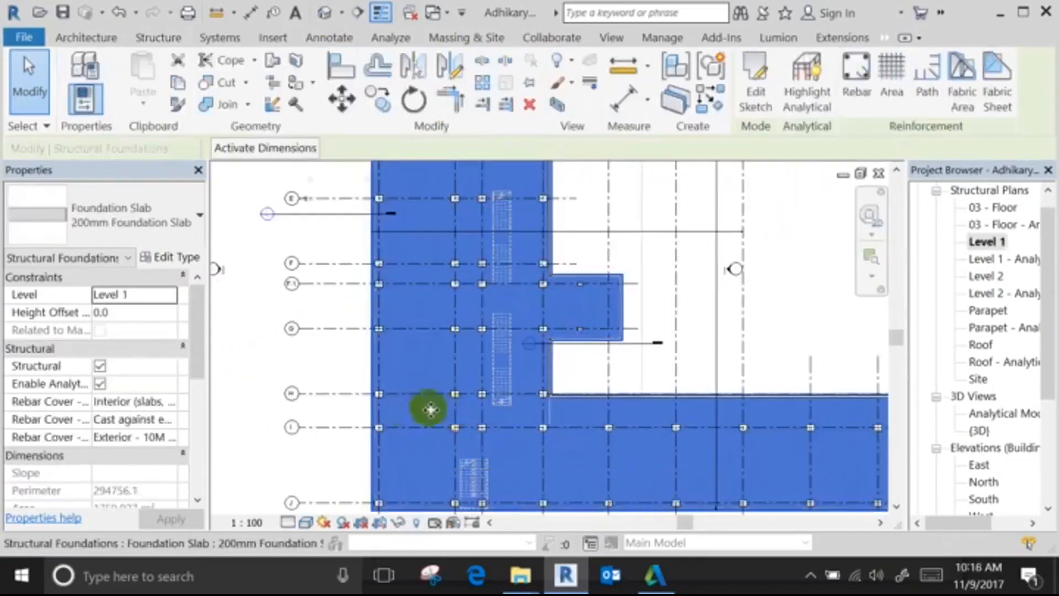
left_click(745, 114)
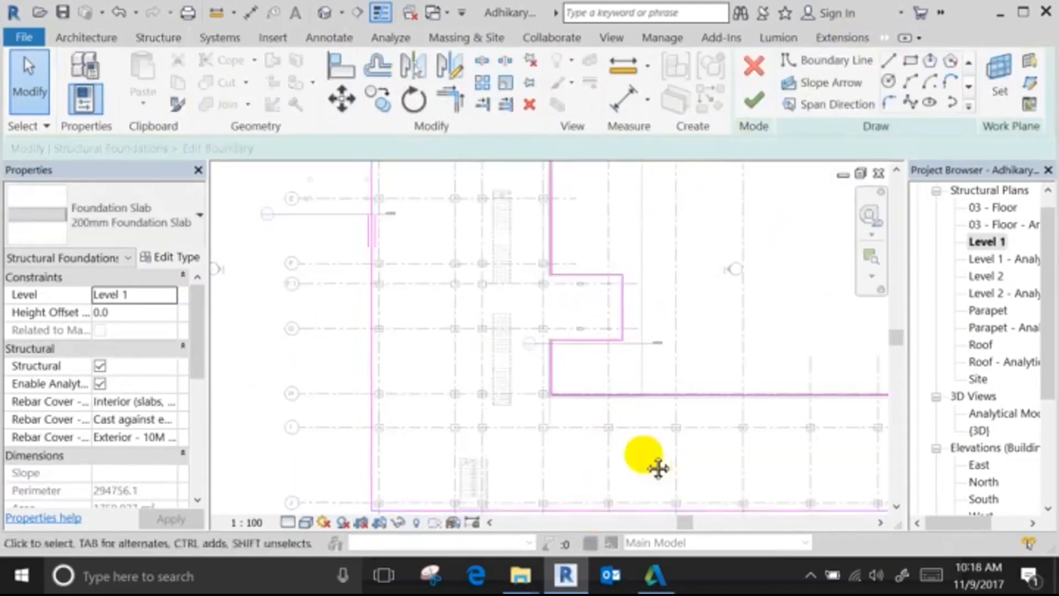
middle_click_drag(638, 465, 585, 429)
left_click(910, 59)
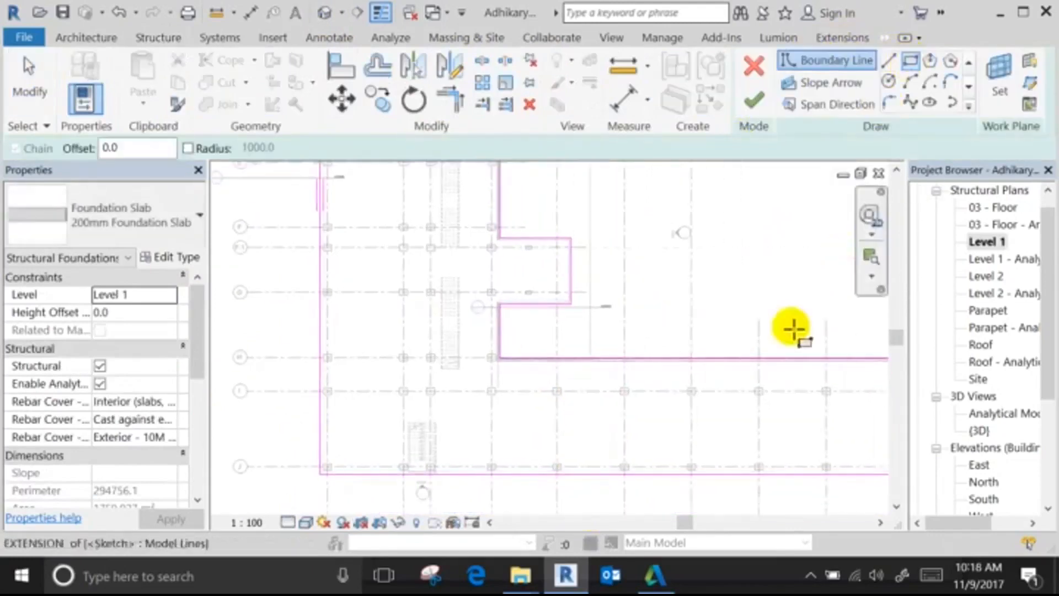
middle_click_drag(680, 432, 321, 347)
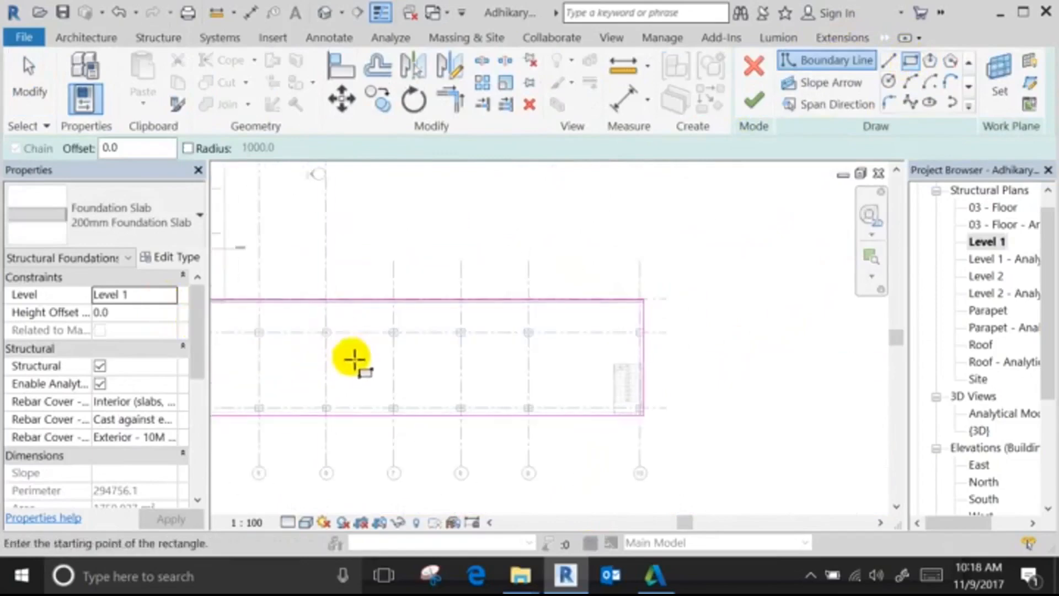
left_click(356, 367)
left_click(378, 392)
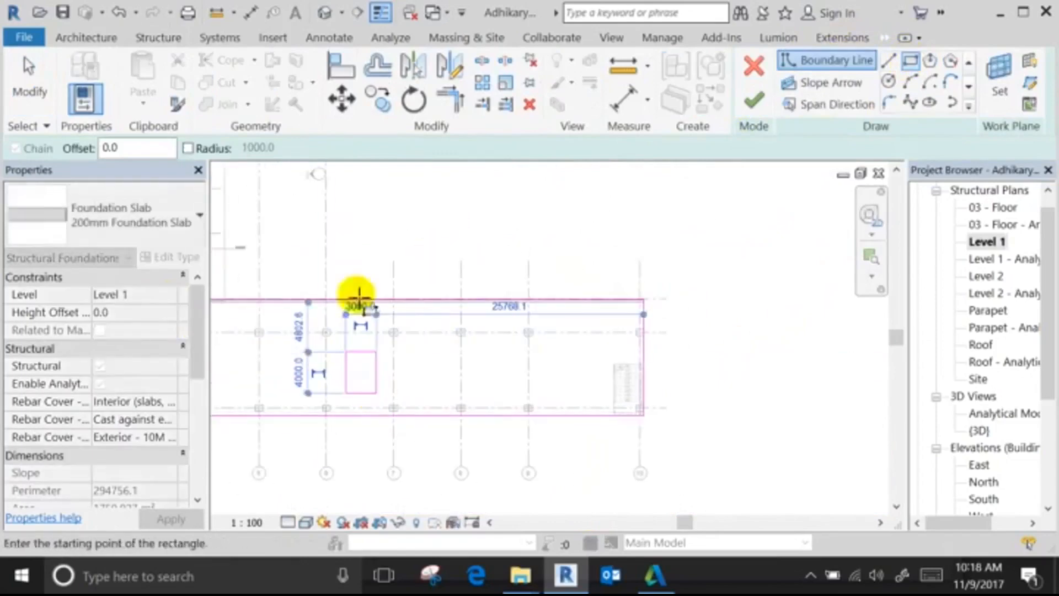
left_click(753, 99)
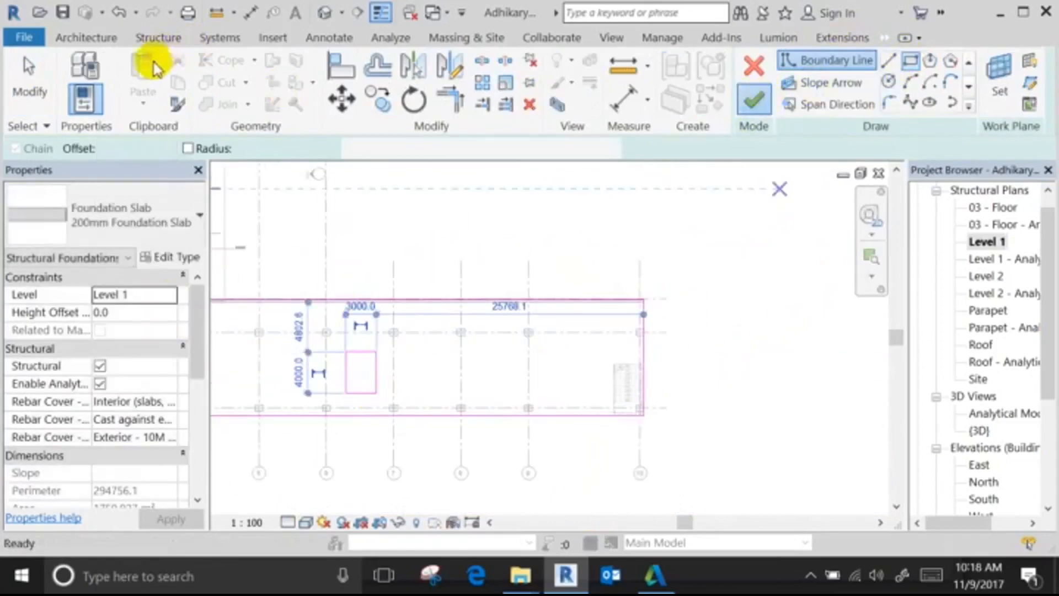
left_click(158, 37)
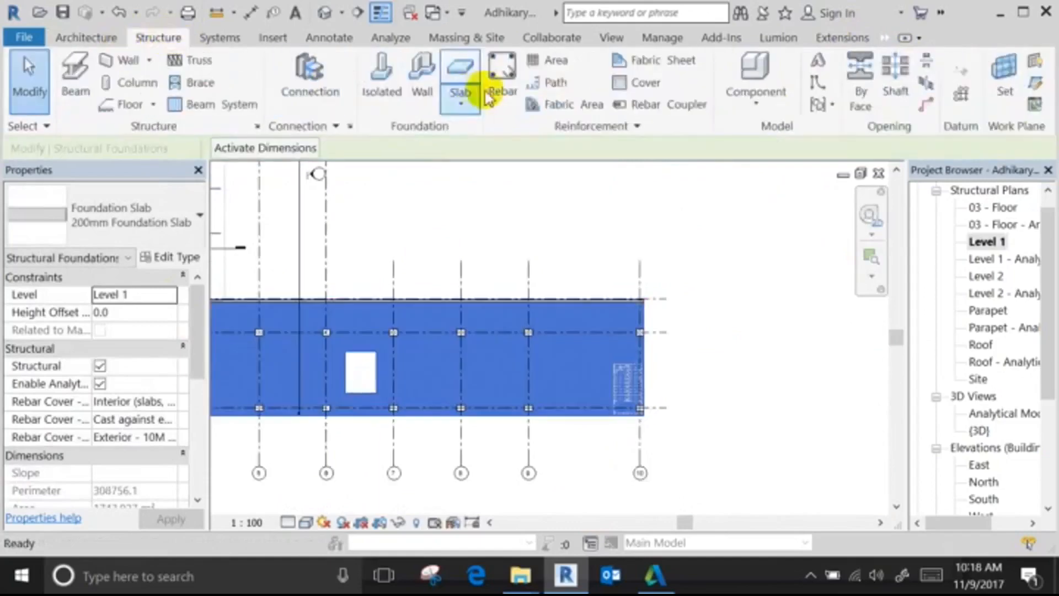
left_click(472, 73)
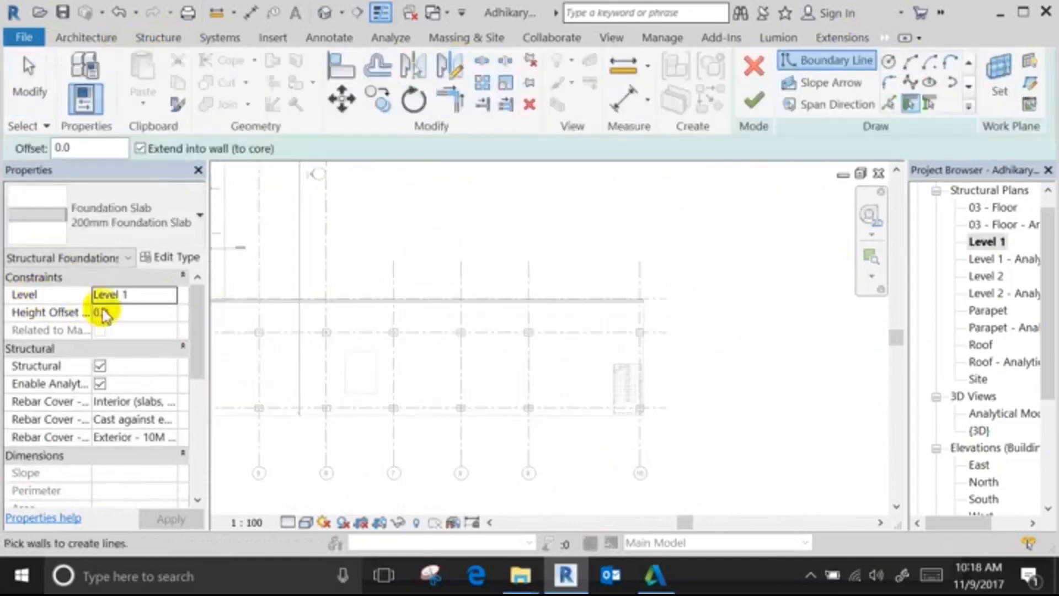
left_click(128, 311)
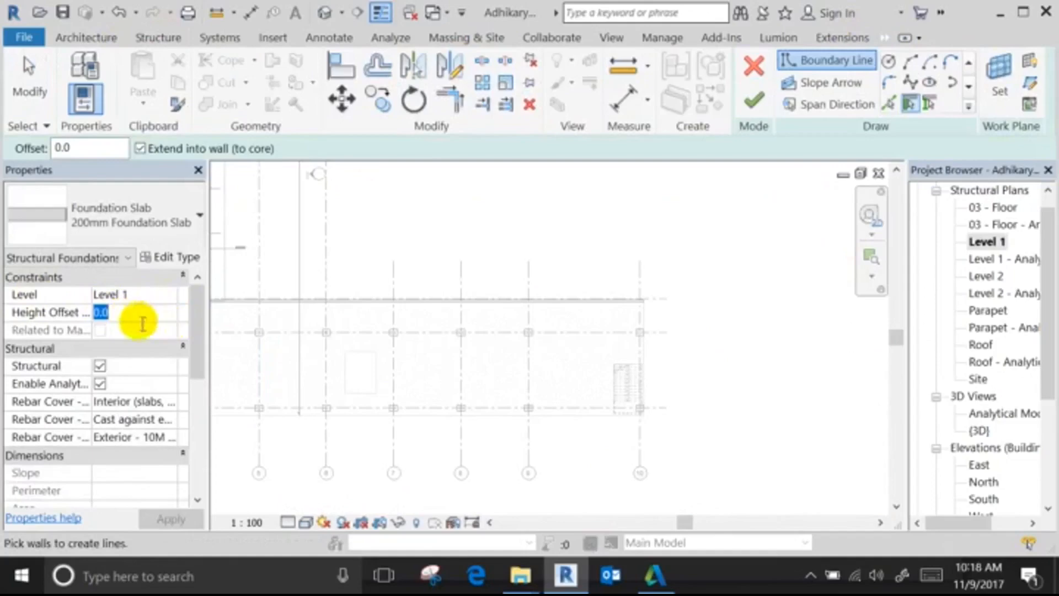
left_click(142, 312)
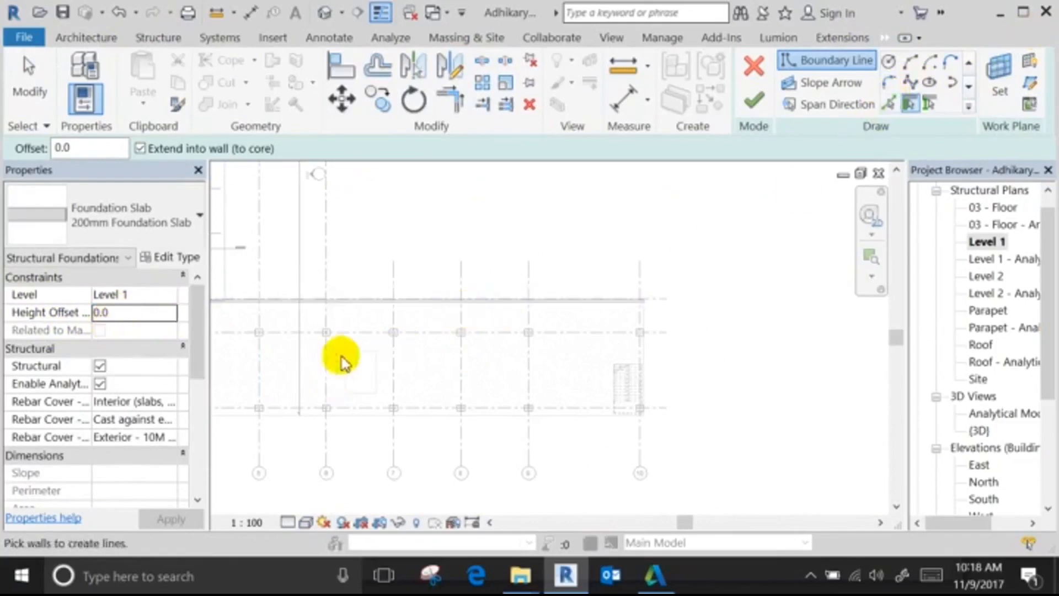
double_click(129, 313)
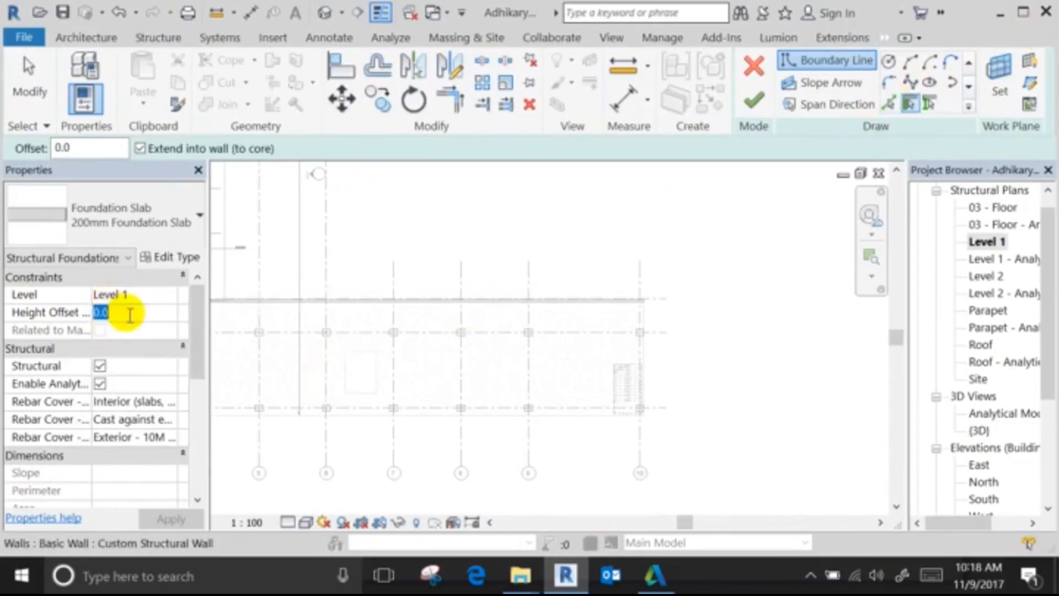
type("-100")
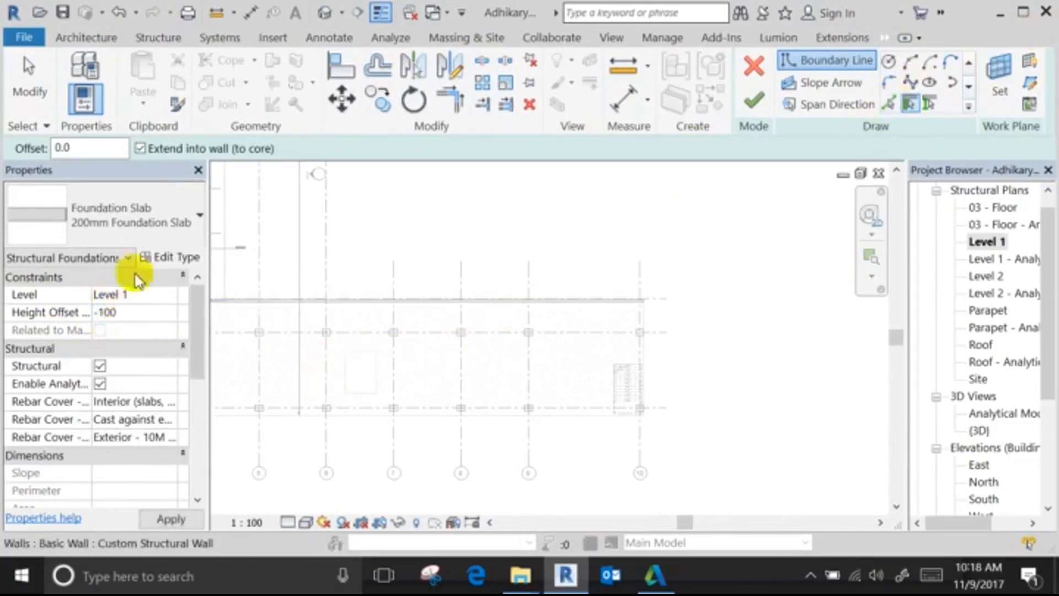
key("Return")
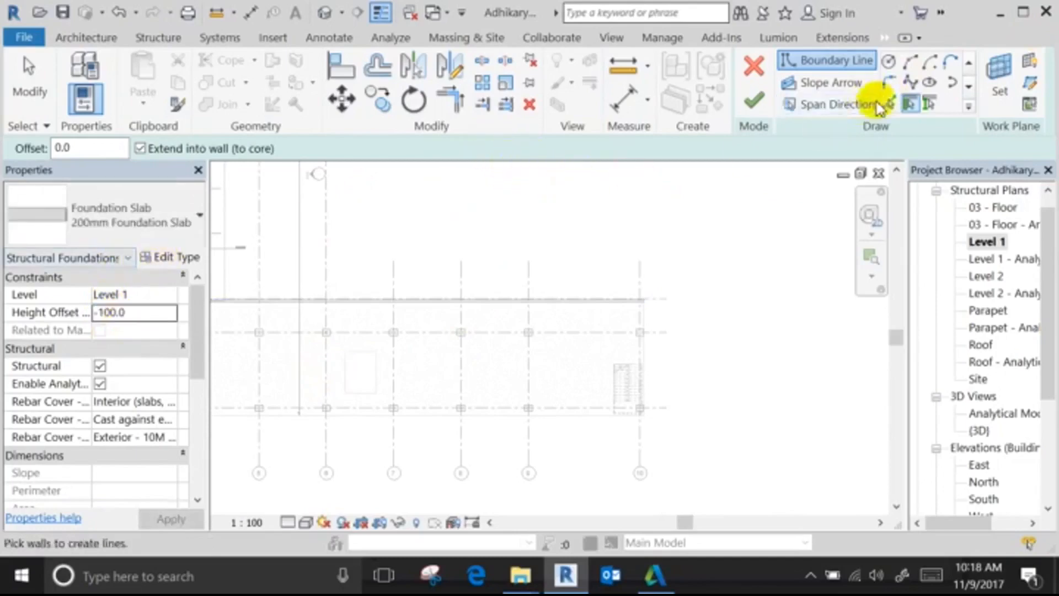
left_click(755, 66)
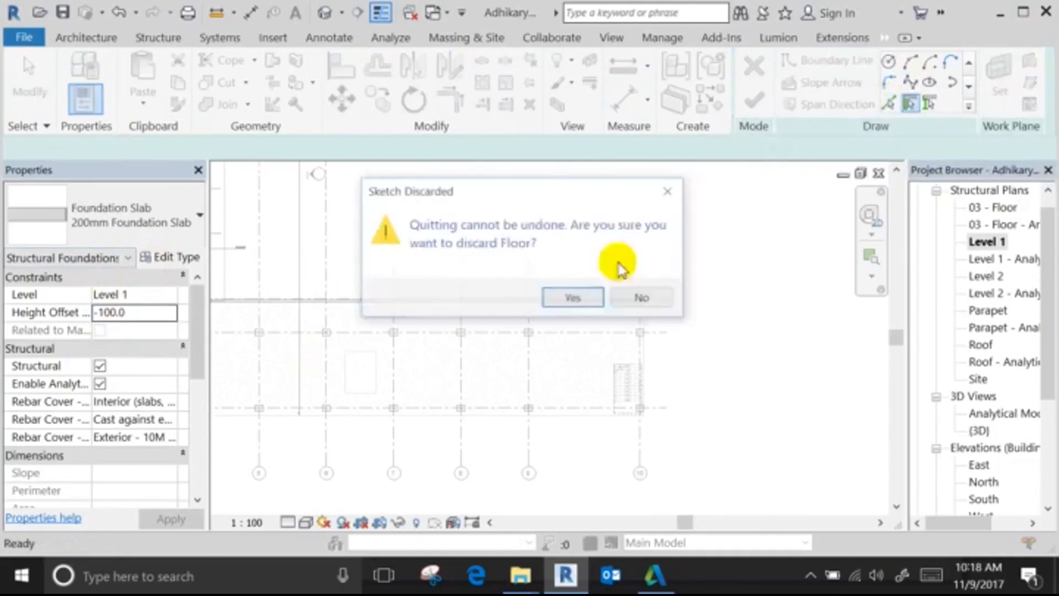
left_click(552, 296)
Undo the rectangular opening in the foundation slab and discard the reopened boundary sketch.
left_click(611, 381)
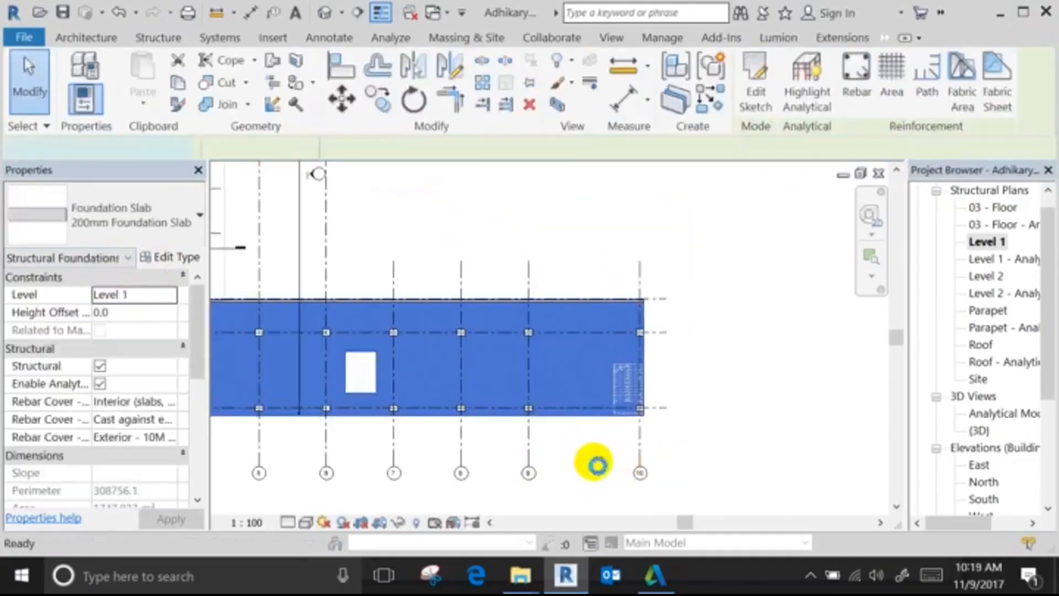
double_click(650, 287)
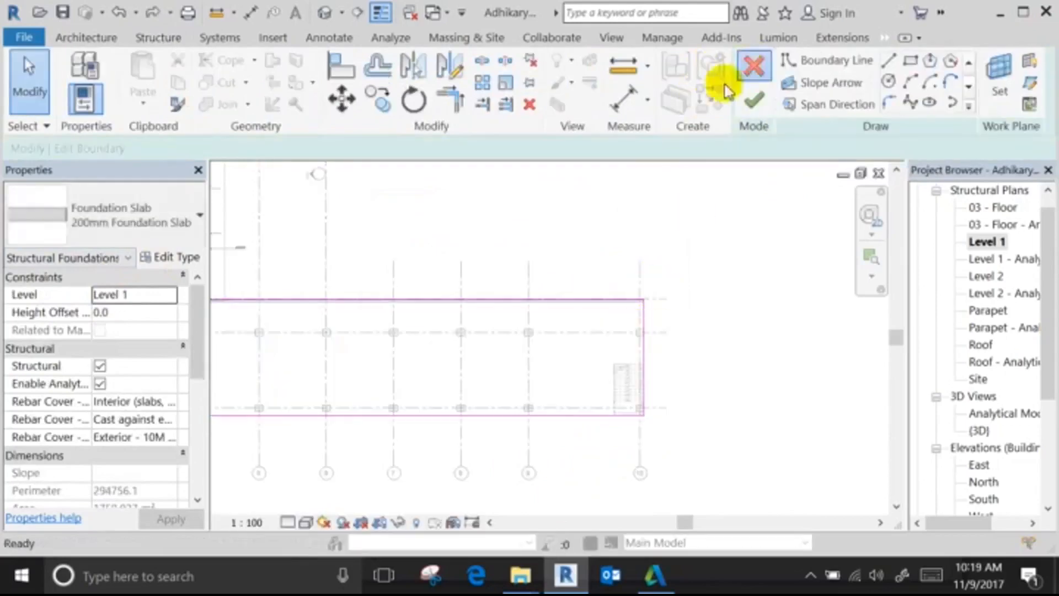
left_click(754, 67)
left_click(578, 300)
left_click(518, 356)
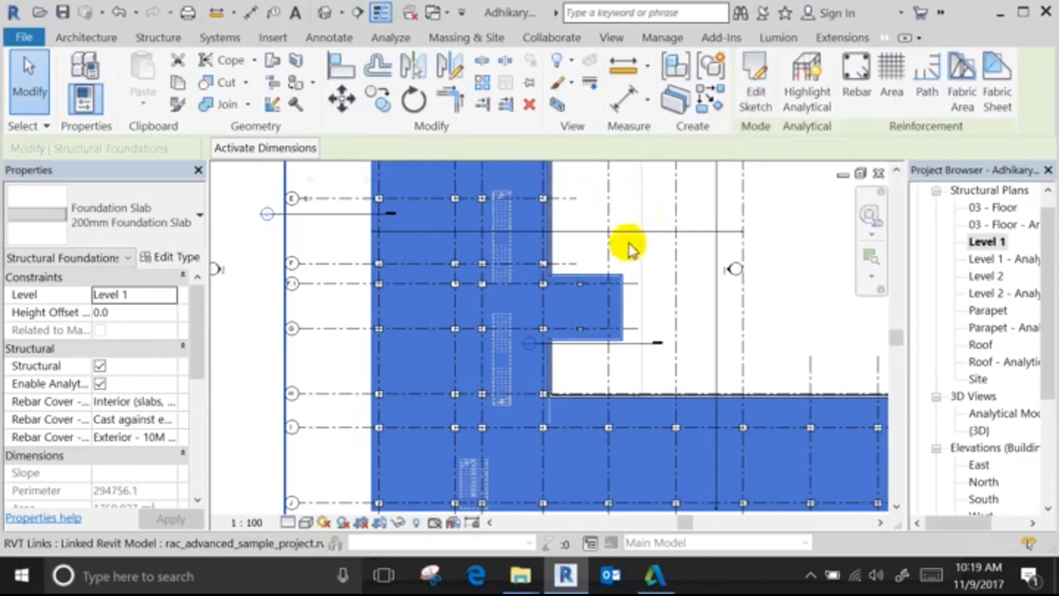
Edit the foundation slab's boundary to cut a rectangular opening about 3500 by 3900 mm between grids 7 and 8 in the lower wing.
scroll(532, 406, "down", 2)
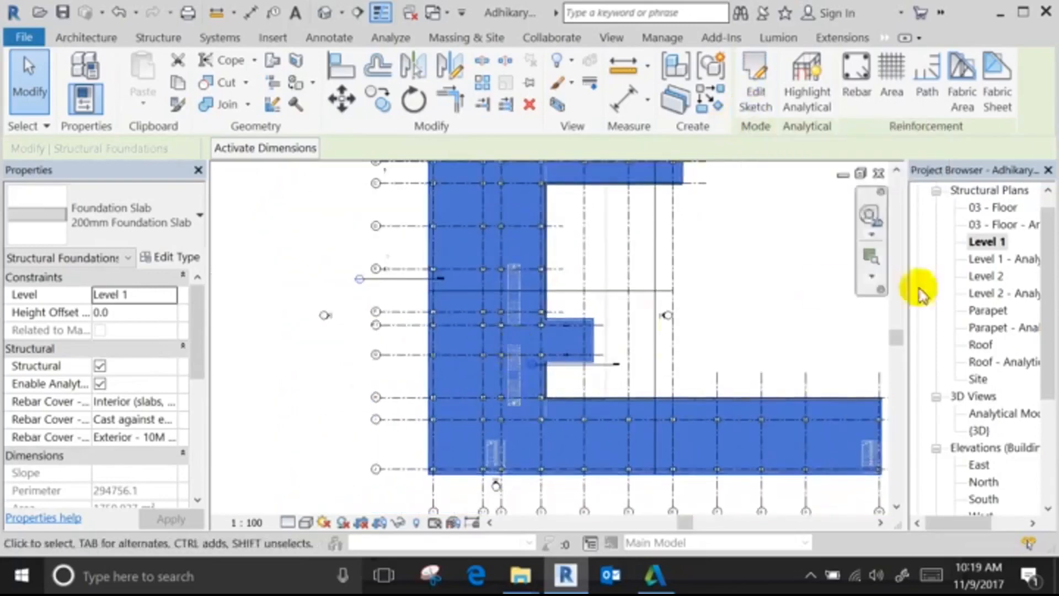
left_click(751, 70)
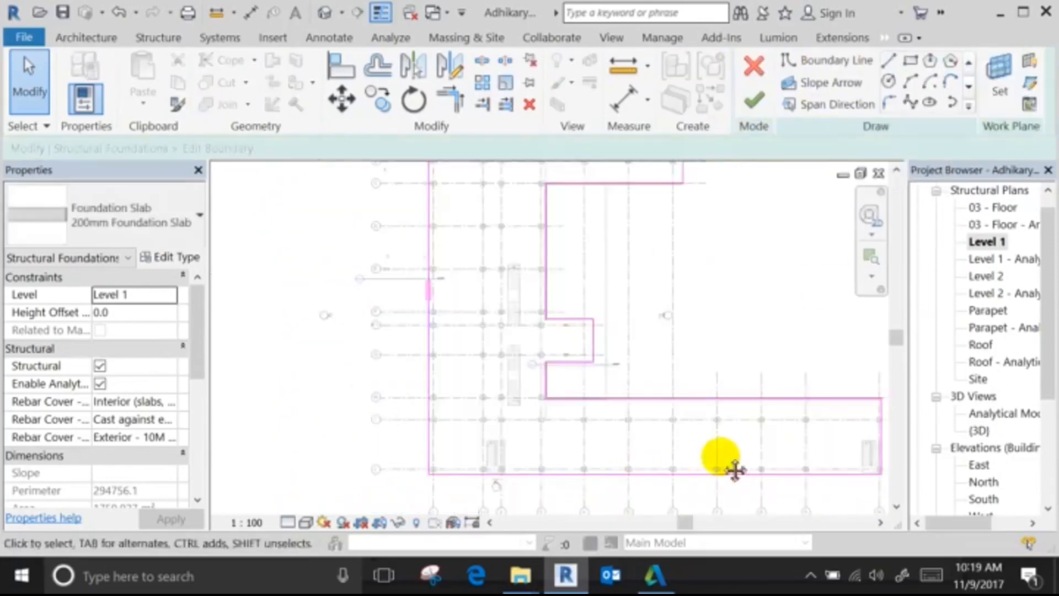
middle_click_drag(735, 468, 631, 451)
scroll(481, 484, "down", 1)
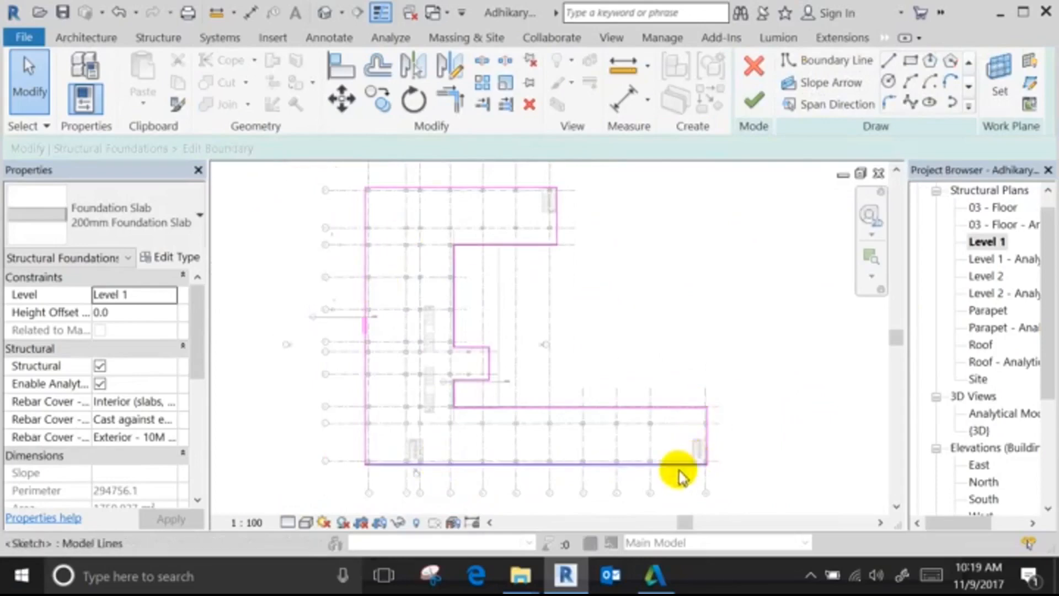
left_click(918, 63)
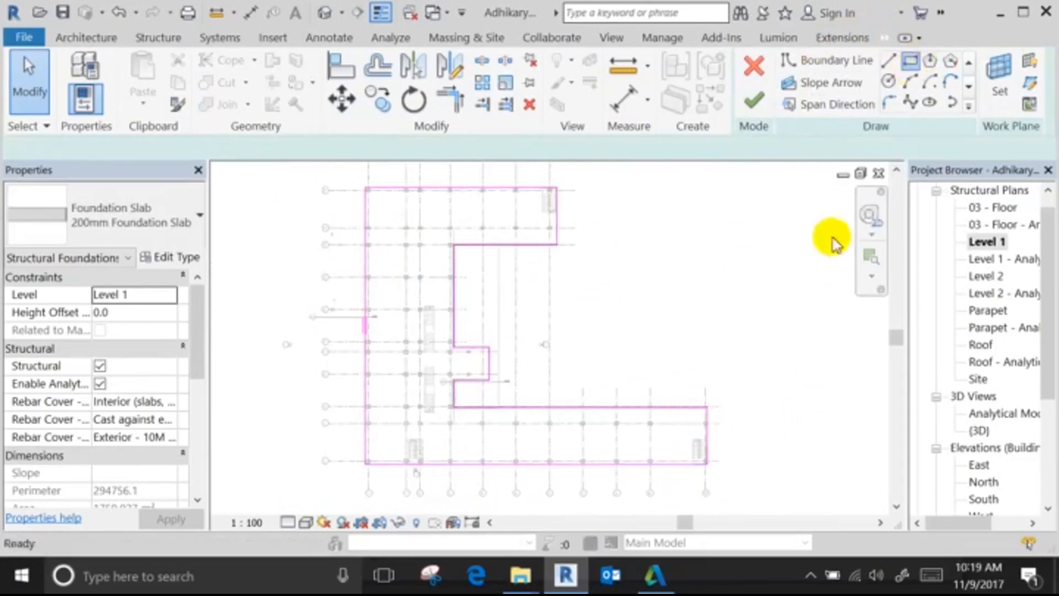
scroll(643, 480, "up", 3)
scroll(539, 414, "up", 2)
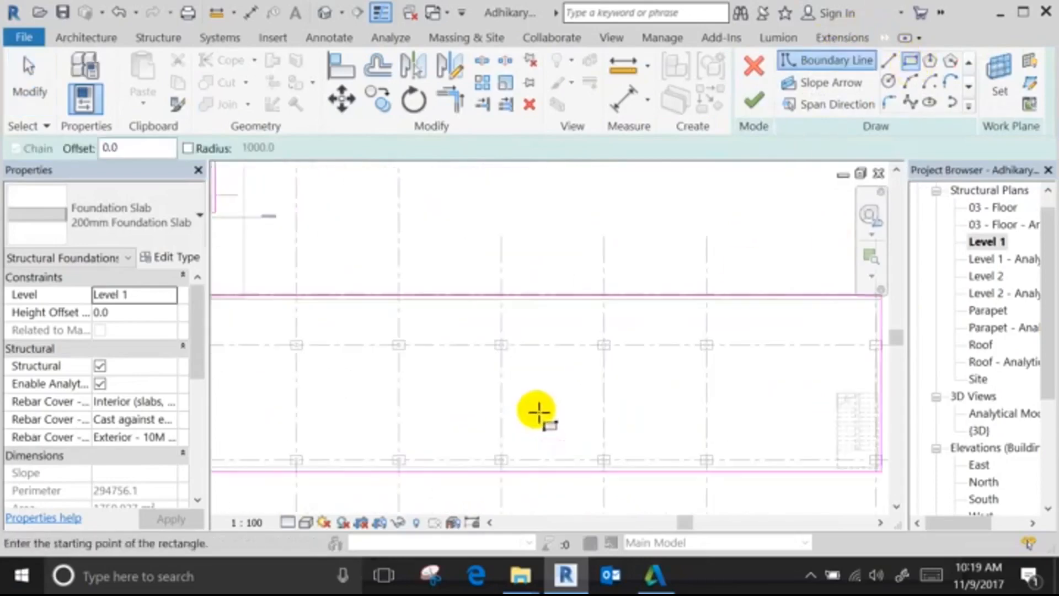
left_click(527, 374)
left_click(583, 436)
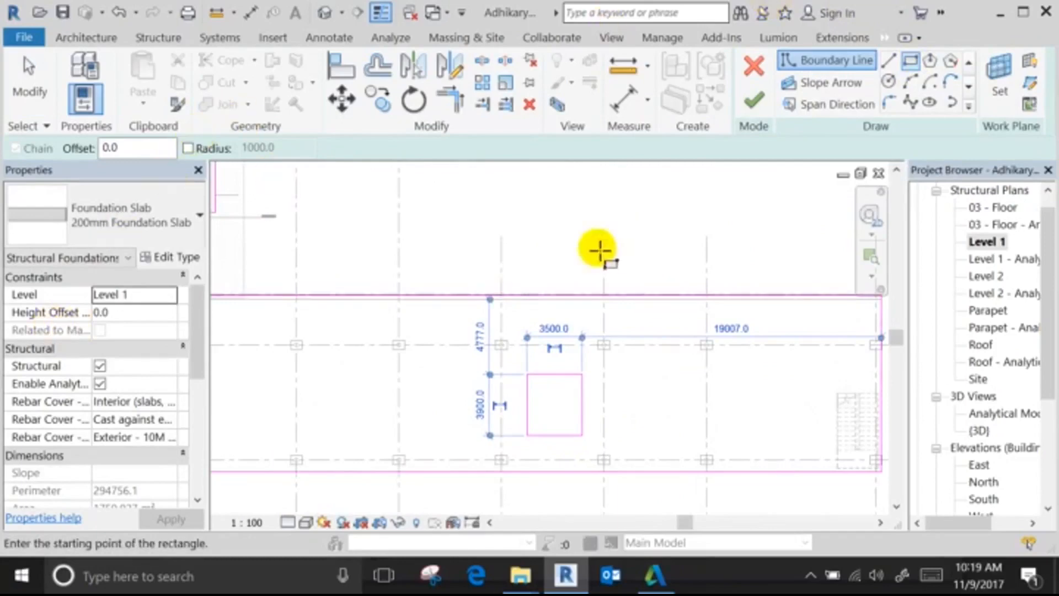
left_click(30, 77)
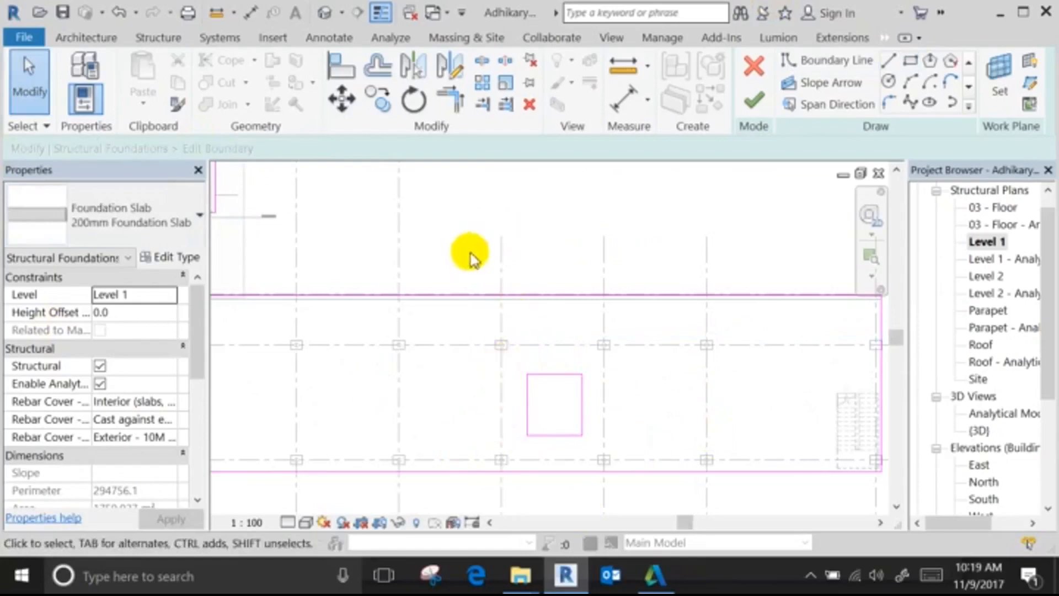
left_click(753, 99)
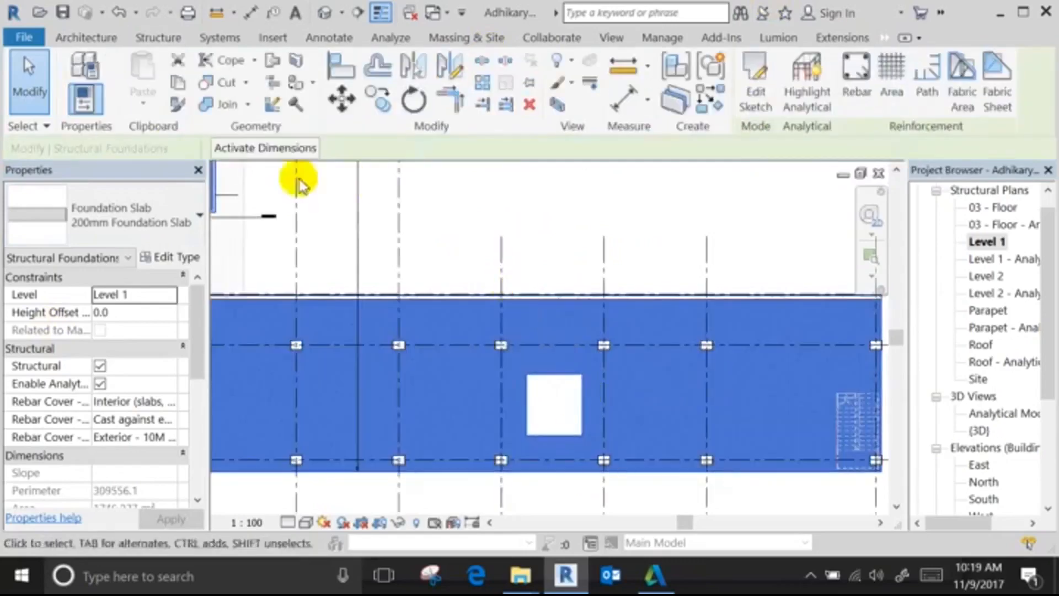
Reopen the foundation slab's boundary sketch to check the rectangular opening and finish the sketch.
left_click(158, 37)
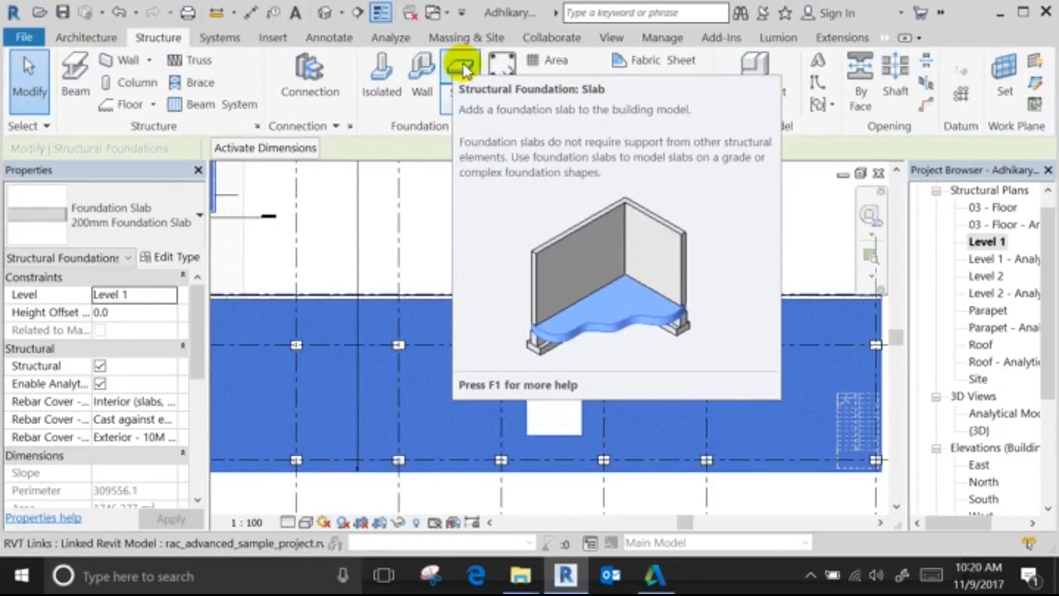
key("Escape")
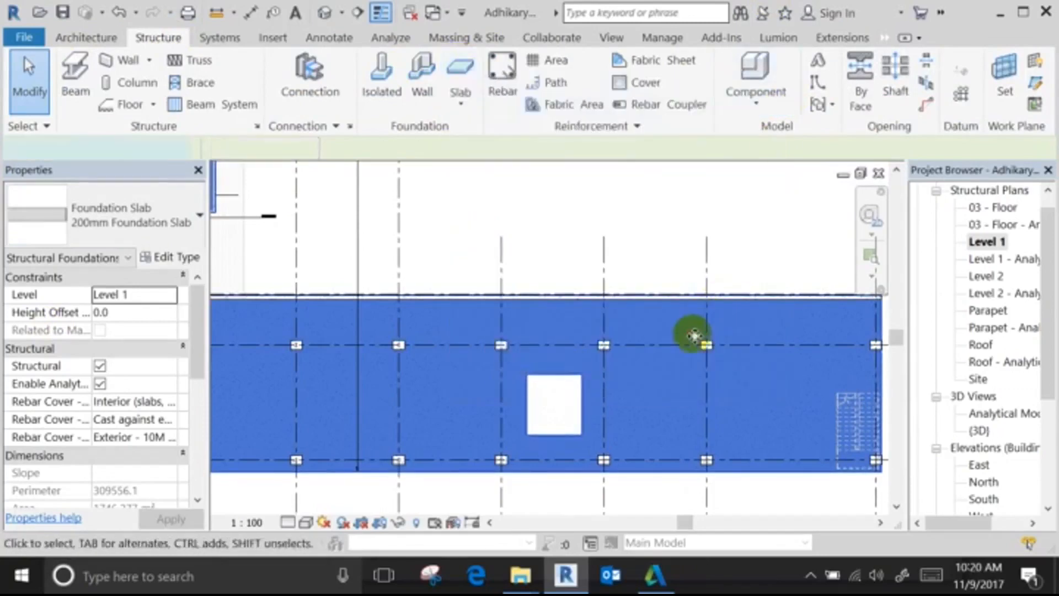
double_click(694, 336)
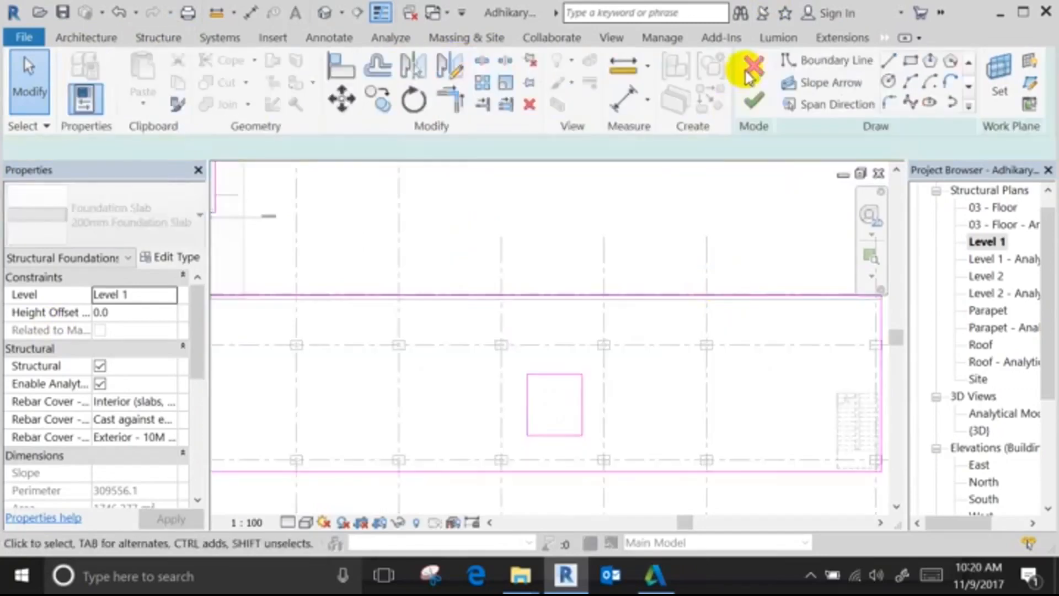
left_click(752, 102)
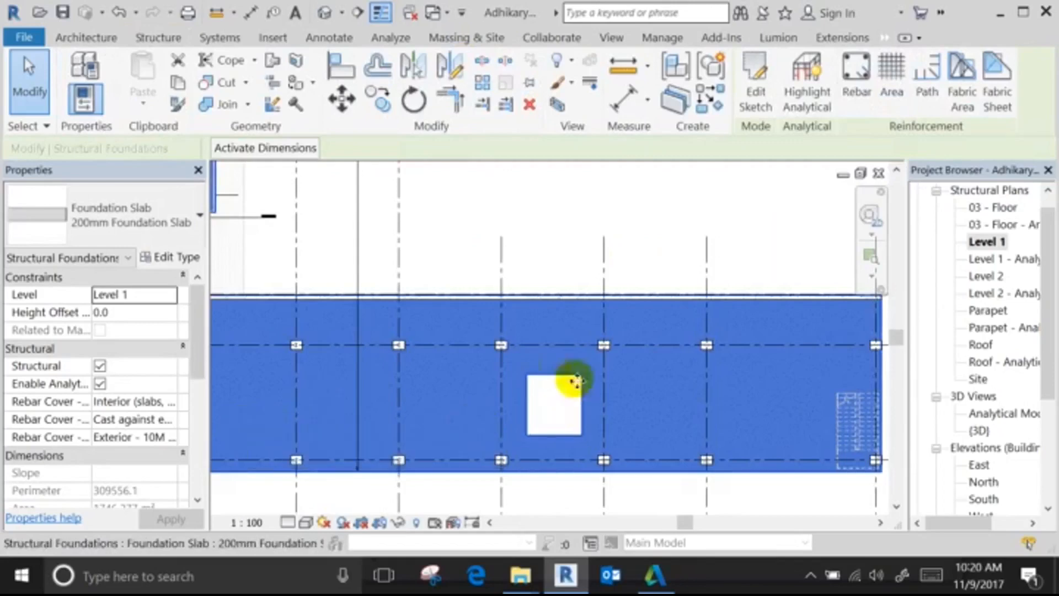
left_click(150, 36)
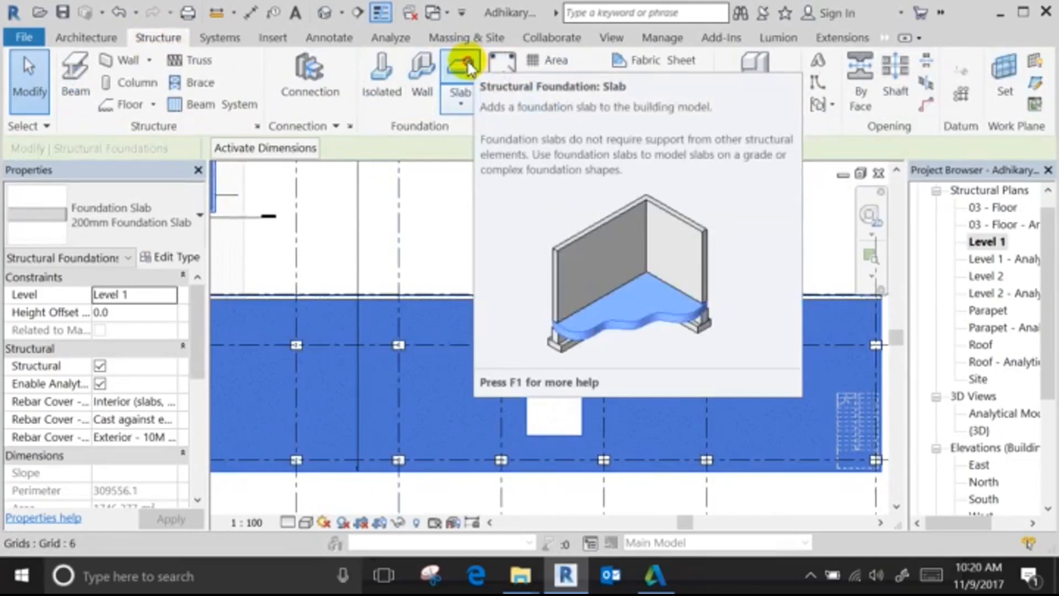
left_click(466, 66)
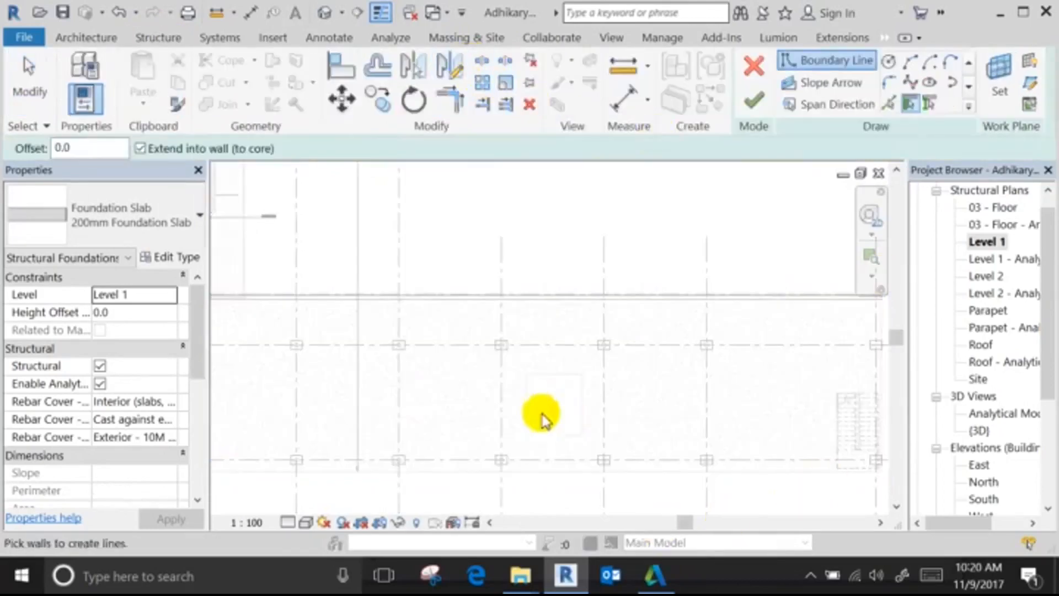
scroll(540, 446, "up", 3)
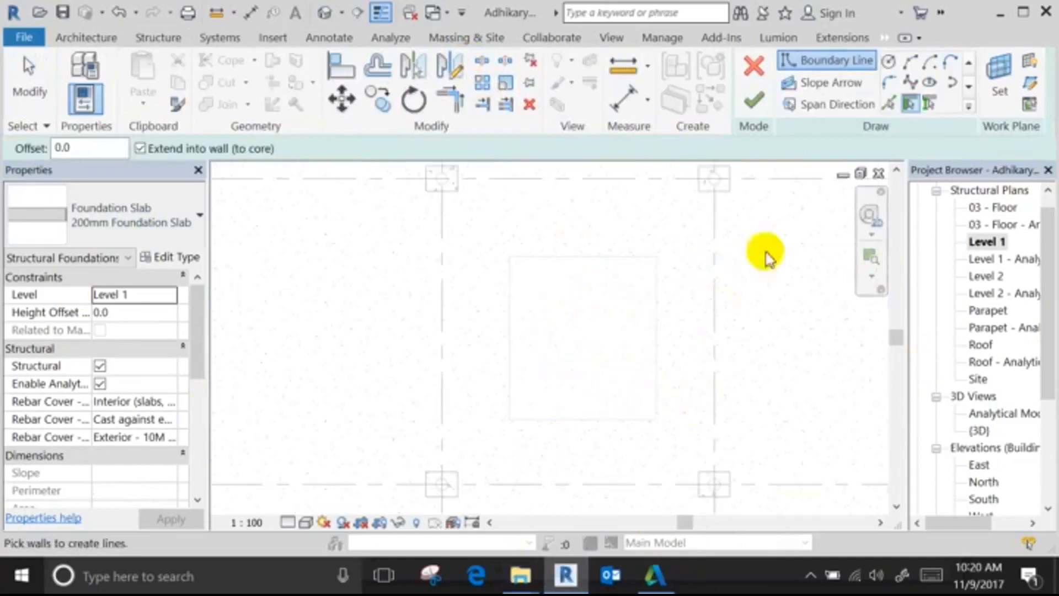
left_click(889, 104)
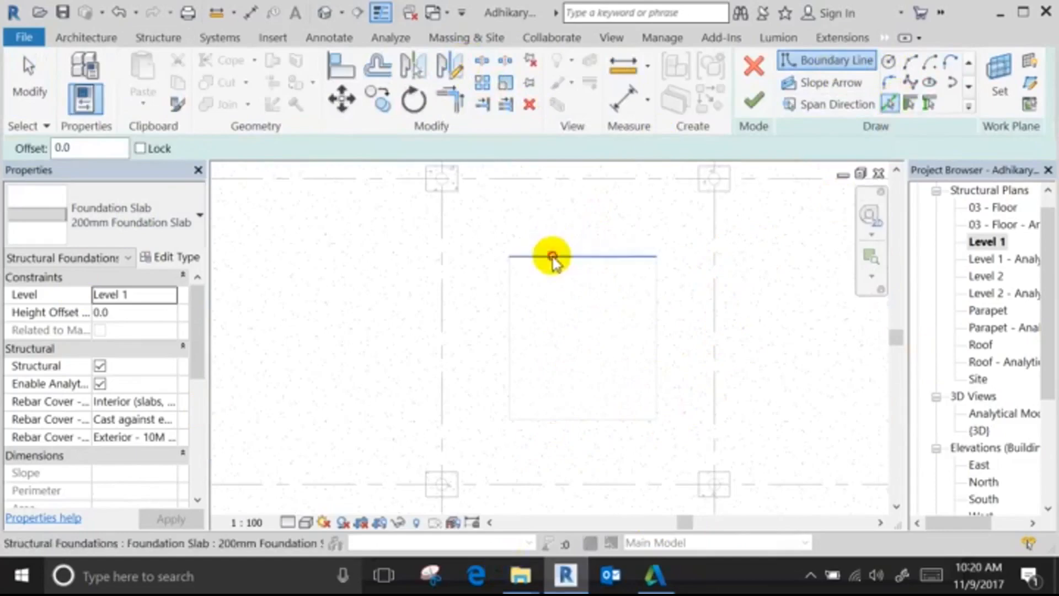
left_click(550, 255)
left_click(508, 331)
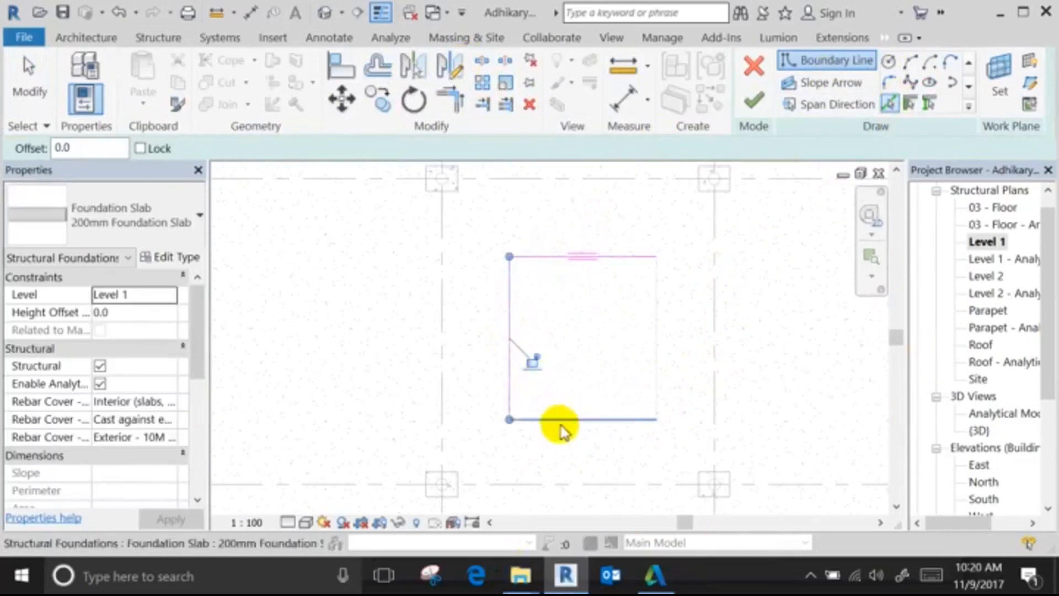
left_click(557, 424)
left_click(657, 353)
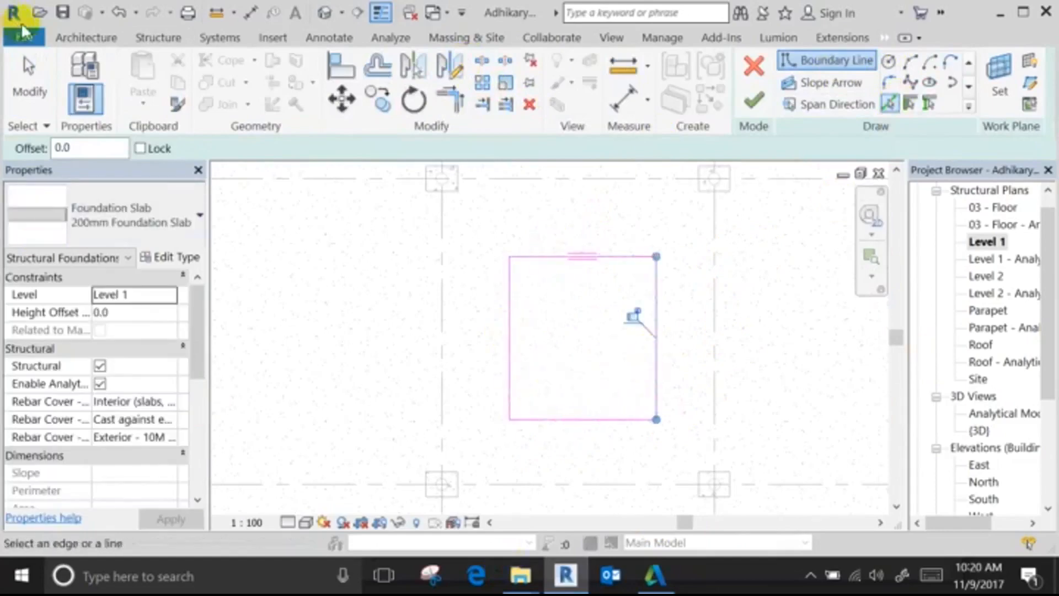
key("Escape")
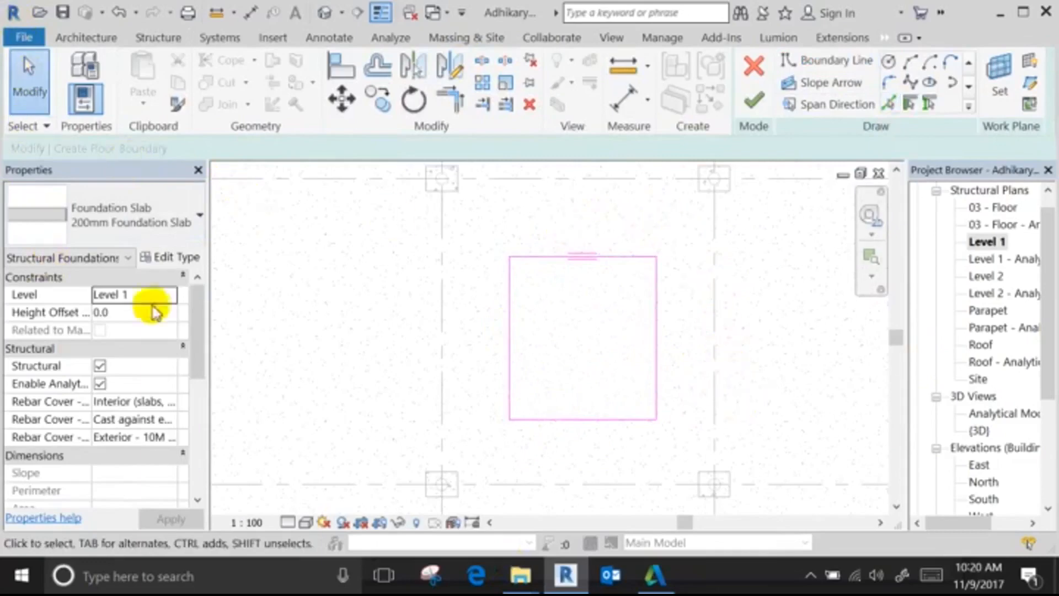
left_click(155, 313)
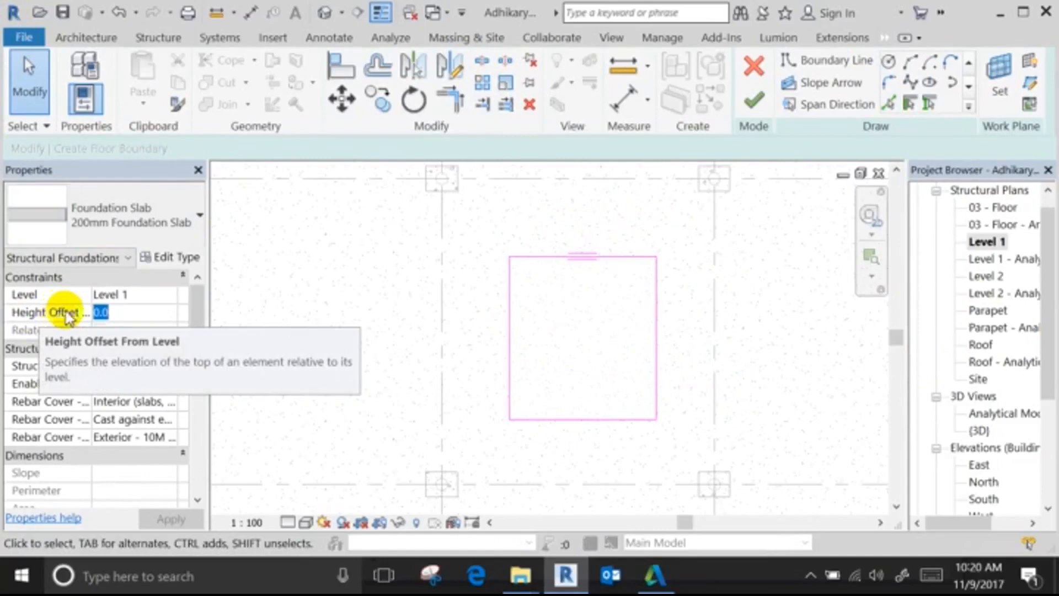
left_click(148, 313)
double_click(150, 313)
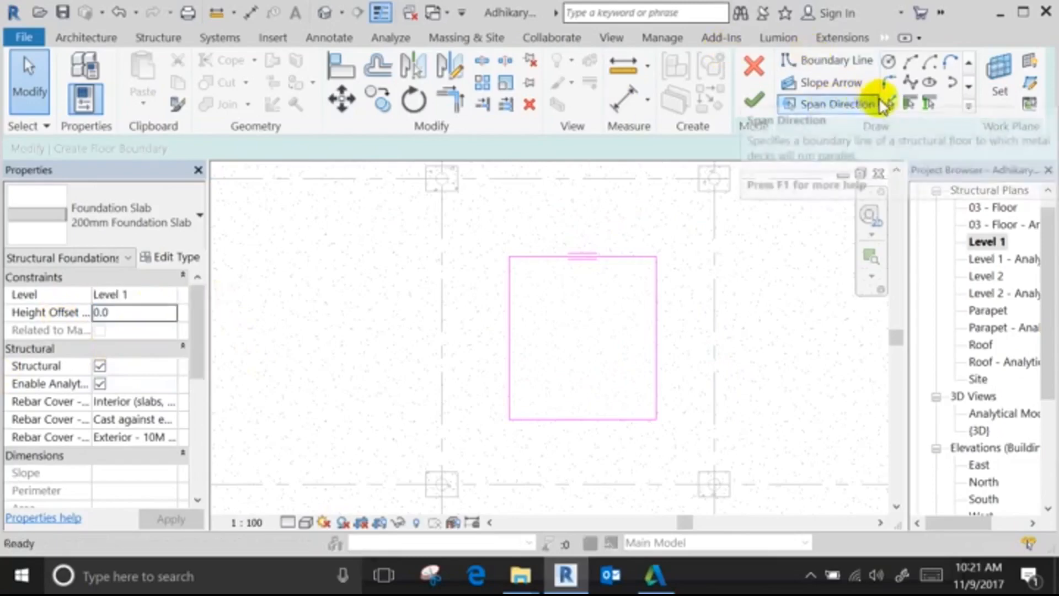
left_click(888, 104)
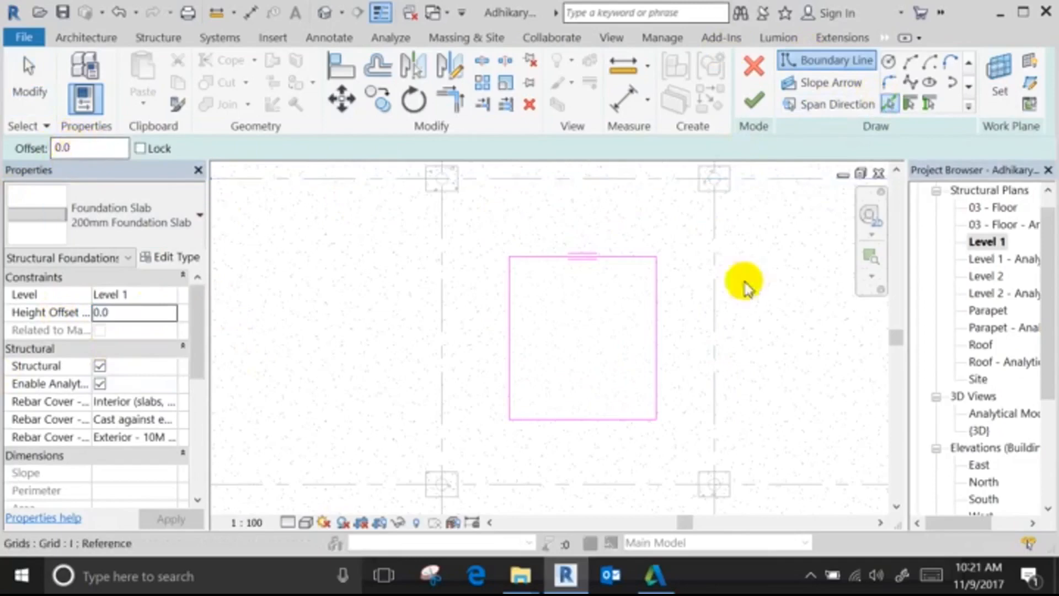
left_click(164, 316)
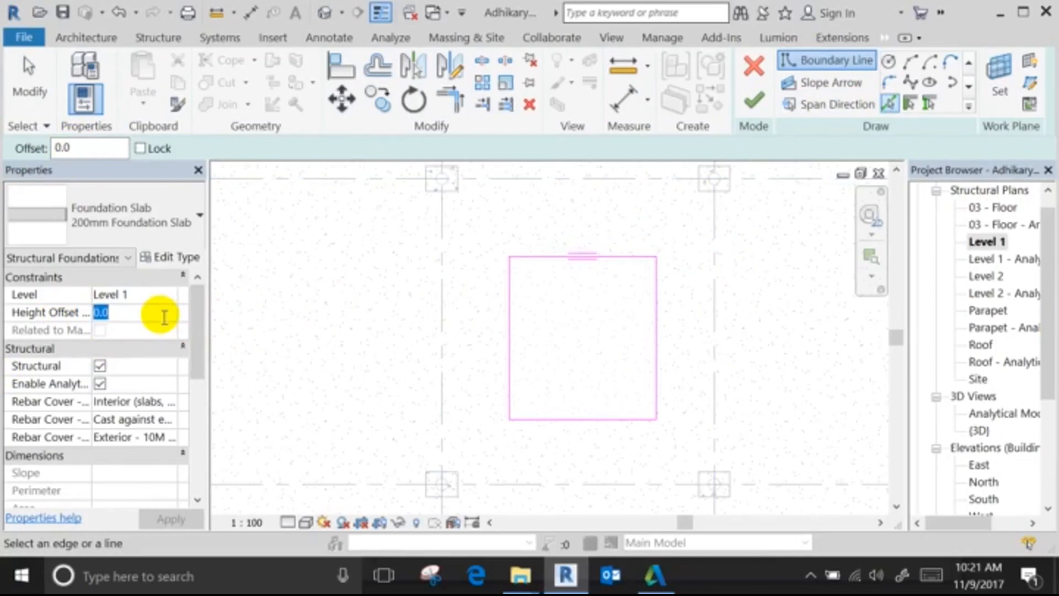
left_click(751, 66)
left_click(574, 298)
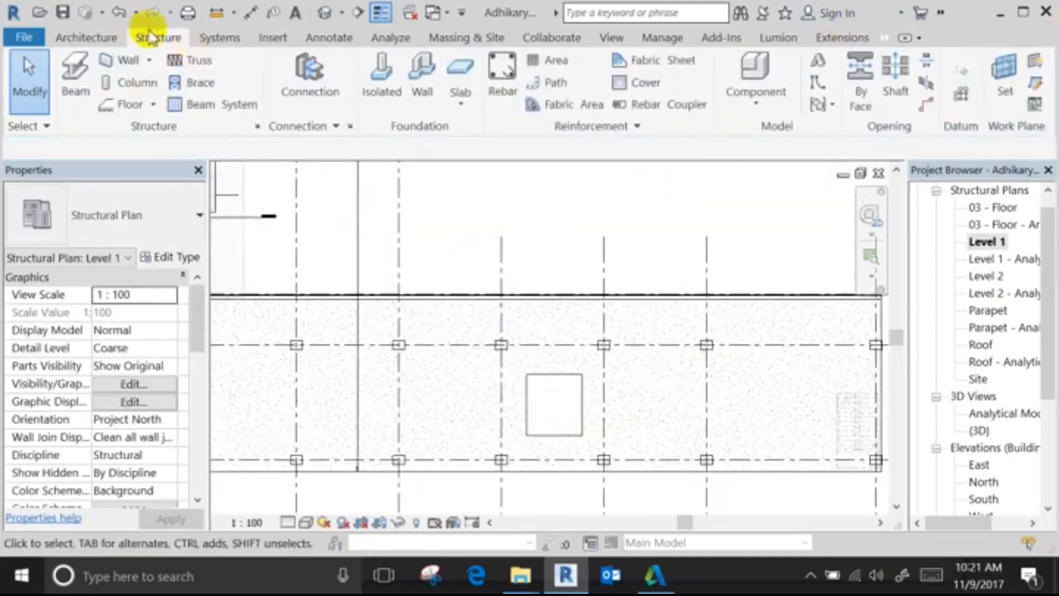
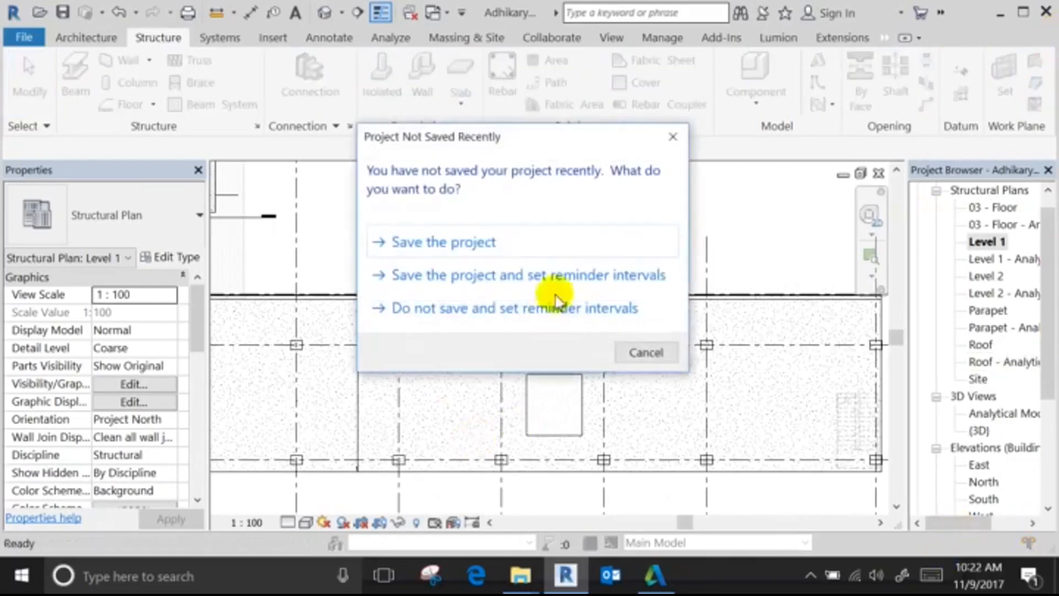
Create a 200mm foundation slab on Level 1 from the edges of the rectangular opening, with a height offset of -100.
left_click(668, 353)
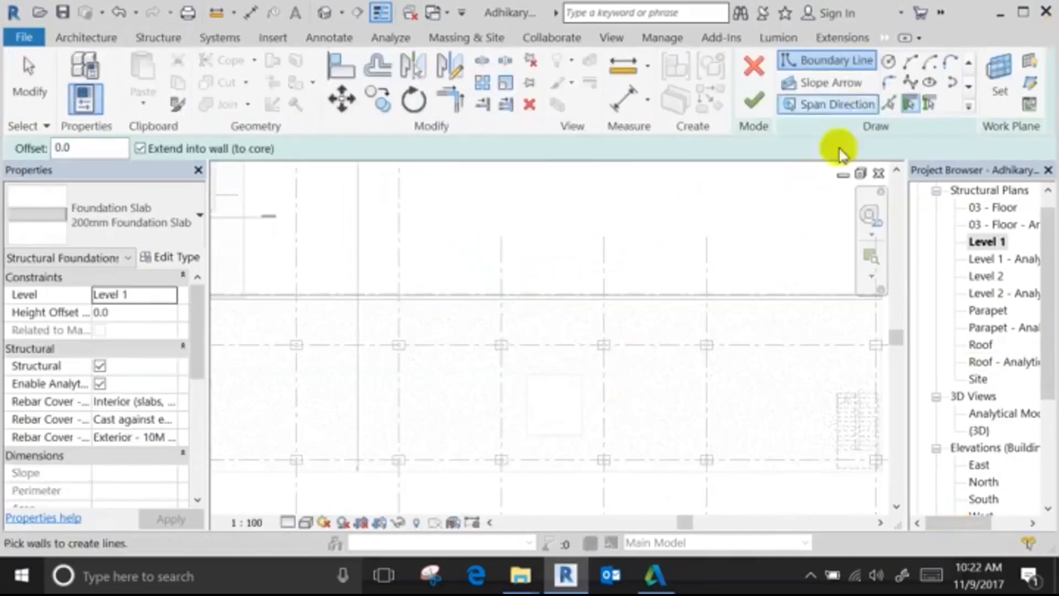
left_click(890, 103)
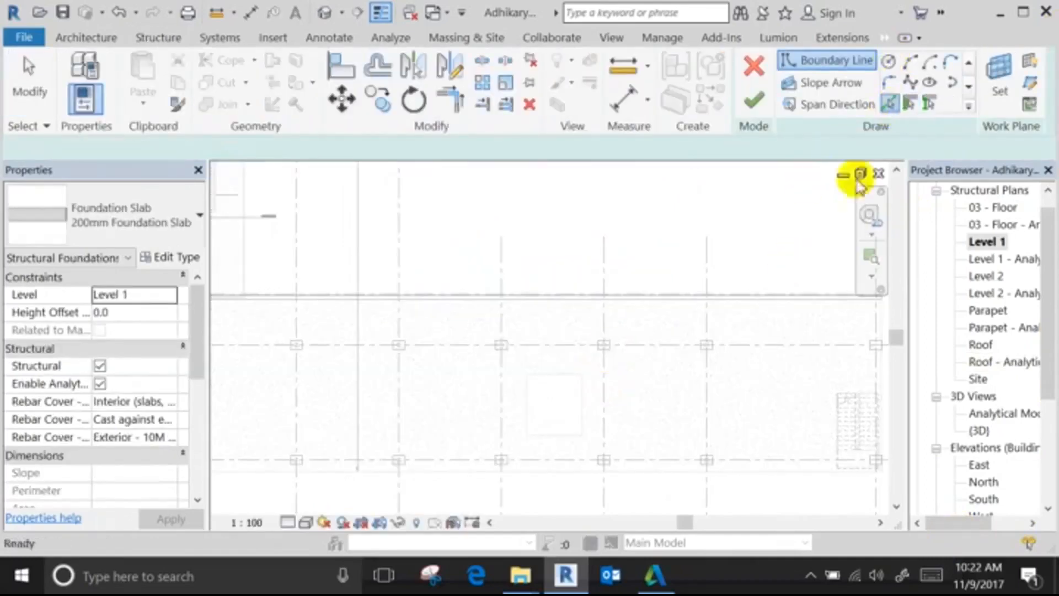
key("Tab")
left_click(587, 408)
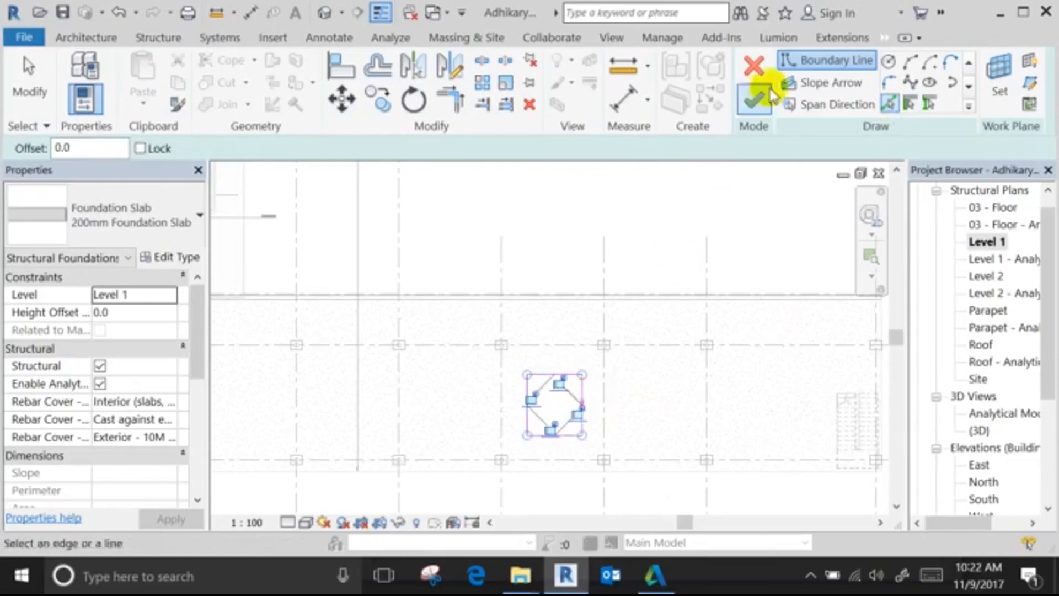
left_click(168, 313)
type("-100")
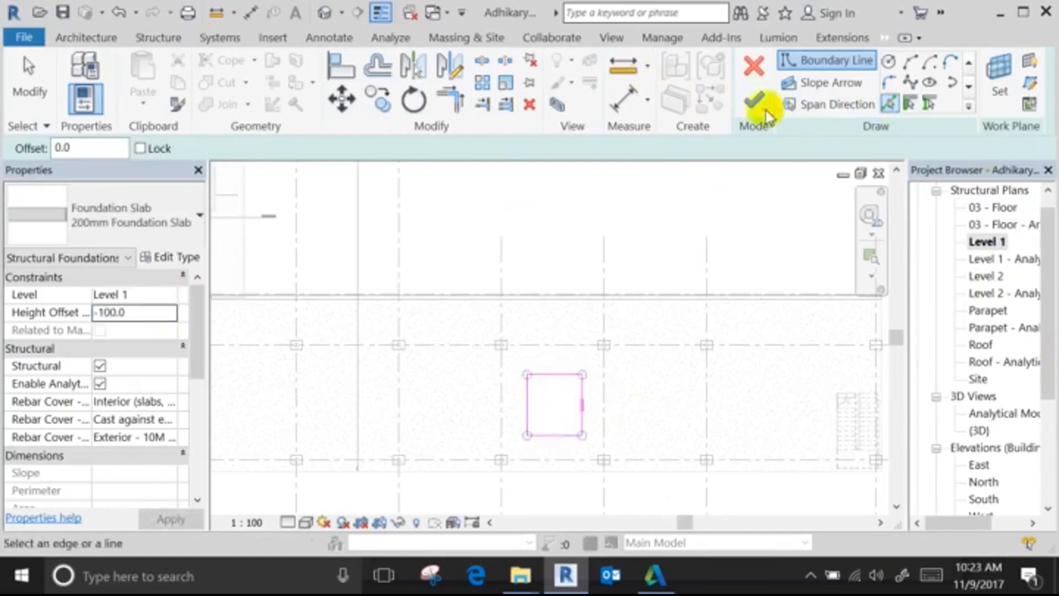
left_click(752, 98)
Inspect the lowered slab inside the foundation slab's opening in the 3D view.
left_click(326, 10)
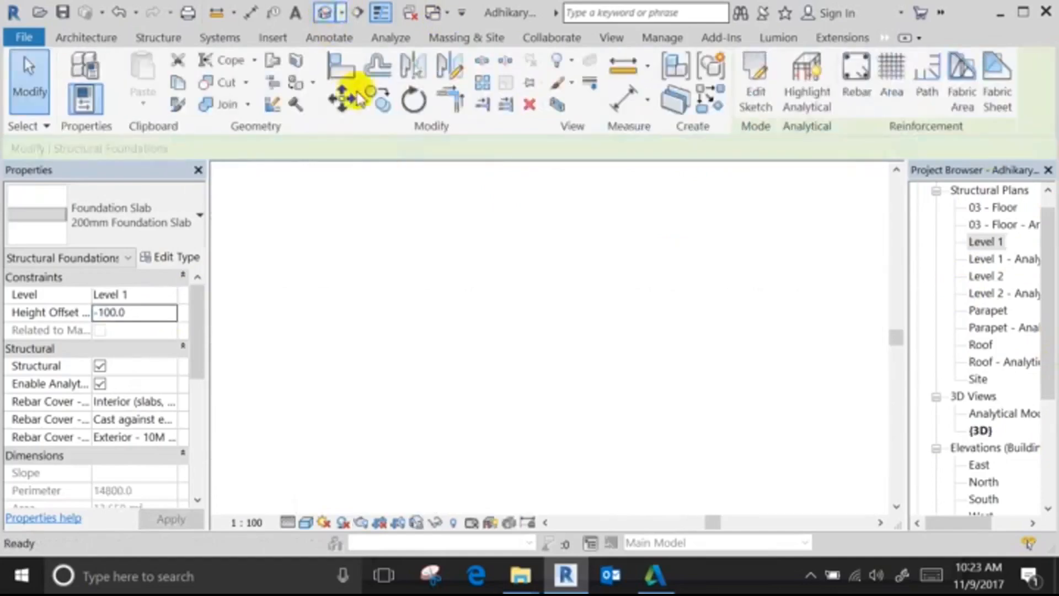
middle_click_drag(495, 300, 572, 414)
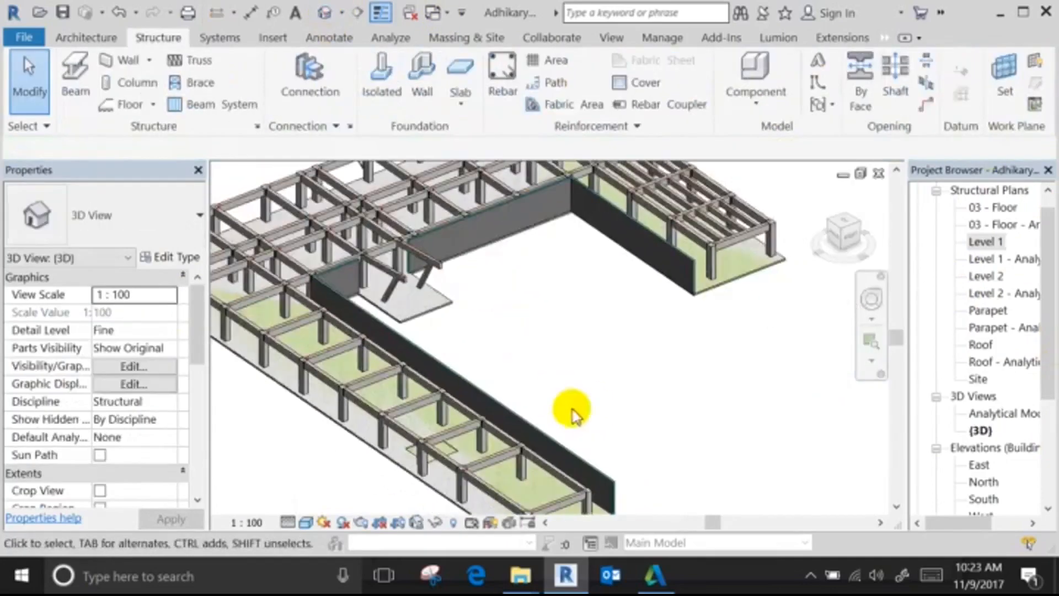
scroll(414, 490, "up", 5)
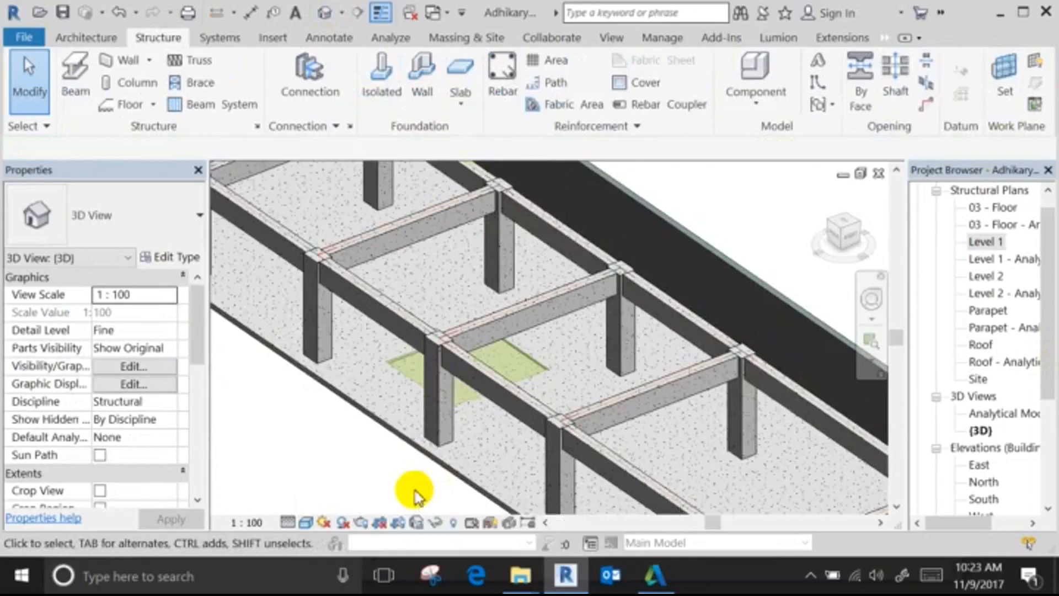
scroll(385, 441, "down", 5)
middle_click_drag(385, 444, 480, 430)
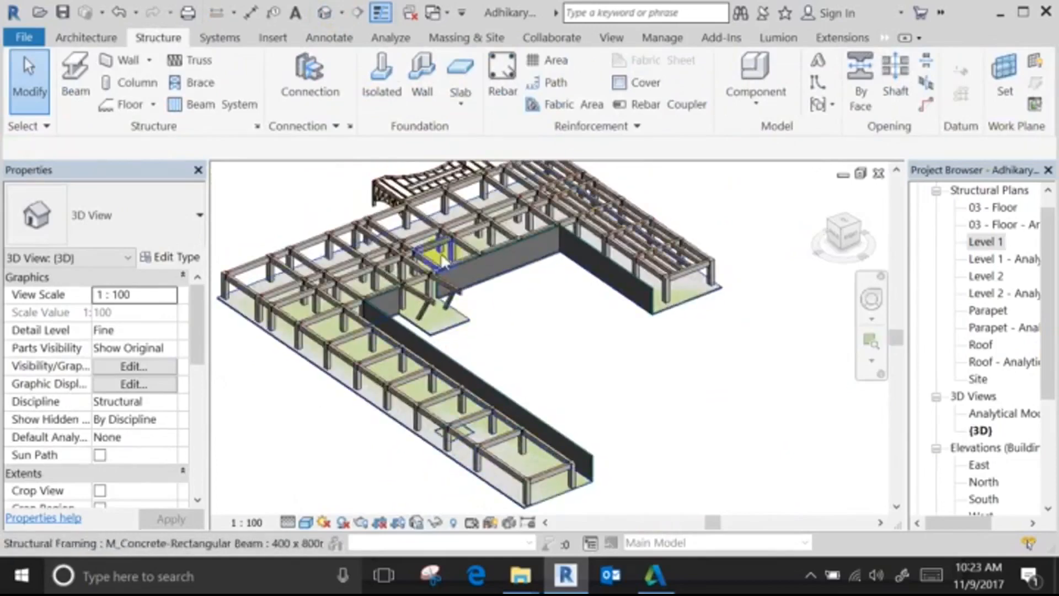
left_click(489, 321)
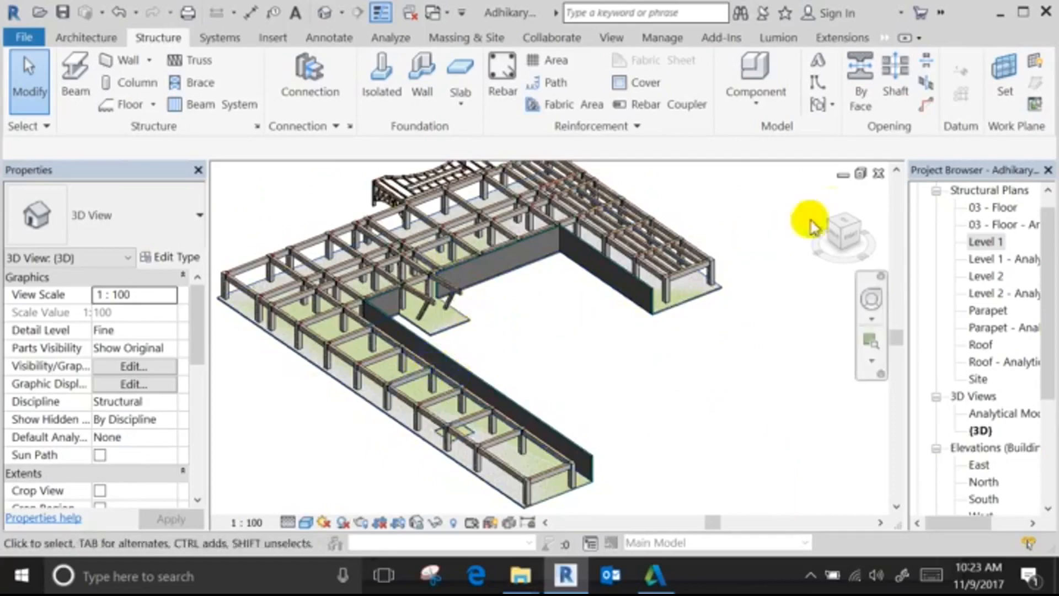
Open the Level 1 structural plan and inspect the lowered slab within the rectangular opening.
double_click(1013, 243)
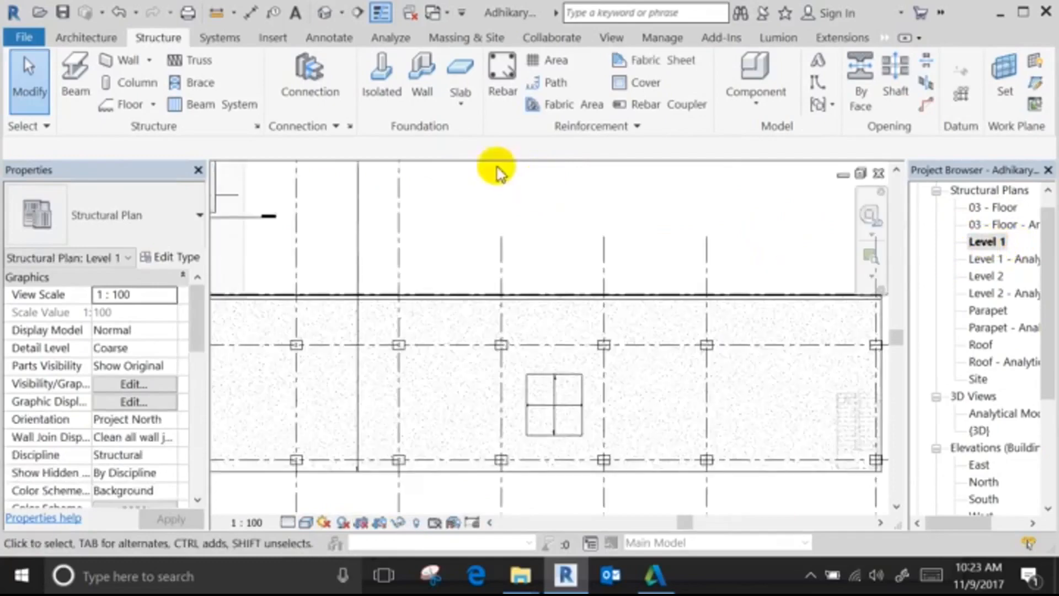
scroll(546, 204, "down", 2)
middle_click_drag(545, 204, 620, 297)
scroll(619, 298, "down", 3)
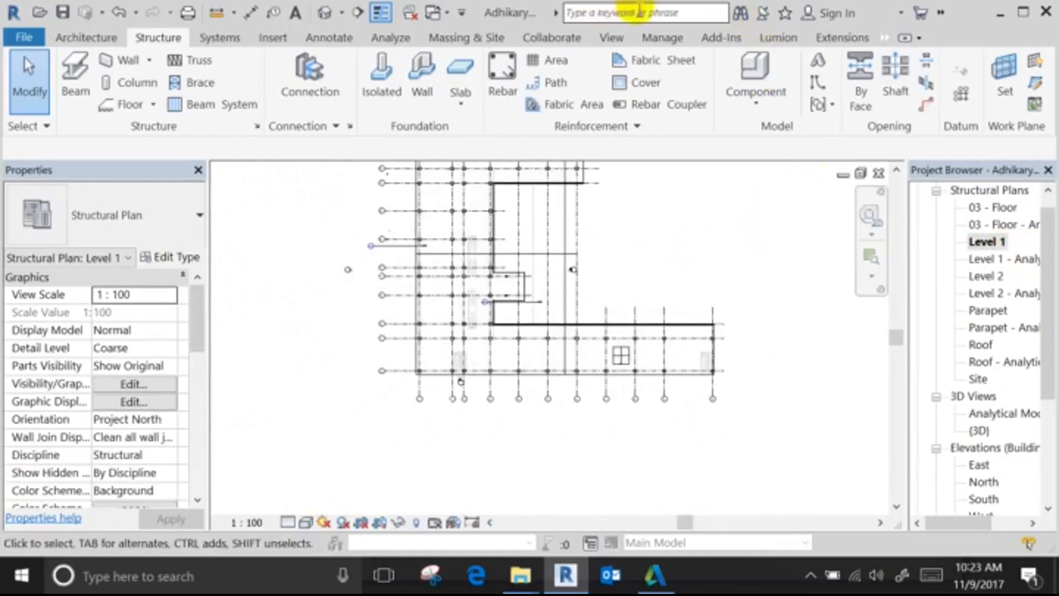
middle_click_drag(699, 251, 679, 342)
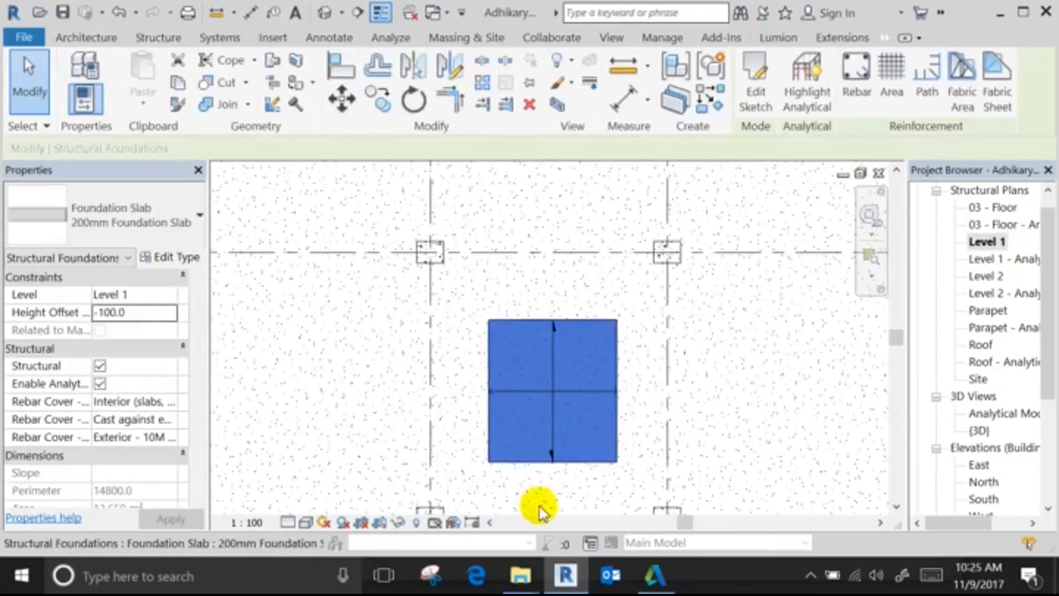
left_click(538, 496)
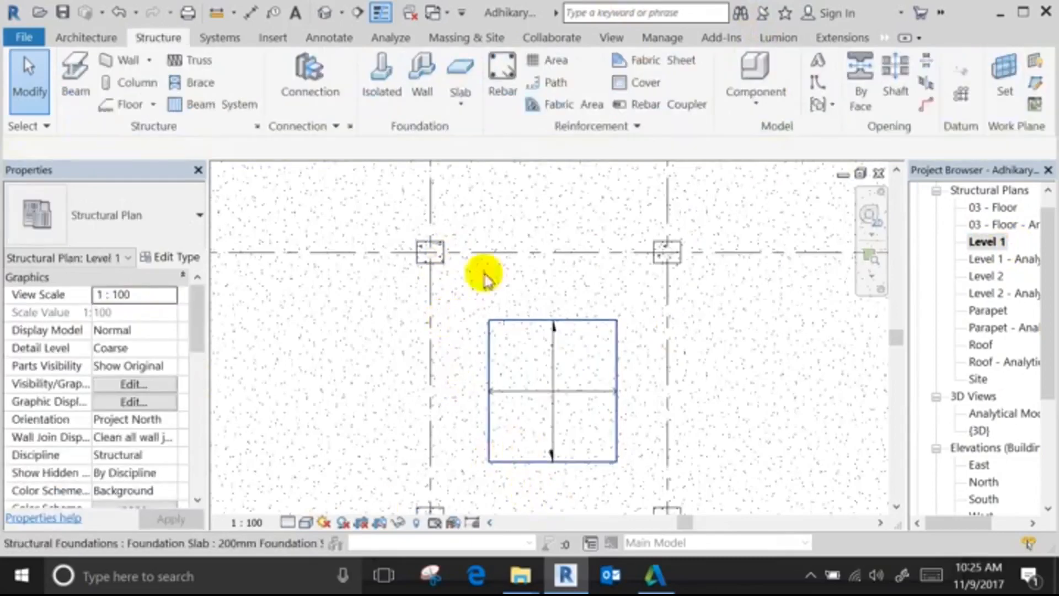
Review the Level 1 plan's view range with its sample diagram and bottom level options, and close it without changes.
scroll(156, 411, "down", 5)
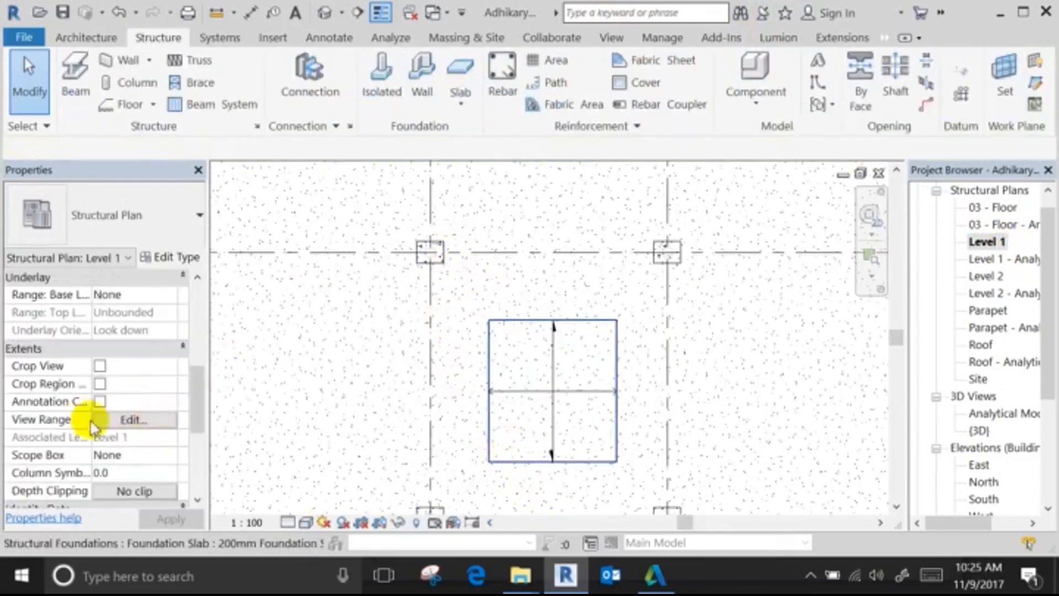
scroll(433, 382, "down", 4)
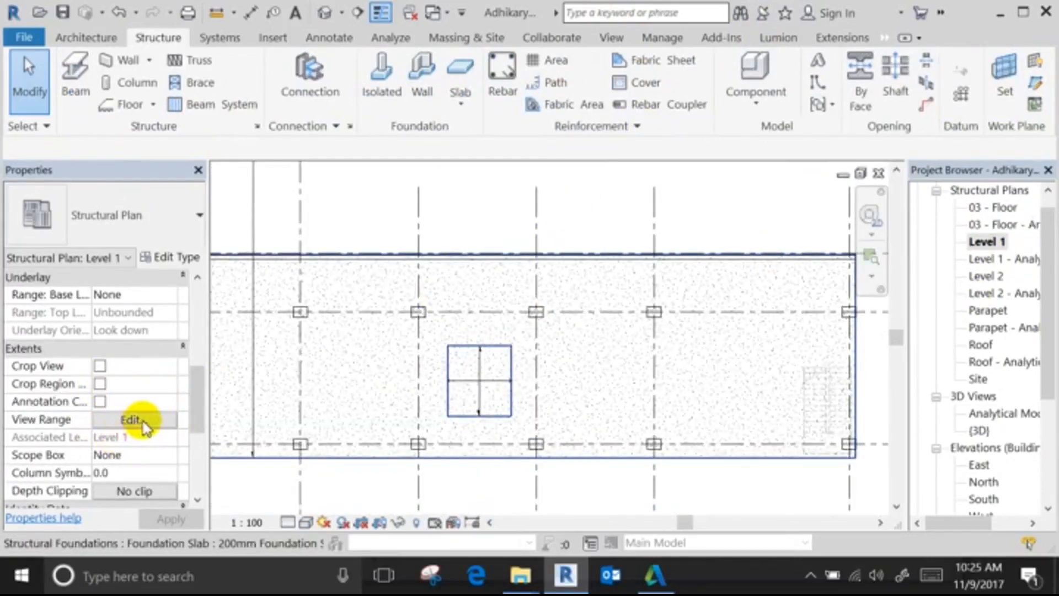
left_click(132, 420)
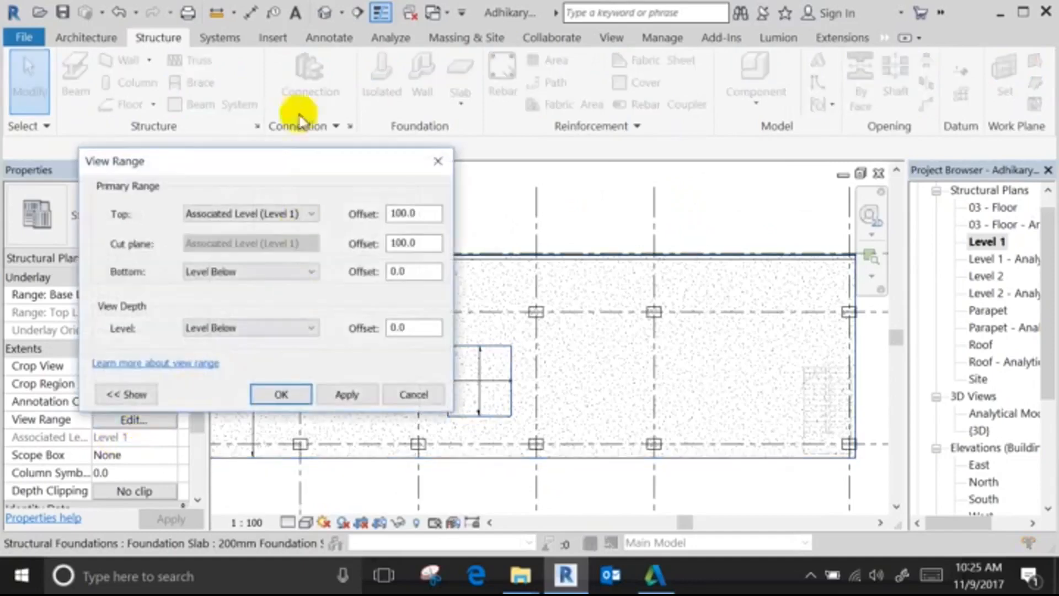
left_click_drag(296, 164, 697, 156)
left_click(347, 392)
left_click(843, 244)
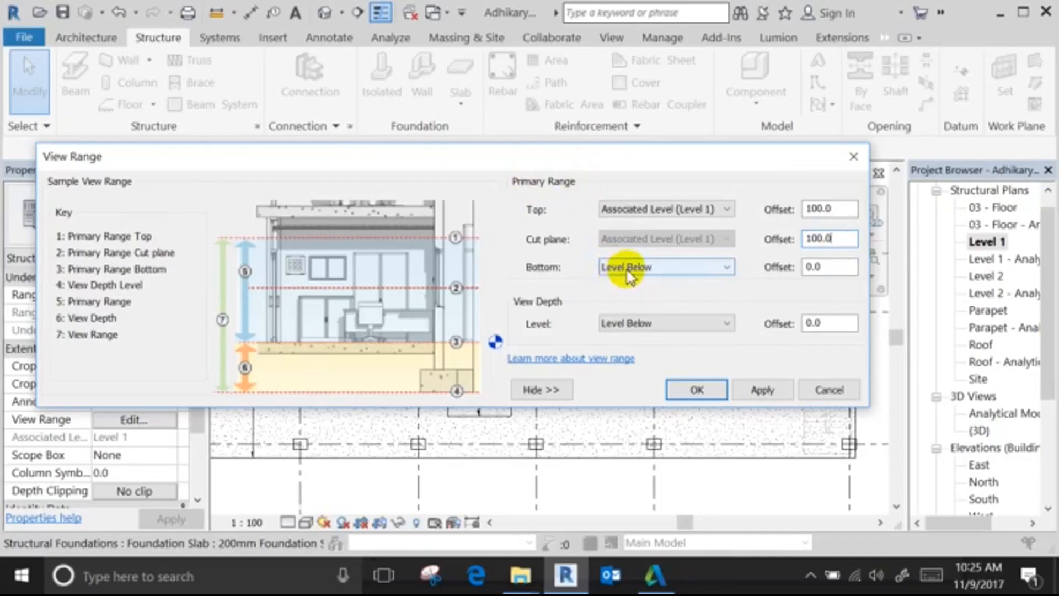
left_click(628, 275)
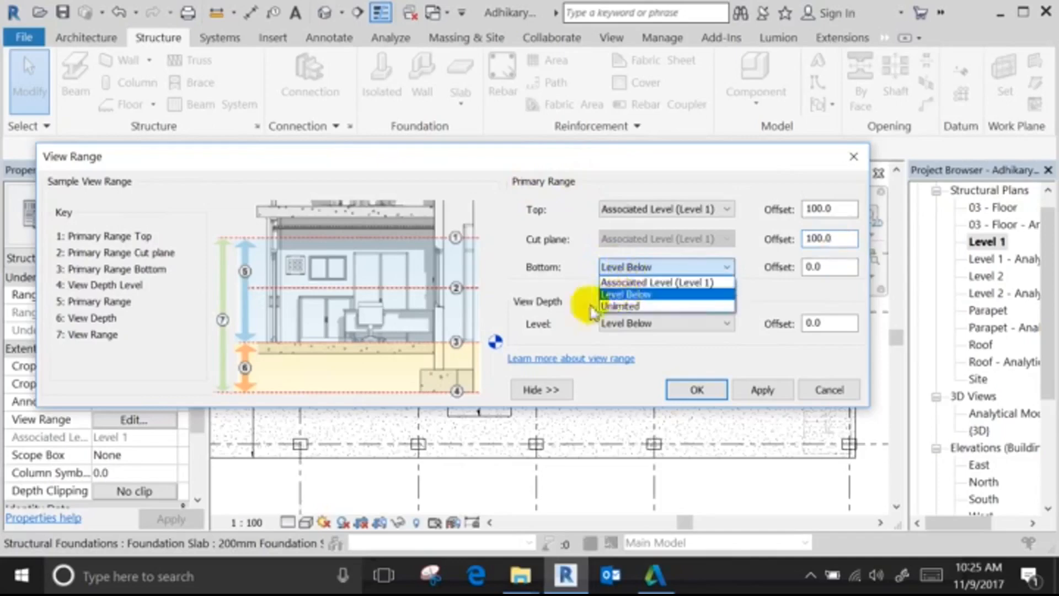
left_click(568, 314)
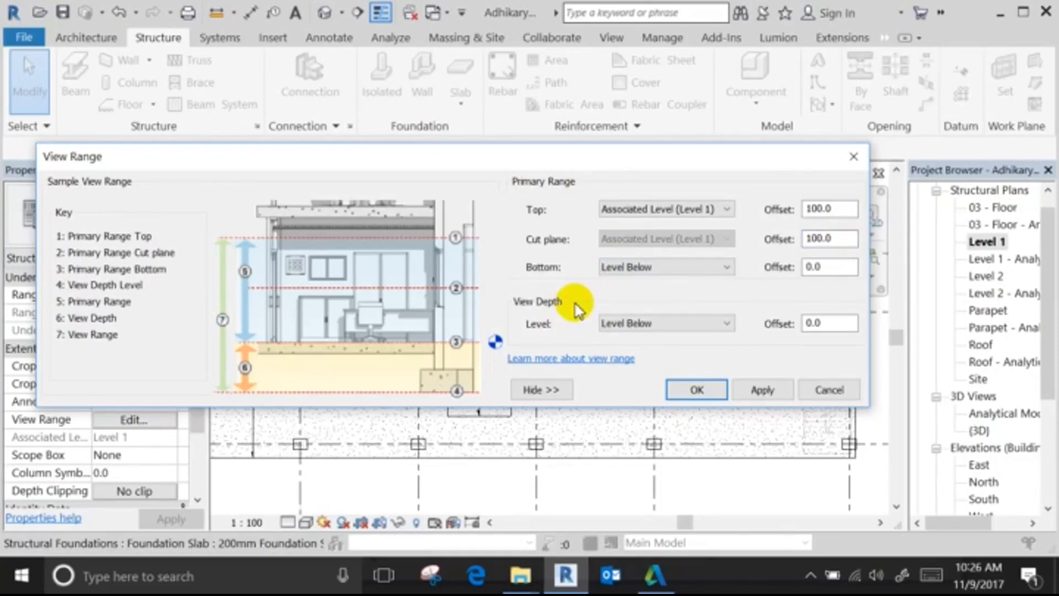
left_click(830, 389)
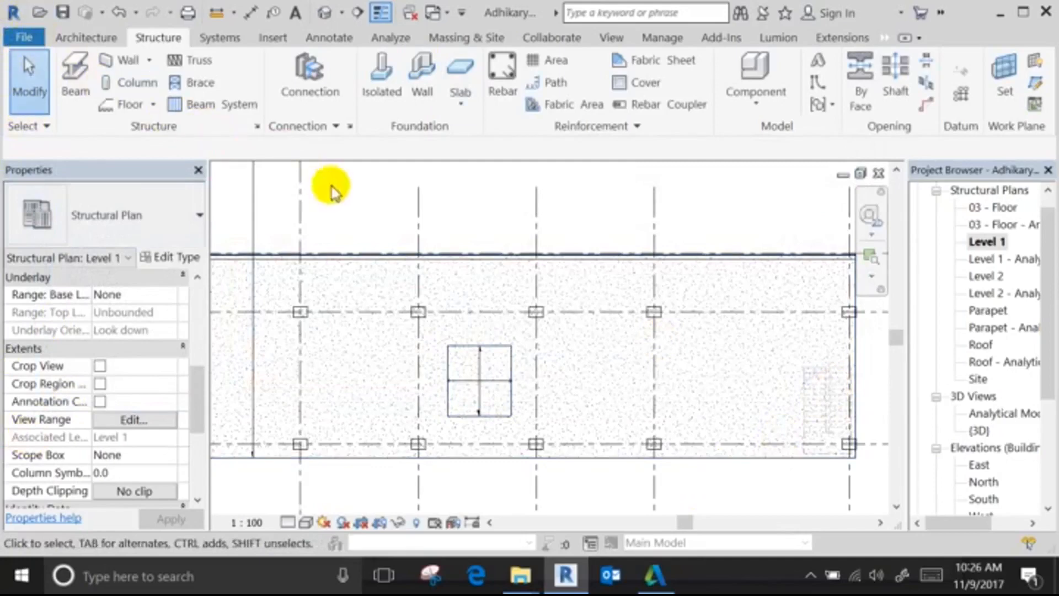
scroll(619, 402, "down", 4)
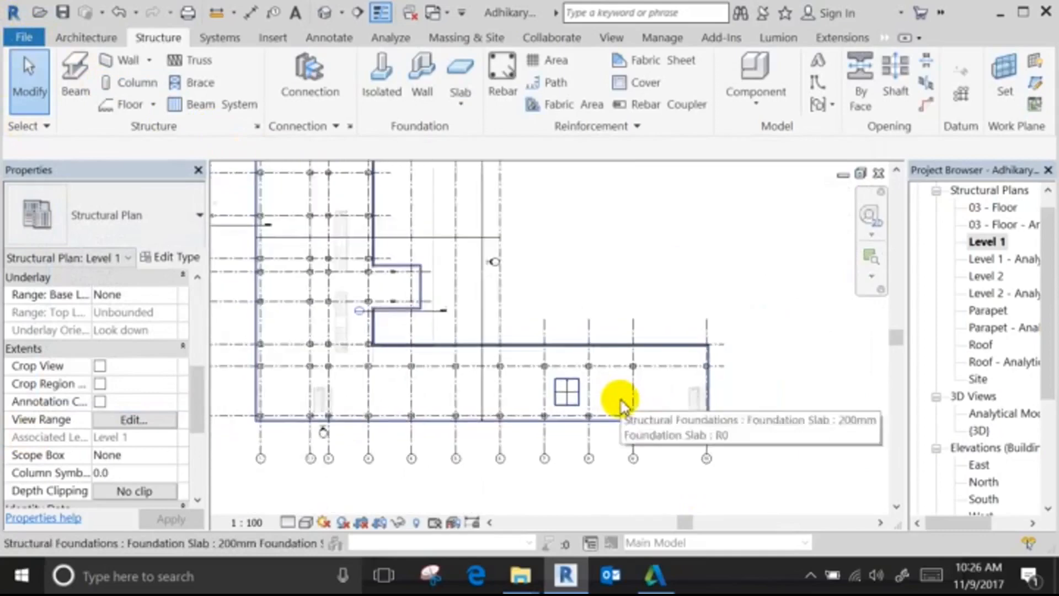
middle_click_drag(621, 403, 628, 431)
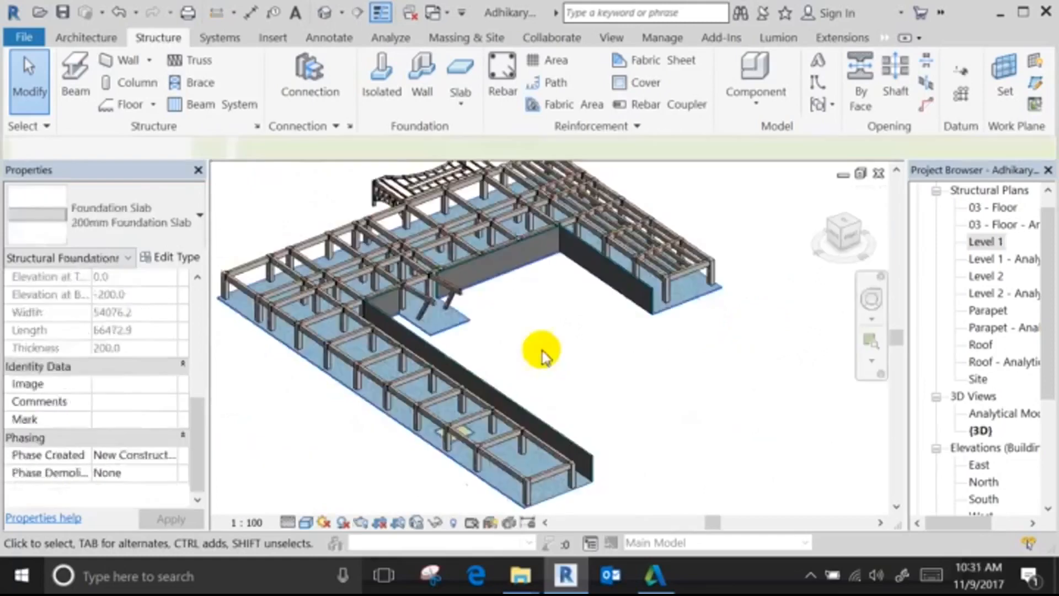
Start the Paint tool in the 3D view and browse the project materials in the Material Browser.
left_click(531, 339)
scroll(532, 287, "up", 3)
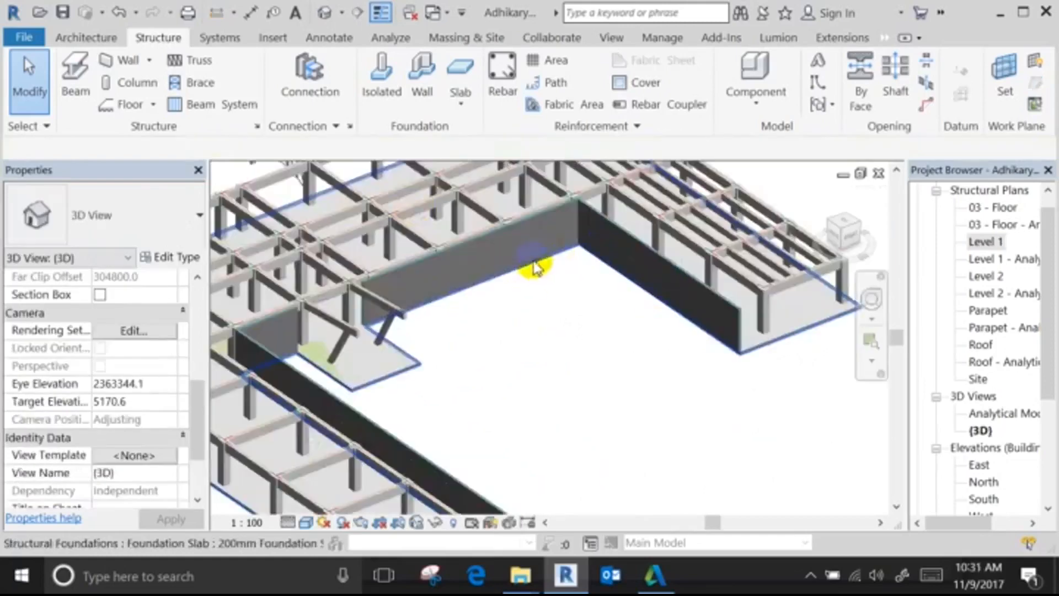
left_click(903, 60)
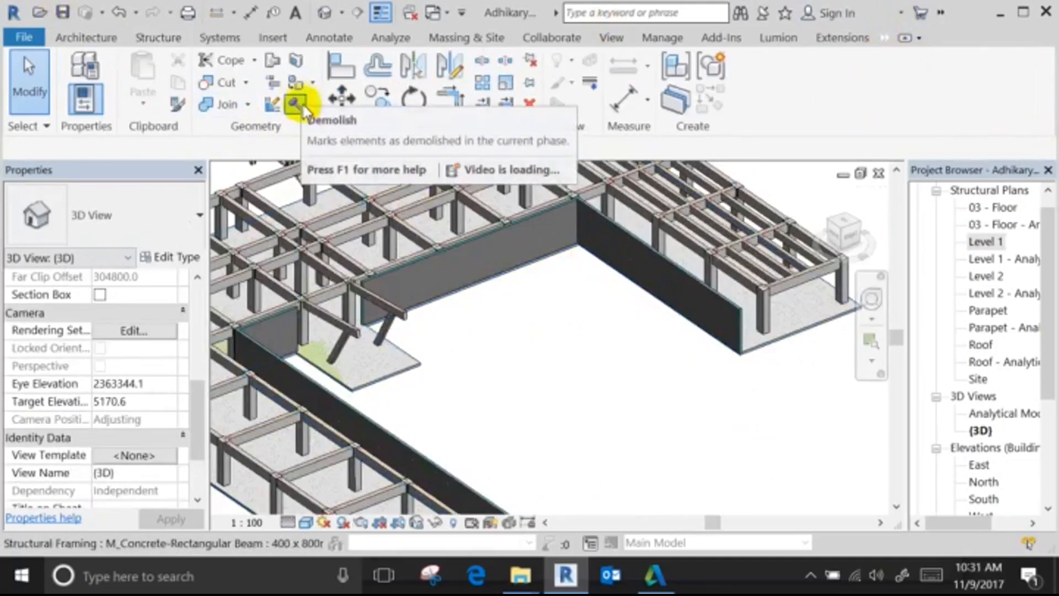
left_click(297, 88)
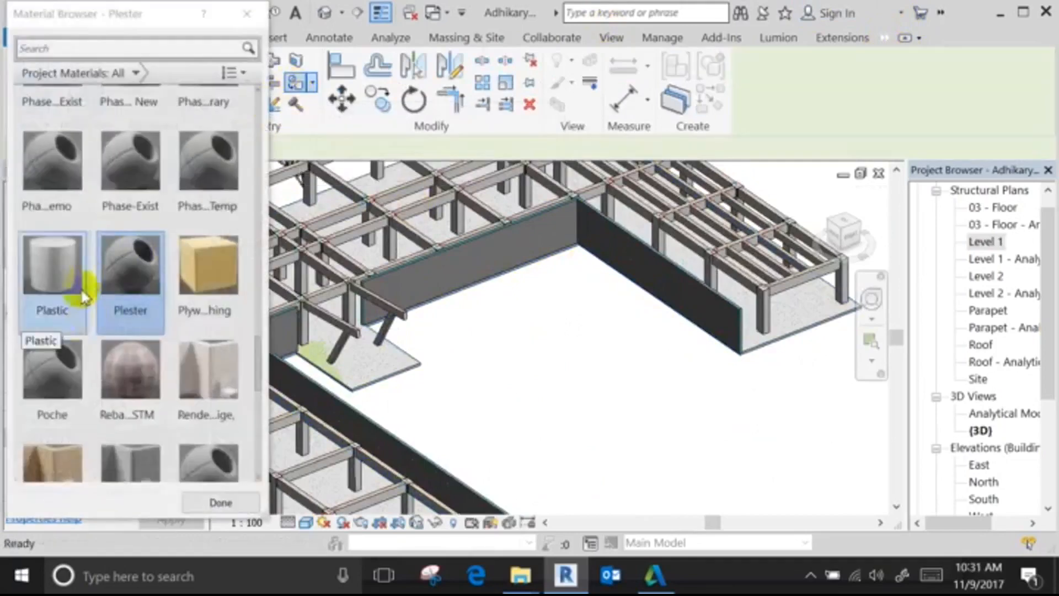
scroll(85, 289, "down", 15)
scroll(151, 360, "up", 15)
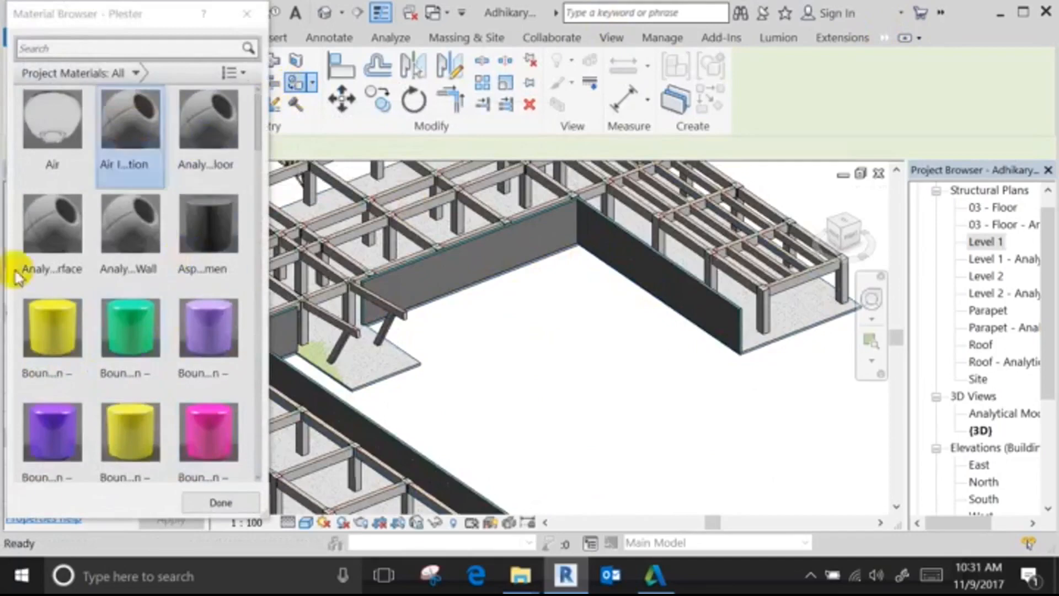
scroll(193, 408, "down", 1)
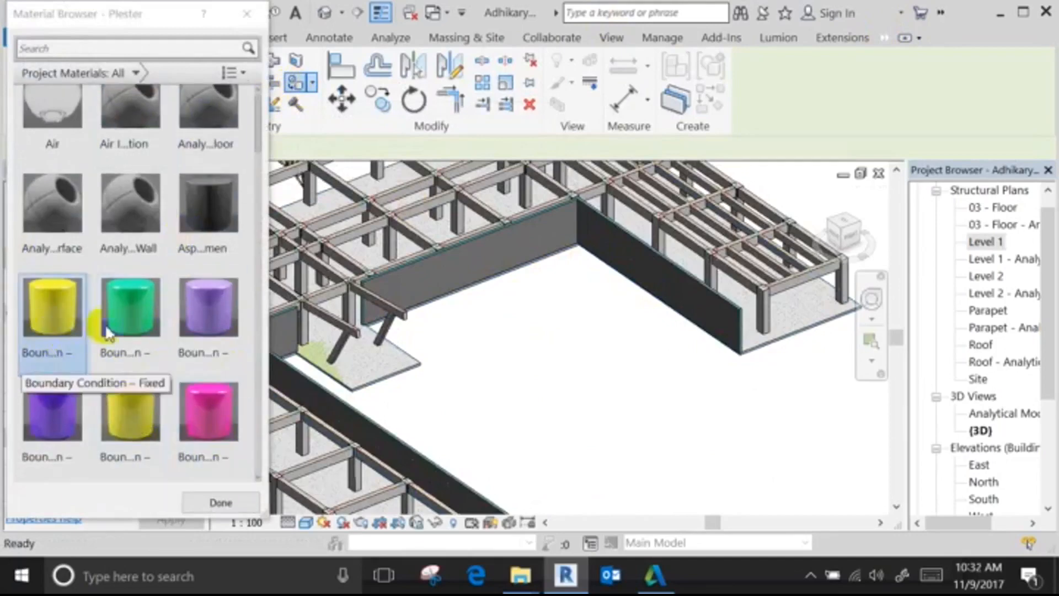
scroll(127, 182, "up", 1)
scroll(135, 270, "down", 15)
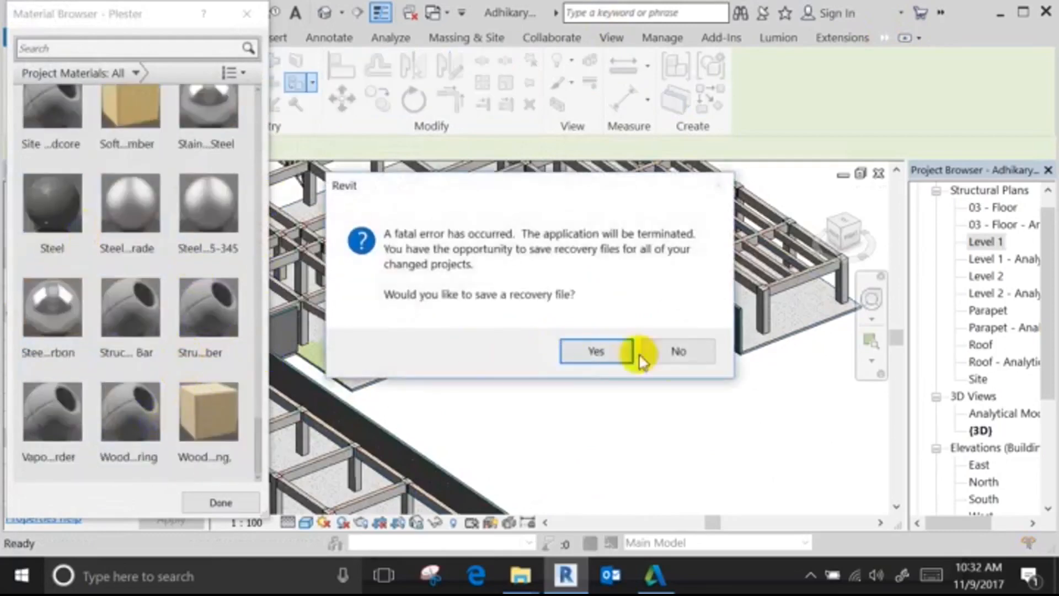
Relaunch Revit without saving a recovery file or sending an error report, and open the Adhikarya_Str (Recovery) project.
left_click(682, 354)
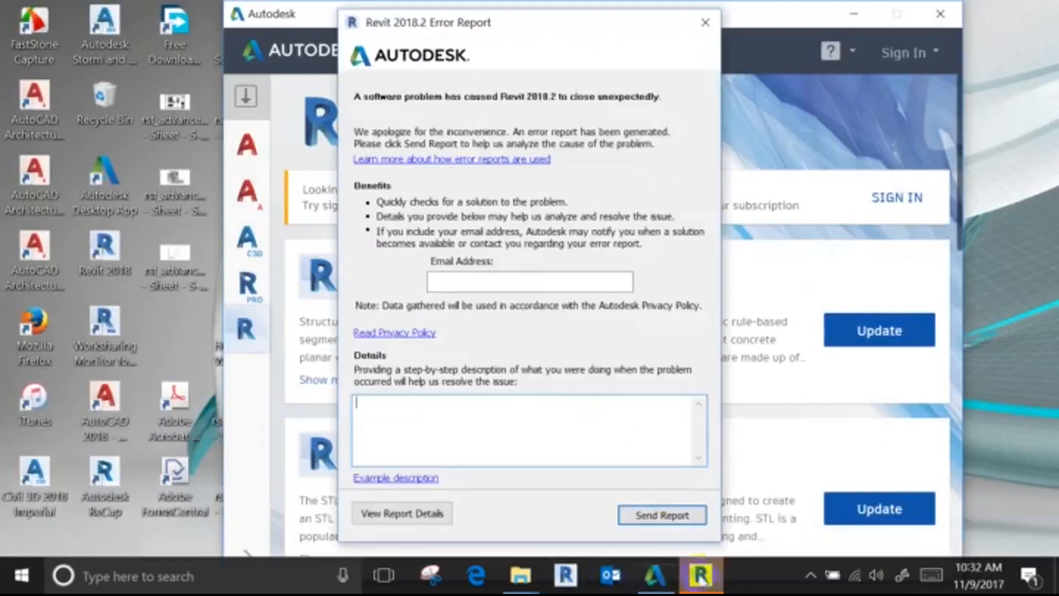
left_click(670, 329)
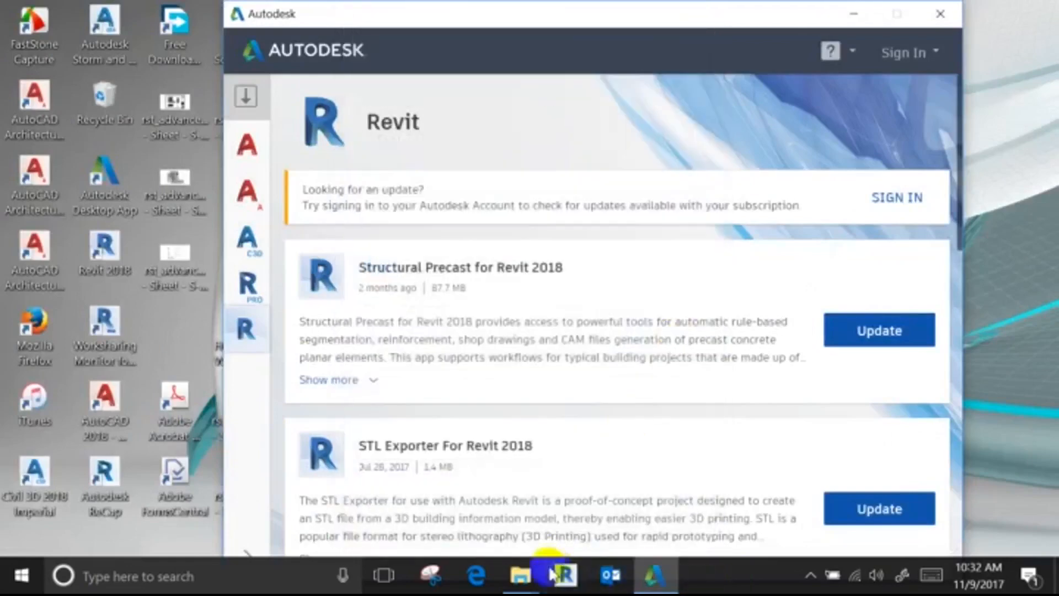
left_click(551, 582)
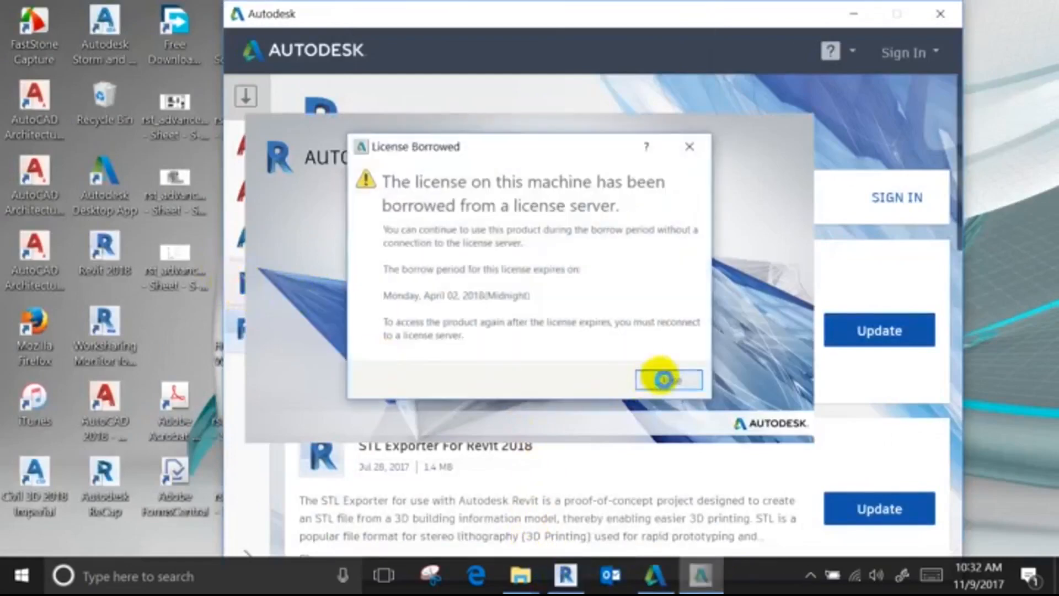
left_click(666, 378)
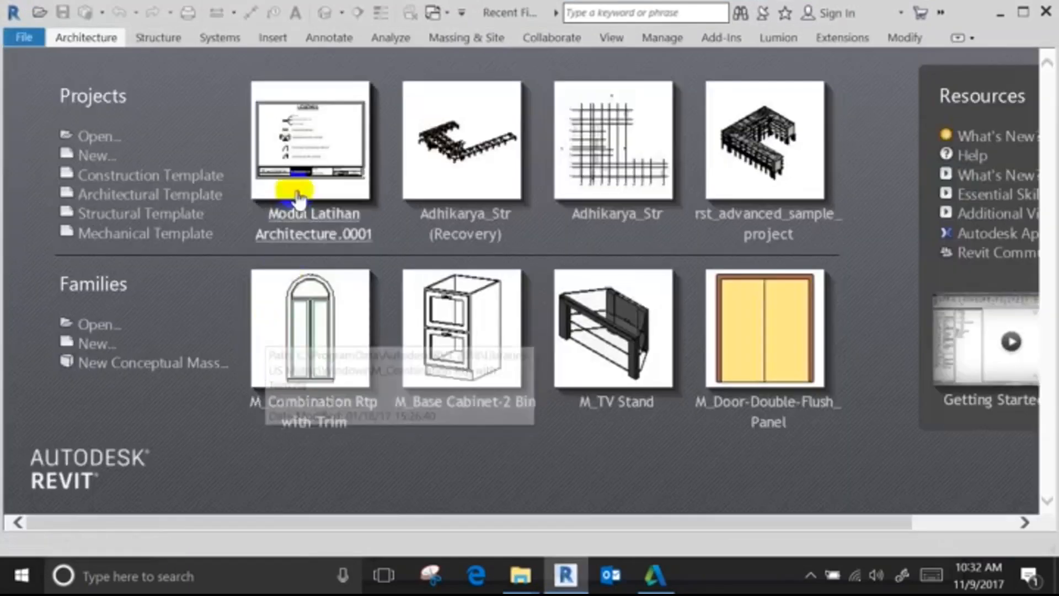
left_click(475, 193)
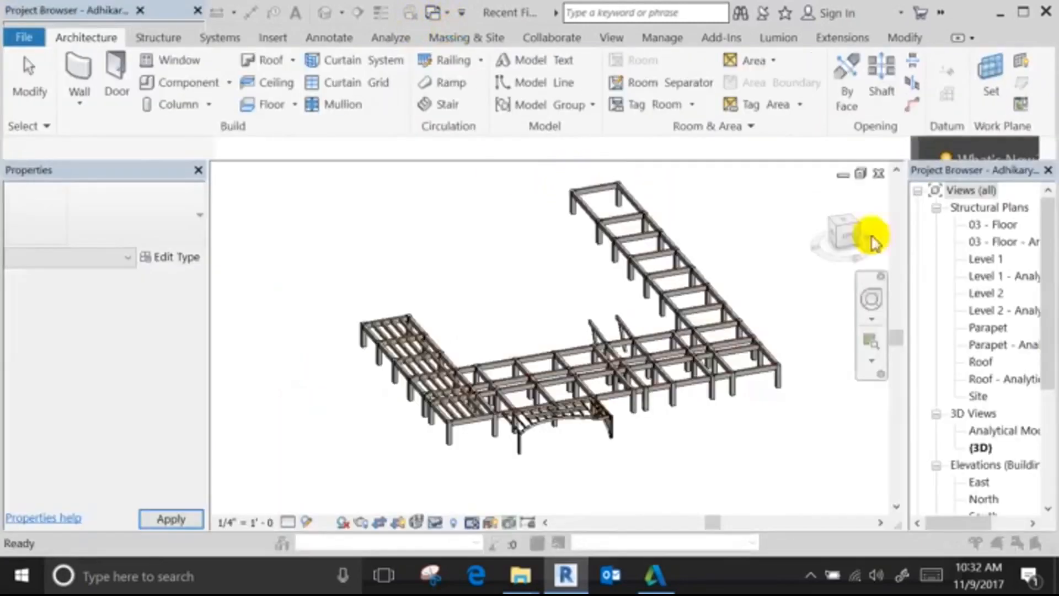
Start a structural wall in the Level 1 structural plan and duplicate the Generic - 200mm type as Custom Wall.
double_click(987, 259)
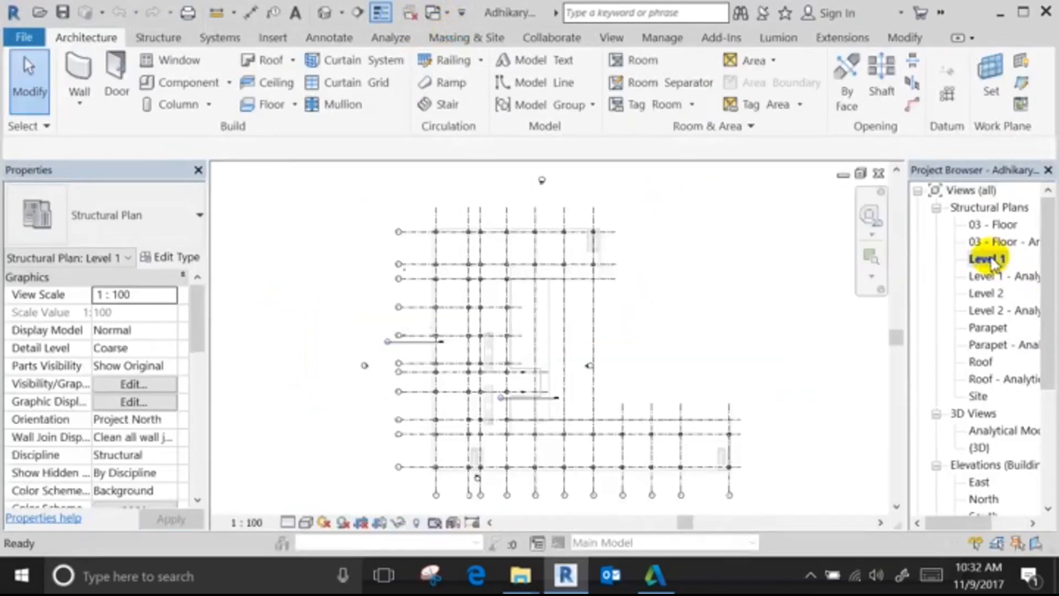
scroll(545, 397, "up", 4)
middle_click_drag(545, 397, 497, 342)
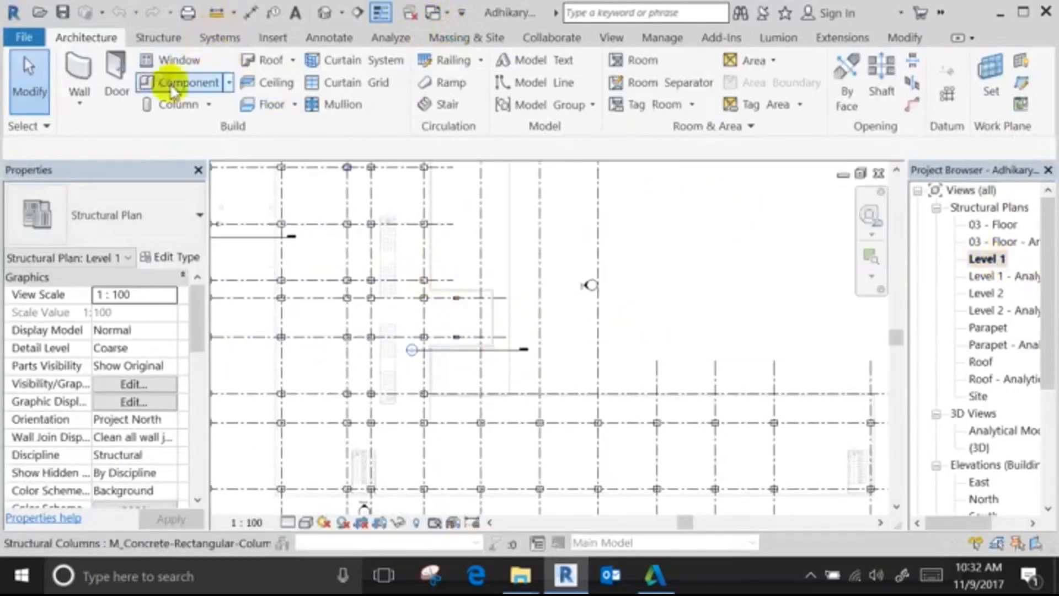
left_click(156, 36)
left_click(123, 60)
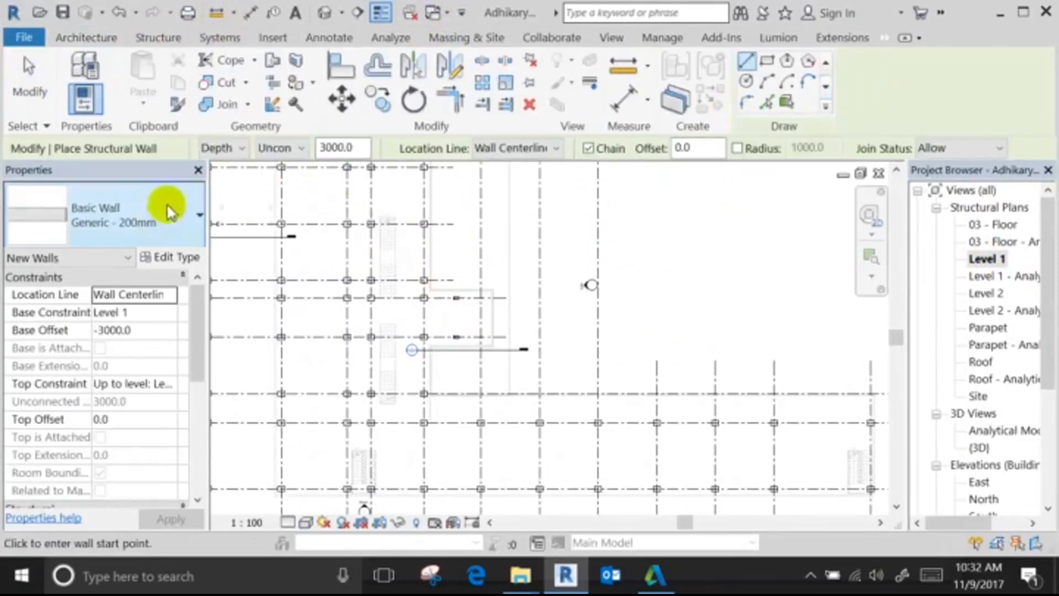
left_click(169, 258)
left_click(919, 96)
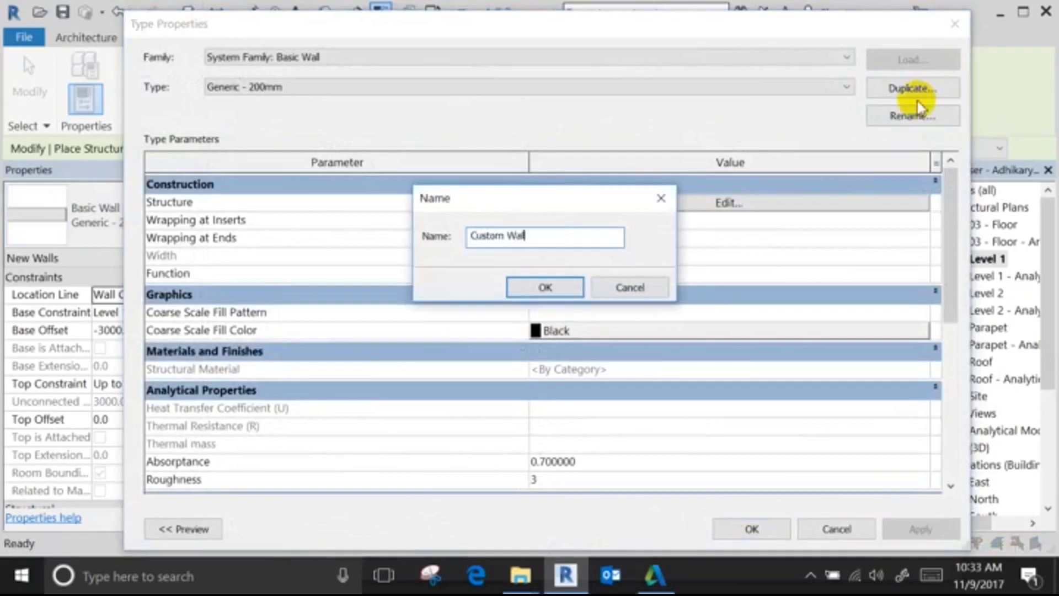
key("Return")
Insert a layer into Custom Wall's structure and move it outside the core boundary on the exterior side.
left_click(708, 203)
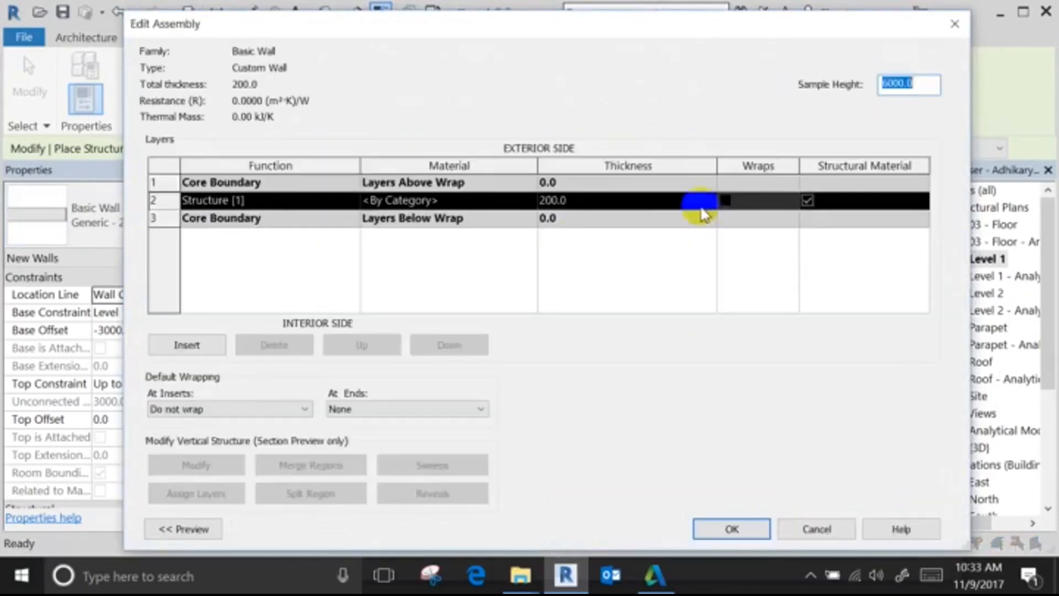
left_click(167, 353)
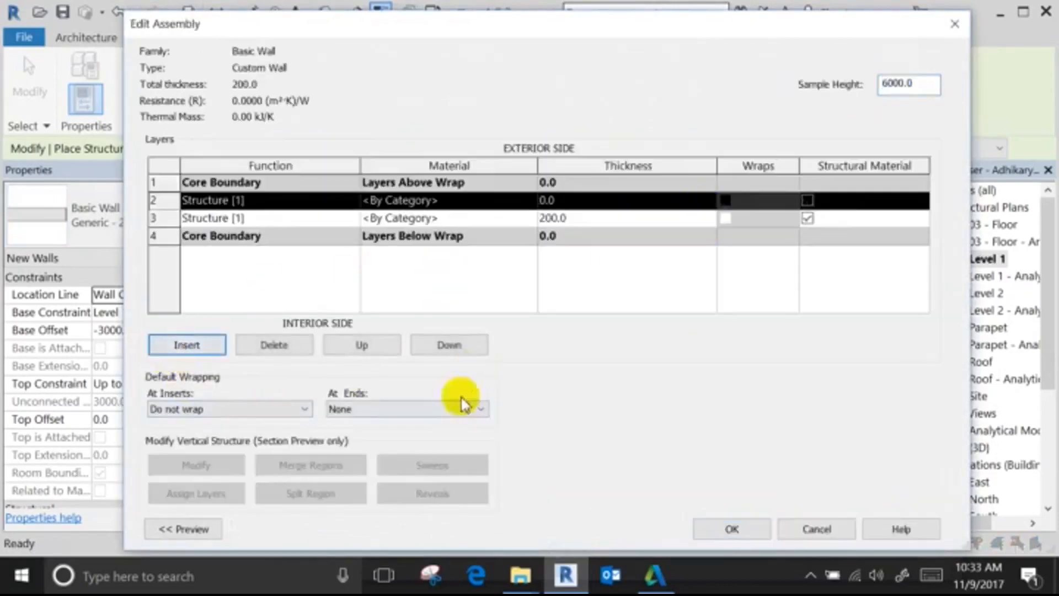
left_click(362, 344)
Insert another layer, move it outside the core boundary on the interior side, and open its function options.
left_click(185, 347)
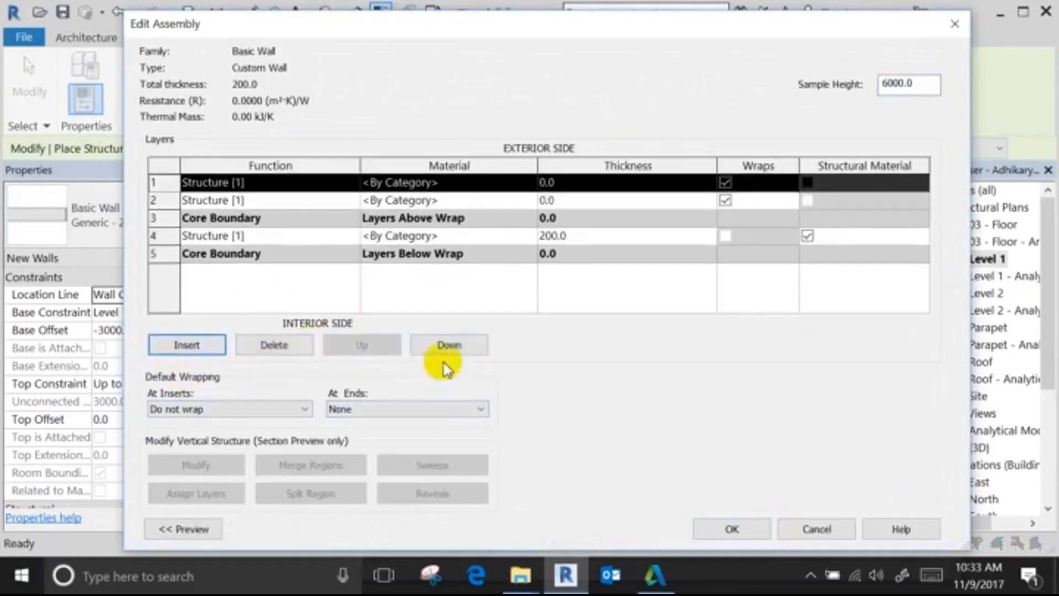
left_click(445, 347)
left_click(446, 347)
left_click(448, 347)
left_click(448, 346)
left_click(355, 255)
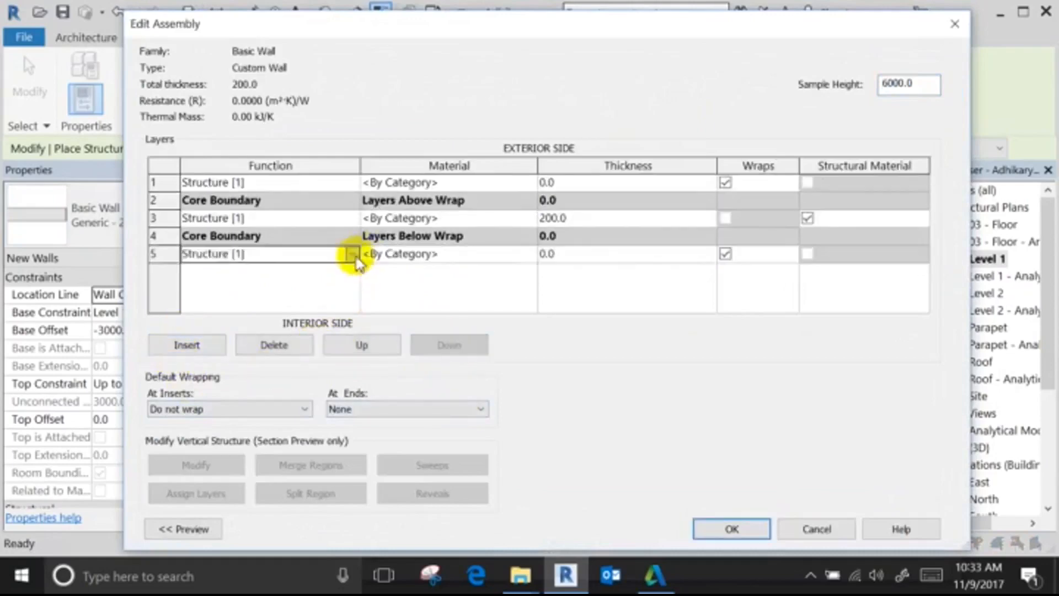
Set the function of the outermost exterior and interior layers to Finish 1 [4].
left_click(352, 255)
left_click(255, 315)
left_click(351, 184)
left_click(351, 183)
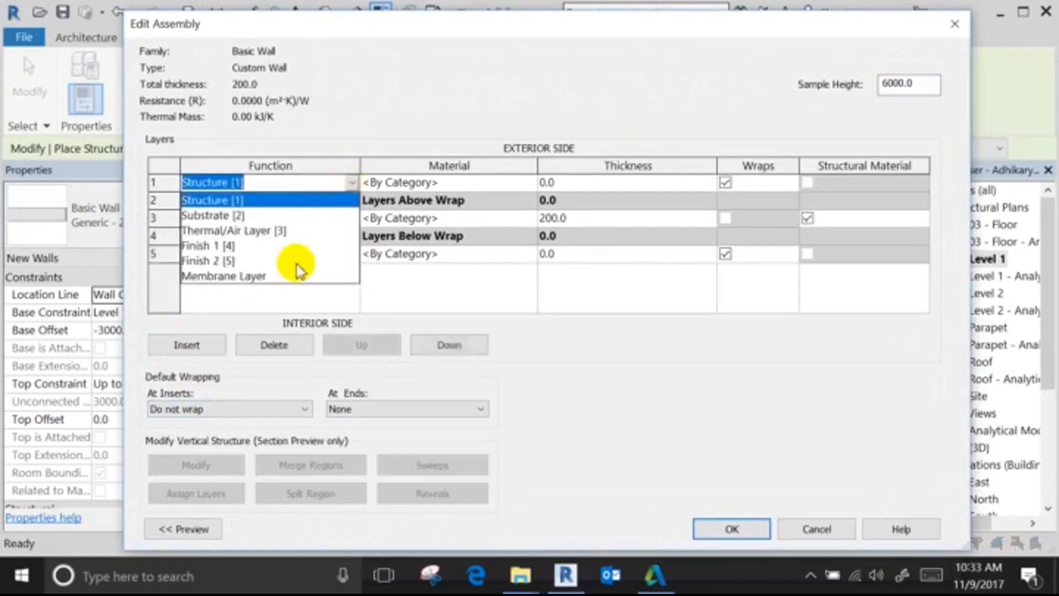
left_click(279, 246)
Assign the Concrete, Cast In Situ material to both Finish 1 layers.
left_click(535, 182)
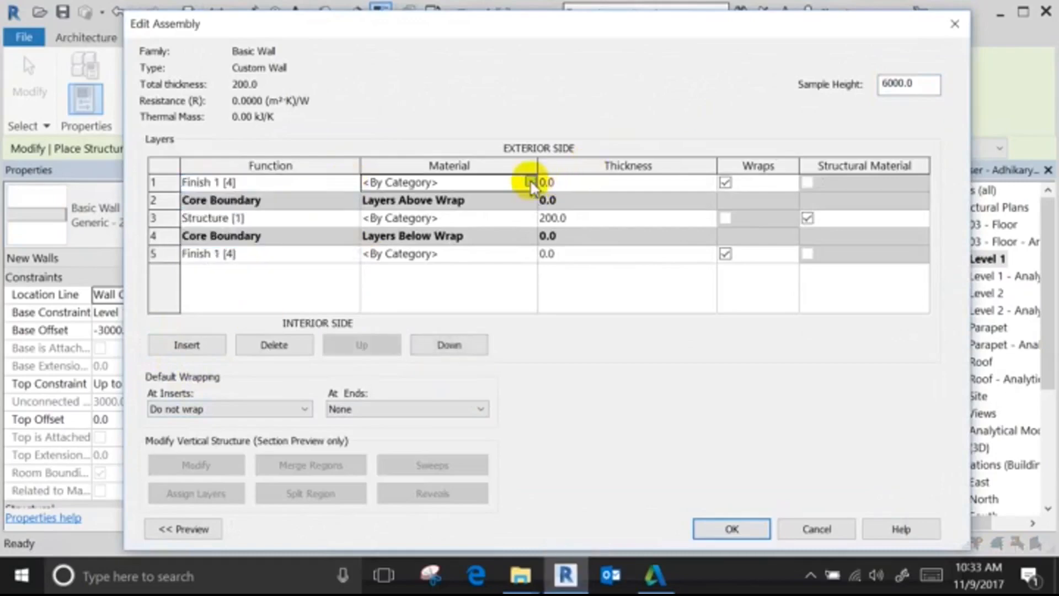
left_click(528, 184)
left_click(386, 237)
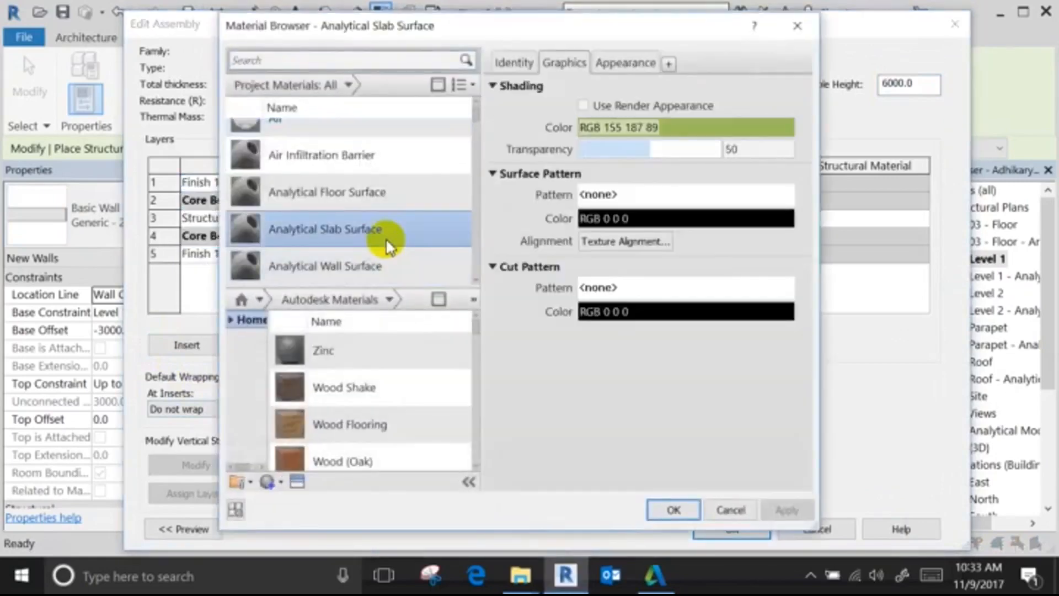
scroll(385, 237, "down", 5)
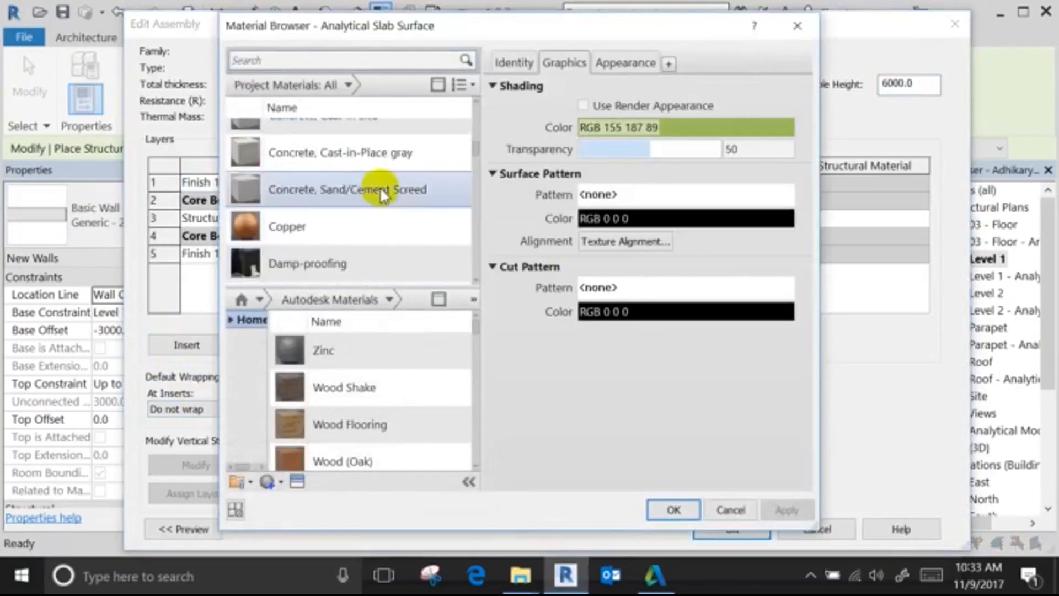
scroll(382, 176, "up", 2)
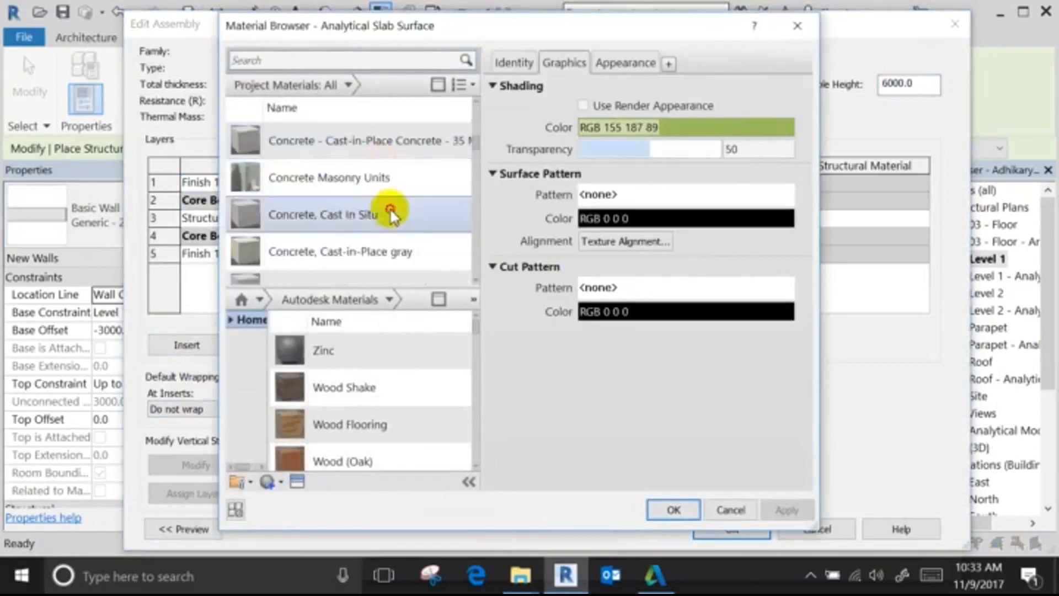
left_click(337, 214)
left_click(673, 509)
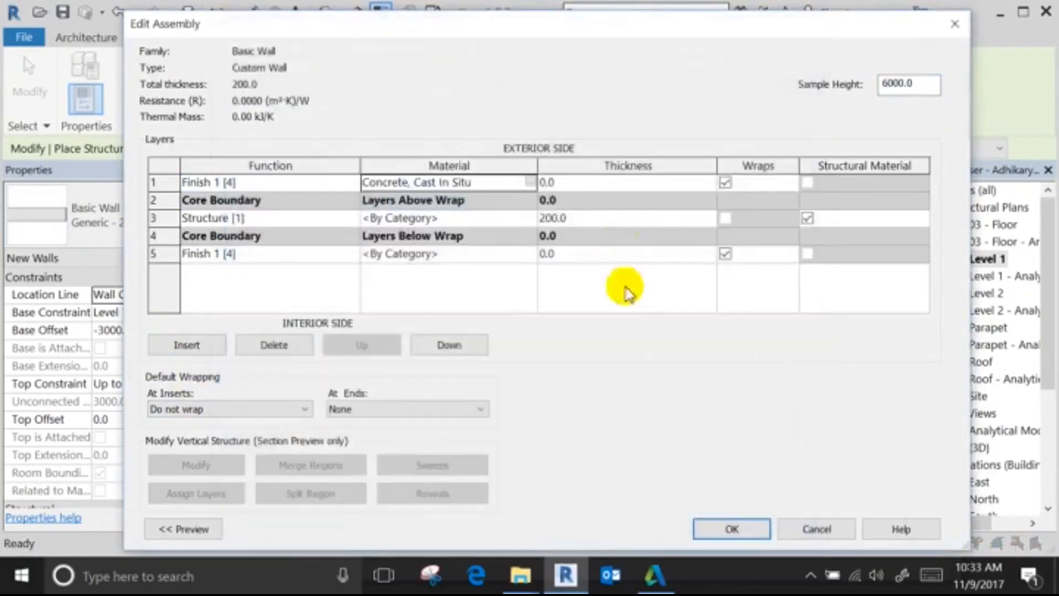
left_click(524, 254)
left_click(532, 254)
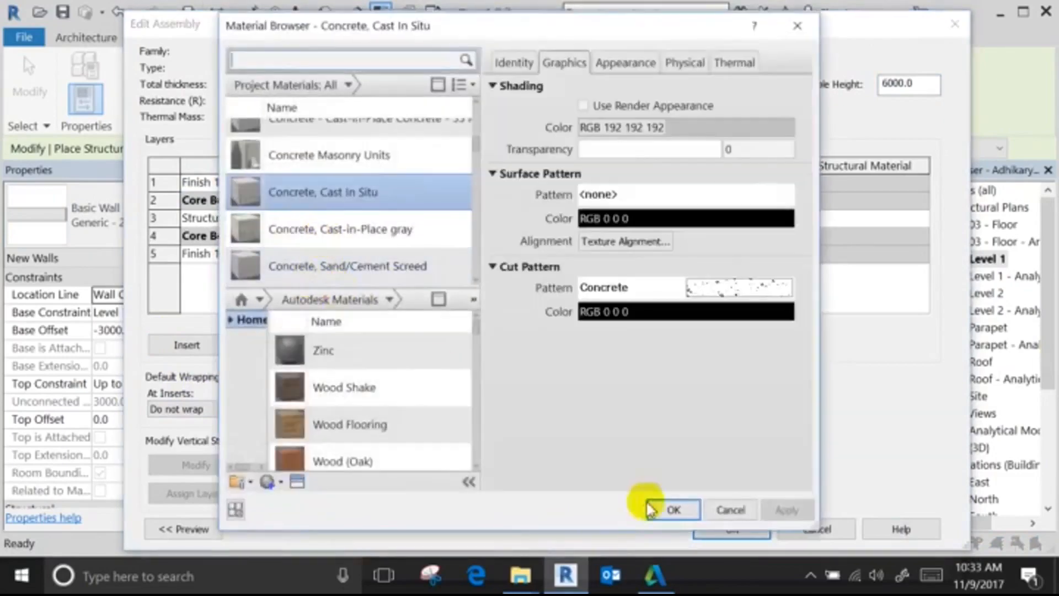
left_click(665, 506)
Assign a Concrete - Cast-in-Place Concrete material to the Structure core layer.
left_click(532, 218)
left_click(531, 217)
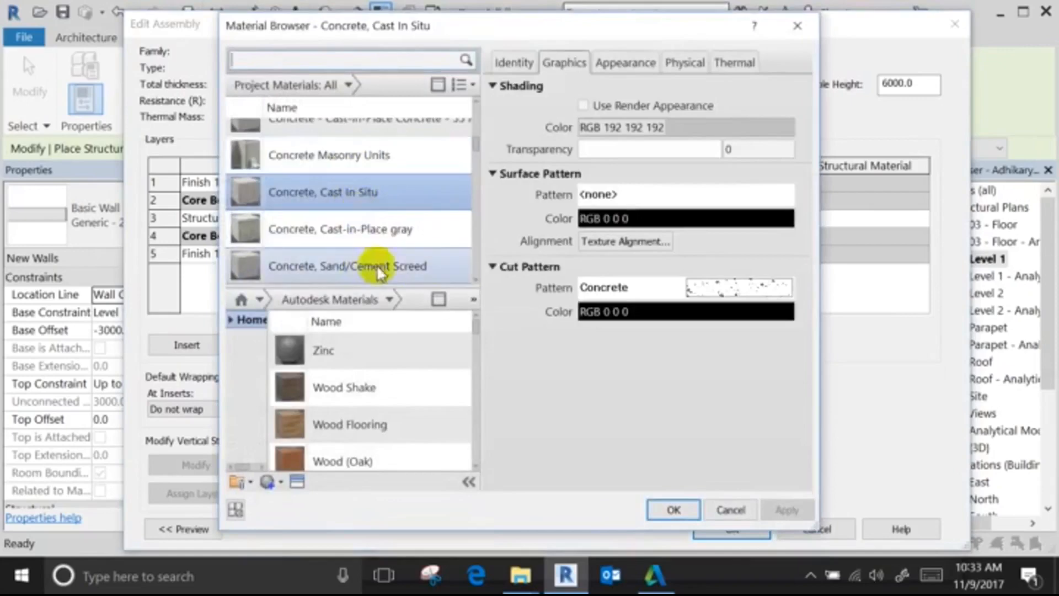
scroll(426, 193, "up", 3)
left_click(418, 219)
left_click(673, 509)
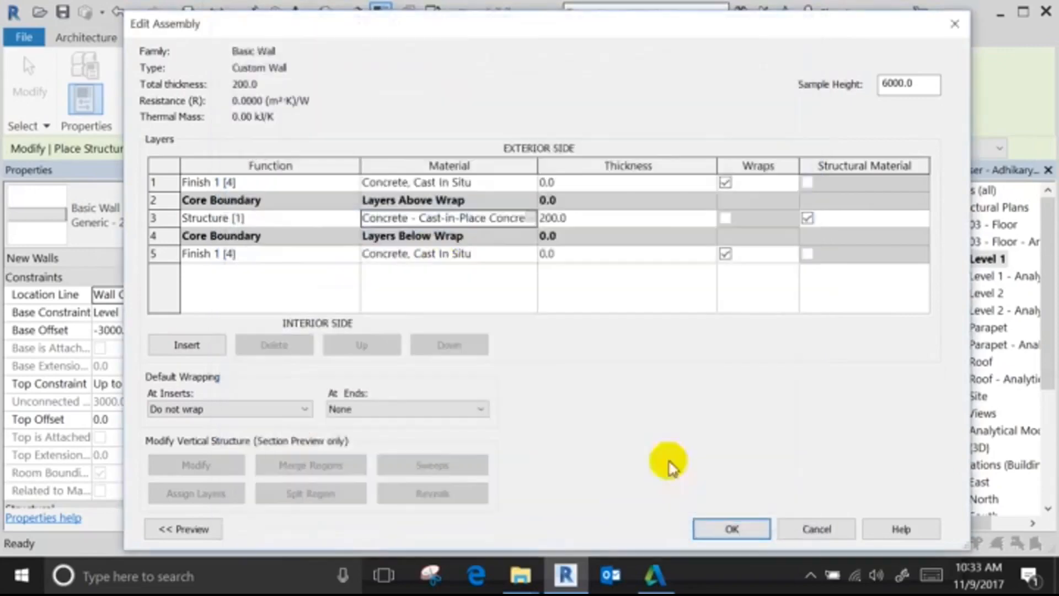
Assign the Concrete, Sand/Cement Screed material to the interior and exterior Finish 1 layers.
left_click(528, 259)
left_click(530, 254)
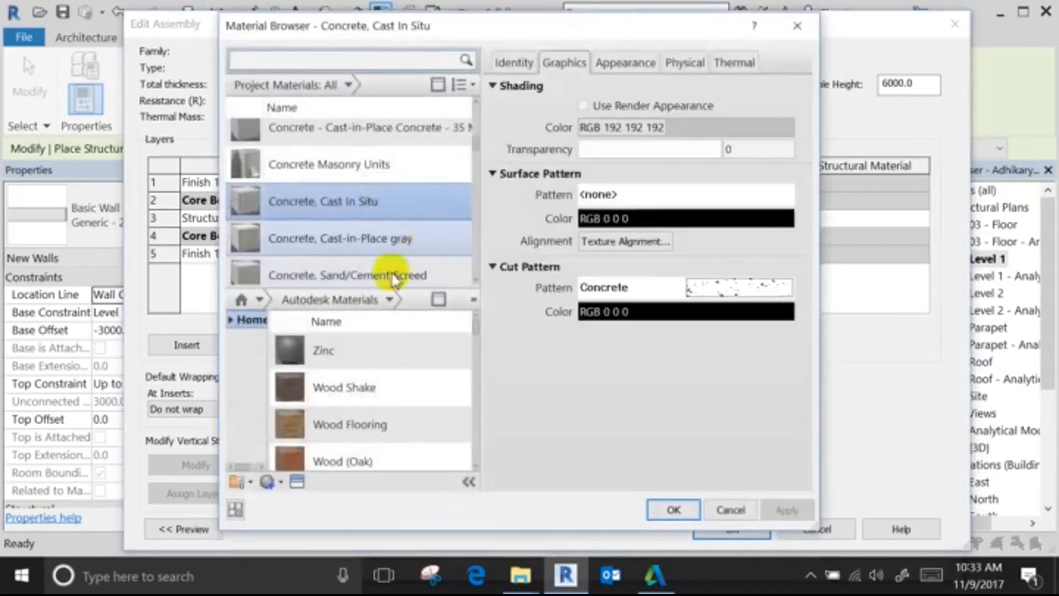
left_click(355, 273)
left_click(673, 510)
left_click(529, 182)
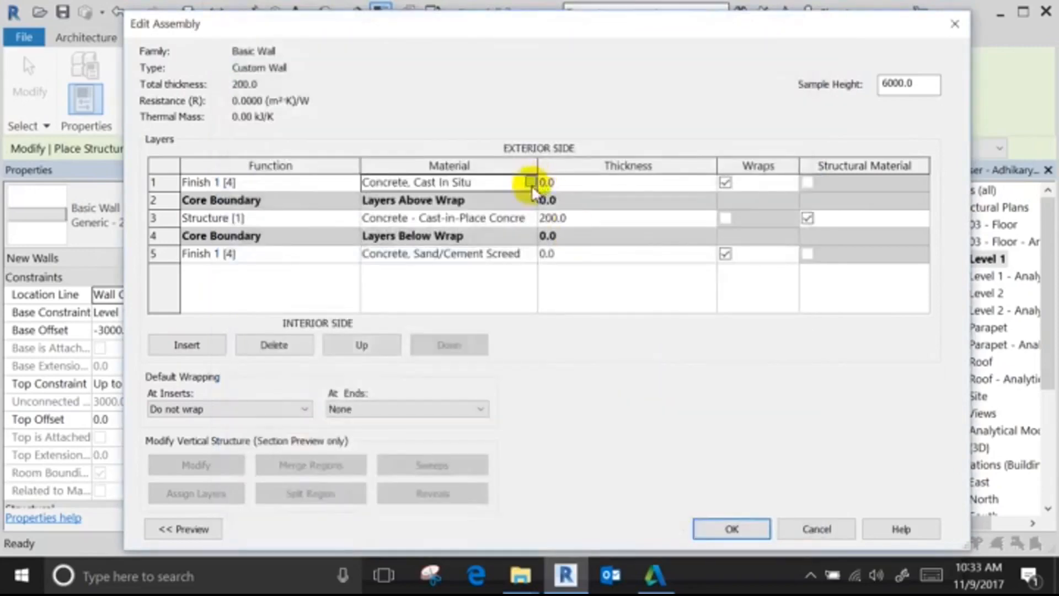
left_click(537, 181)
left_click(375, 267)
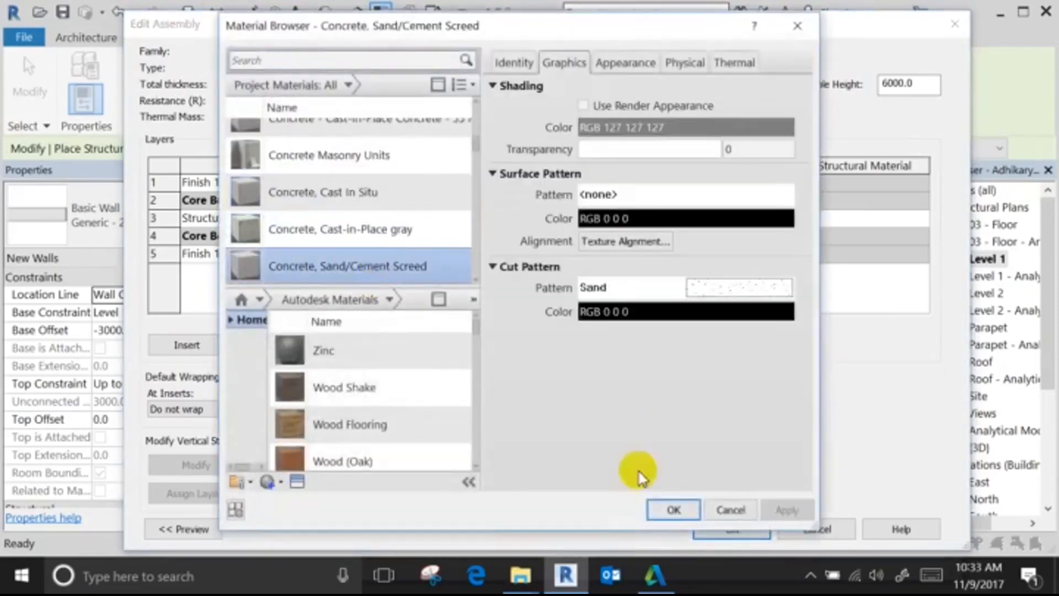
left_click(673, 509)
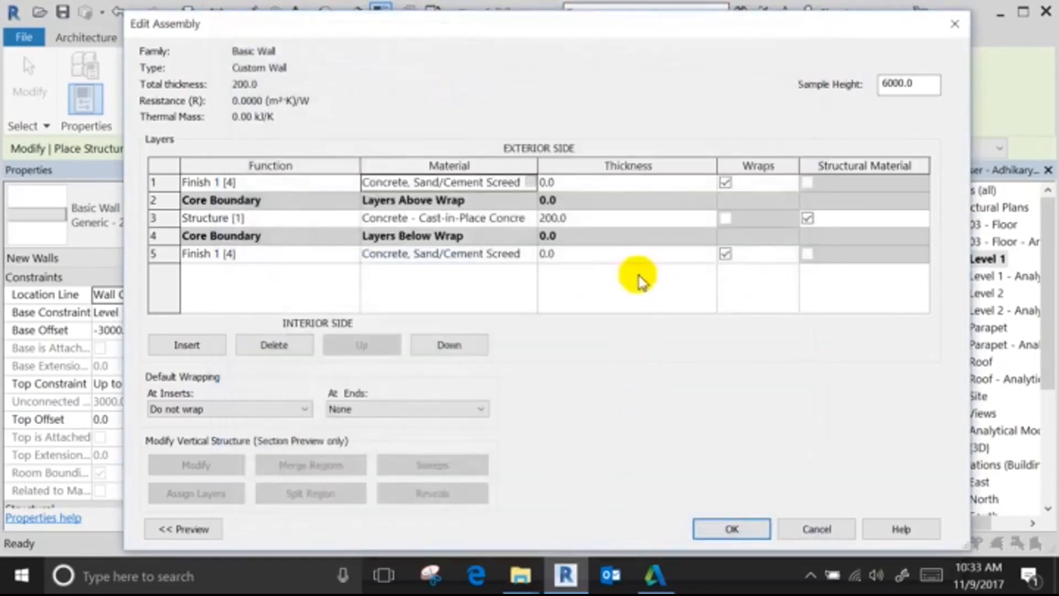
Set both Finish 1 layers to a thickness of 20 mm and accept the Custom Wall type changes.
left_click(636, 256)
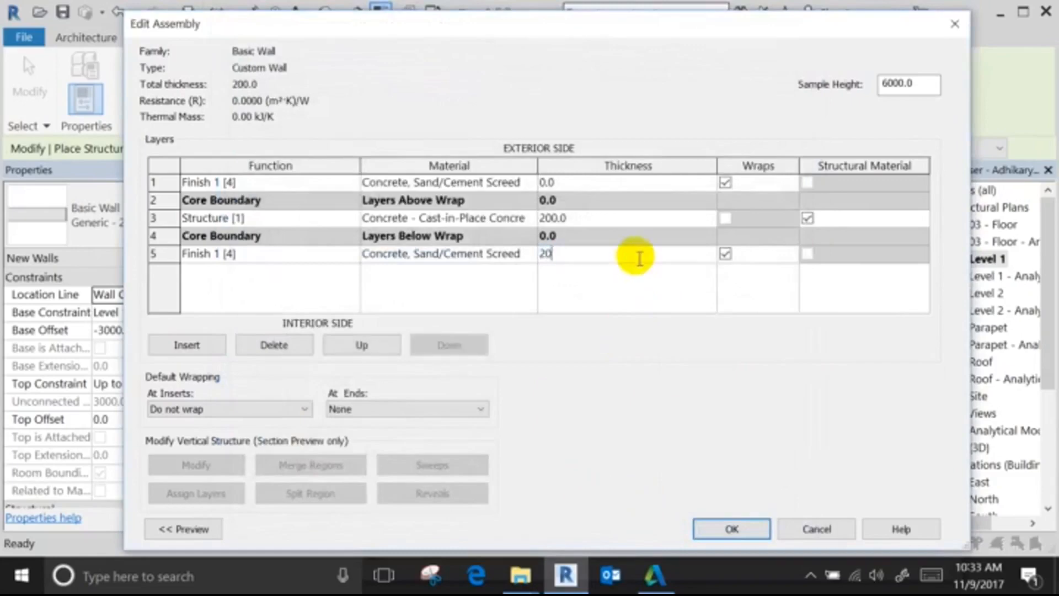
left_click(671, 188)
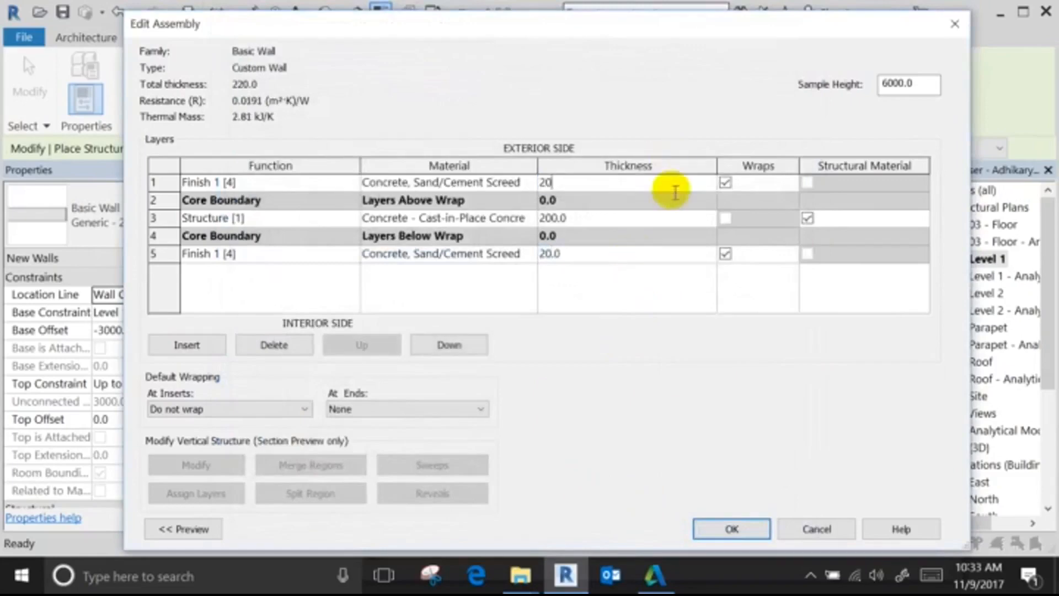
left_click(751, 529)
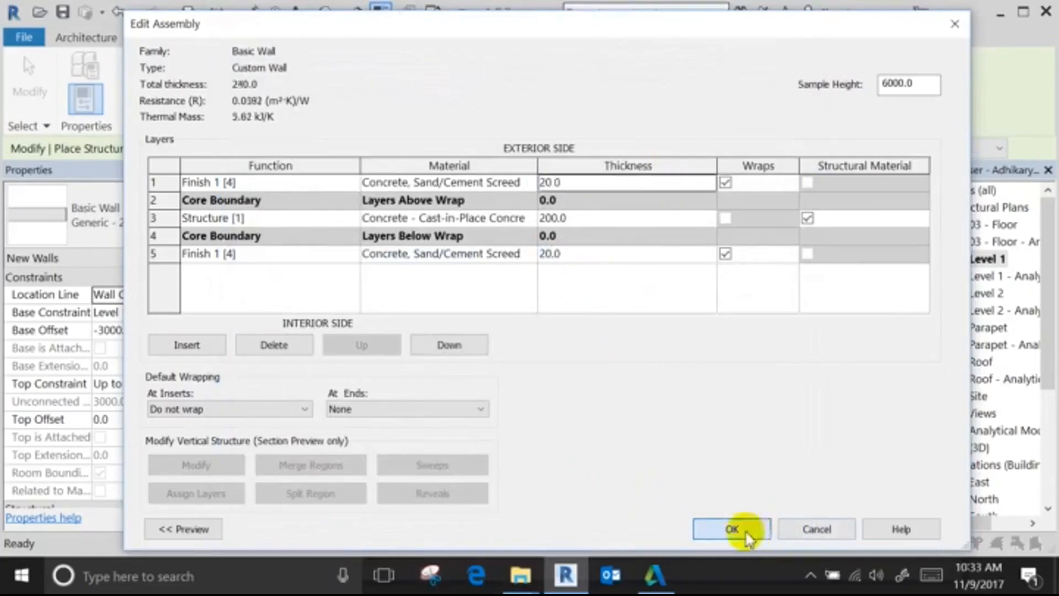
left_click(769, 531)
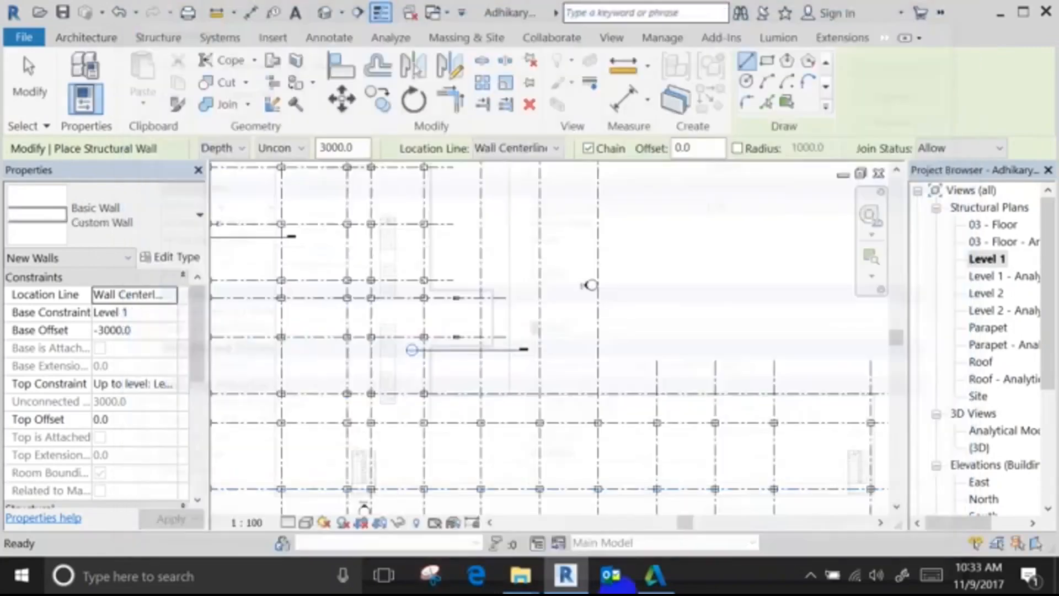
Set the new structural walls to be placed by height, with their top constrained to Level 2.
left_click(218, 149)
left_click(215, 170)
left_click(281, 149)
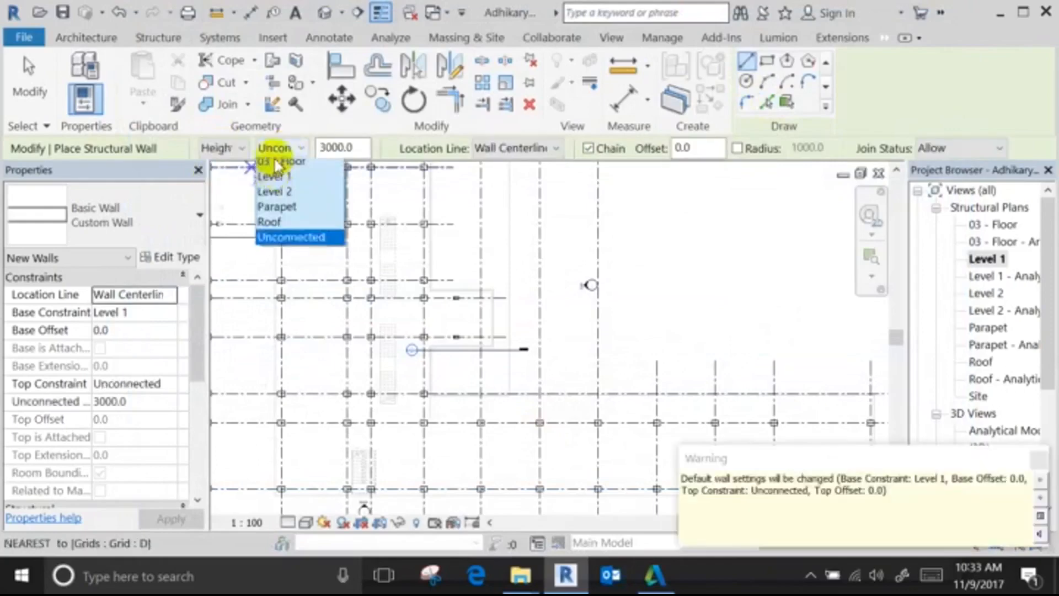
left_click(274, 197)
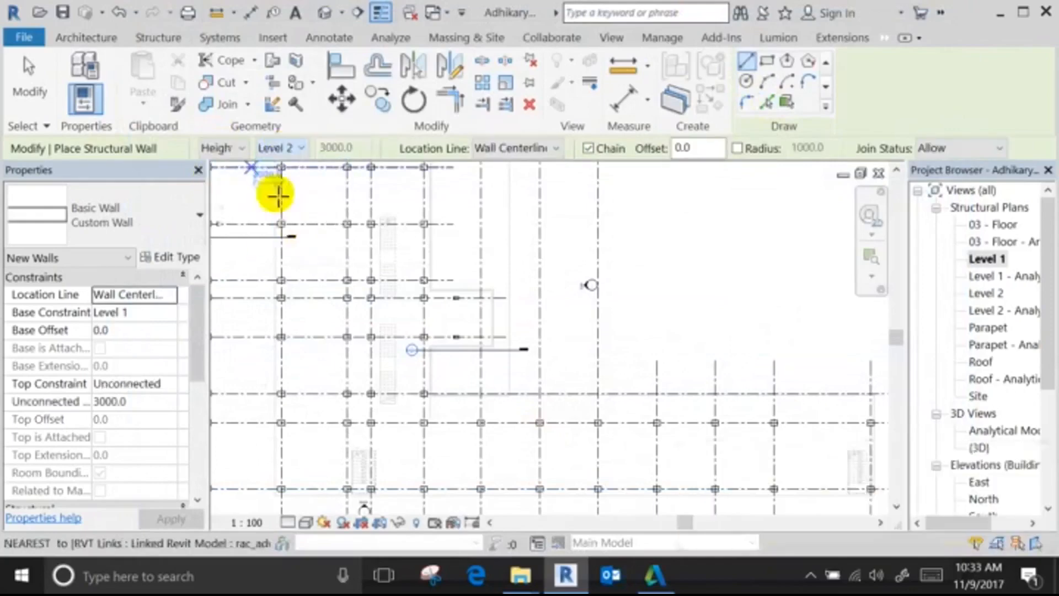
Place structural walls along the whole connected outline in the linked model by picking its chain of lines.
left_click(766, 102)
scroll(406, 267, "up", 6)
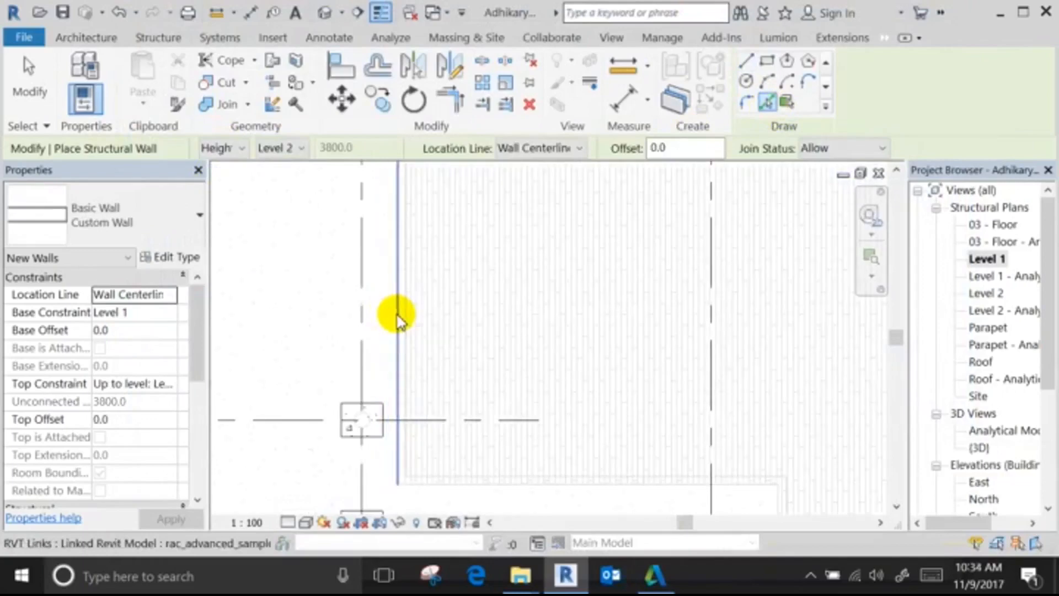
key("Tab")
left_click(397, 318)
scroll(394, 309, "down", 6)
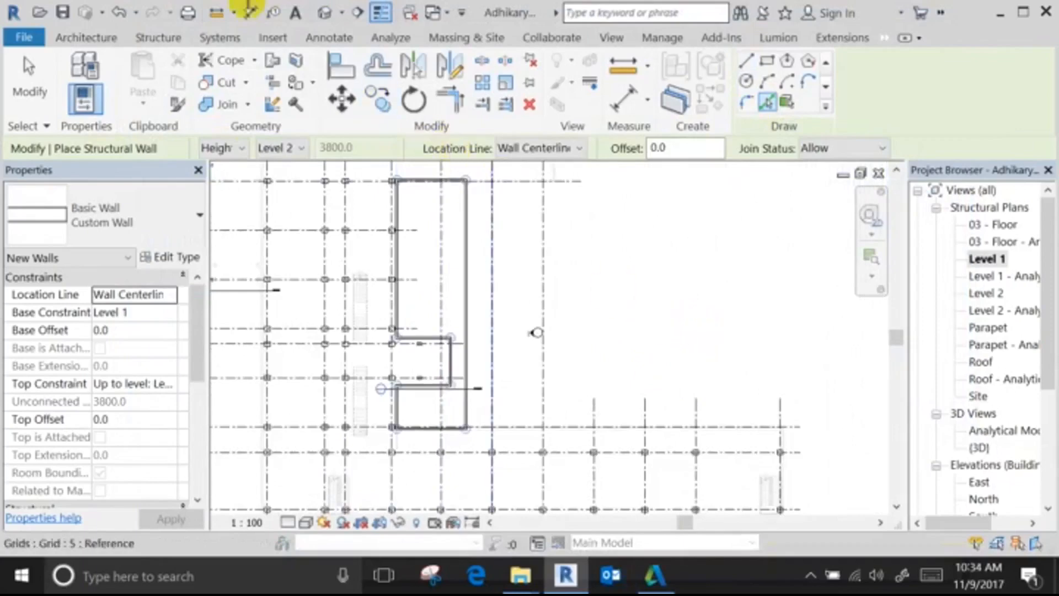
Open the 3D view and delete the long outer wall of the new wall enclosure.
left_click(324, 13)
key("Escape")
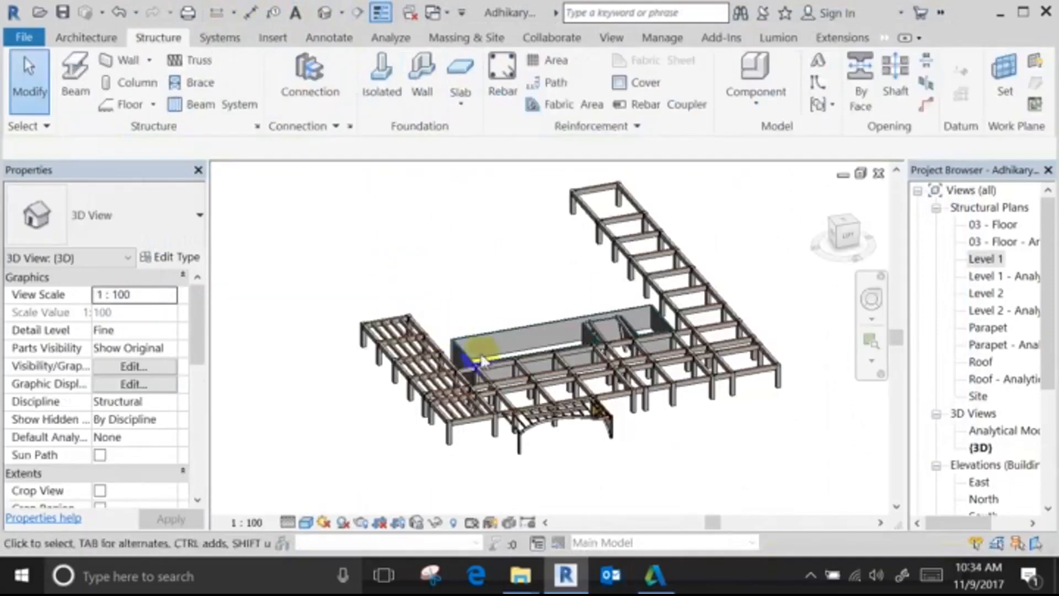
middle_click_drag(479, 351, 148, 392, "shift")
scroll(515, 307, "up", 3)
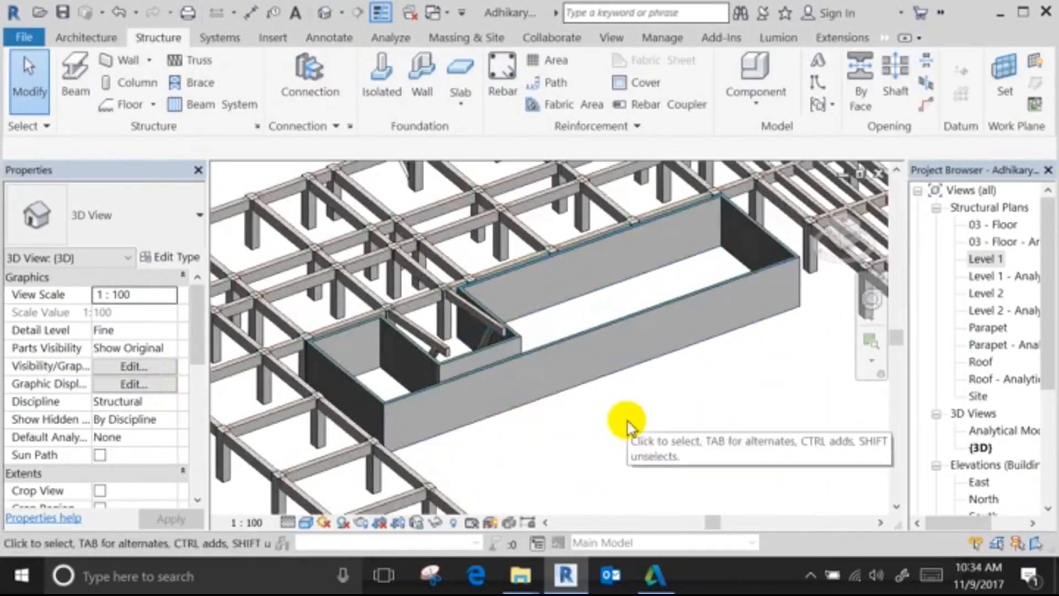
left_click(613, 343)
key("Delete")
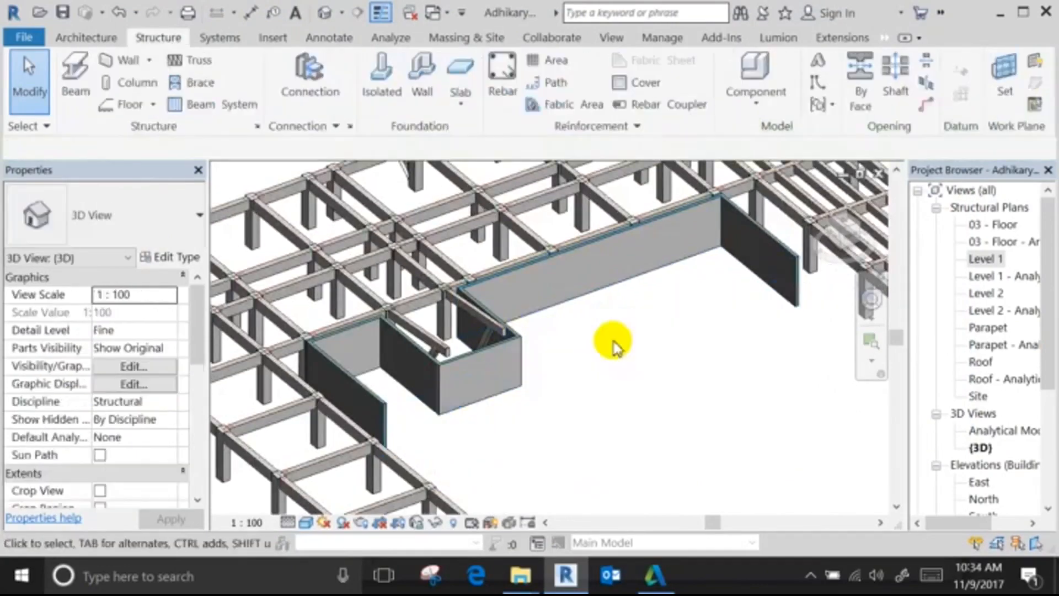
scroll(567, 402, "down", 3)
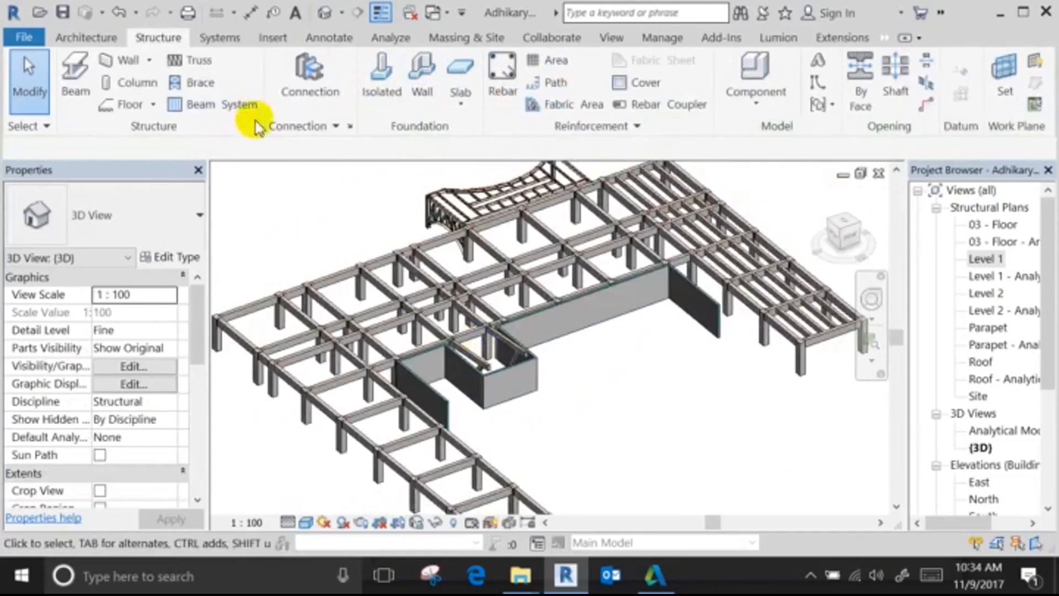
double_click(984, 259)
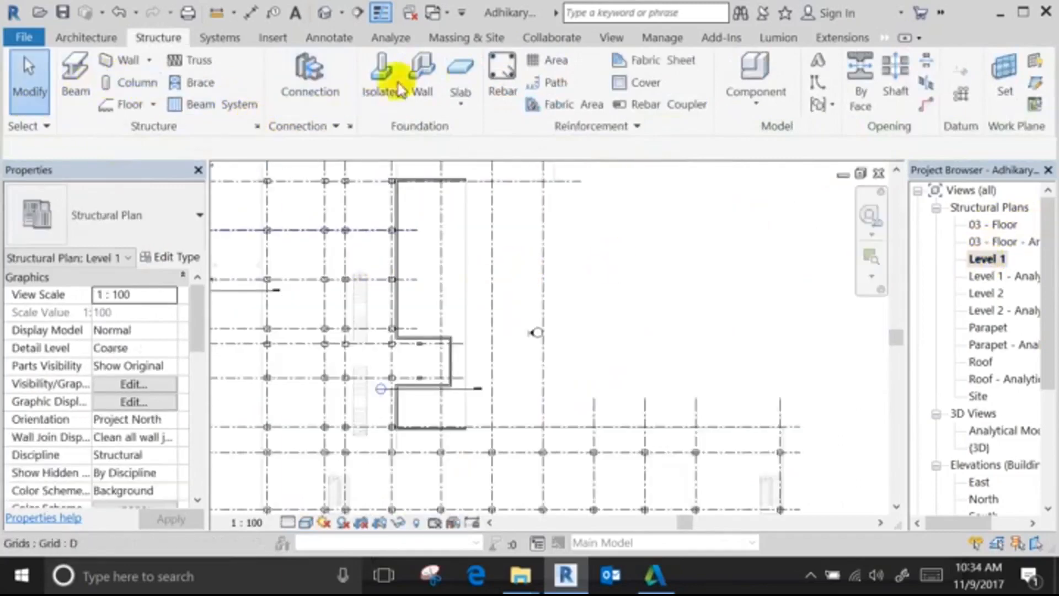
key("ctrl+Tab")
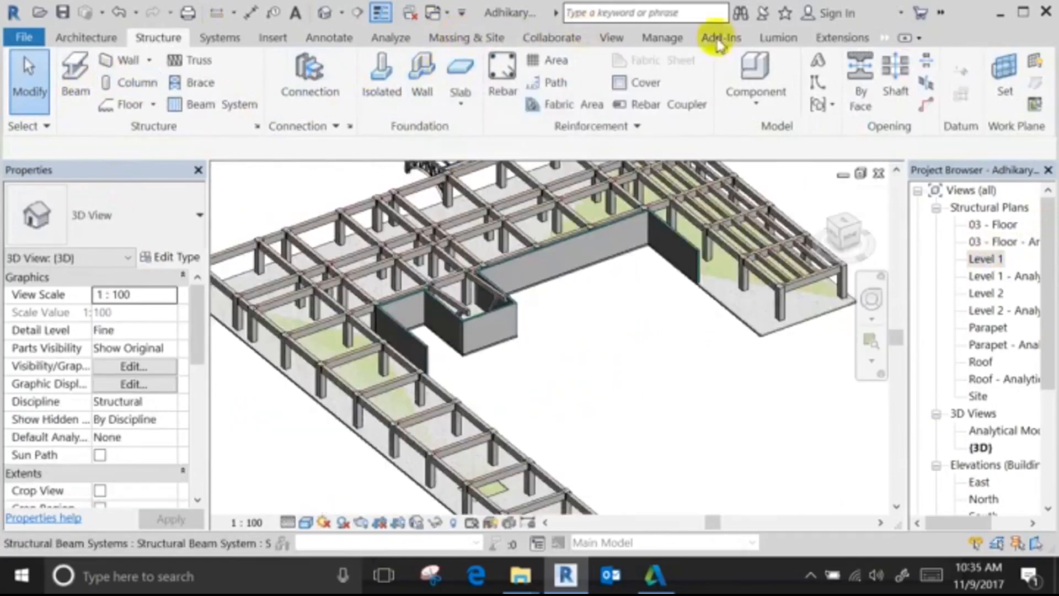
Paint the outer face of the short projecting wall with the Boundary Condition – Fixed material and close the material browser.
left_click(896, 60)
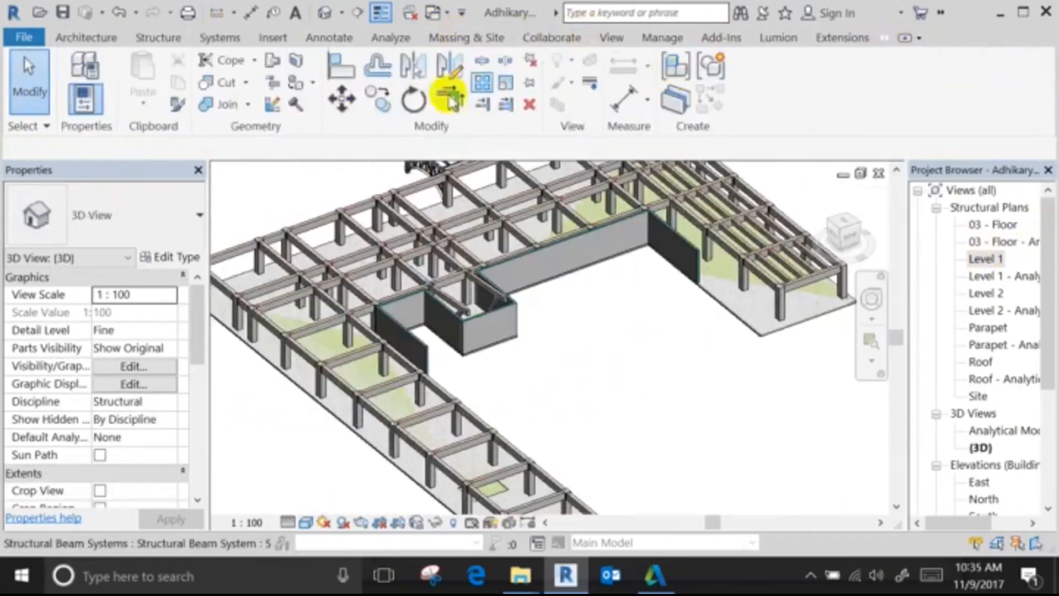
left_click(300, 86)
scroll(61, 330, "up", 5)
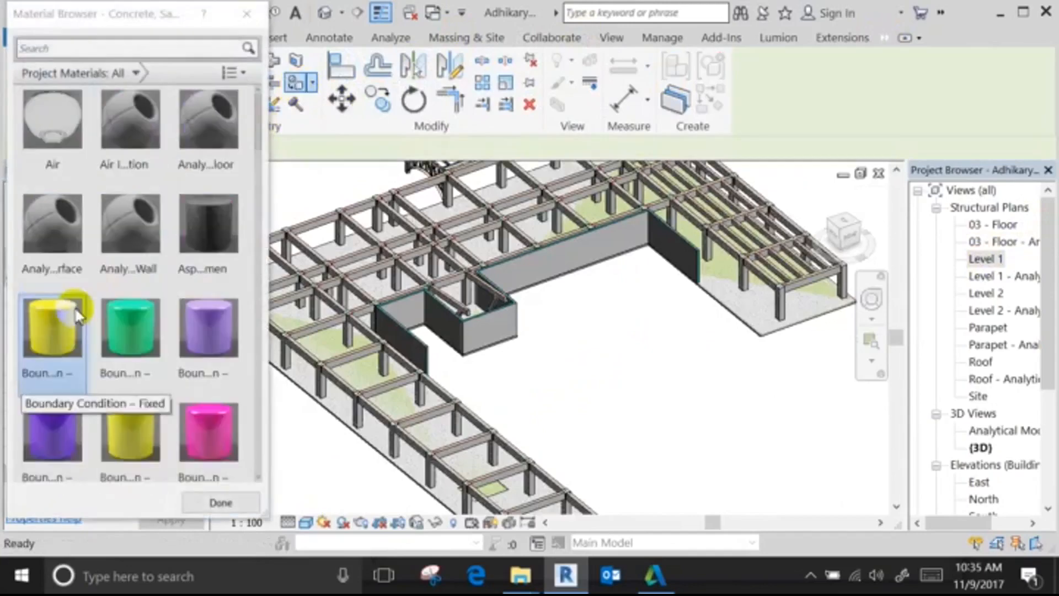
left_click(78, 315)
scroll(489, 352, "up", 5)
left_click(482, 333)
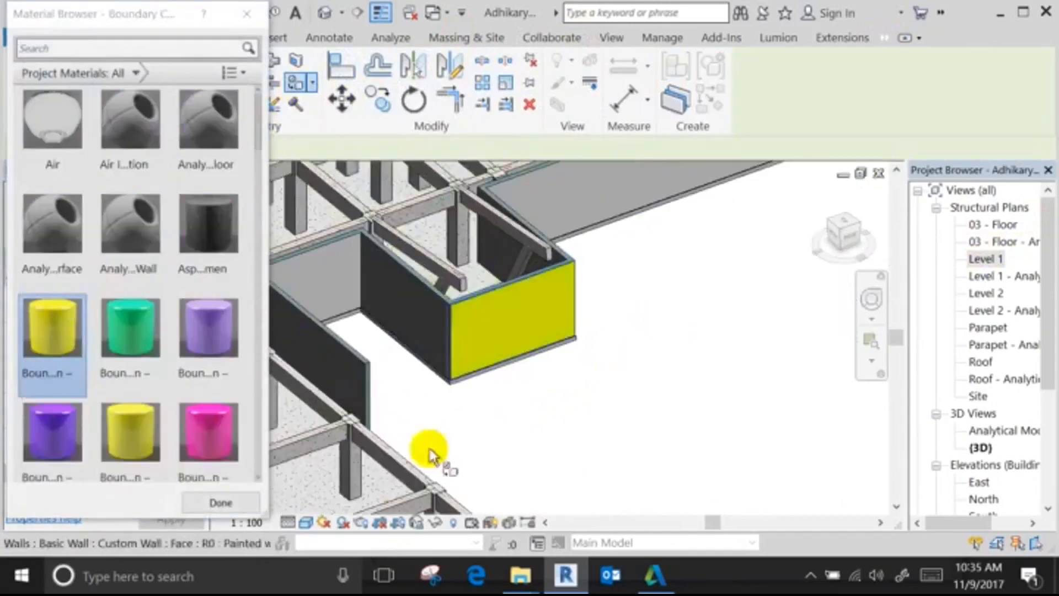
scroll(41, 346, "down", 1)
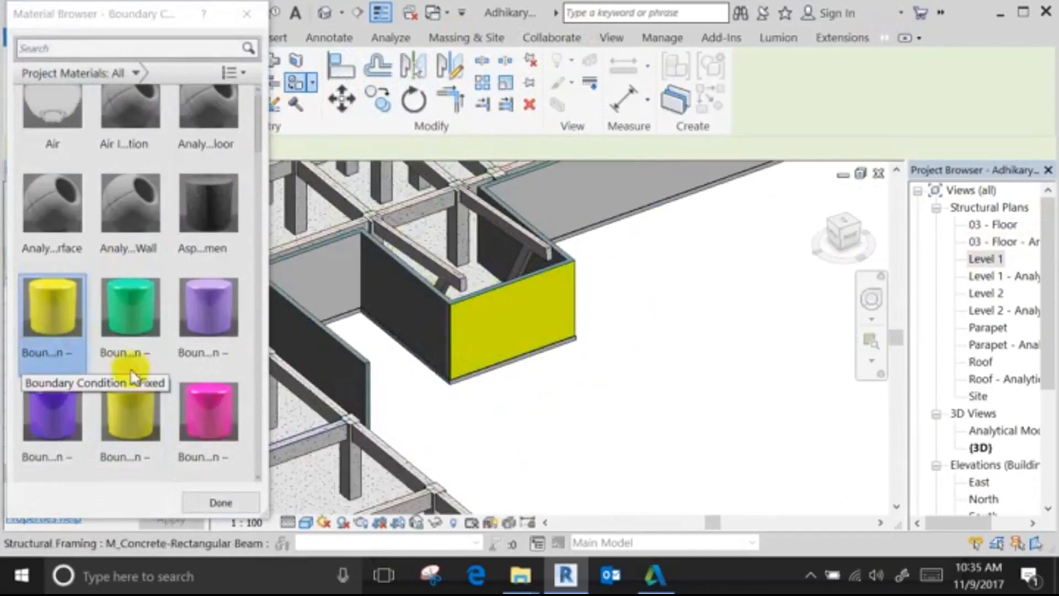
left_click(59, 417)
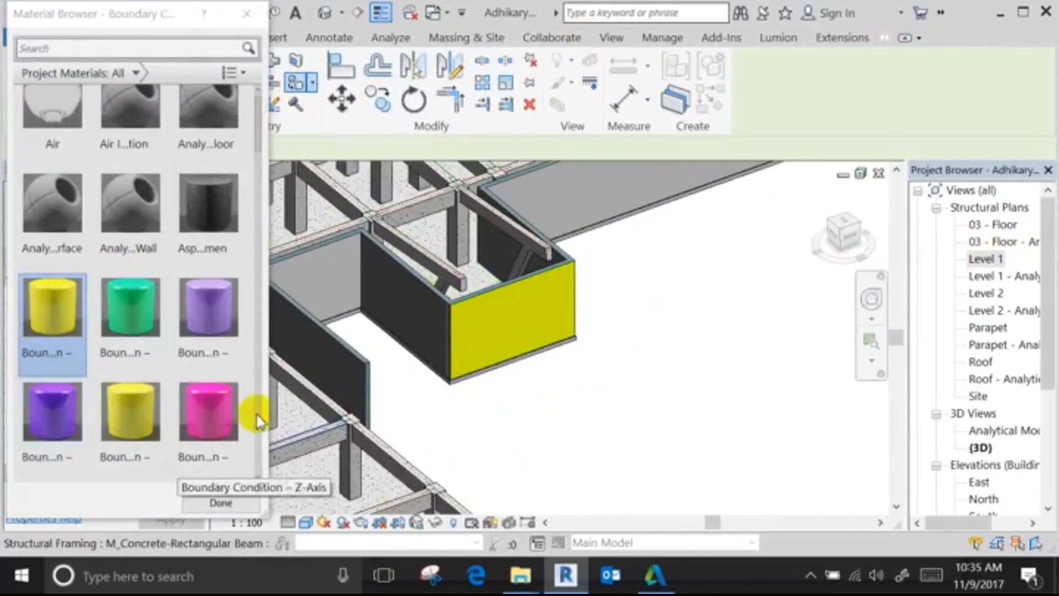
scroll(187, 157, "up", 1)
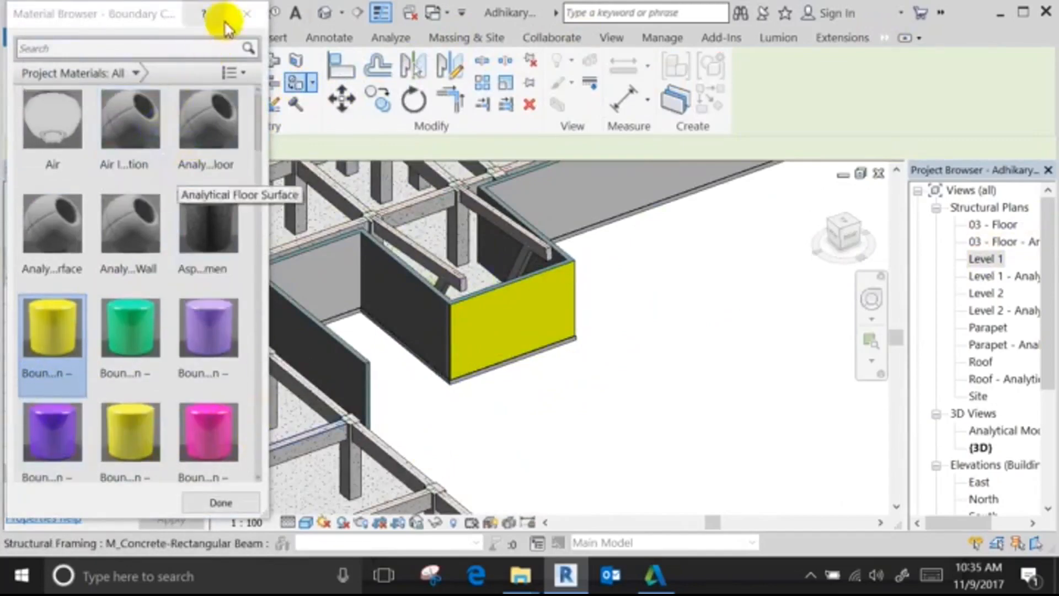
left_click(246, 13)
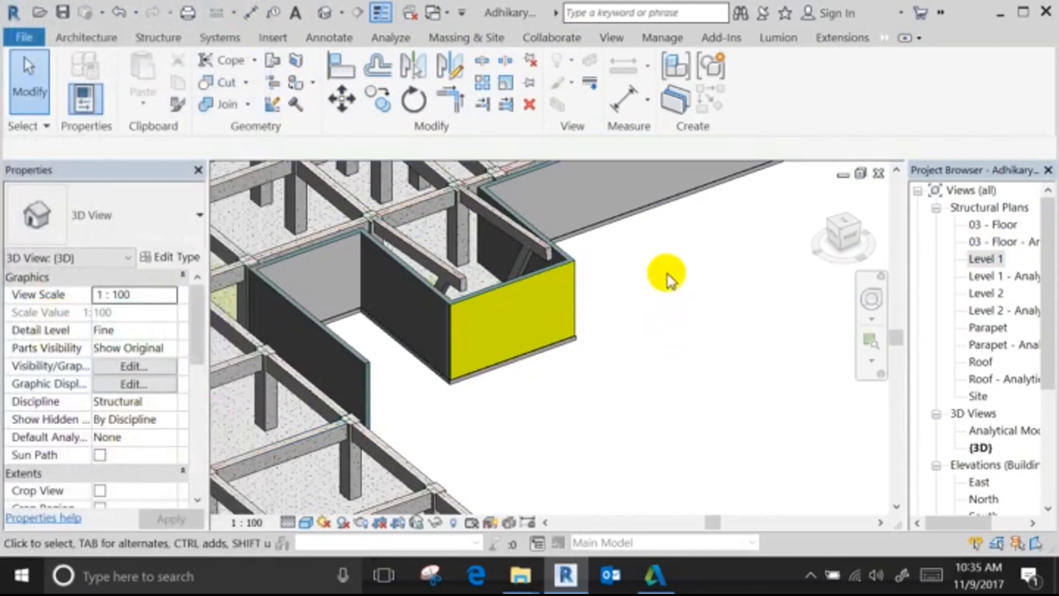
Open the project's material settings and browse the project materials and the Autodesk Materials library.
left_click(293, 84)
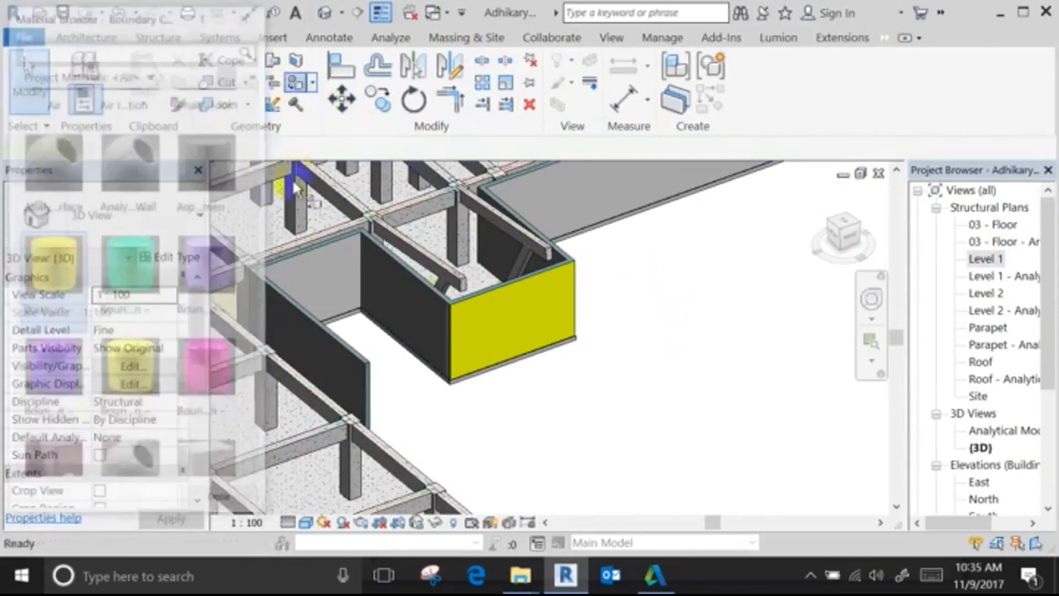
left_click(262, 15)
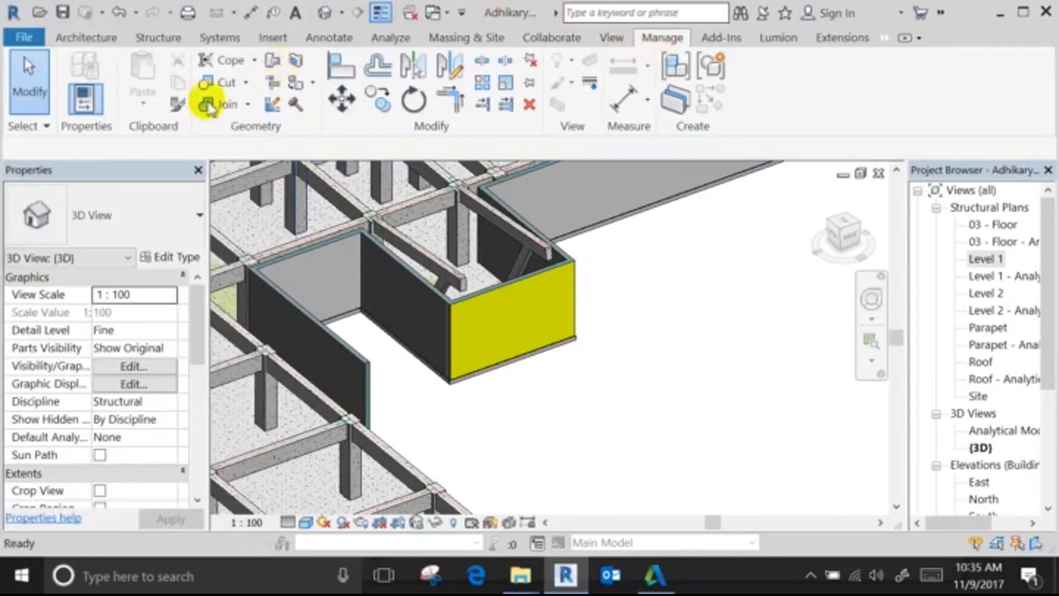
left_click(83, 93)
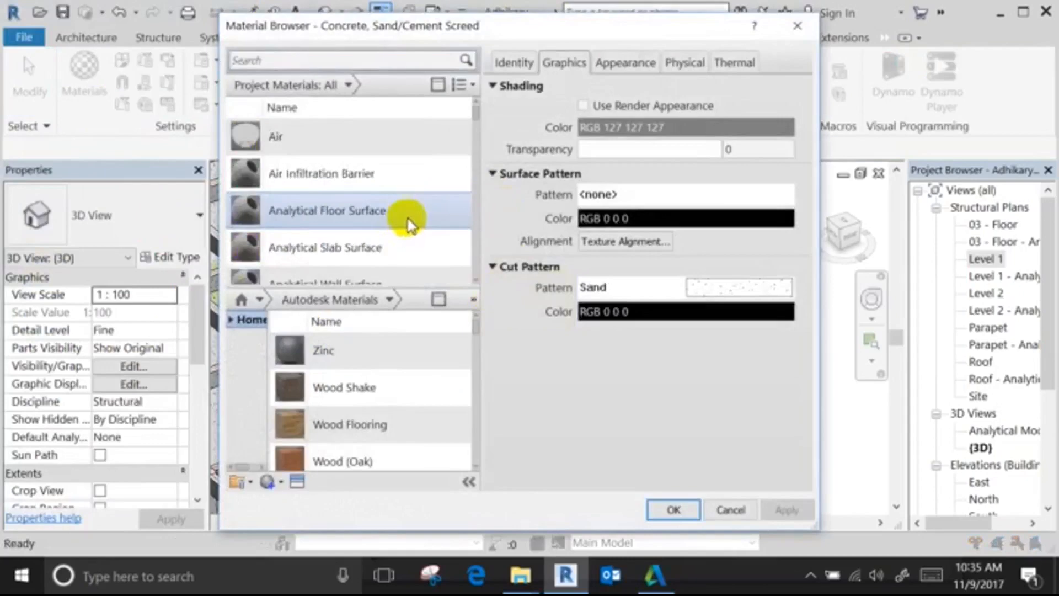
scroll(408, 216, "down", 8)
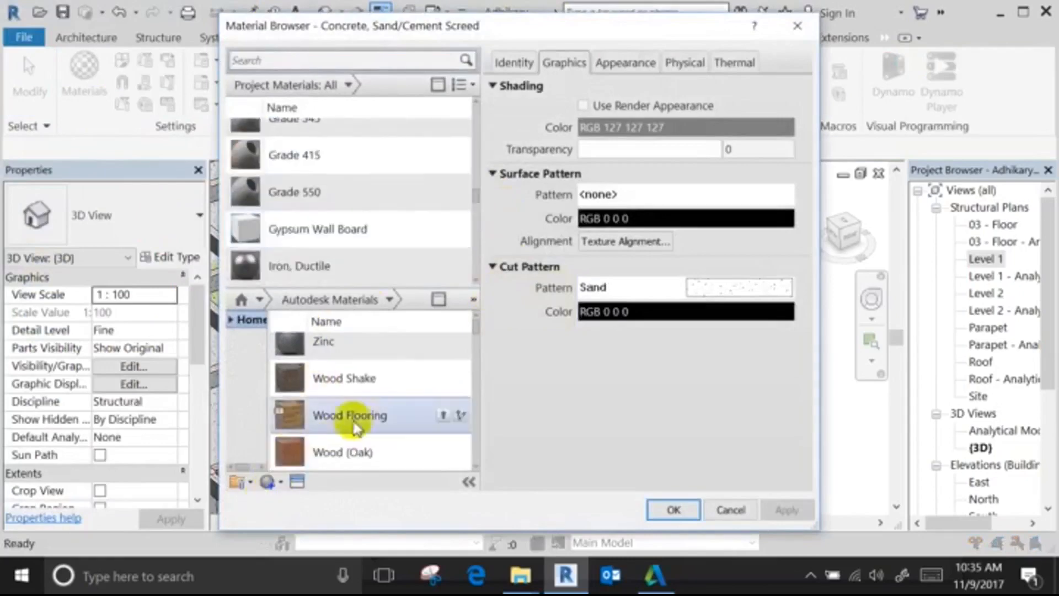
mouse_move(386, 385)
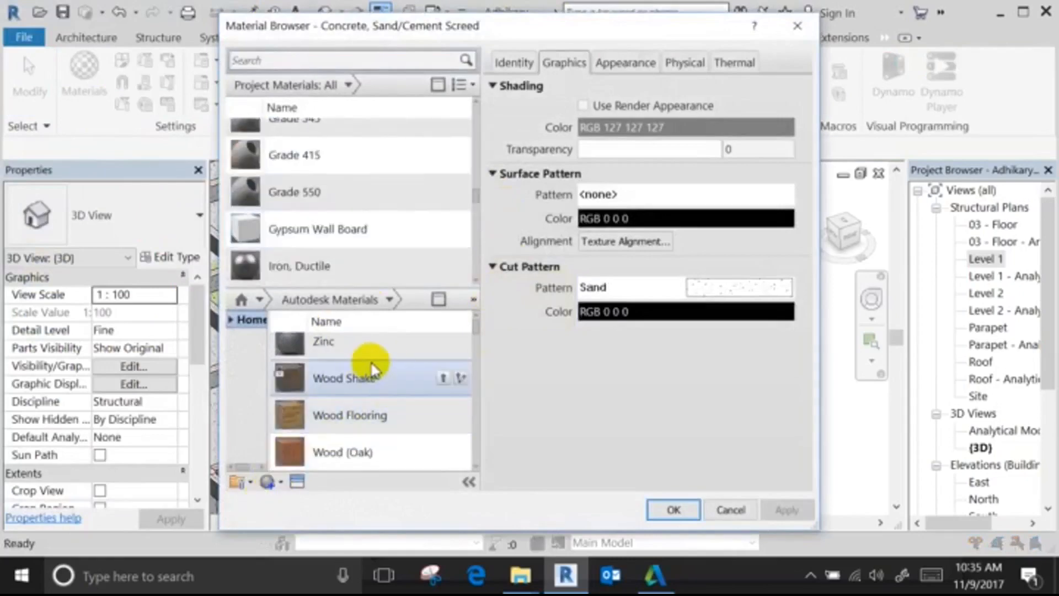
scroll(370, 364, "up", 1)
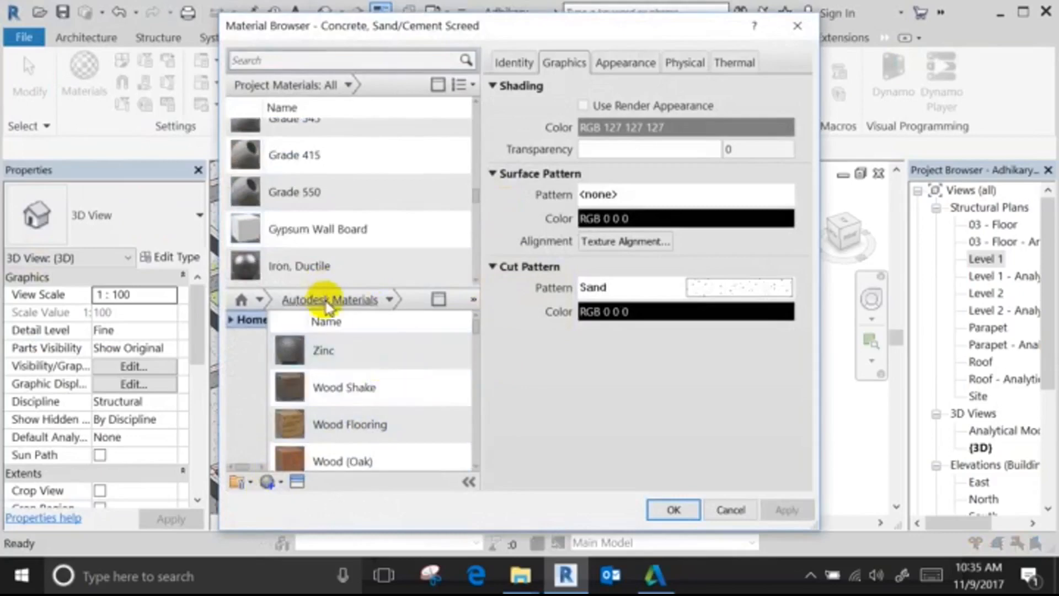
scroll(378, 420, "down", 5)
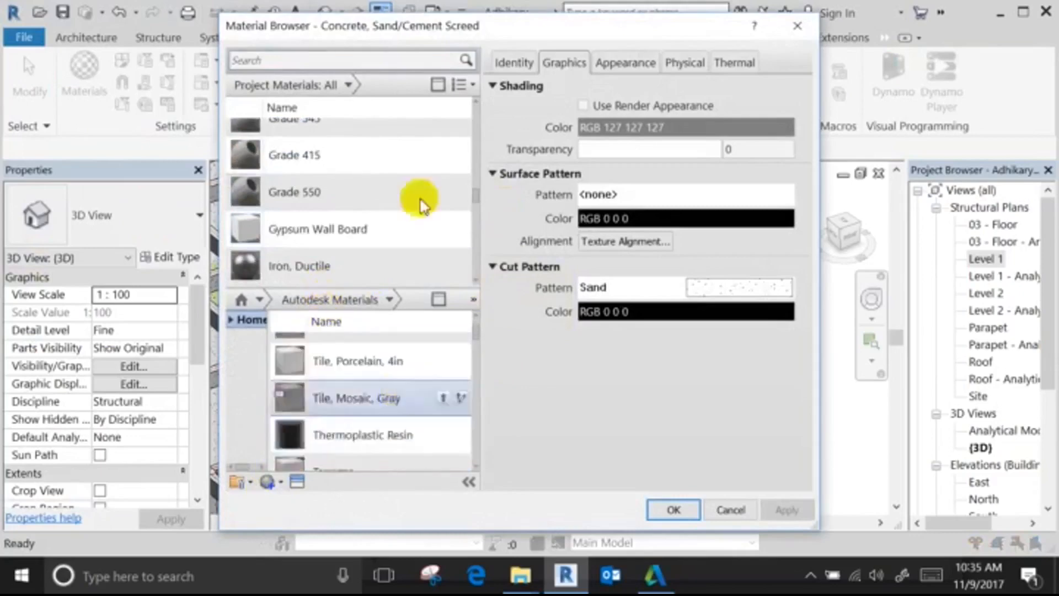
scroll(421, 201, "up", 1)
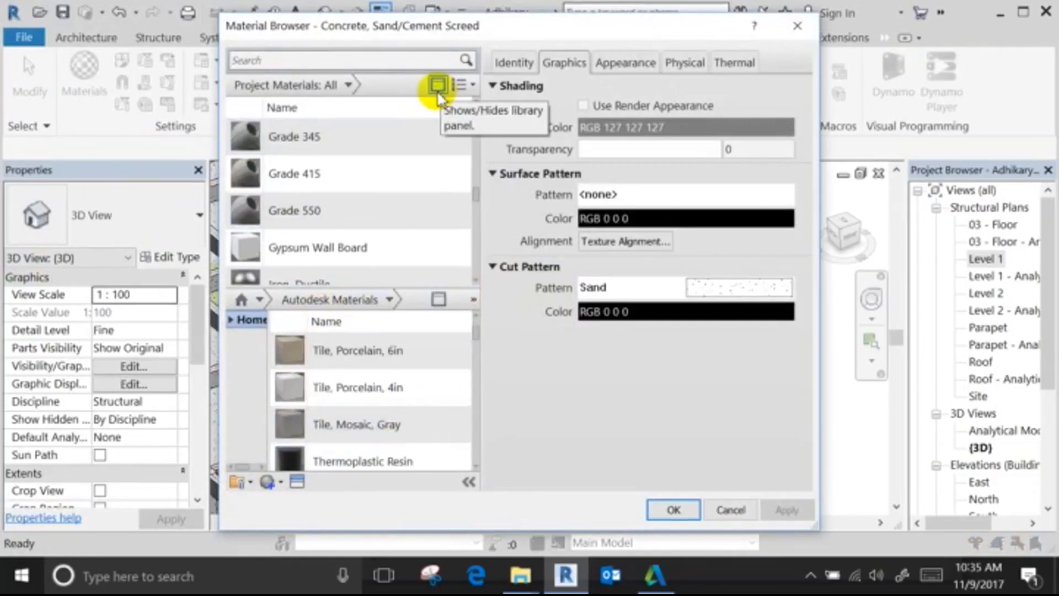
scroll(419, 221, "down", 1)
scroll(369, 408, "down", 10)
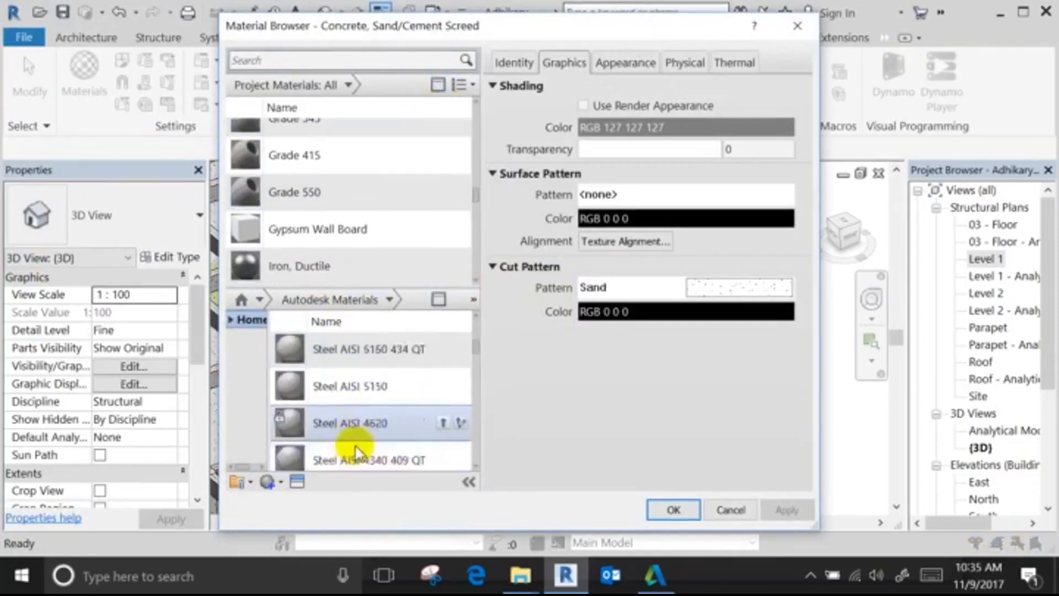
scroll(364, 444, "down", 6)
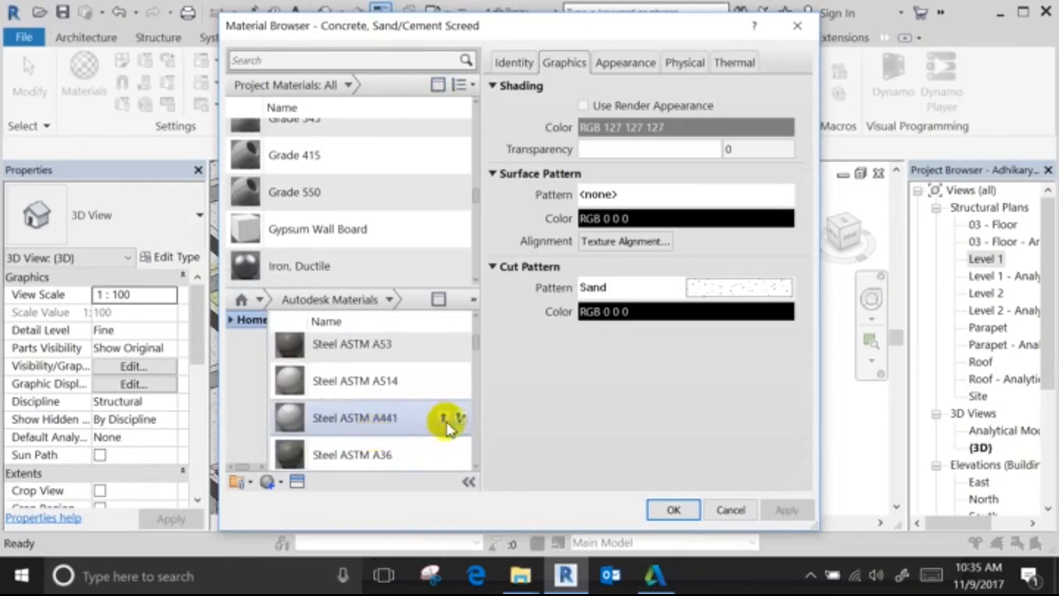
Preview the appearance of the Steel ASTM A441 and Stone library materials and close the material browser.
left_click(445, 421)
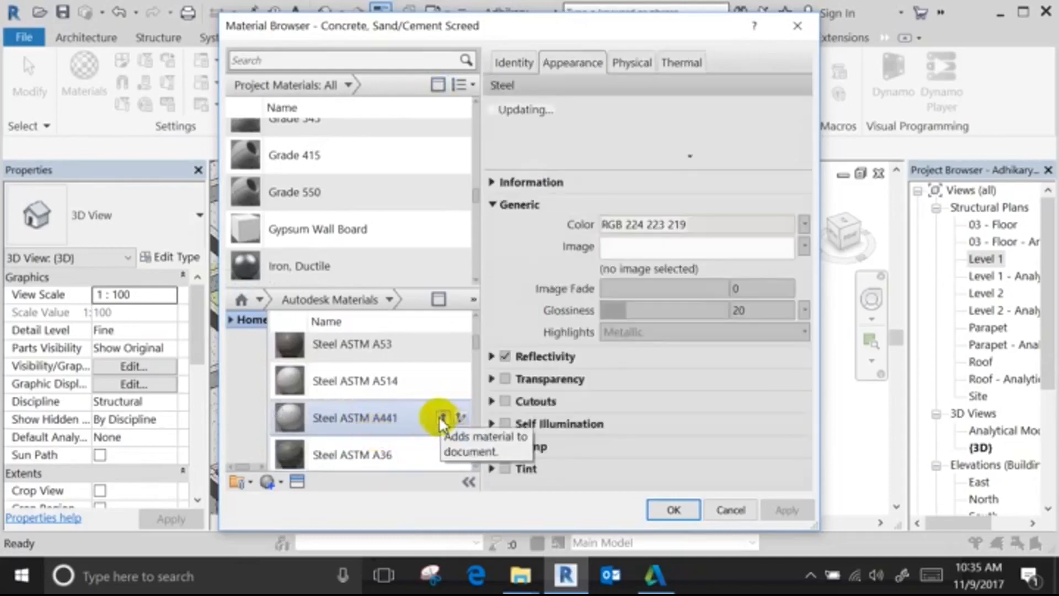
scroll(433, 414, "down", 5)
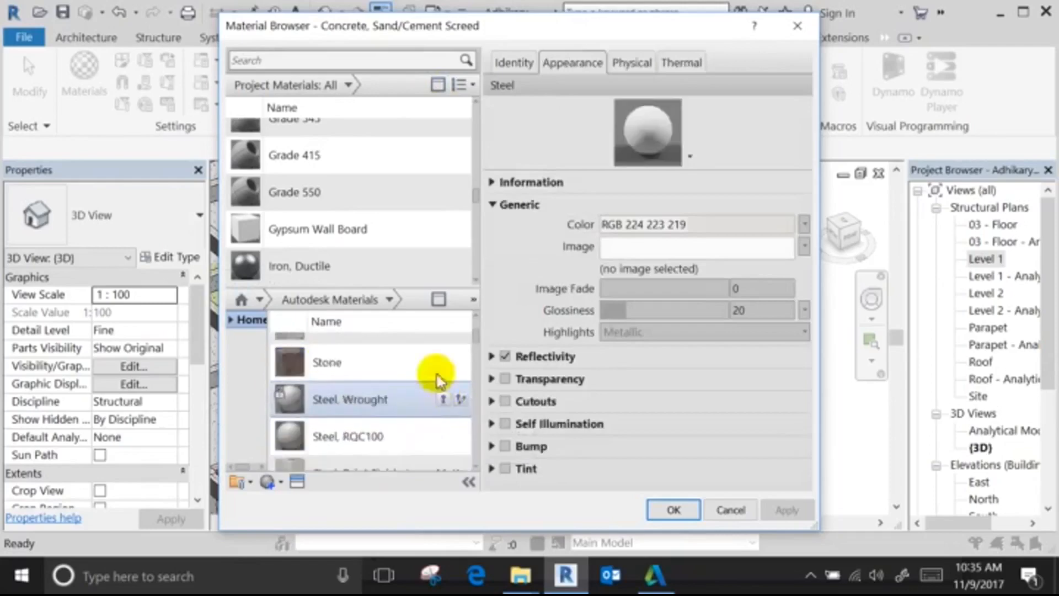
left_click(430, 362)
scroll(441, 345, "up", 1)
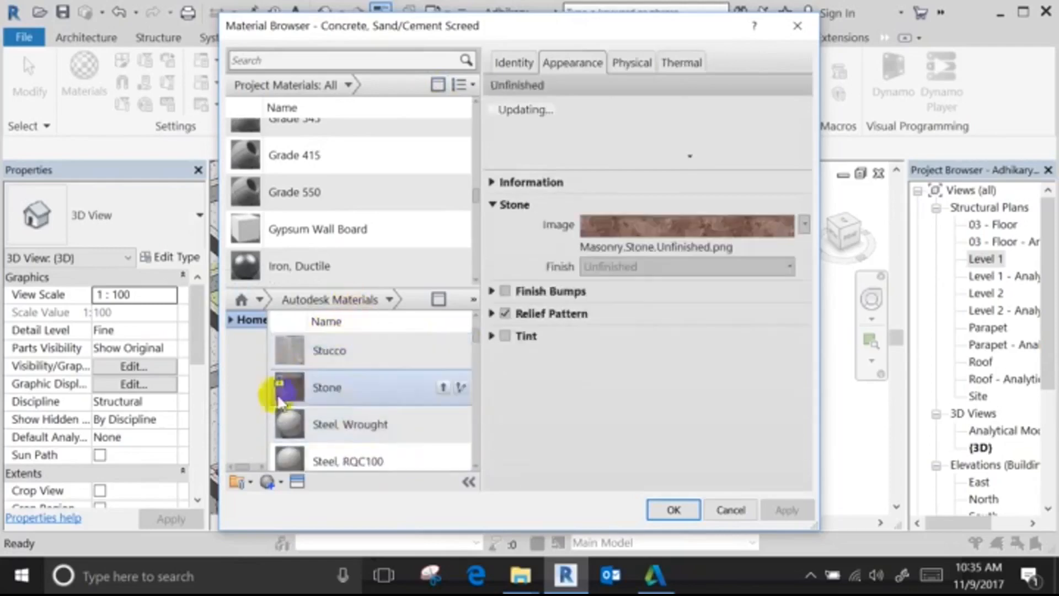
scroll(386, 193, "up", 1)
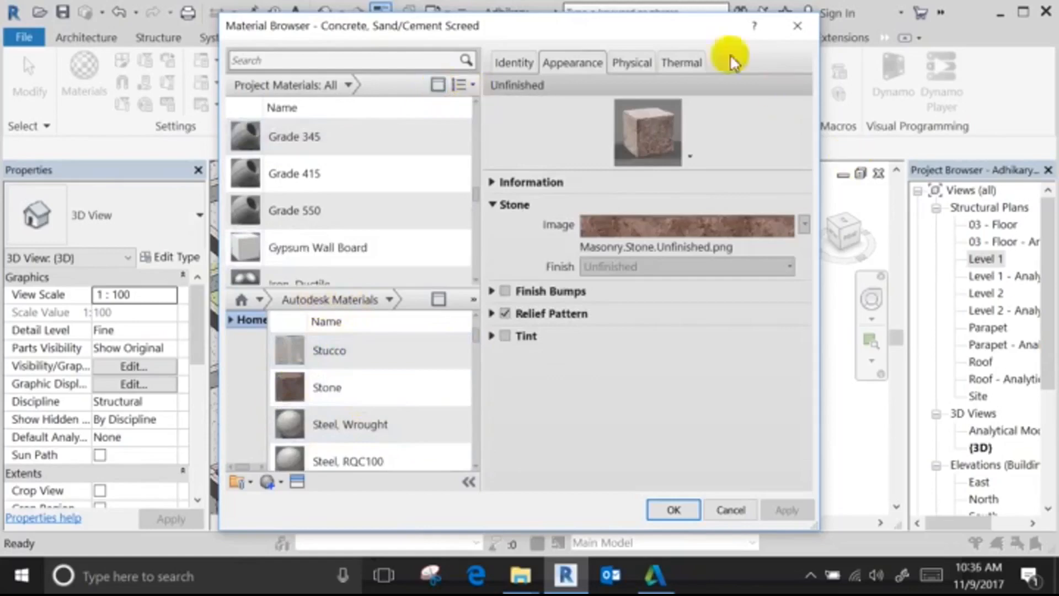
left_click(796, 26)
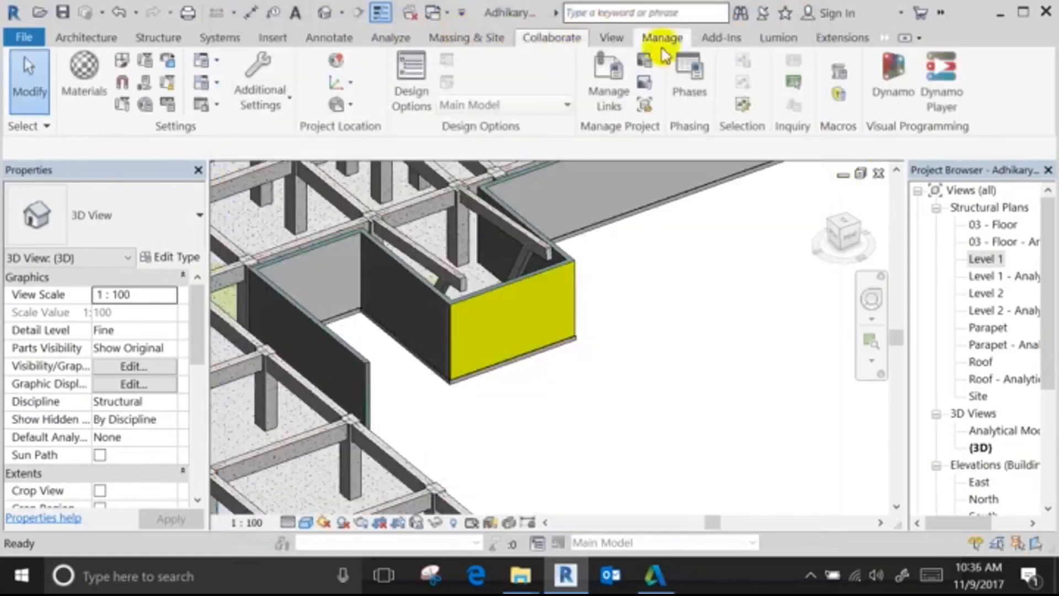
Reopen the project's material settings, then hide the library list and show it again.
left_click(84, 83)
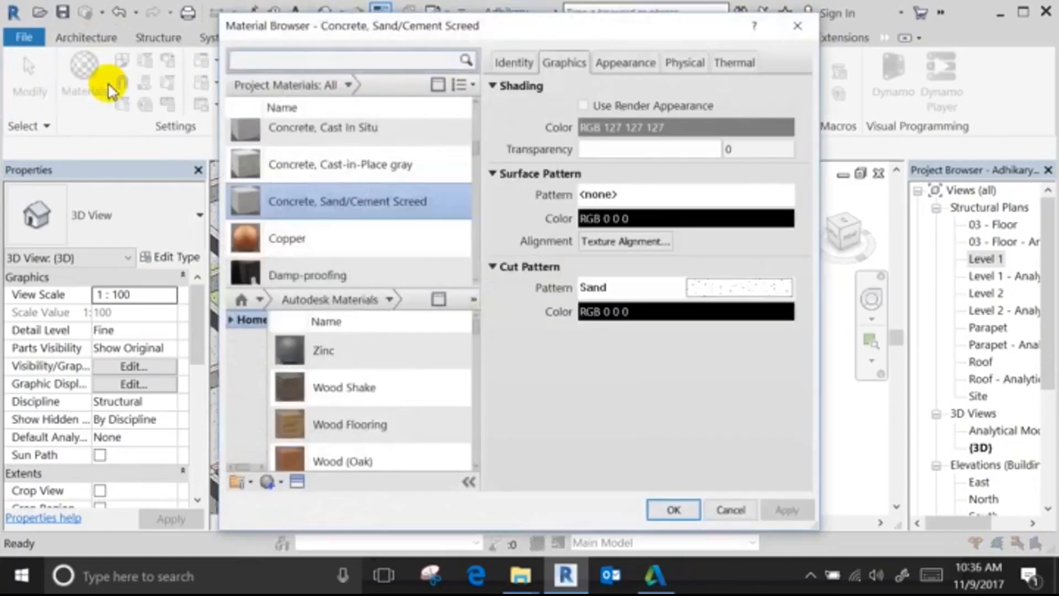
left_click(438, 85)
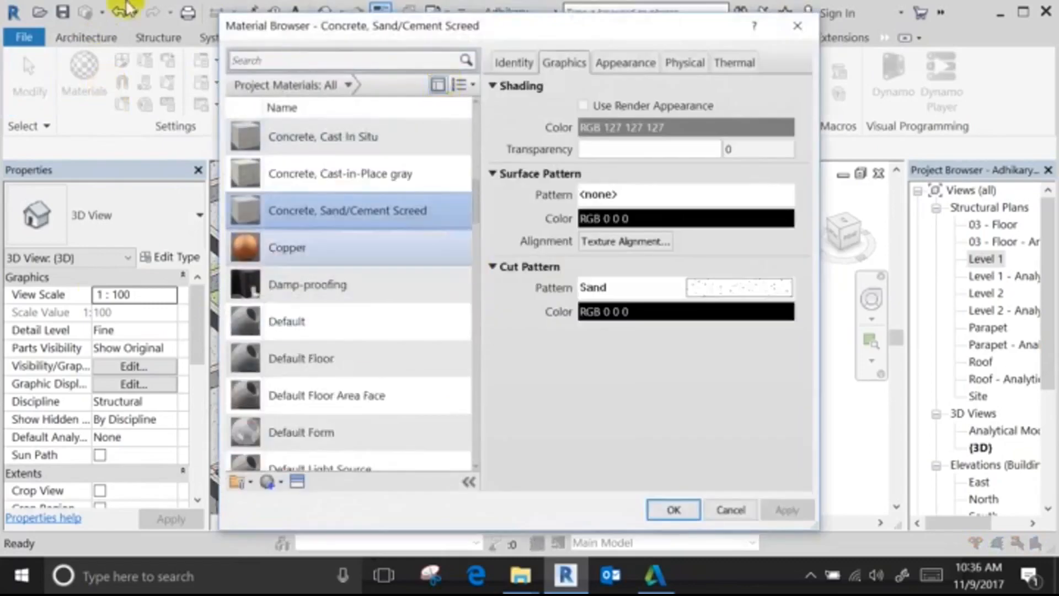
scroll(397, 441, "down", 1)
scroll(411, 248, "up", 1)
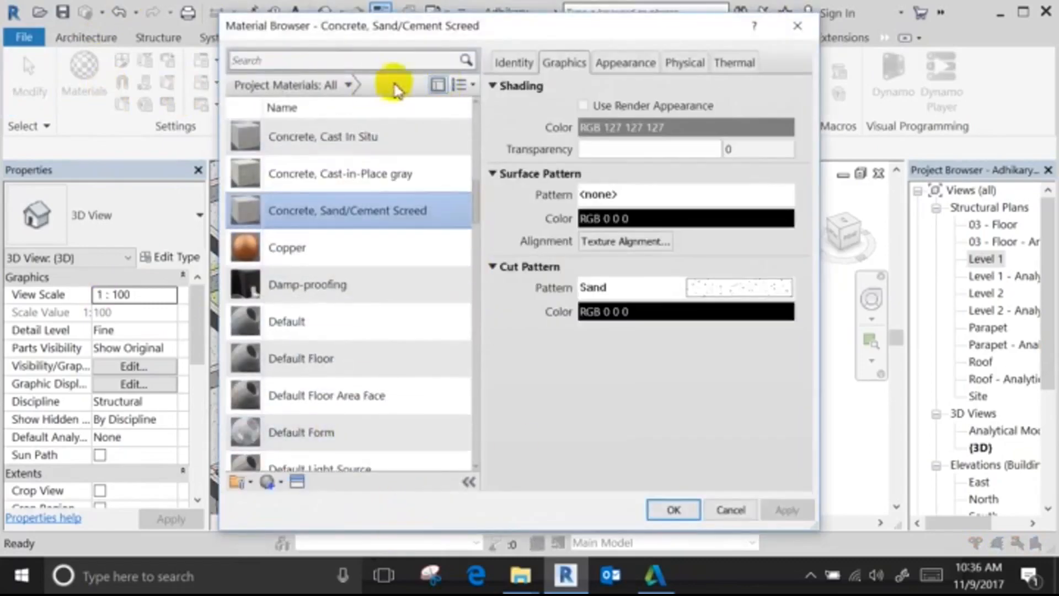
left_click(437, 86)
Try to add the Plywood, Sheathing material from the Autodesk Materials library to the project.
scroll(358, 408, "down", 3)
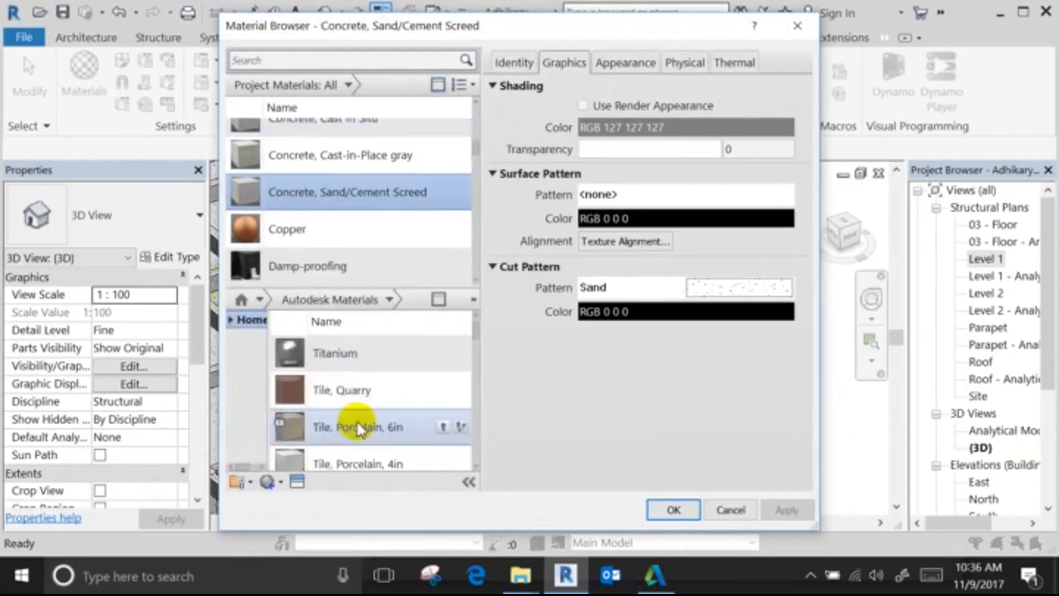
scroll(355, 425, "up", 5)
left_click(350, 445)
scroll(361, 442, "up", 3)
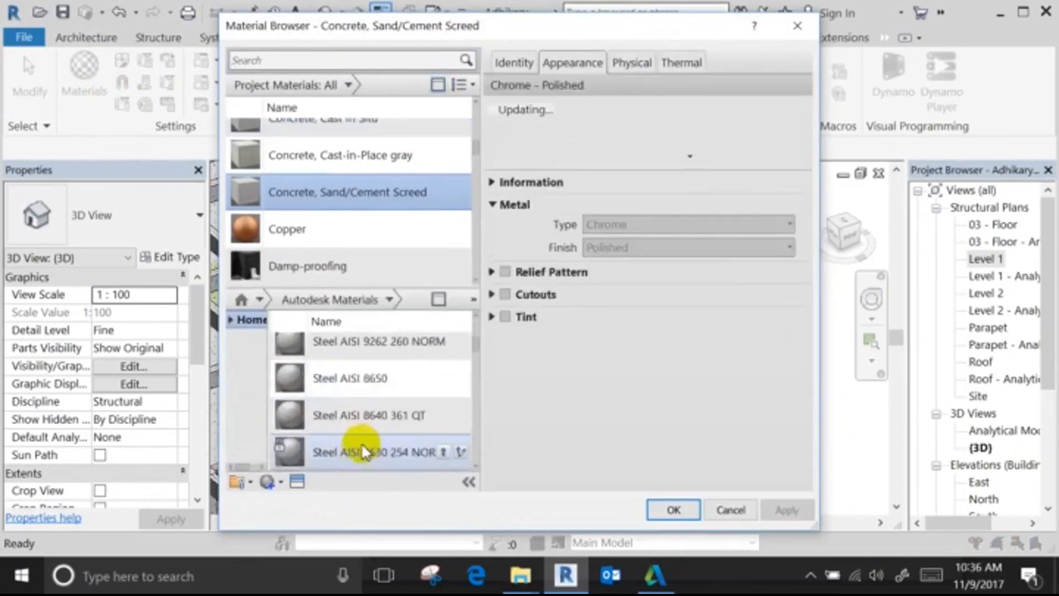
scroll(364, 448, "up", 10)
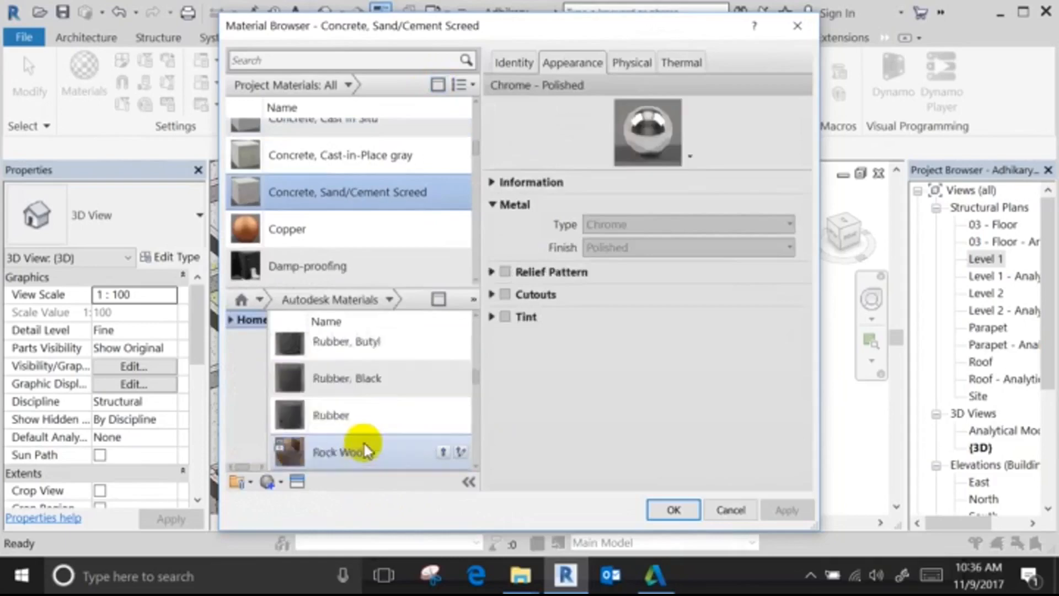
scroll(366, 444, "down", 2)
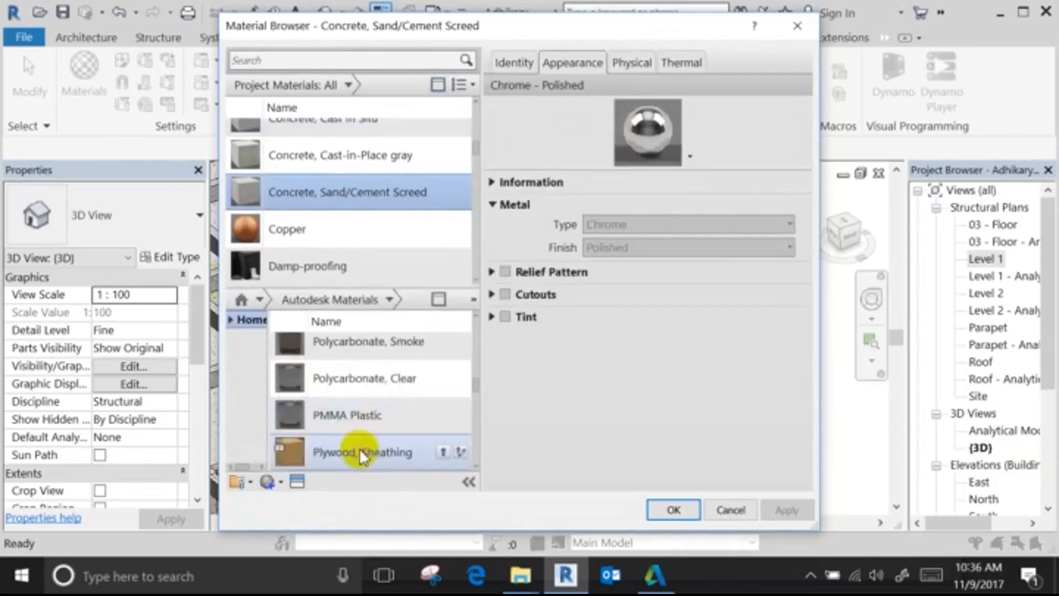
left_click(366, 455)
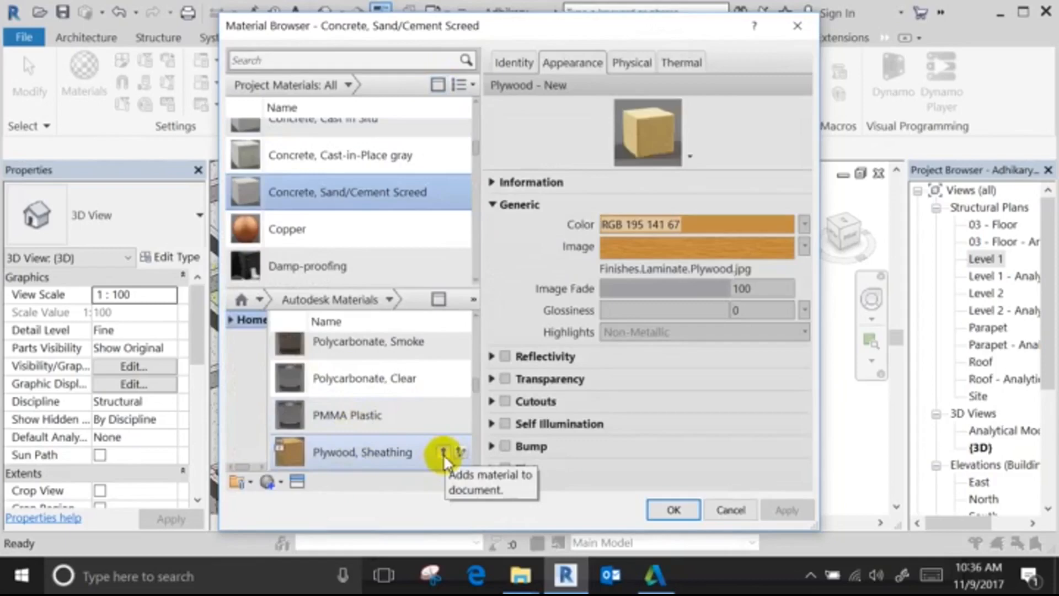
left_click(442, 454)
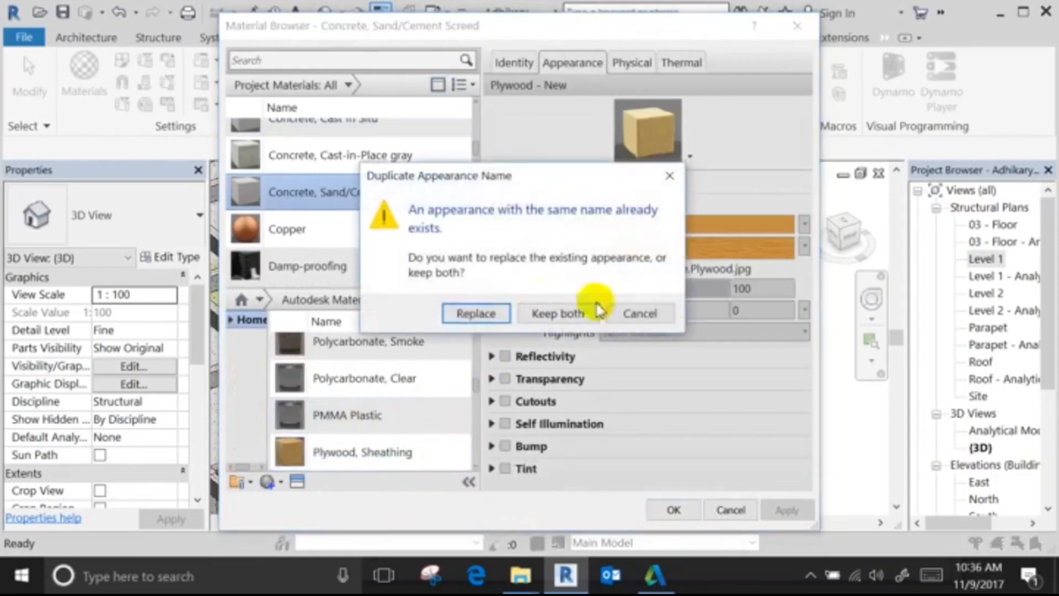
left_click(663, 322)
Add the Mirror material from the Autodesk Materials library to the project and accept the material settings.
scroll(365, 386, "down", 5)
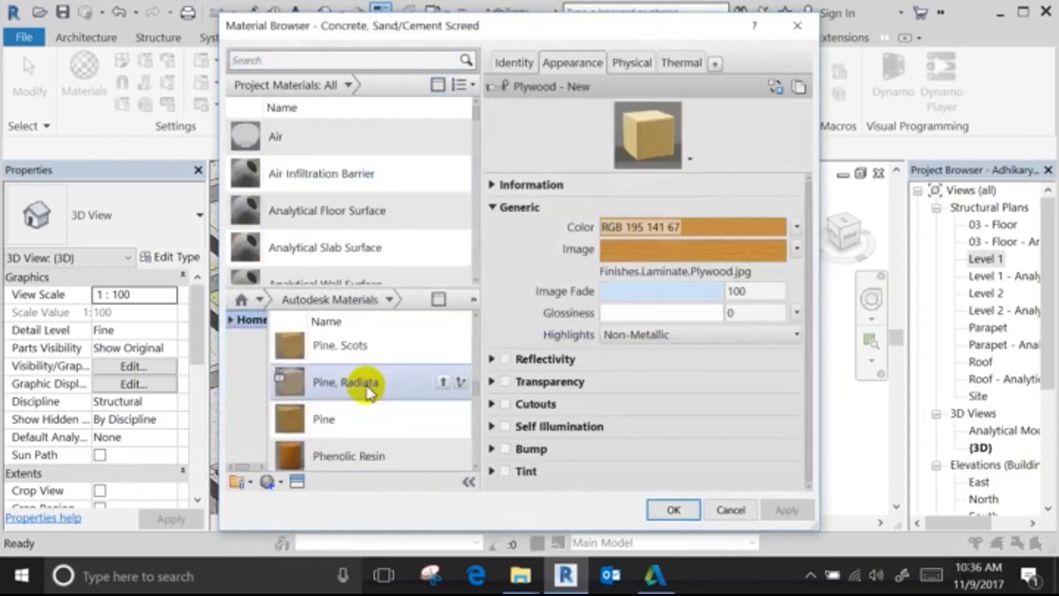
scroll(366, 436, "down", 3)
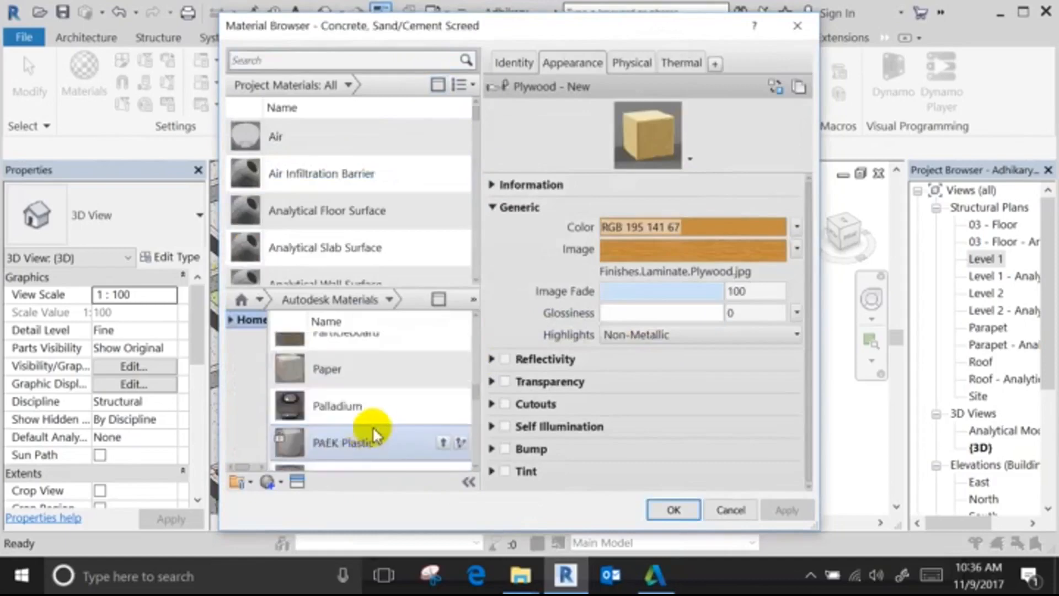
scroll(376, 434, "up", 1)
scroll(375, 428, "up", 1)
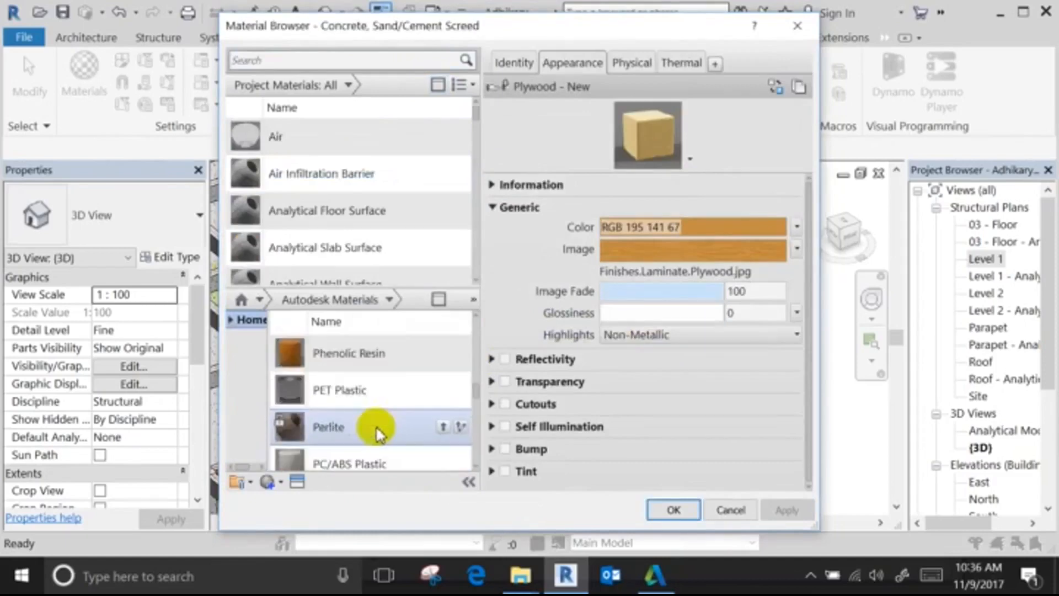
left_click(419, 367)
scroll(401, 379, "down", 2)
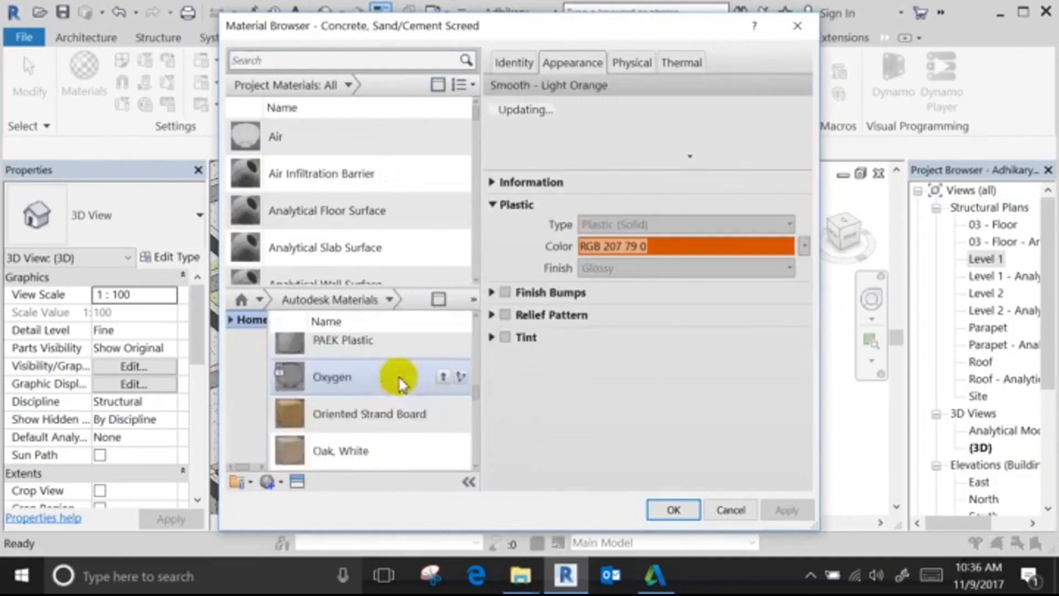
scroll(390, 432, "down", 1)
scroll(390, 444, "down", 3)
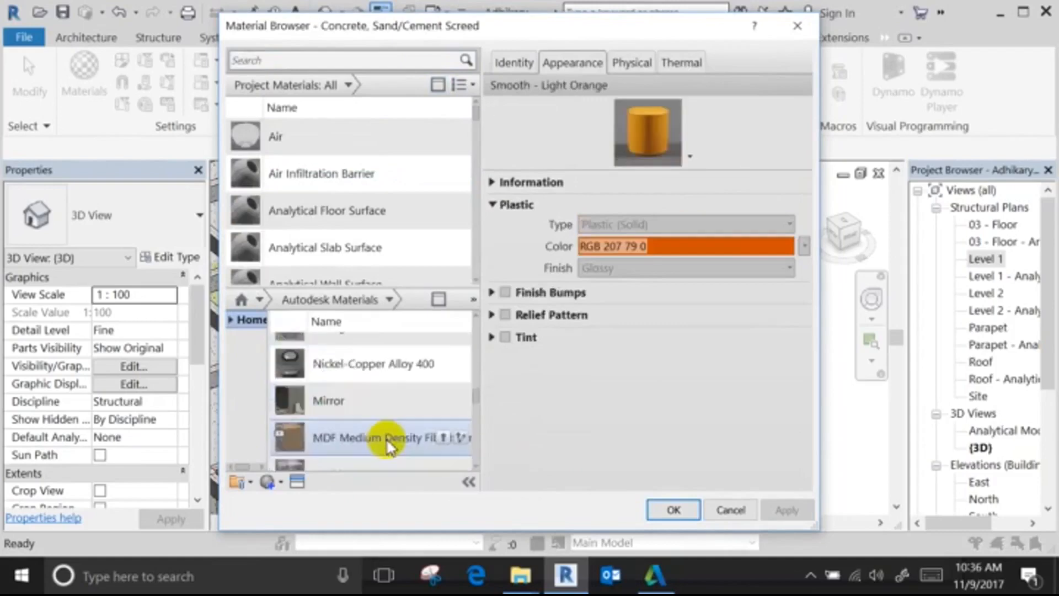
scroll(389, 436, "down", 3)
left_click(438, 409)
left_click(444, 400)
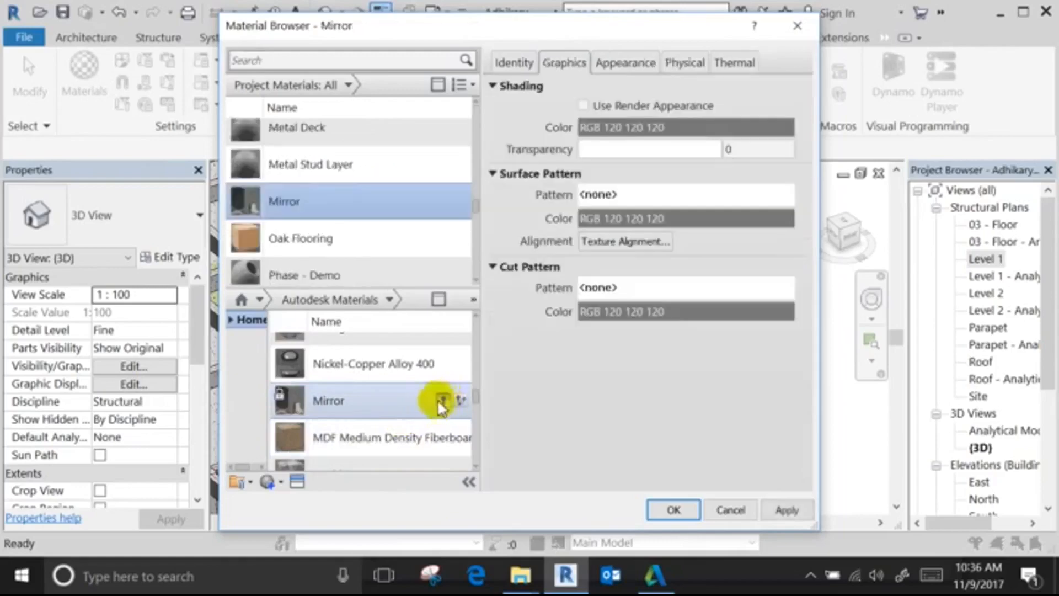
left_click(674, 510)
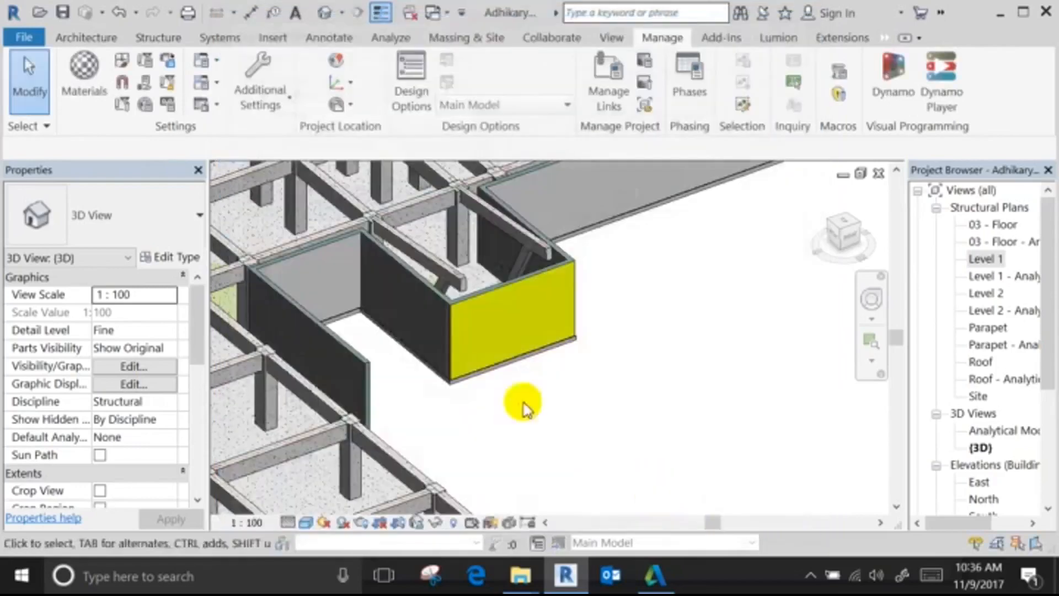
Paint the long custom wall's face with the Mirror project material and finish painting.
left_click(884, 37)
left_click(891, 53)
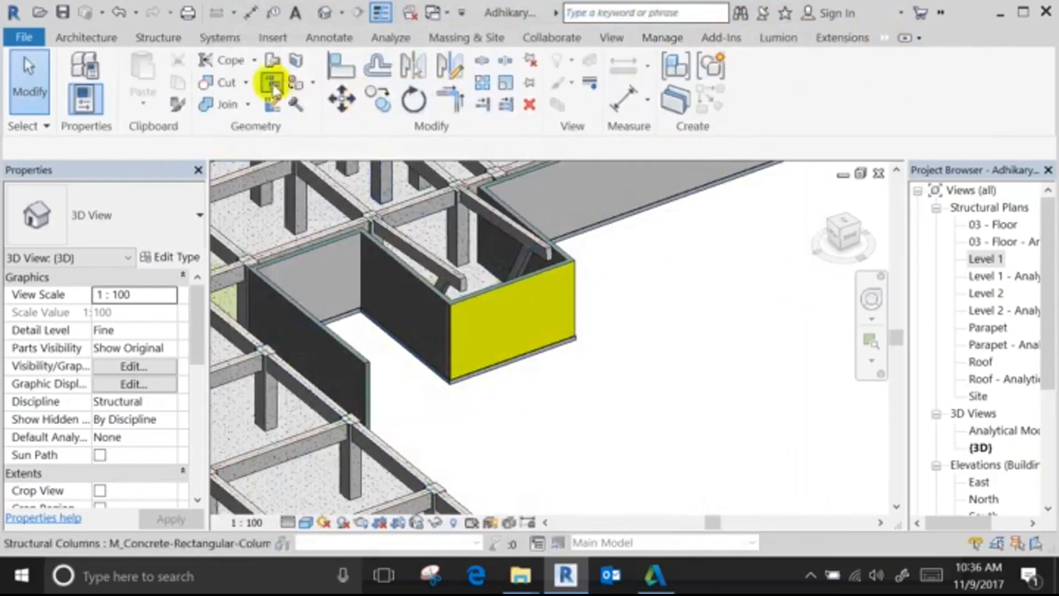
left_click(296, 83)
scroll(175, 333, "down", 10)
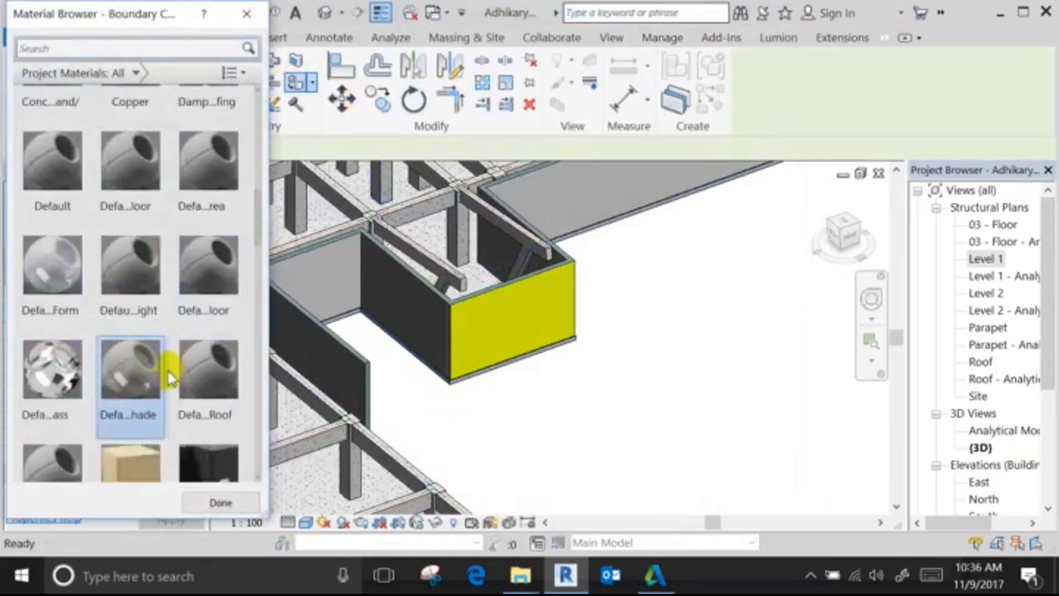
scroll(173, 366, "down", 6)
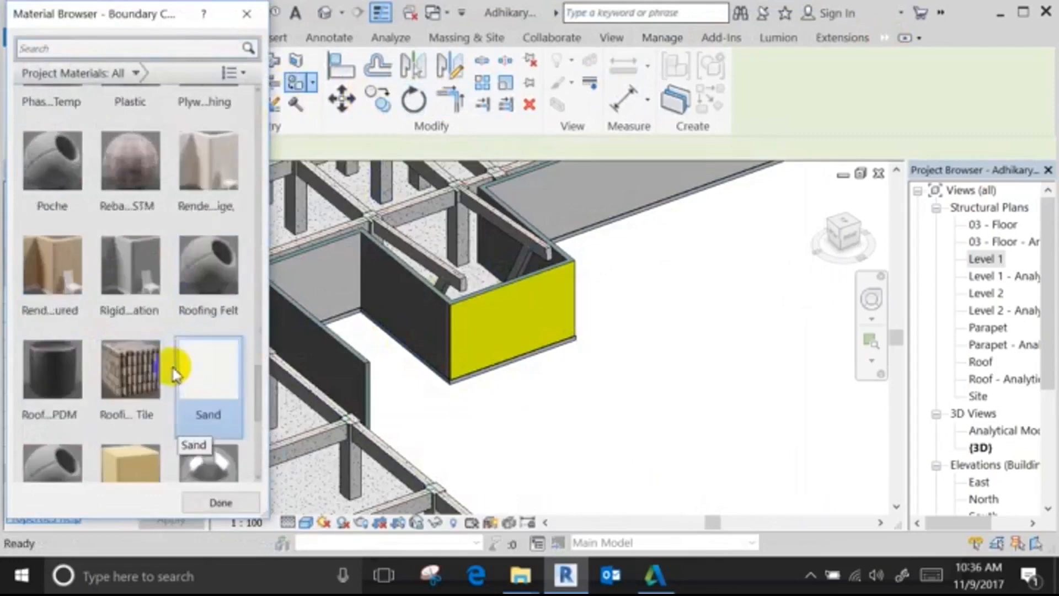
scroll(173, 366, "up", 3)
scroll(164, 384, "down", 3)
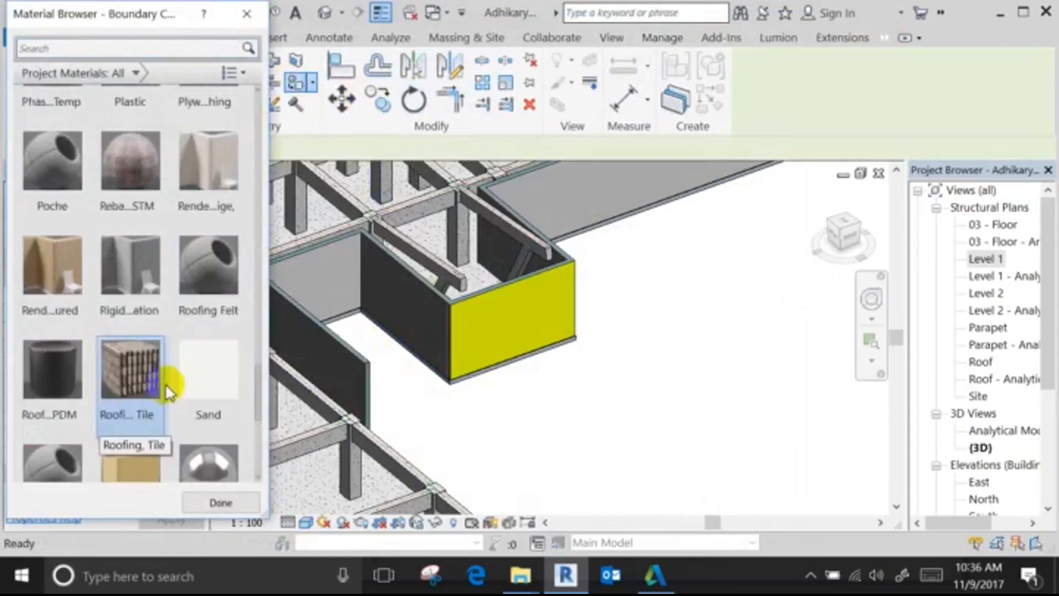
scroll(101, 326, "up", 8)
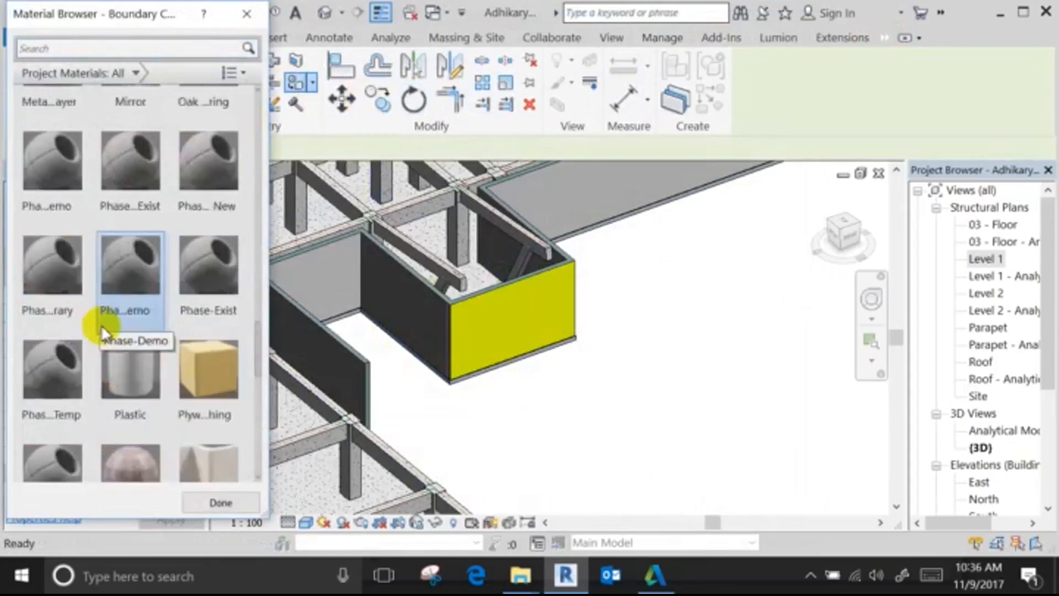
scroll(102, 328, "down", 5)
scroll(101, 329, "down", 5)
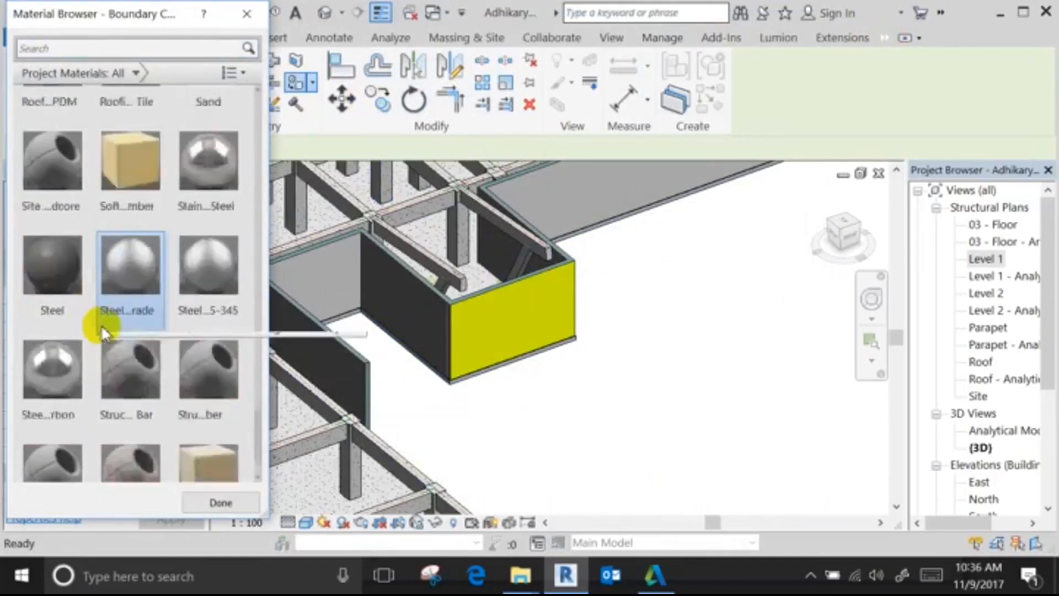
scroll(102, 330, "up", 5)
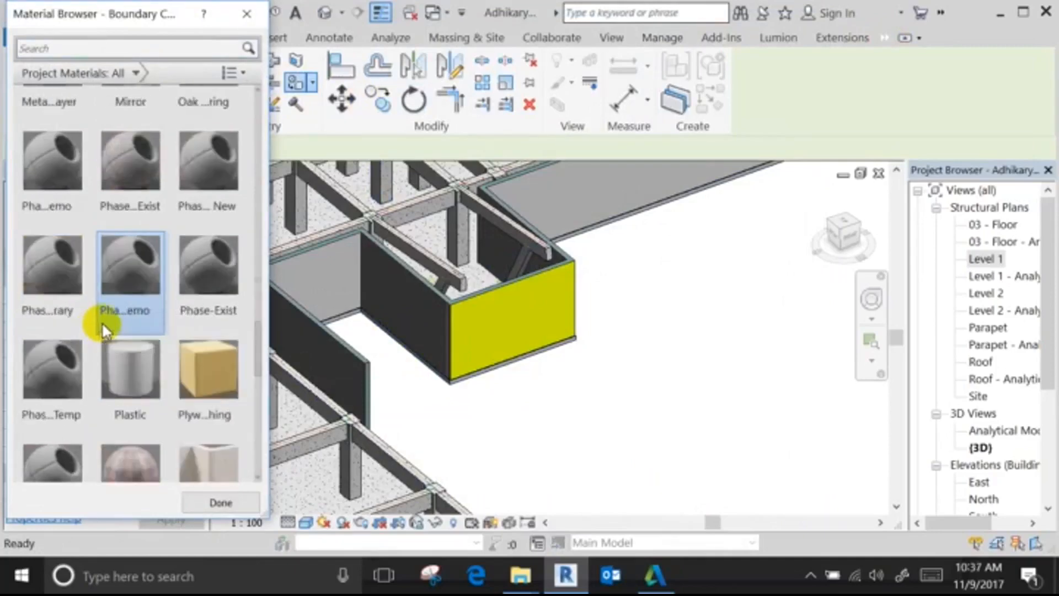
scroll(101, 322, "up", 3)
left_click(110, 408)
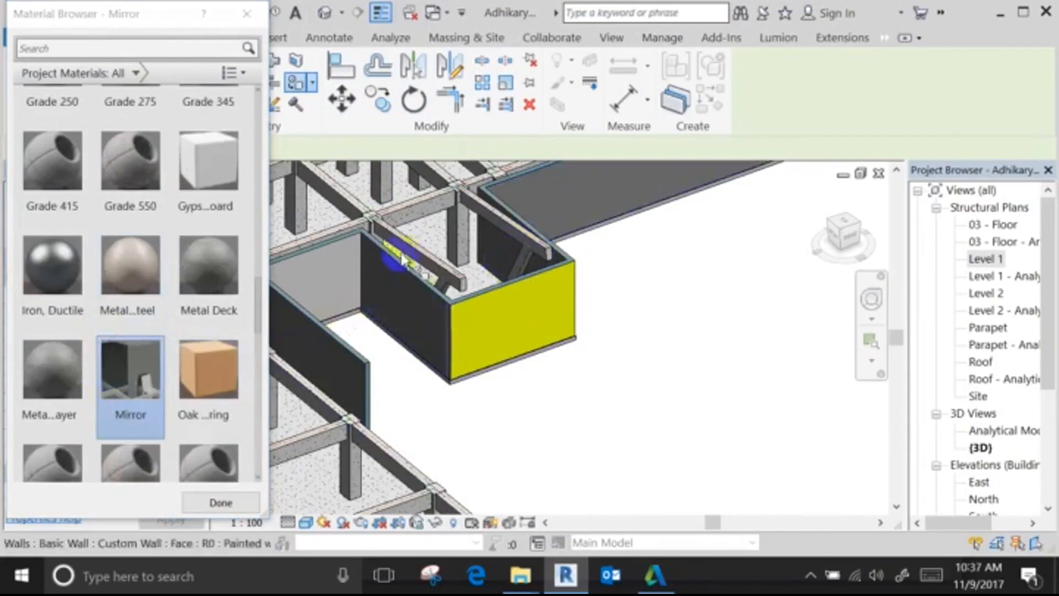
left_click(246, 14)
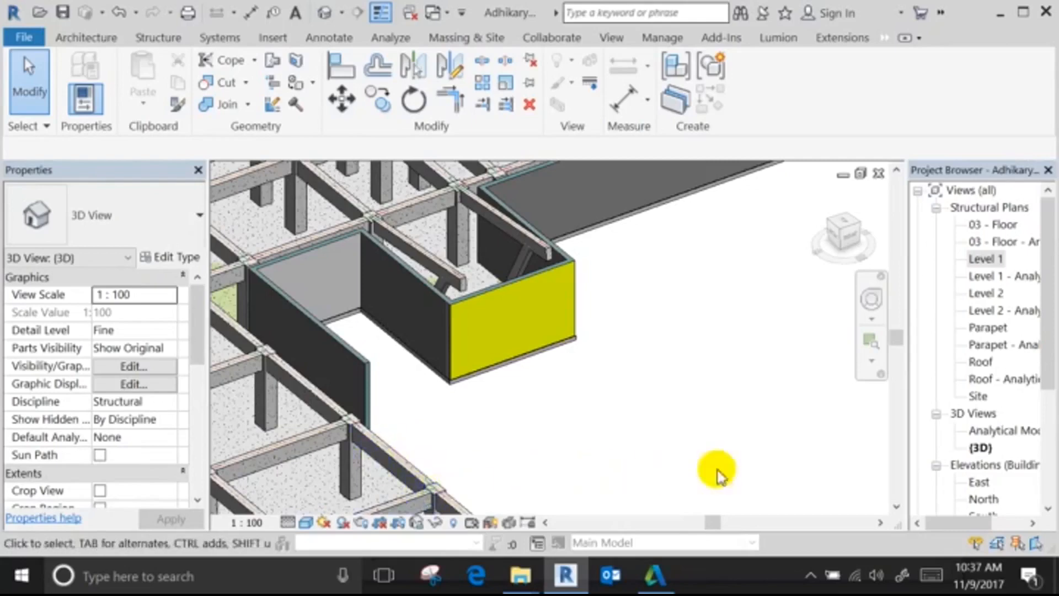
Open the East elevation, open Level 1's elevation value for editing, and leave everything deselected.
double_click(970, 482)
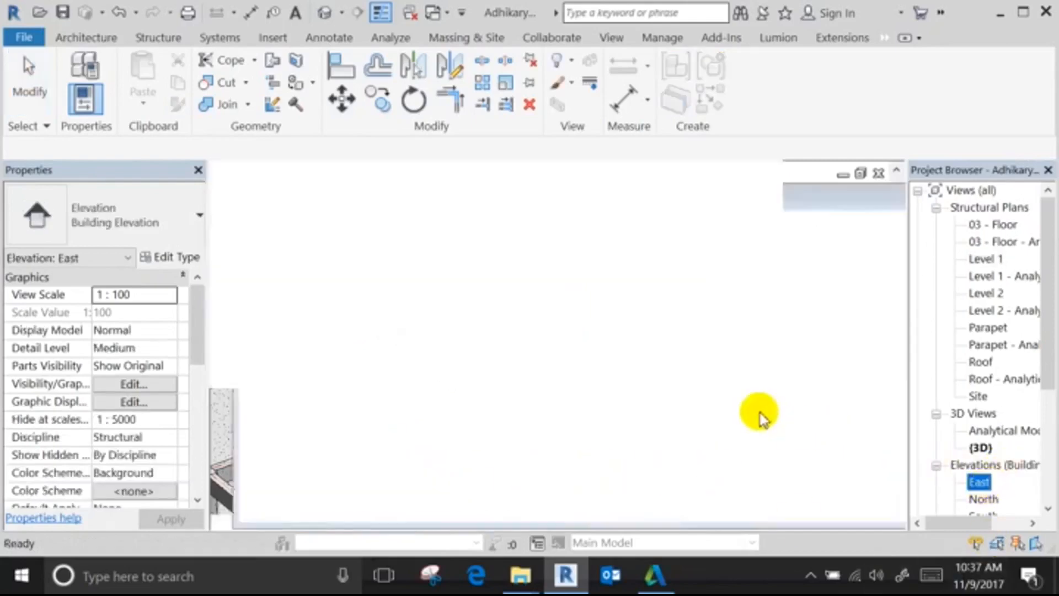
scroll(684, 408, "up", 5)
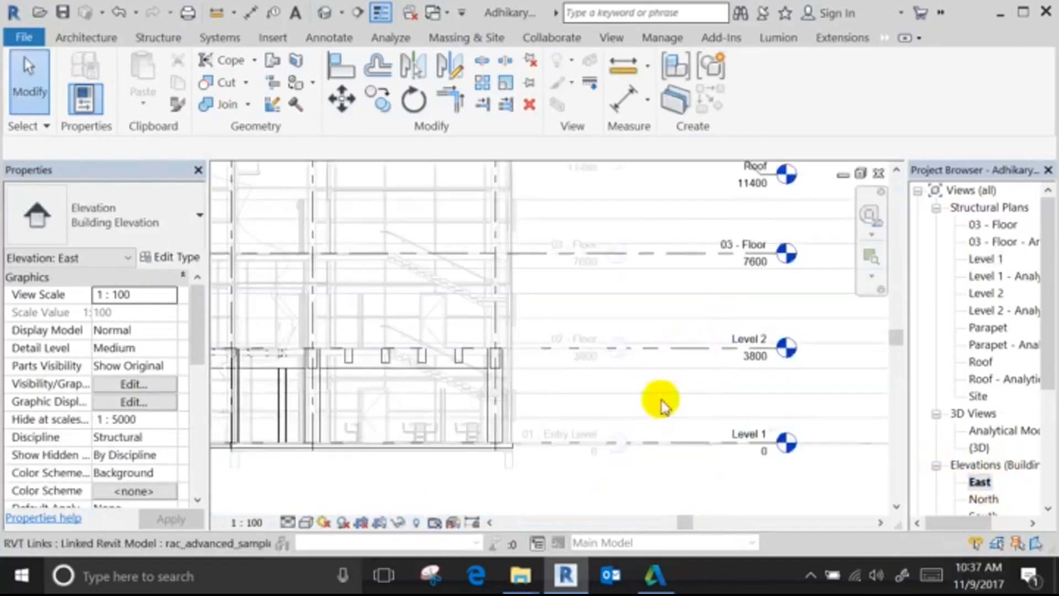
middle_click_drag(662, 402, 704, 331)
scroll(656, 375, "up", 3)
middle_click_drag(679, 378, 577, 373)
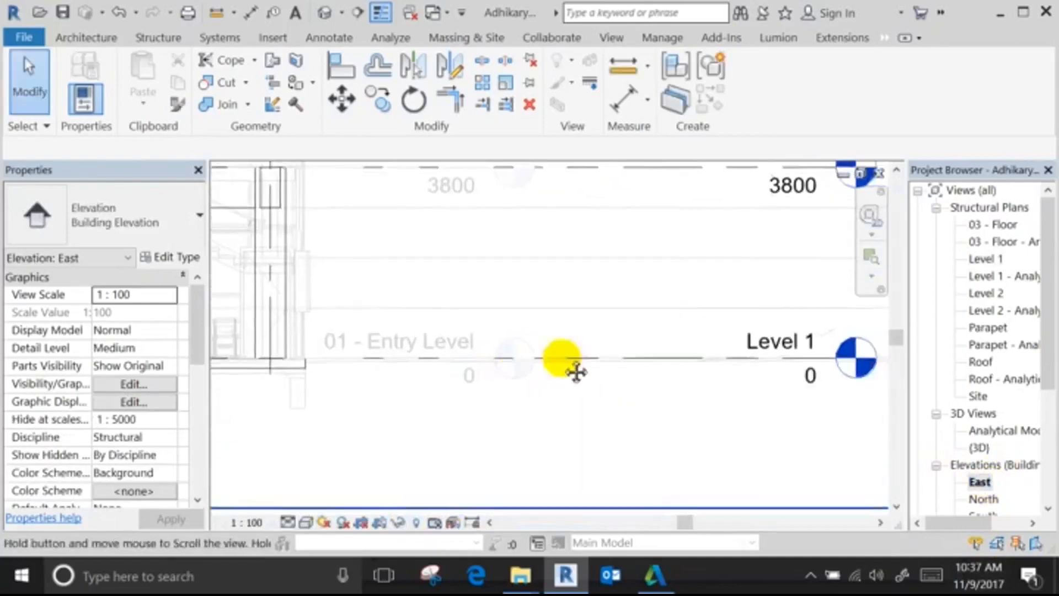
left_click(811, 379)
left_click(811, 375)
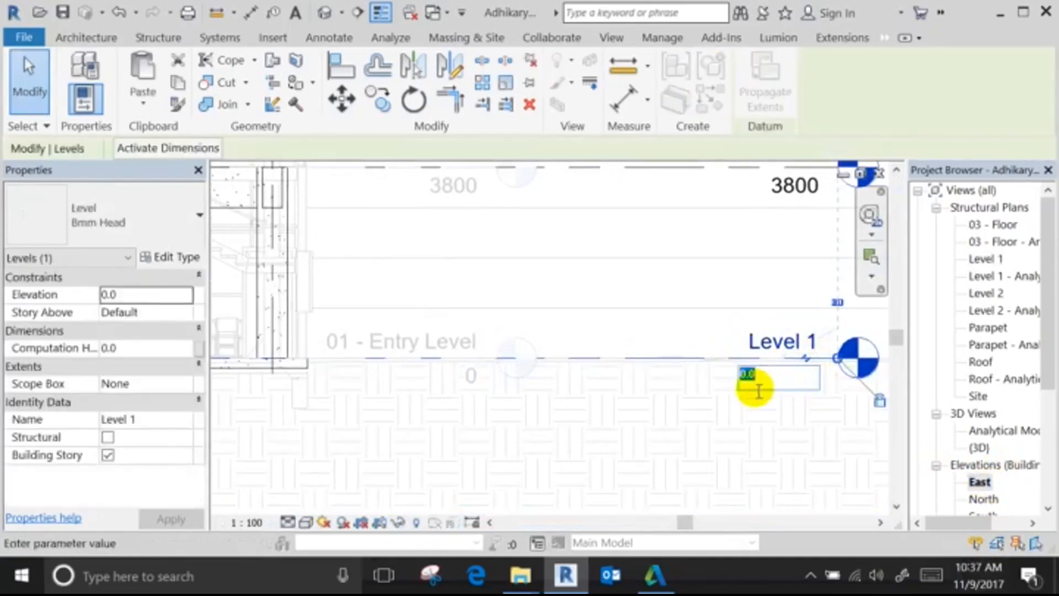
key("Return")
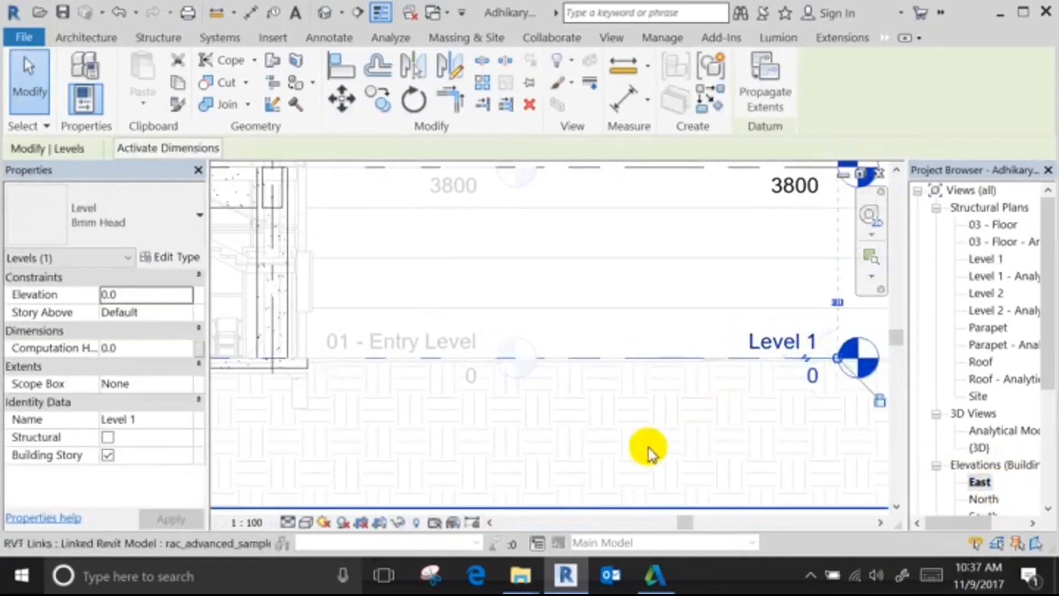
left_click(28, 72)
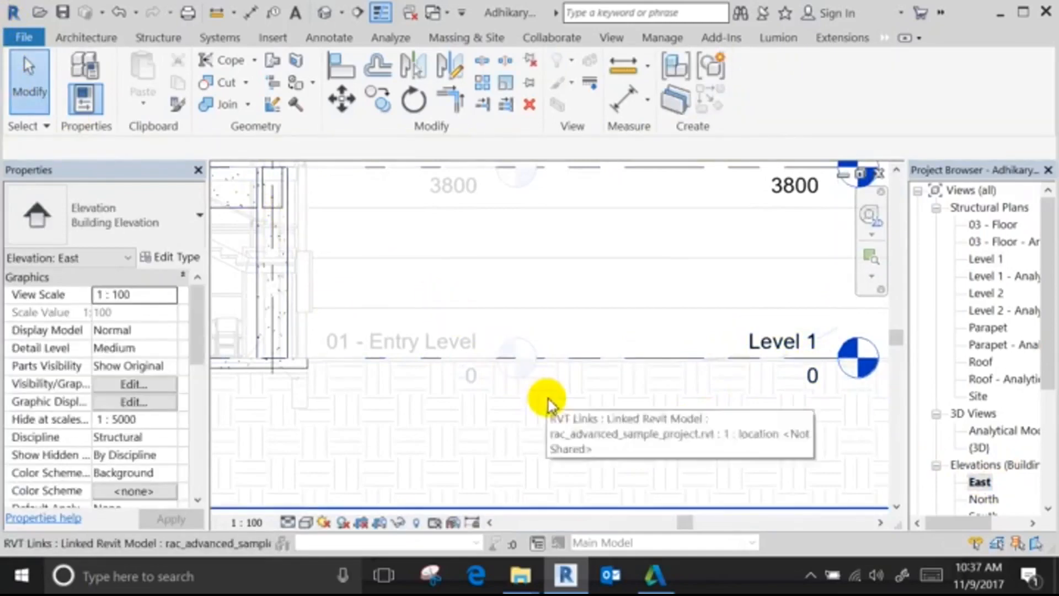
left_click(645, 359)
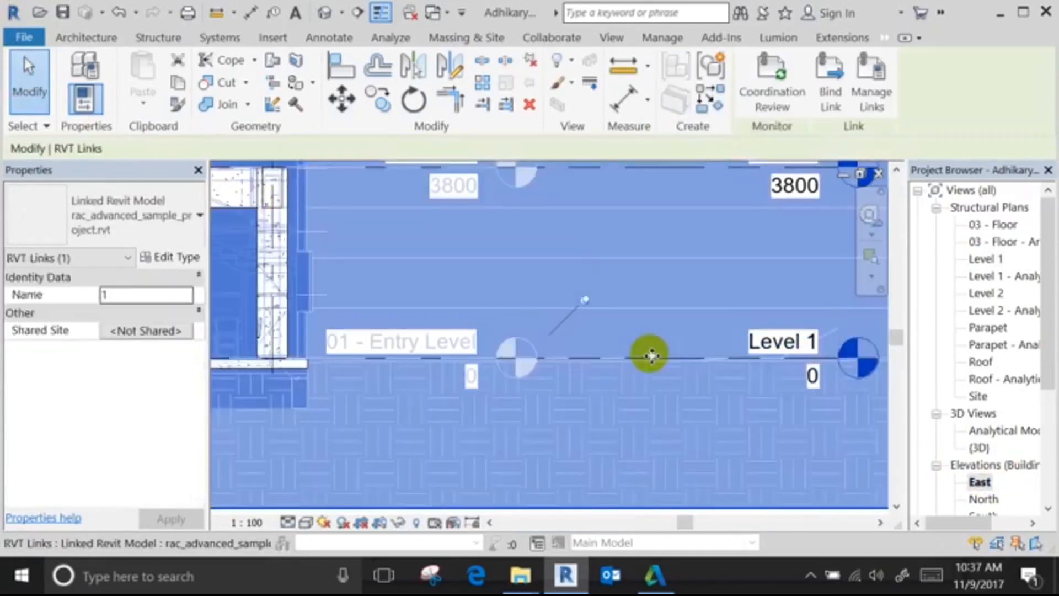
scroll(650, 356, "down", 3)
left_click(634, 439)
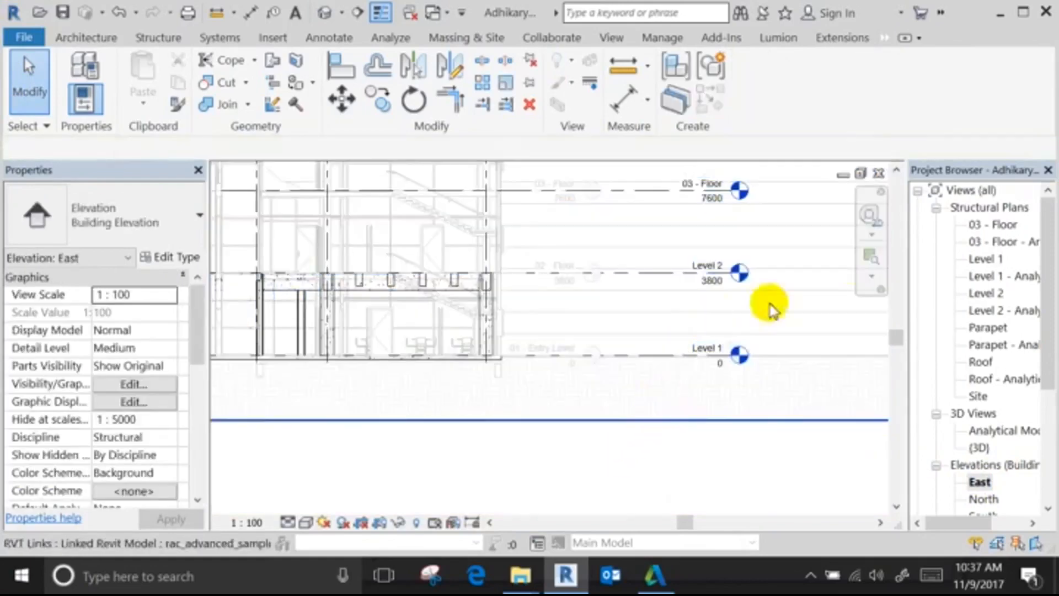
In the 3D view, select the 200mm foundation slab to inspect its height offset, and clear the selection.
left_click(324, 12)
scroll(549, 450, "down", 4)
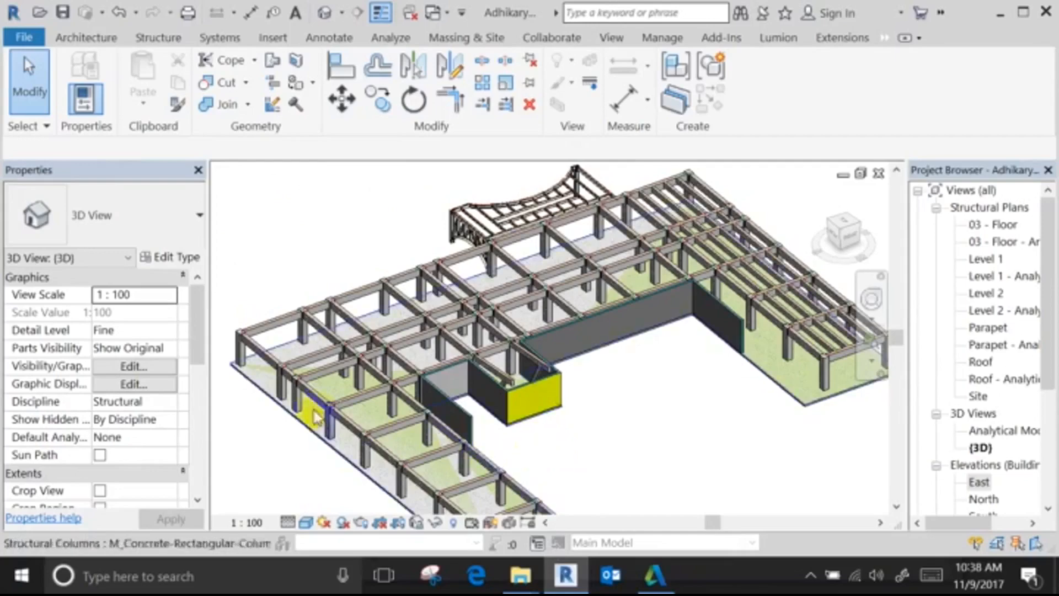
scroll(243, 378, "up", 5)
left_click(242, 383)
left_click(243, 383)
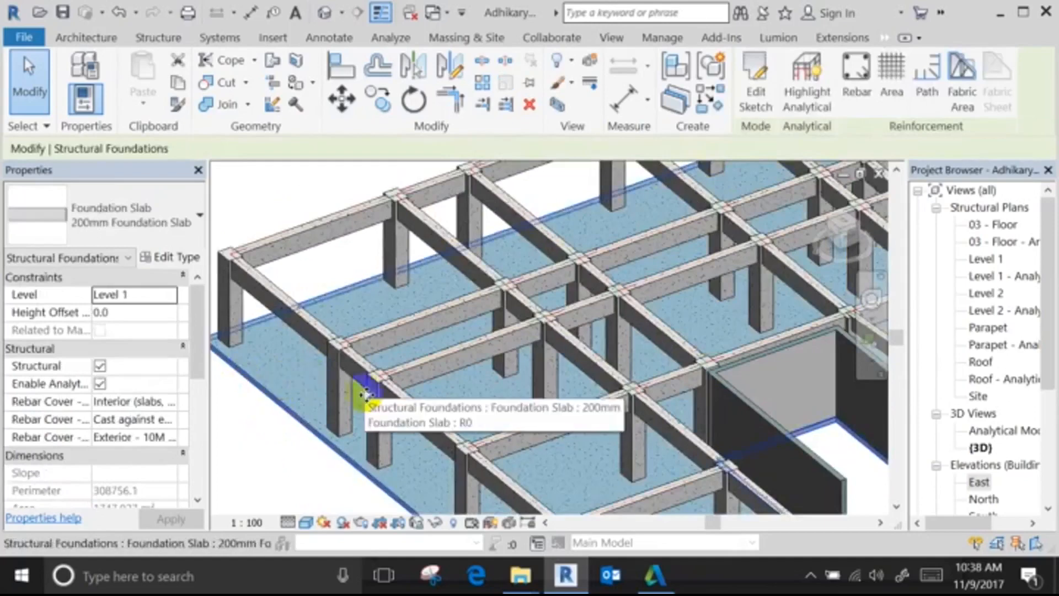
scroll(263, 349, "up", 2)
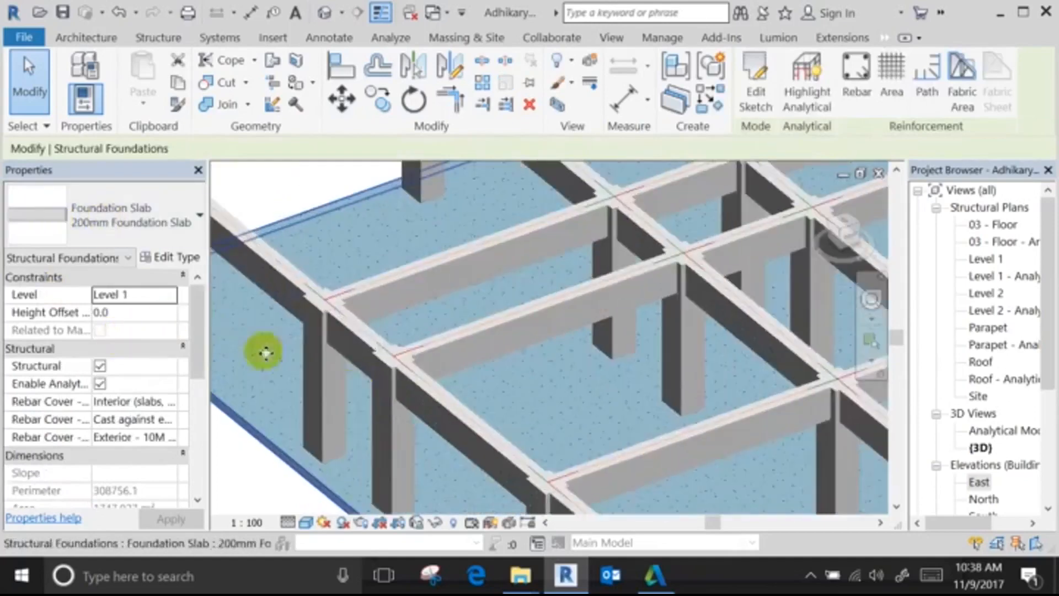
left_click(125, 313)
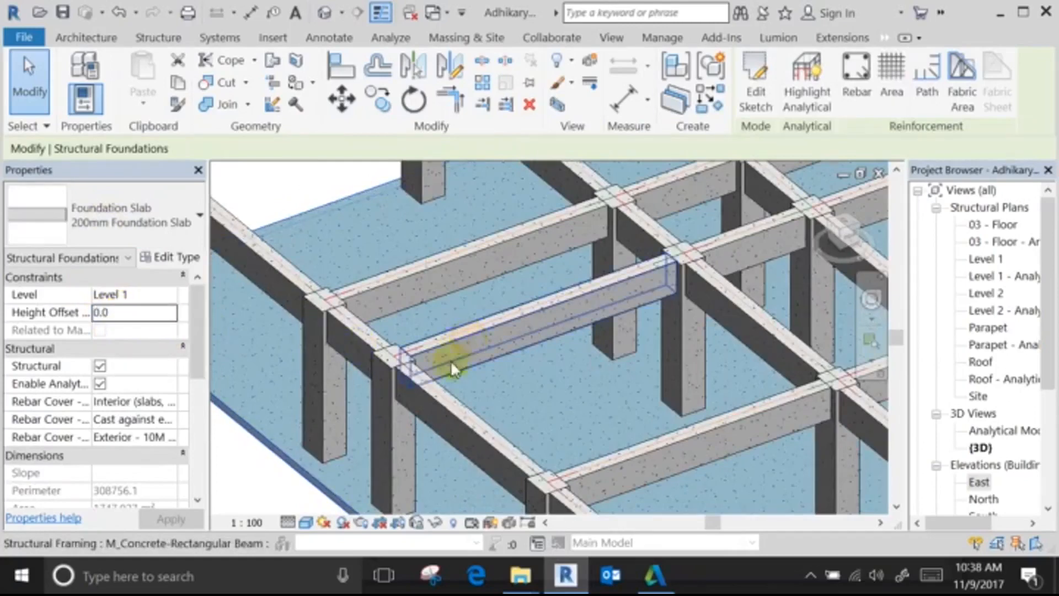
scroll(451, 360, "down", 3)
left_click(296, 439)
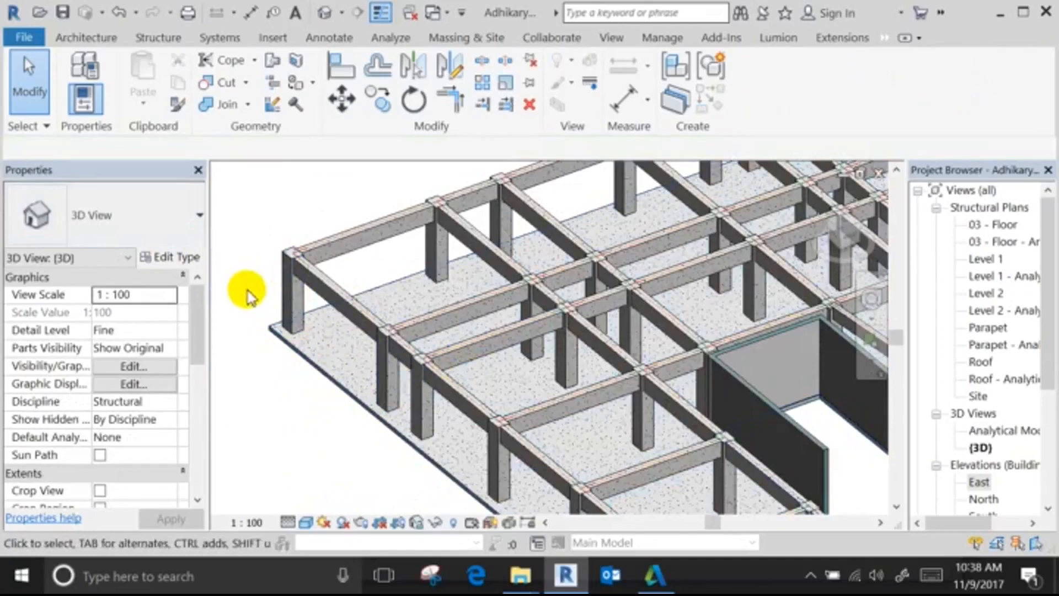
Examine the foundation slab outline in the Level 1 structural plan and in the 3D view.
scroll(265, 292, "down", 3)
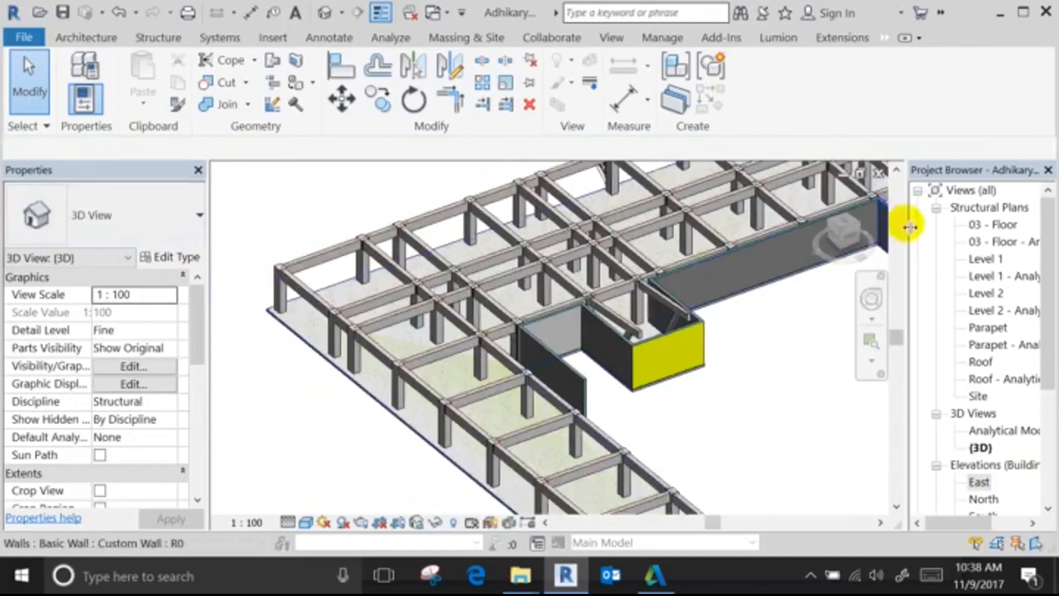
double_click(997, 261)
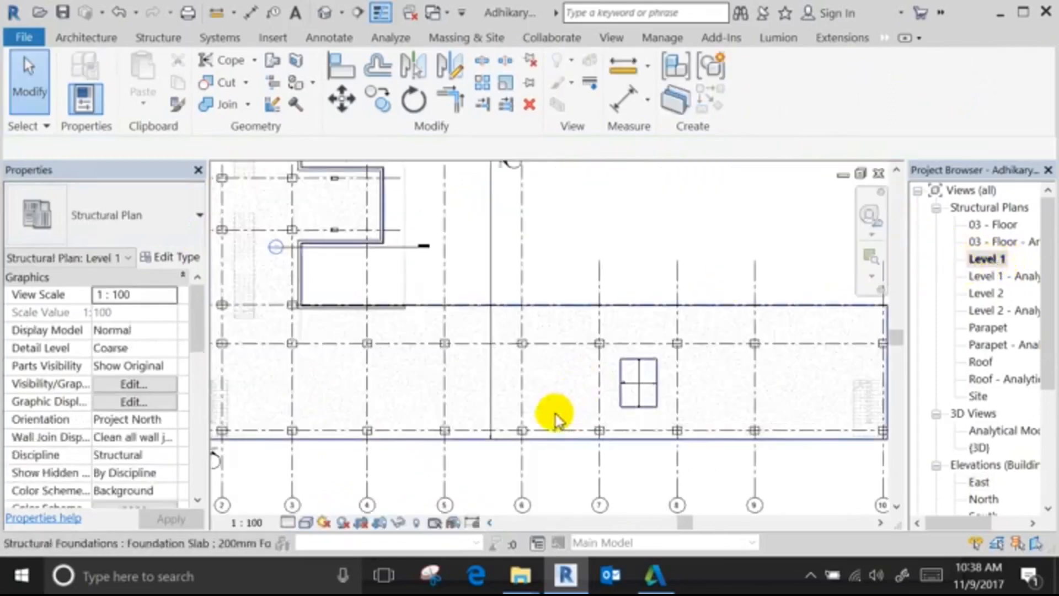
scroll(553, 414, "down", 3)
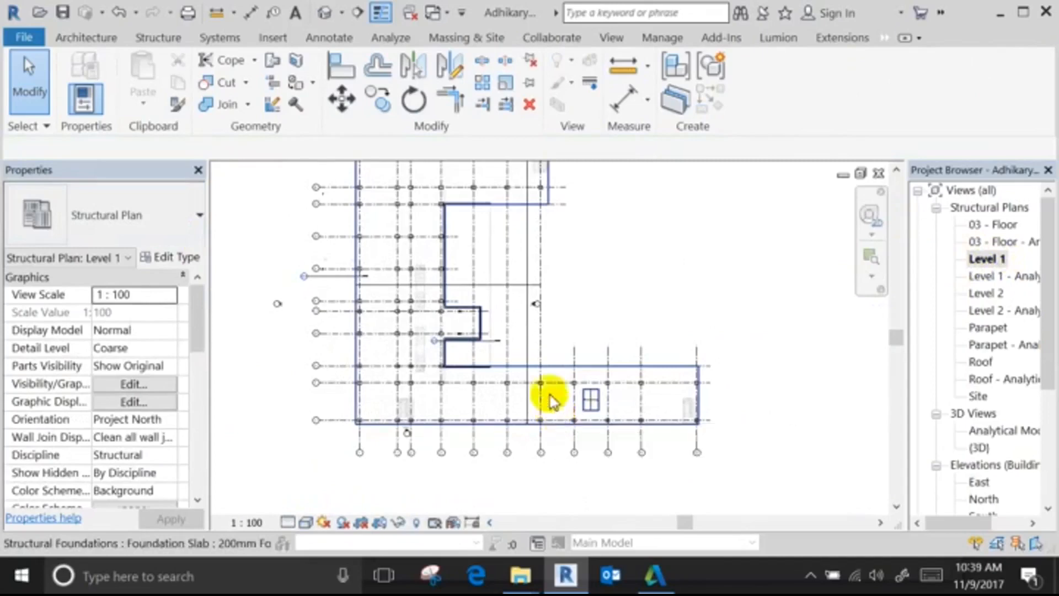
left_click(325, 13)
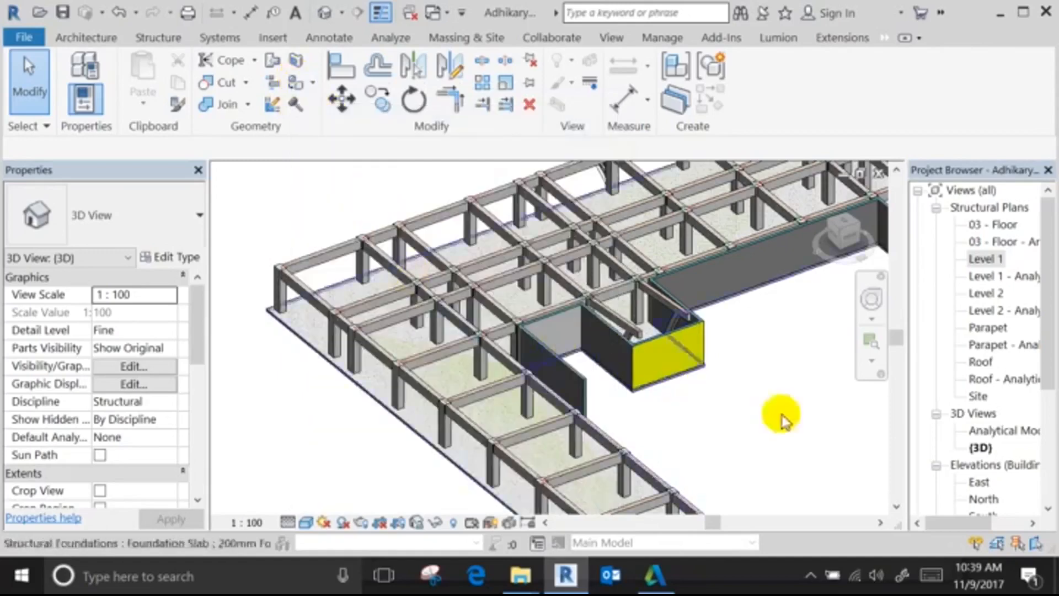
scroll(835, 432, "down", 5)
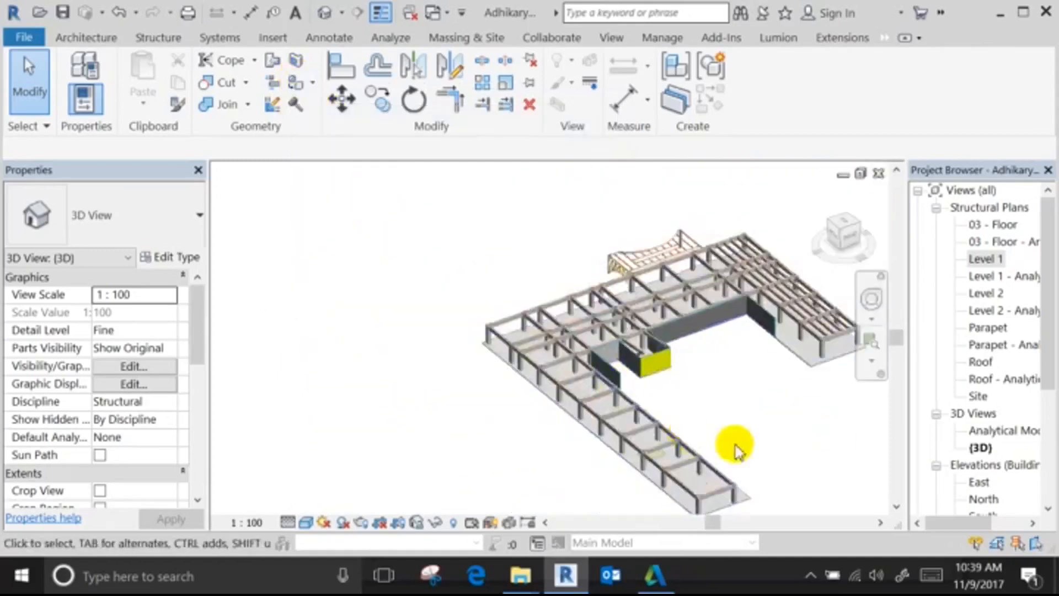
scroll(735, 442, "up", 6)
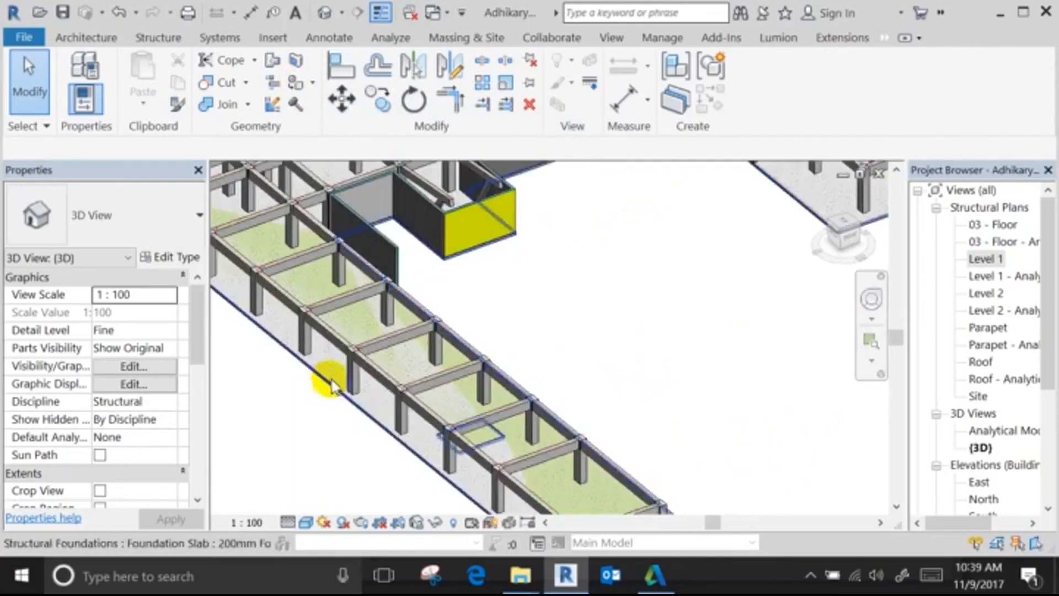
middle_click_drag(481, 318, 493, 518)
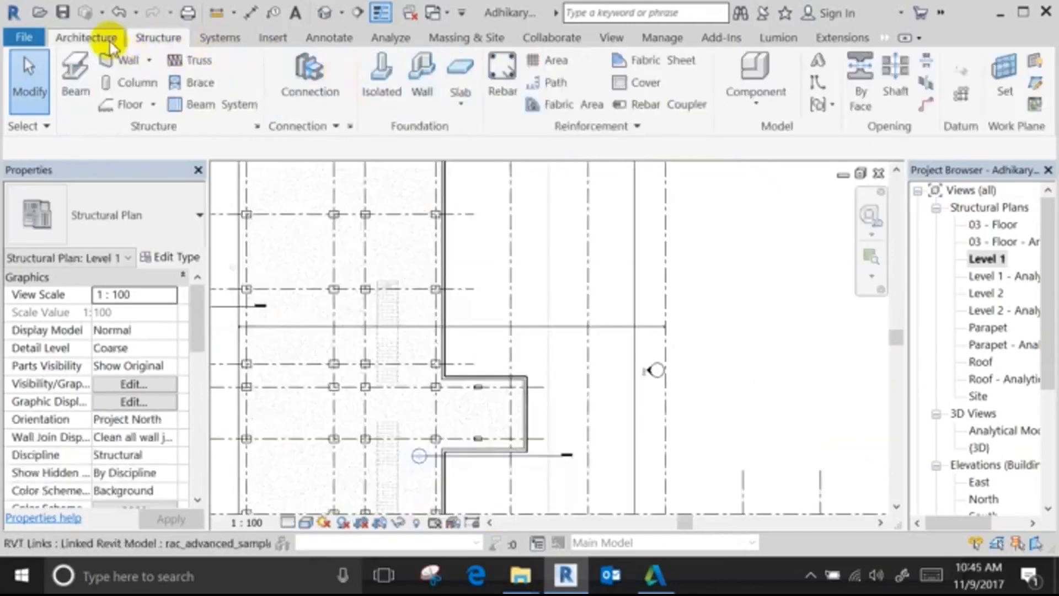
Try to place an M_Door-Opening door of 0915 x 2134mm in the Level 1 wall, and return to the 3D view.
left_click(102, 39)
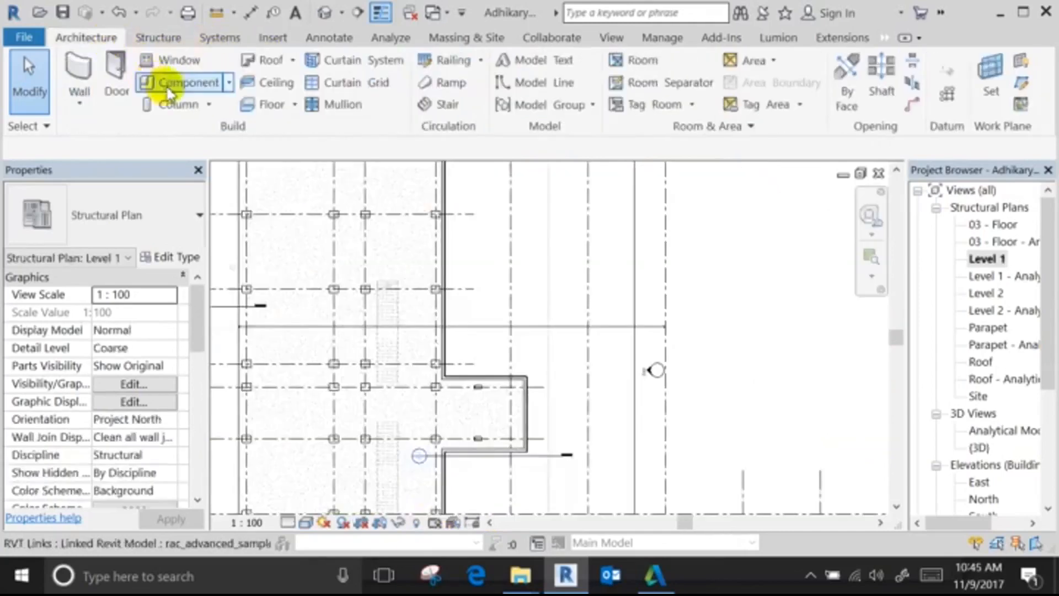
left_click(114, 72)
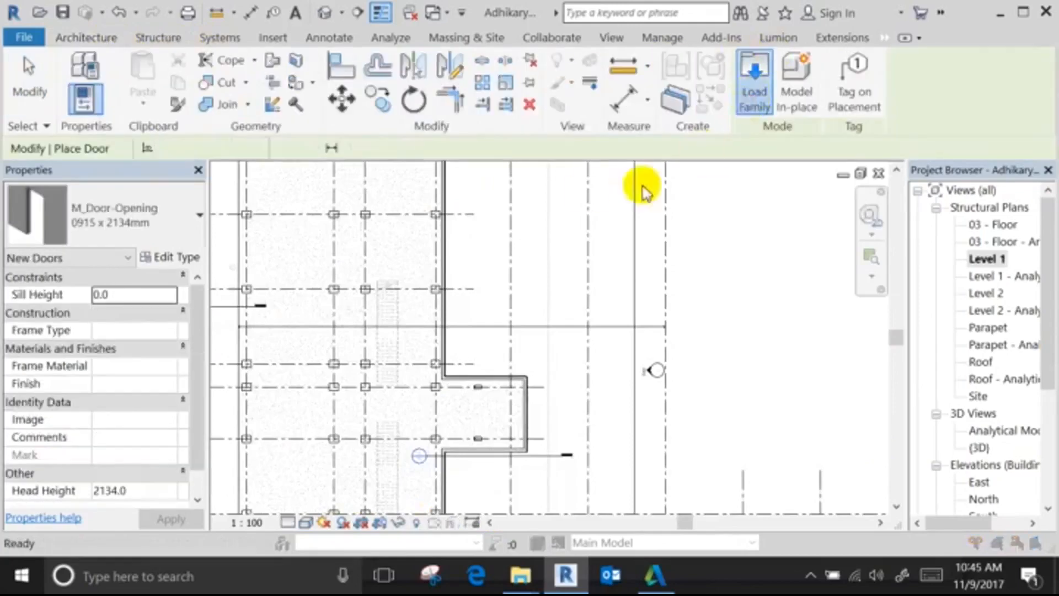
key("Escape")
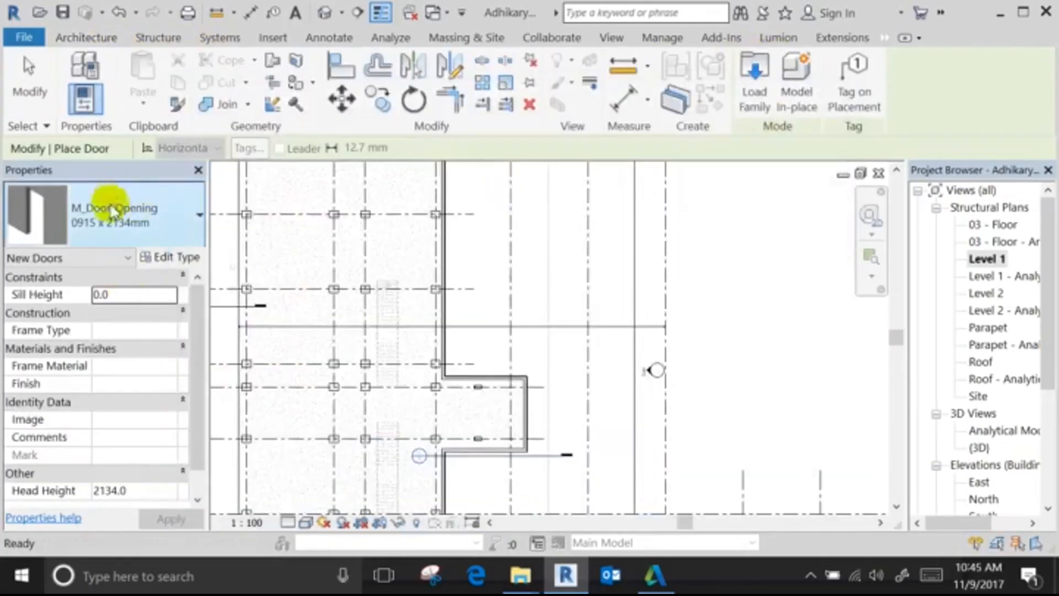
left_click(113, 212)
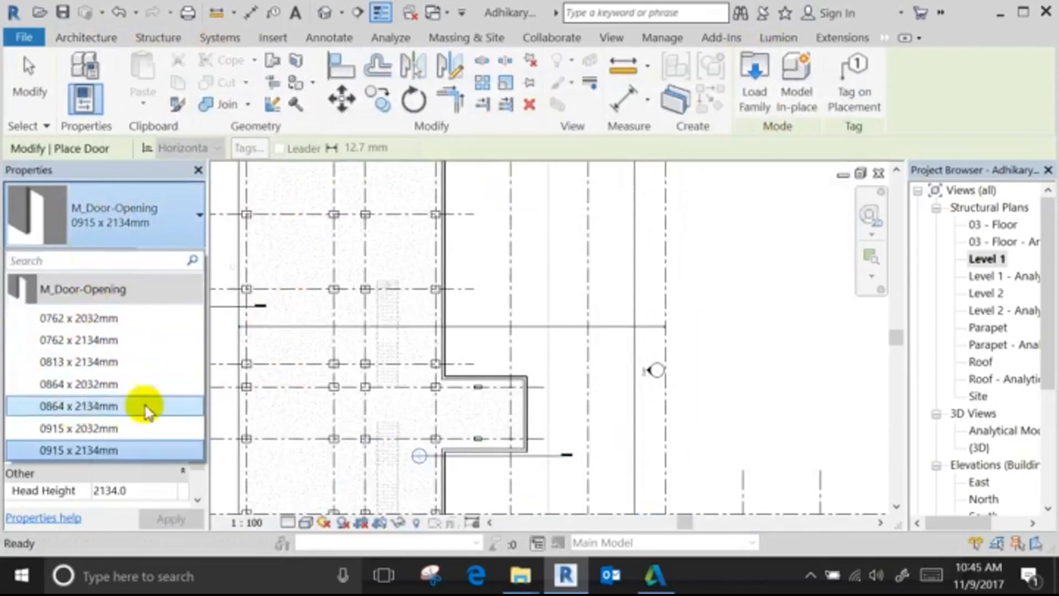
left_click(131, 450)
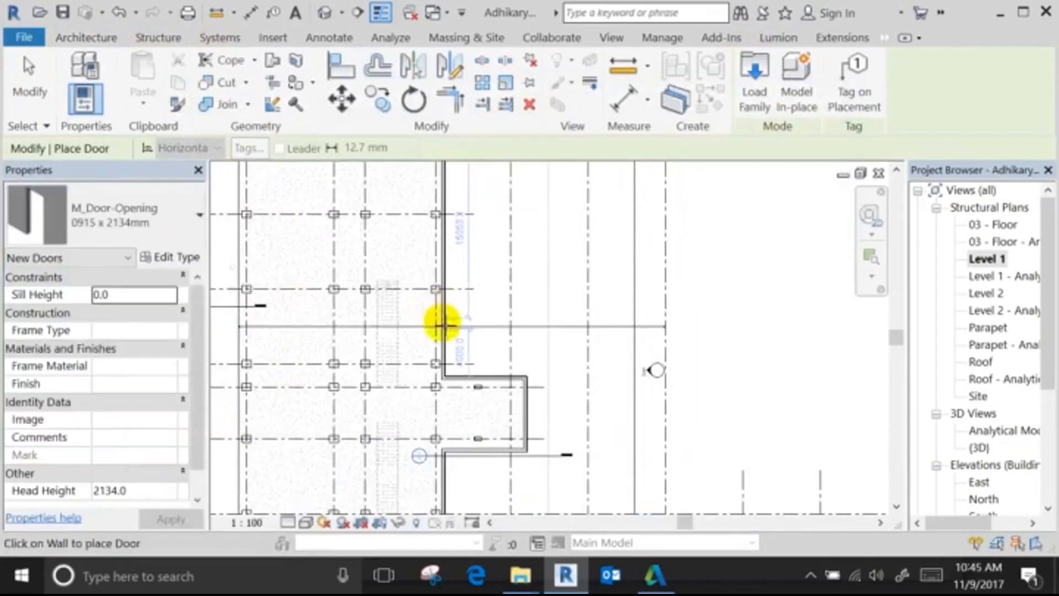
left_click(323, 15)
key("Escape")
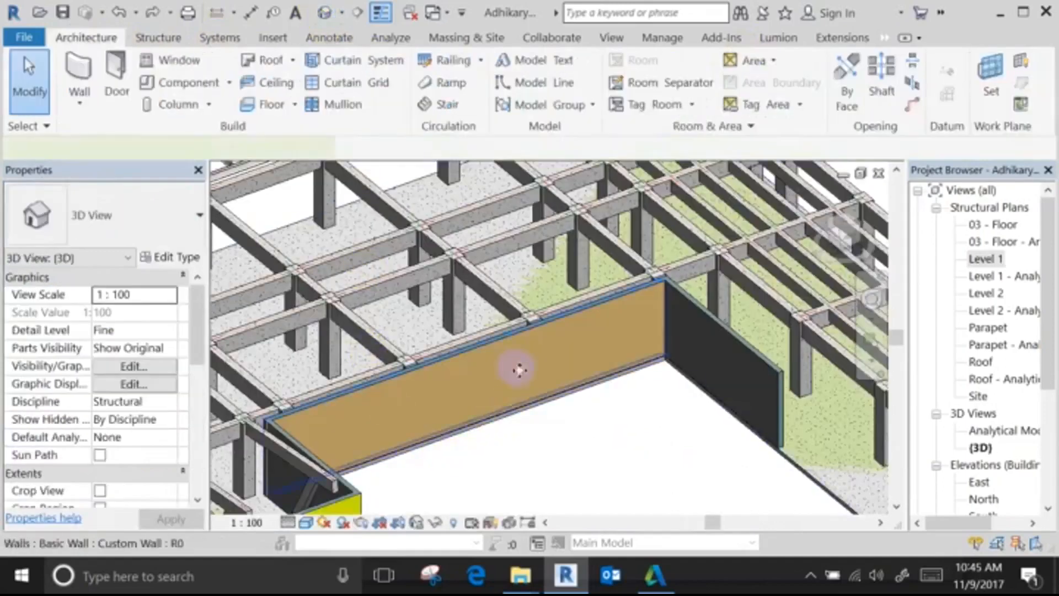
Edit the tan wall's profile and sketch a rectangular opening outline about 1500 mm wide and 2100 mm high up from its base line.
left_click(519, 369)
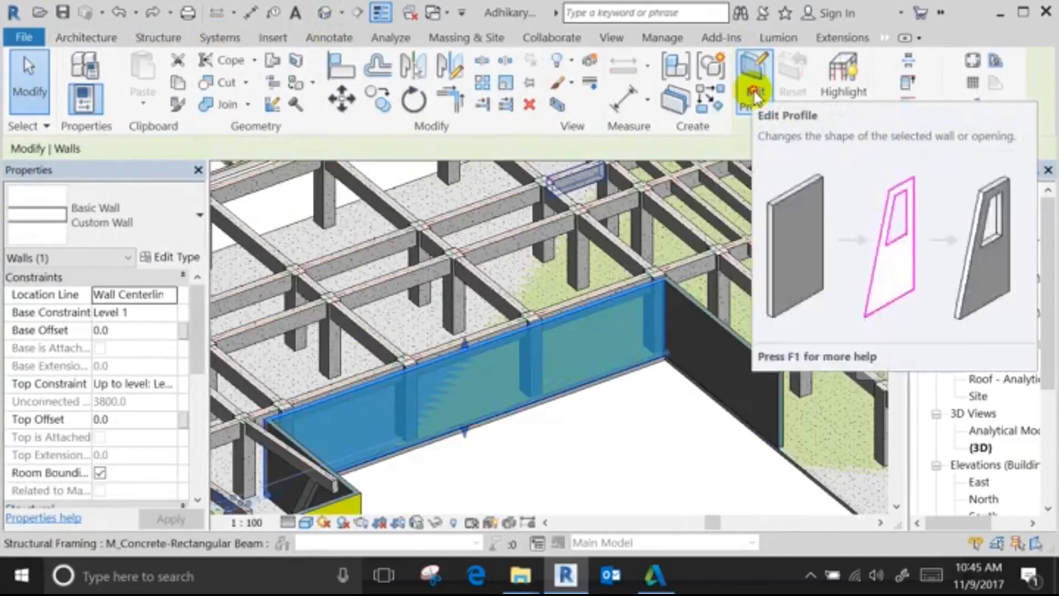
left_click(752, 94)
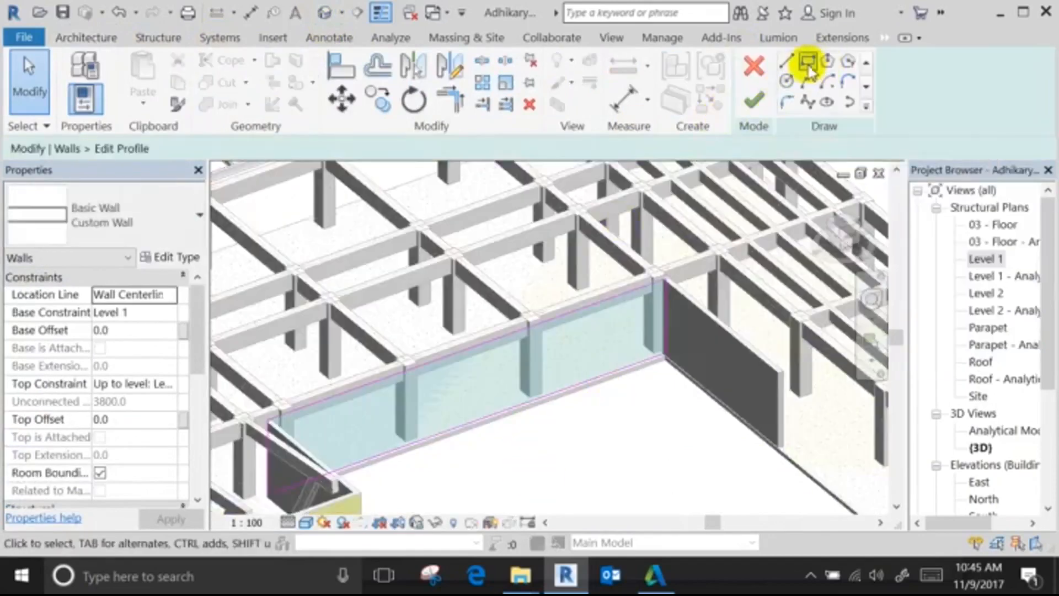
left_click(786, 61)
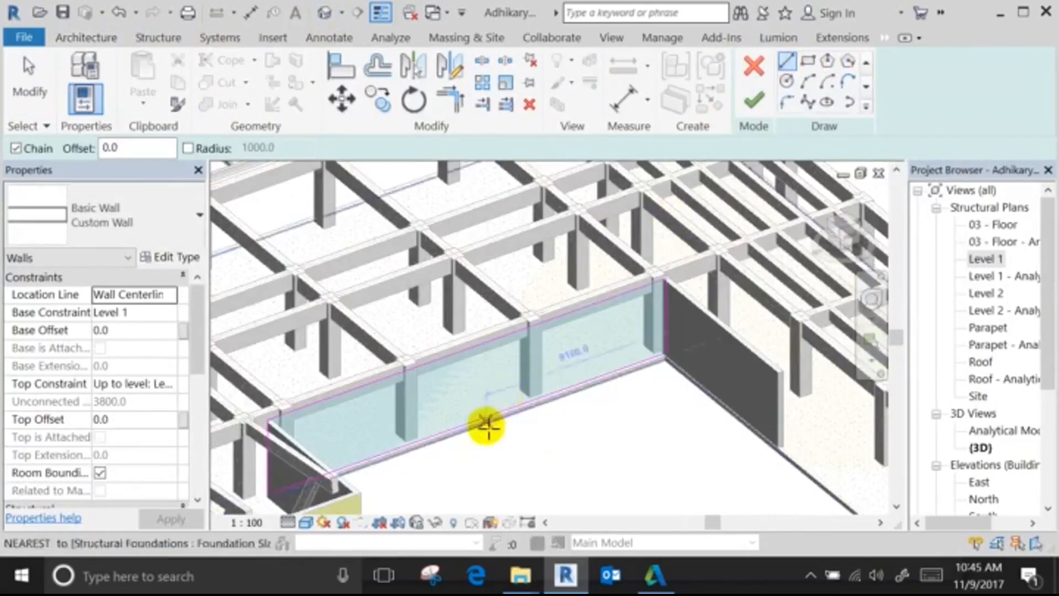
left_click(487, 374)
left_click(519, 366)
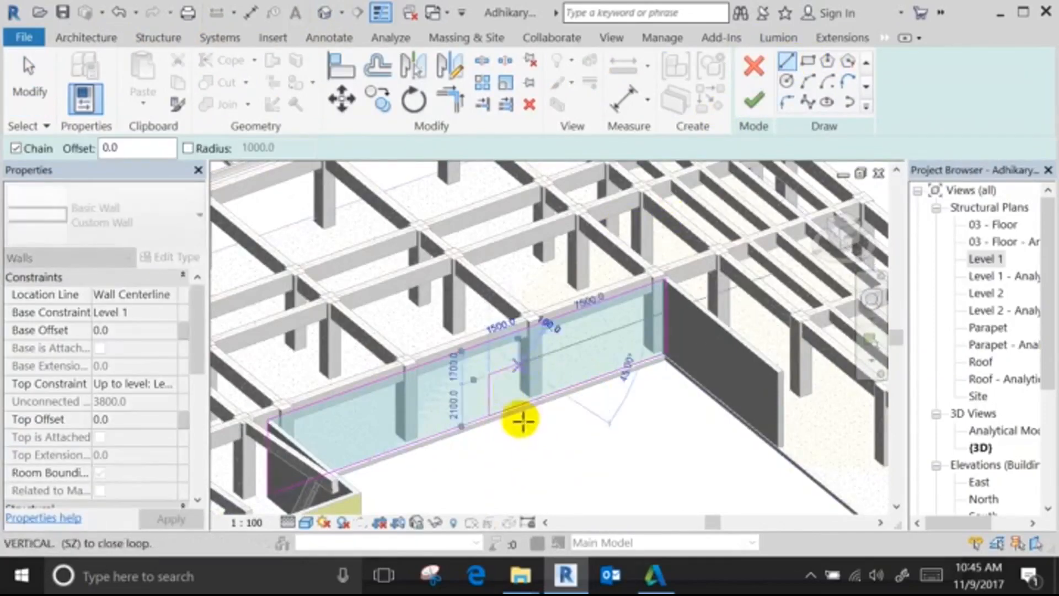
left_click(519, 402)
key("Escape")
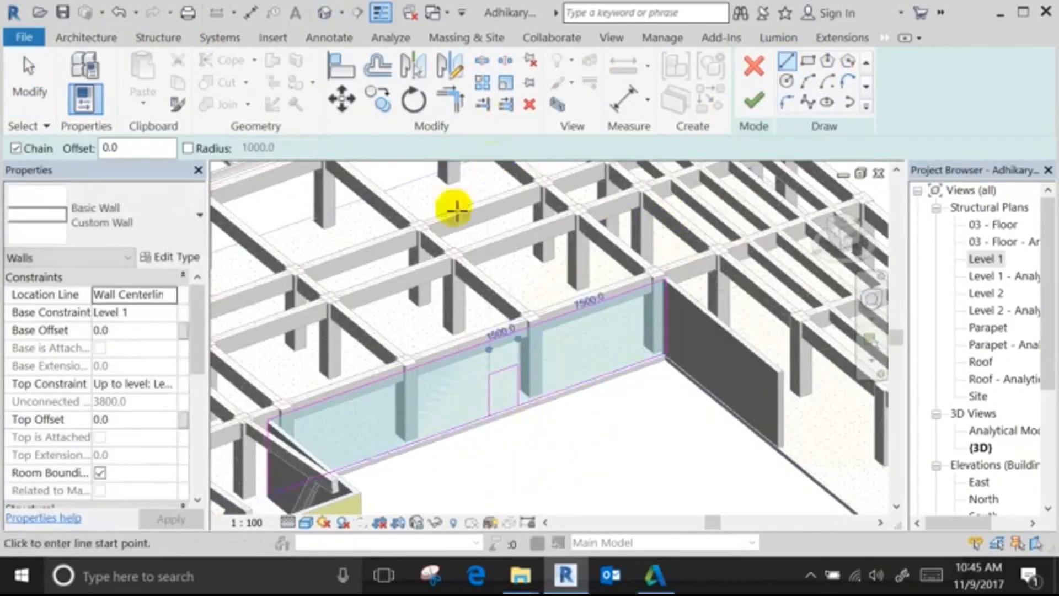
Split the wall's base line at both opening edges with Delete Inner Segment on, finish the profile, and deselect the wall.
scroll(510, 390, "up", 5)
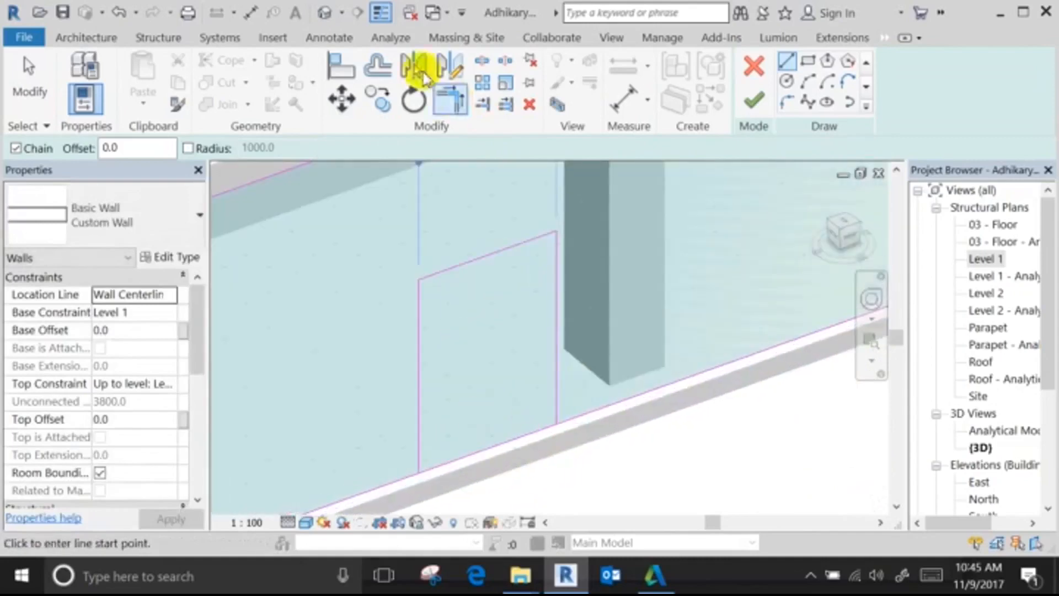
left_click(482, 64)
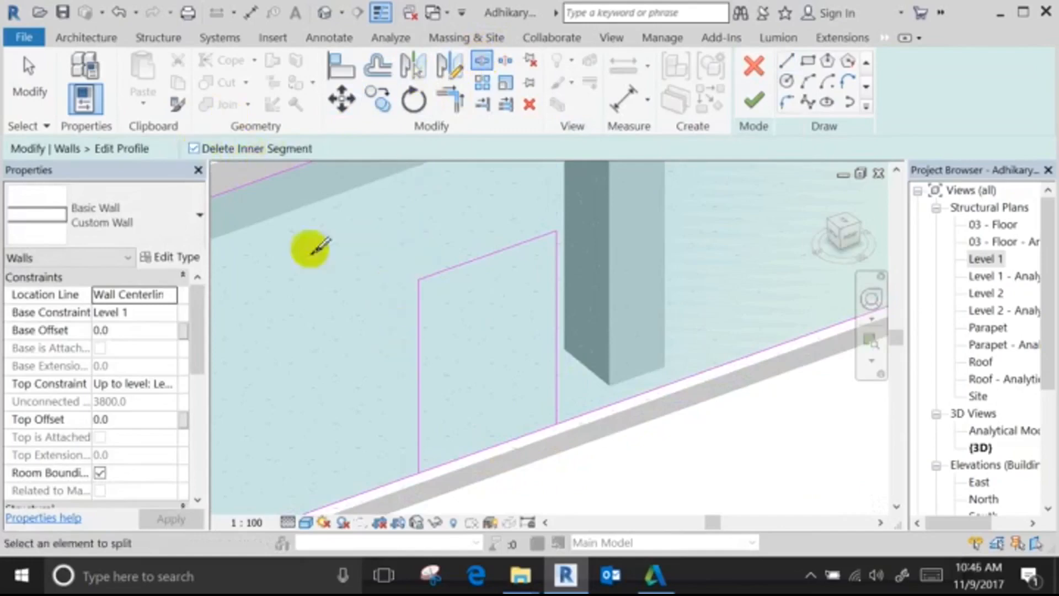
left_click(419, 471)
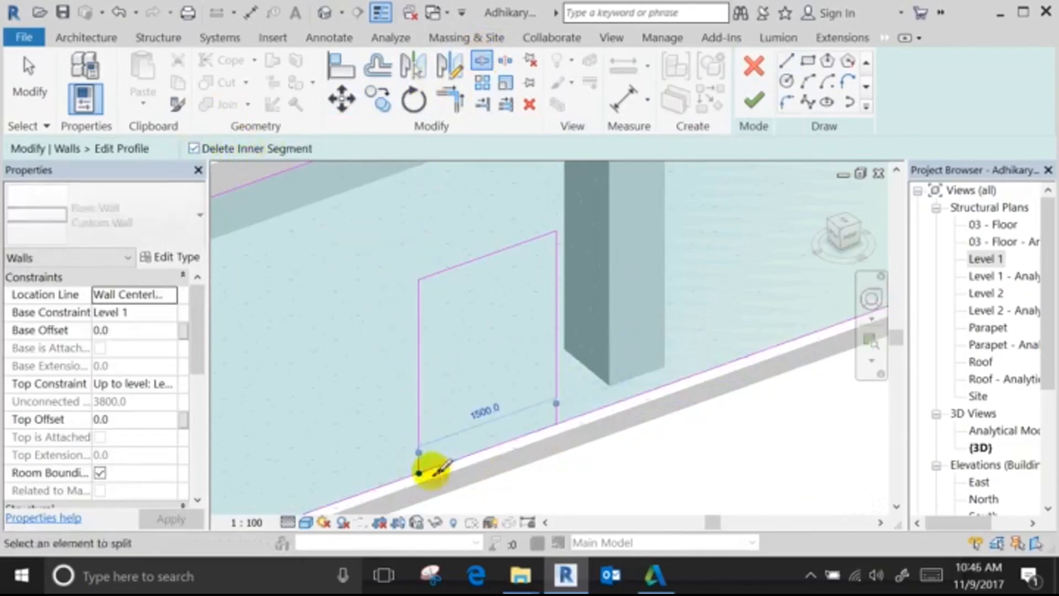
left_click(557, 424)
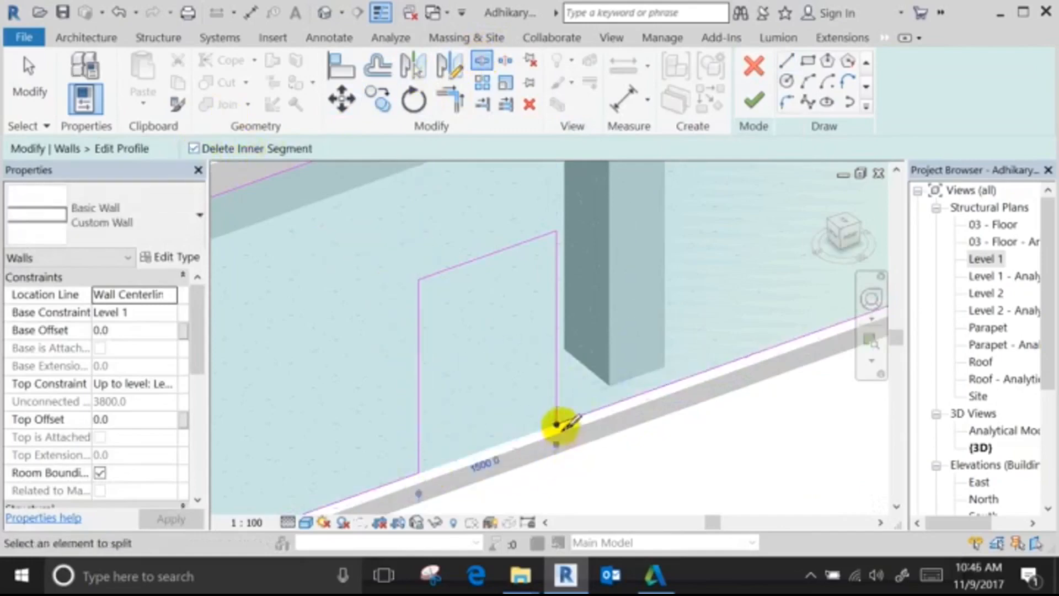
left_click(753, 100)
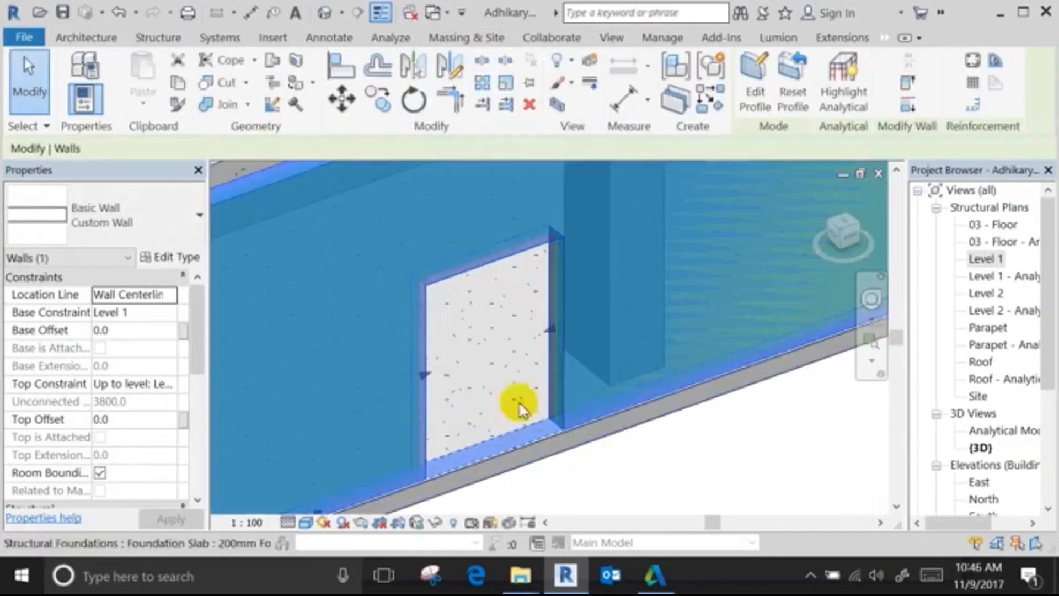
key("Escape")
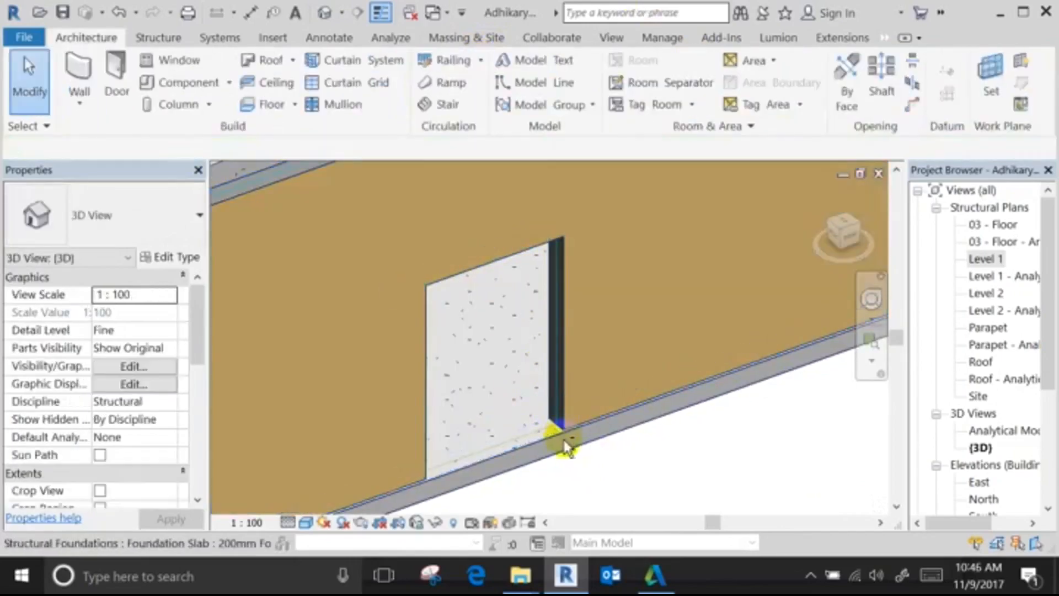
Reopen and finish the wall's profile sketch, reset the wall to its original profile, and clear the selection.
double_click(571, 422)
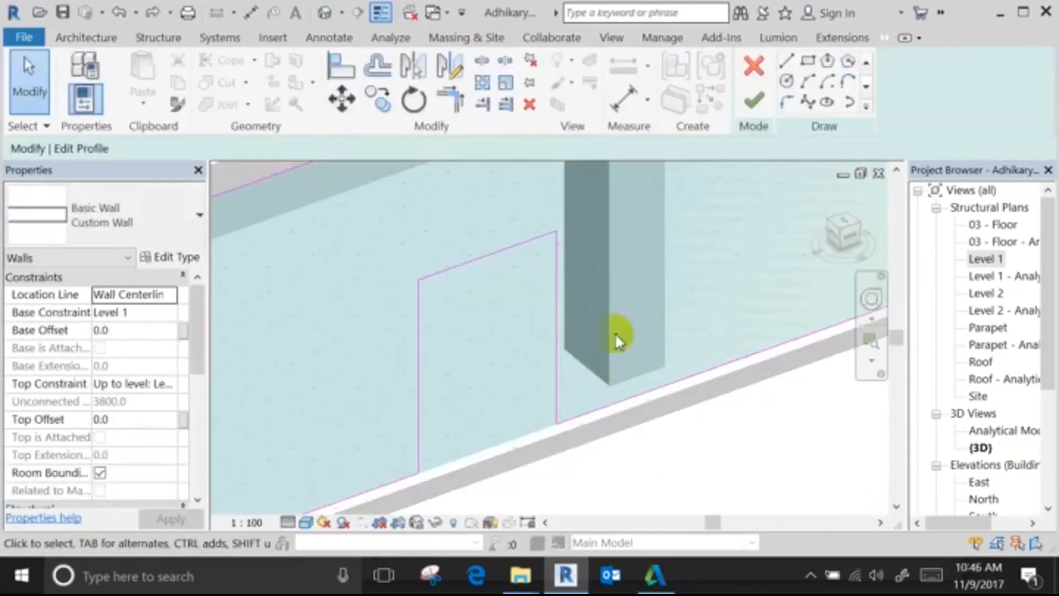
left_click(753, 98)
left_click(645, 279)
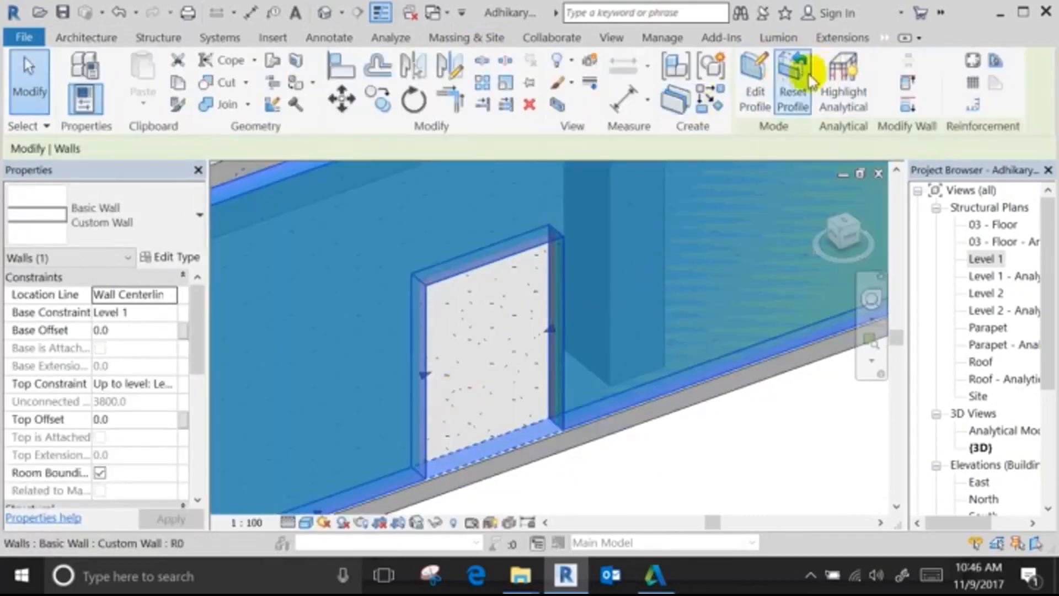
left_click(791, 87)
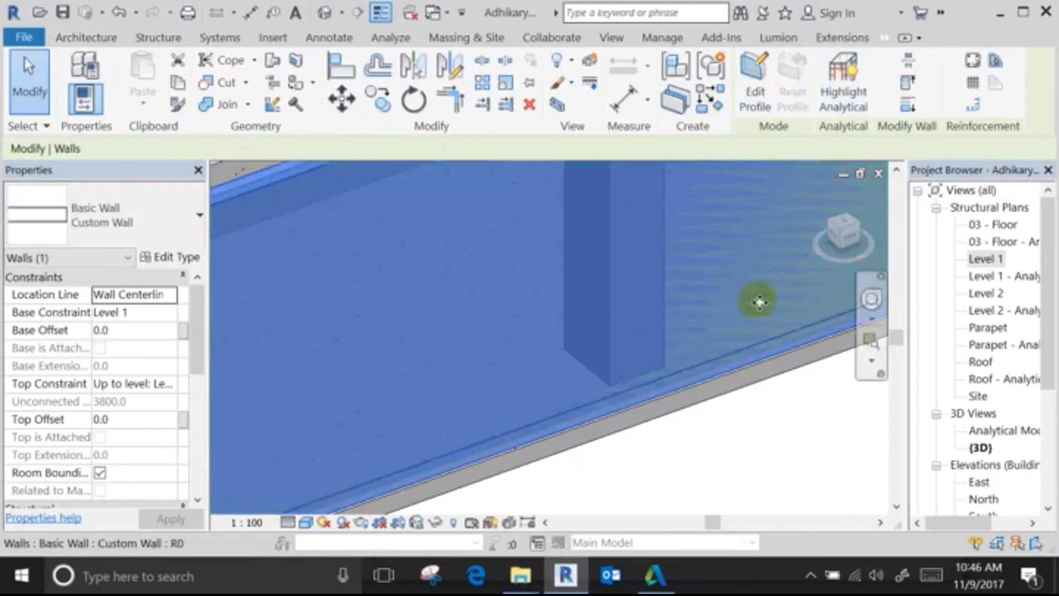
left_click(739, 482)
In the Level 1 structural plan, place a 0915 x 2134mm M_Door-Opening at the middle of the projecting room's outer wall, checking its type dimensions.
left_click(987, 259)
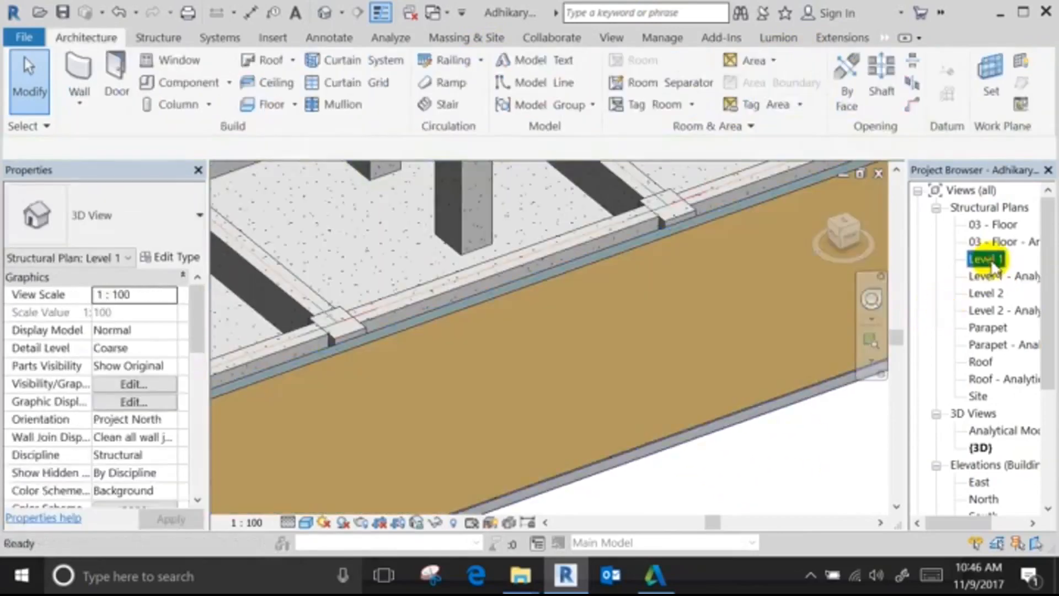
double_click(987, 259)
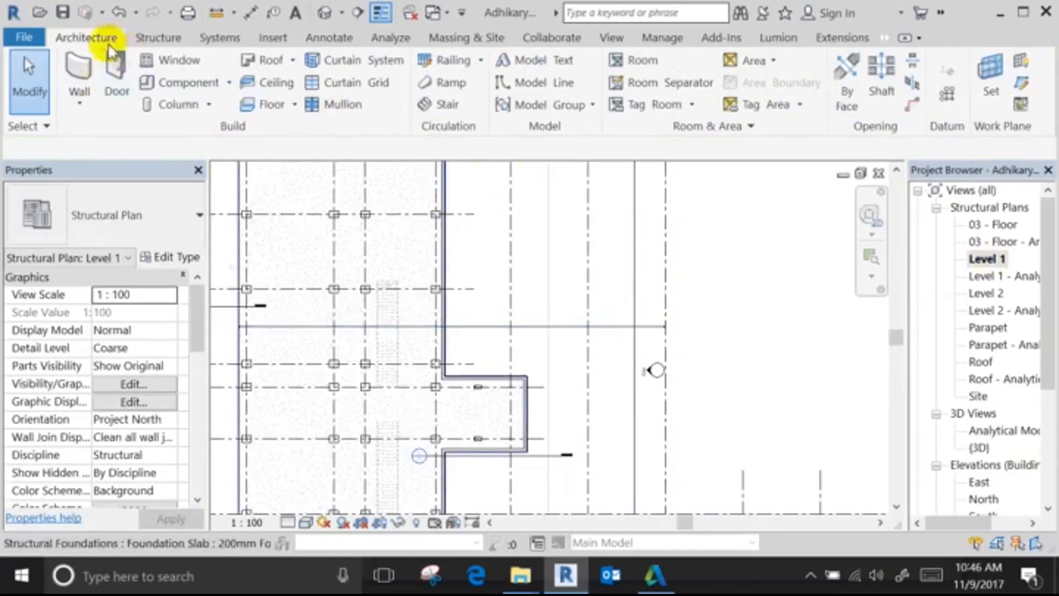
left_click(121, 74)
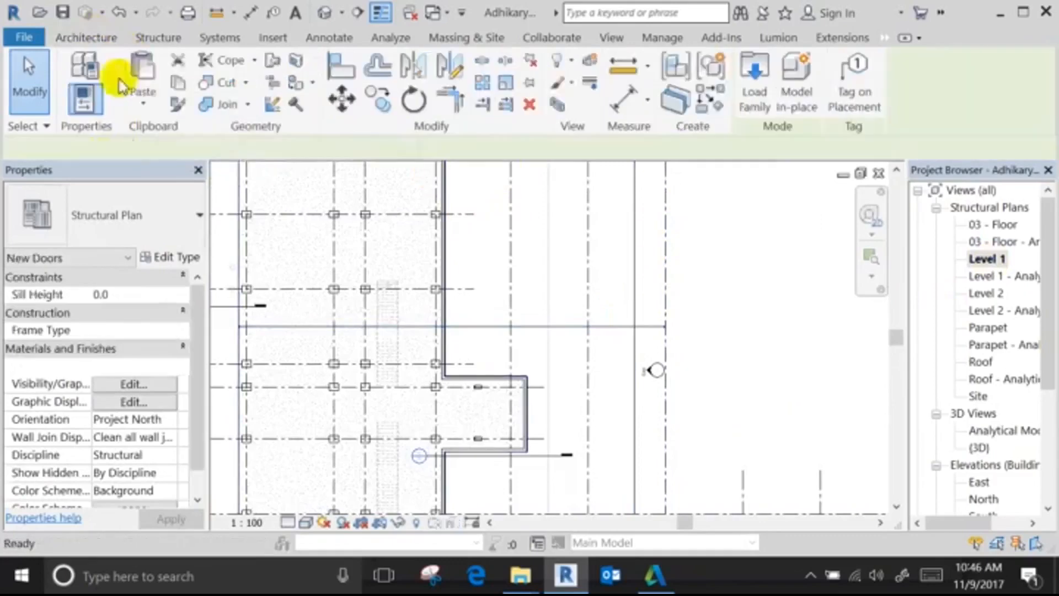
left_click(108, 234)
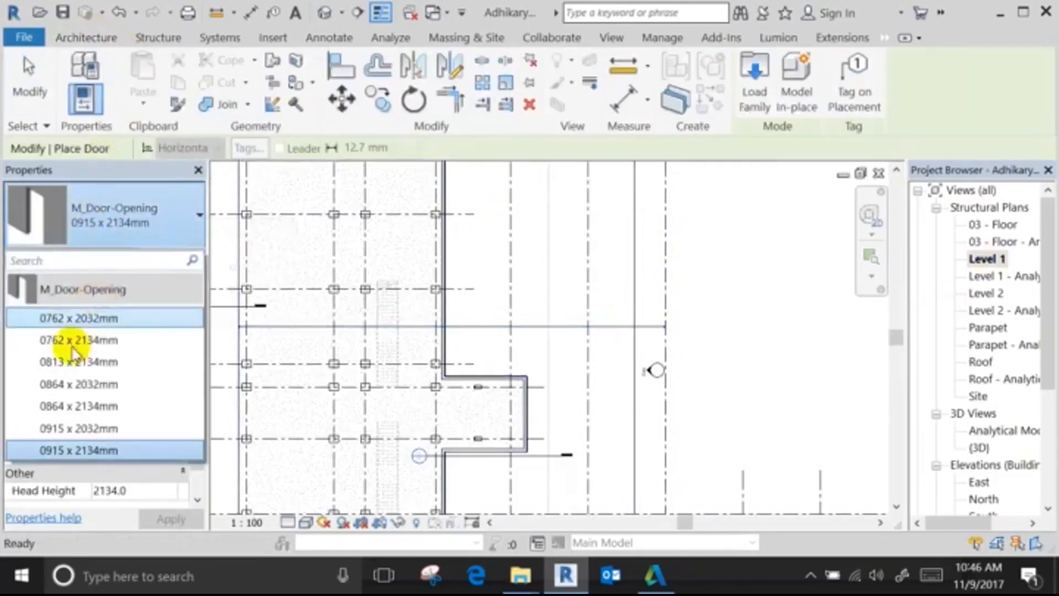
left_click(105, 450)
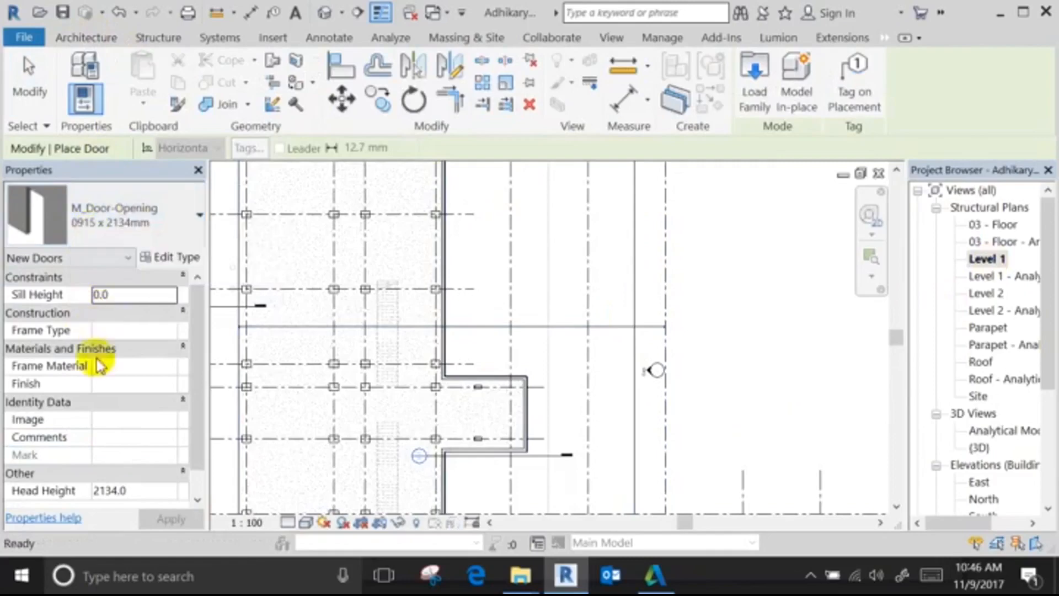
left_click(182, 257)
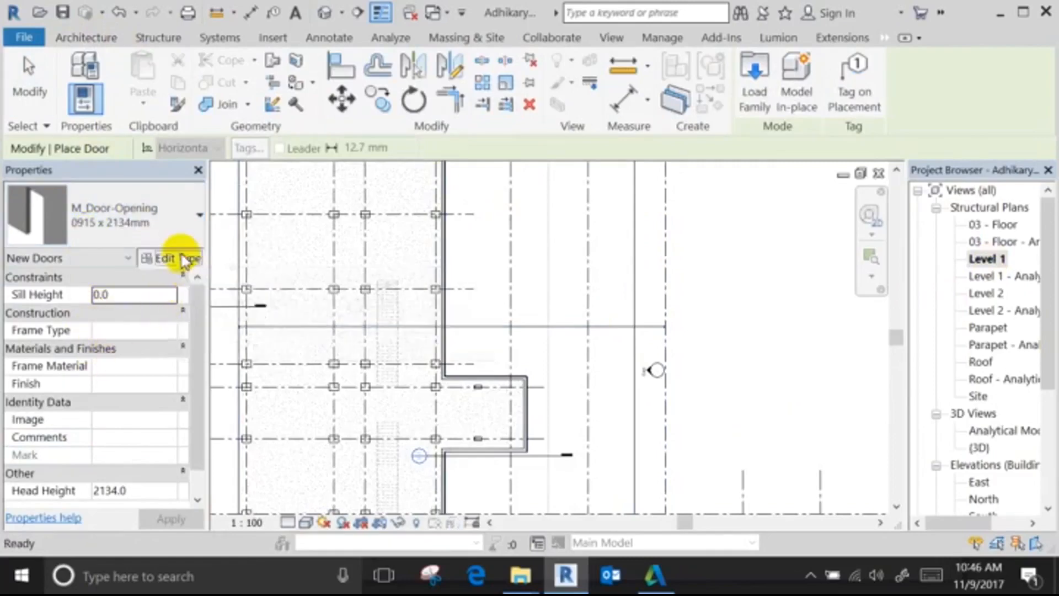
left_click(595, 257)
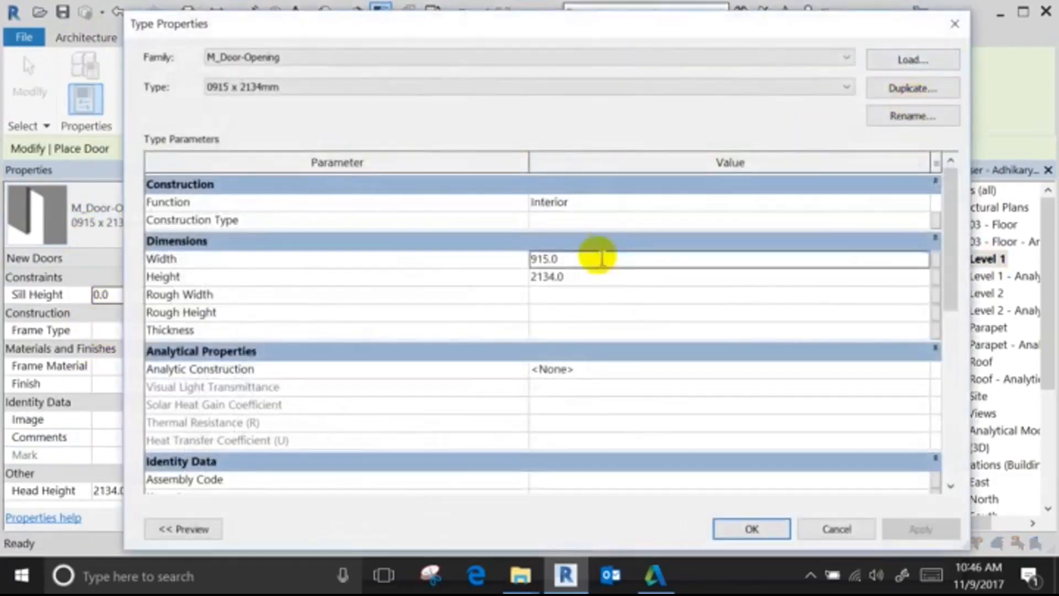
left_click(739, 528)
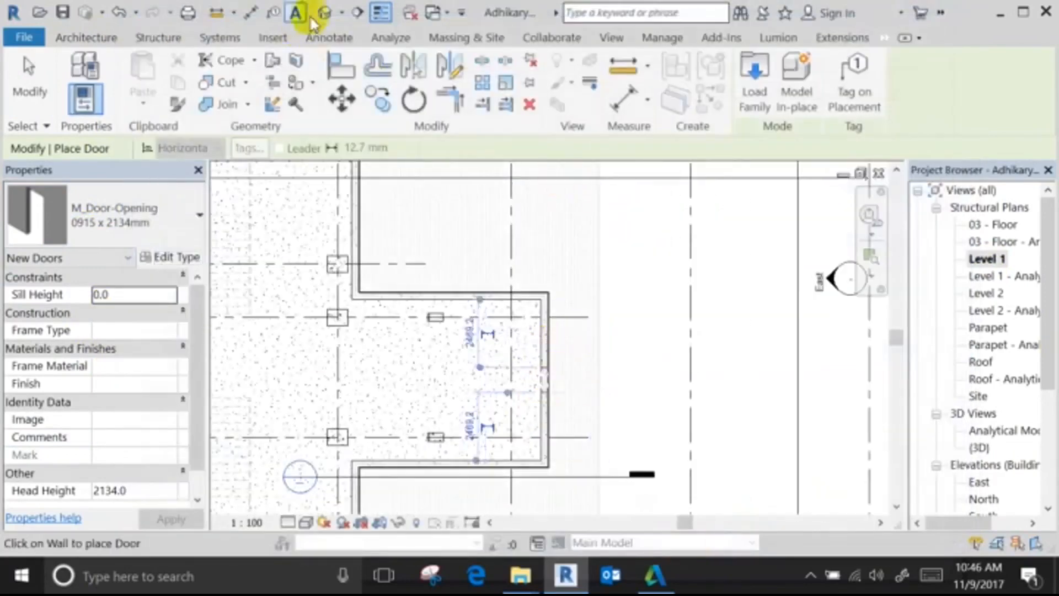
Show the new door opening in the yellow wall in the 3D view and end door placement.
left_click(324, 12)
scroll(444, 242, "down", 5)
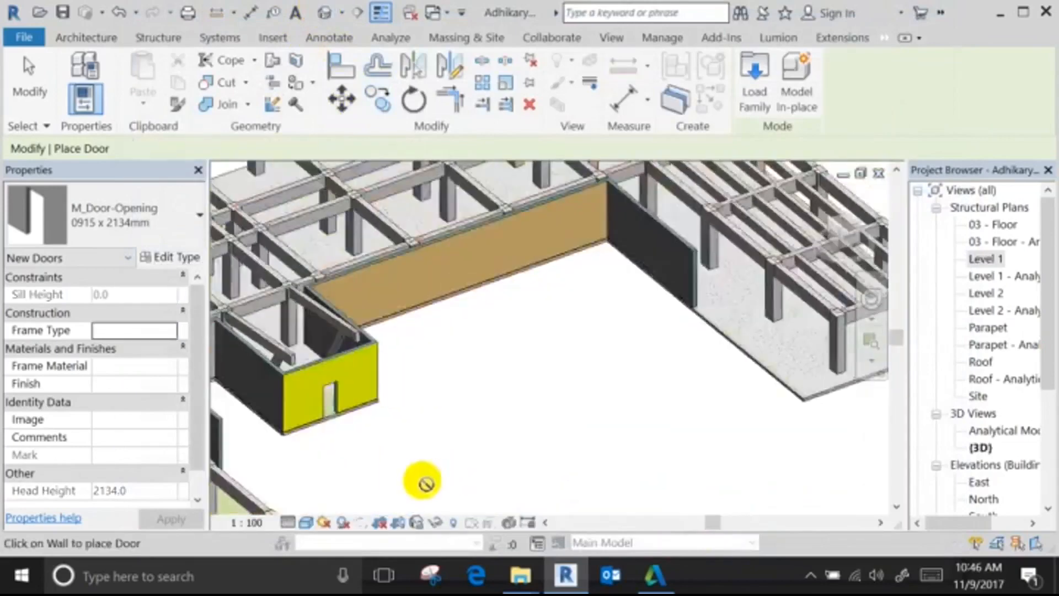
scroll(422, 480, "up", 3)
middle_click_drag(360, 417, 498, 443)
key("Escape")
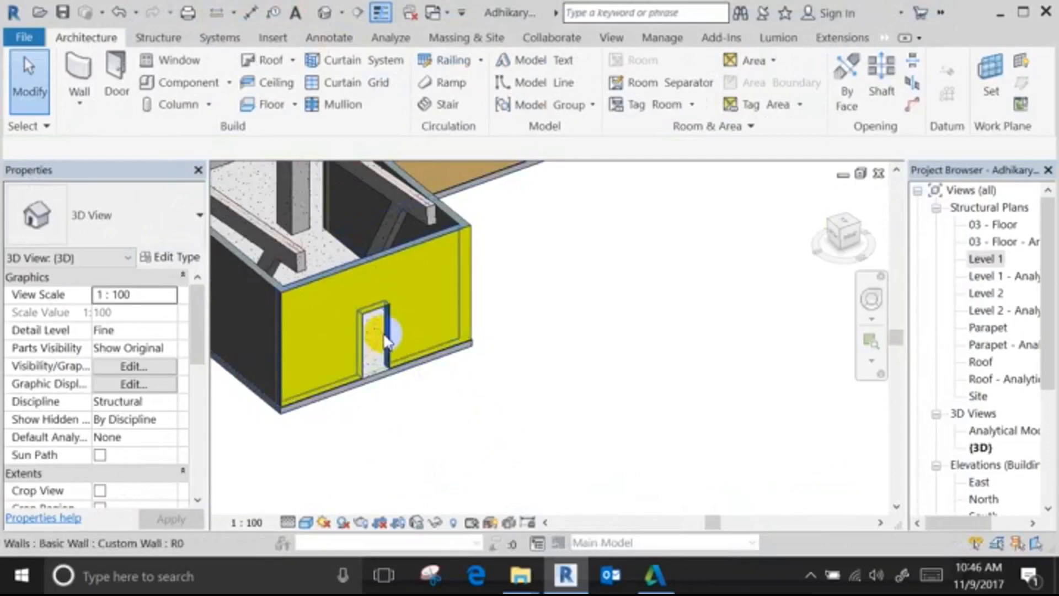
Try to select the door opening in 3D by cycling through overlapping elements and filtering the selection by category, then cancel the filter.
key("Tab")
key("Tab")
key("Tab")
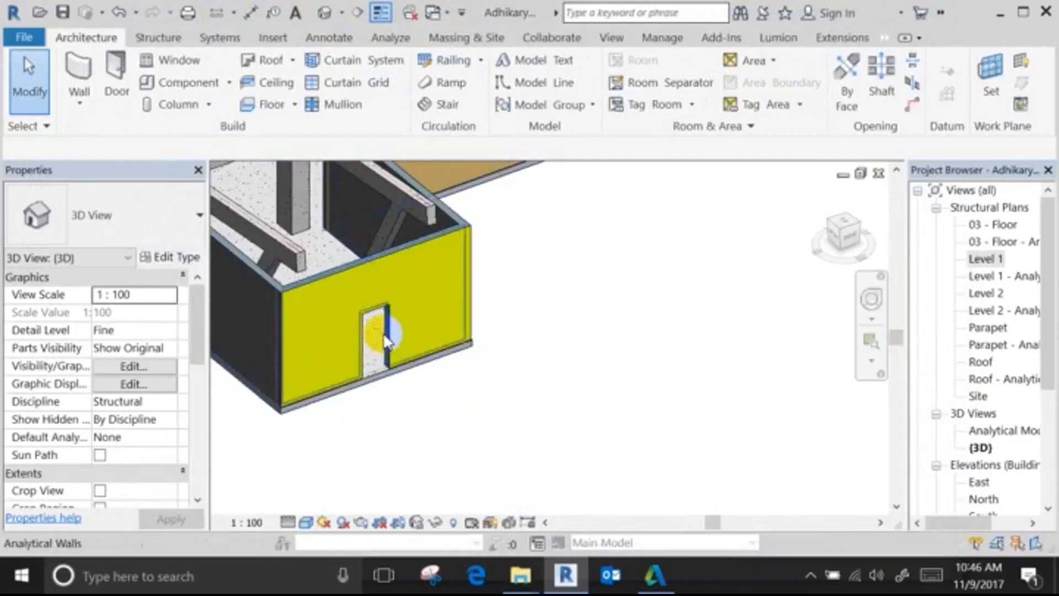
key("Tab")
key("Tab")
key("Tab")
key("Tab")
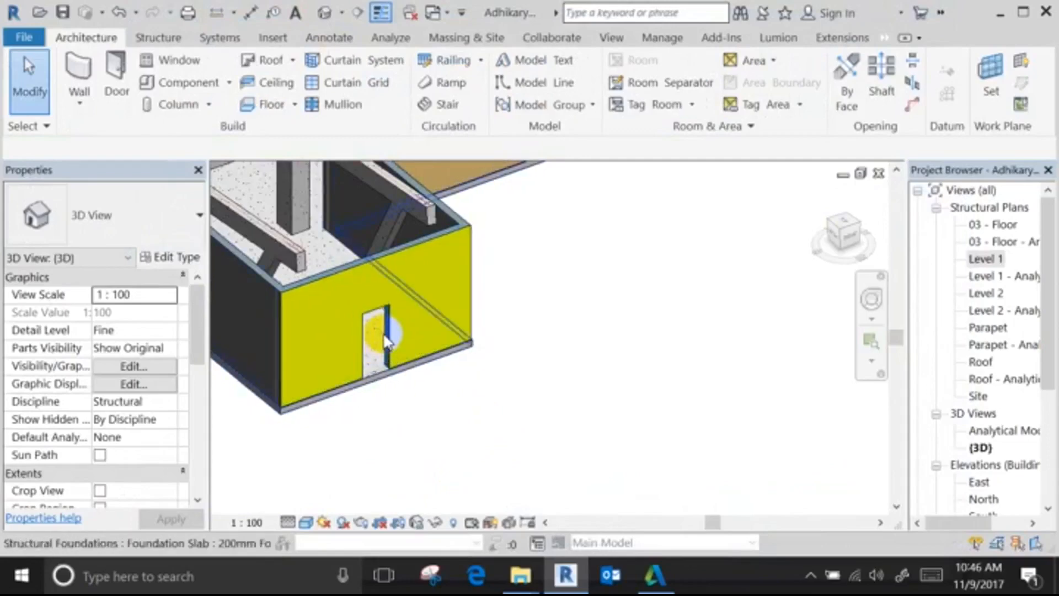
key("Tab")
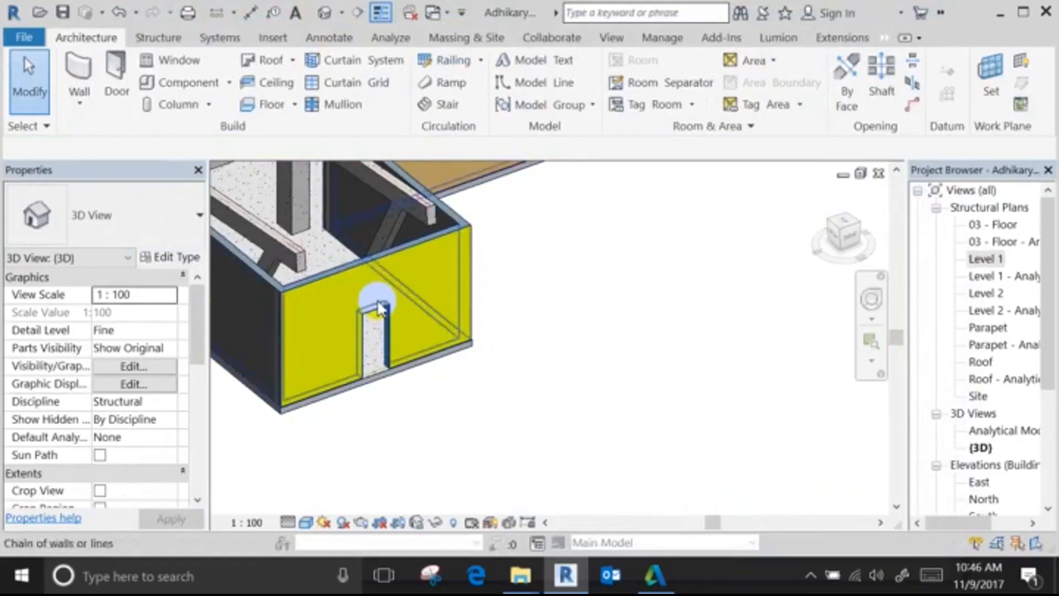
key("Tab")
left_click(342, 303)
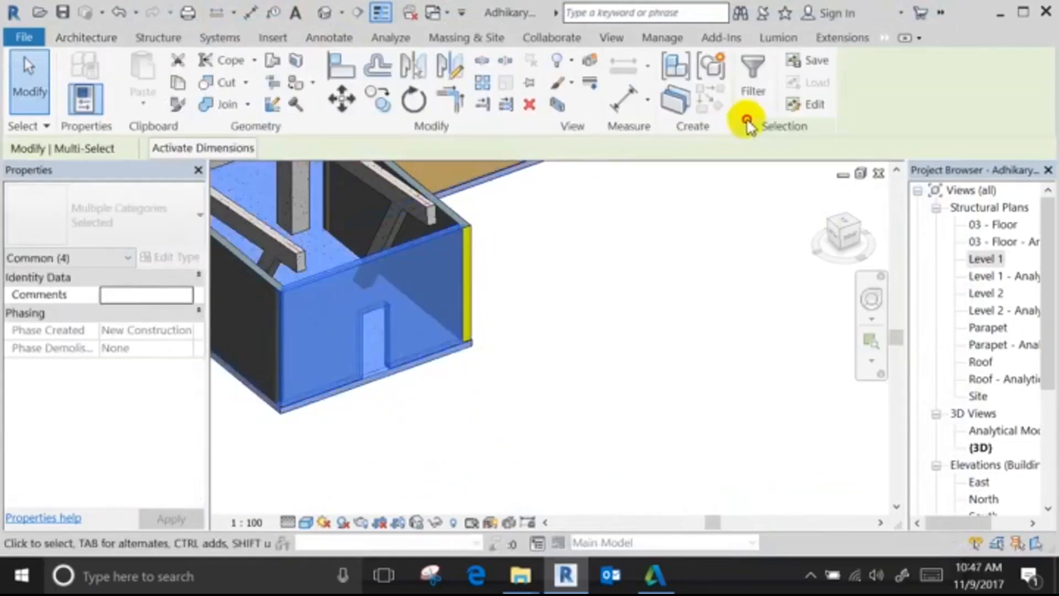
left_click(754, 98)
left_click(785, 237)
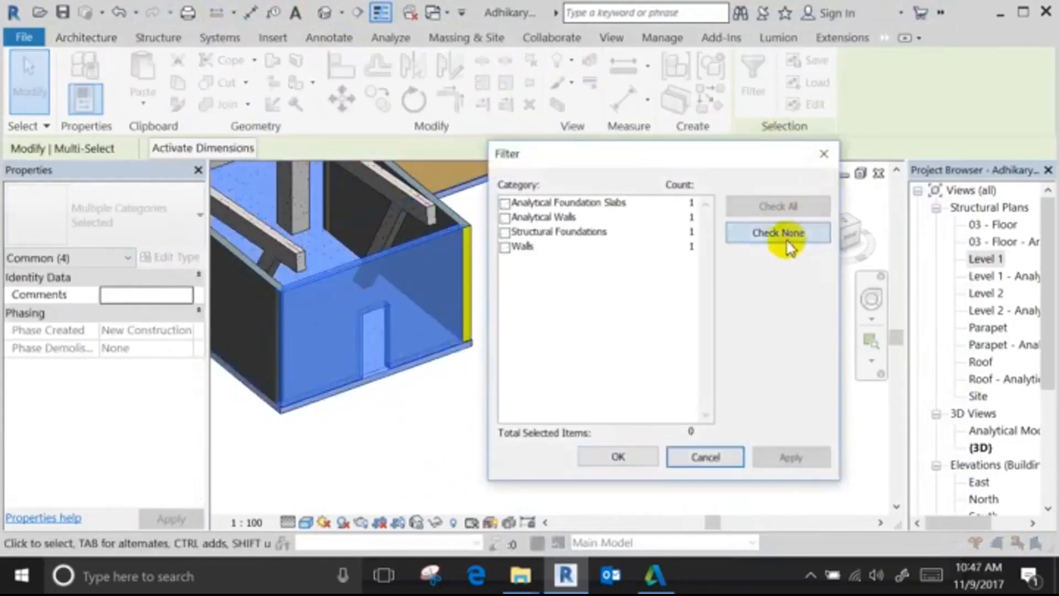
left_click(707, 457)
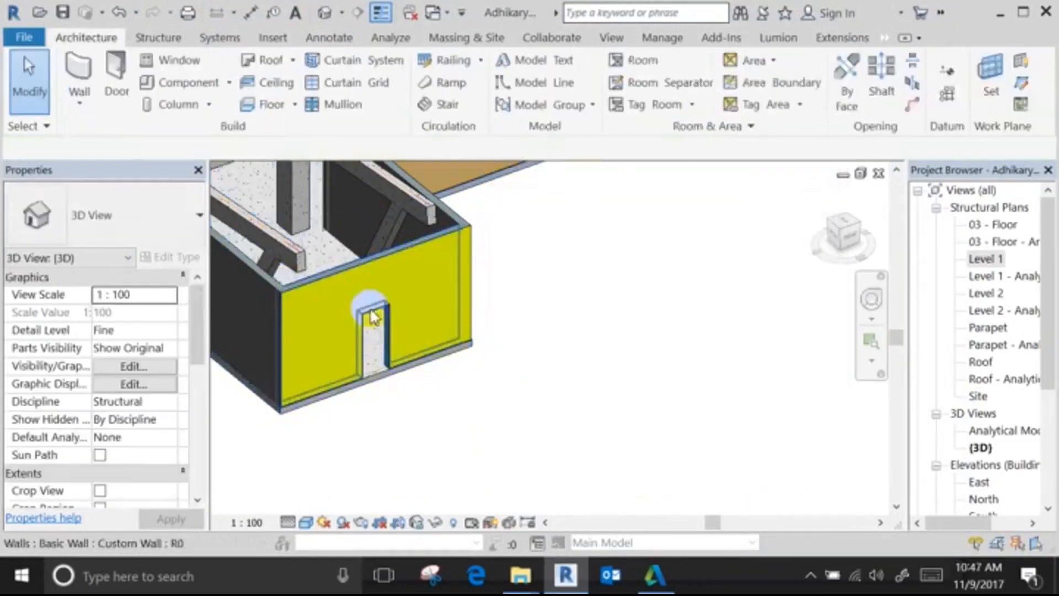
left_click(361, 343)
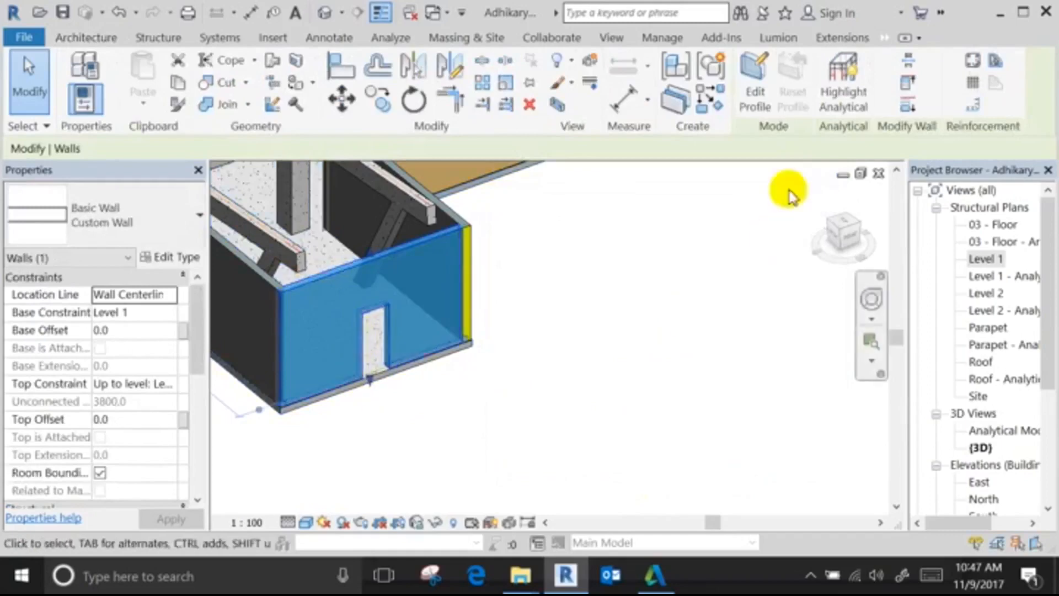
In the Level 1 structural plan, duplicate the door opening's type as 2000 x 2100 and set its width to 2000.
double_click(984, 258)
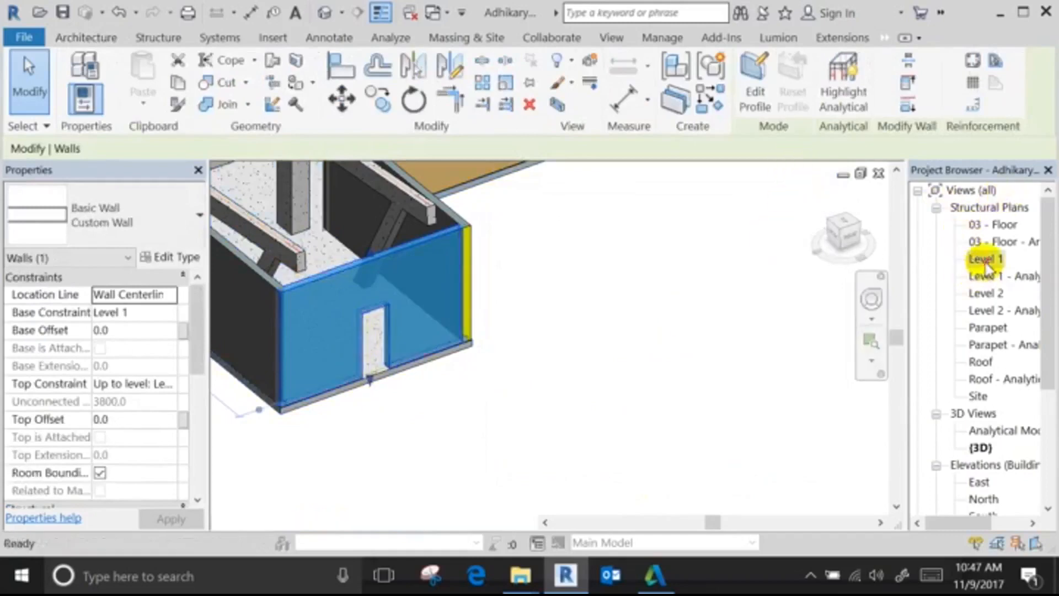
left_click(510, 382)
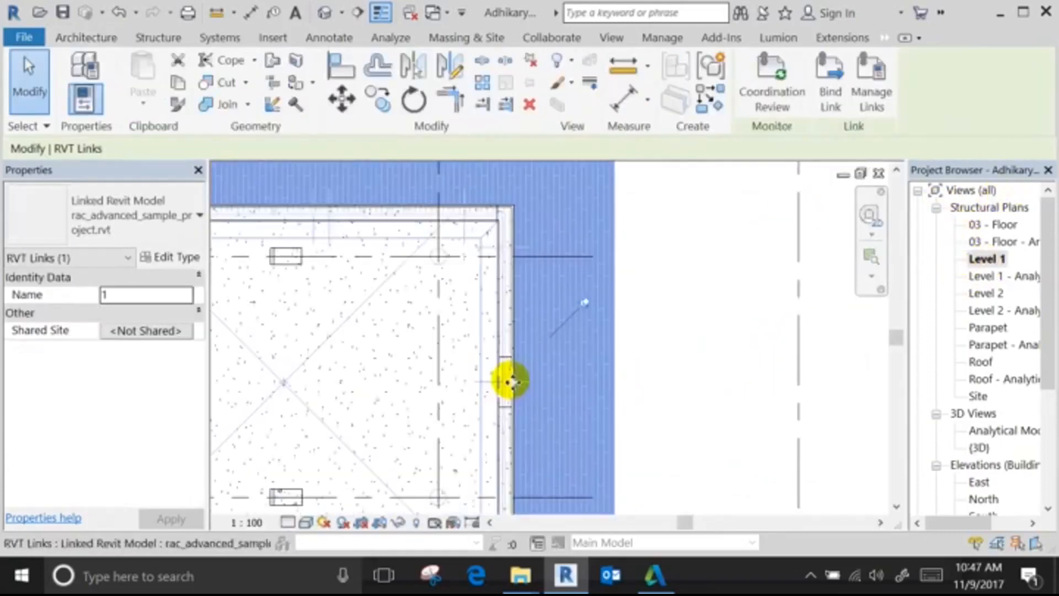
left_click(503, 359)
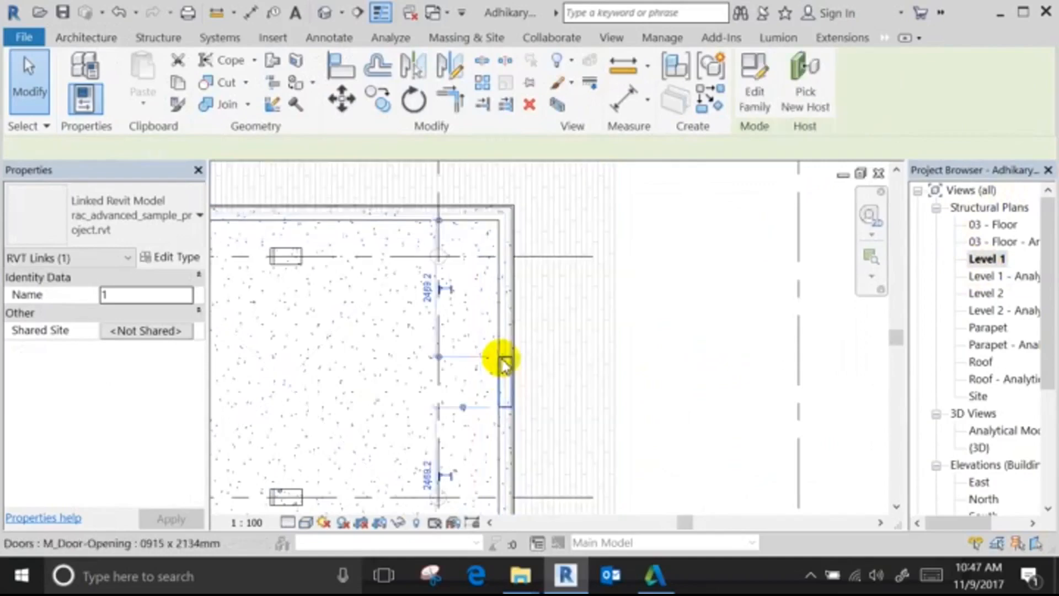
left_click(163, 257)
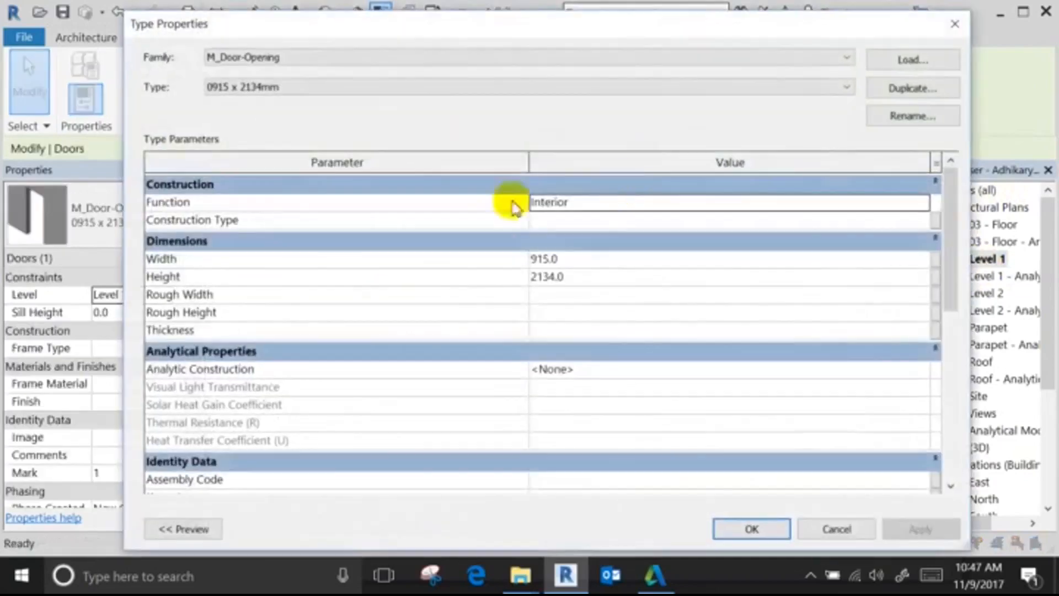
left_click(906, 87)
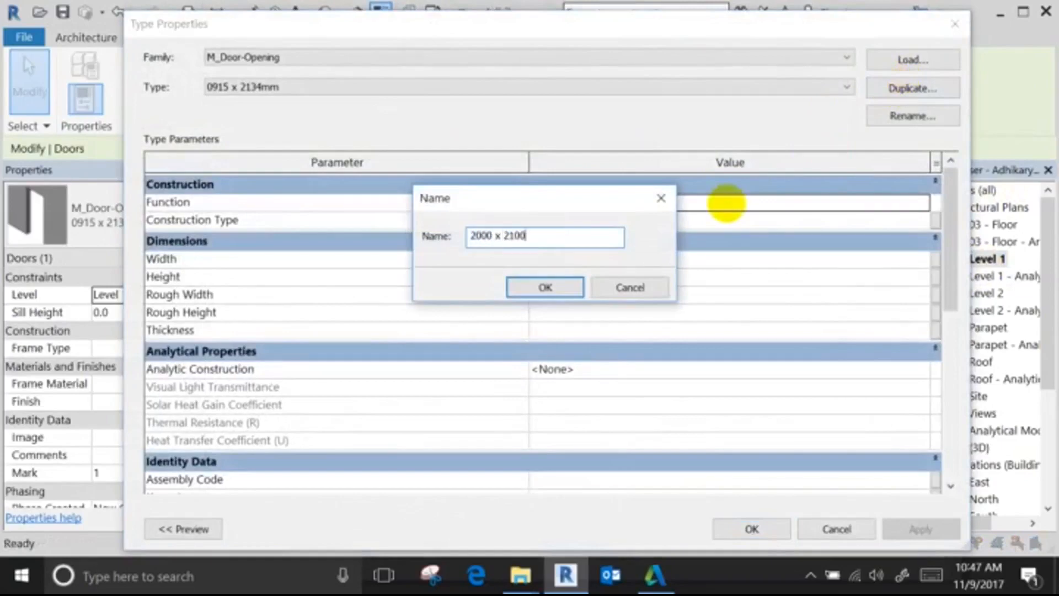
key("Return")
left_click(681, 259)
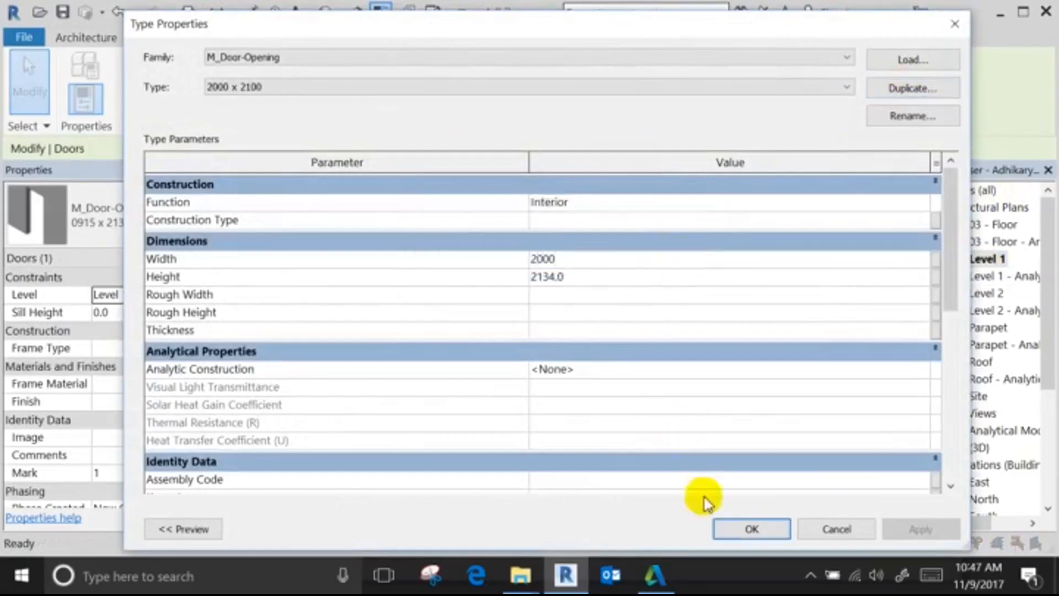
left_click(741, 531)
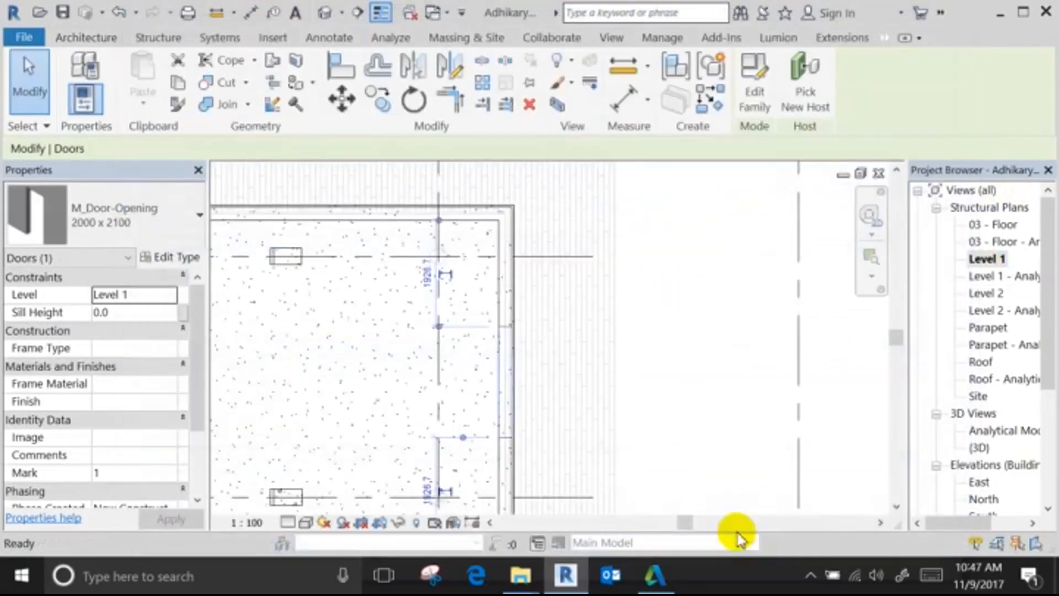
Clear the selection and examine the widened door opening in the yellow wall in the 3D view.
left_click(586, 166)
left_click(322, 13)
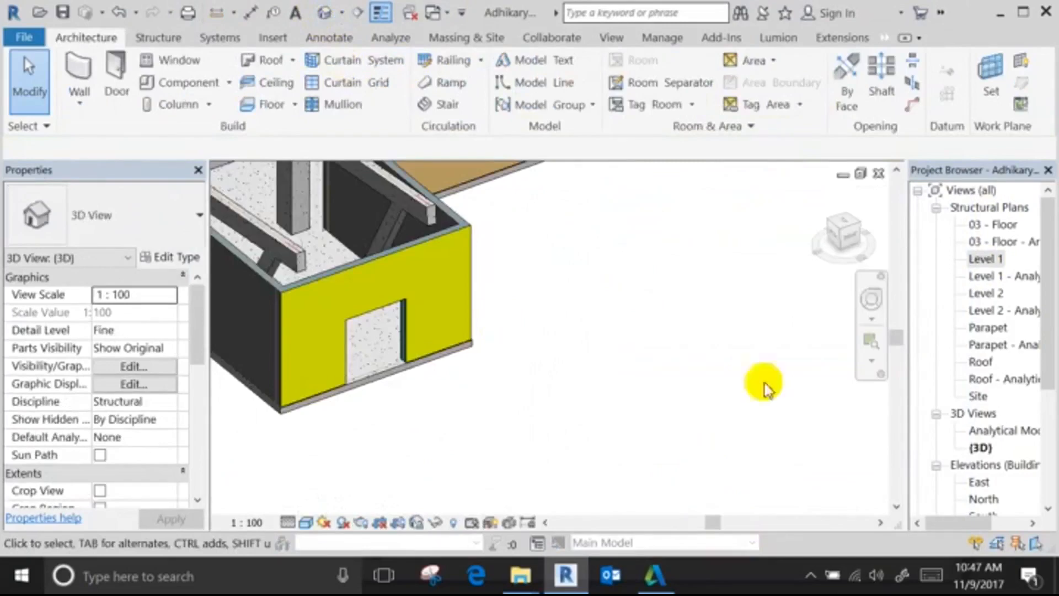
scroll(640, 436, "down", 3)
scroll(640, 448, "down", 1)
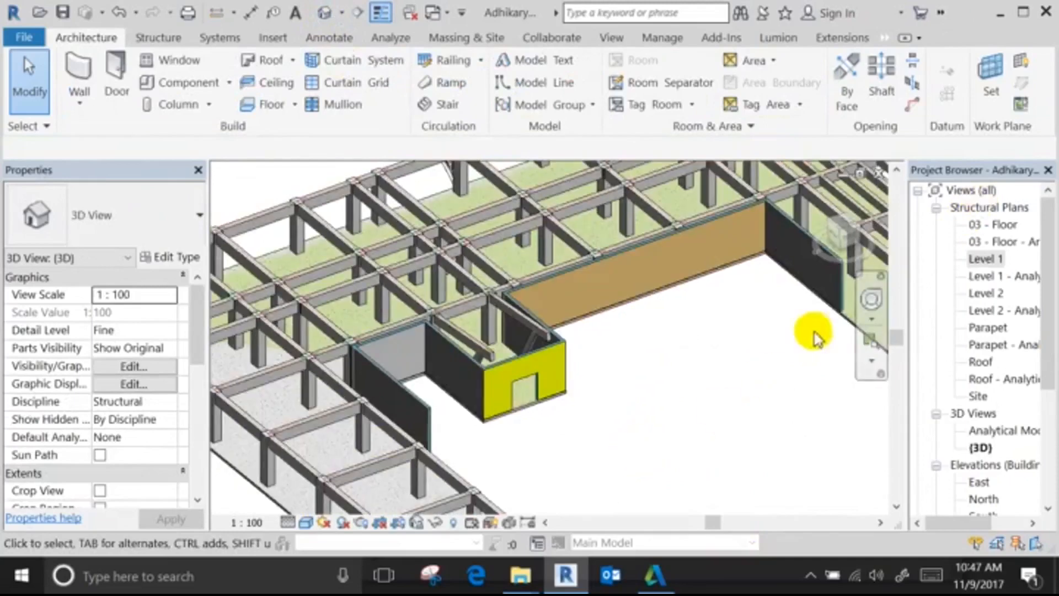
In the Level 1 structural plan, delete the door opening from the projecting room's outer wall.
double_click(975, 262)
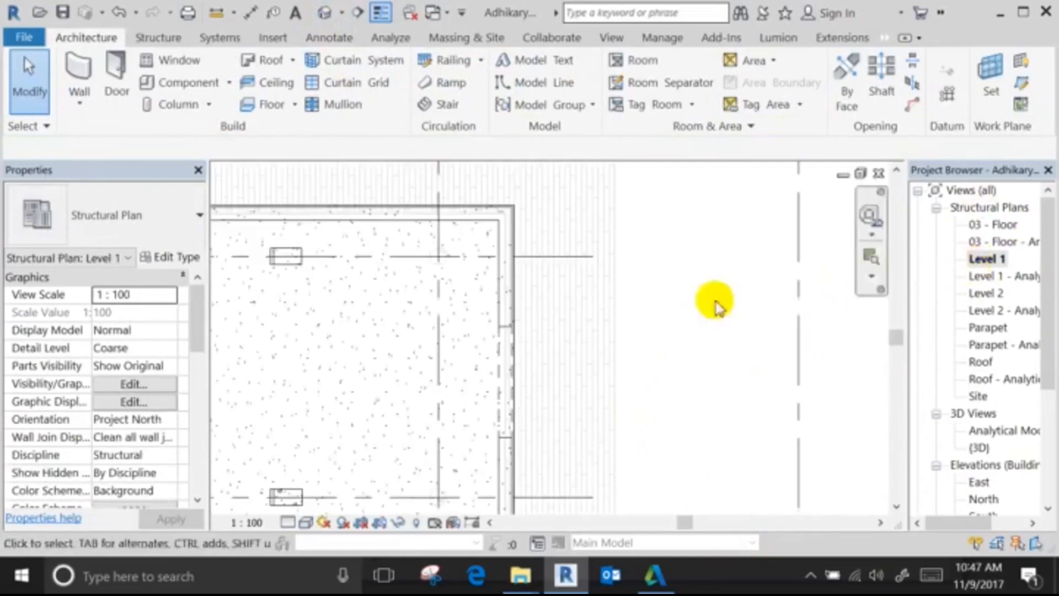
scroll(591, 294, "down", 2)
scroll(604, 283, "down", 3)
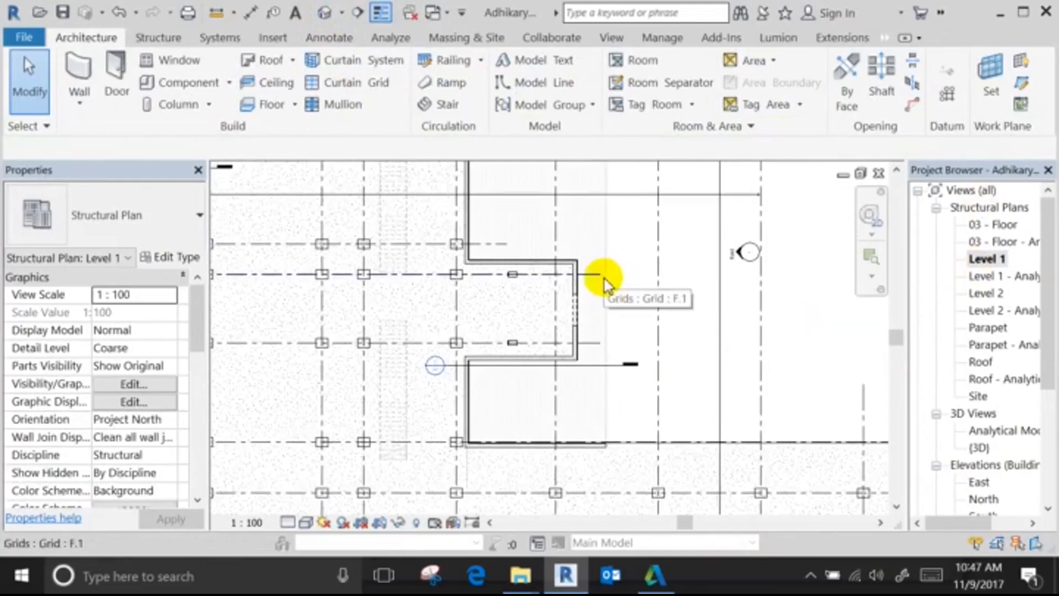
scroll(571, 300, "up", 3)
left_click(574, 303)
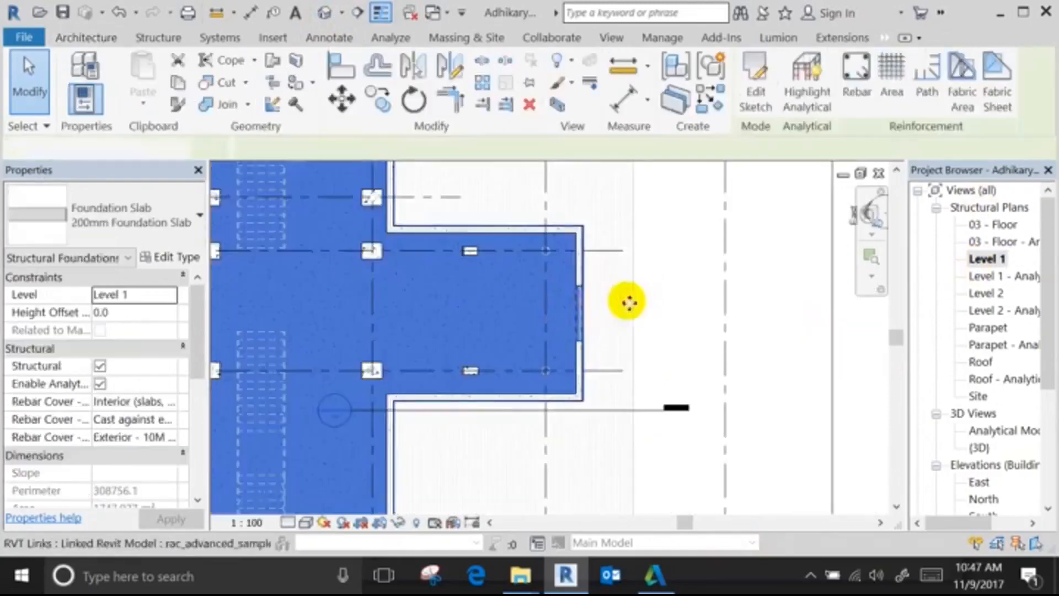
left_click(629, 302)
key("Escape")
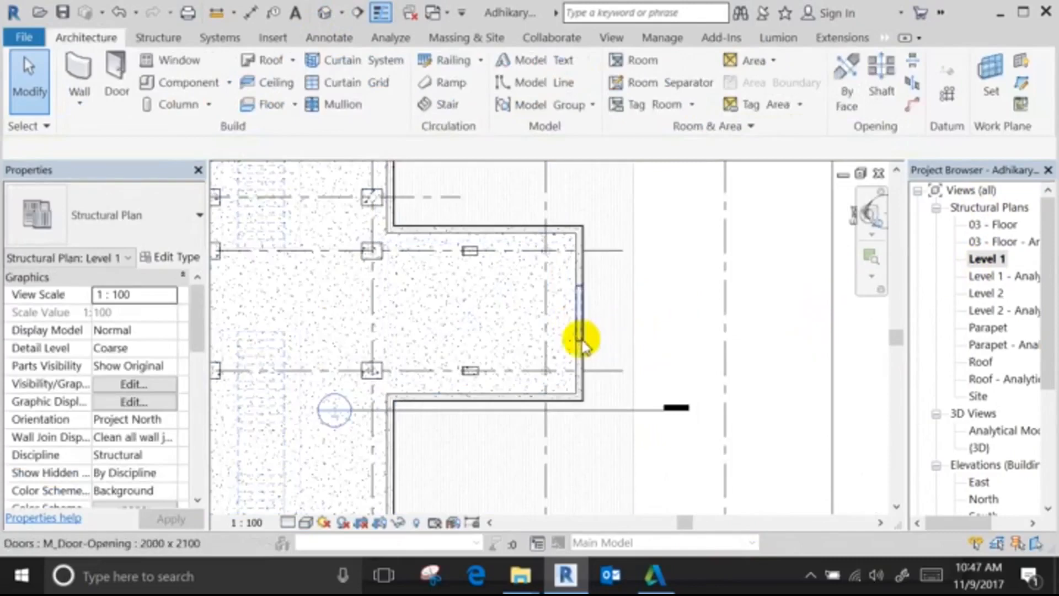
left_click(580, 339)
key("Escape")
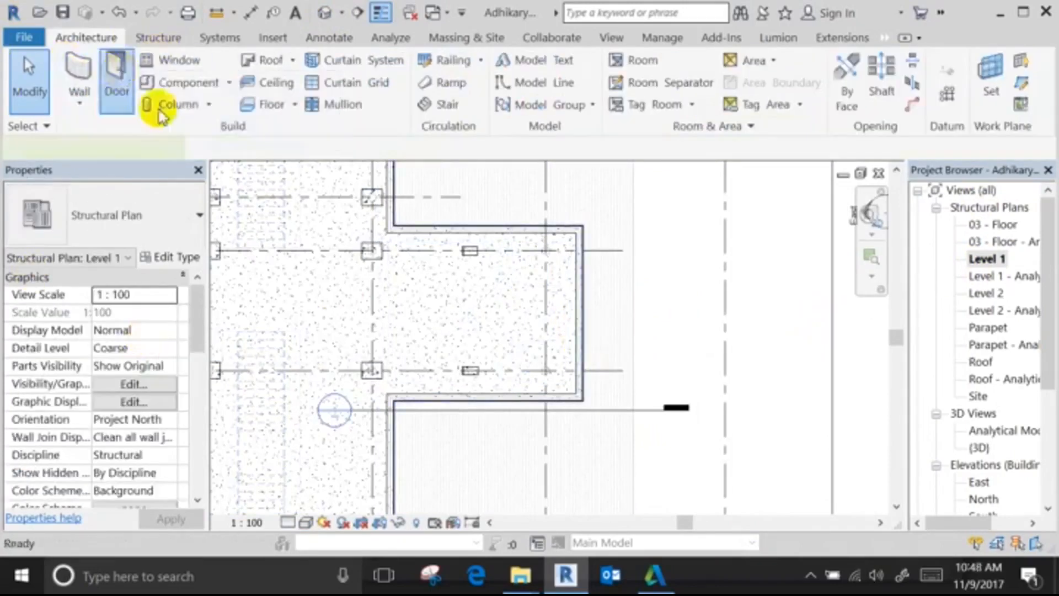
Place an M_Door-Opening of type 2000 x 2100 at the middle of the projecting room's outer wall and end door placement.
scroll(574, 308, "up", 3)
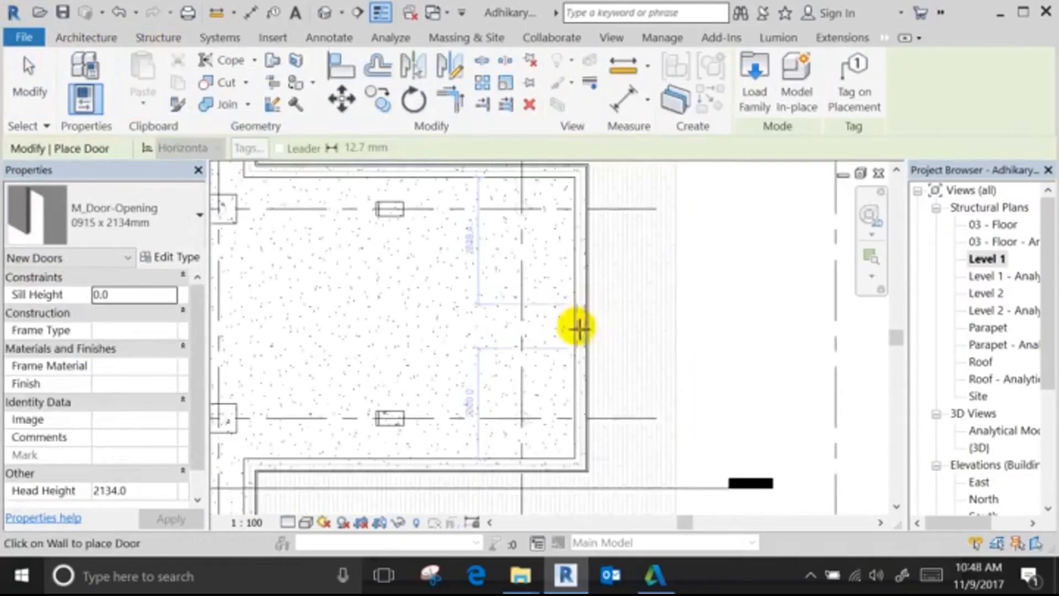
scroll(576, 322, "up", 3)
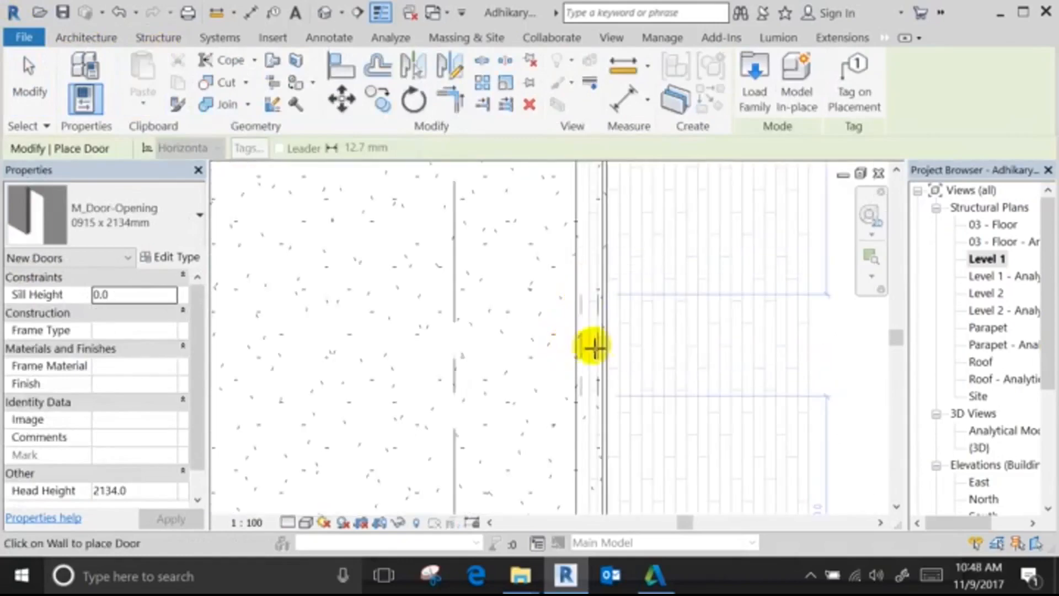
scroll(599, 346, "down", 3)
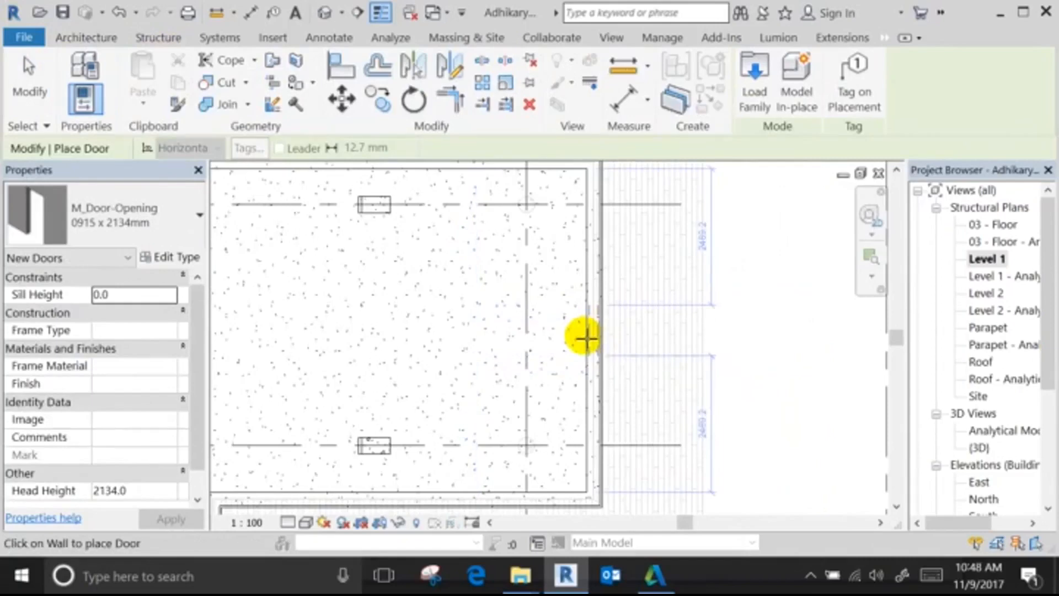
left_click(172, 234)
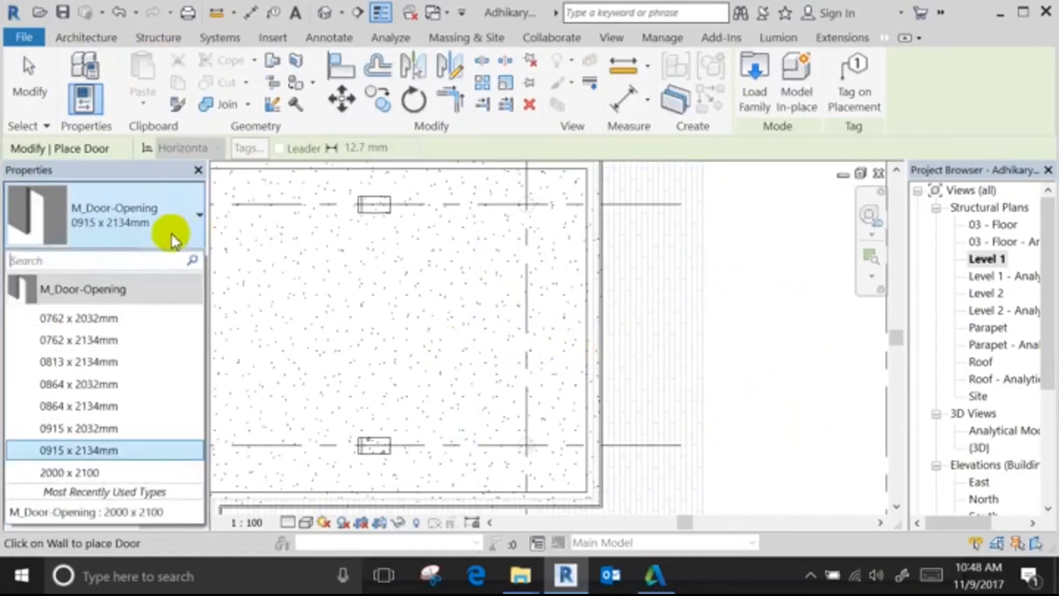
left_click(171, 456)
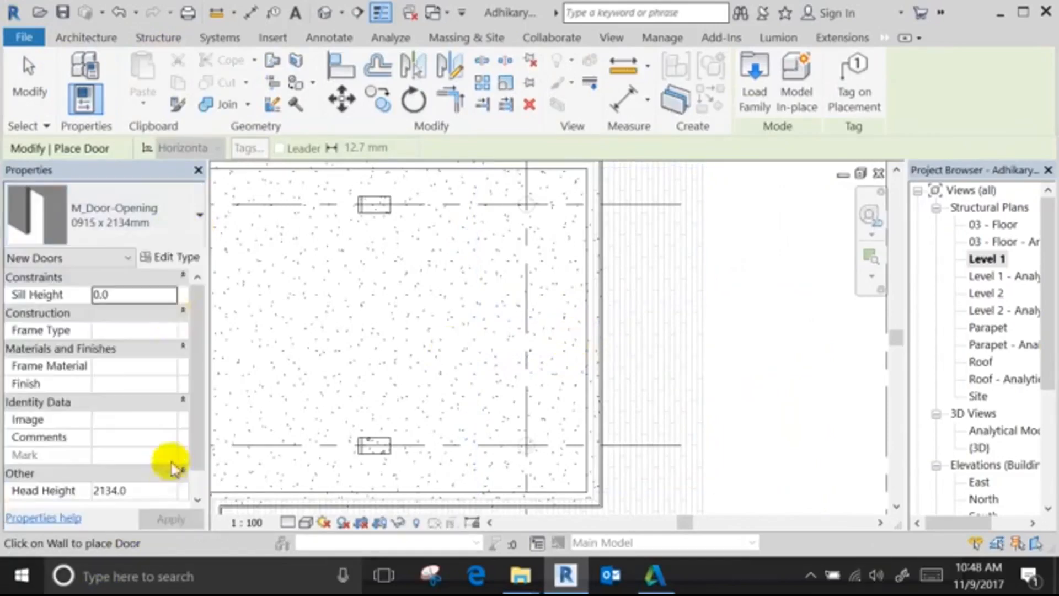
left_click(175, 216)
left_click(108, 471)
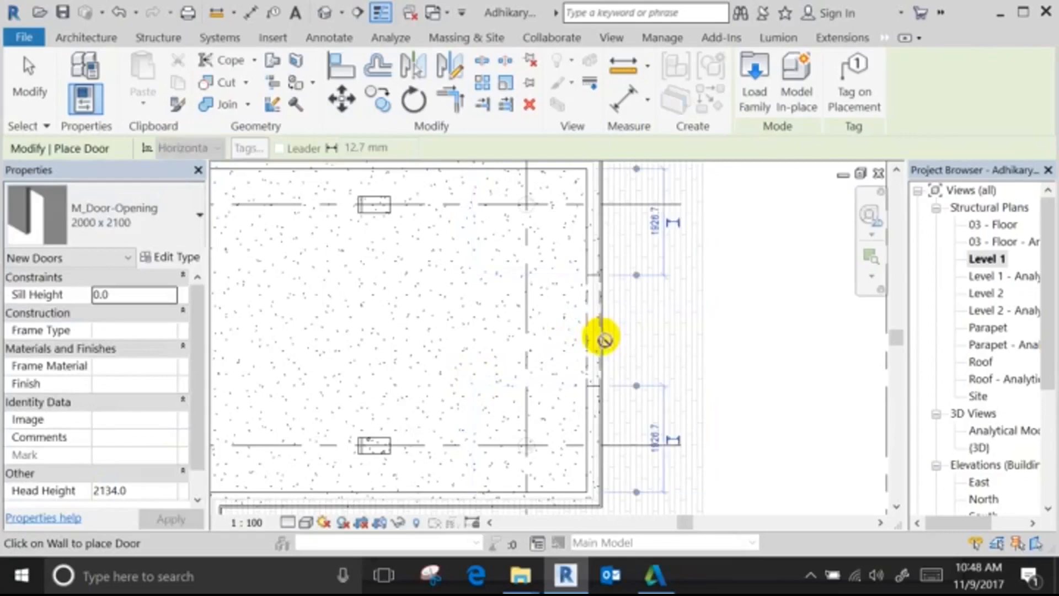
left_click(40, 92)
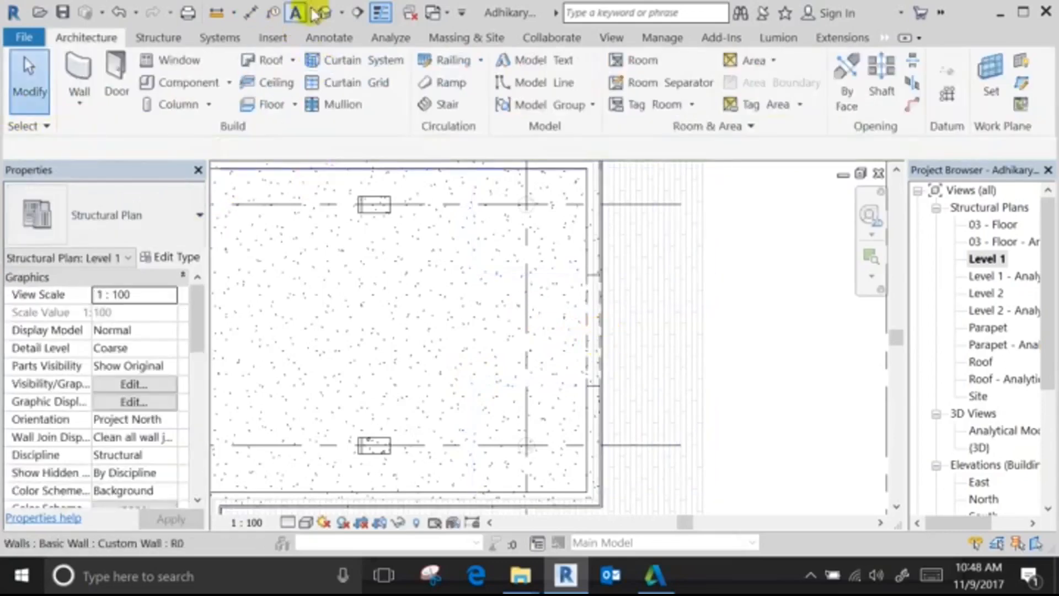
Show the newly placed door opening up close in the 3D view.
left_click(324, 12)
left_click(800, 513)
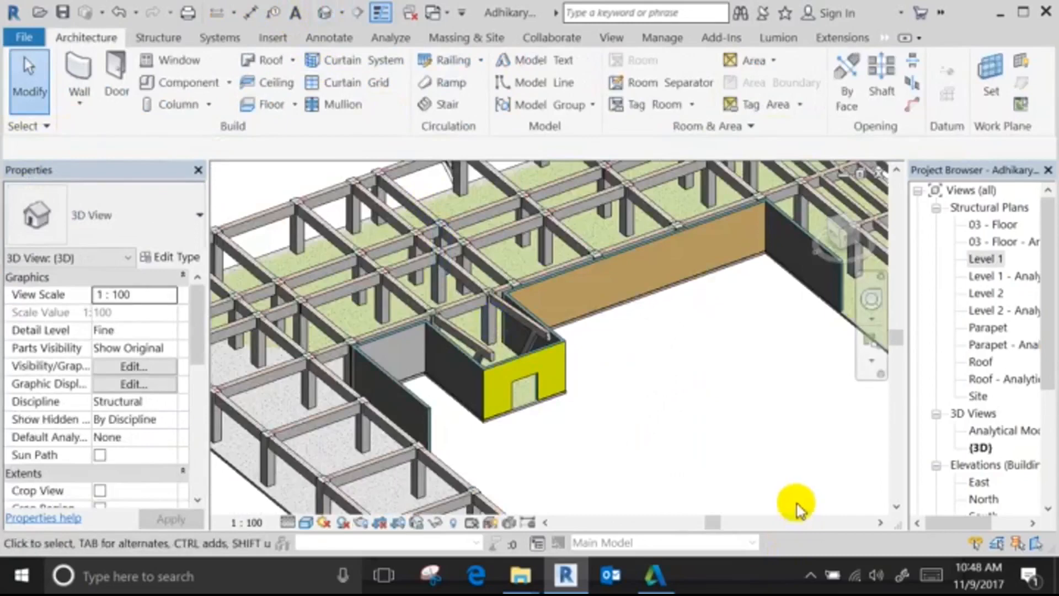
scroll(567, 389, "up", 4)
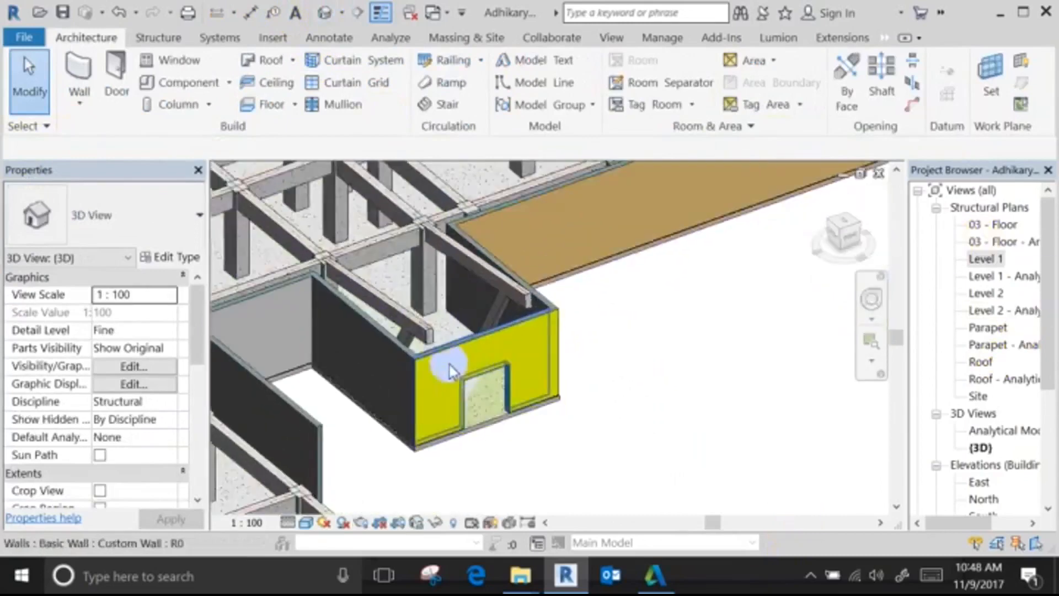
scroll(451, 370, "up", 2)
Return to the Level 1 structural plan and delete the 2000 x 2100 door opening from the outer wall.
double_click(990, 263)
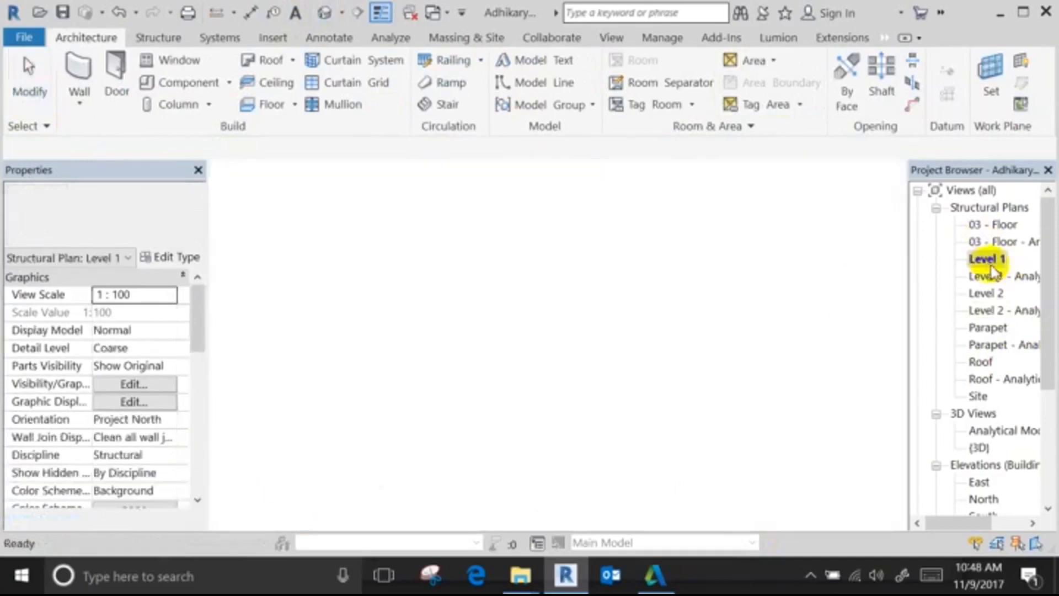
left_click(604, 324)
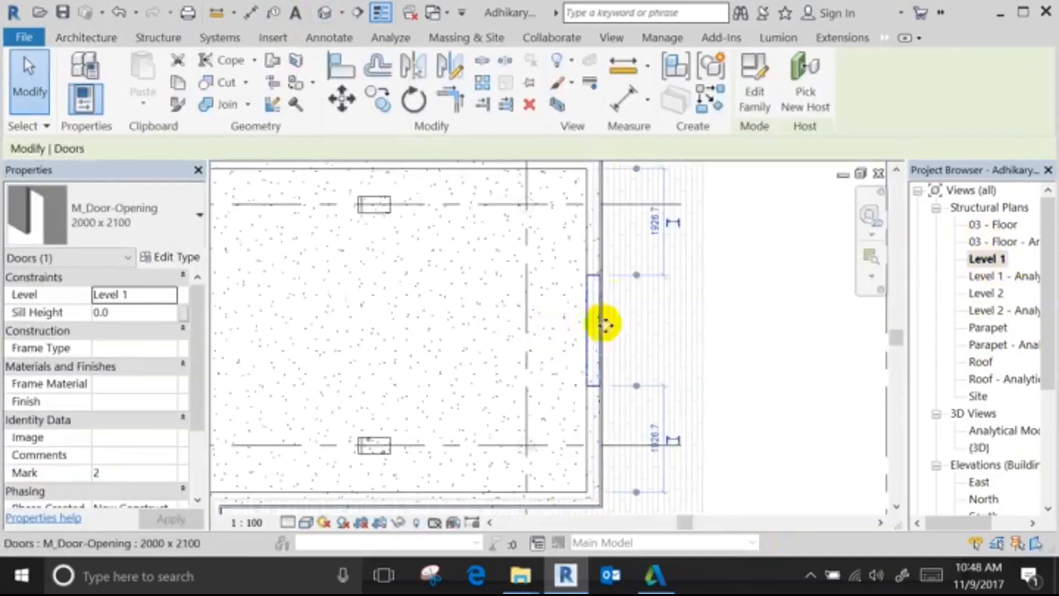
key("Escape")
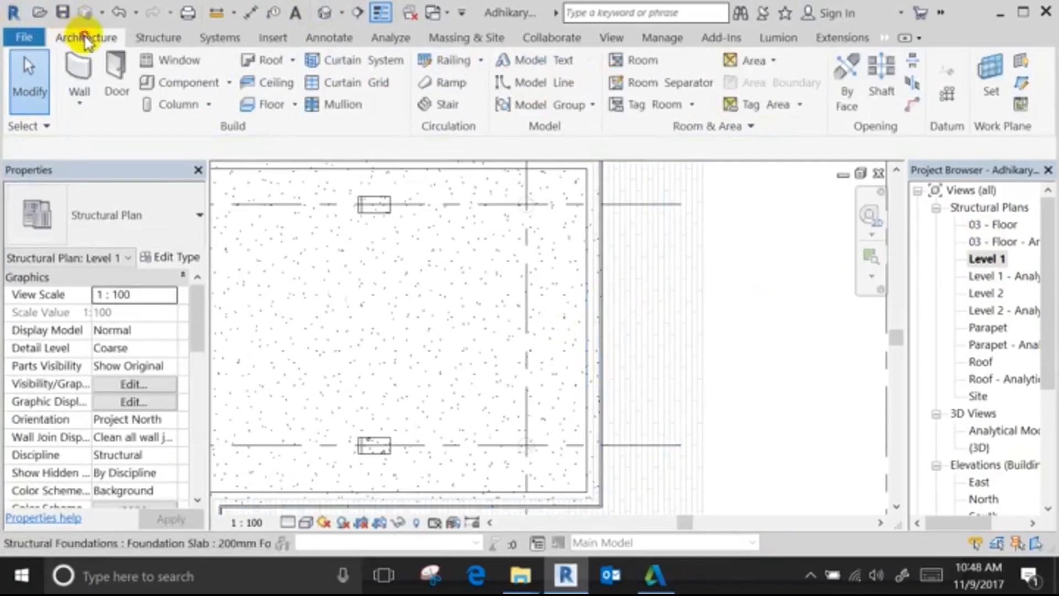
Start placing a door and review the width and height of the M_Door-Opening 2000 x 2100 type without changing them.
left_click(120, 82)
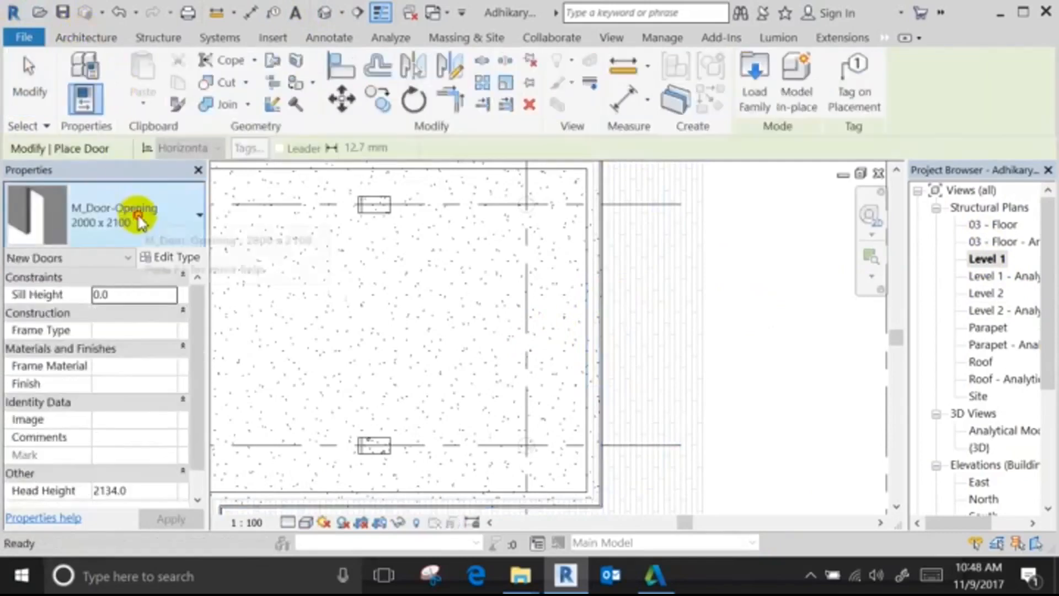
left_click(136, 216)
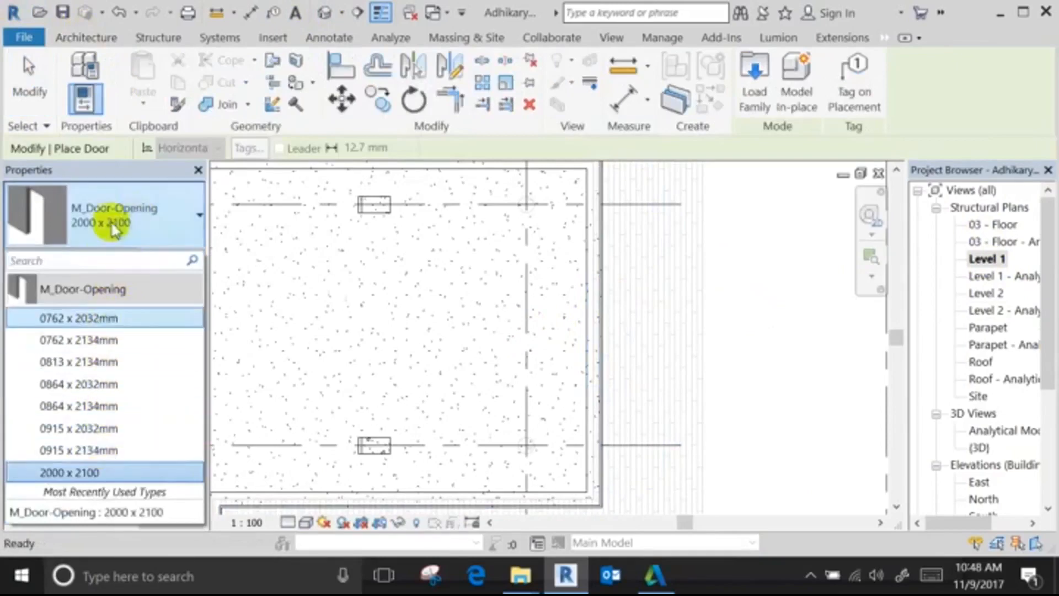
left_click(161, 219)
left_click(166, 259)
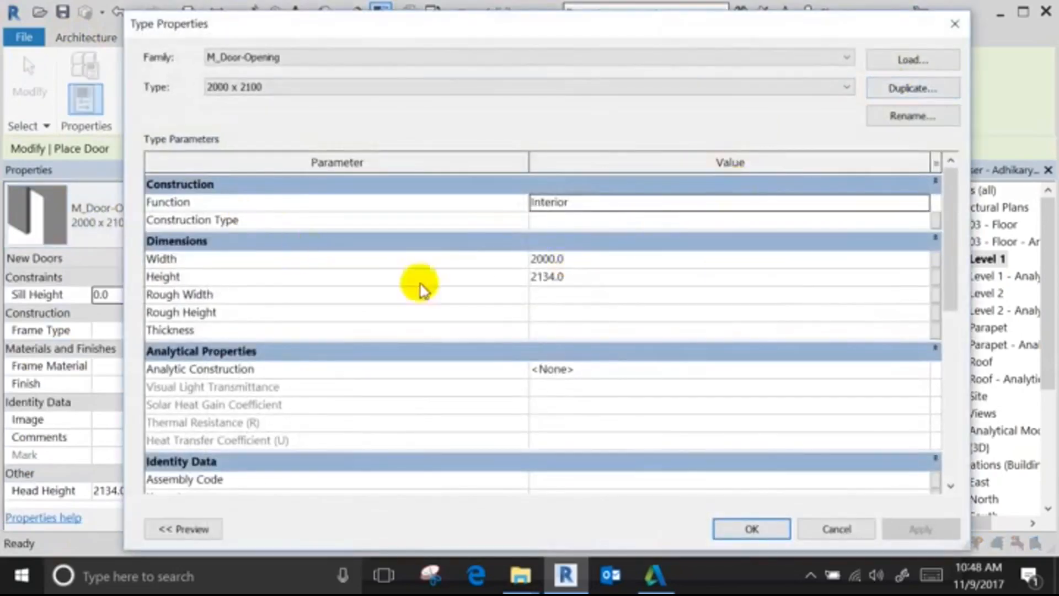
left_click(615, 258)
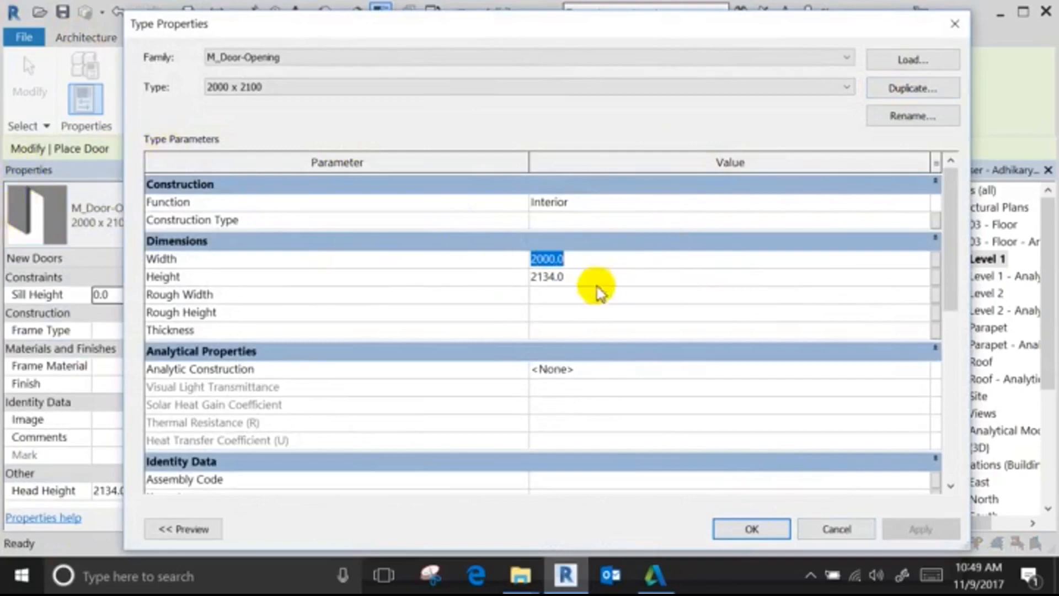
key("Tab")
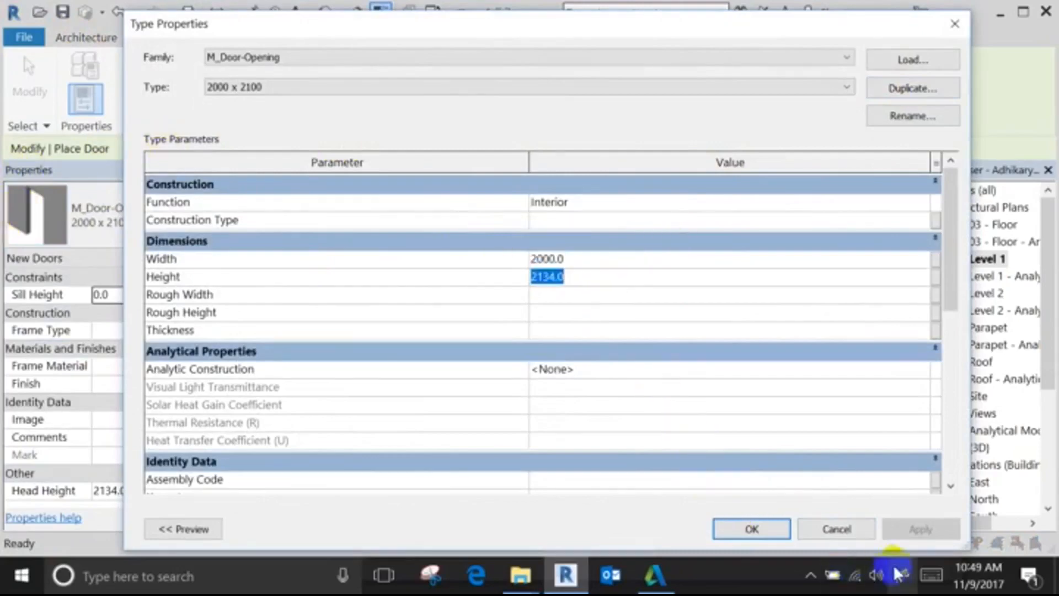
left_click(842, 532)
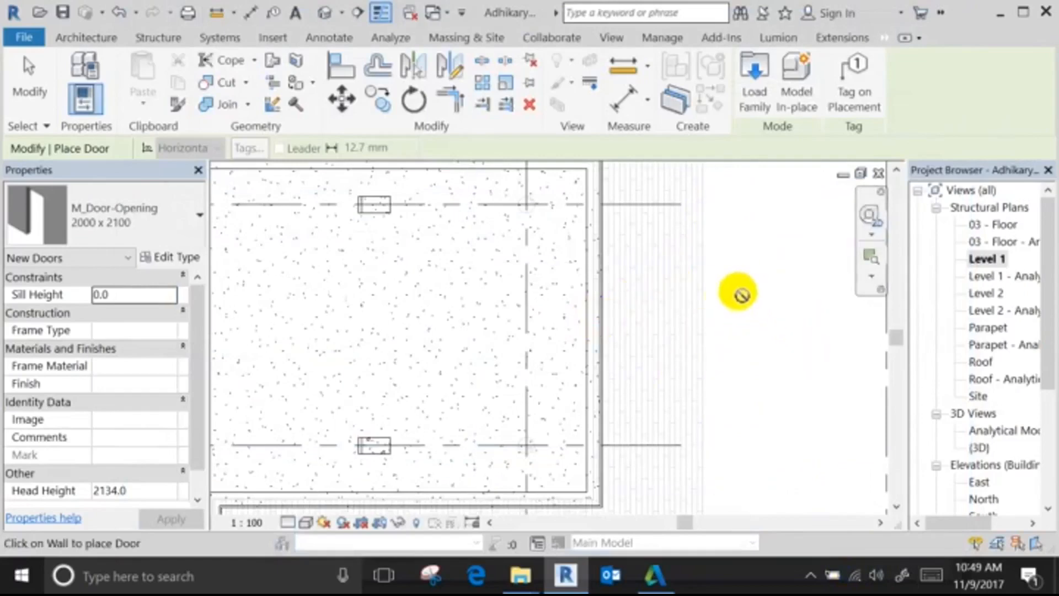
Place the 2000 x 2100 door opening at the outer wall's midpoint and end placement after showing it in 3D.
left_click(588, 322)
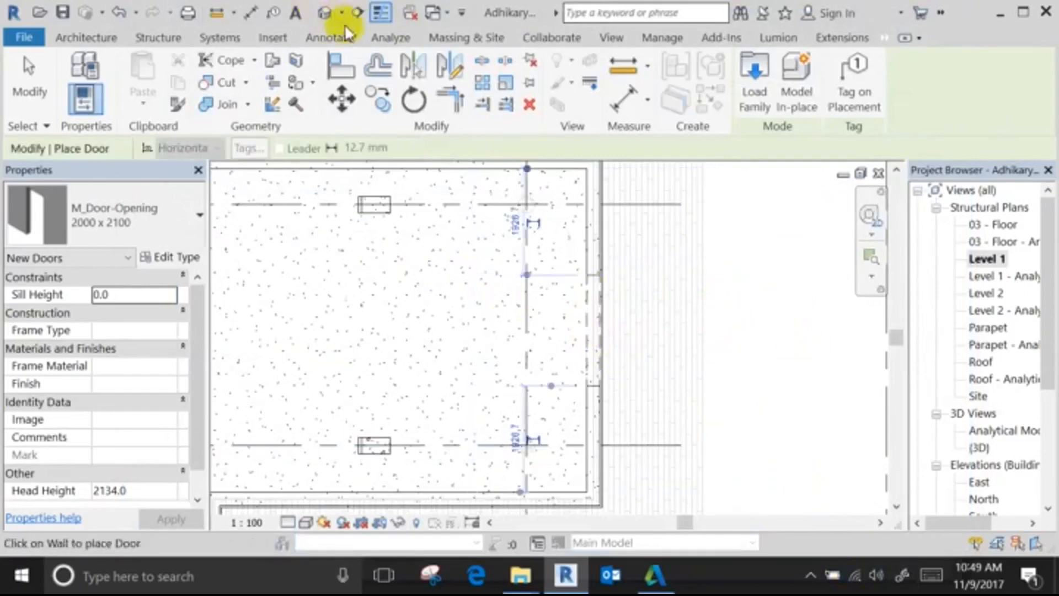
left_click(325, 13)
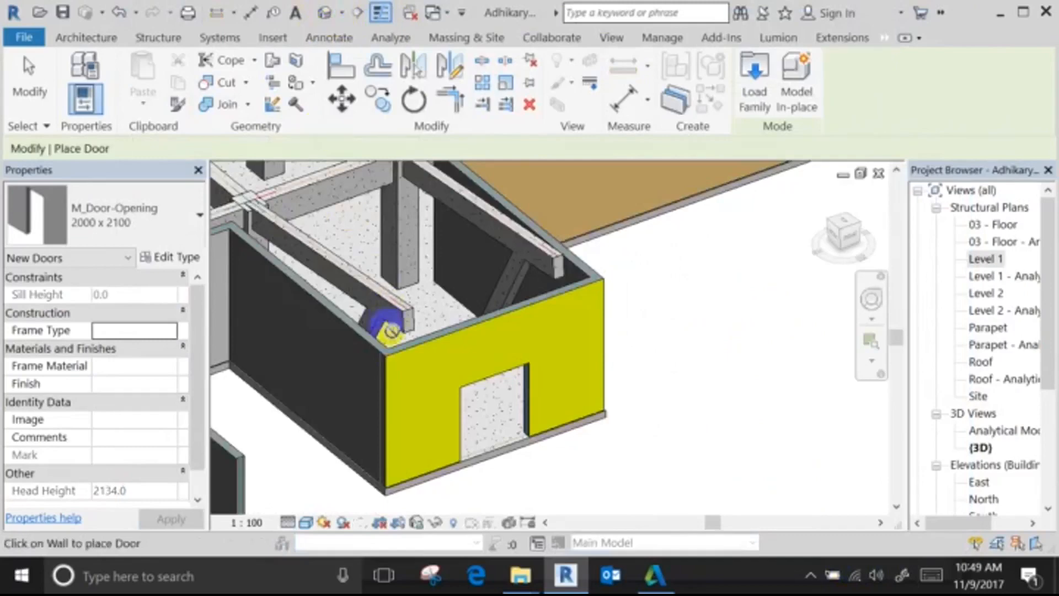
left_click(30, 92)
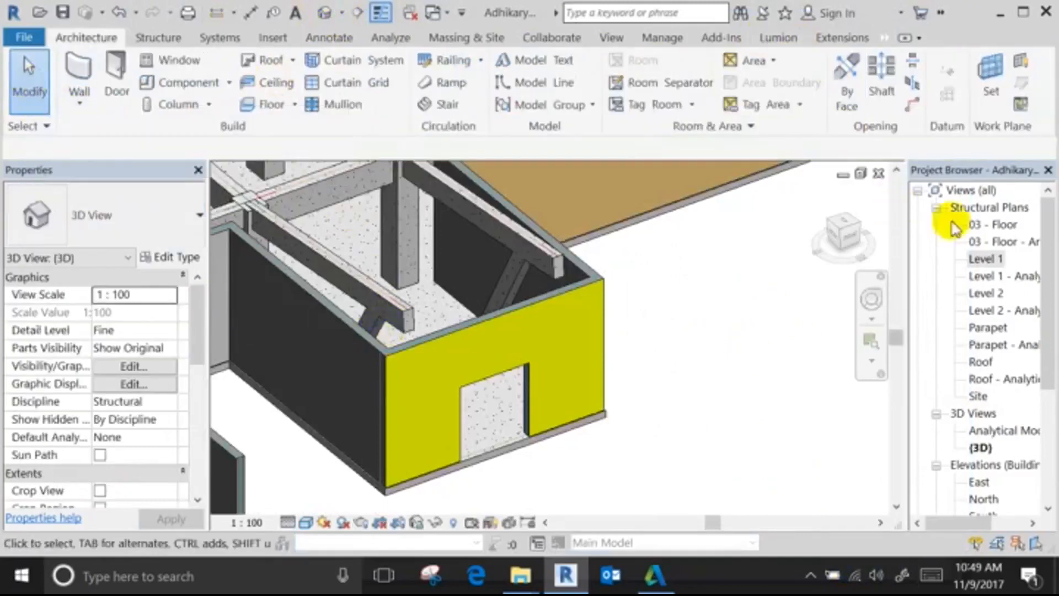
Return to the Level 1 structural plan and review the M_Door-Opening sizes and the 2000 x 2100 type's properties without placing a door.
double_click(981, 259)
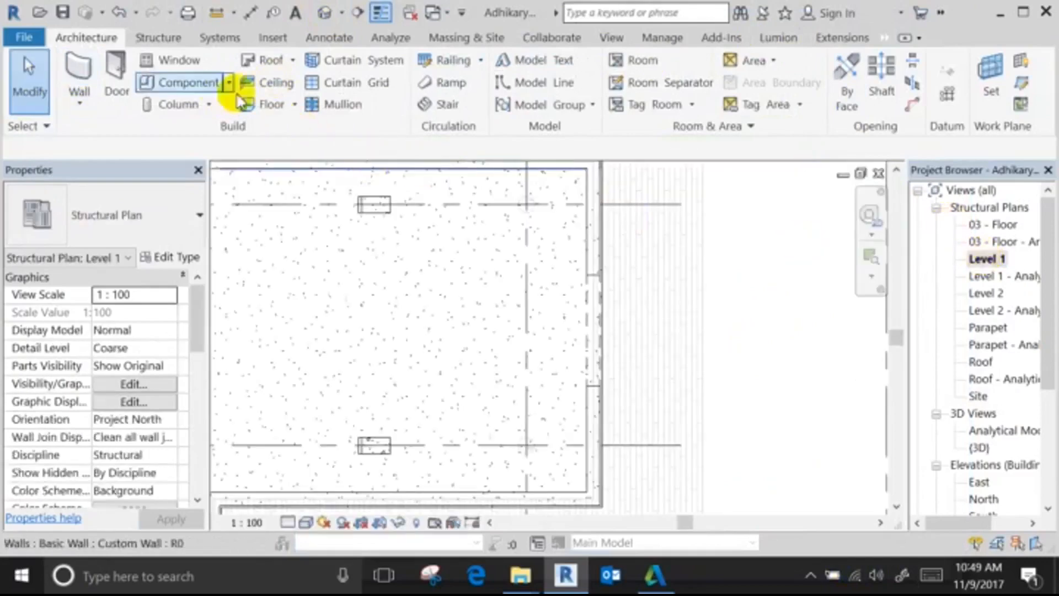
scroll(622, 295, "down", 2)
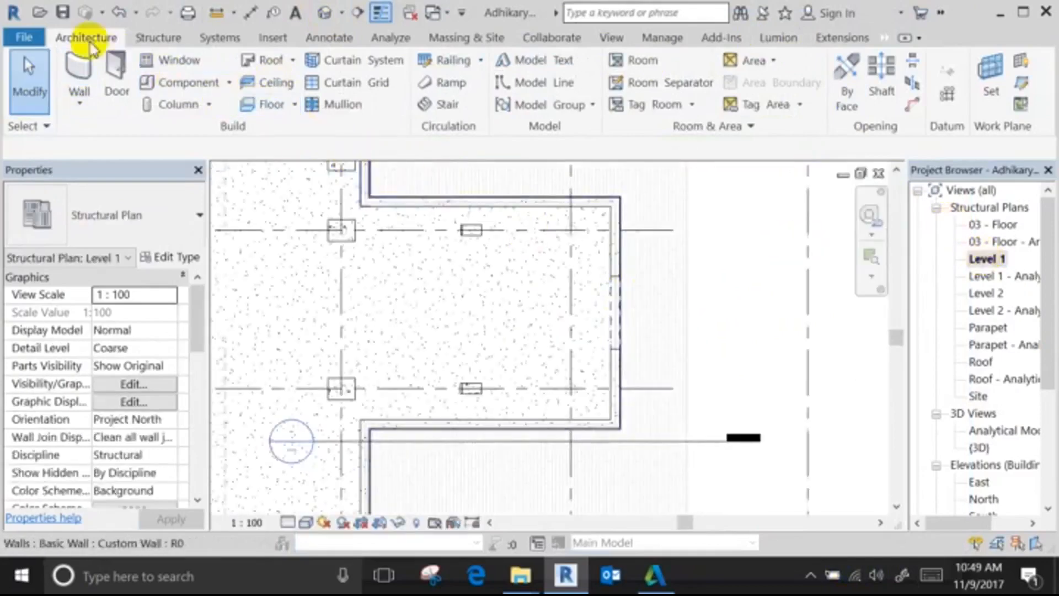
left_click(114, 71)
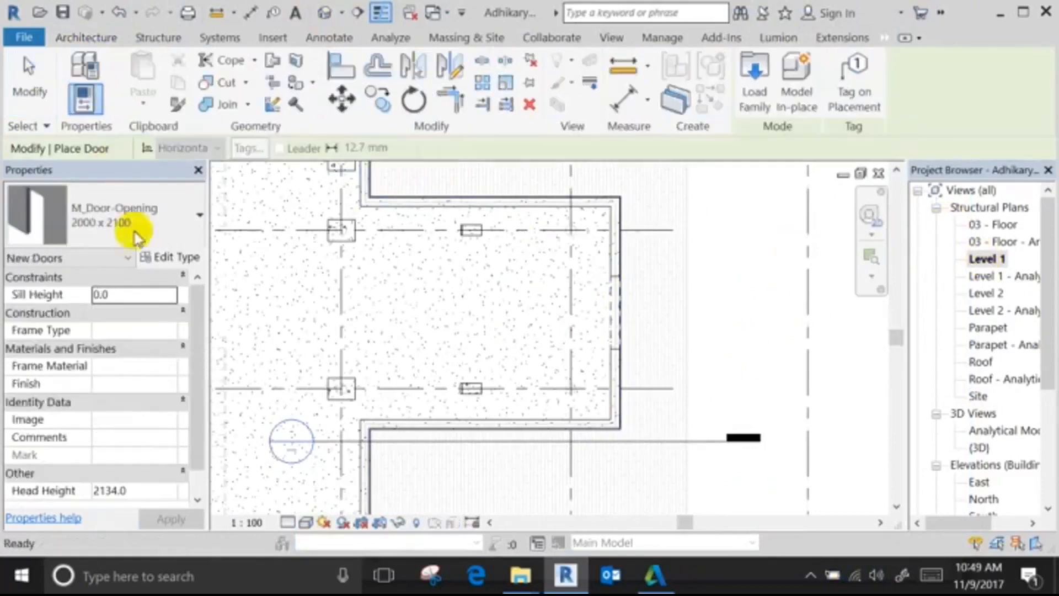
left_click(128, 191)
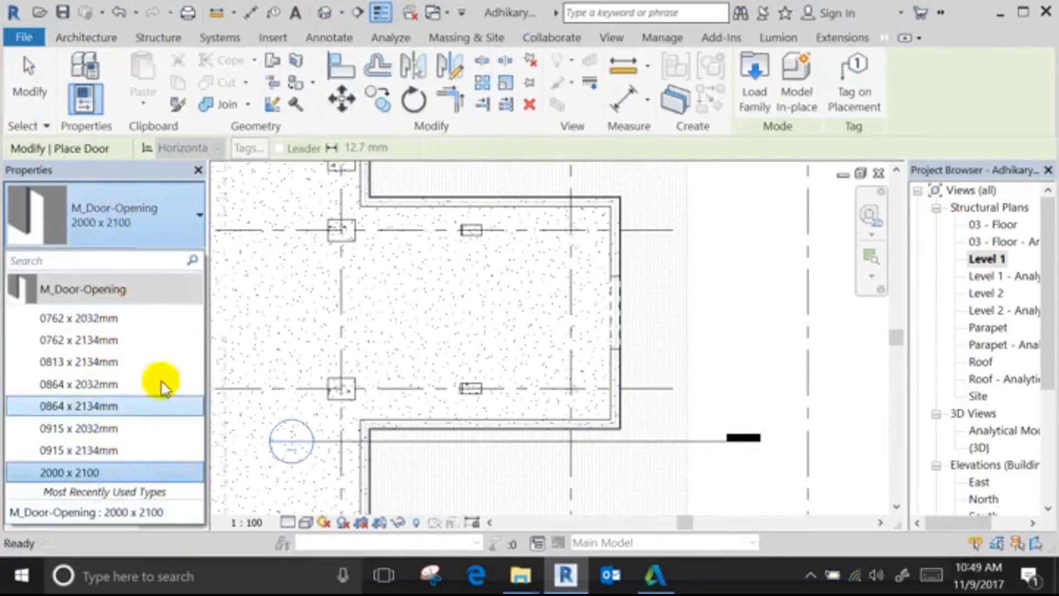
left_click(162, 234)
left_click(175, 267)
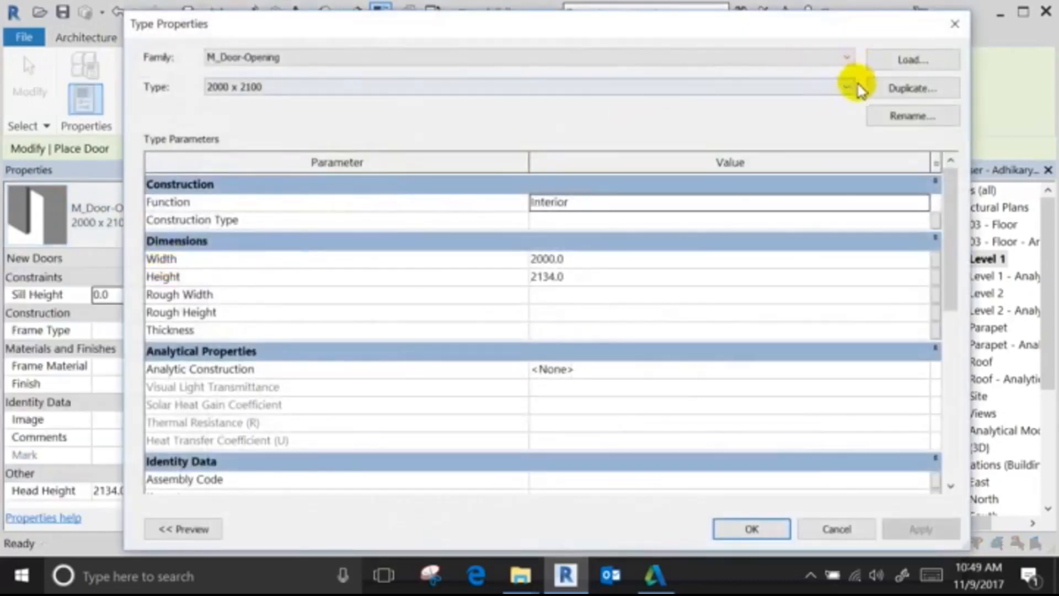
left_click(955, 24)
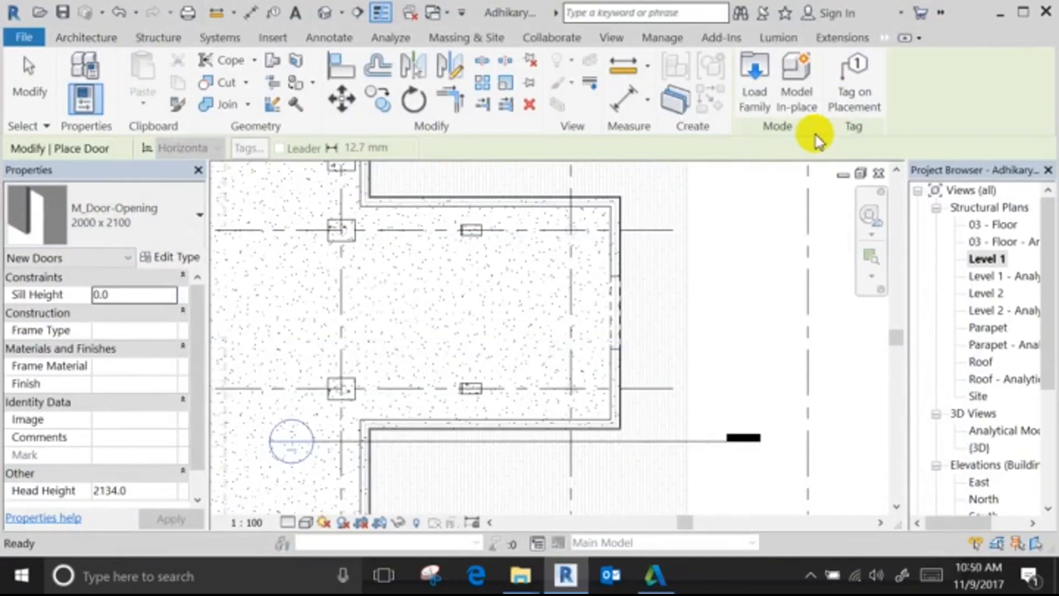
left_click(25, 90)
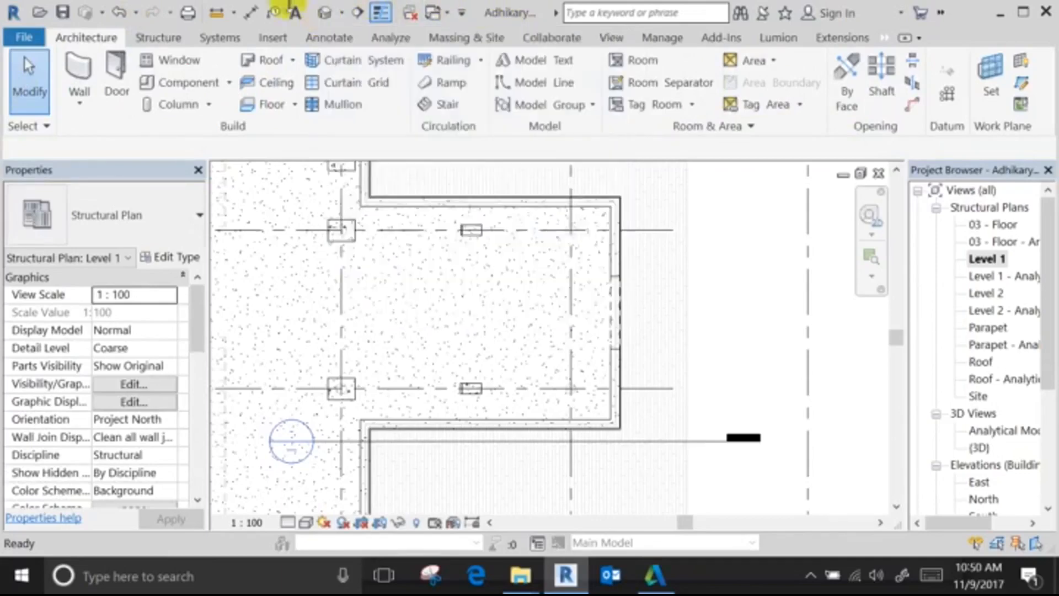
In the 3D view, cut a rectangular opening about 1600 x 900 mm in the long brown wall by editing its profile.
left_click(324, 12)
scroll(563, 500, "down", 2)
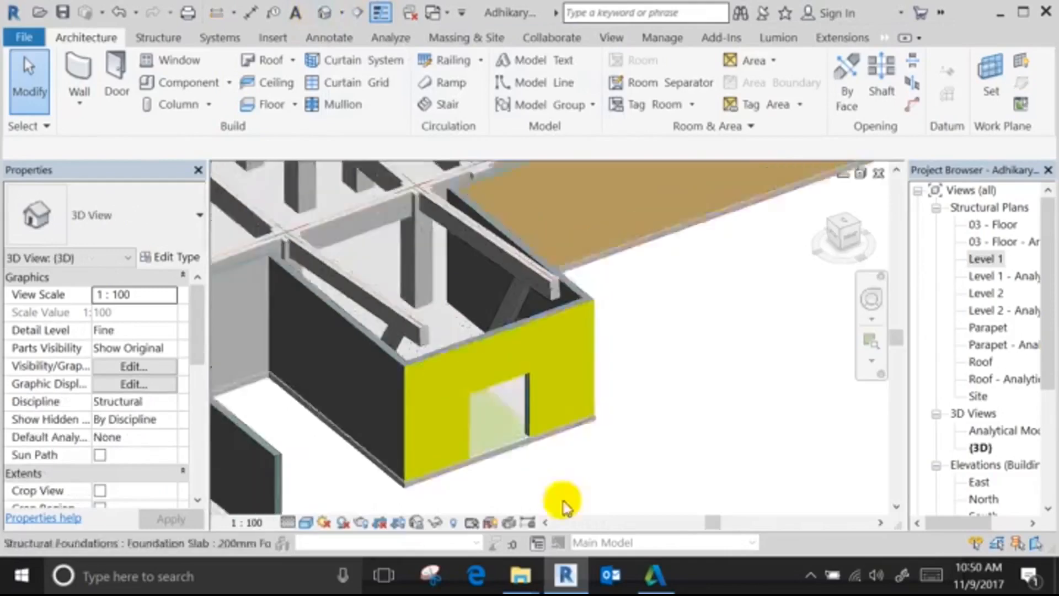
middle_click_drag(562, 500, 548, 519)
scroll(583, 331, "up", 3)
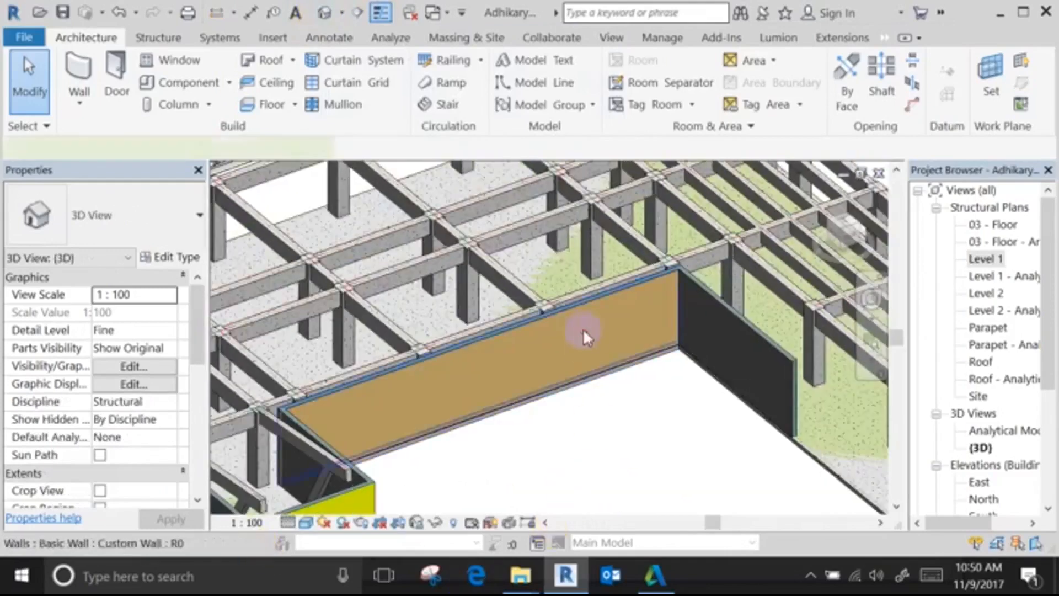
left_click(583, 330)
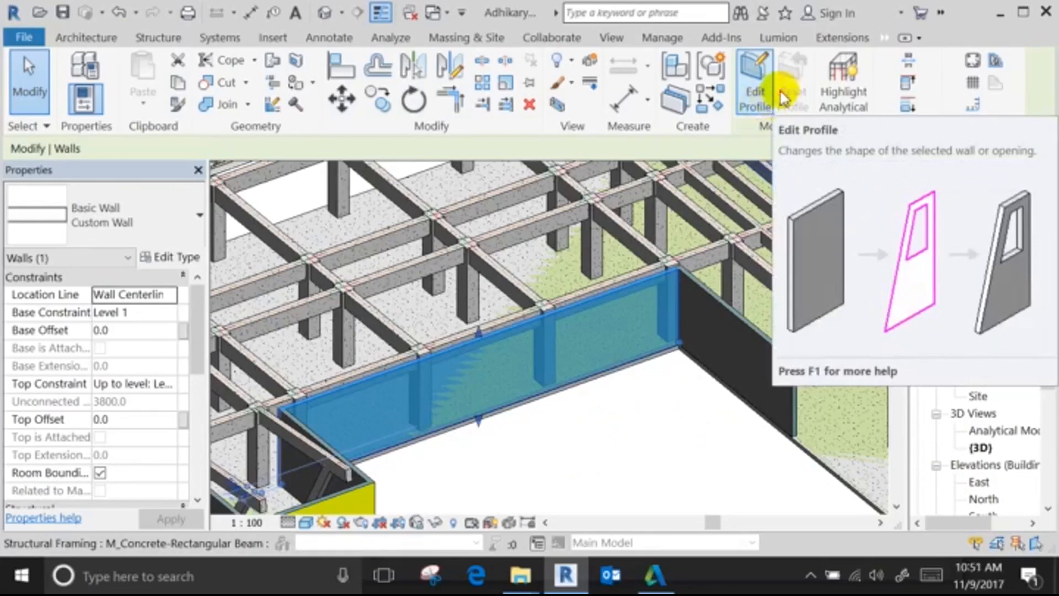
left_click(753, 94)
scroll(562, 347, "up", 2)
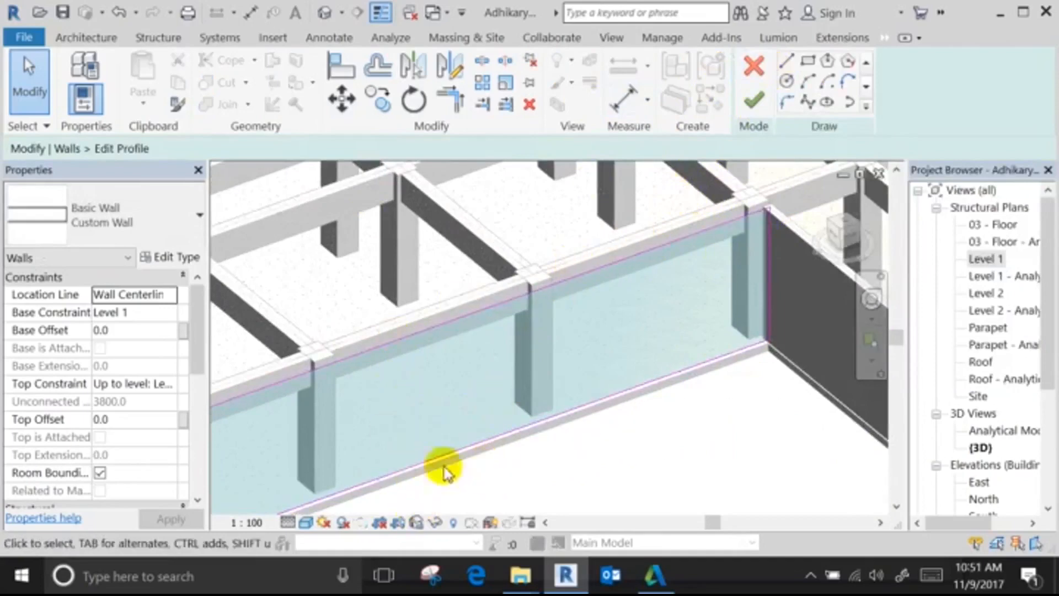
left_click(808, 60)
left_click(391, 367)
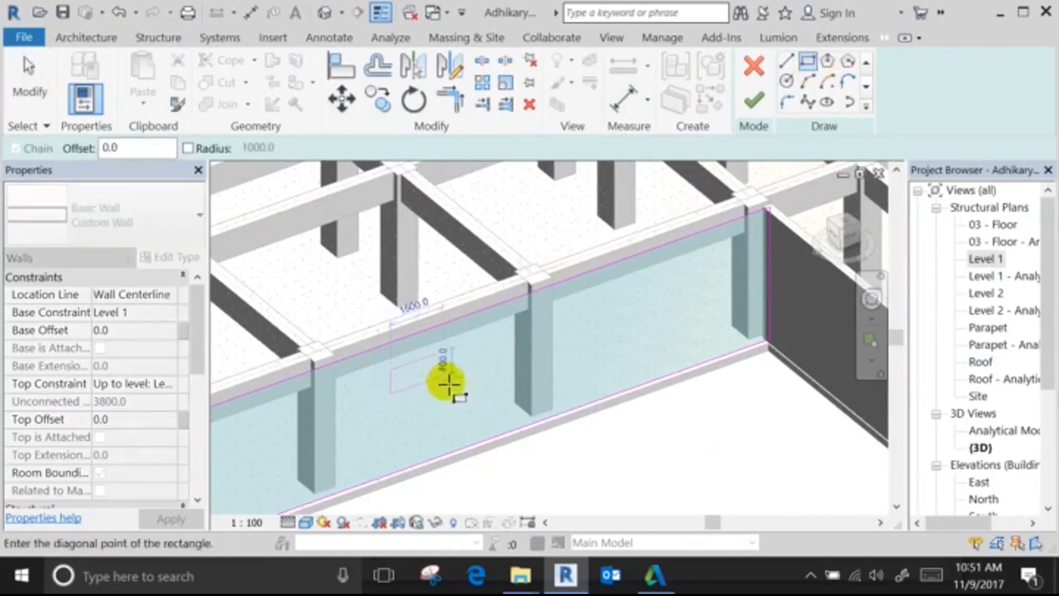
left_click(446, 379)
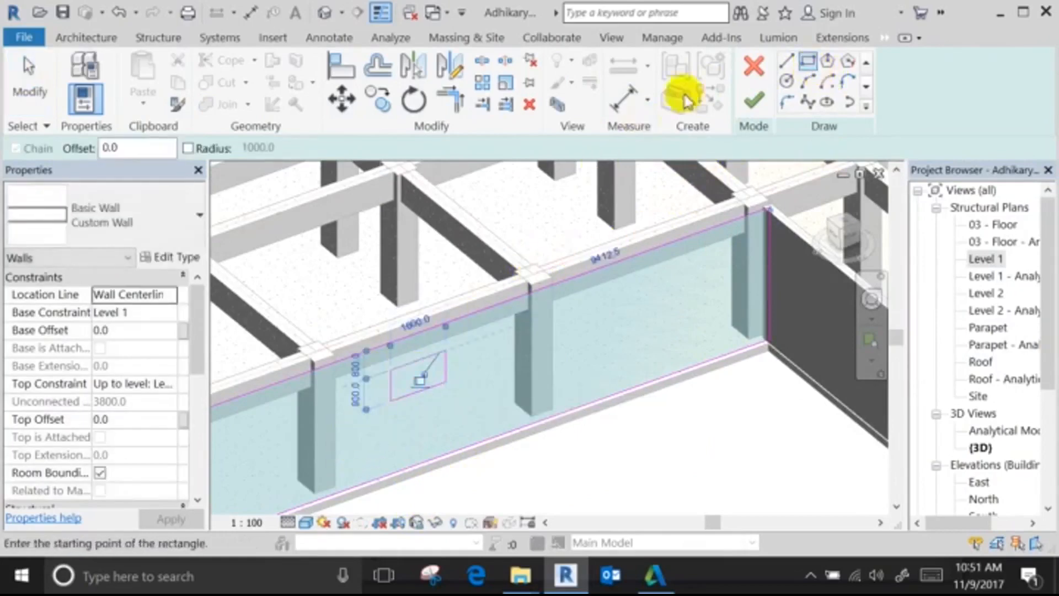
left_click(753, 100)
left_click(689, 496)
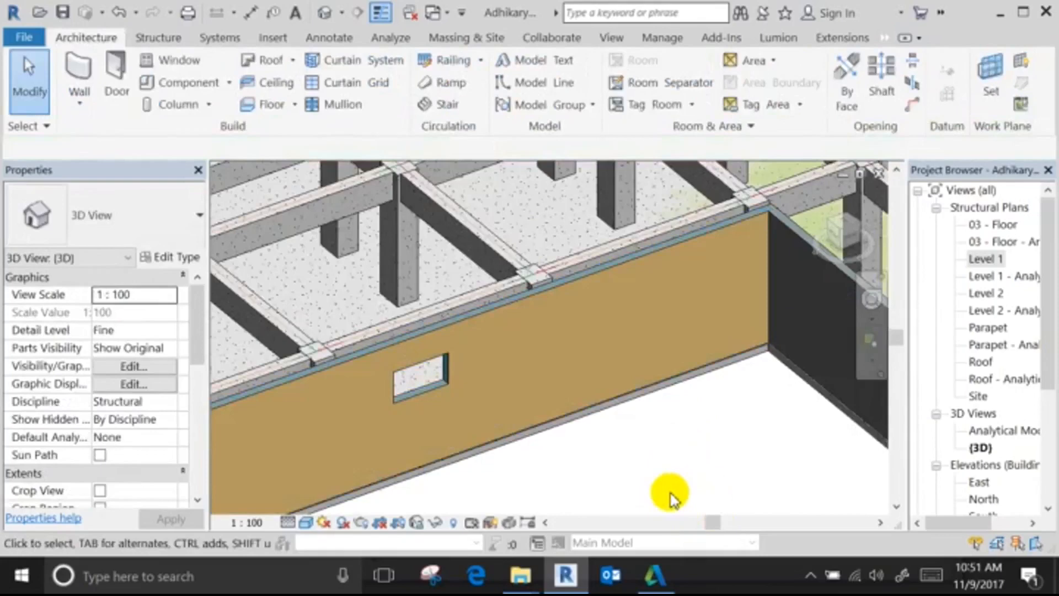
Edit the brown wall's profile again to add a circular opening beside the rectangular one.
left_click(637, 358)
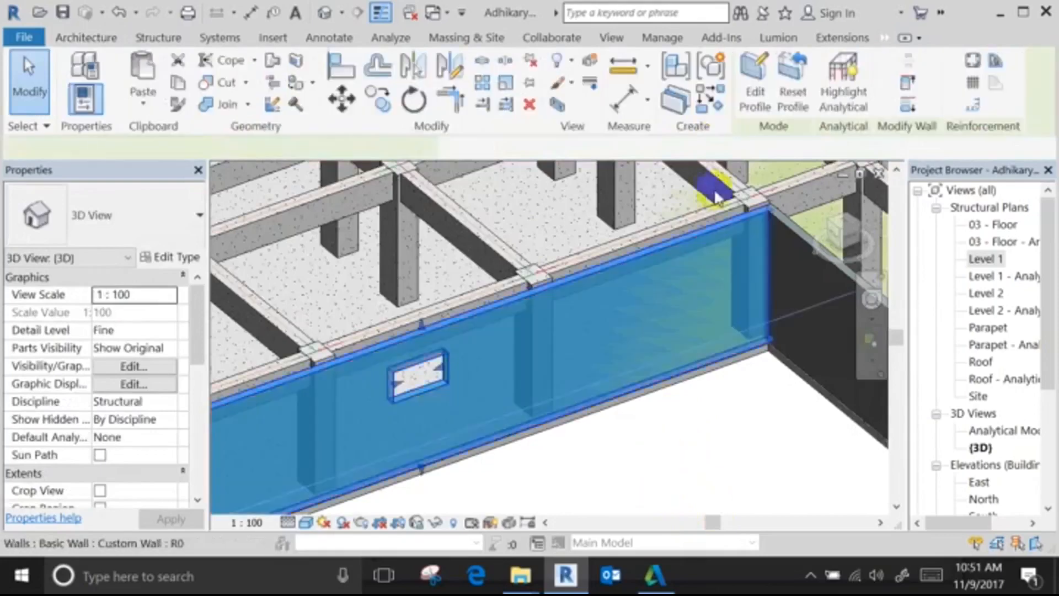
left_click(756, 99)
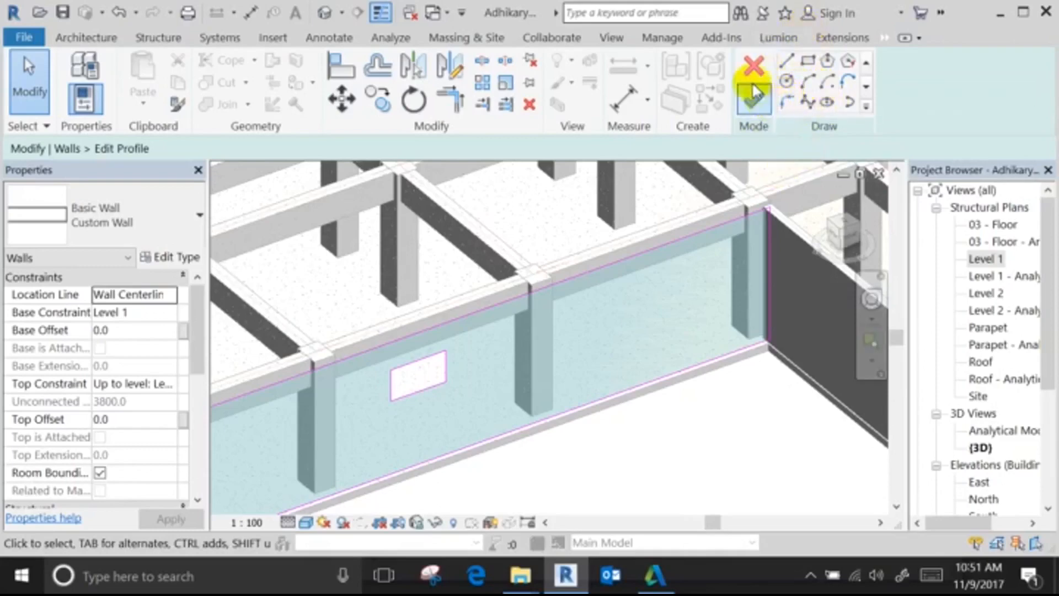
left_click(790, 81)
left_click(530, 365)
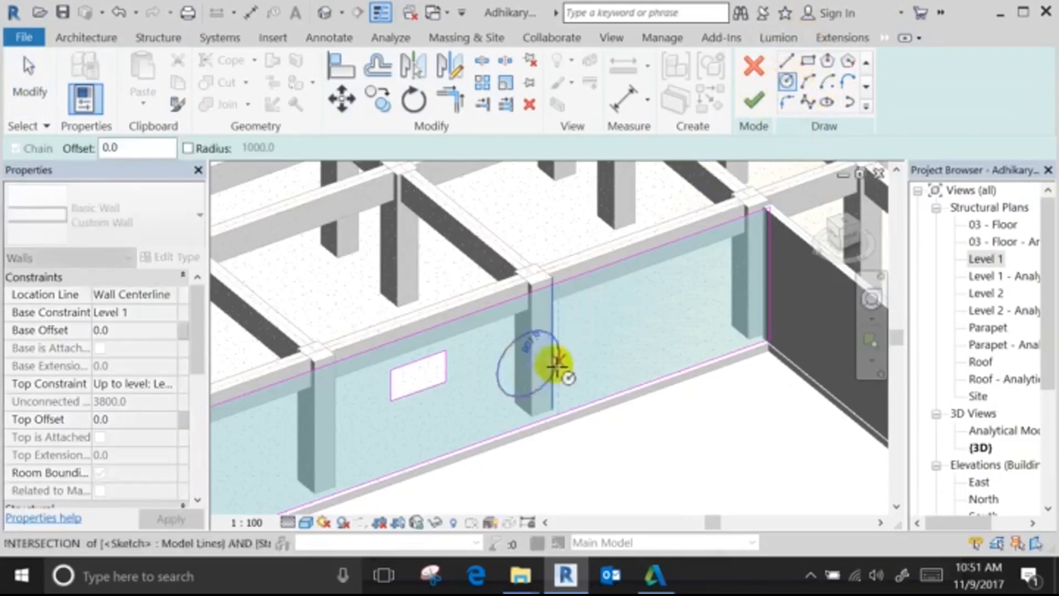
left_click(557, 361)
left_click(756, 98)
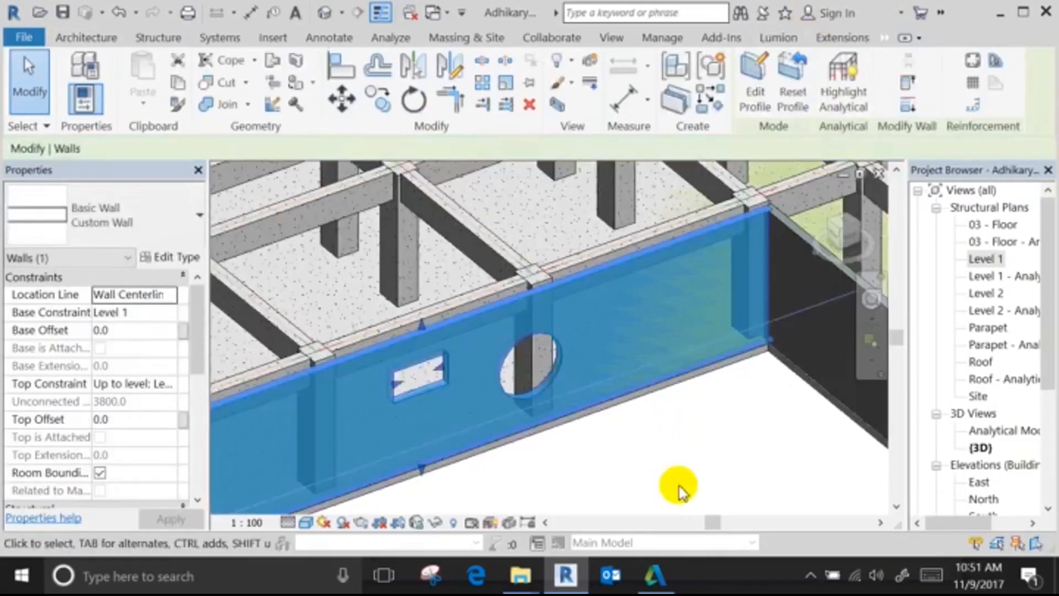
left_click(683, 489)
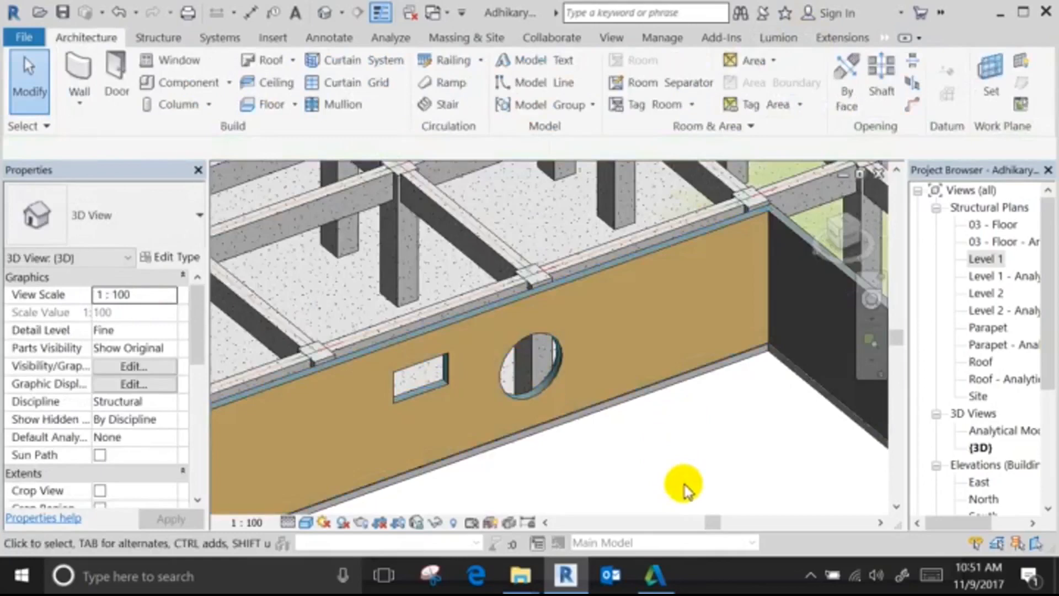
scroll(682, 489, "down", 5)
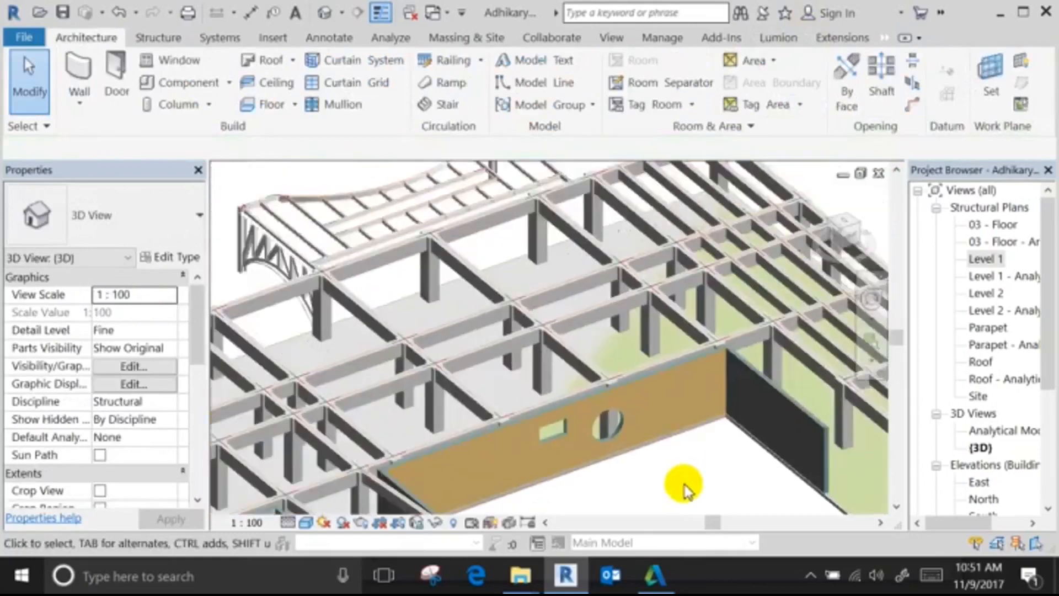
scroll(763, 432, "up", 3)
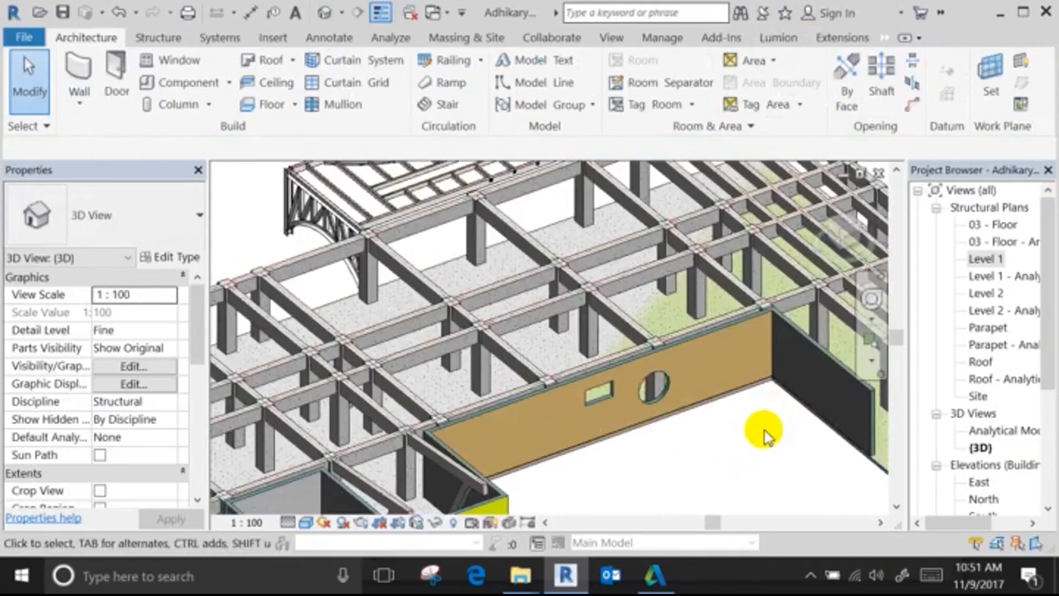
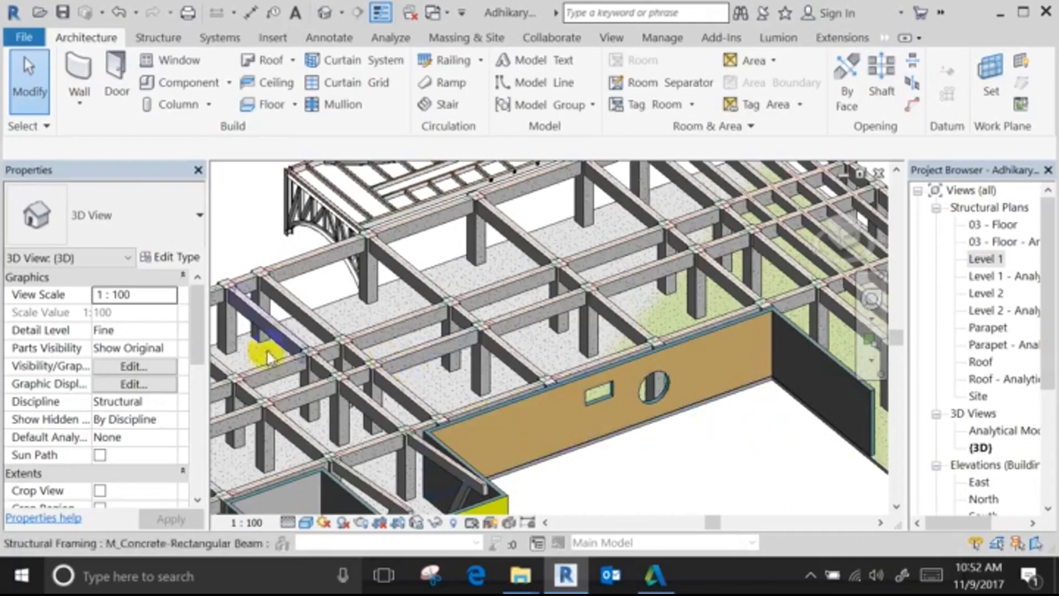
Review the Doors category in the 3D view's Visibility/Graphic Overrides and leave without changing anything.
left_click(127, 362)
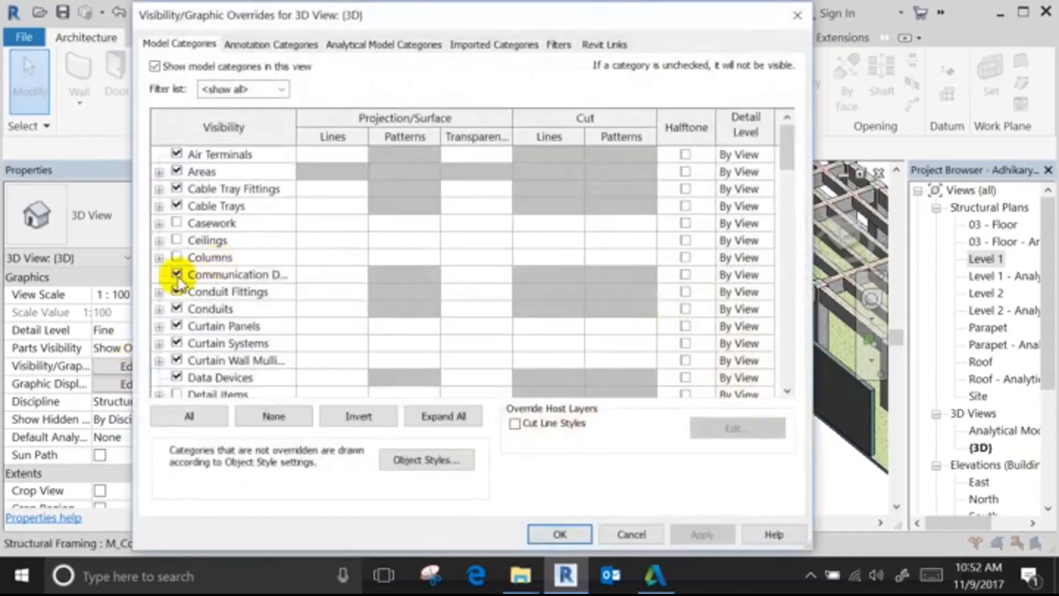
scroll(173, 298, "down", 1)
left_click(200, 379)
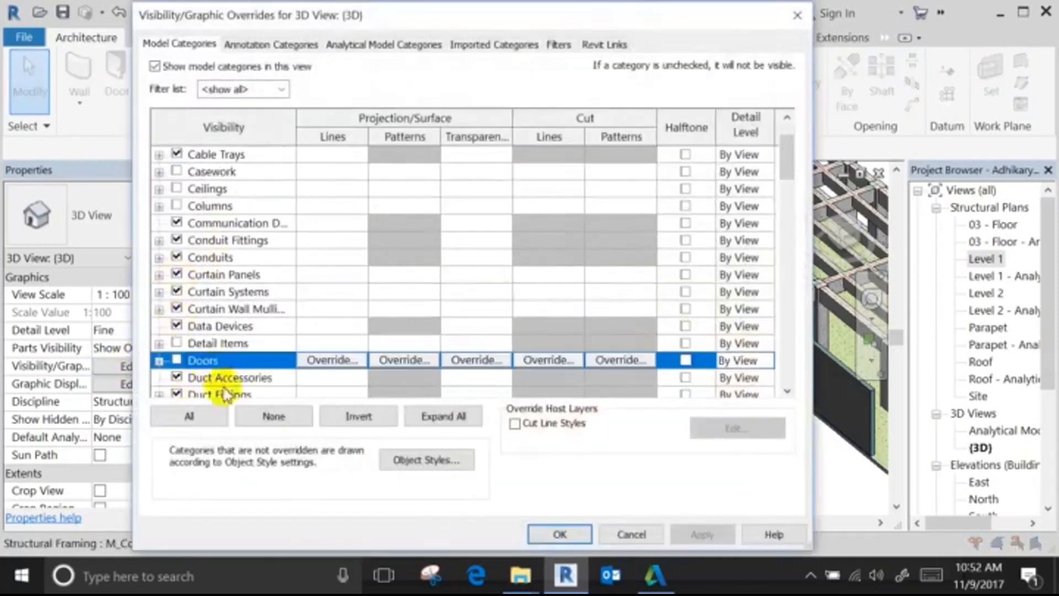
left_click(655, 534)
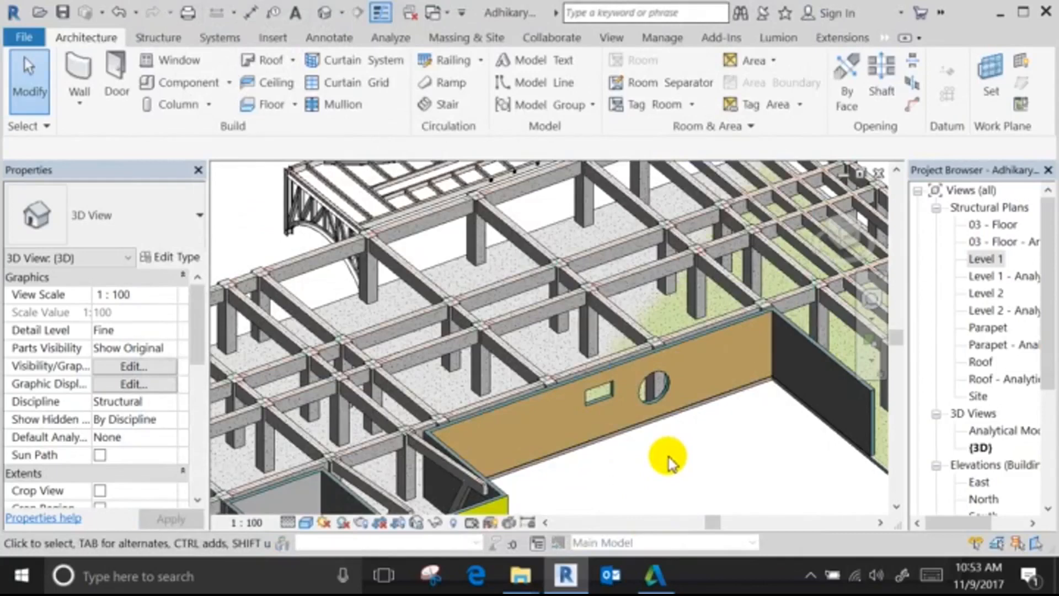
Return to the Level 1 structural plan and show the column grid around the walls.
double_click(996, 258)
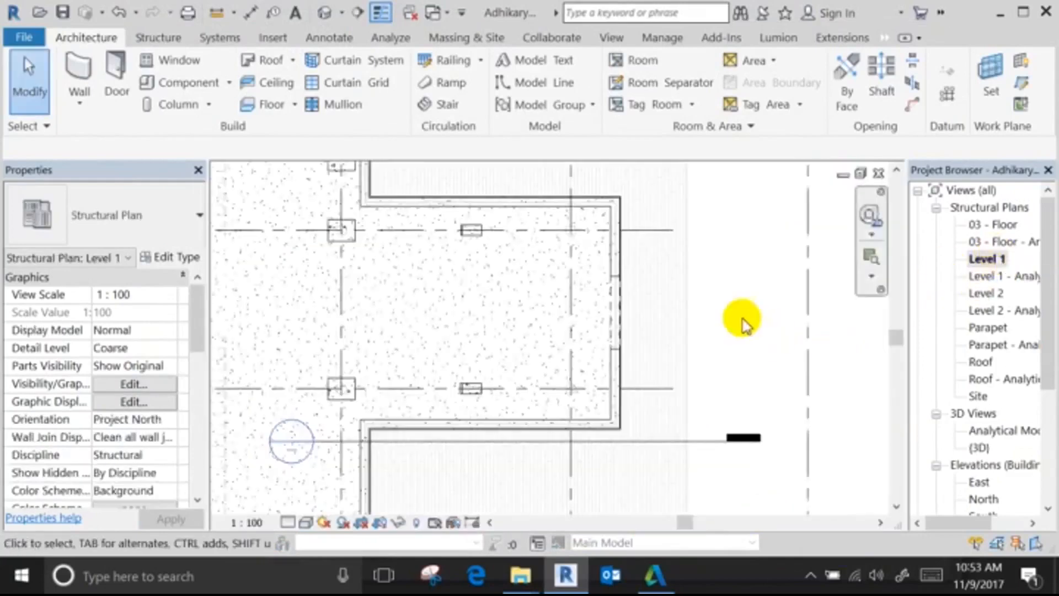
scroll(714, 323, "down", 1)
scroll(714, 319, "down", 3)
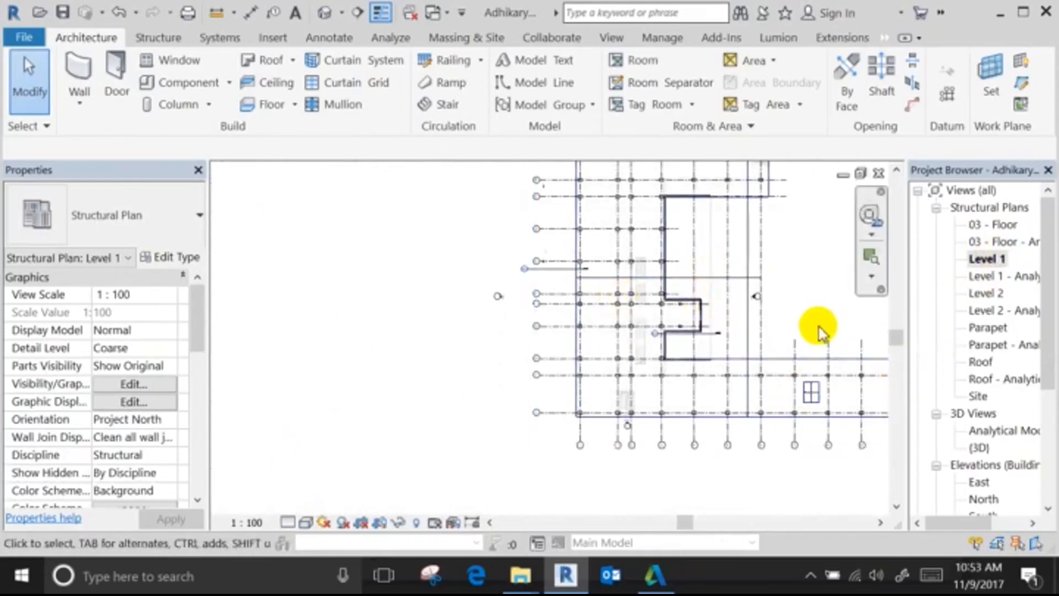
scroll(820, 331, "up", 2)
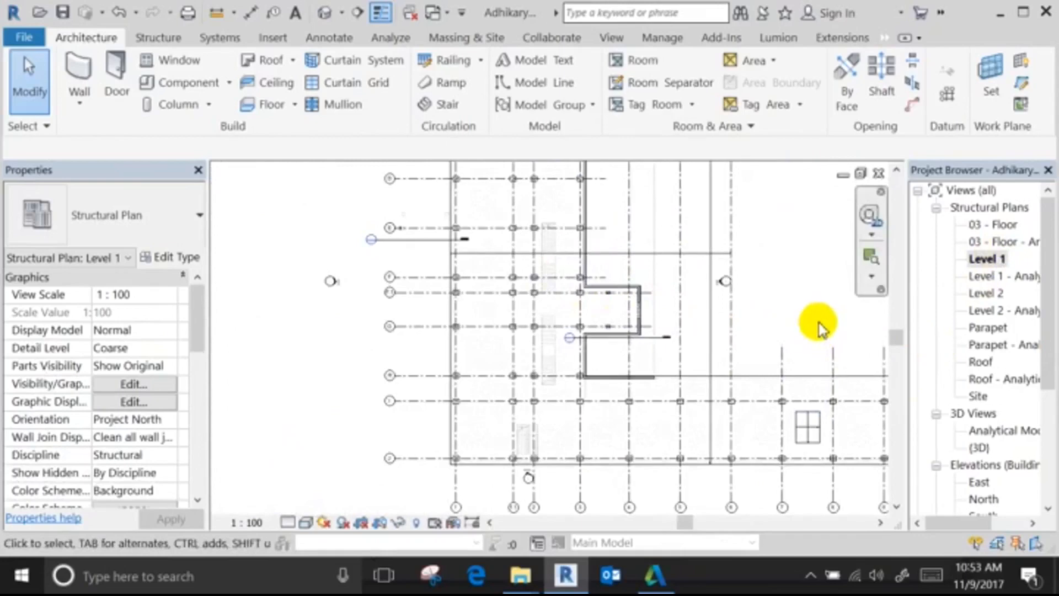
Start an isolated foundation on Level 1, review the available M_Footing-Rectangular types and the family library, and leave without placing anything.
left_click(166, 39)
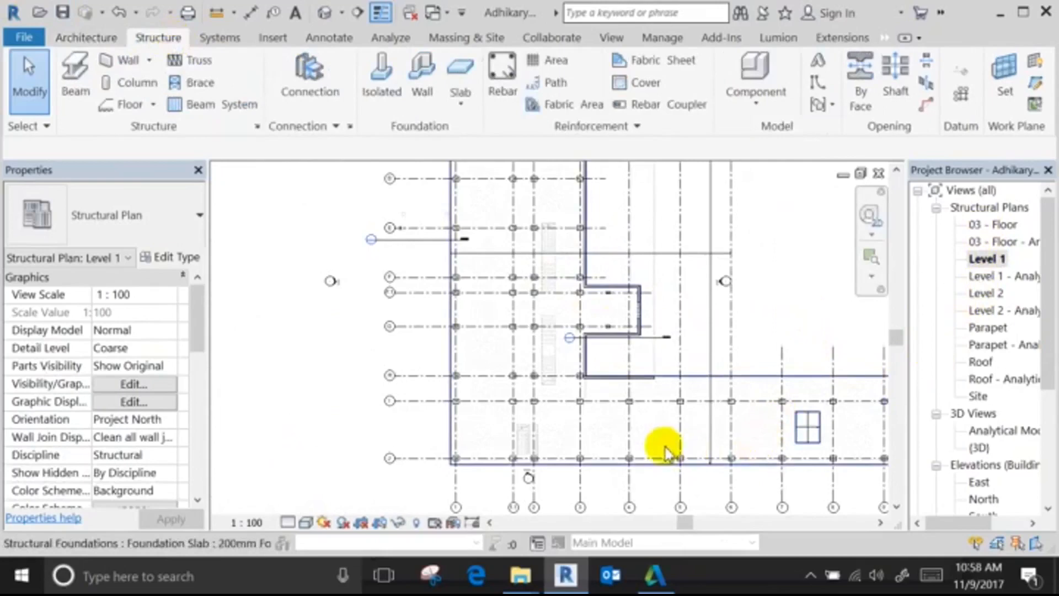
scroll(665, 450, "down", 1)
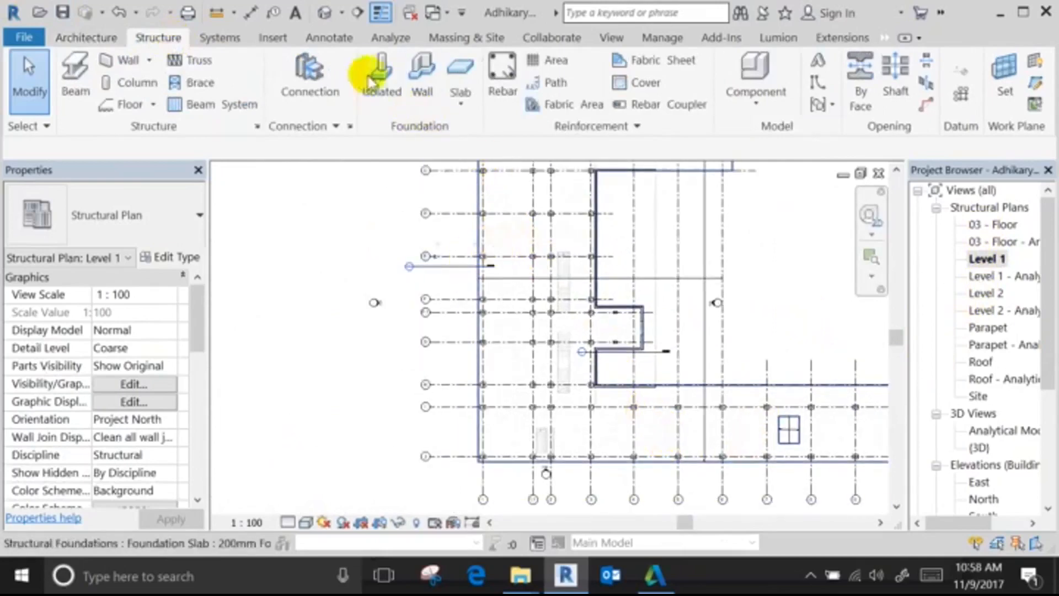
scroll(379, 390, "down", 1)
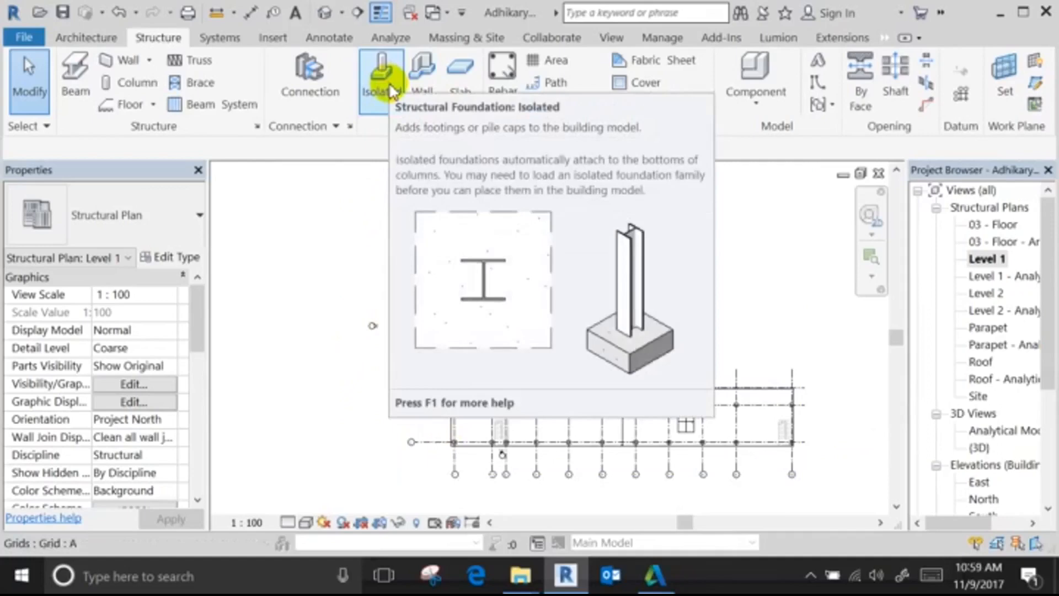
left_click(390, 87)
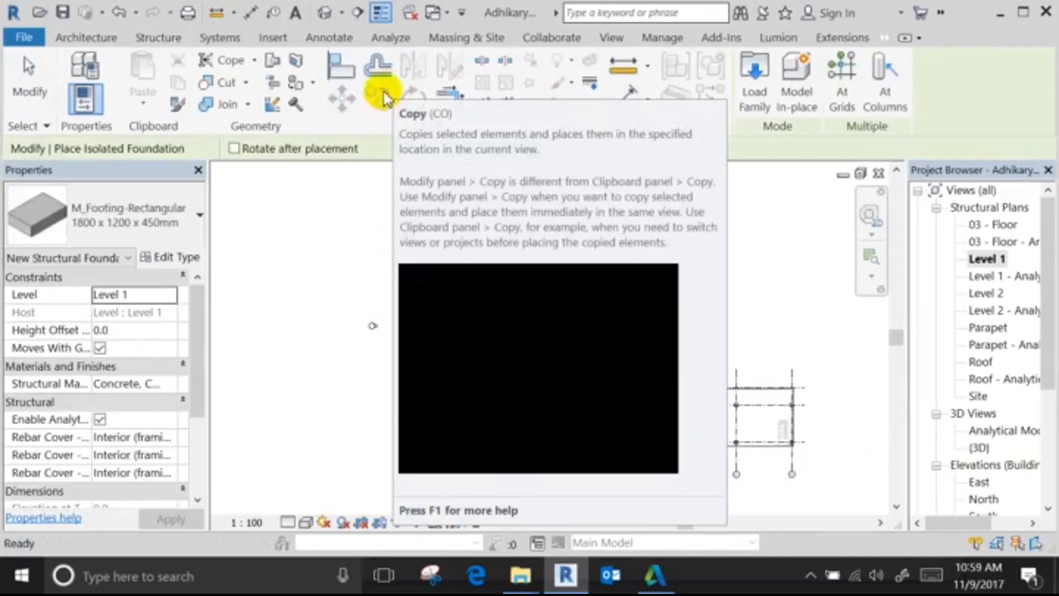
scroll(473, 461, "up", 5)
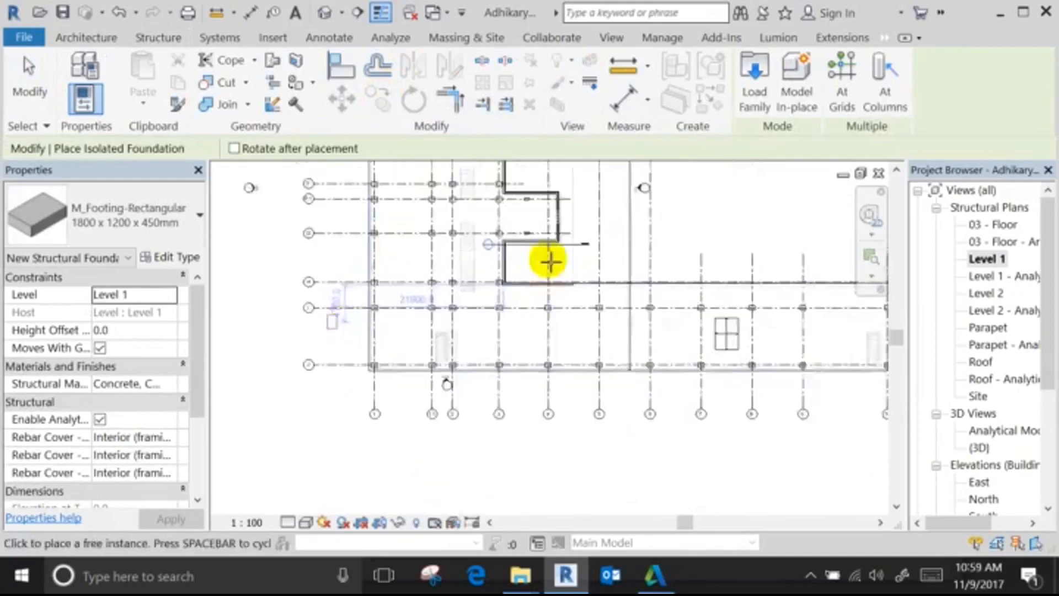
scroll(336, 321, "down", 4)
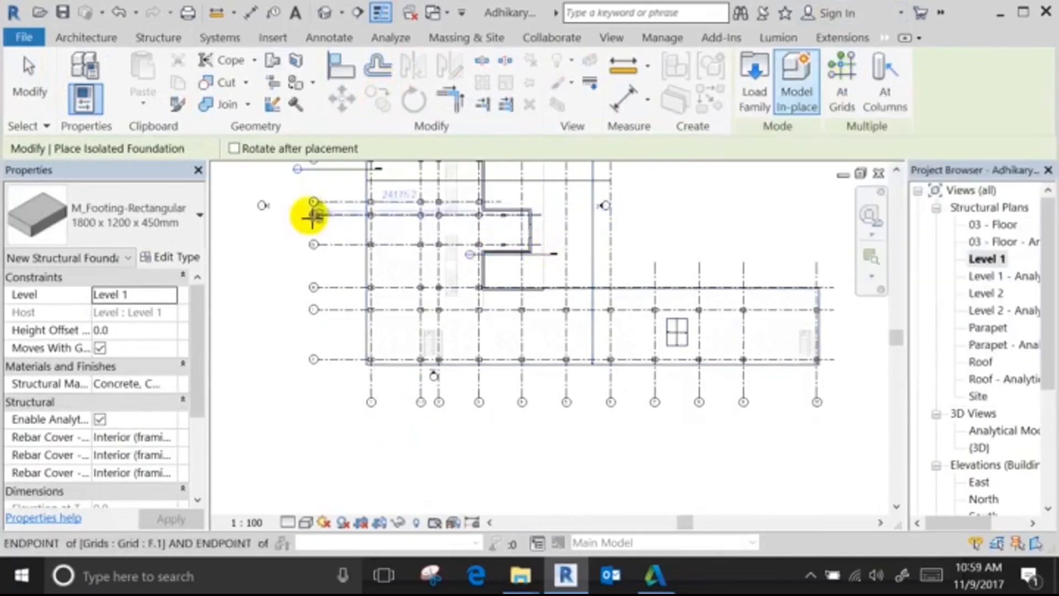
left_click(106, 204)
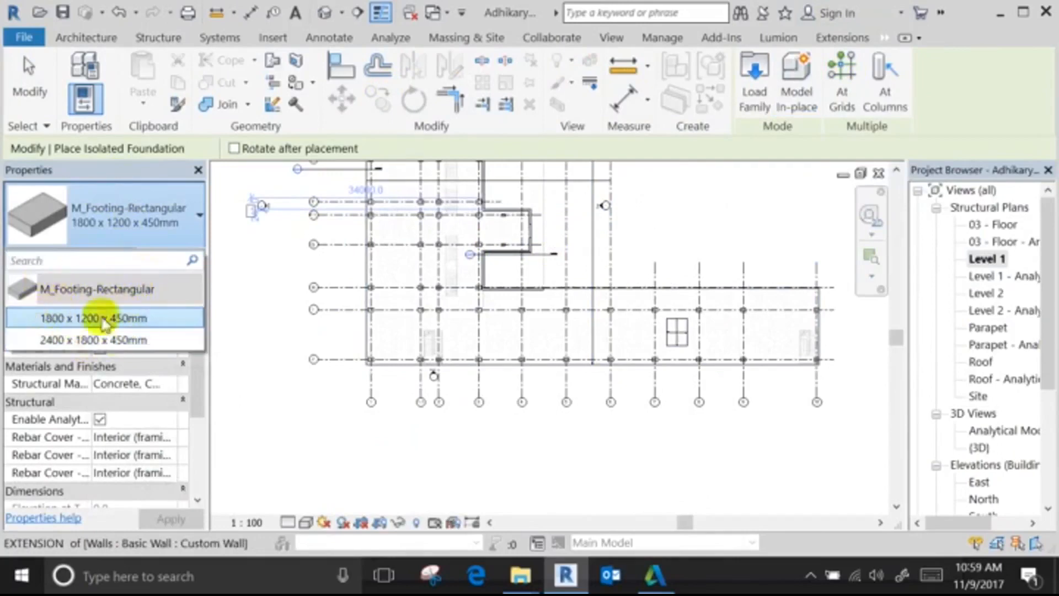
left_click(118, 197)
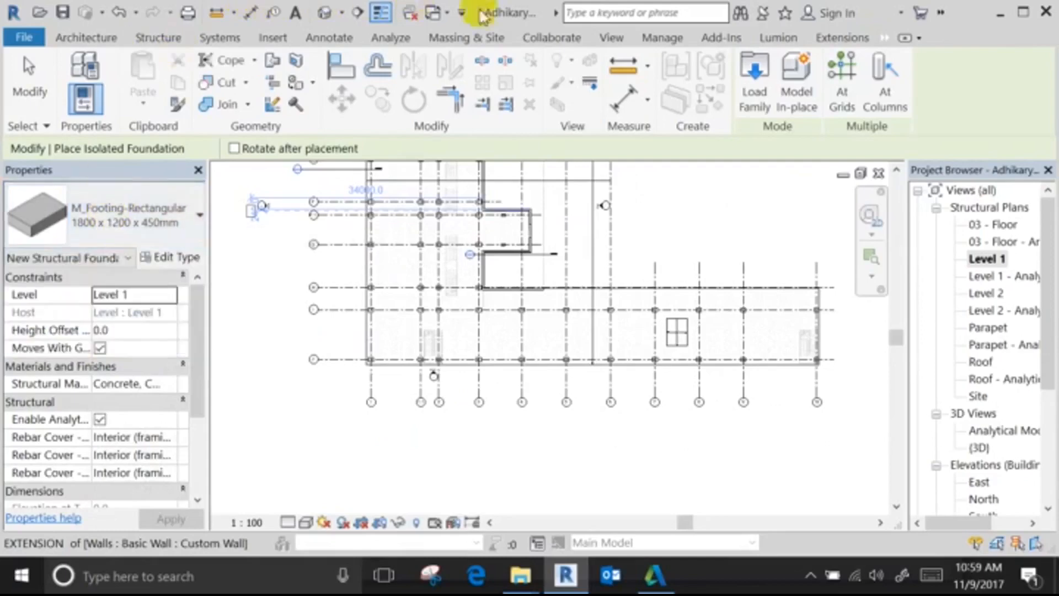
left_click(749, 77)
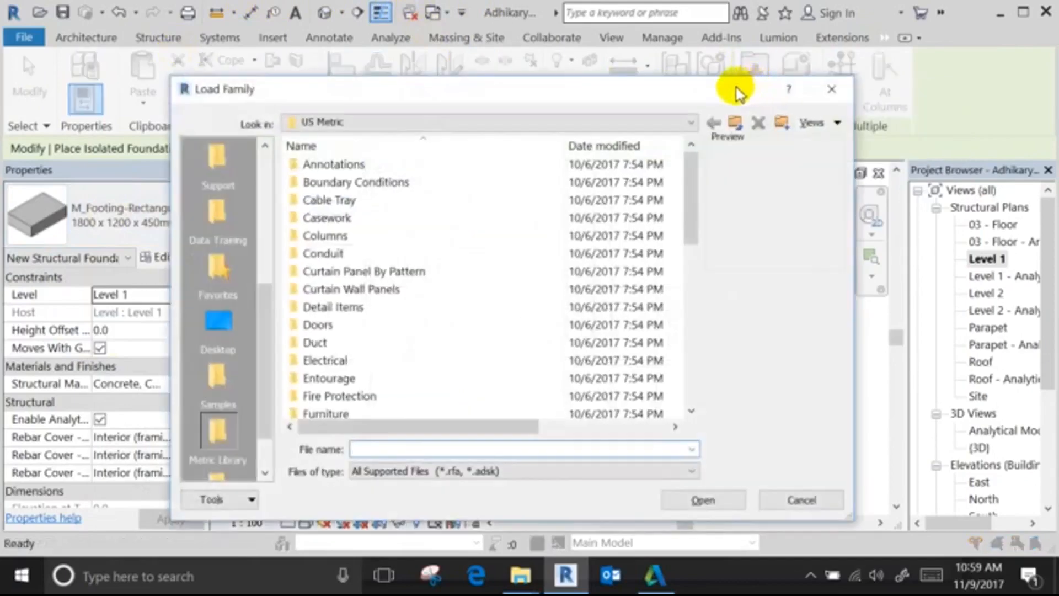
key("Escape")
key("Escape")
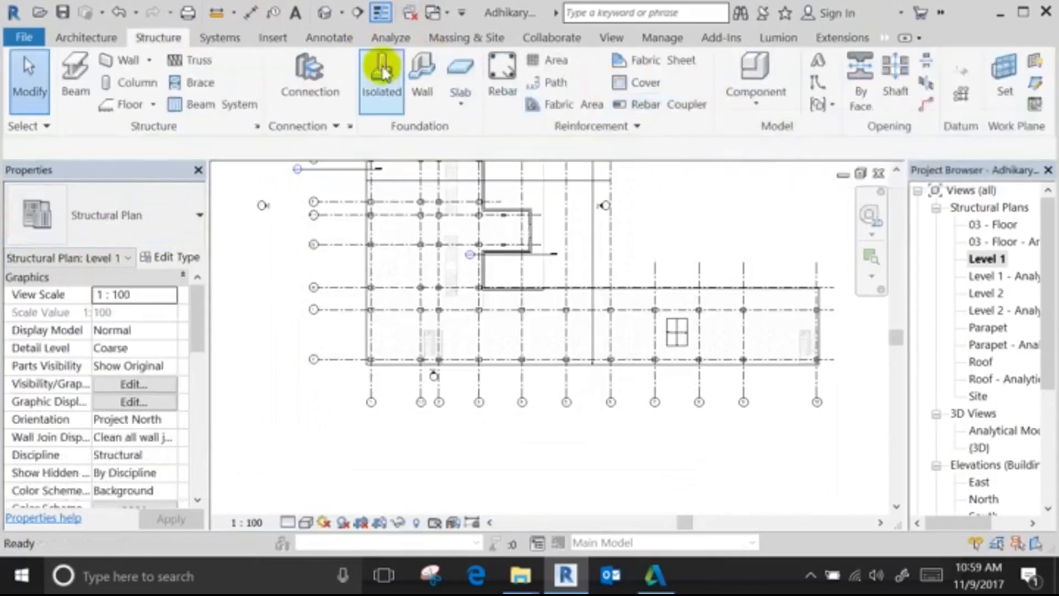
Examine the isolated foundation families in the US Metric library's Structural Foundations folder and leave without loading any.
left_click(384, 85)
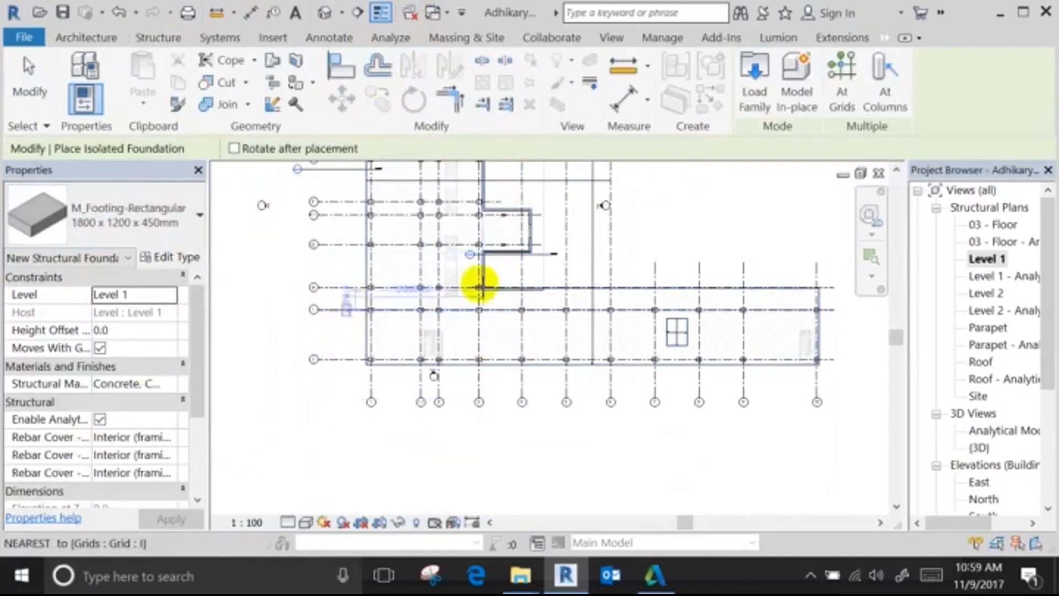
left_click(764, 109)
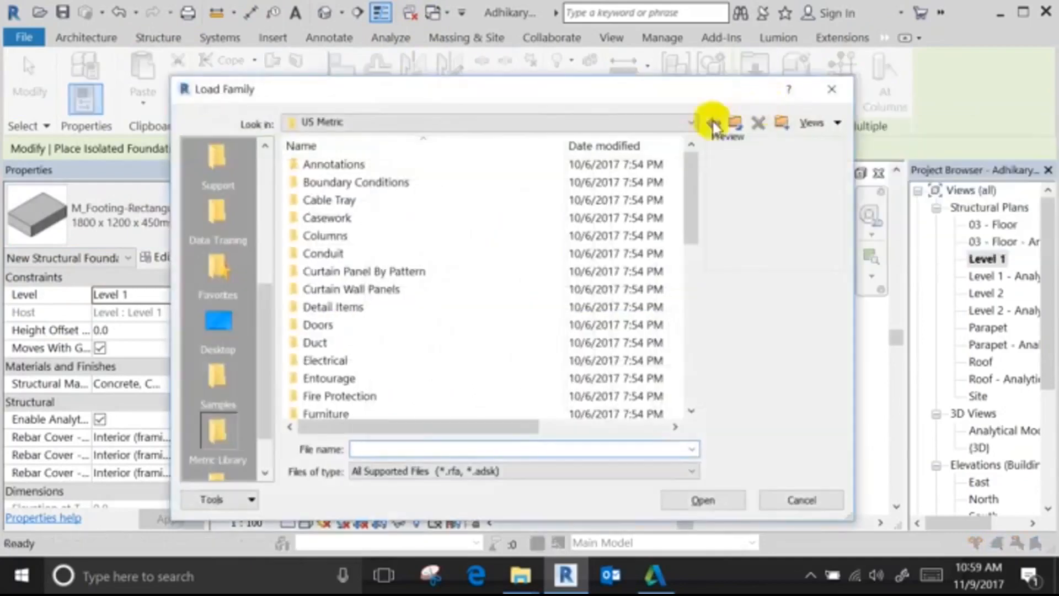
scroll(466, 311, "down", 8)
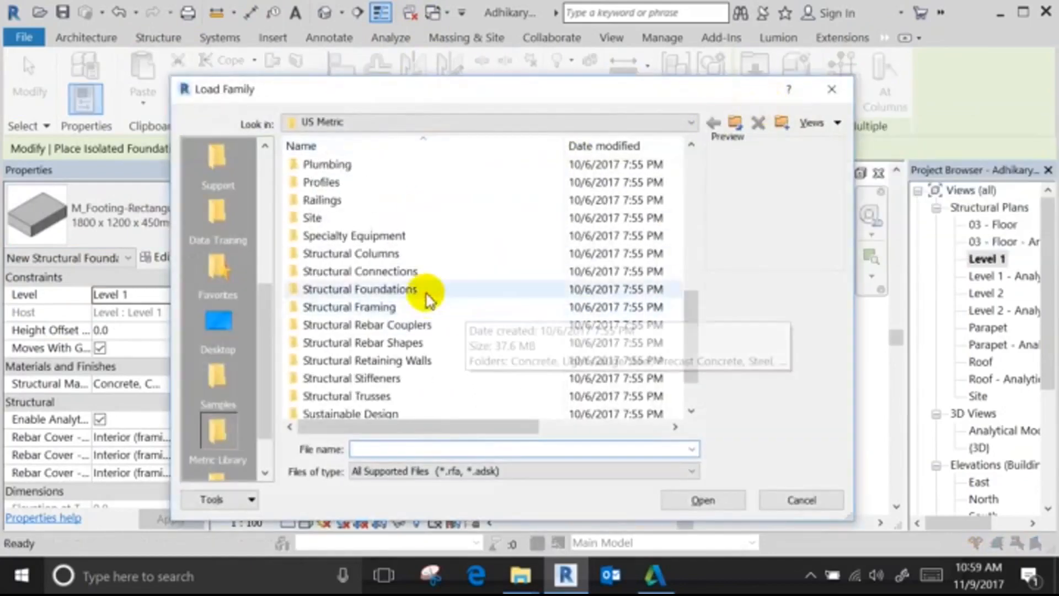
left_click(427, 298)
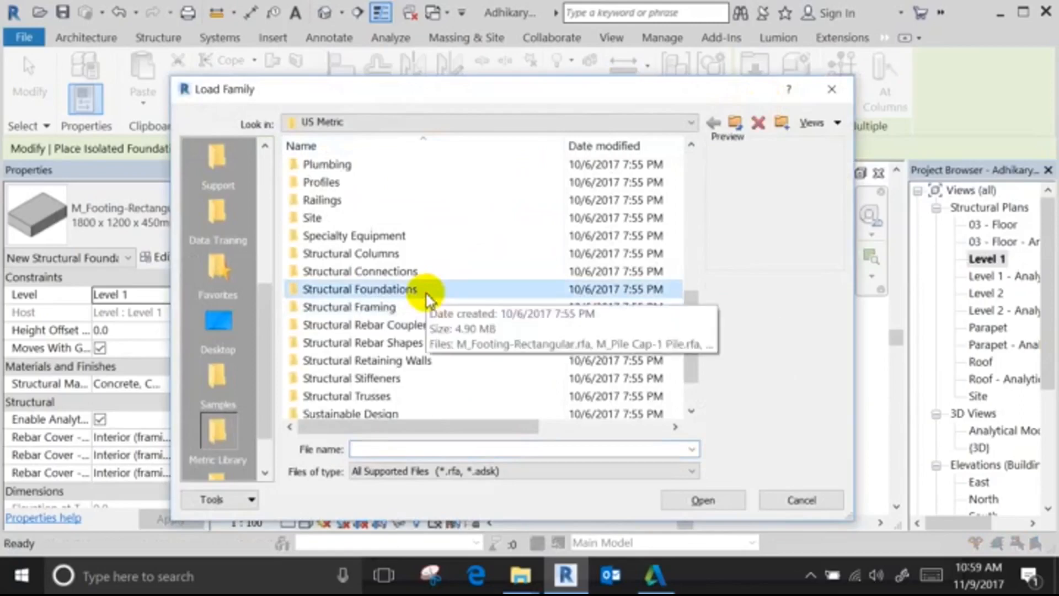
double_click(425, 288)
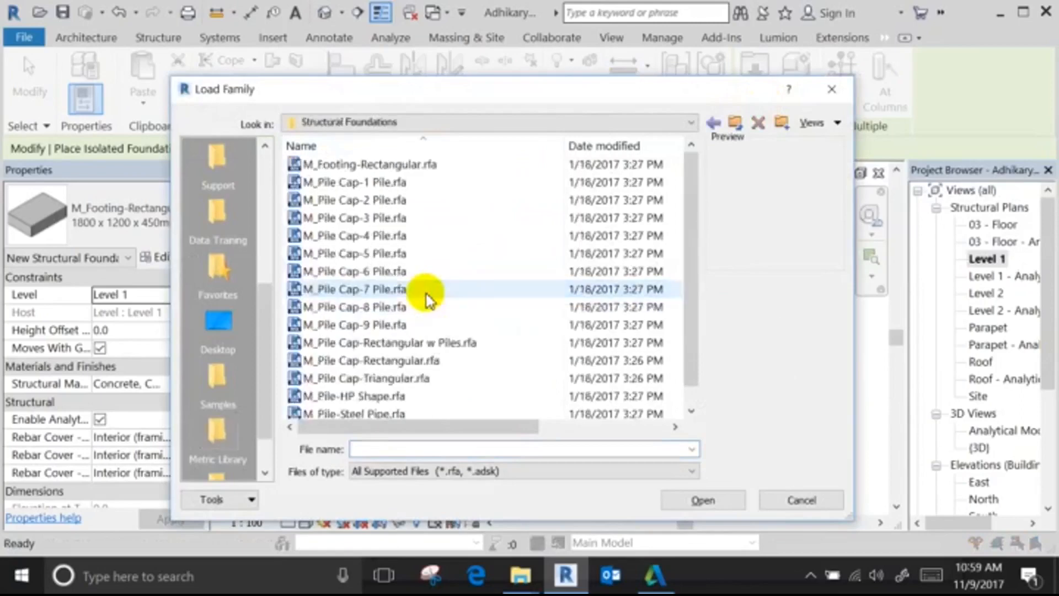
key("Escape")
key("Escape")
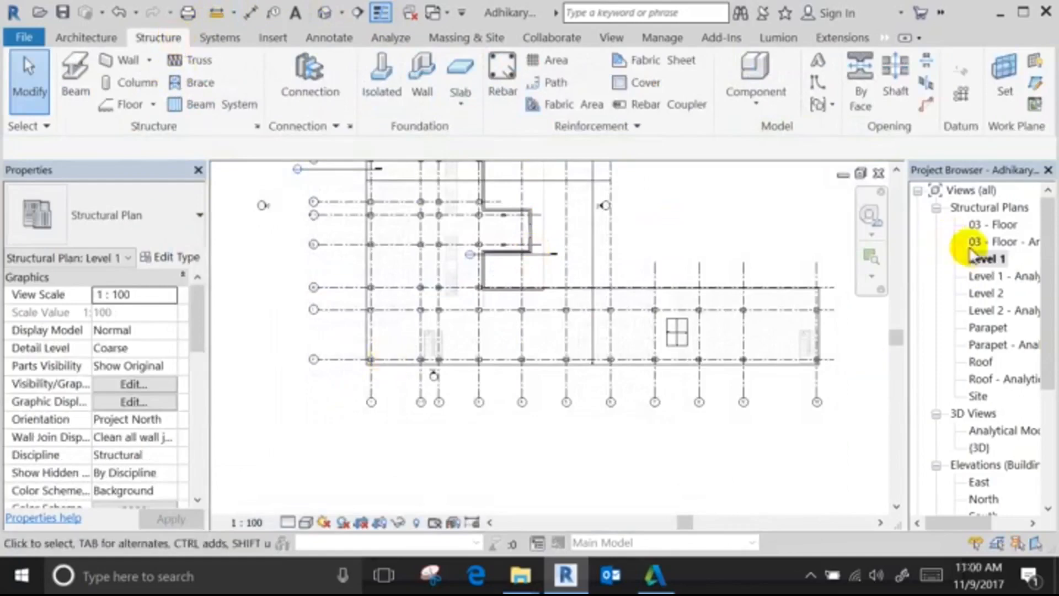
Restart isolated foundation placement on Level 1 and open the Structural Foundations folder for loading a family.
scroll(773, 444, "down", 4)
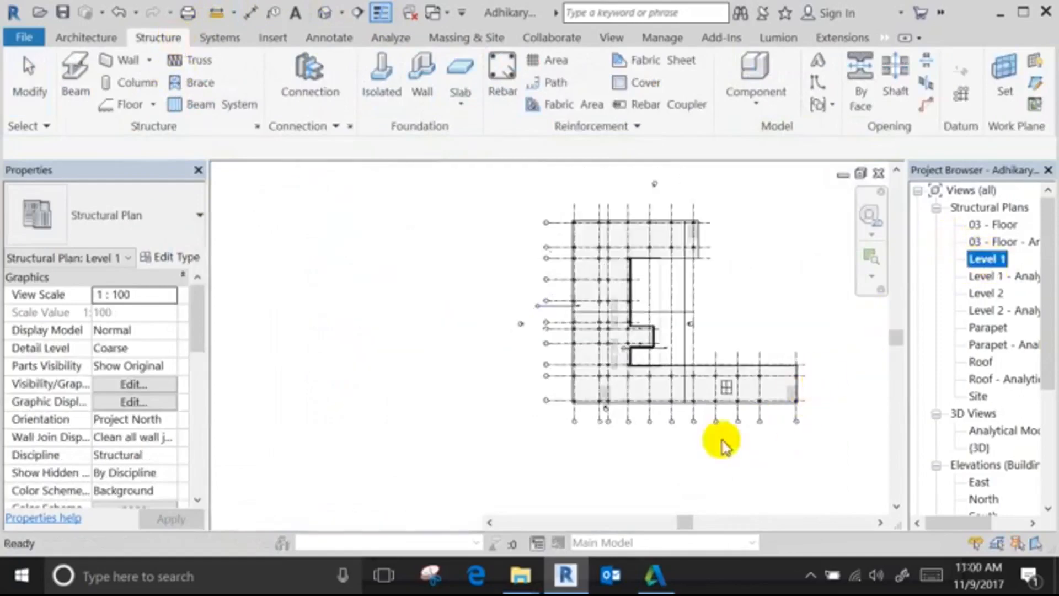
scroll(798, 375, "up", 4)
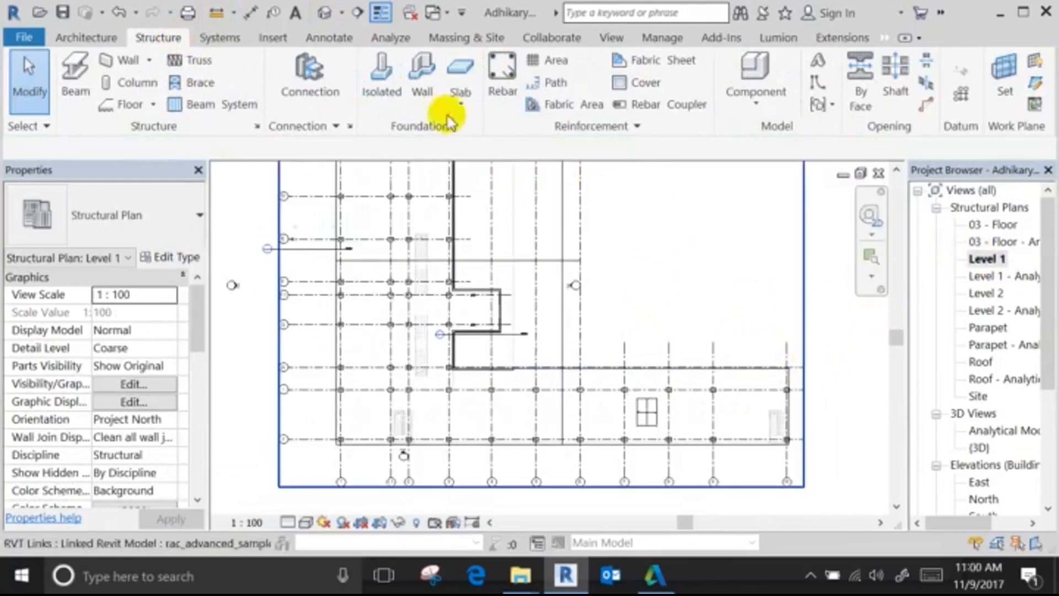
left_click(396, 98)
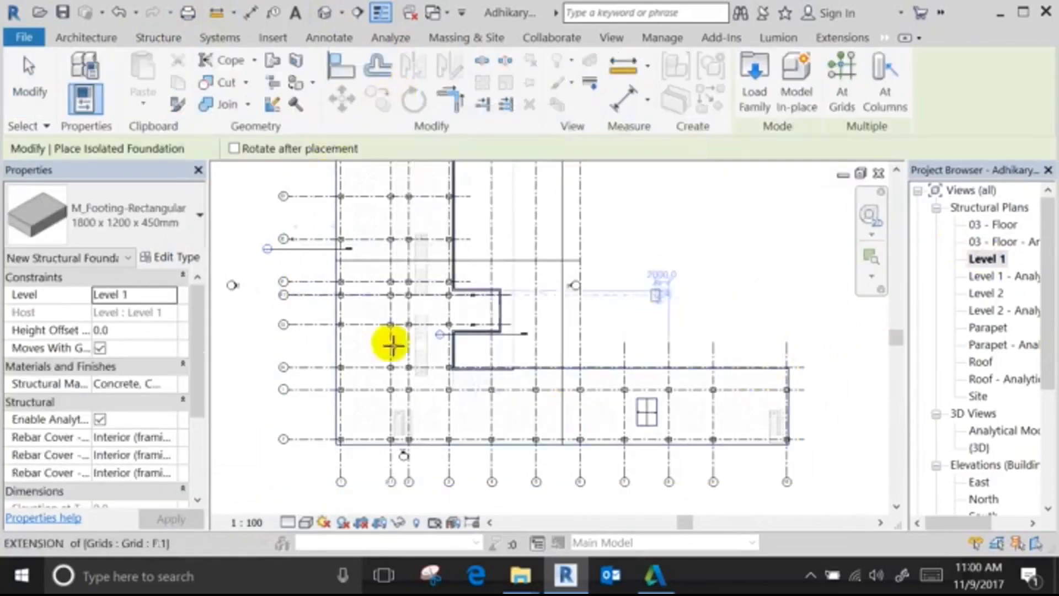
left_click(138, 231)
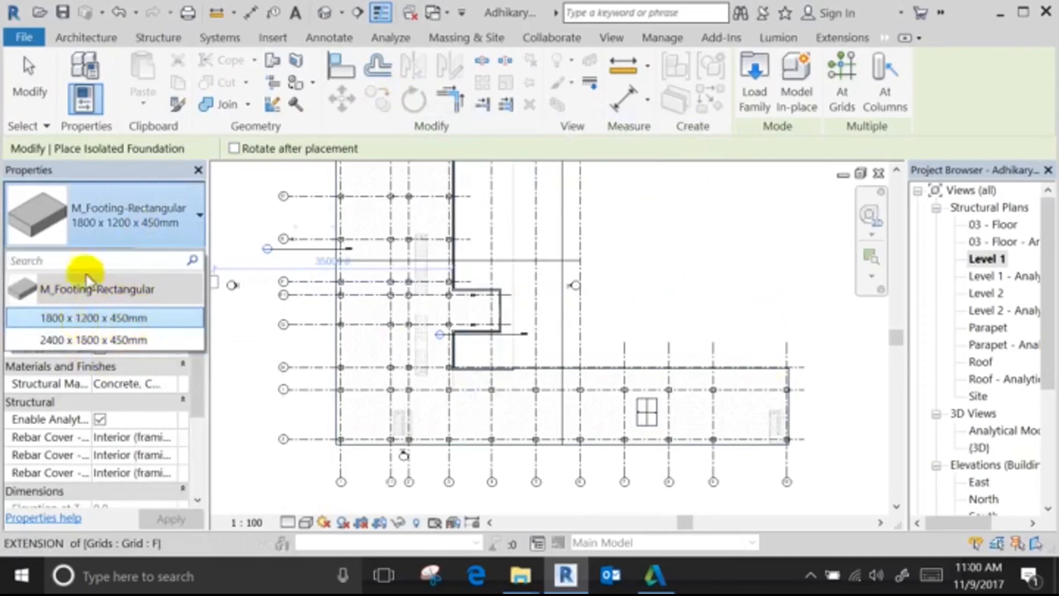
left_click(759, 106)
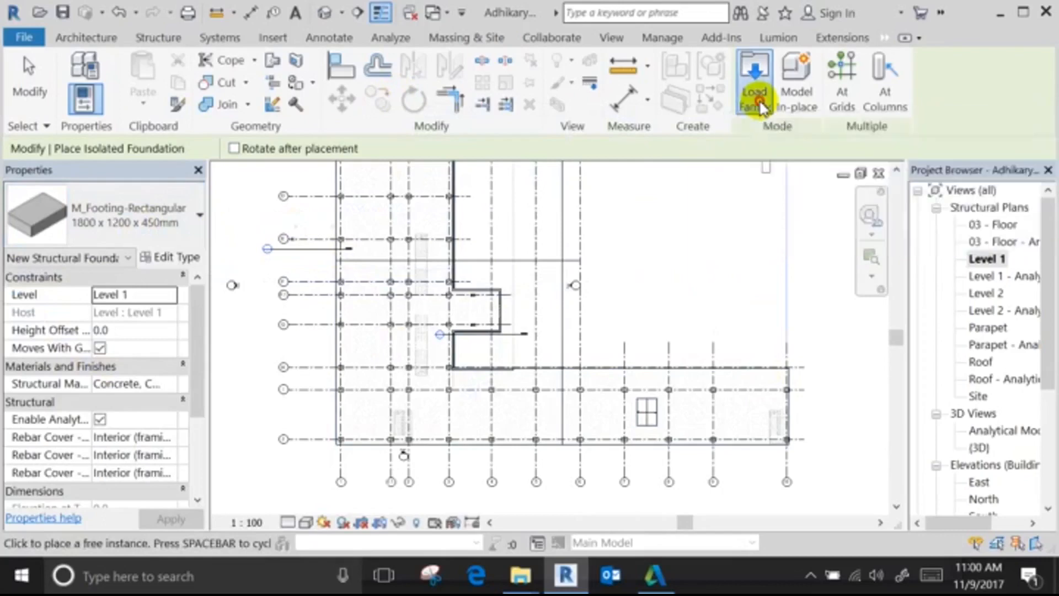
scroll(458, 309, "down", 7)
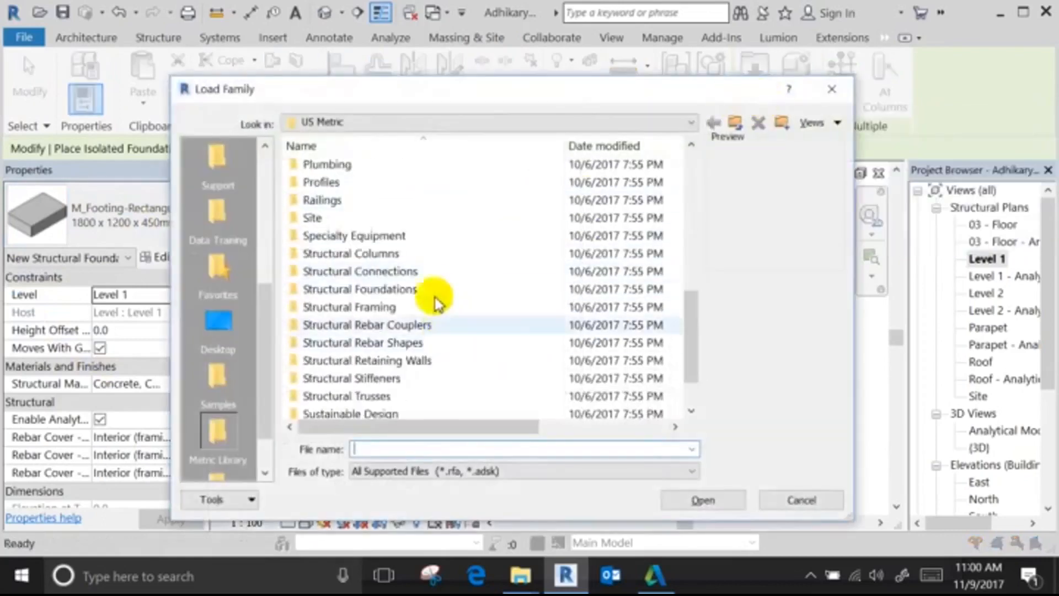
double_click(435, 289)
Preview the pile cap families in the Structural Foundations folder, comparing the single-pile, multi-pile and rectangular variants.
left_click(430, 189)
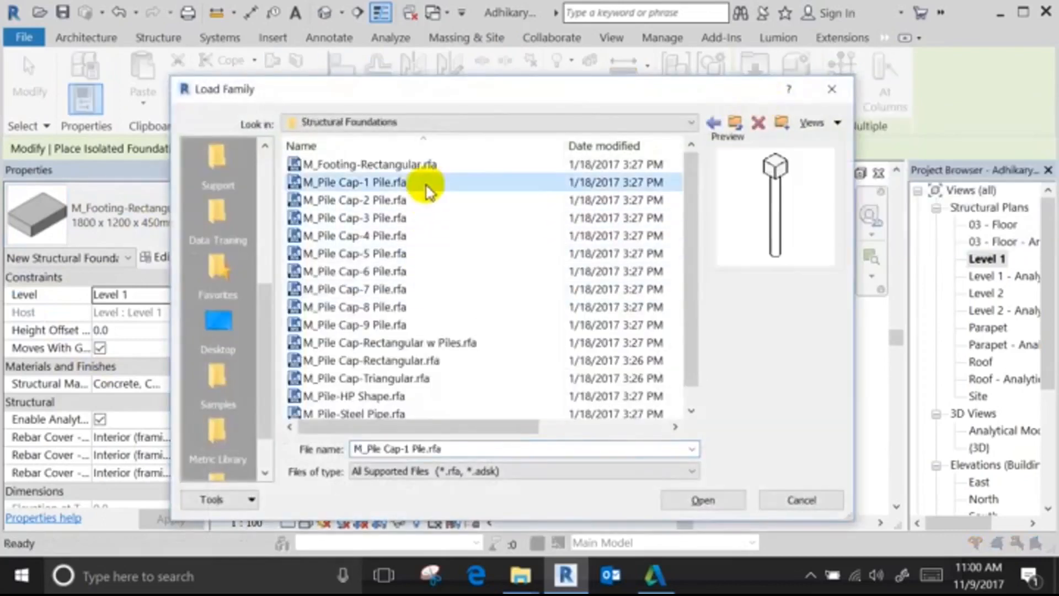
key("Down")
key("Down")
key("Down")
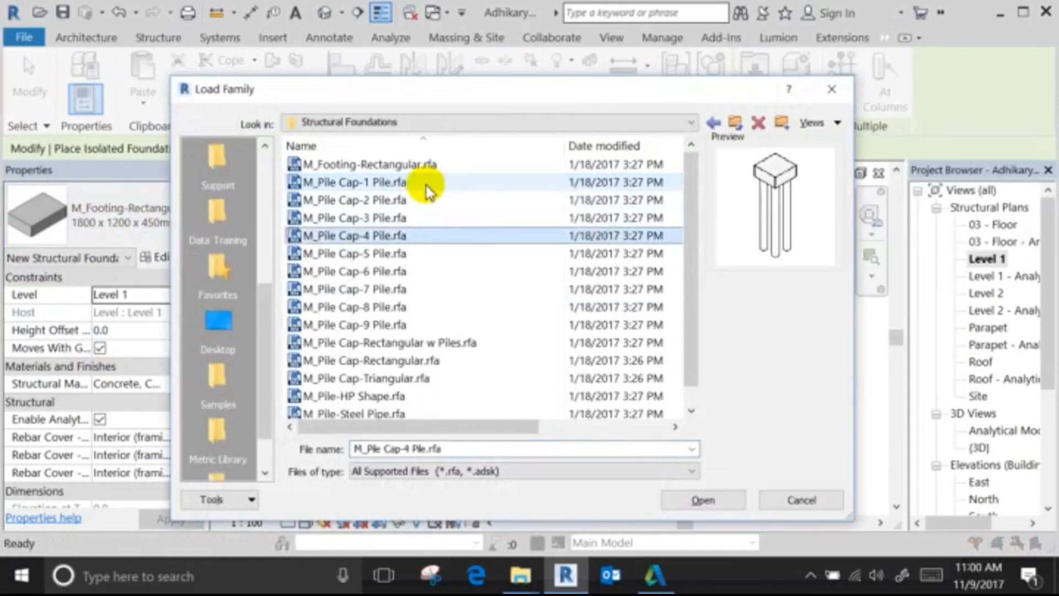
key("Down")
key("Down")
key("Down")
key("Down")
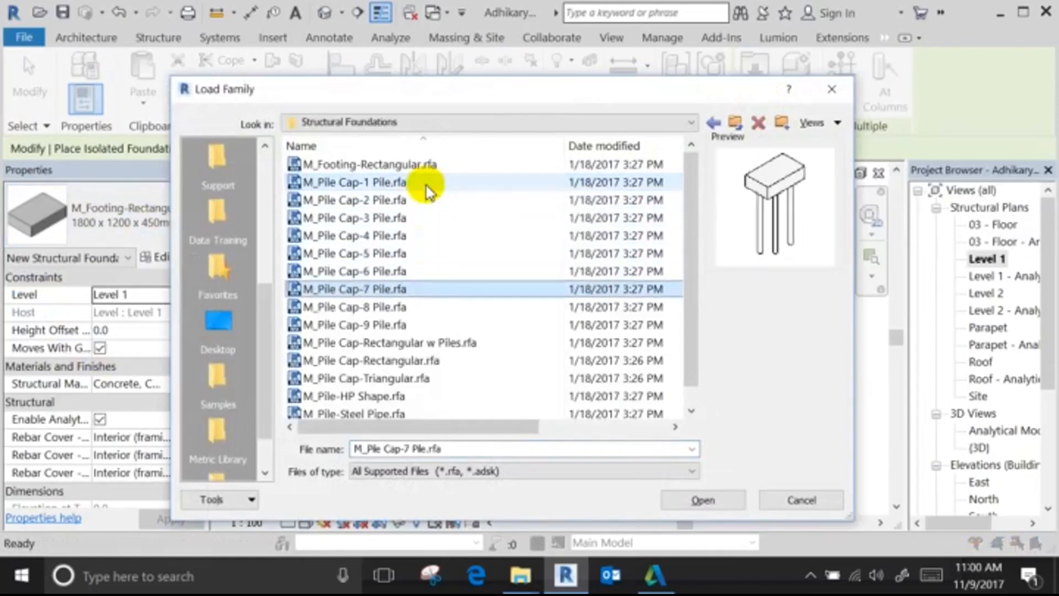
key("Down")
key("Down")
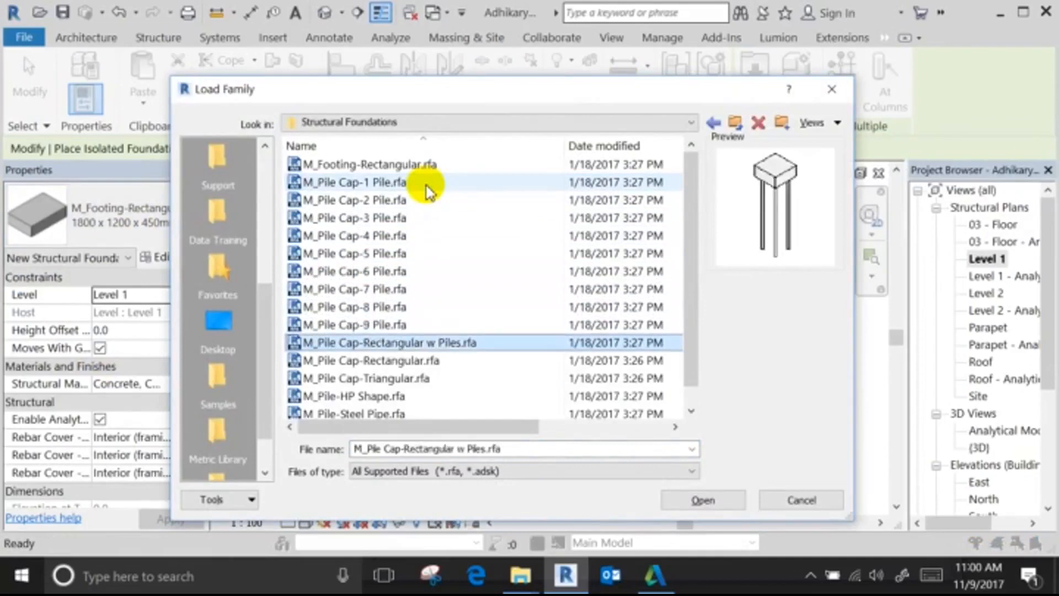
left_click(446, 237)
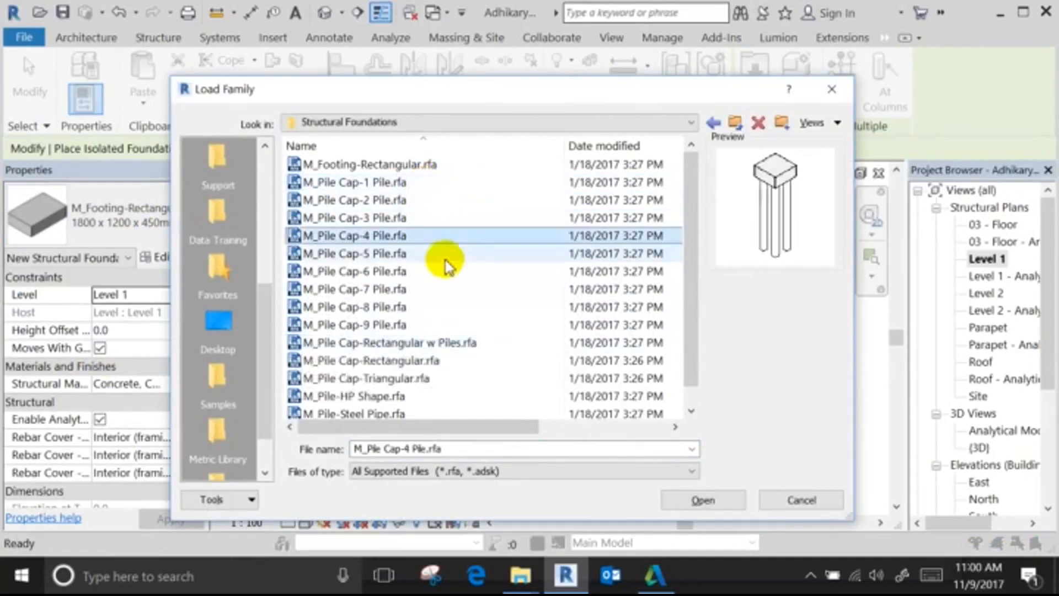
left_click(433, 328)
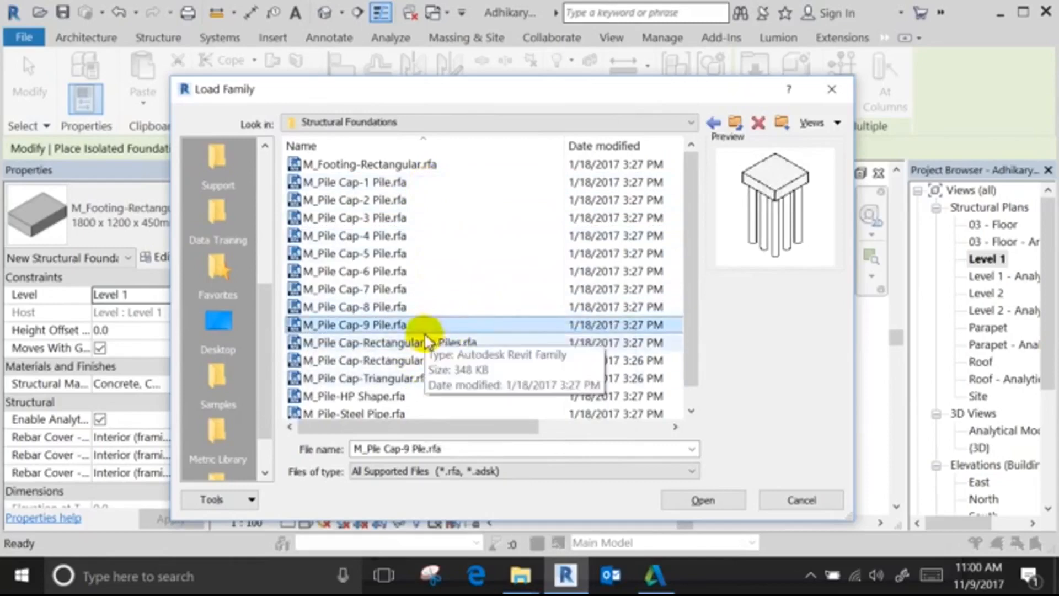
left_click(378, 270)
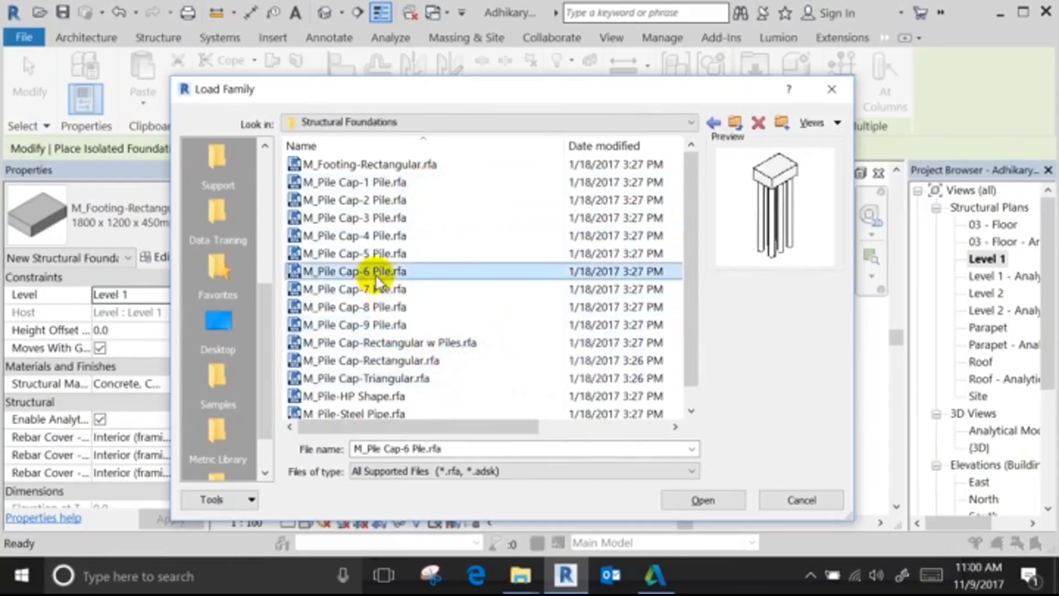
Load the M_Pile Cap-4 Pile.rfa family into the project for isolated foundation placement.
left_click(379, 240)
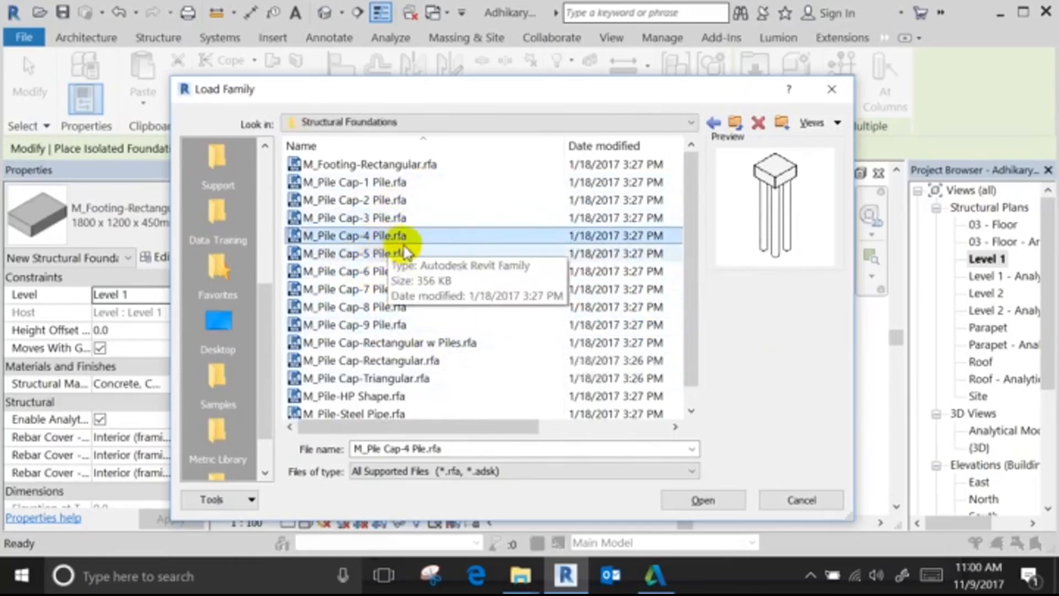
scroll(453, 274, "down", 1)
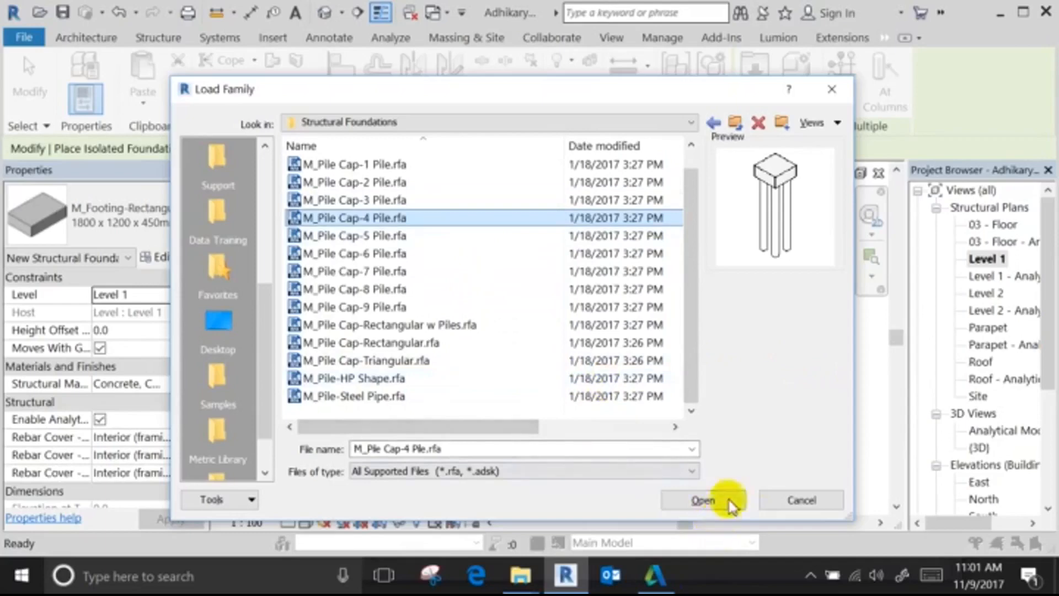
left_click(703, 500)
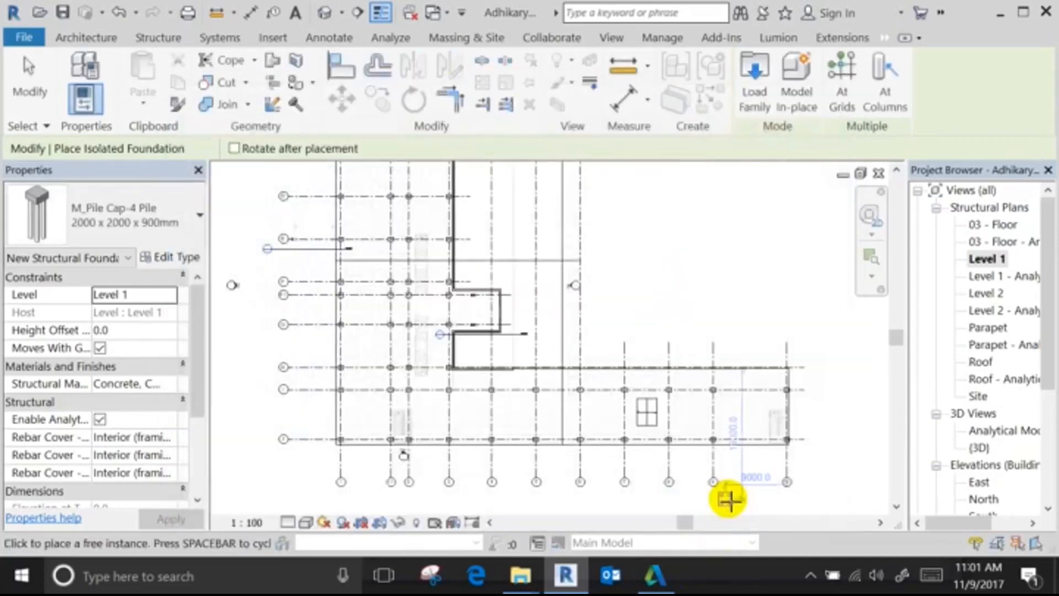
Place four-pile caps under the Grid J columns at Grids 1 and 1.1 on Level 1.
scroll(319, 436, "up", 3)
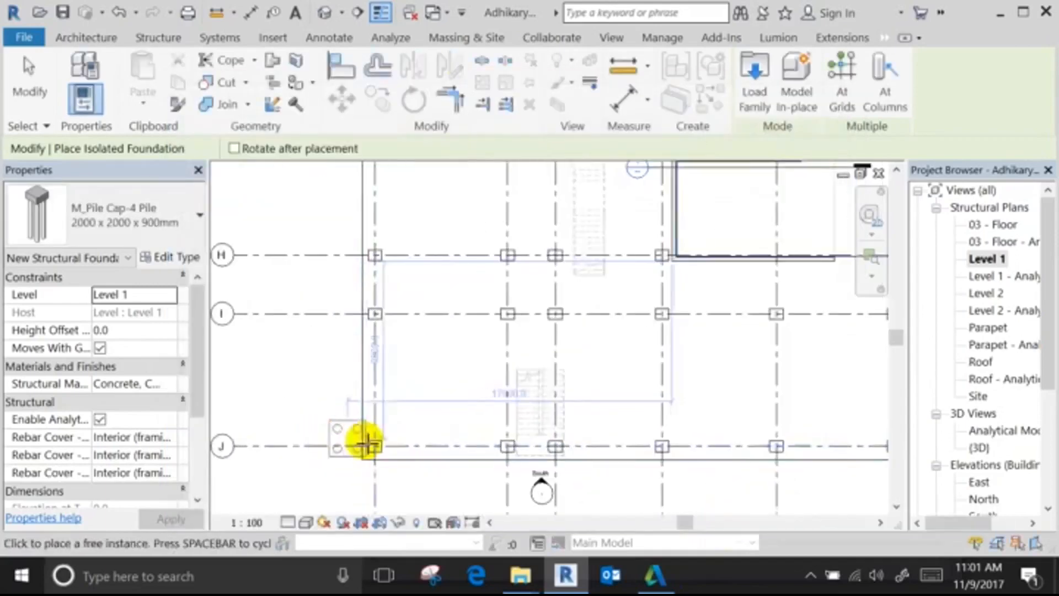
scroll(375, 444, "up", 3)
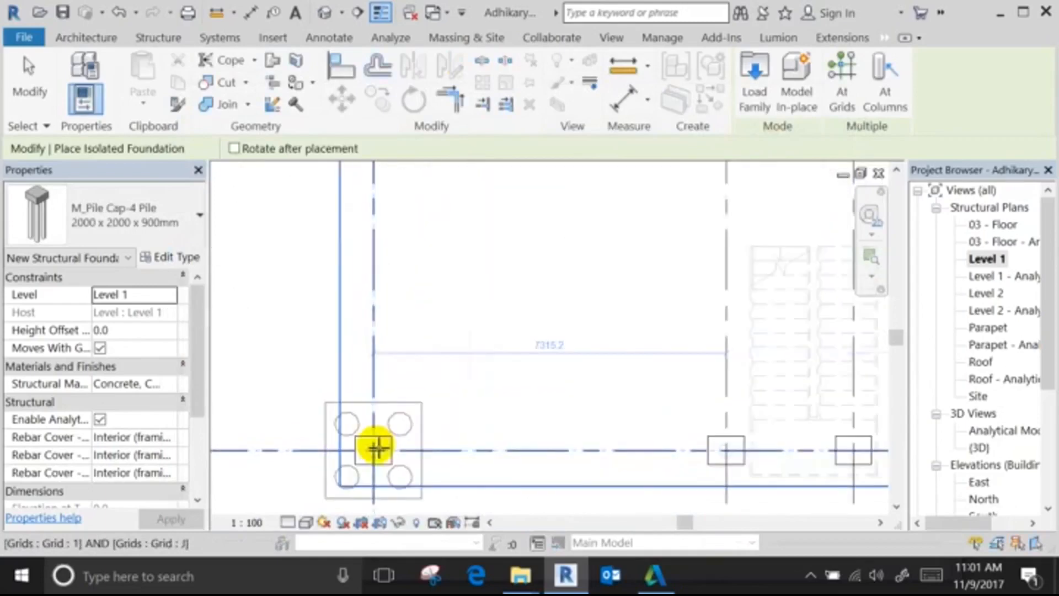
scroll(375, 448, "down", 3)
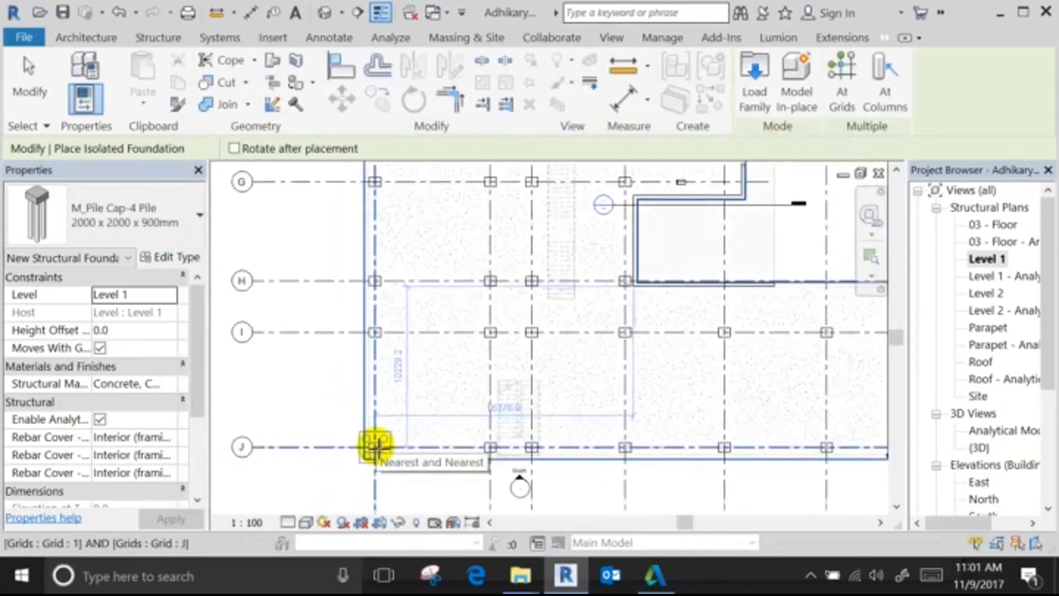
left_click(375, 444)
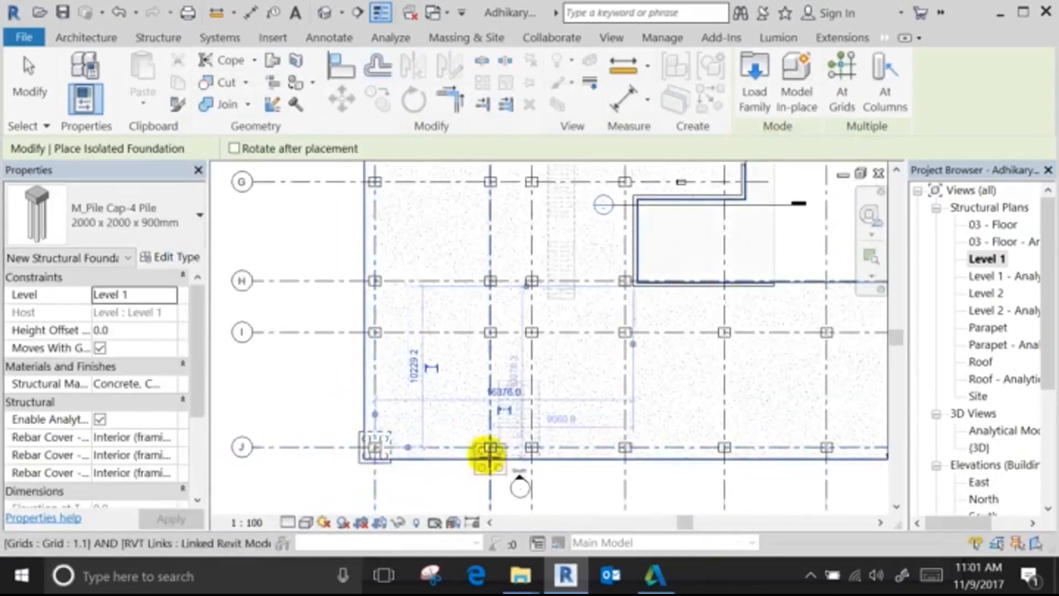
left_click(490, 446)
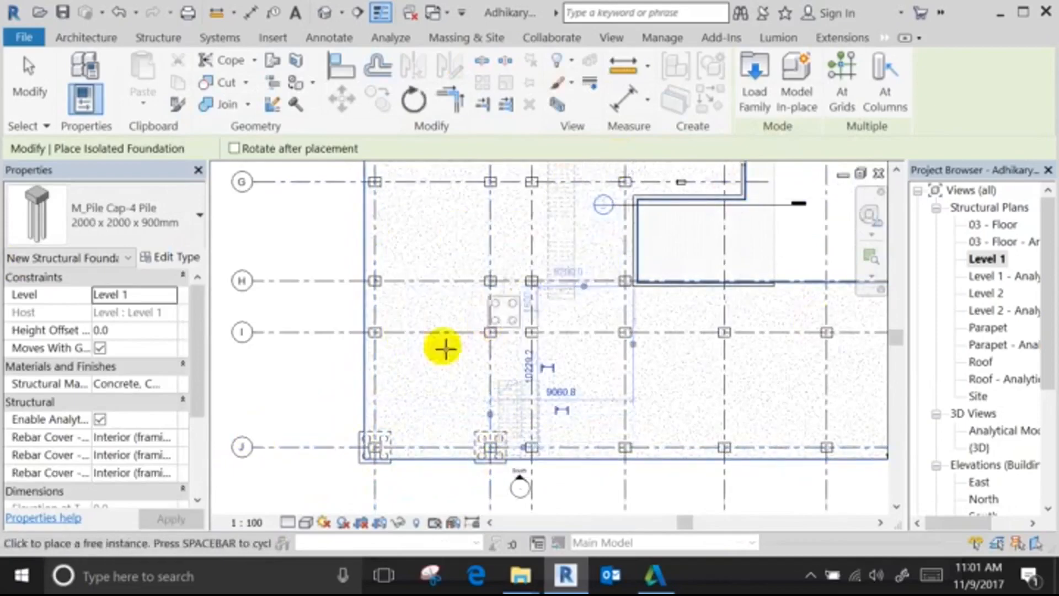
Place four-pile caps at the intersections of all grid lines using the At Grids option.
scroll(305, 392, "down", 4)
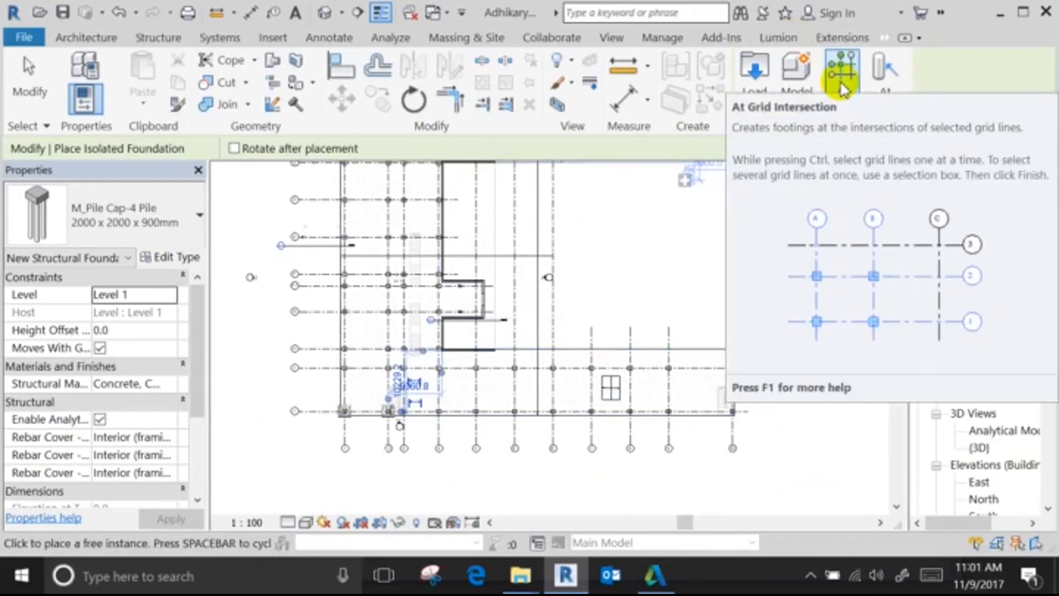
left_click(842, 89)
scroll(751, 438, "down", 1)
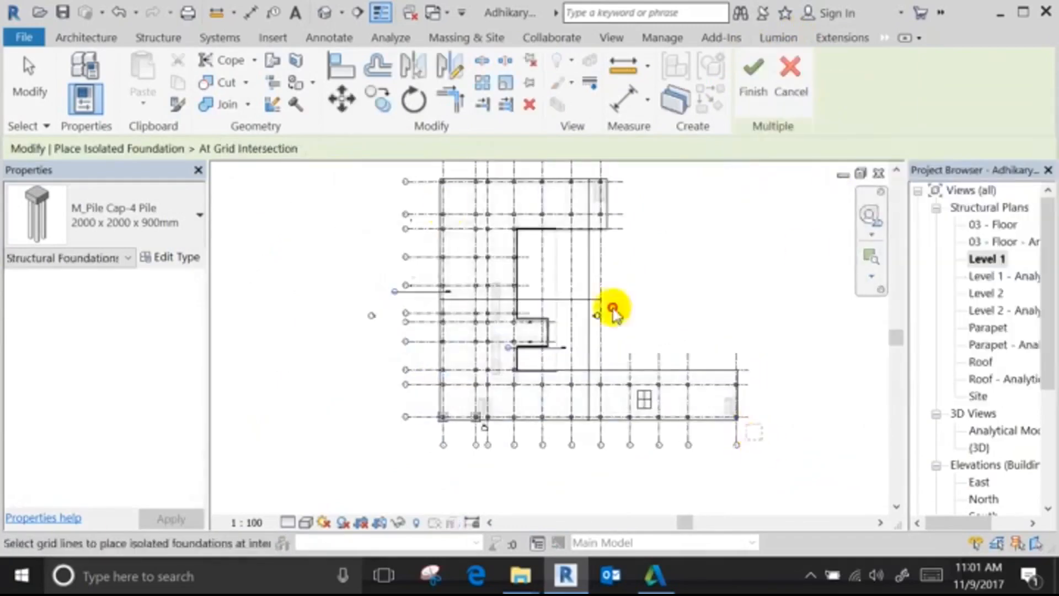
left_click_drag(762, 440, 391, 162)
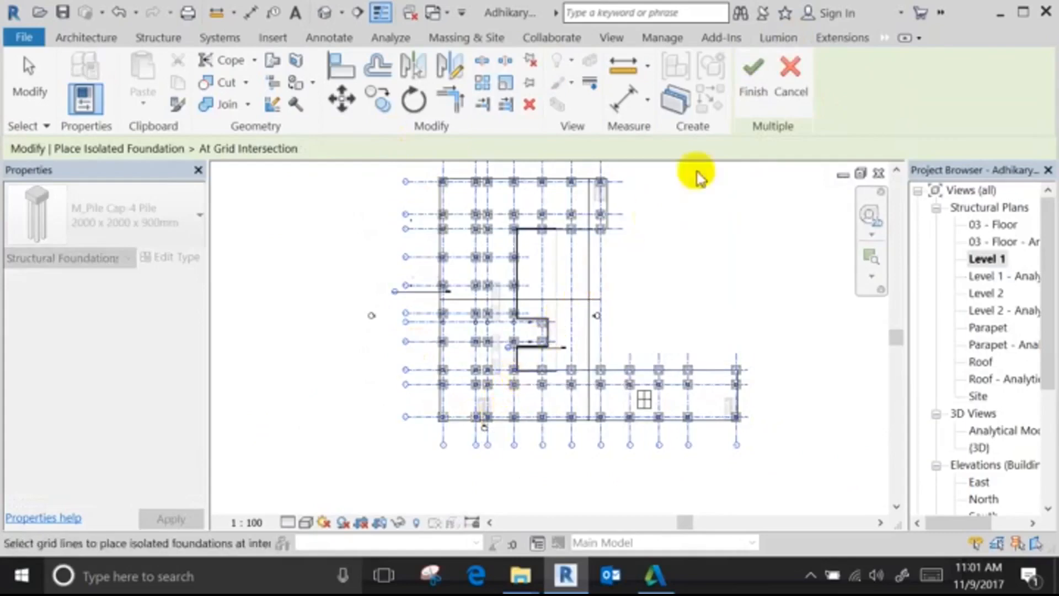
left_click(754, 88)
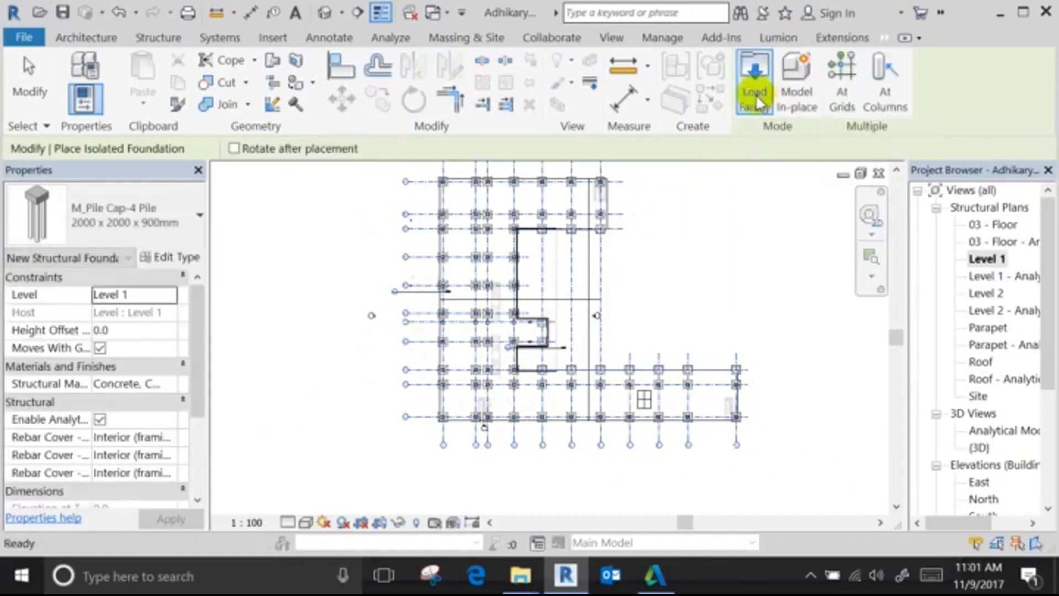
left_click(876, 111)
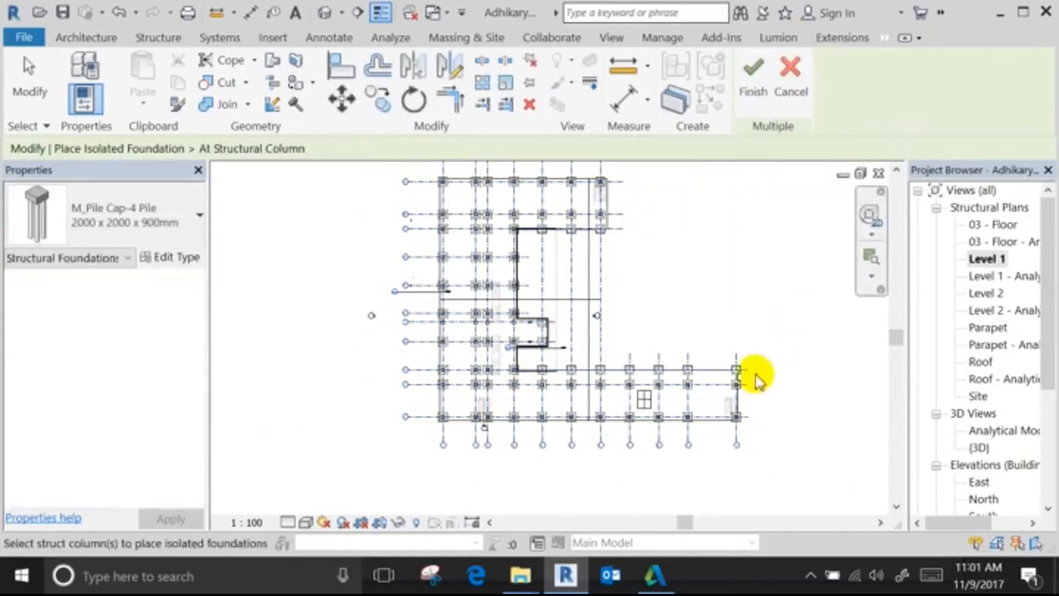
scroll(738, 397, "up", 5)
left_click(735, 392)
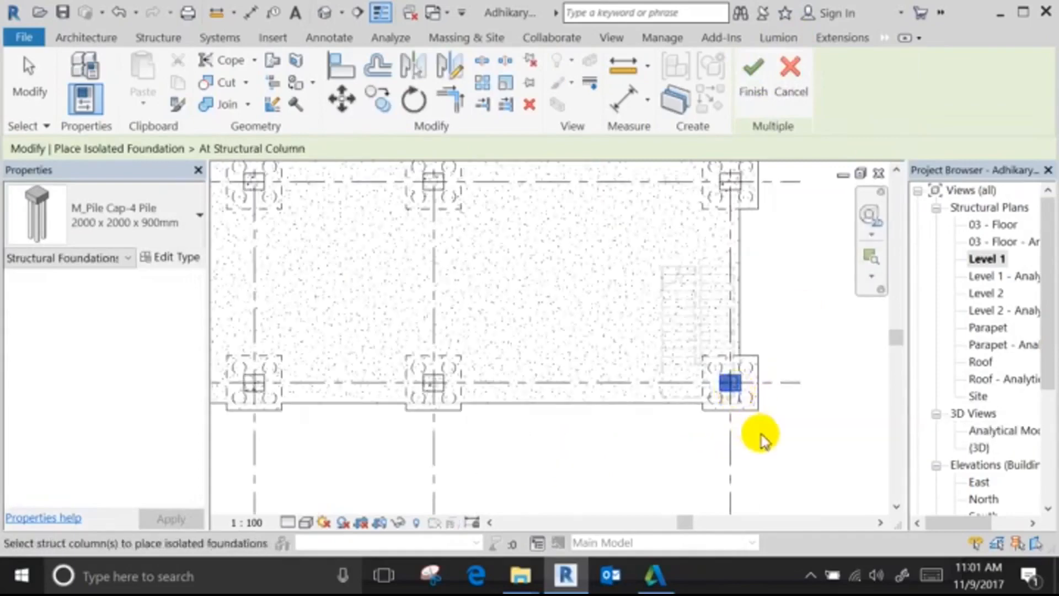
left_click(788, 83)
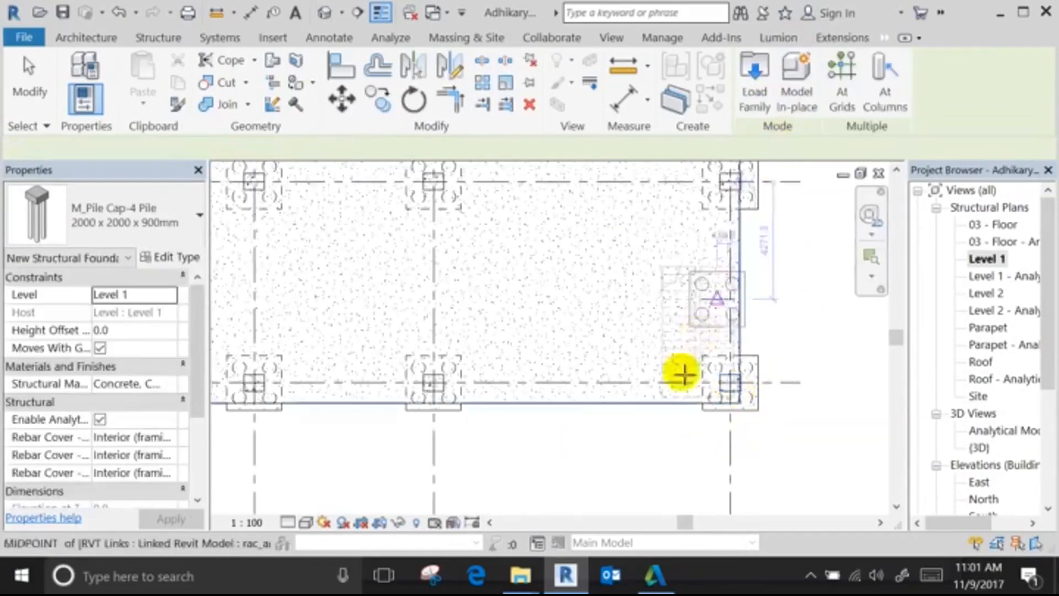
Leave isolated foundation placement and undo the pile caps placed at the grid intersections.
scroll(713, 433, "down", 4)
key("Escape")
key("Escape")
scroll(756, 416, "down", 3)
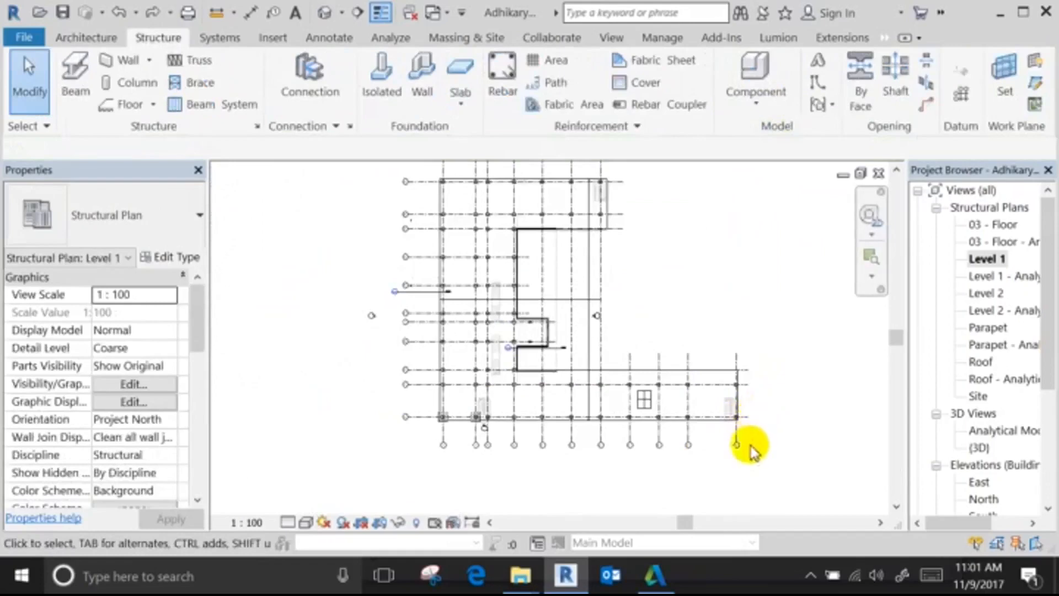
Place four-pile caps at every structural column in the Level 1 plan using the At Columns option.
scroll(753, 449, "up", 3)
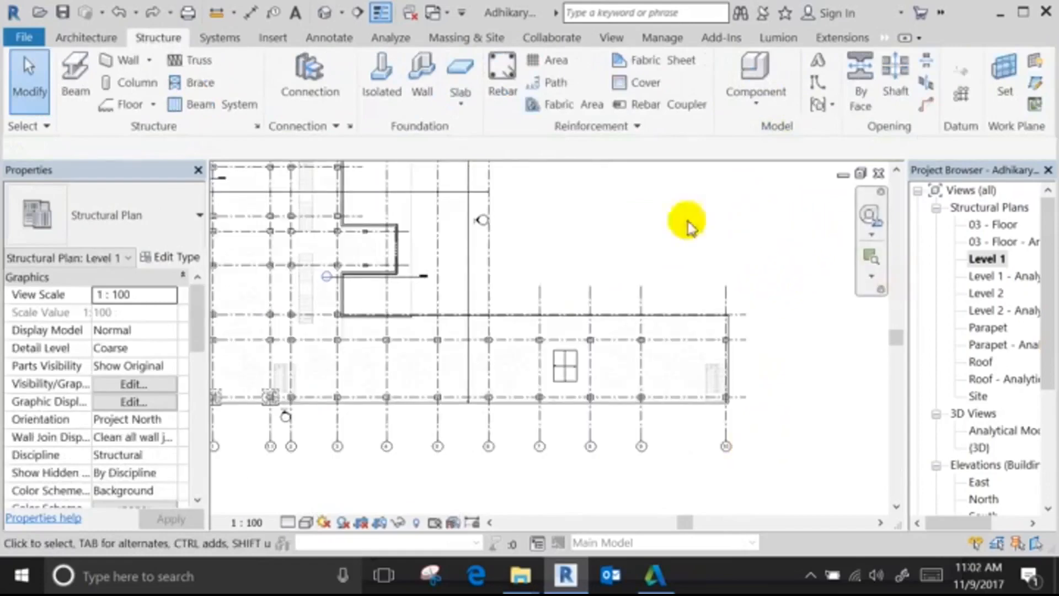
left_click(394, 106)
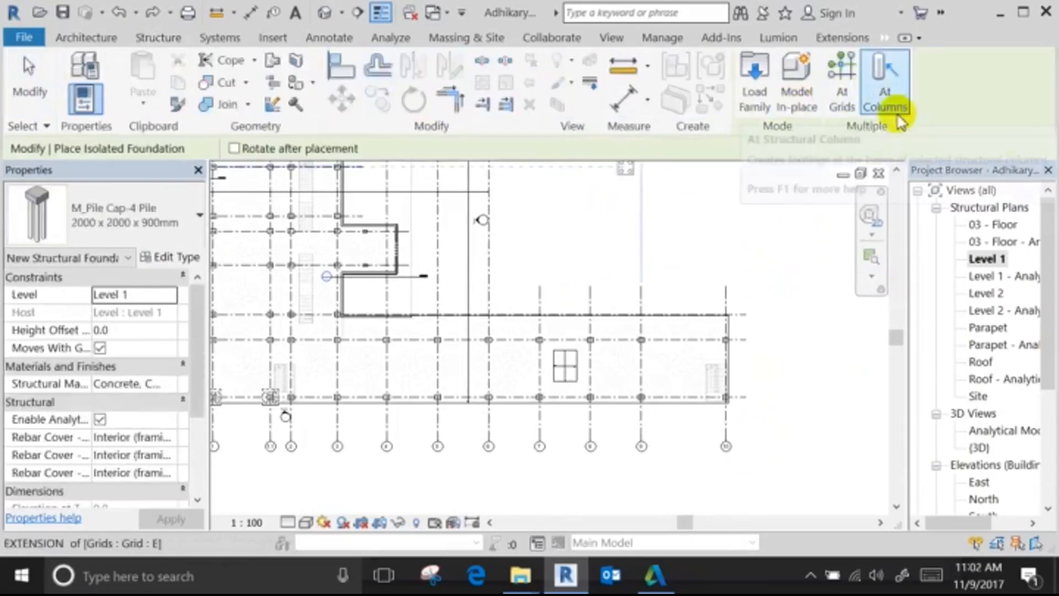
left_click(874, 106)
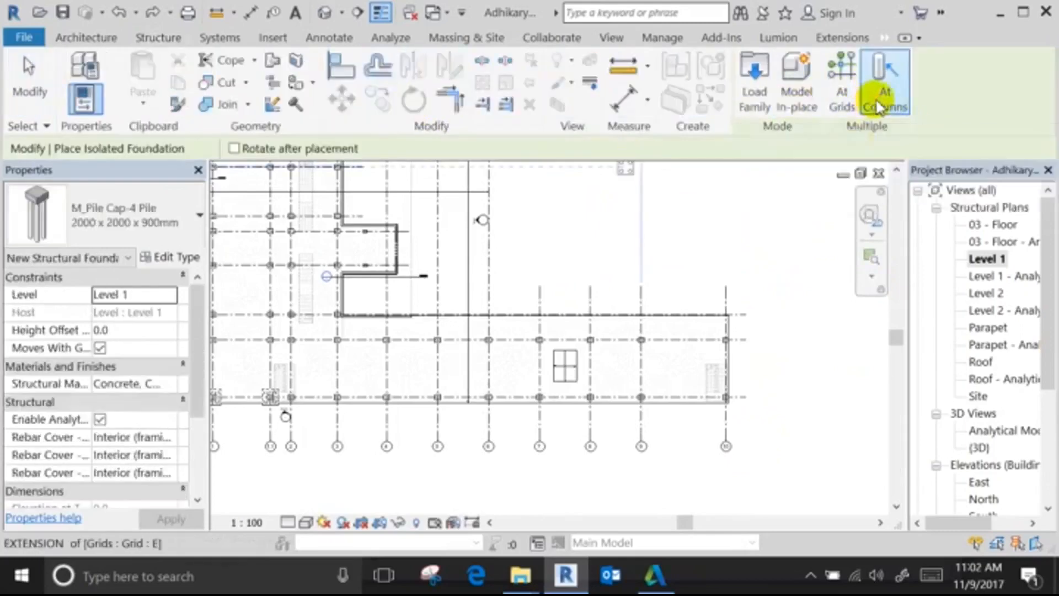
scroll(689, 295, "down", 4)
left_click_drag(728, 348, 388, 164)
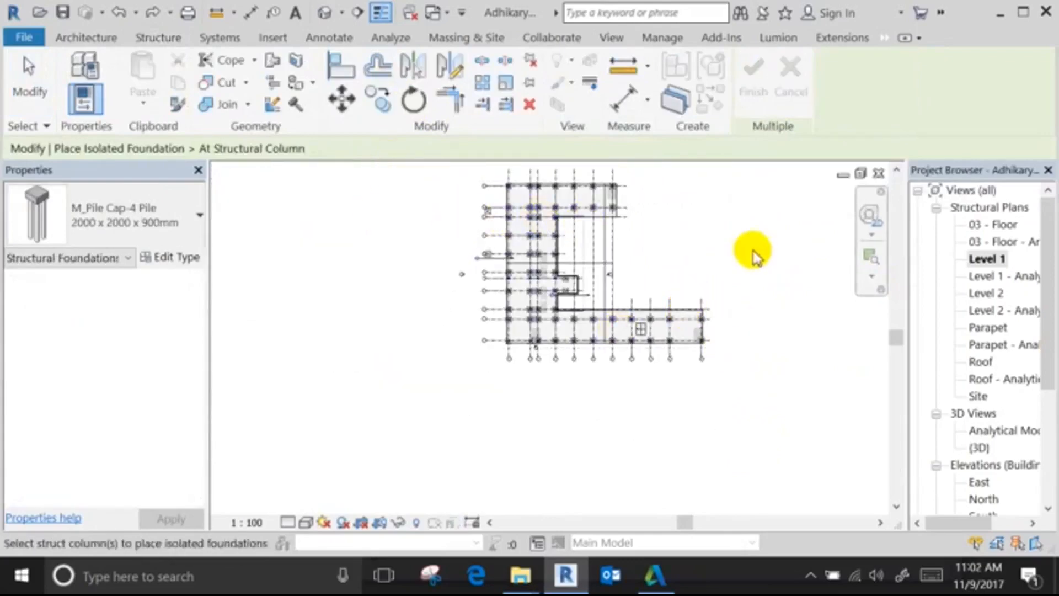
left_click(753, 70)
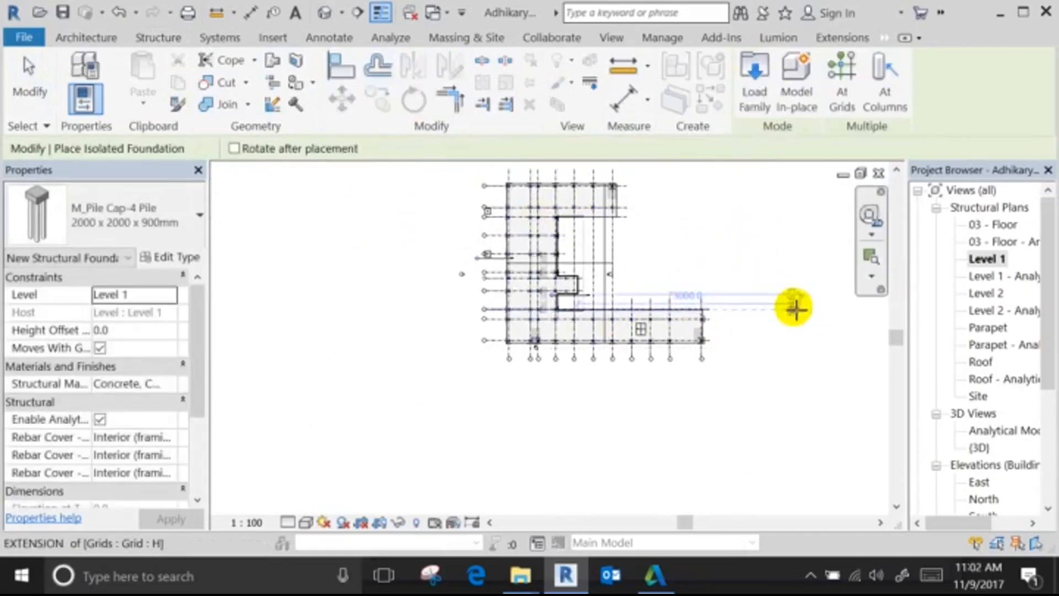
Open the 3D view, end the foundation placement and examine the pile caps beneath the building's columns.
scroll(794, 309, "up", 3)
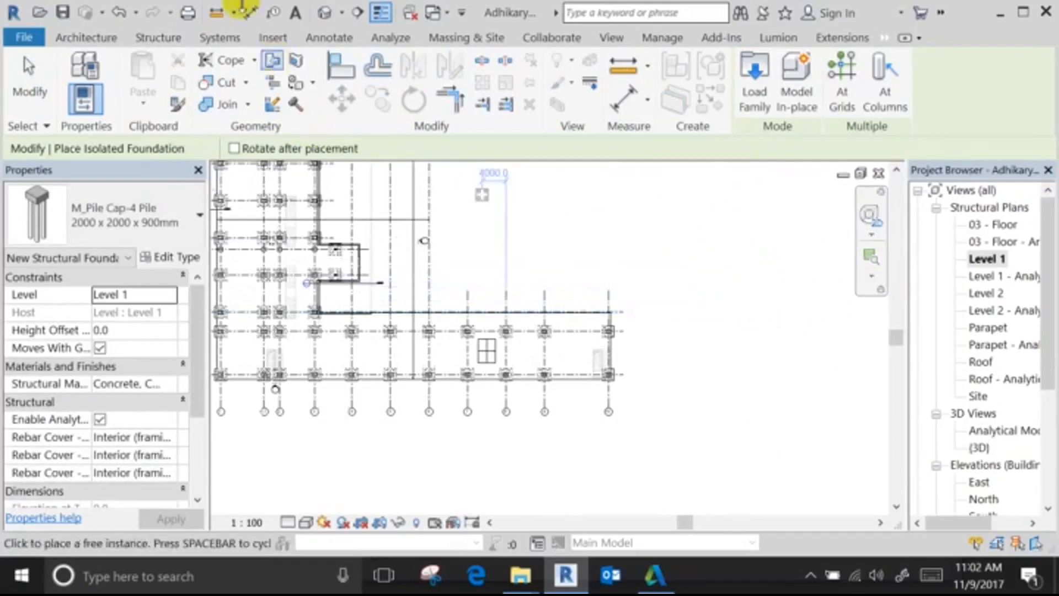
left_click(321, 14)
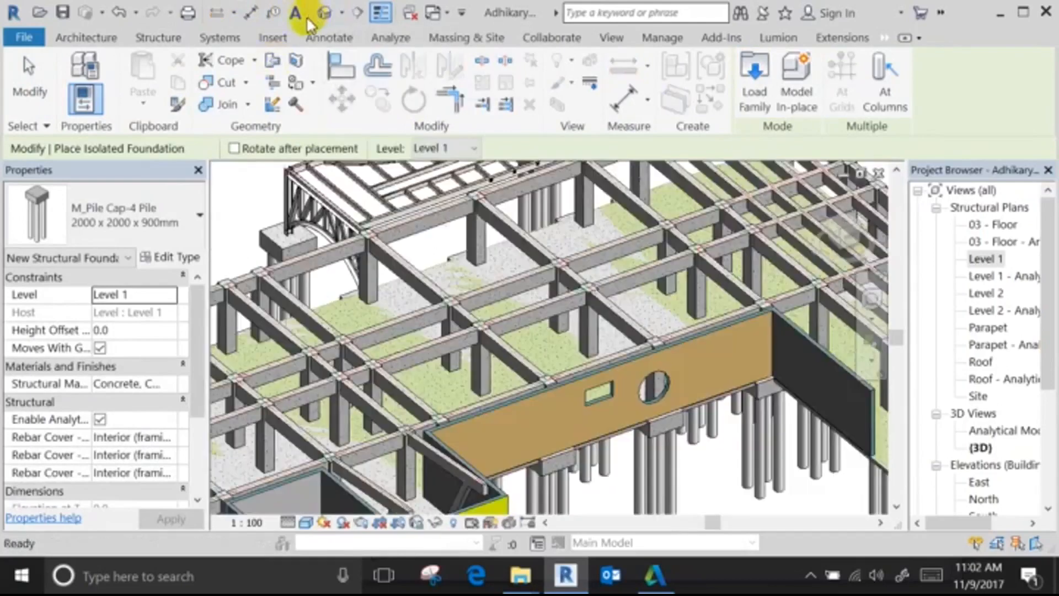
scroll(669, 272, "down", 5)
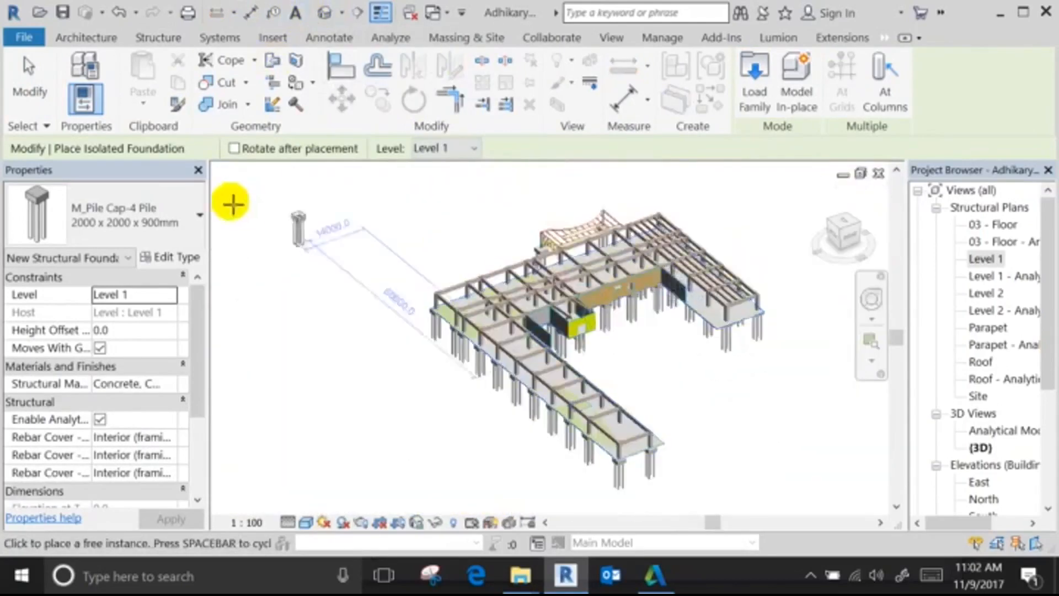
left_click(25, 92)
scroll(693, 466, "up", 6)
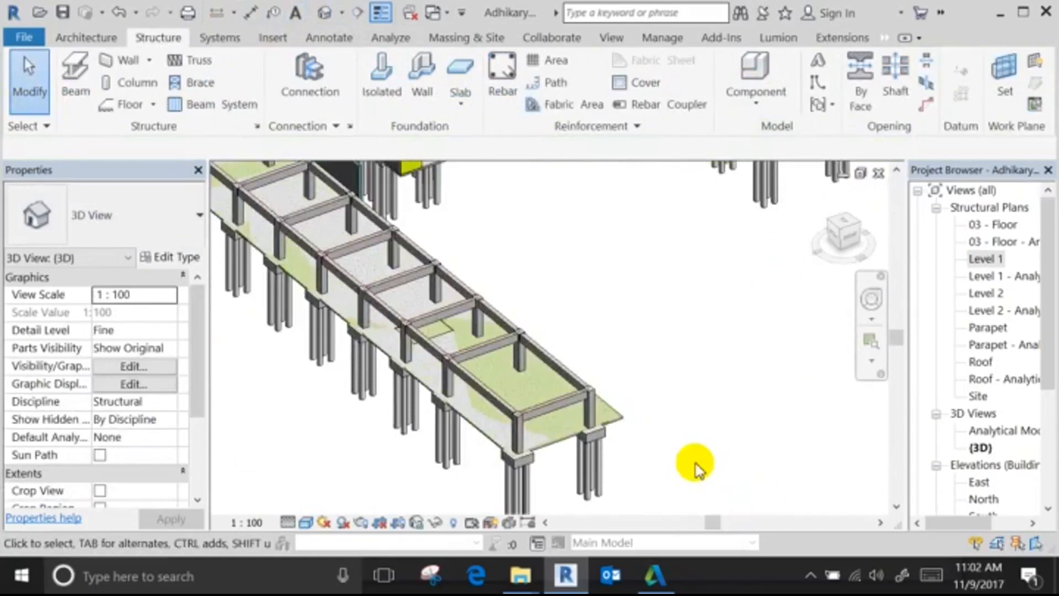
Reopen the Level 1 structural plan and undo the pile caps placed at the columns.
double_click(976, 259)
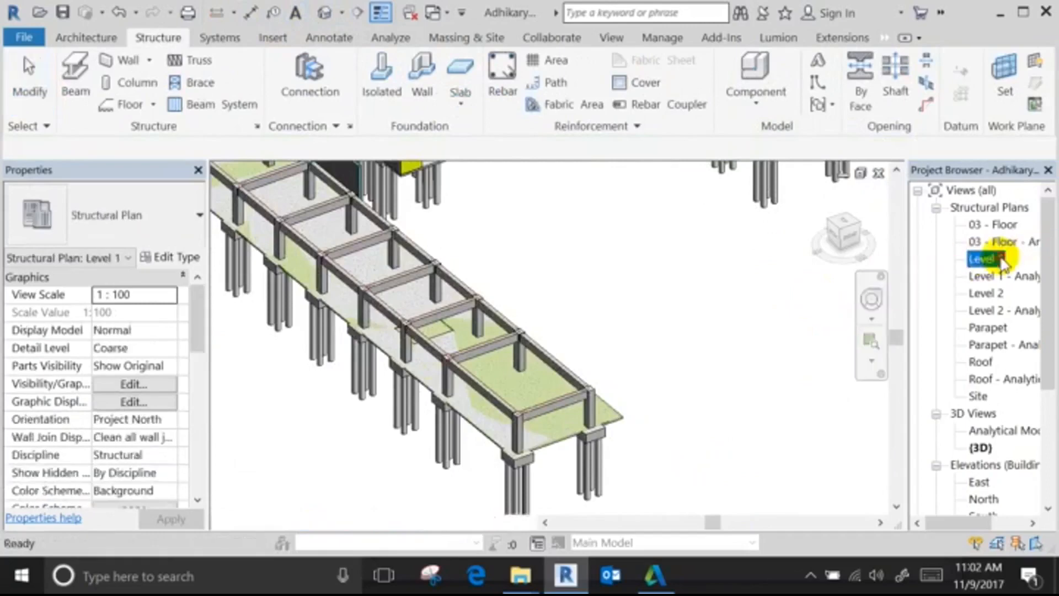
scroll(592, 336, "down", 3)
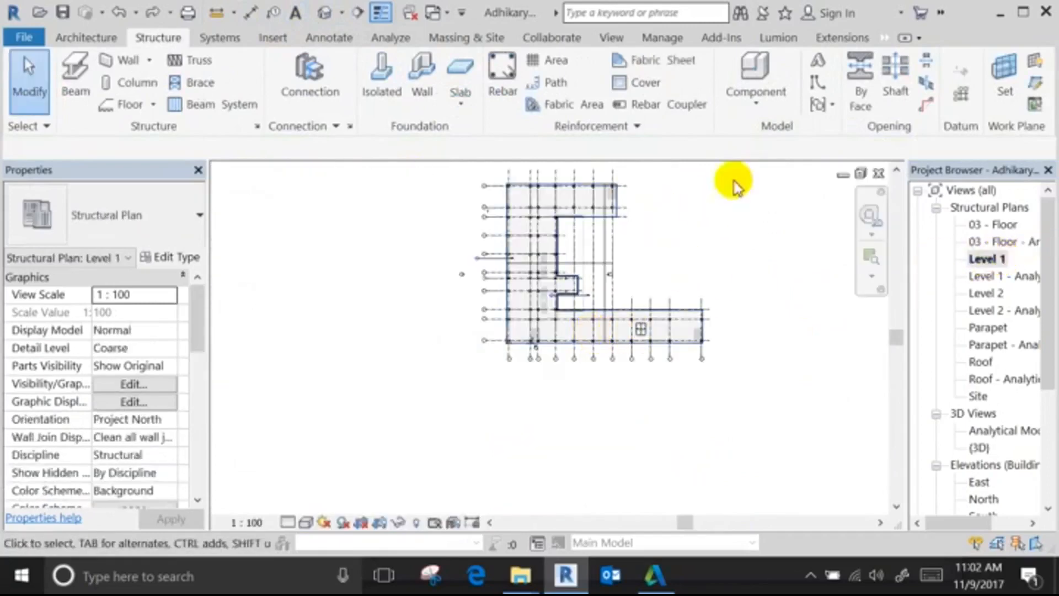
left_click(135, 82)
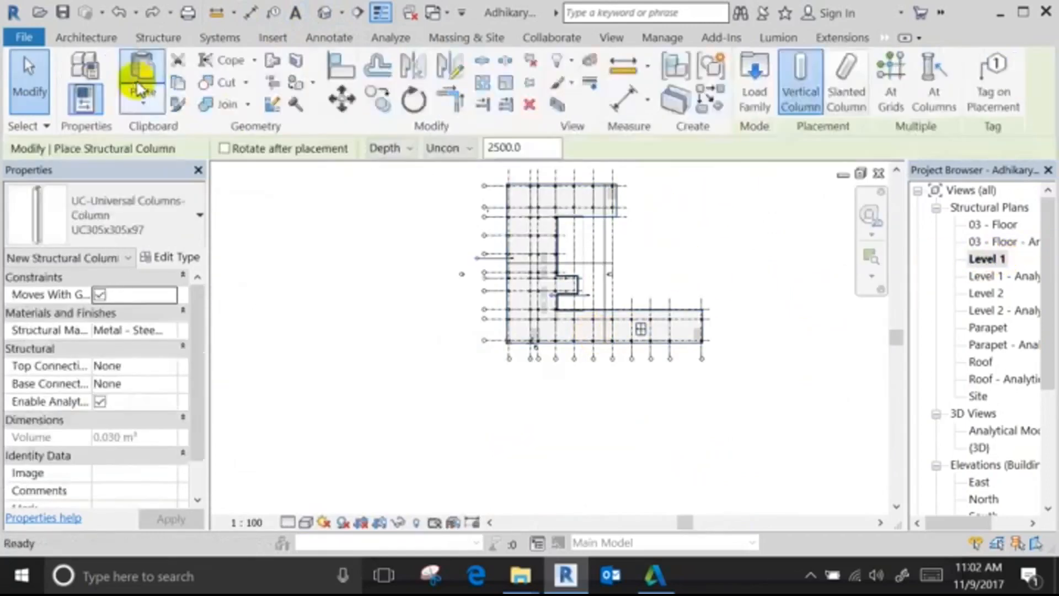
key("Escape")
Add M_Pile Cap-4 Pile 2000 x 2000 x 900mm foundations under all Level 1 structural columns at once with At Columns.
left_click(383, 100)
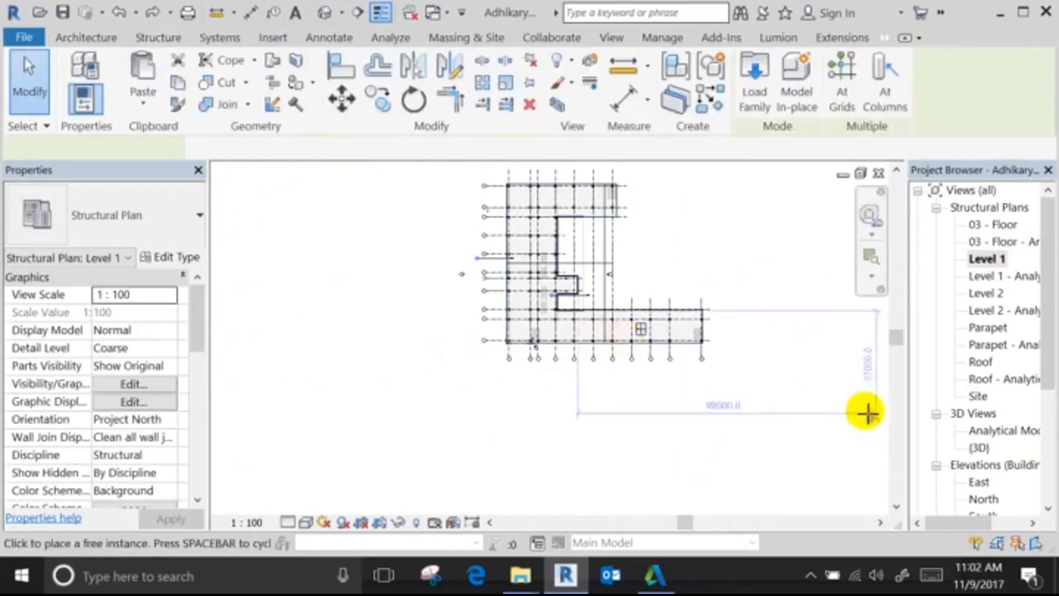
scroll(867, 411, "up", 3)
middle_click_drag(625, 347, 776, 421)
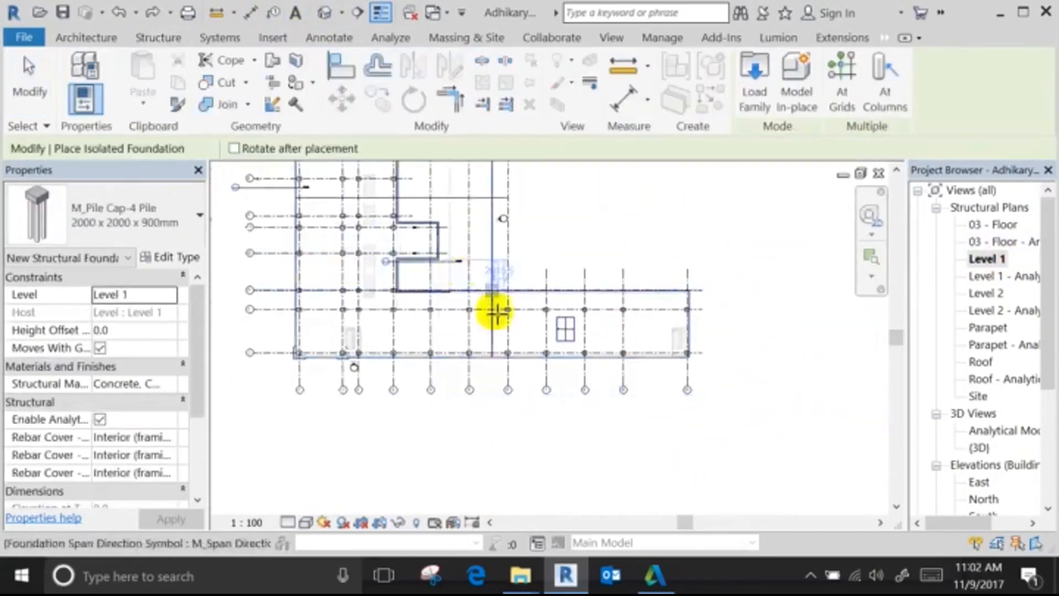
scroll(489, 331, "up", 3)
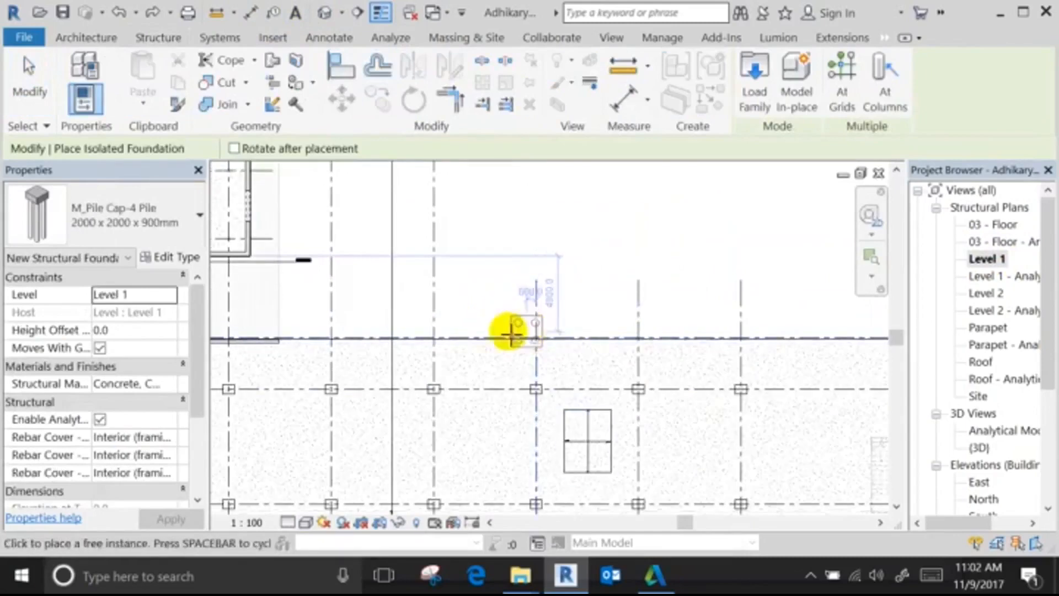
scroll(482, 364, "down", 4)
middle_click_drag(456, 371, 458, 396)
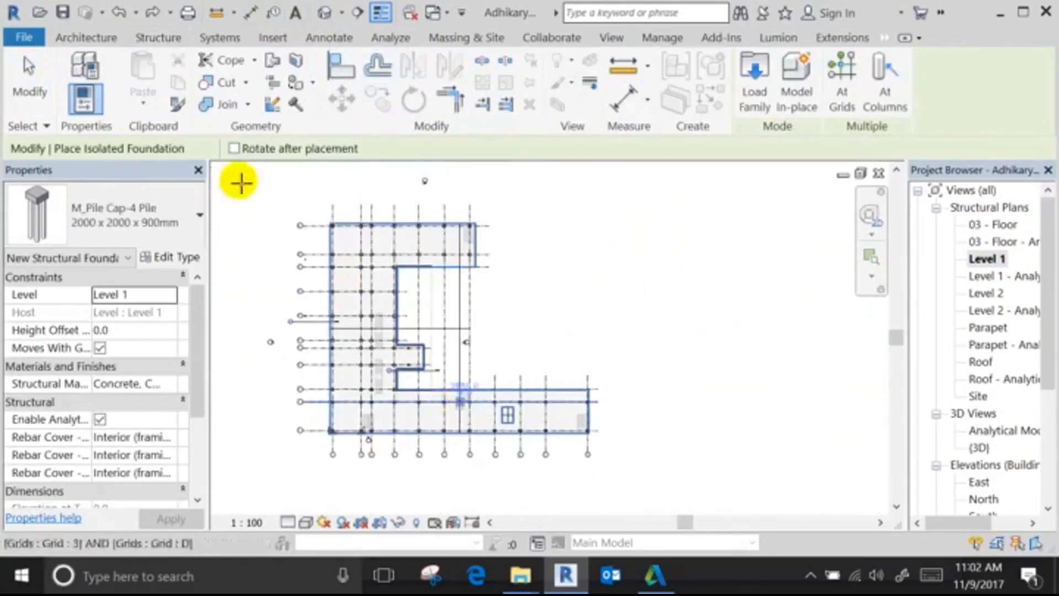
left_click(884, 100)
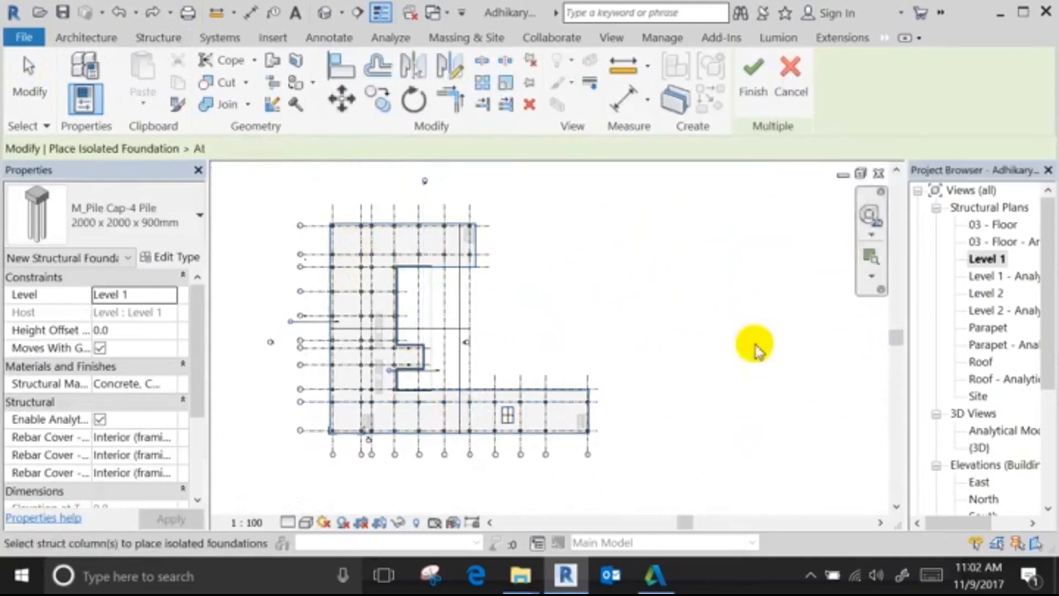
left_click_drag(646, 464, 249, 189)
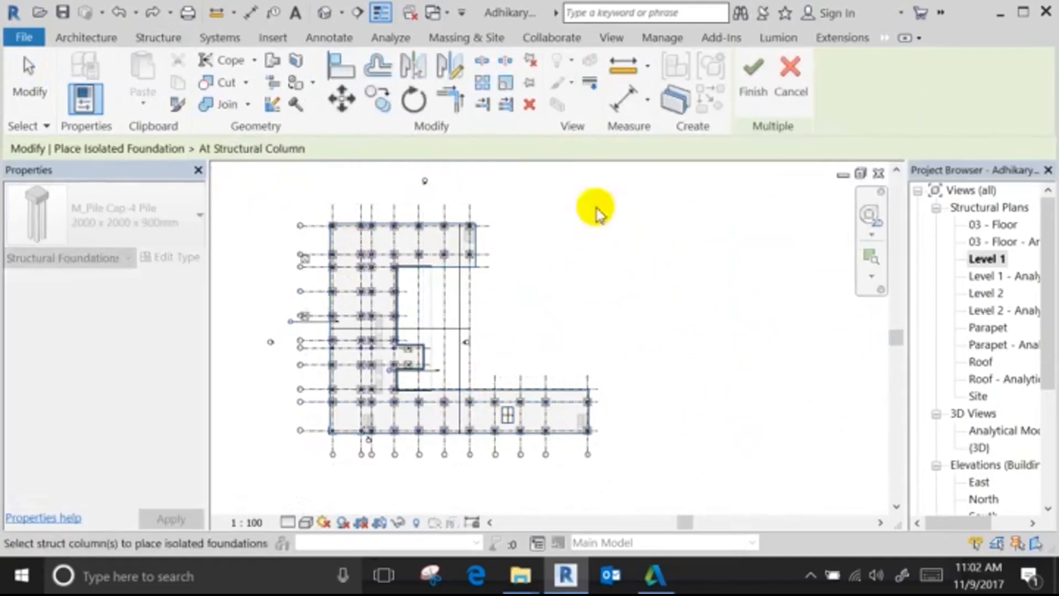
left_click(756, 100)
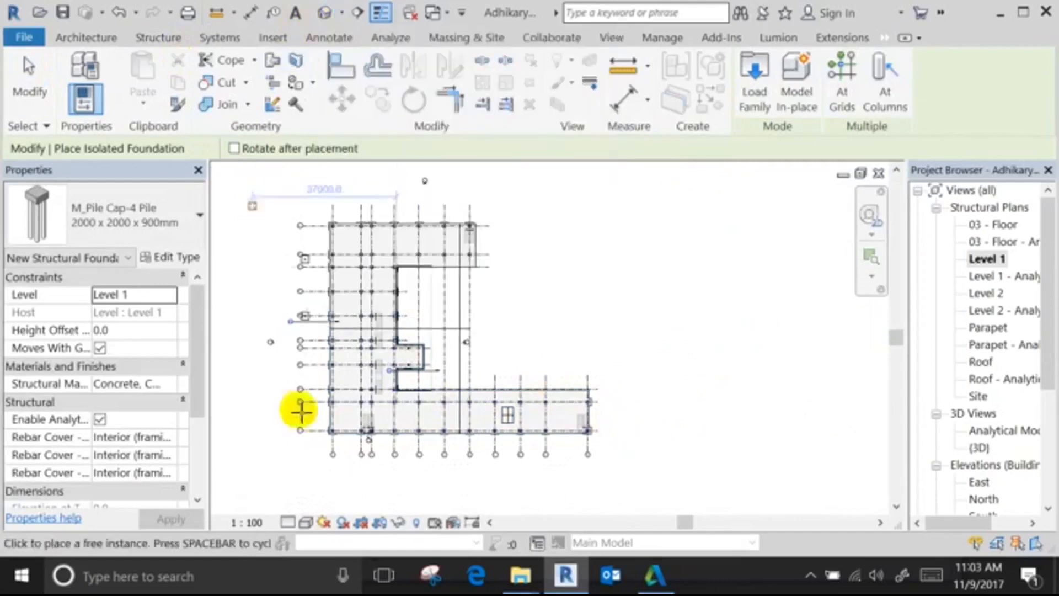
End the foundation placement and open the 3D view to inspect the pile caps under the columns.
scroll(369, 460, "up", 4)
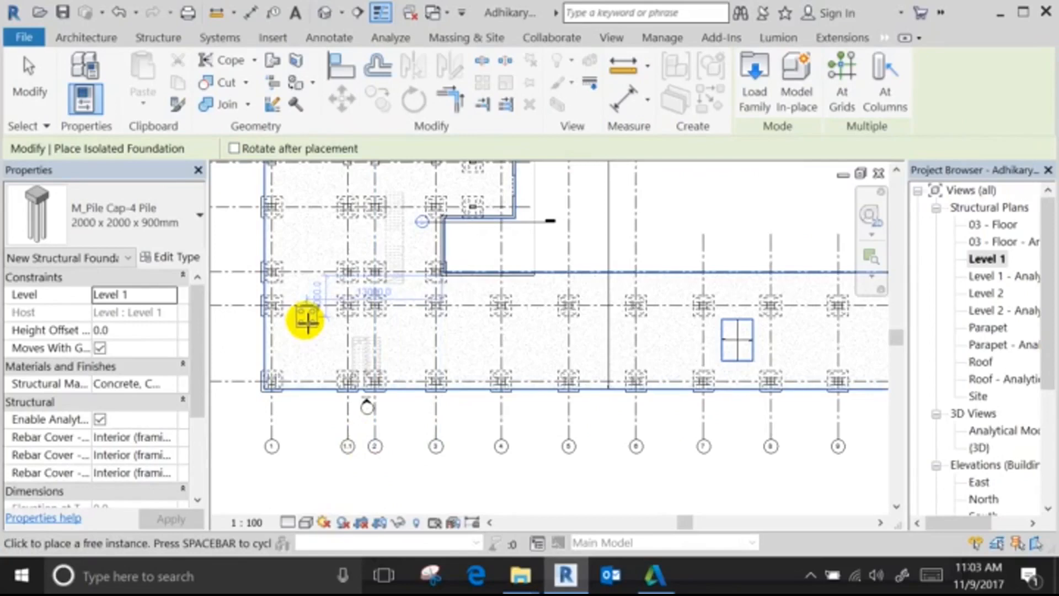
key("Escape")
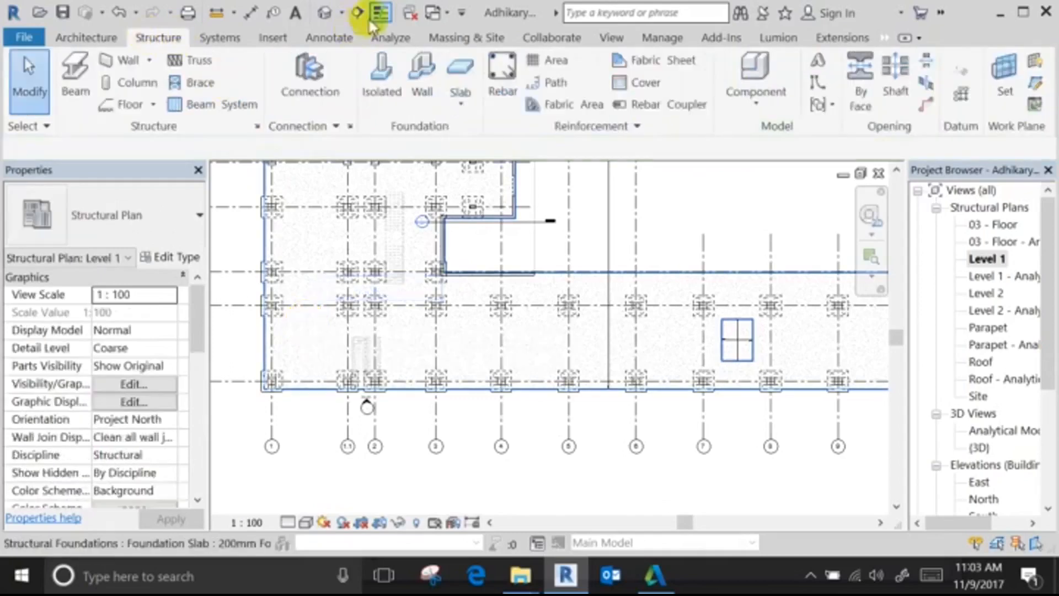
left_click(331, 12)
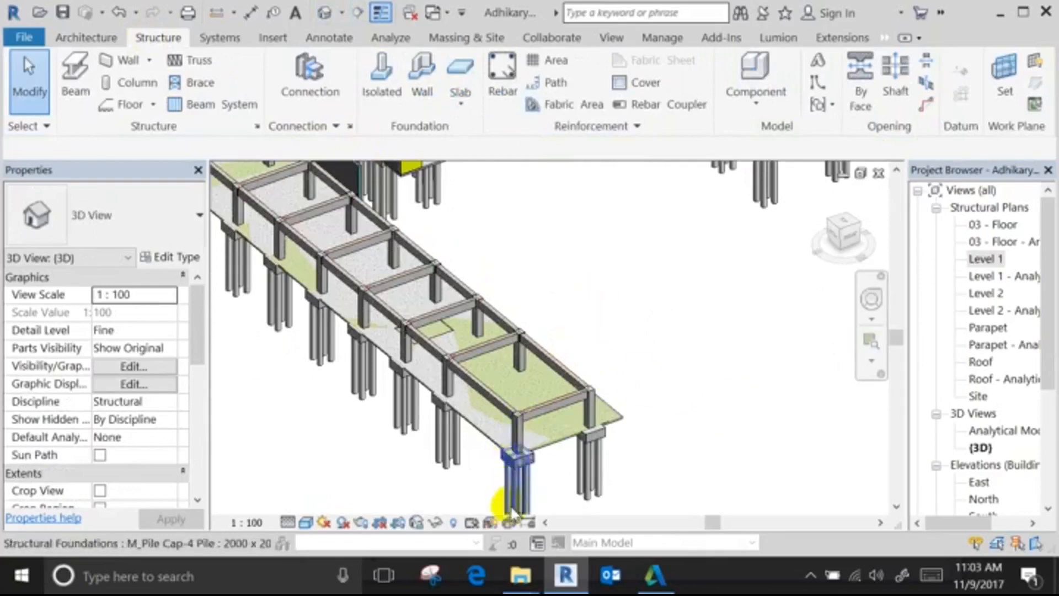
Select one of the steel pipe piles beneath the corner pile cap and examine its properties.
scroll(504, 503, "up", 4)
left_click(524, 492)
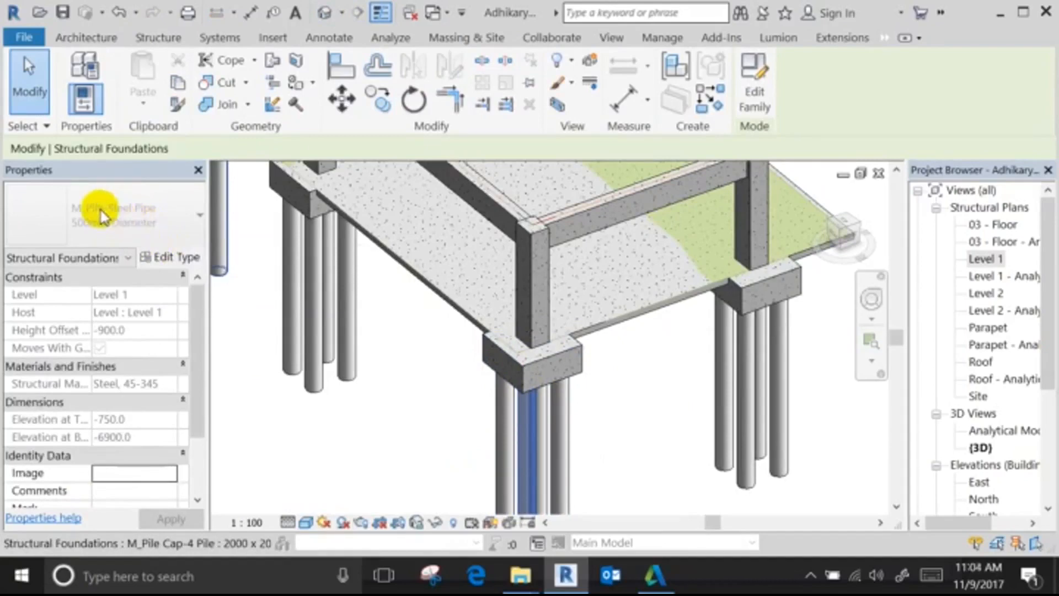
left_click(372, 466)
scroll(613, 461, "down", 2)
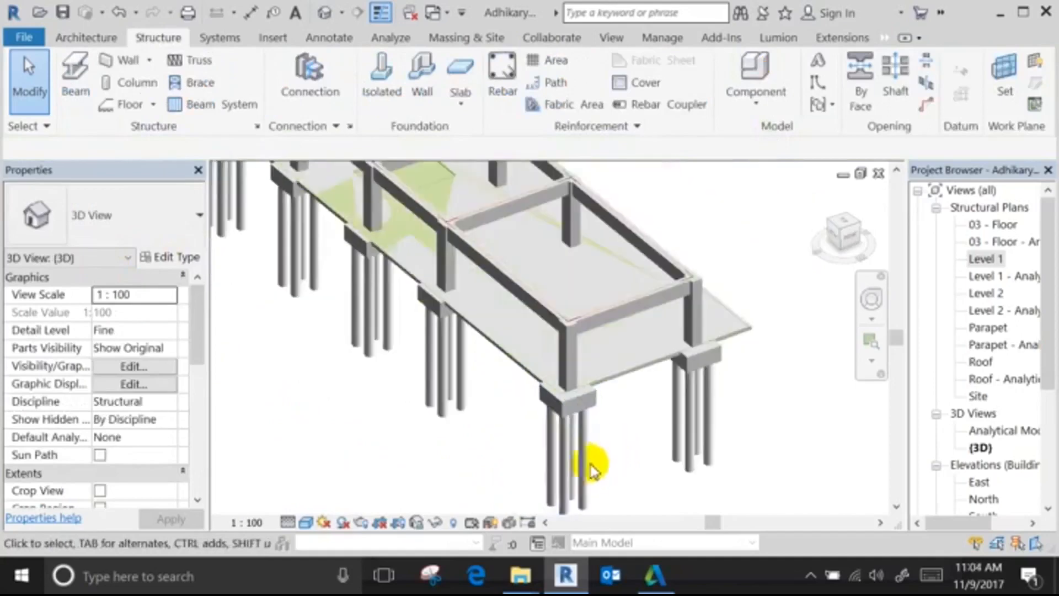
double_click(551, 462)
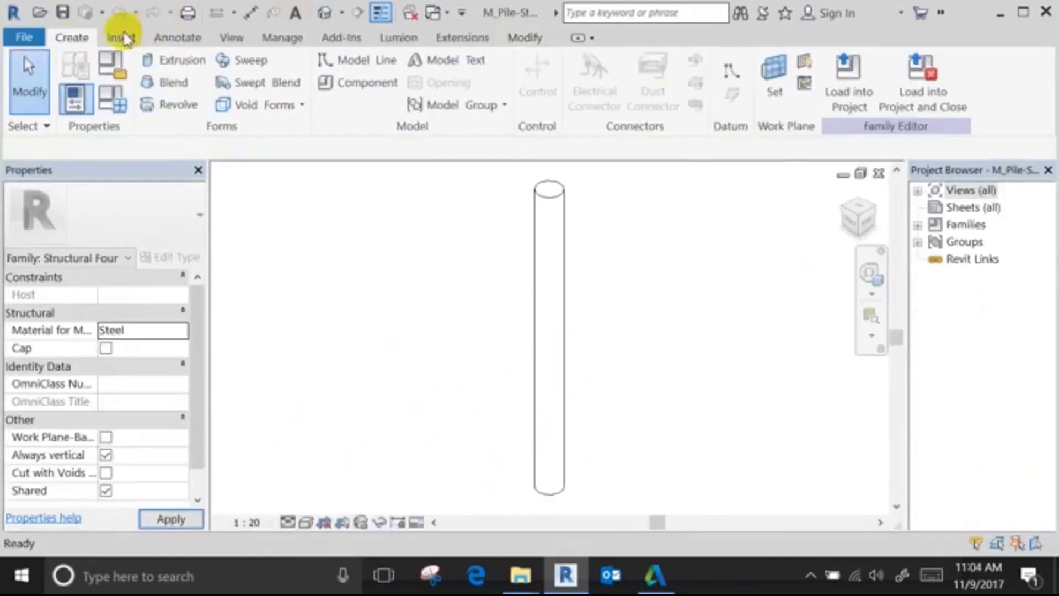
left_click(24, 37)
left_click(90, 478)
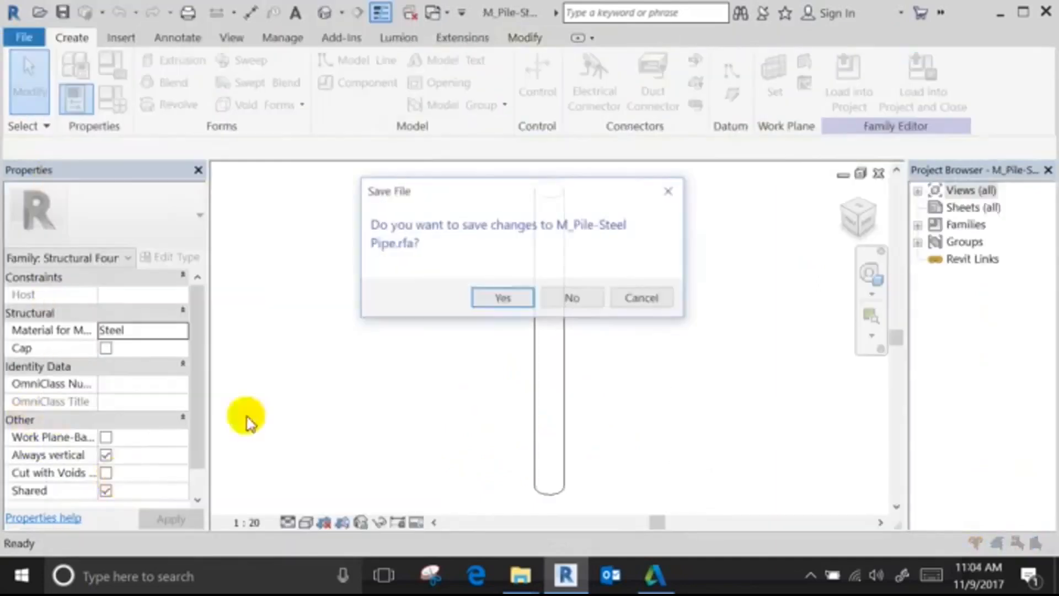
left_click(563, 298)
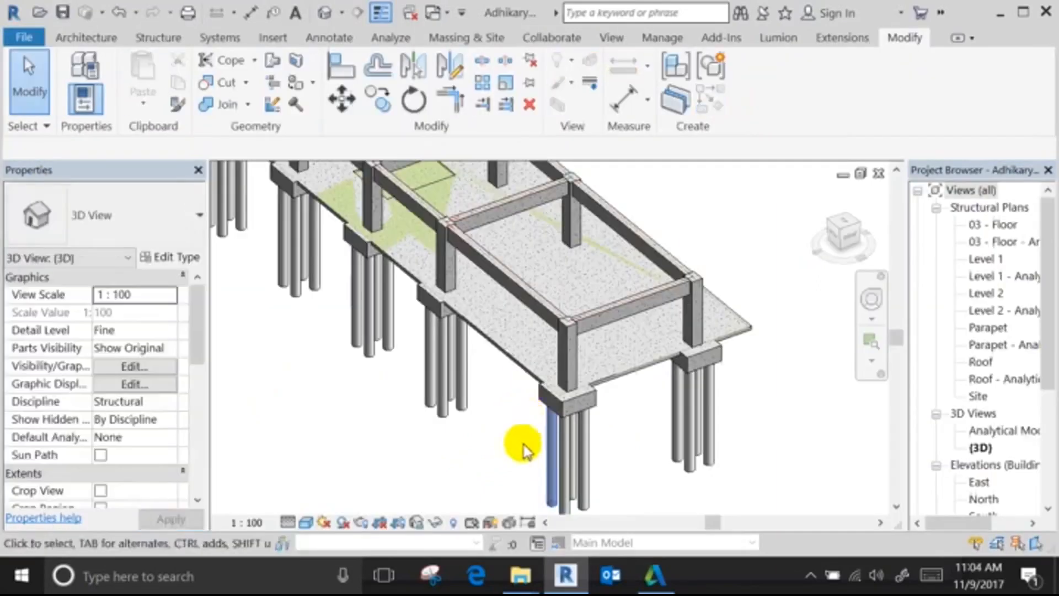
Isolate a single M_Pile-Steel Pipe pile within the corner pile cap's nested piles and review the Depth in its type properties.
scroll(669, 469, "up", 2)
left_click(711, 441)
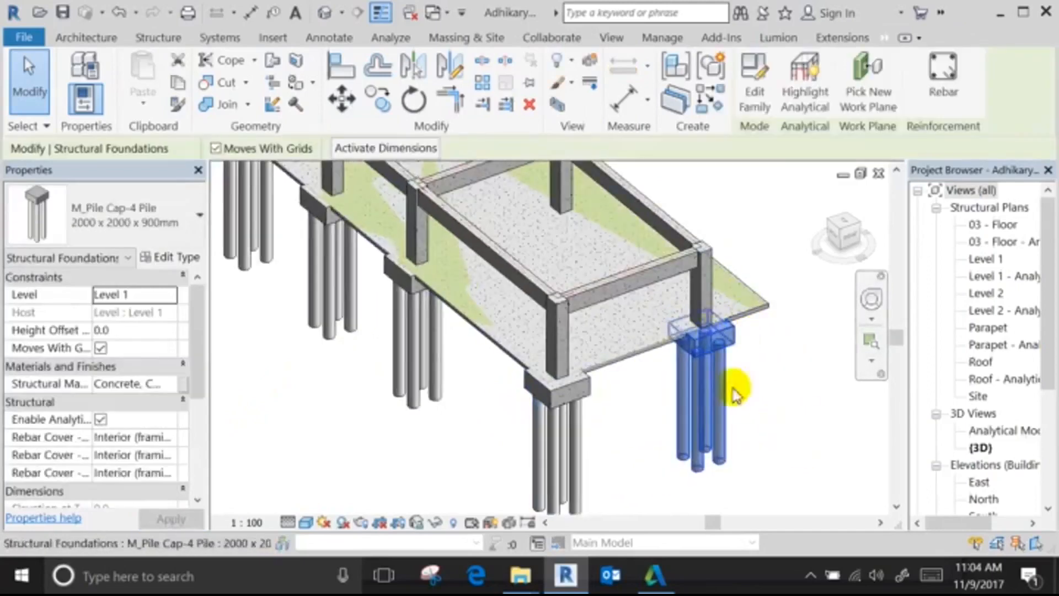
left_click(661, 449)
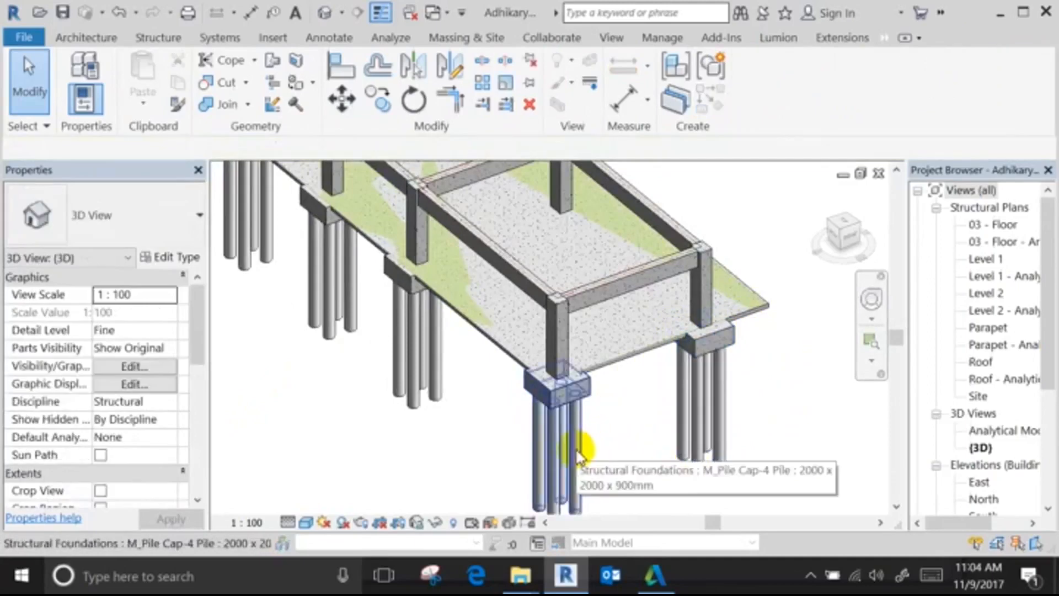
key("Tab")
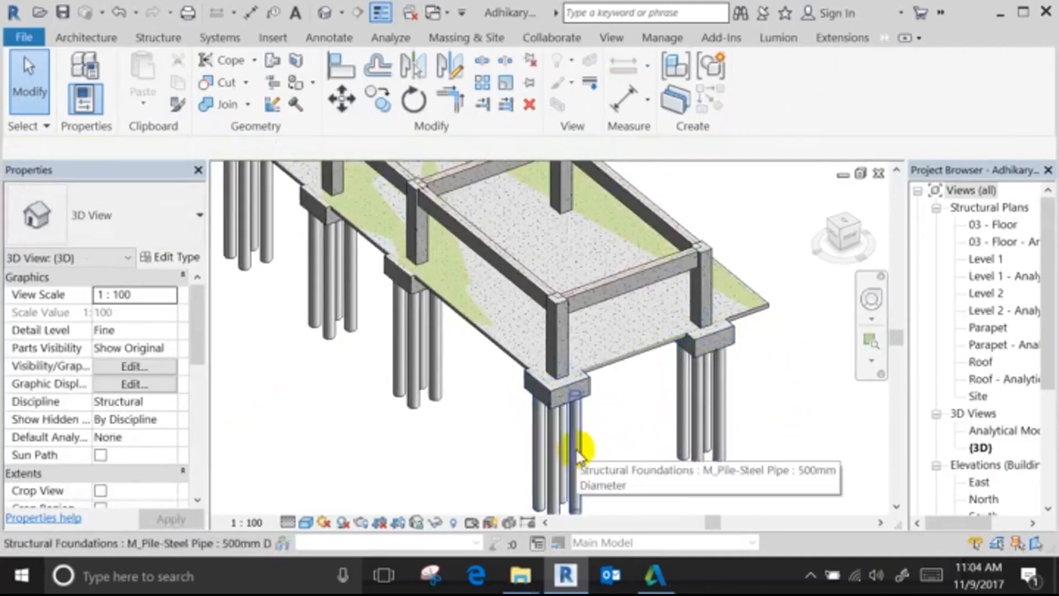
left_click(577, 451)
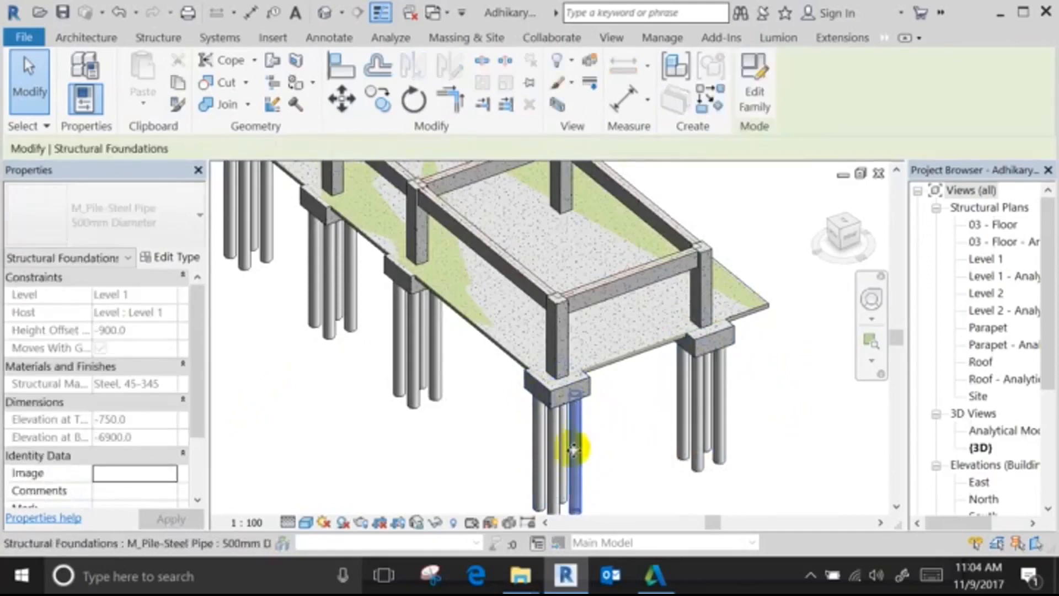
left_click(171, 257)
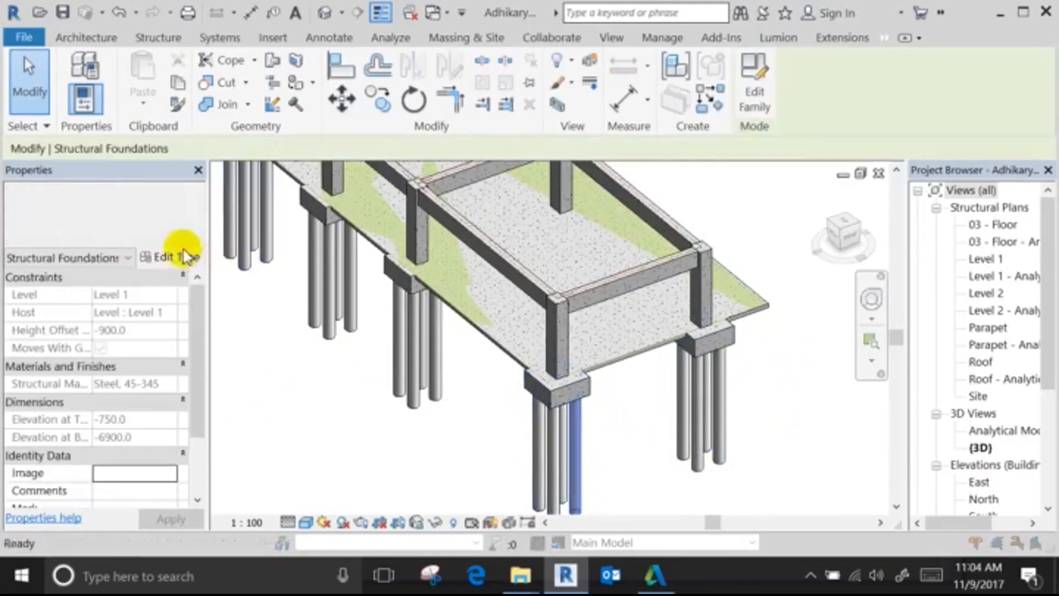
left_click(587, 260)
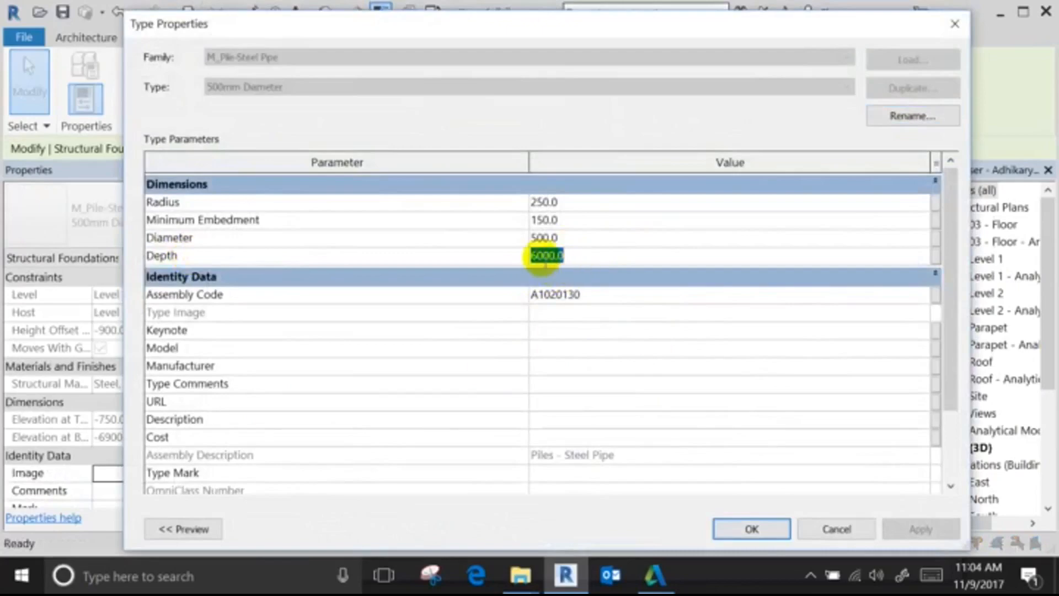
key("Return")
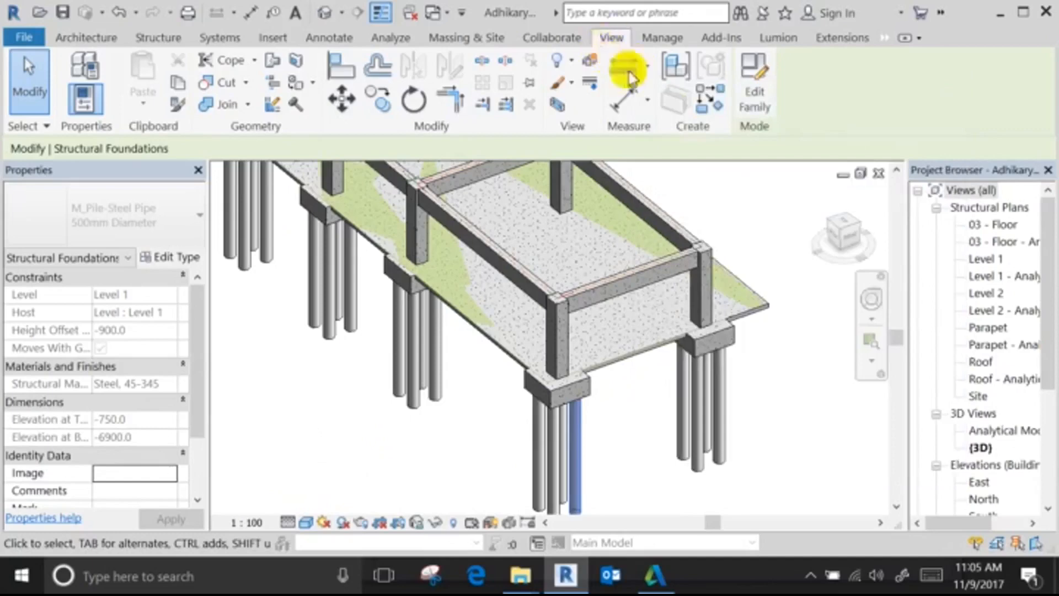
Open the selected steel pipe pile's family for editing and set its Material for Model Behavior to Concrete.
scroll(640, 503, "up", 3)
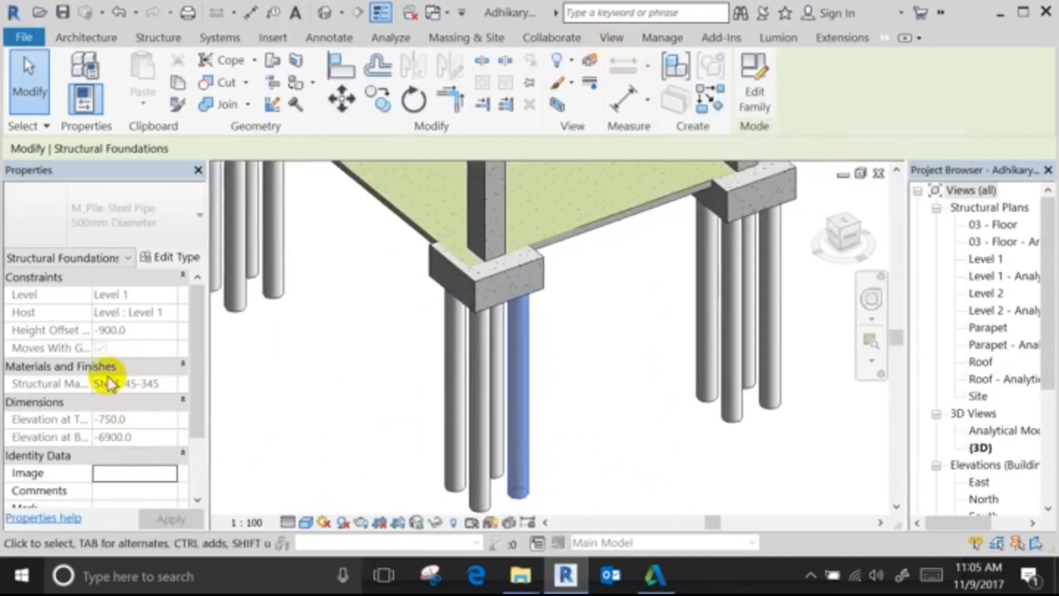
left_click(759, 81)
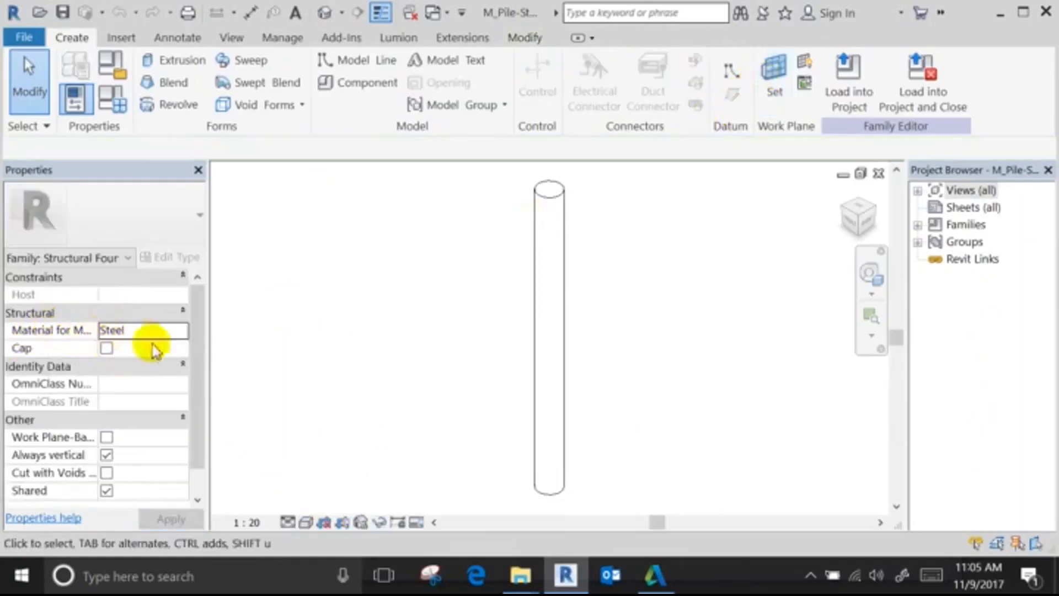
left_click(174, 333)
left_click(180, 329)
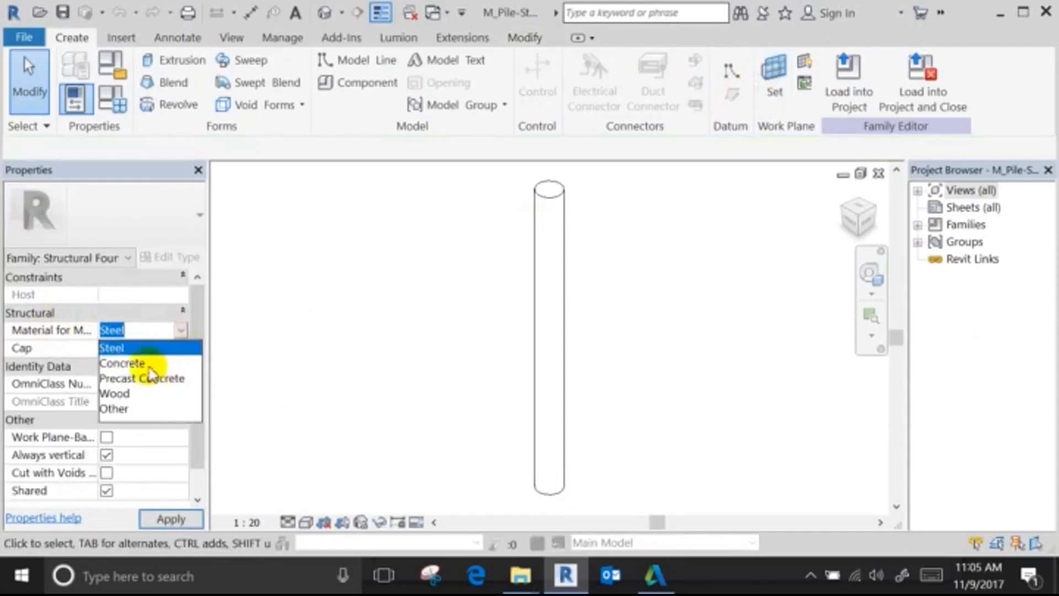
left_click(140, 362)
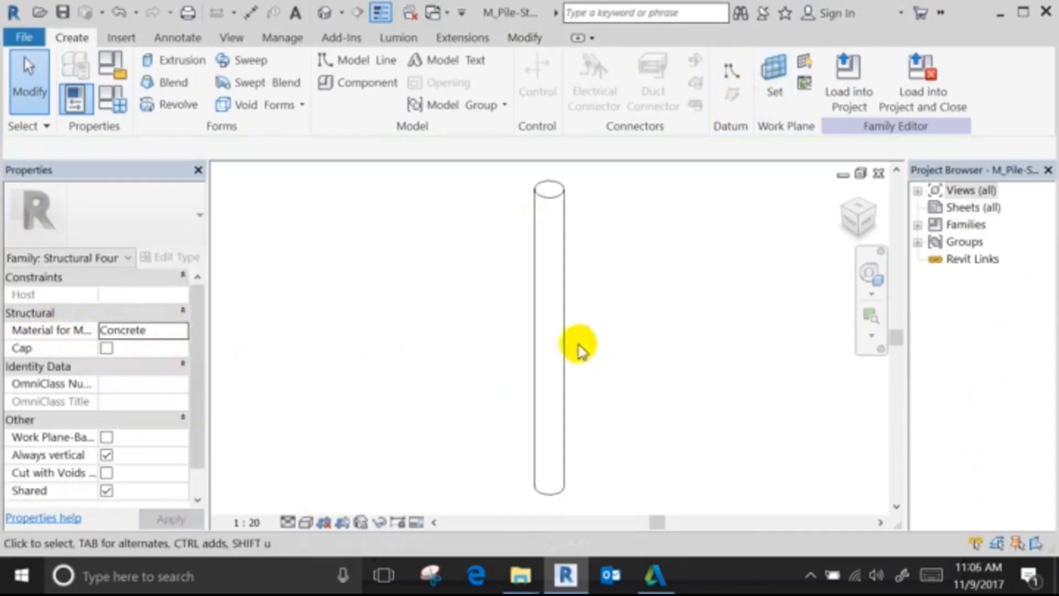
Select the pile extrusion to check its material, and close the pile family without saving.
left_click(565, 347)
left_click(584, 276)
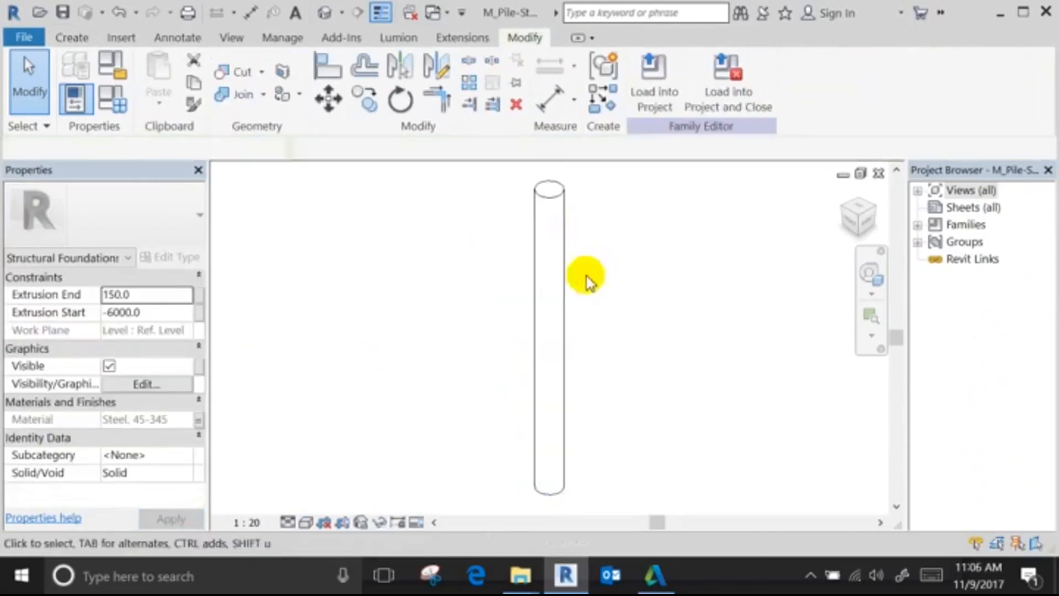
left_click(564, 285)
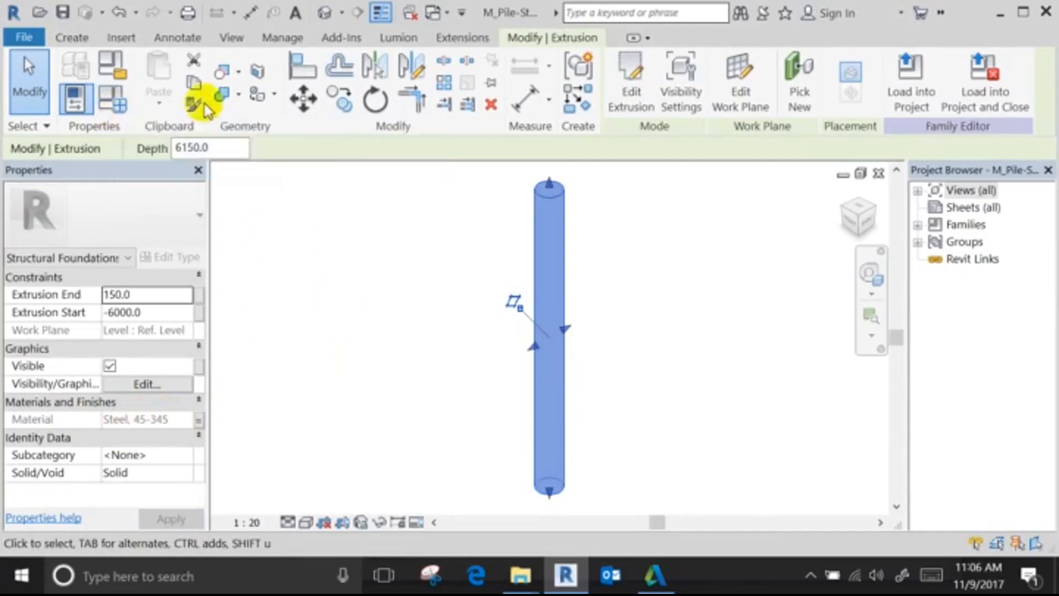
left_click(320, 271)
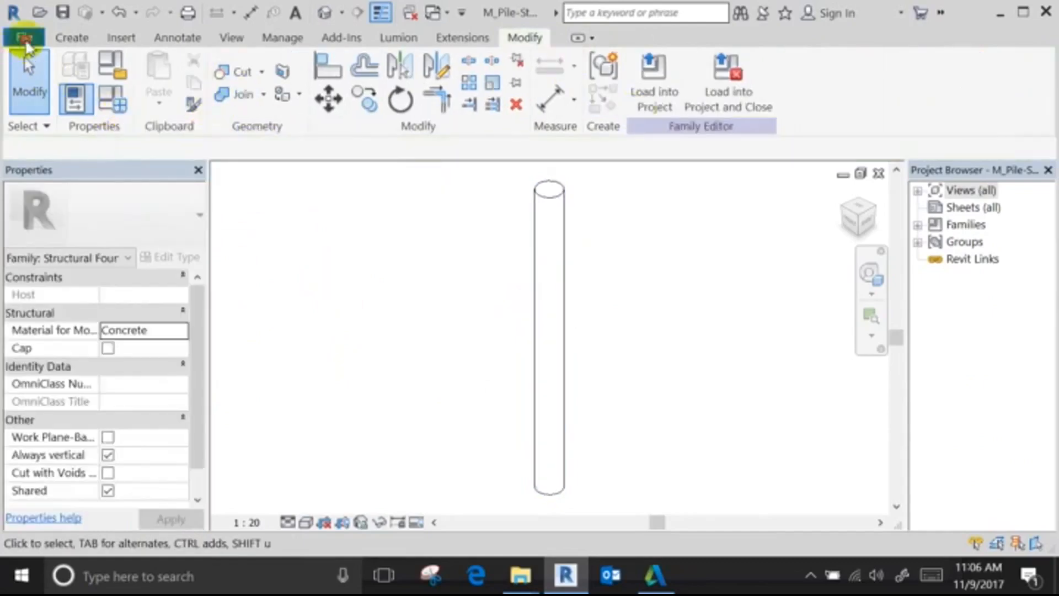
left_click(25, 39)
left_click(74, 473)
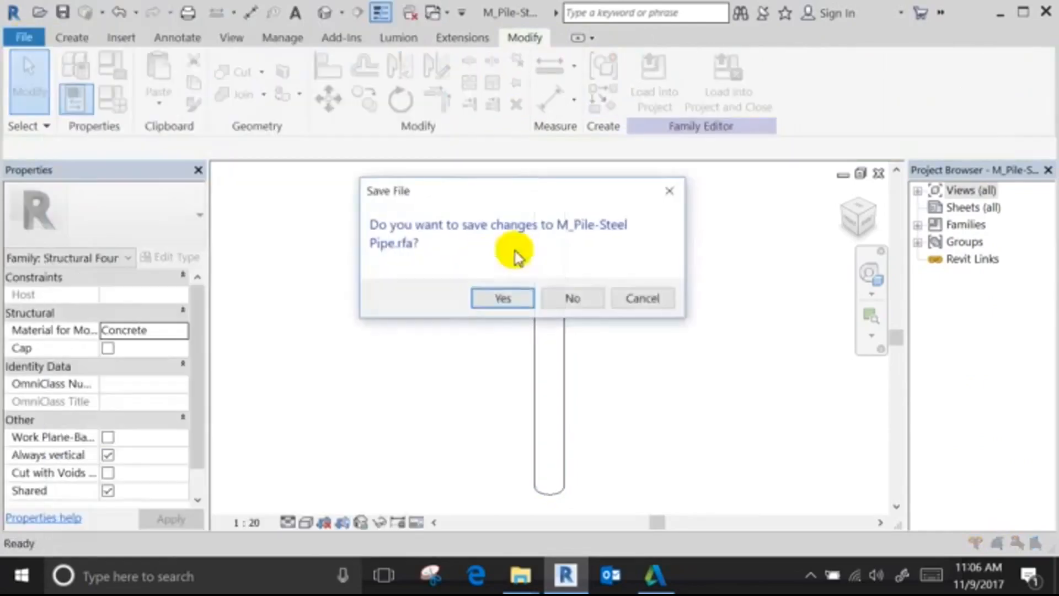
left_click(574, 297)
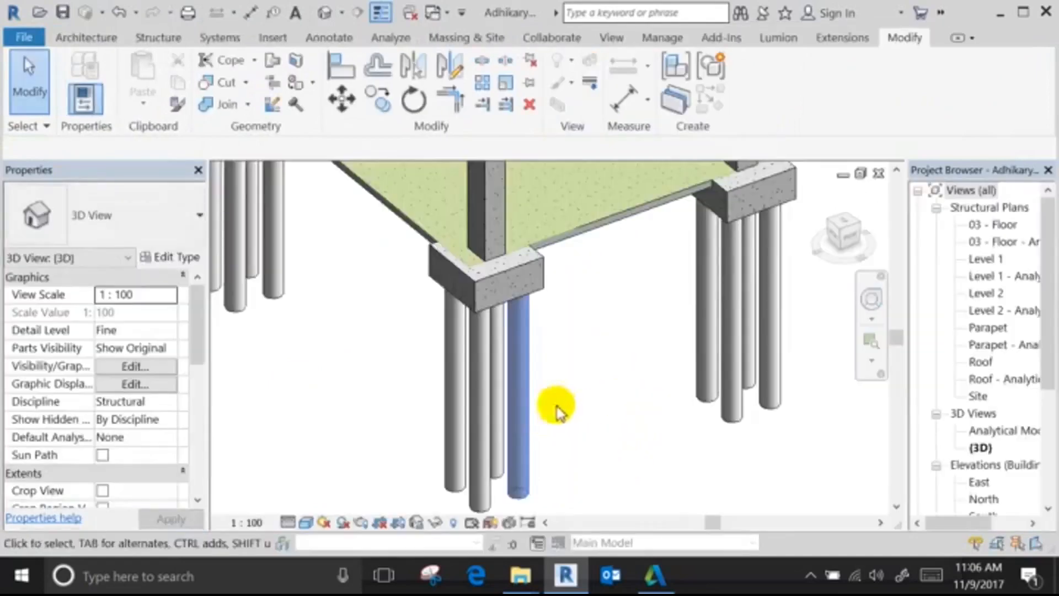
Select a single steel pipe pile under the corner cap again, reopen its family and set Material for Model Behavior to Concrete.
left_click(463, 367)
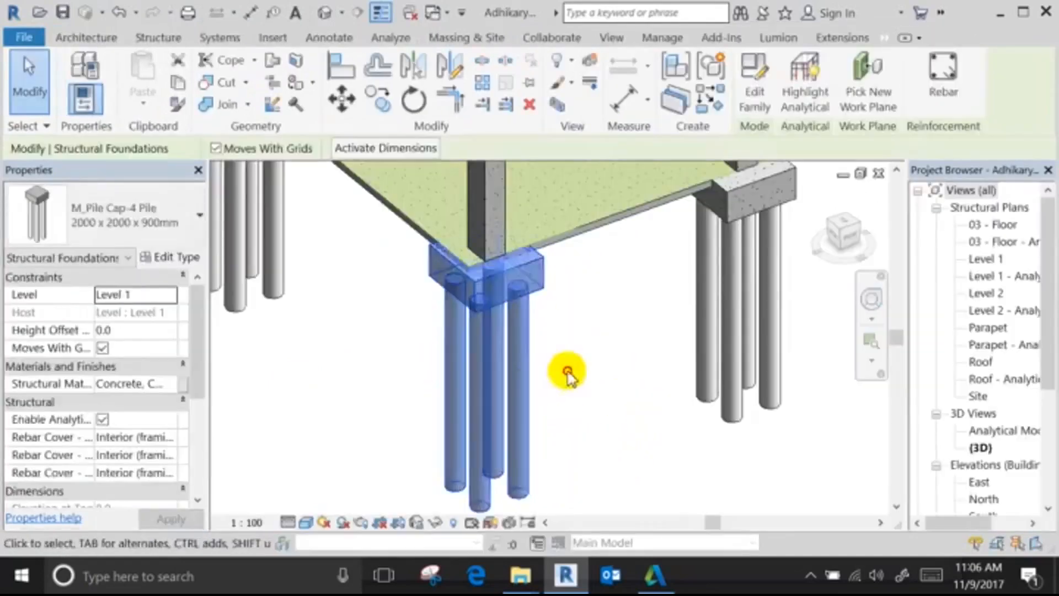
left_click(568, 373)
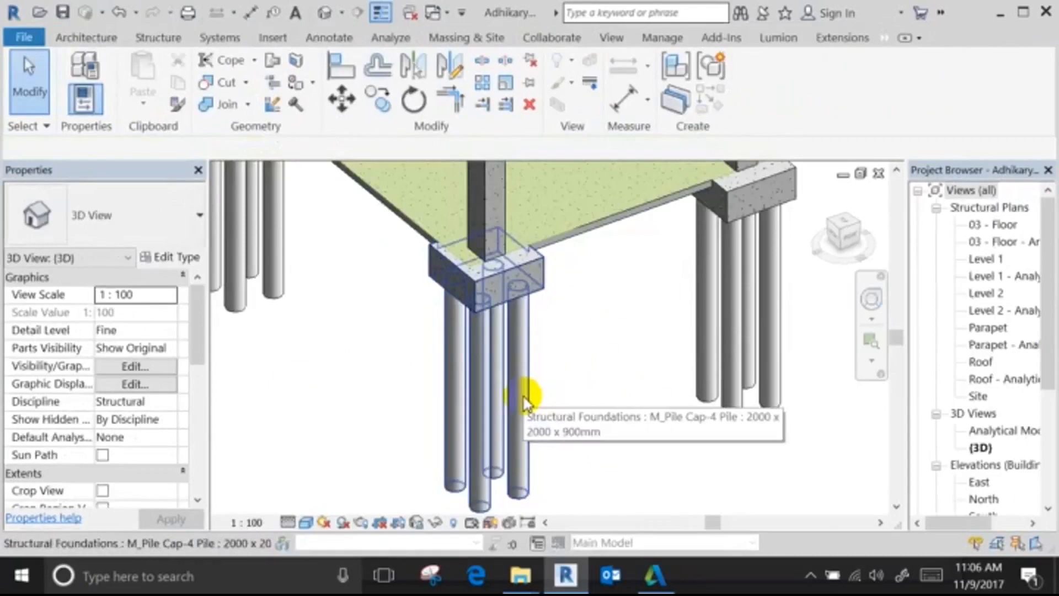
key("Tab")
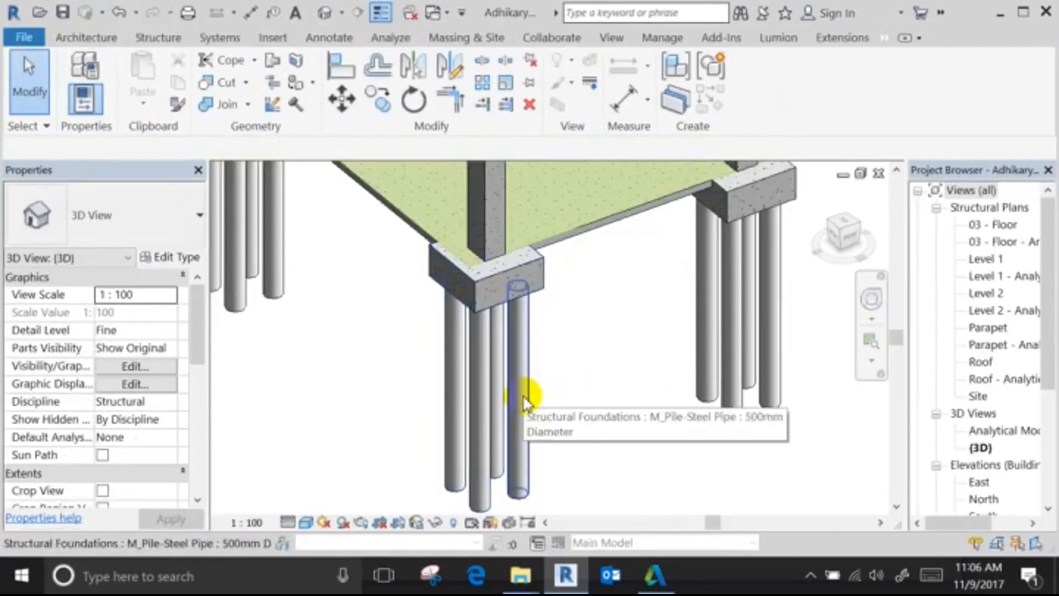
left_click(524, 402)
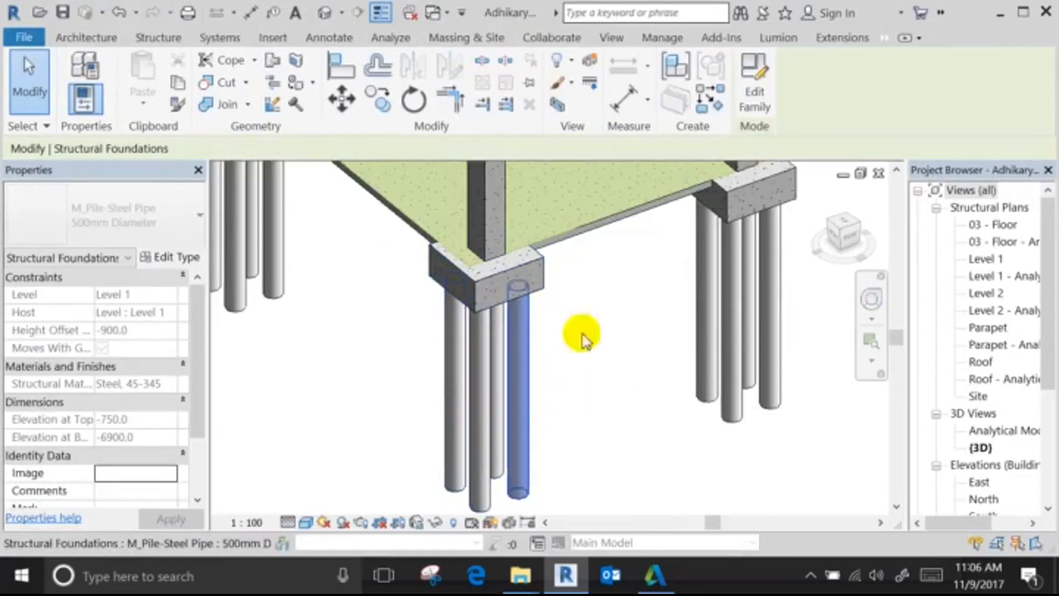
left_click(746, 91)
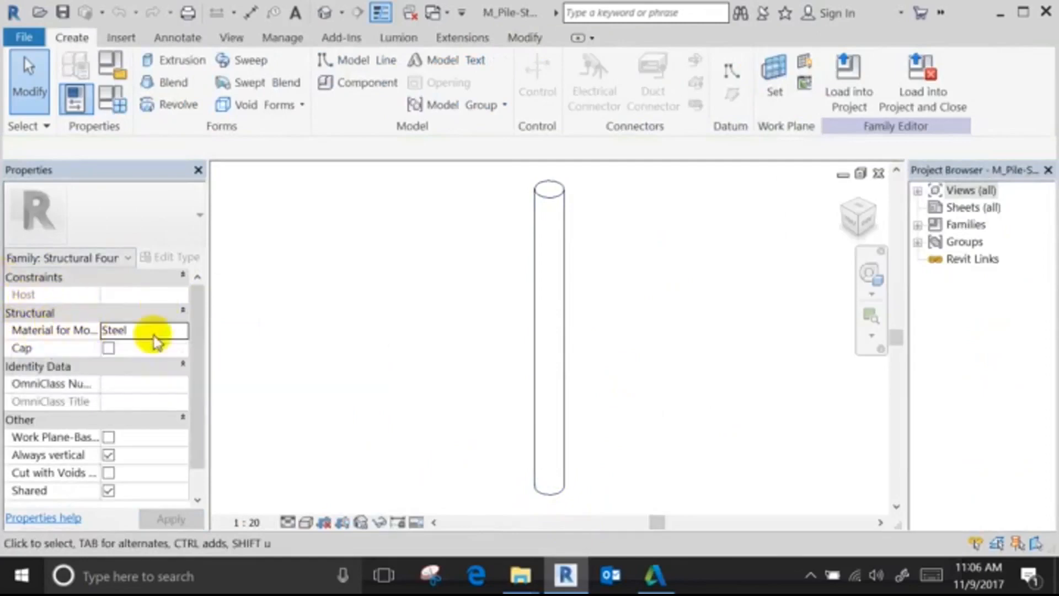
left_click(183, 331)
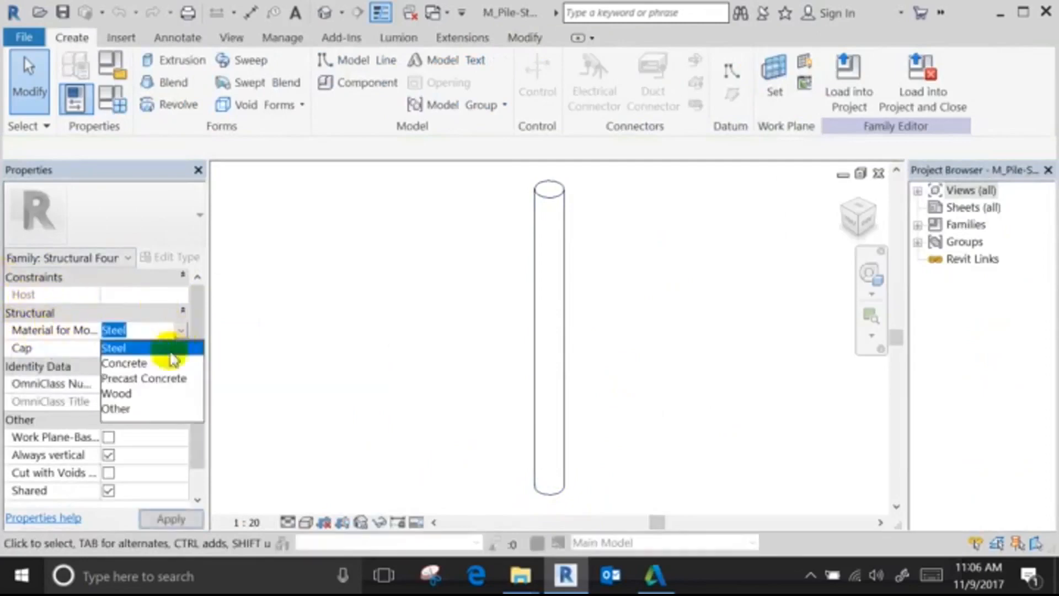
left_click(144, 363)
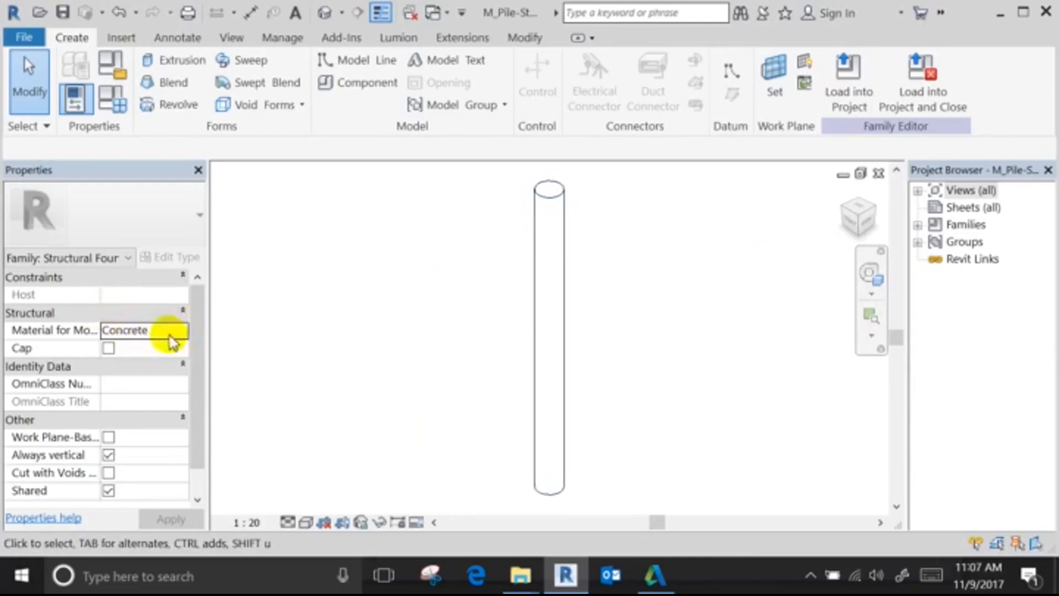
Select the pile extrusion and try to change its material directly in the extrusion's properties.
left_click(549, 197)
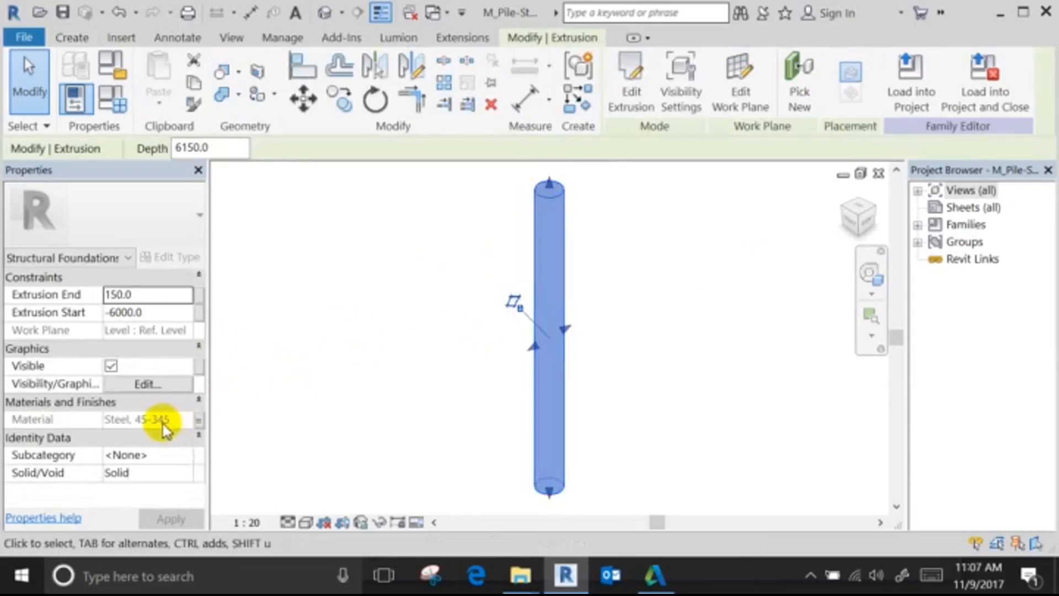
left_click(173, 424)
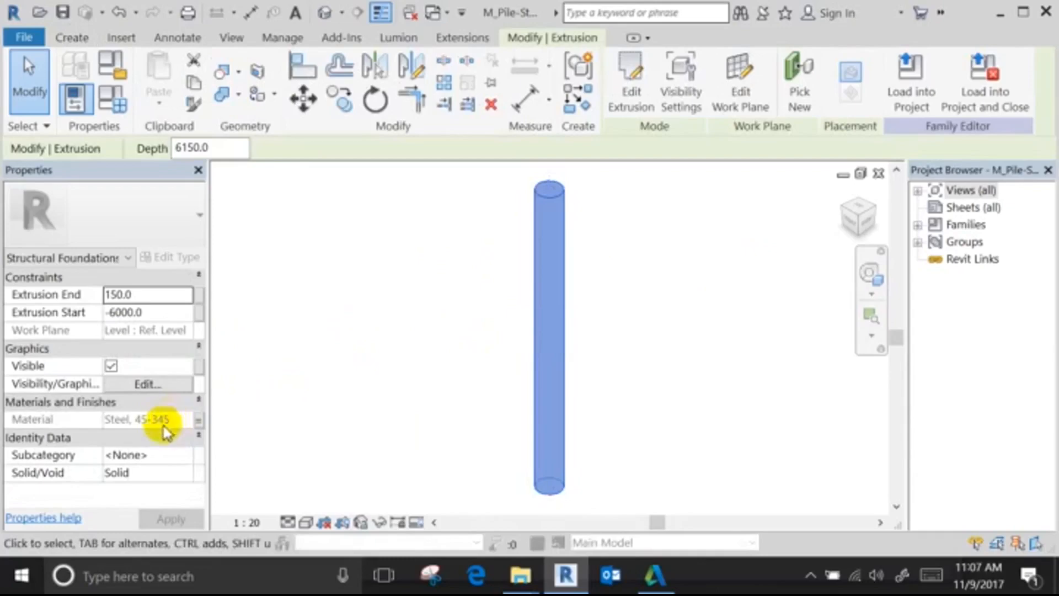
left_click(168, 424)
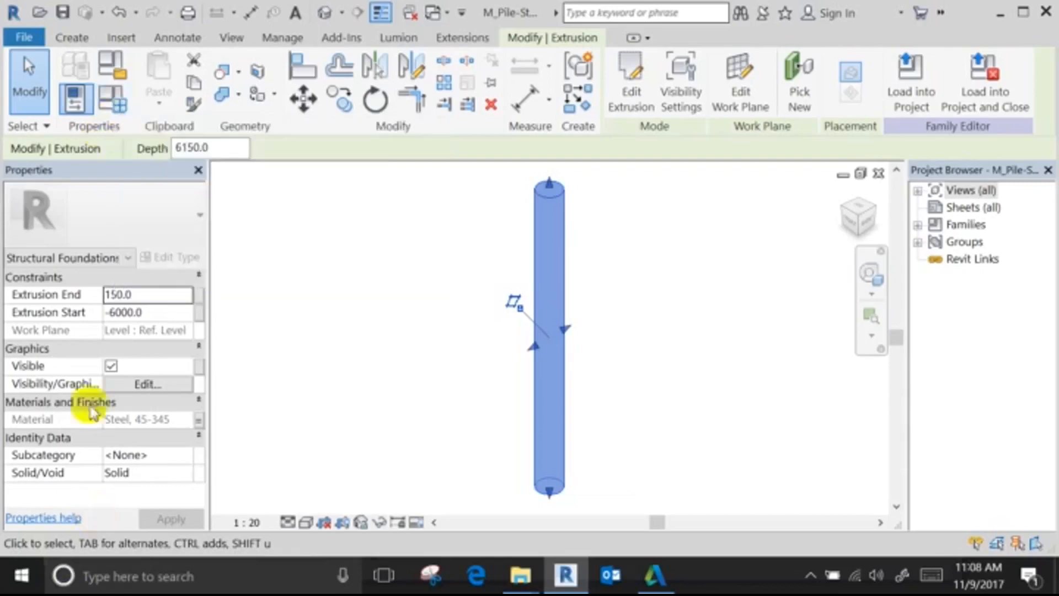
Open the Structural Material parameter of the 500mm Diameter pile type for editing and look through the project materials.
left_click(112, 105)
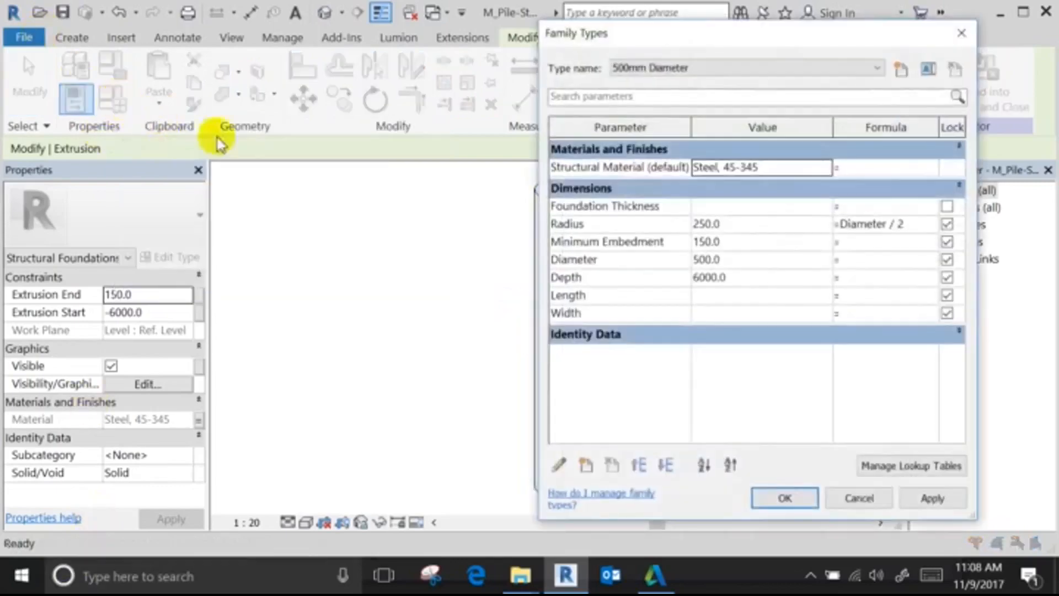
mouse_move(673, 176)
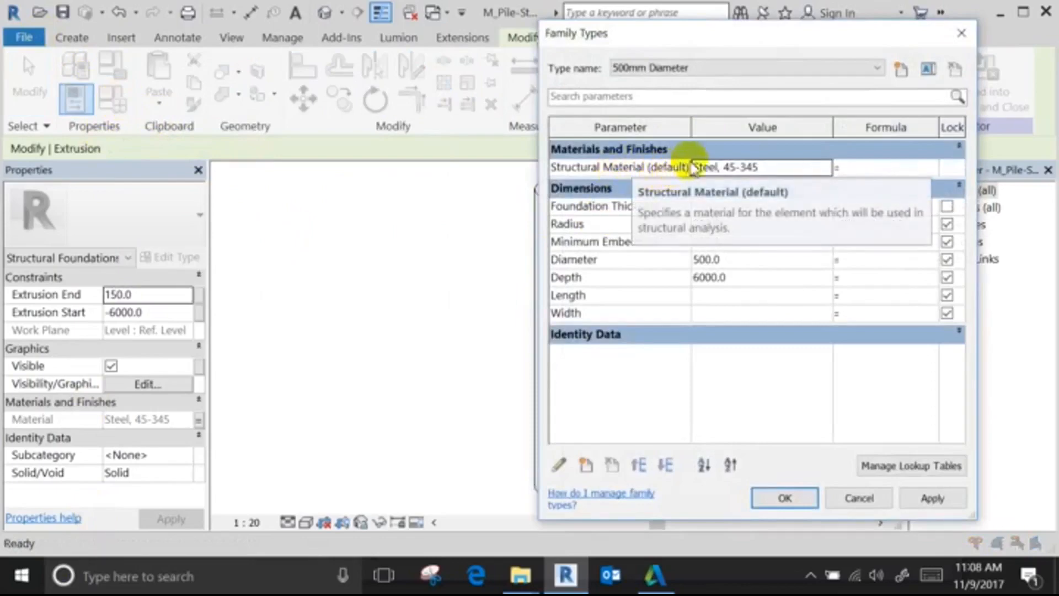
left_click(769, 168)
left_click(824, 167)
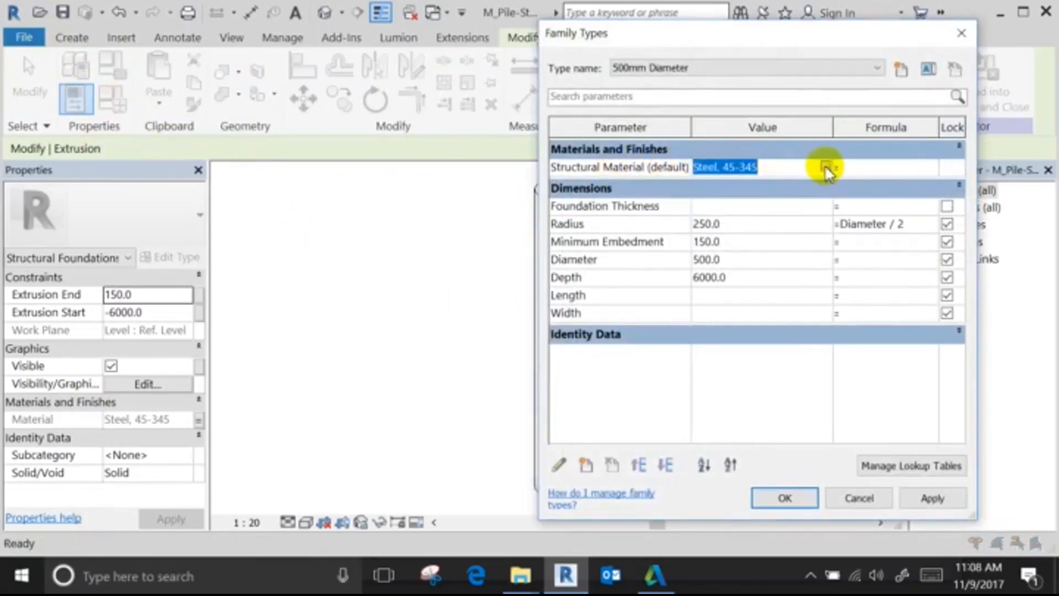
left_click(397, 197)
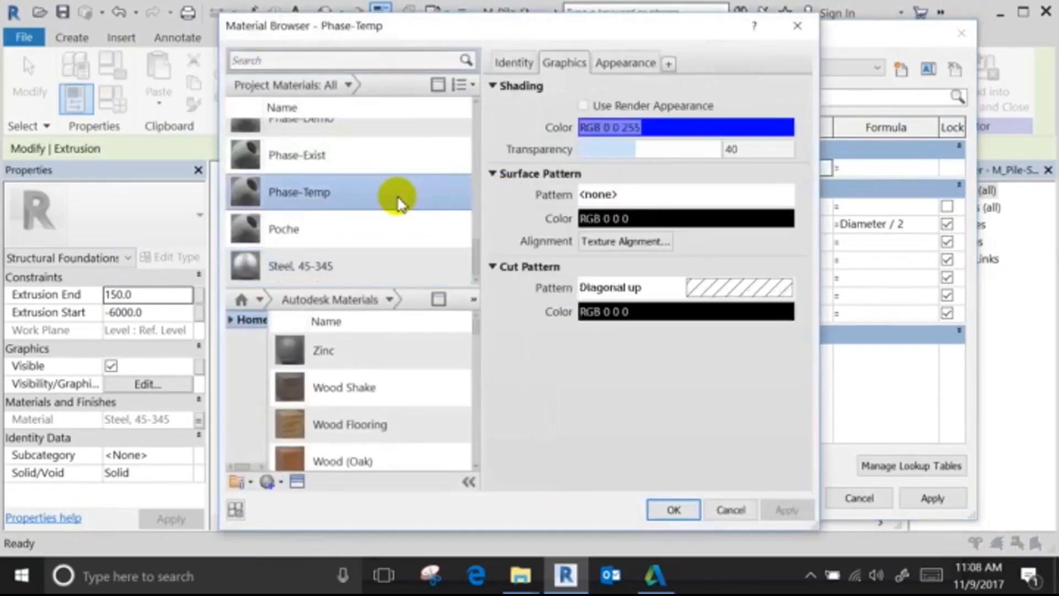
scroll(452, 238, "up", 8)
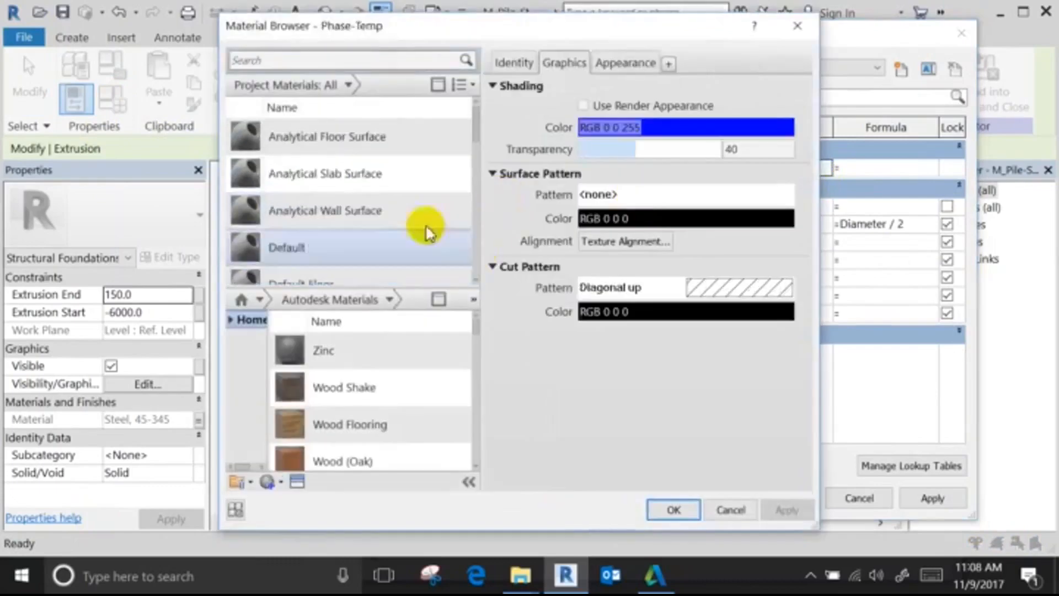
scroll(350, 279, "down", 1)
Examine the concrete materials in the Autodesk Materials library and compare their appearance previews.
scroll(339, 388, "down", 5)
left_click(337, 383)
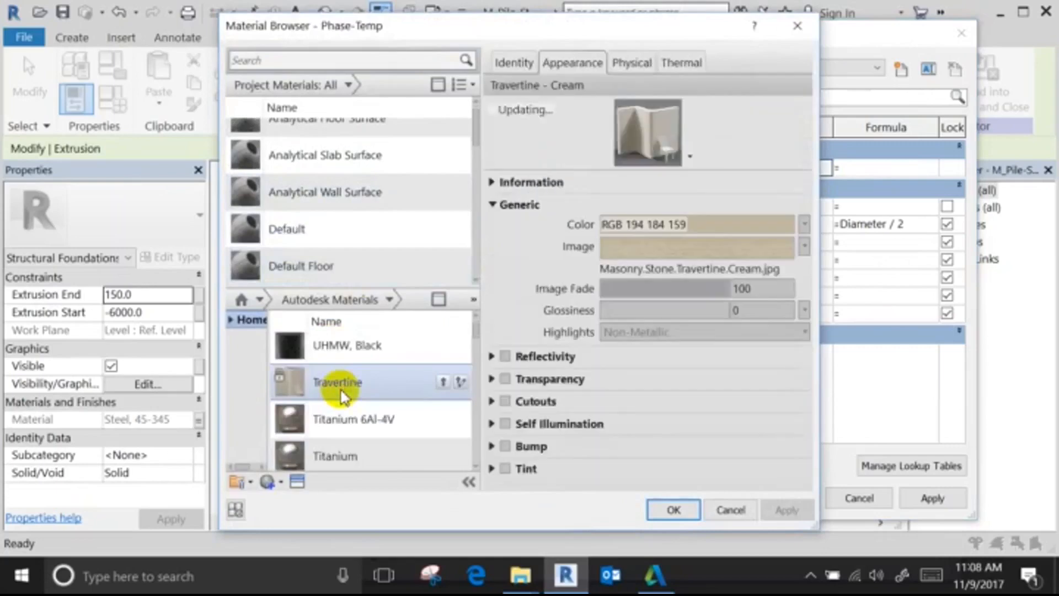
scroll(339, 392, "up", 10)
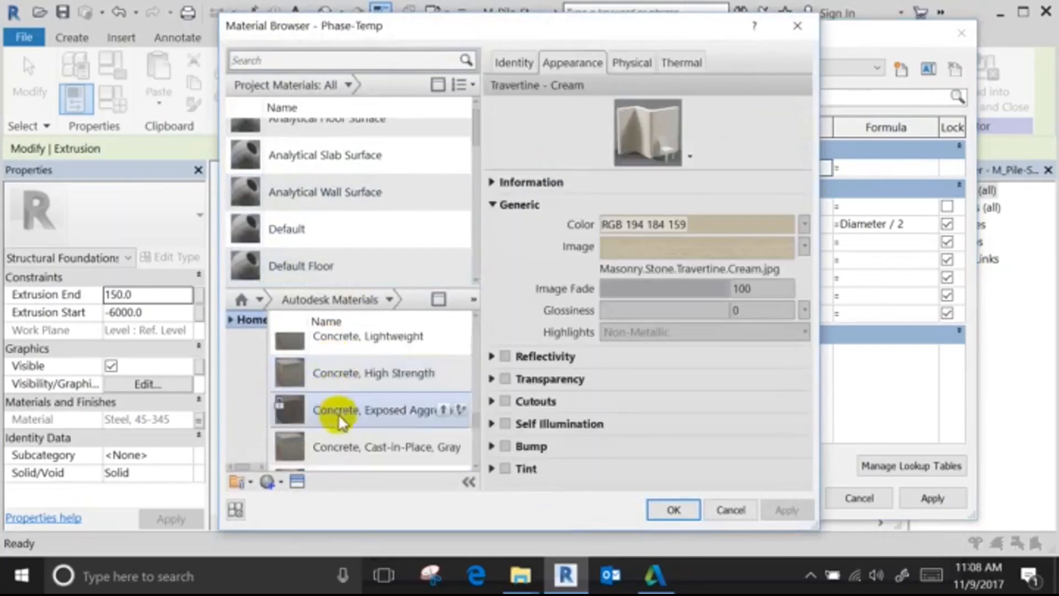
scroll(338, 412, "down", 1)
left_click(342, 422)
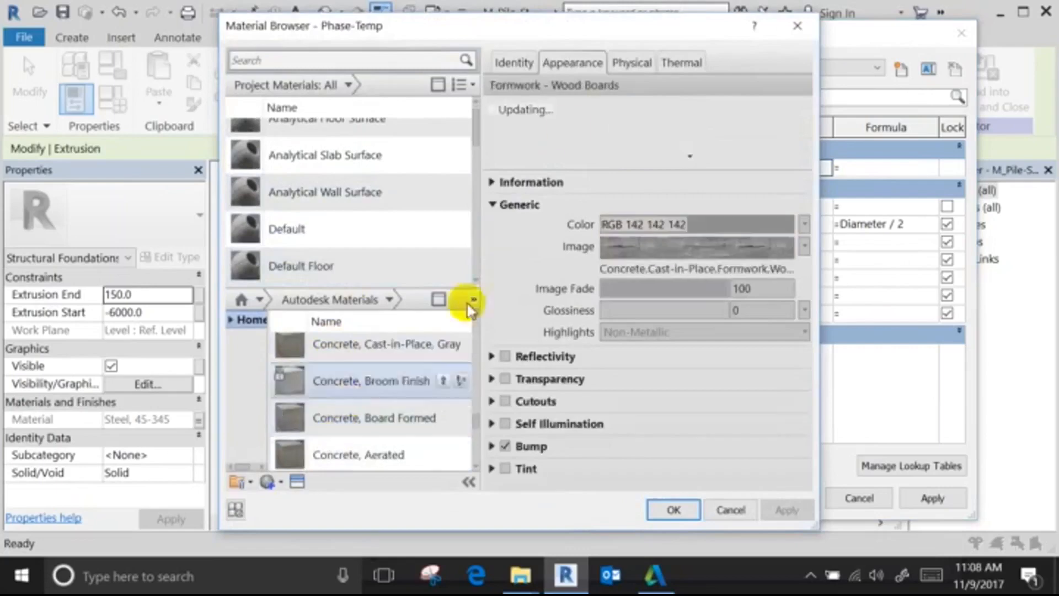
left_click_drag(612, 26, 562, 28)
scroll(342, 410, "down", 1)
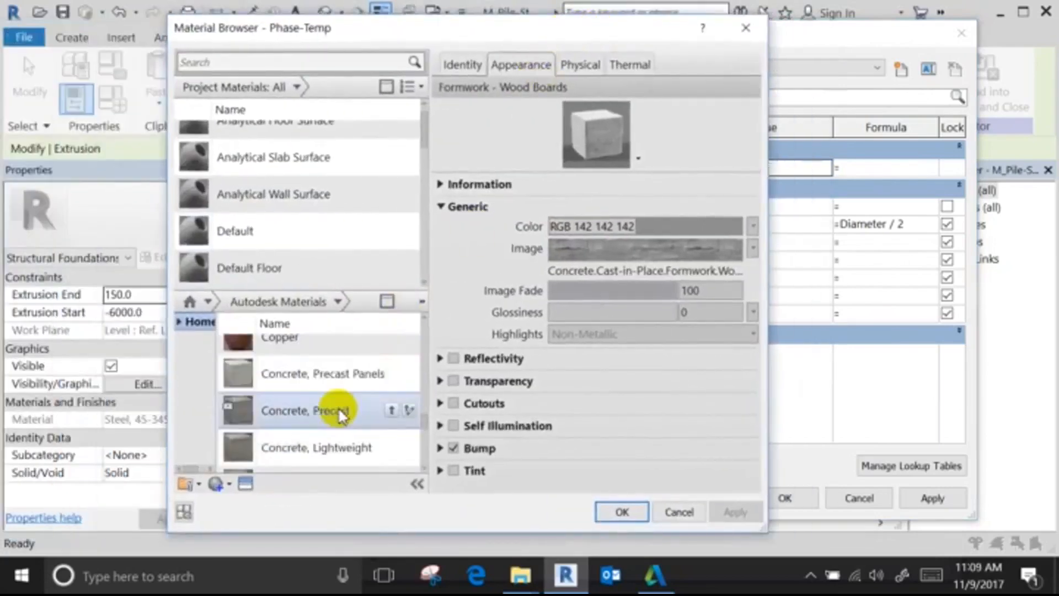
scroll(340, 412, "down", 3)
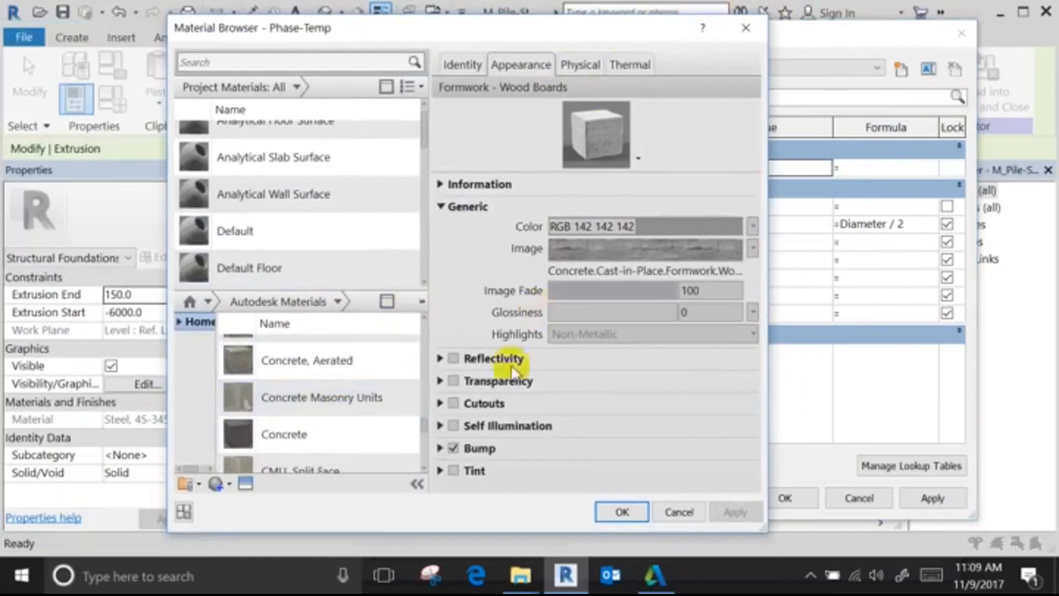
left_click(304, 448)
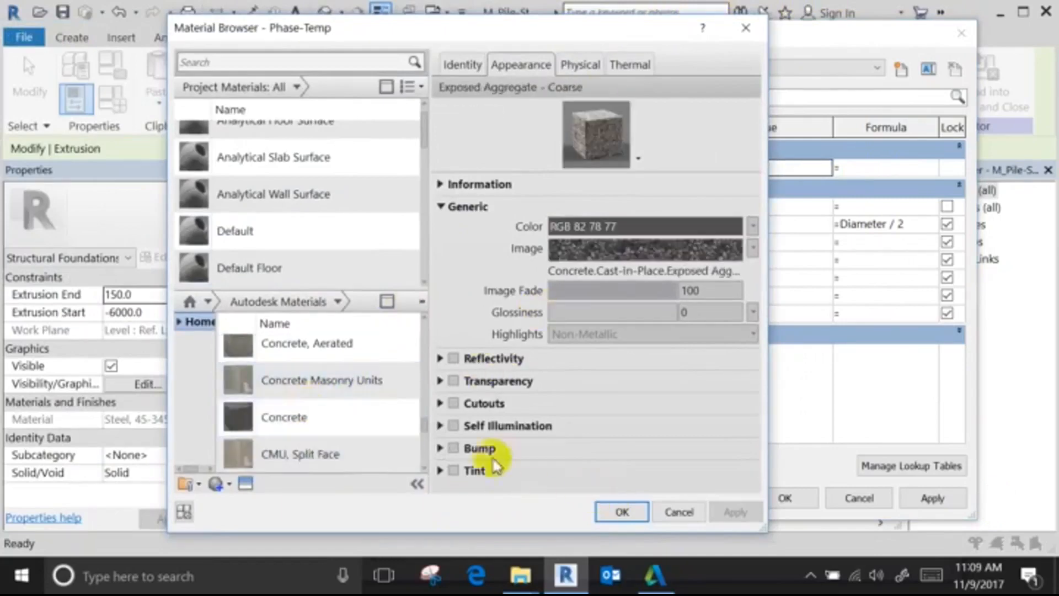
scroll(303, 411, "down", 1)
scroll(276, 353, "up", 1)
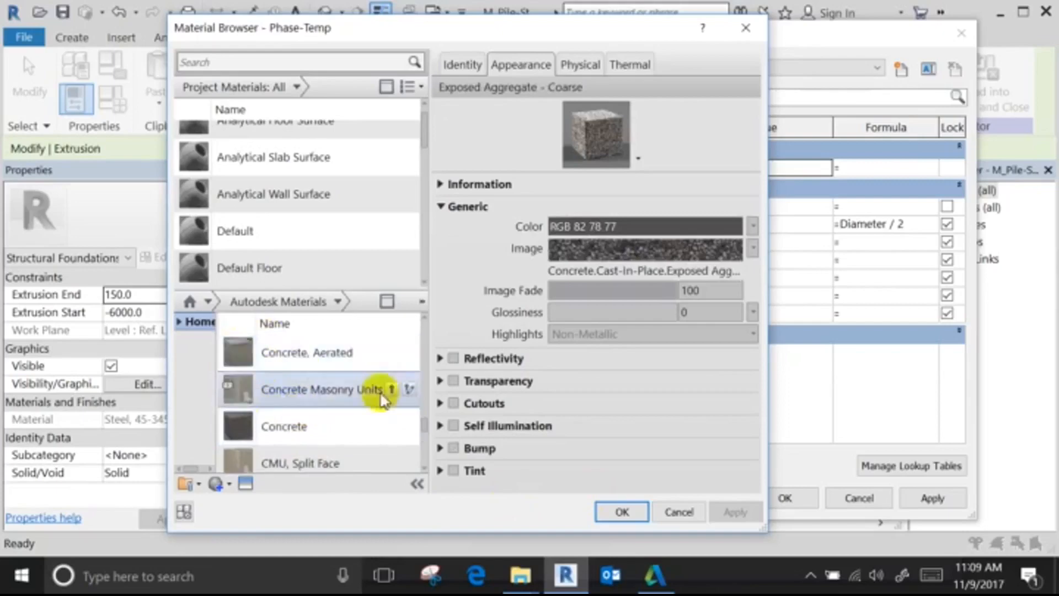
scroll(306, 422, "down", 3)
scroll(314, 418, "up", 3)
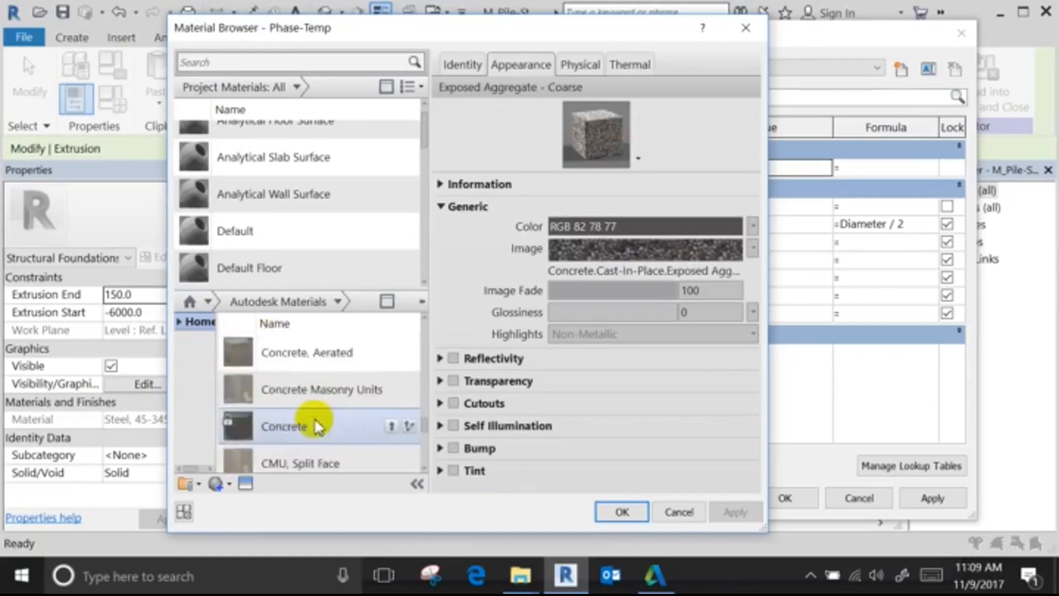
scroll(313, 418, "up", 4)
scroll(303, 407, "up", 1)
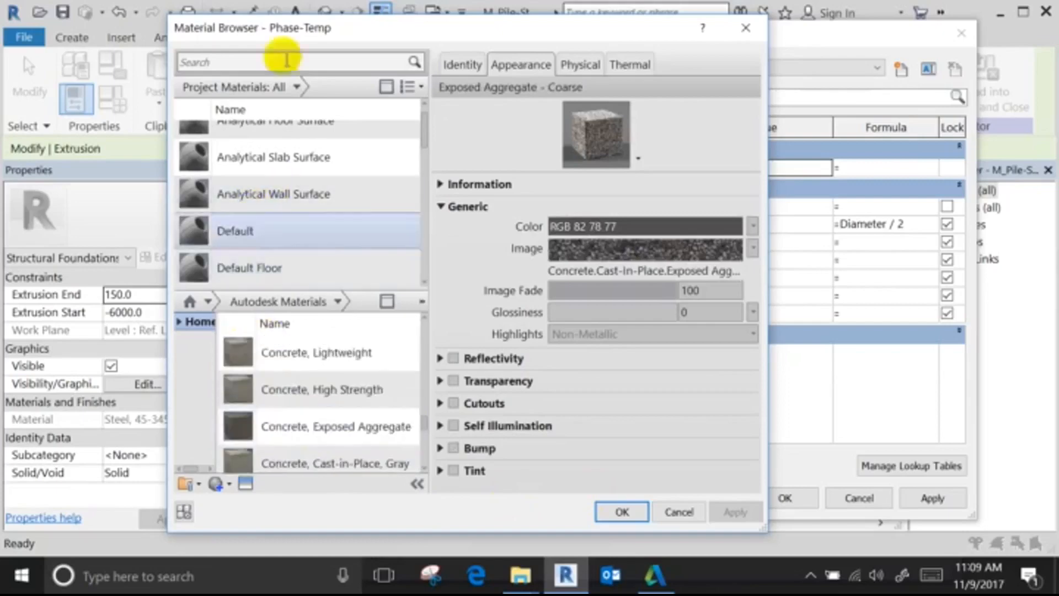
scroll(350, 381, "up", 3)
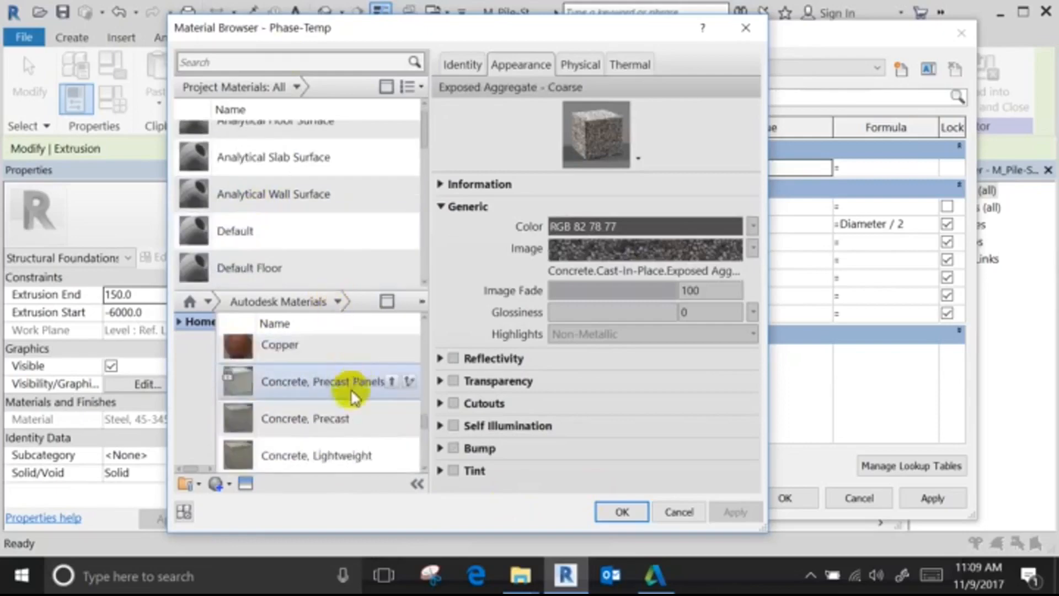
scroll(350, 386, "down", 6)
scroll(351, 393, "up", 3)
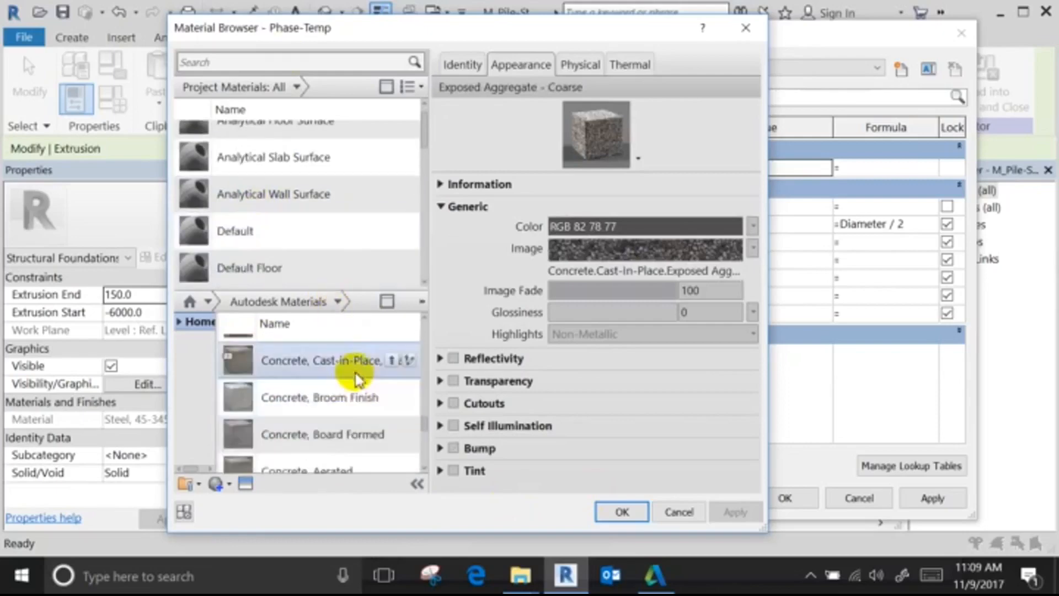
Add Concrete, Cast-in-Place, Gray from the library to the family's materials, replacing the existing appearance of the same name.
left_click(389, 360)
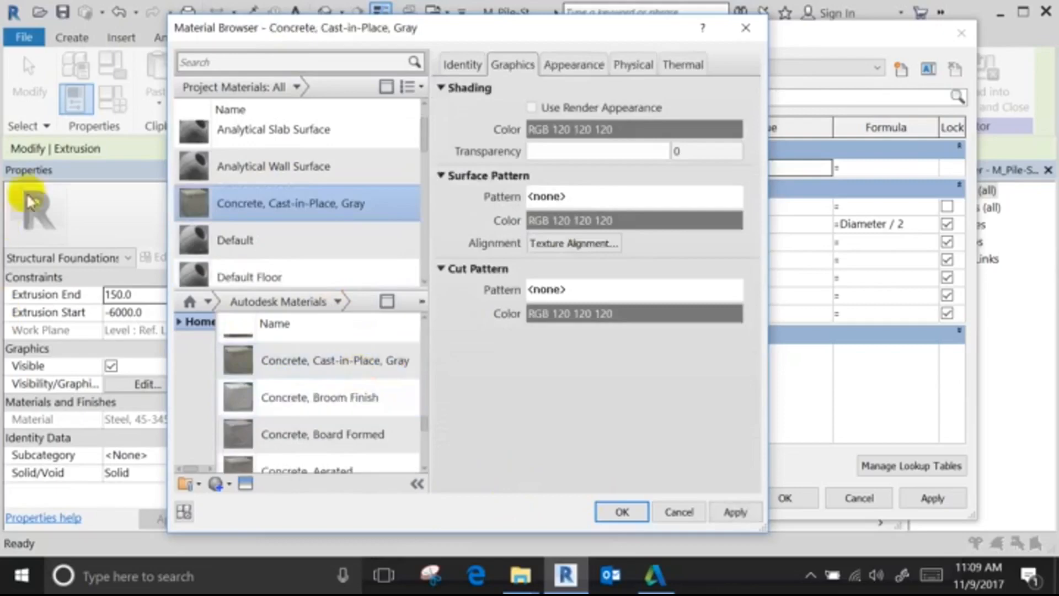
scroll(376, 251, "down", 1)
scroll(364, 341, "up", 1)
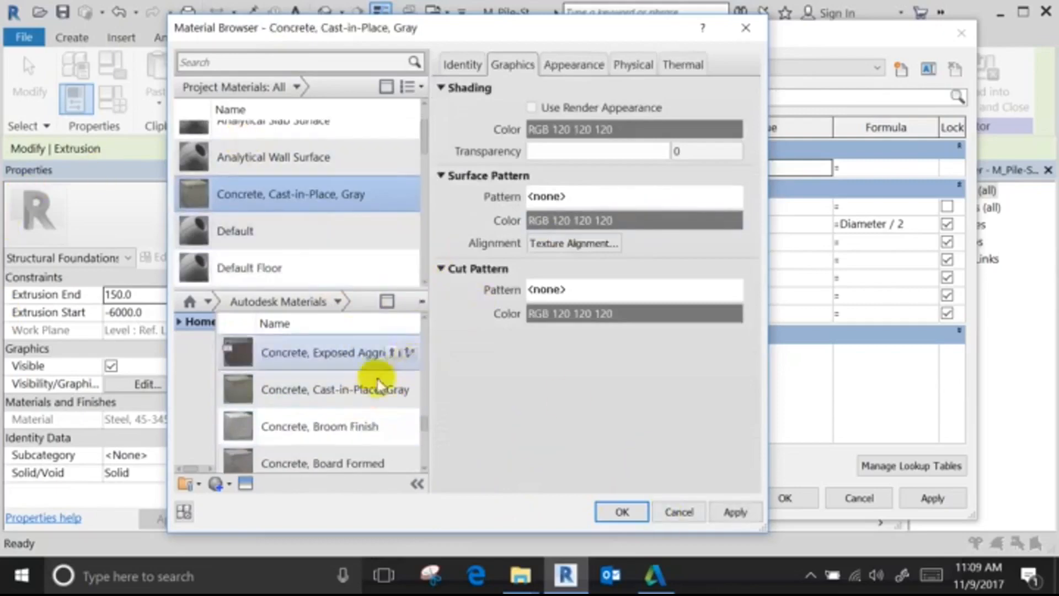
left_click(364, 392)
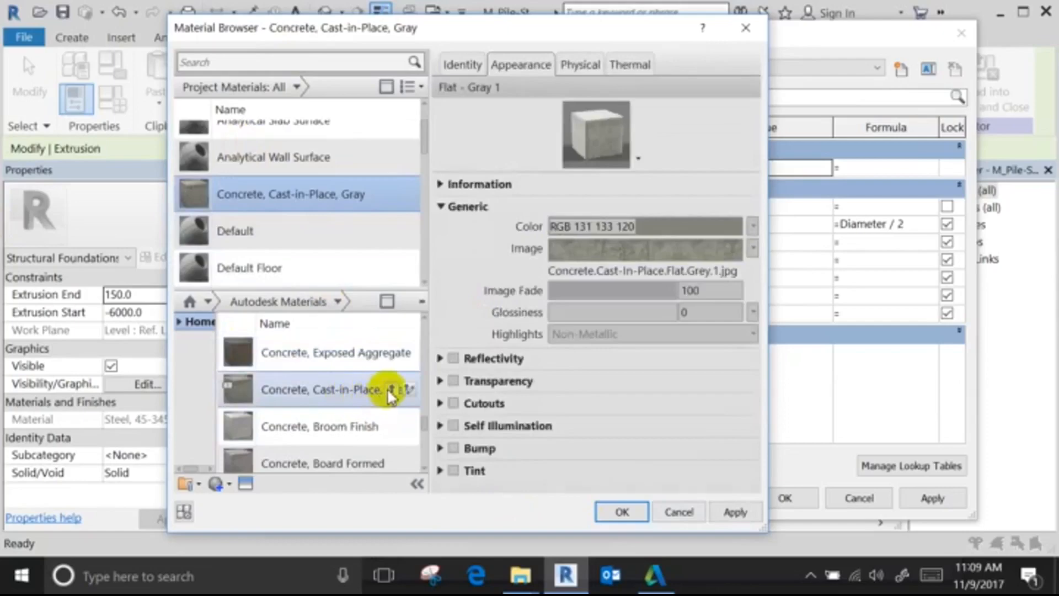
left_click(391, 390)
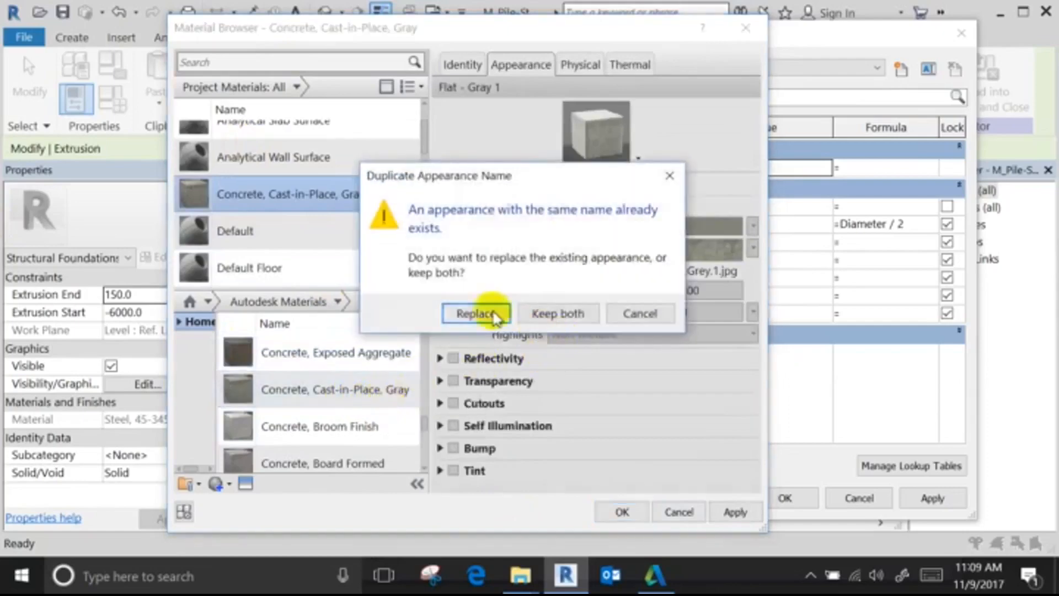
left_click(493, 314)
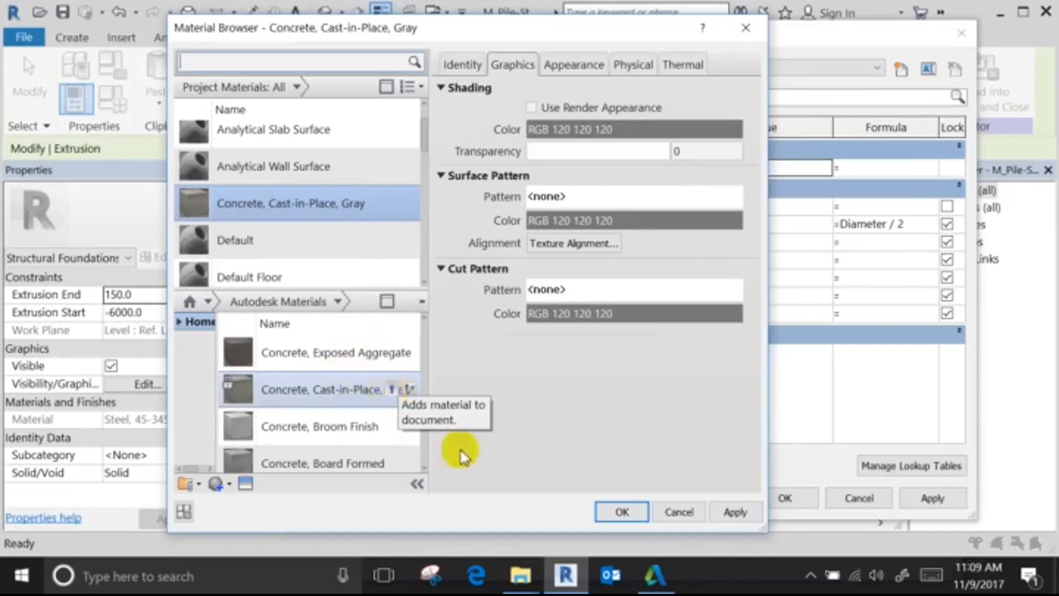
Apply Concrete, Cast-in-Place, Gray as the pile's Structural Material and load the family into the project, overwriting the existing version and its parameter values.
left_click(620, 511)
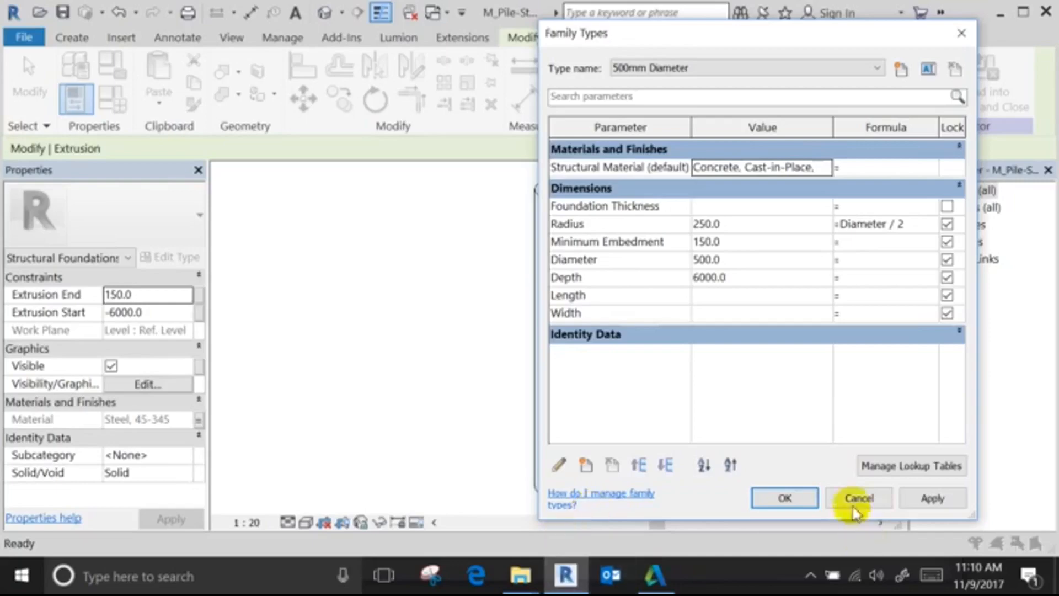
left_click(761, 499)
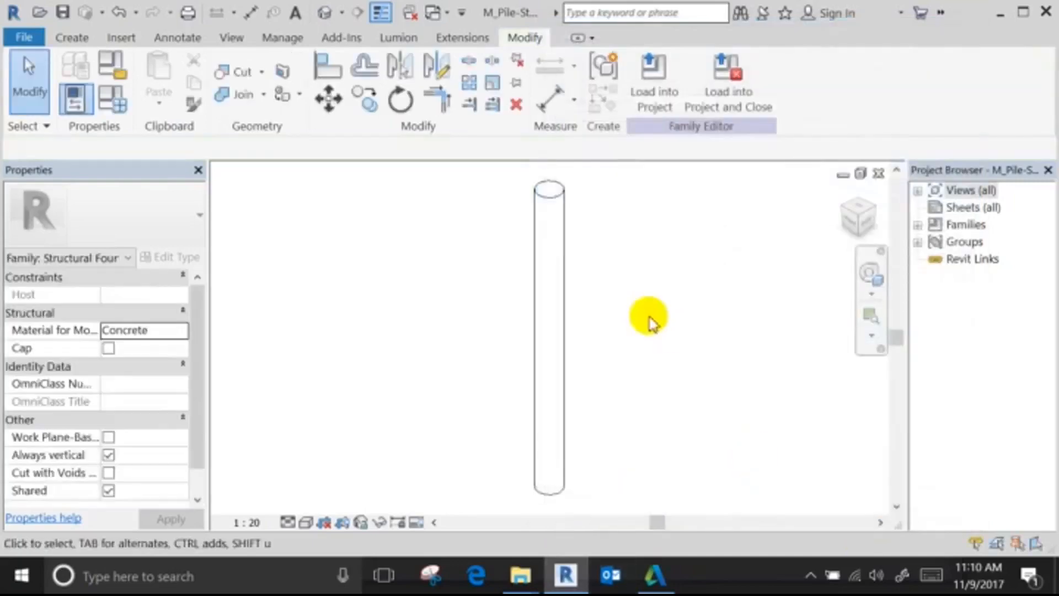
left_click(647, 105)
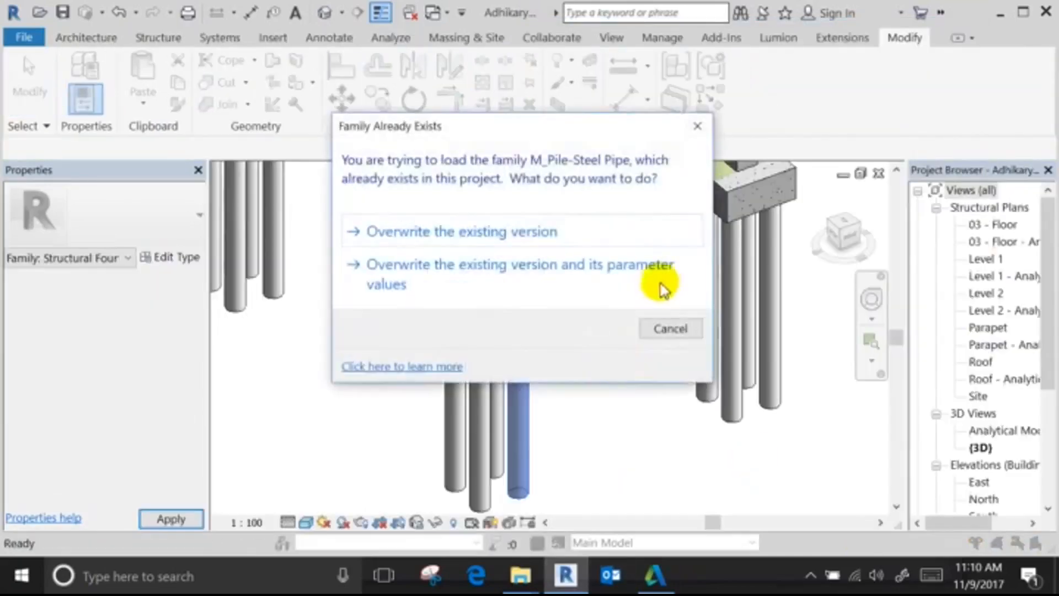
left_click(659, 281)
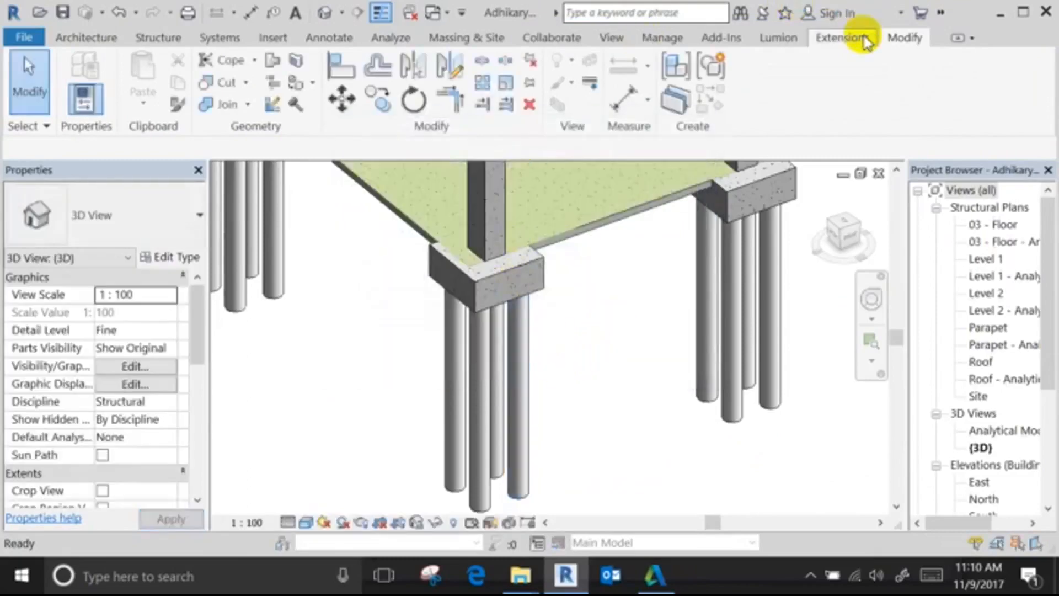
Try to start the Piles reinforcement extension without any pile selected.
left_click(842, 38)
left_click(267, 101)
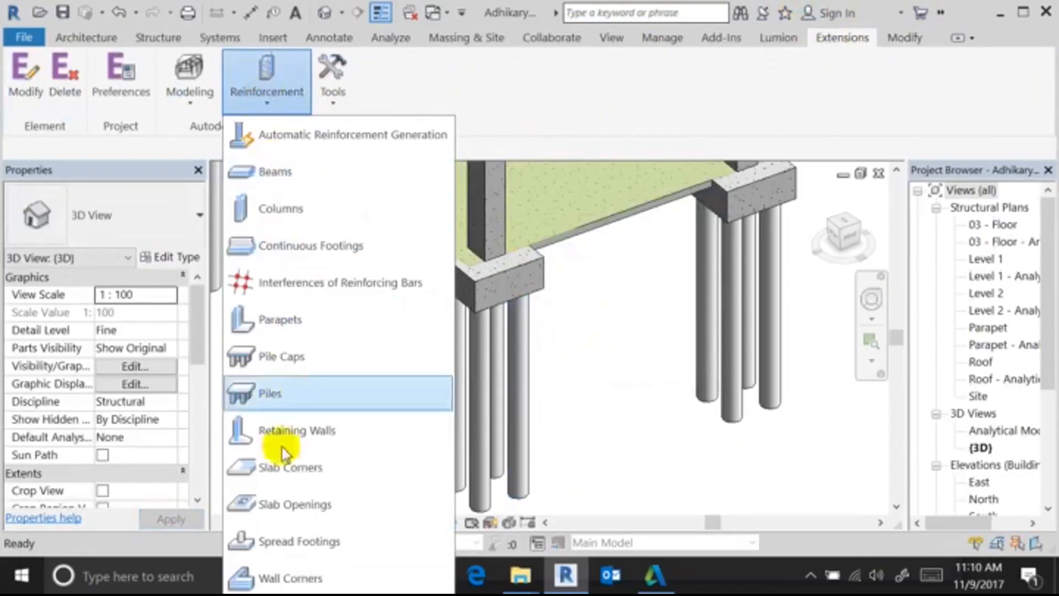
left_click(287, 407)
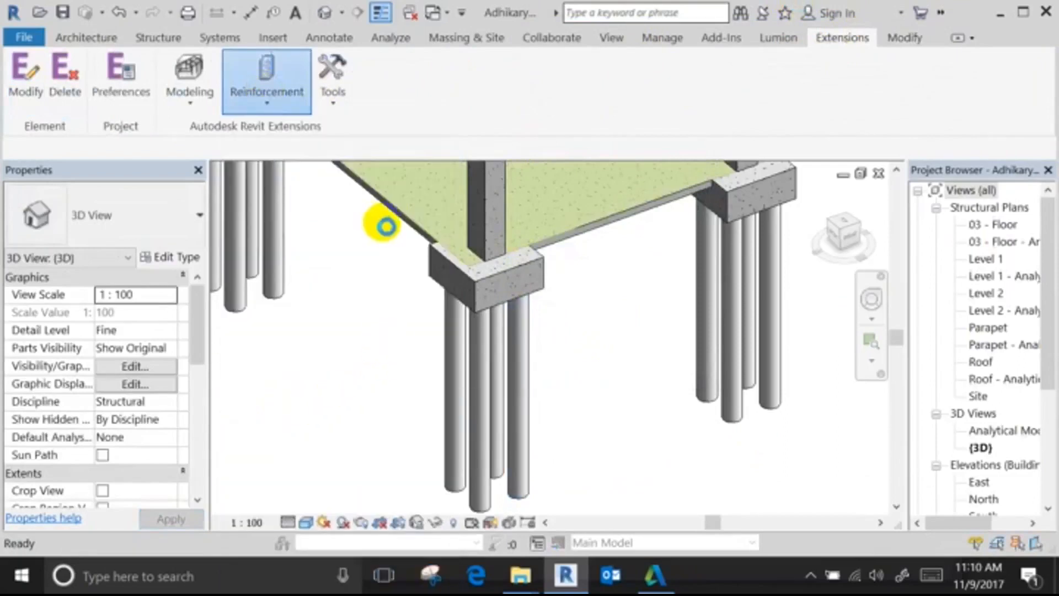
left_click(540, 330)
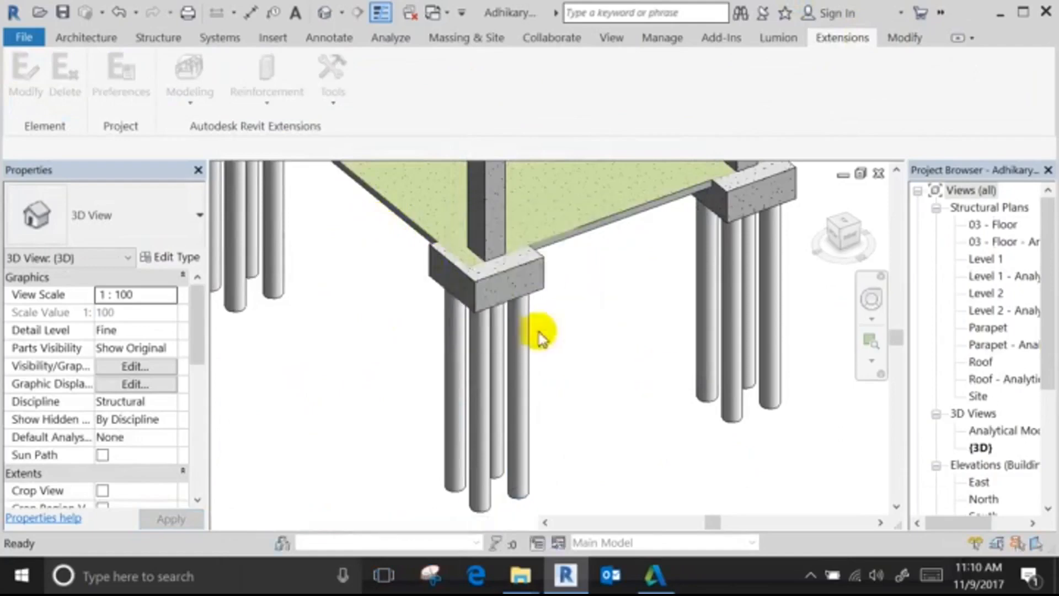
Try to start the Piles reinforcement extension on the whole four-pile cap foundation at the corner.
left_click(508, 331)
left_click(842, 37)
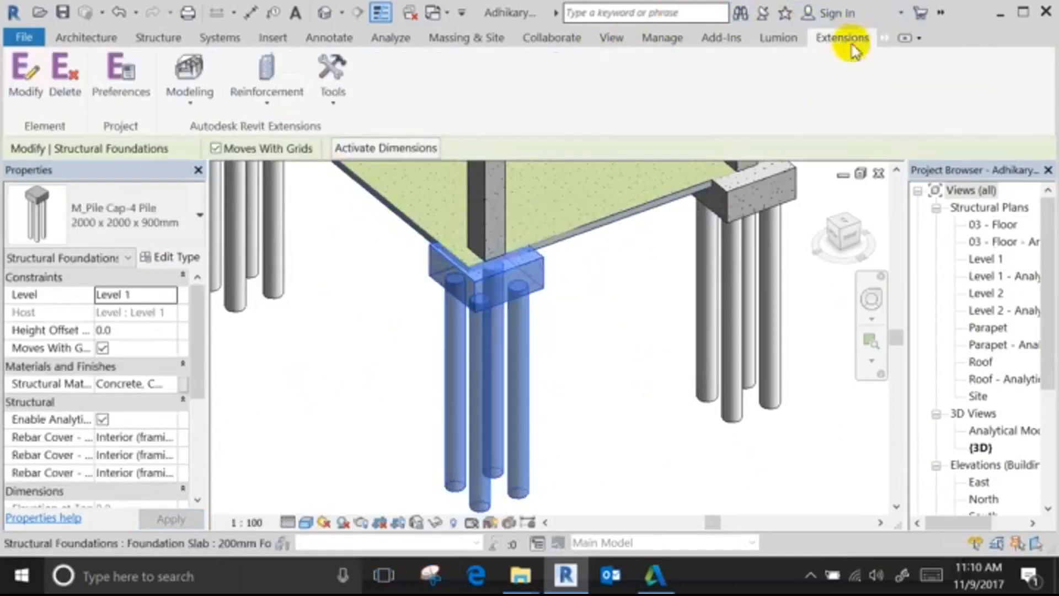
left_click(267, 80)
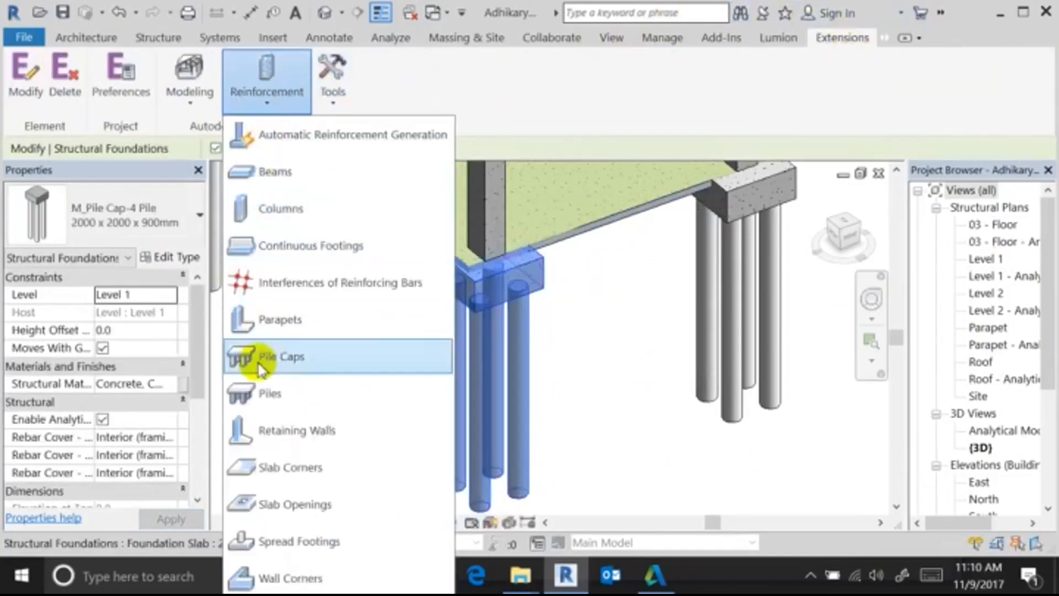
left_click(262, 392)
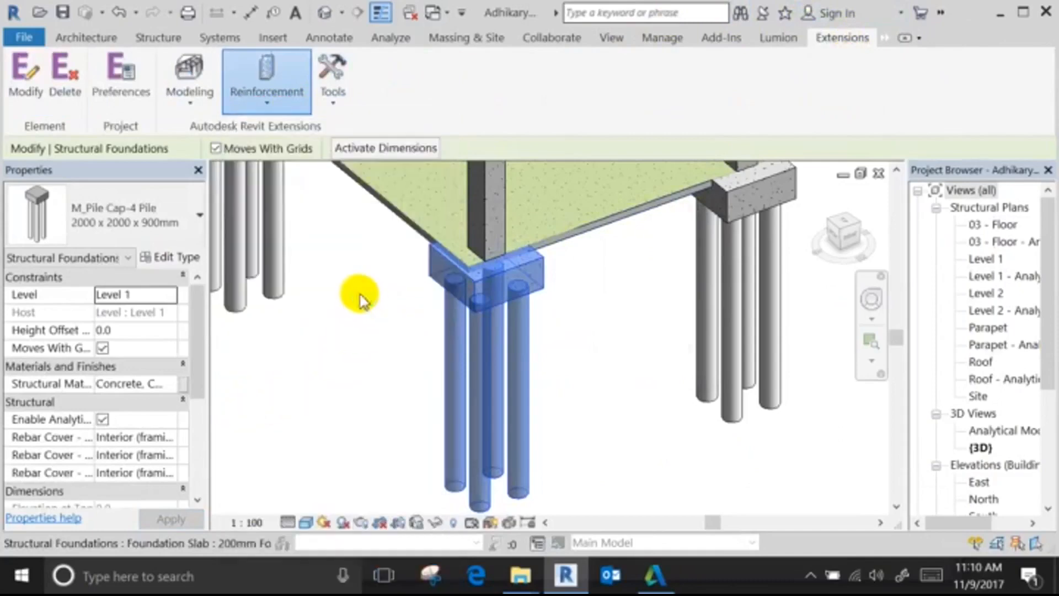
left_click(626, 329)
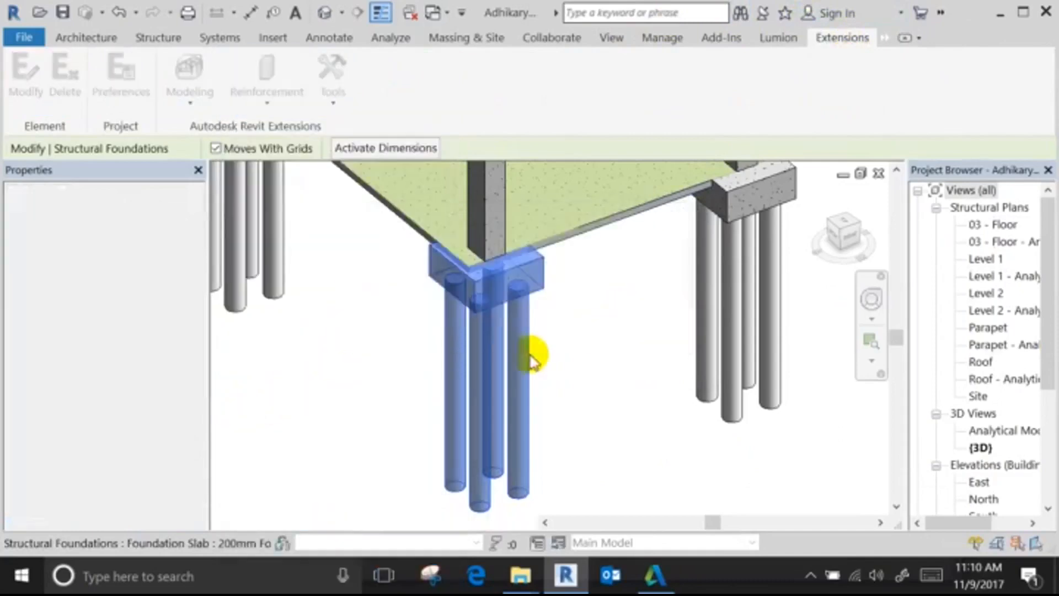
Select a single pile under the corner cap and open the reinforcement definition for piles.
left_click(524, 367)
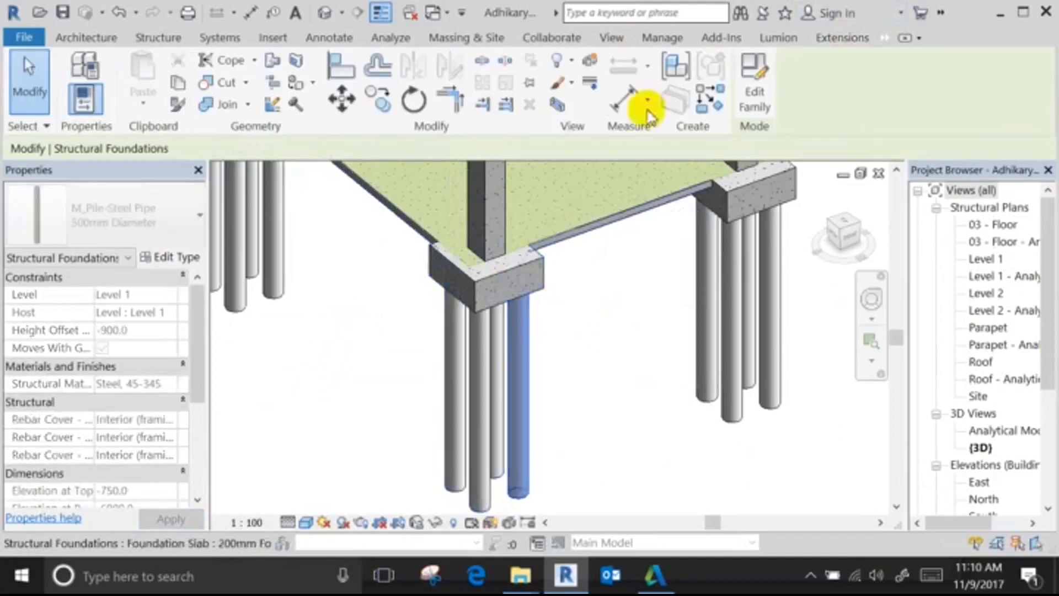
left_click(830, 39)
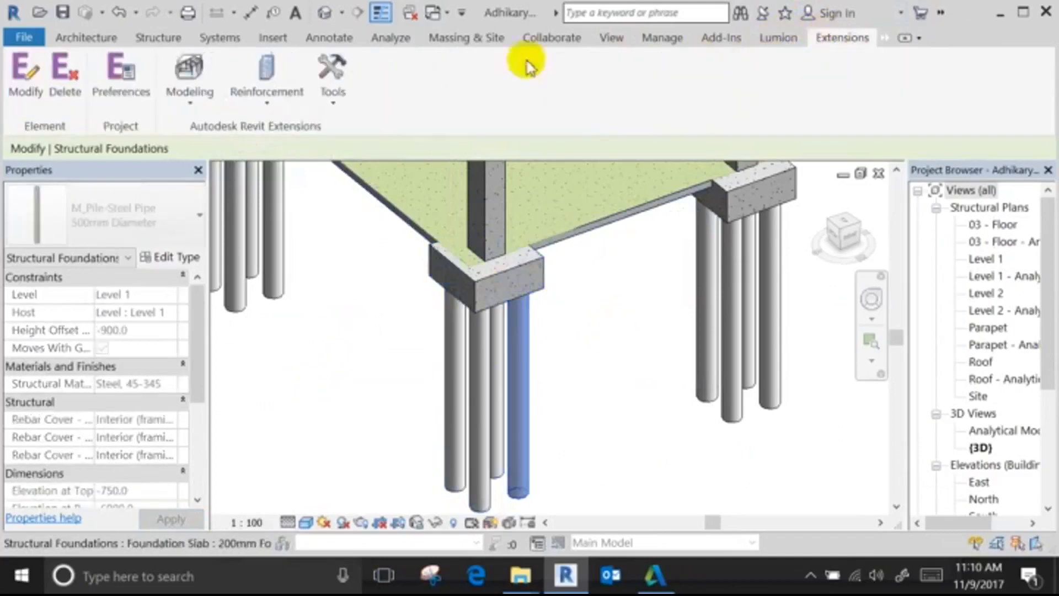
left_click(256, 89)
left_click(273, 402)
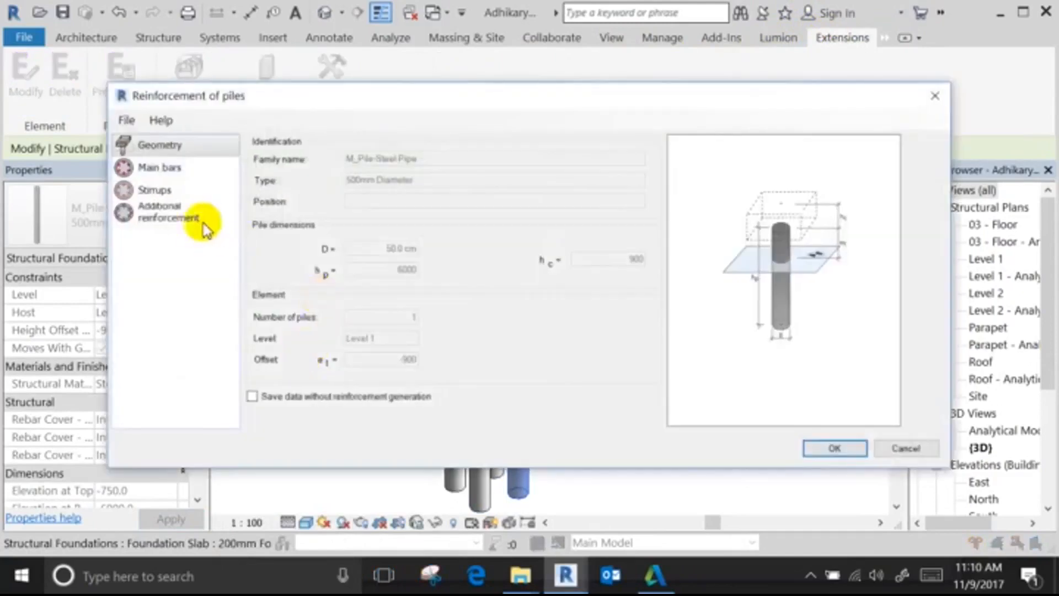
Examine the main bars, stirrups and additional reinforcement settings for the pile.
left_click(159, 168)
left_click(155, 189)
left_click(175, 215)
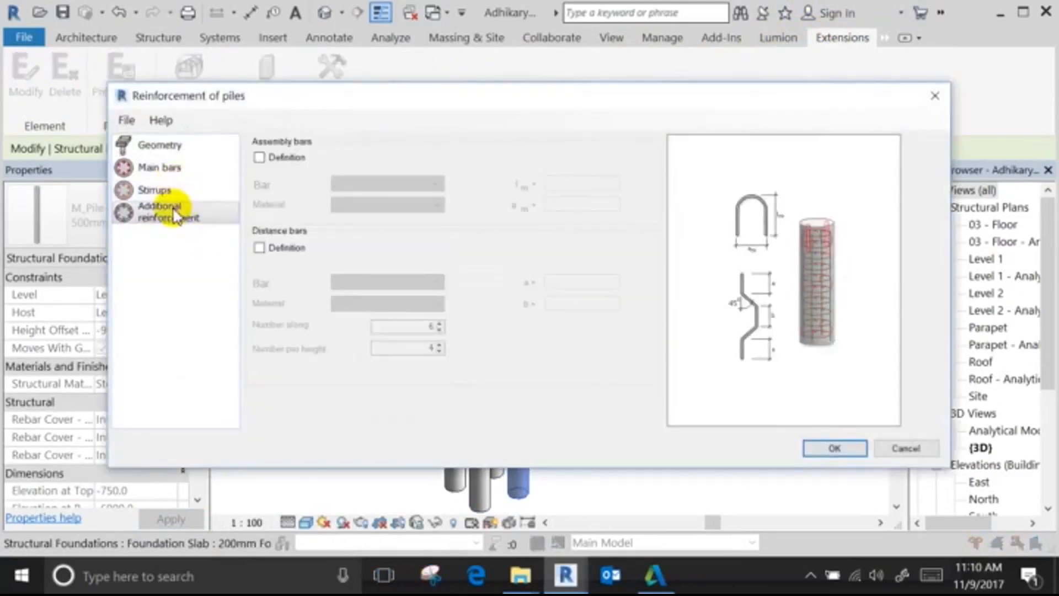
left_click(174, 168)
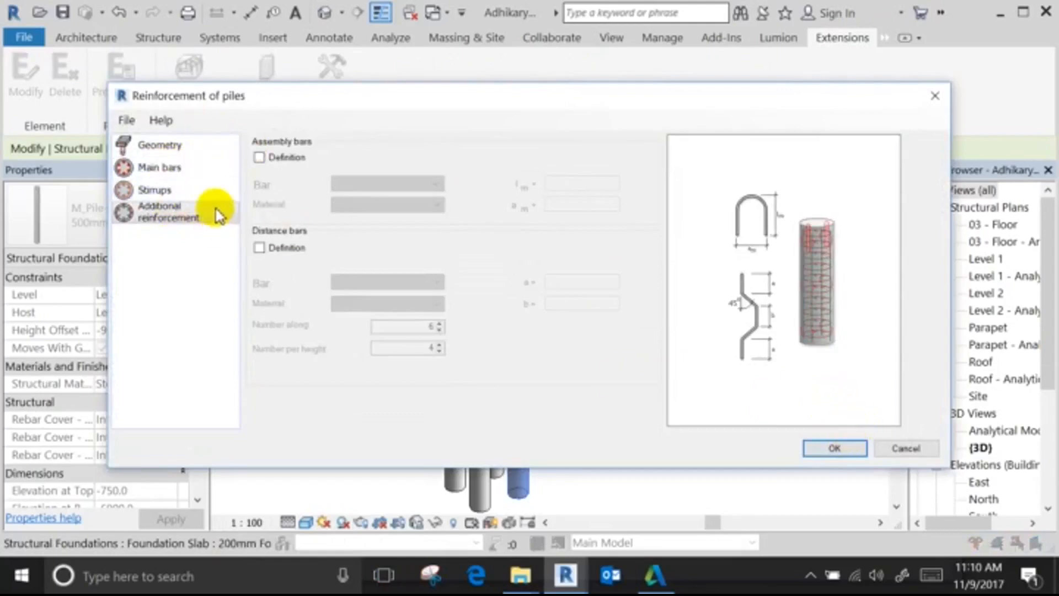
left_click(211, 190)
left_click(211, 168)
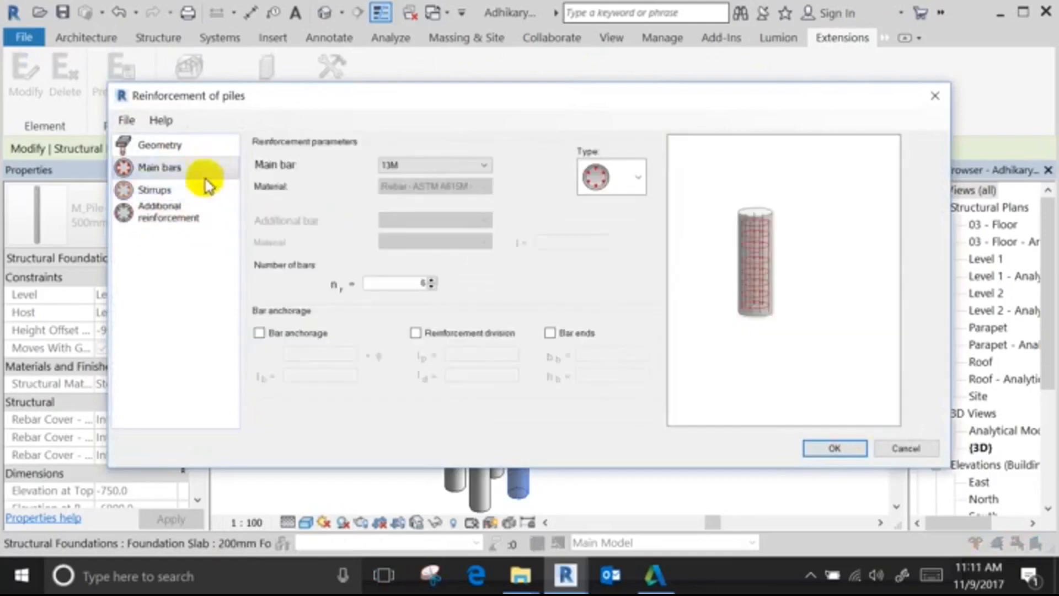
left_click(204, 190)
left_click(197, 214)
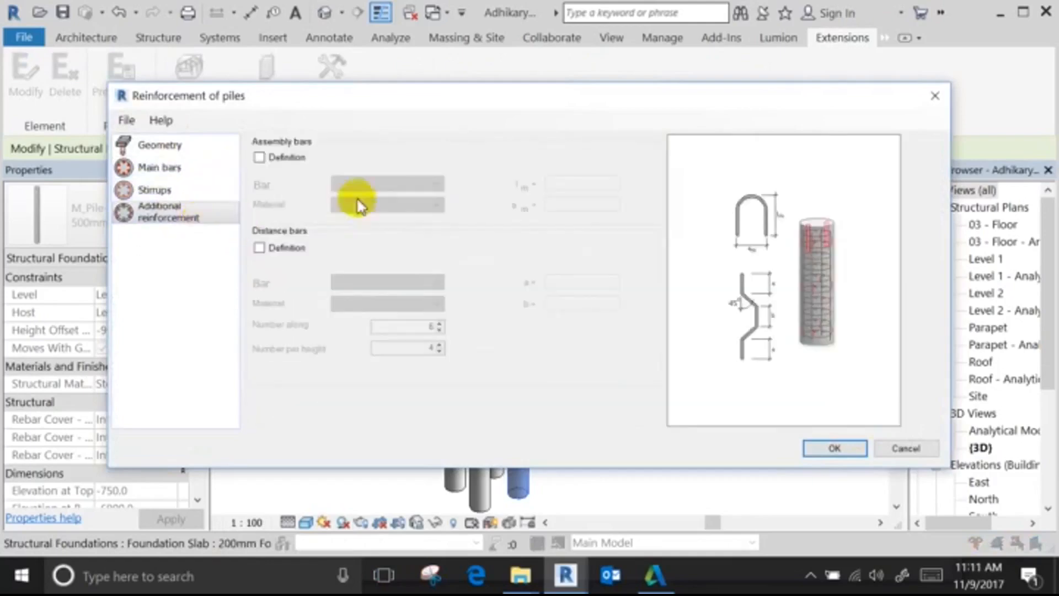
Open the arrangement type choices for the pile's main bars.
left_click(187, 169)
left_click(623, 178)
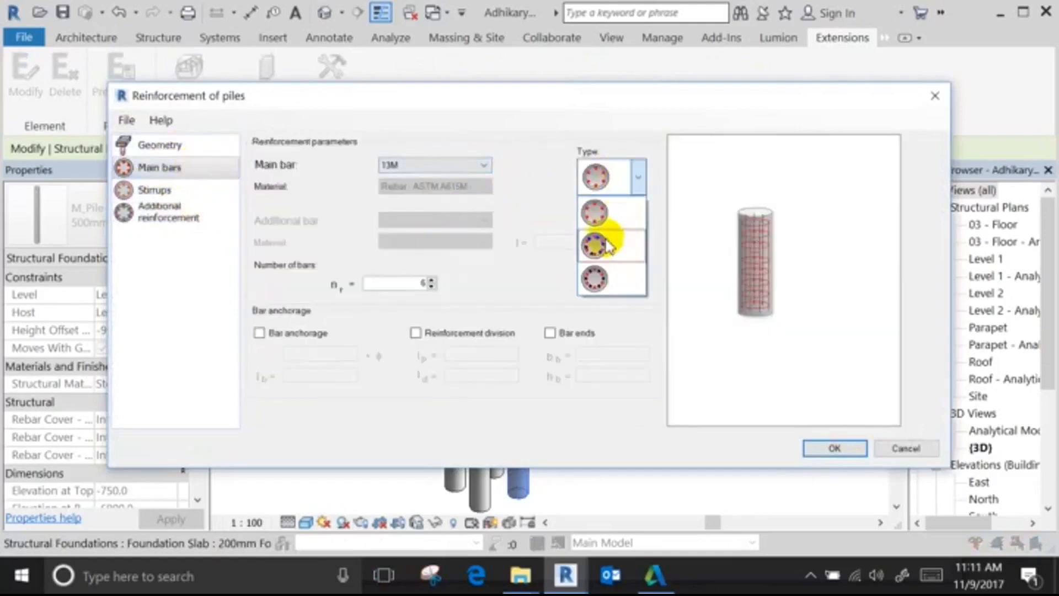
left_click(201, 170)
left_click(182, 189)
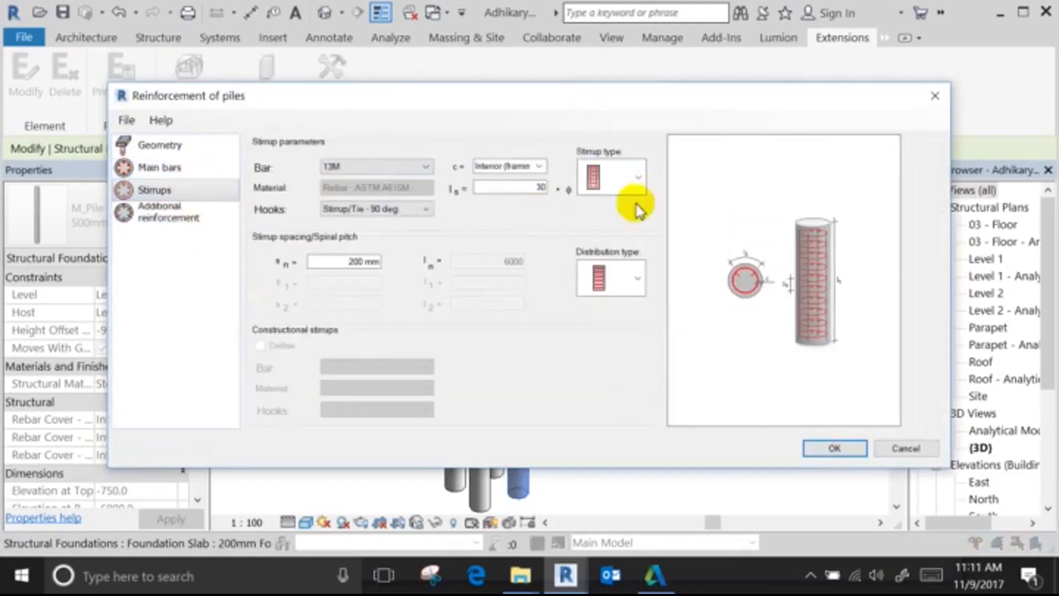
left_click(619, 174)
left_click(596, 236)
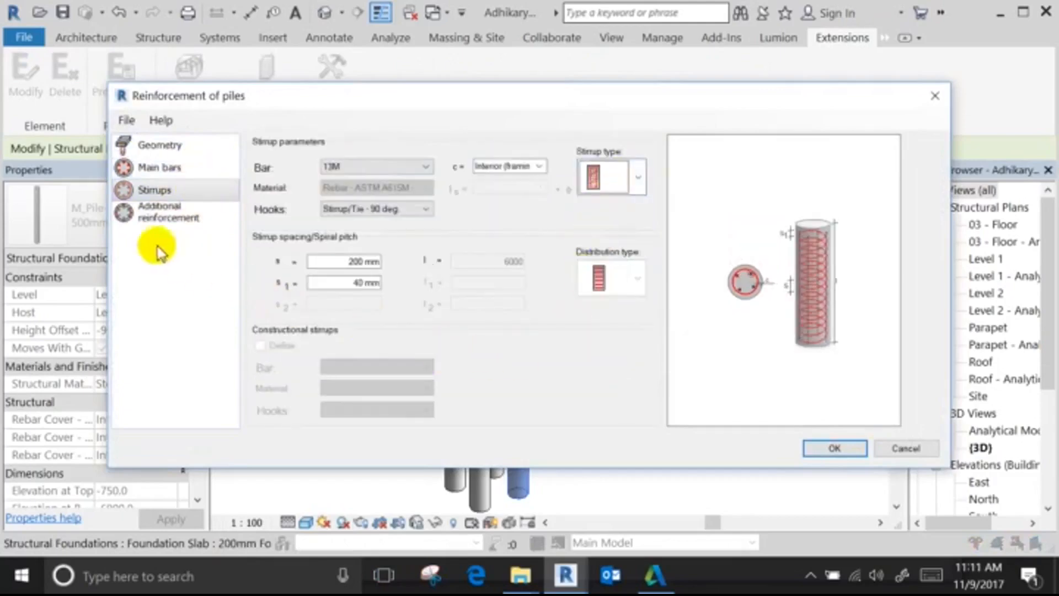
left_click(165, 213)
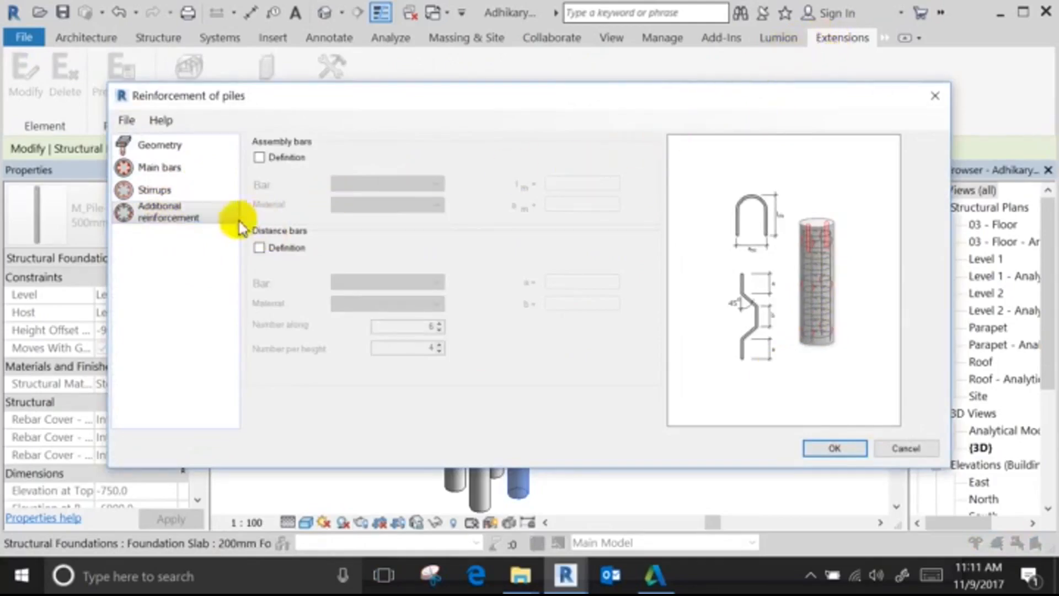
left_click(271, 158)
left_click(285, 246)
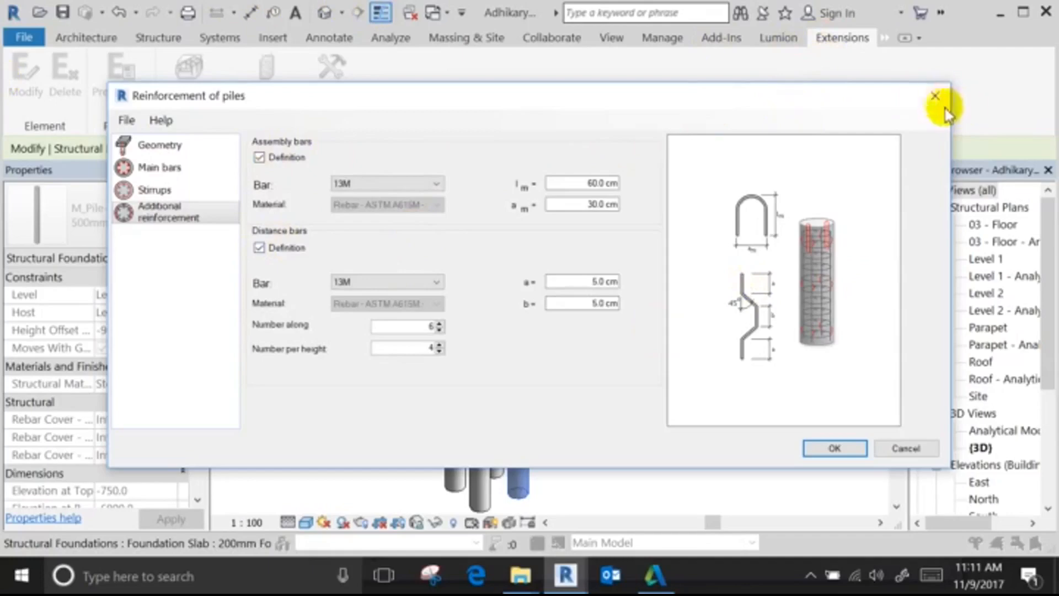
key("Escape")
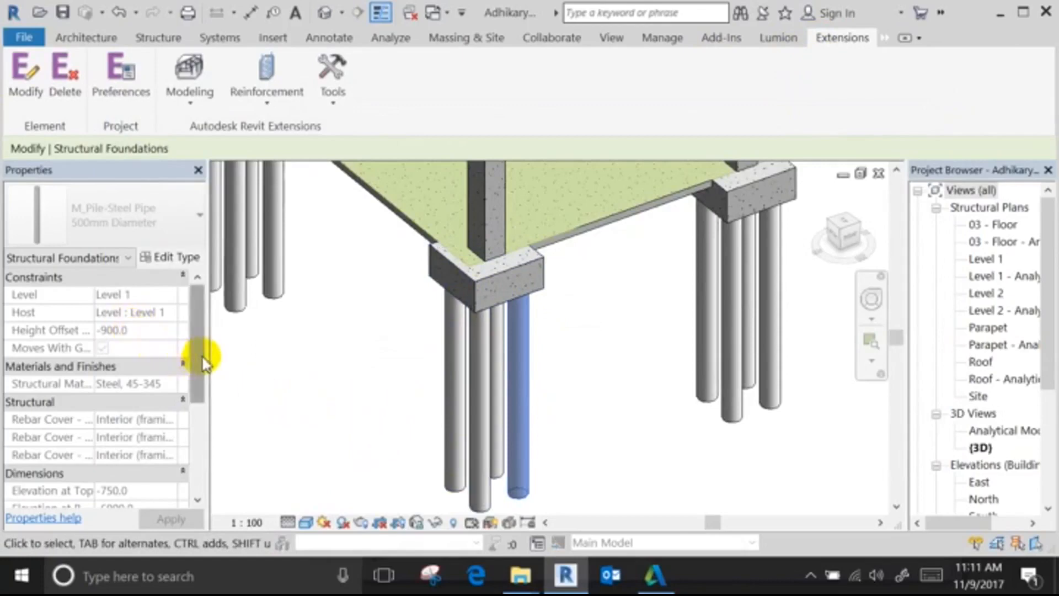
left_click(441, 405)
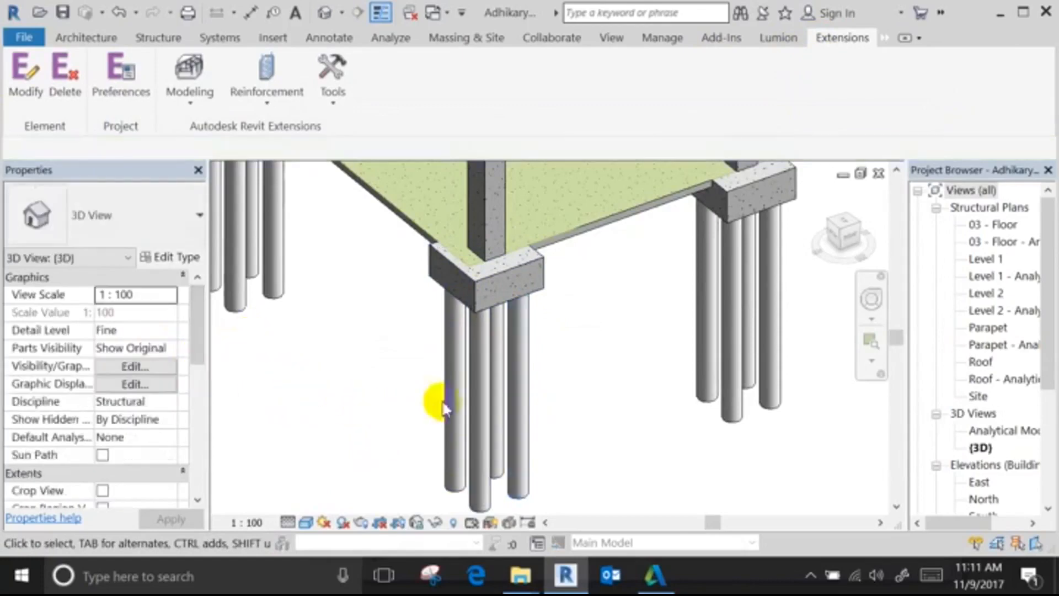
Select a single steel pipe pile under the front corner pile cap and set its type depth to 12000.
left_click(485, 382)
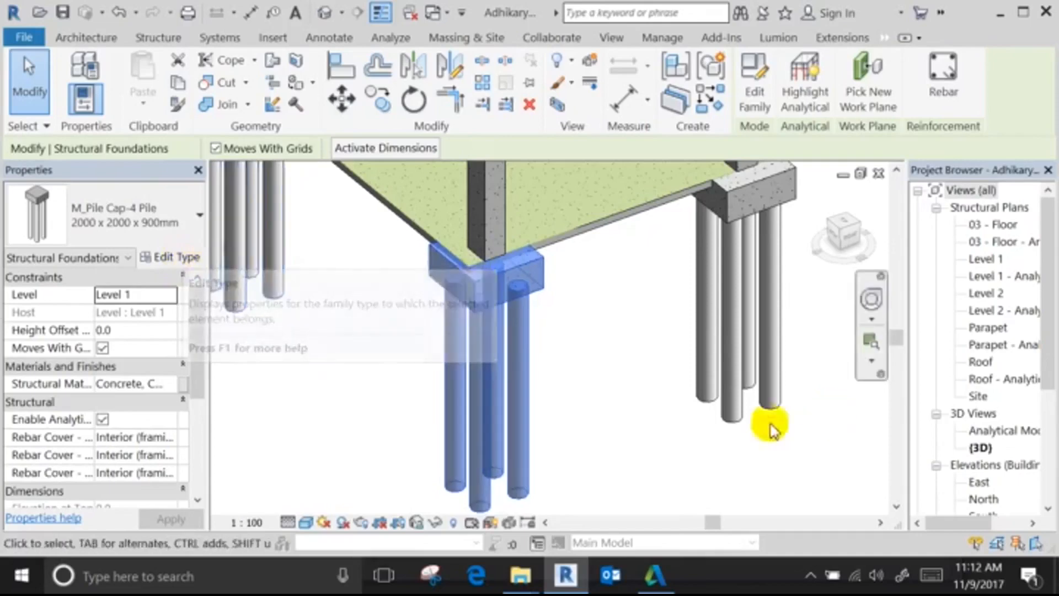
left_click(603, 432)
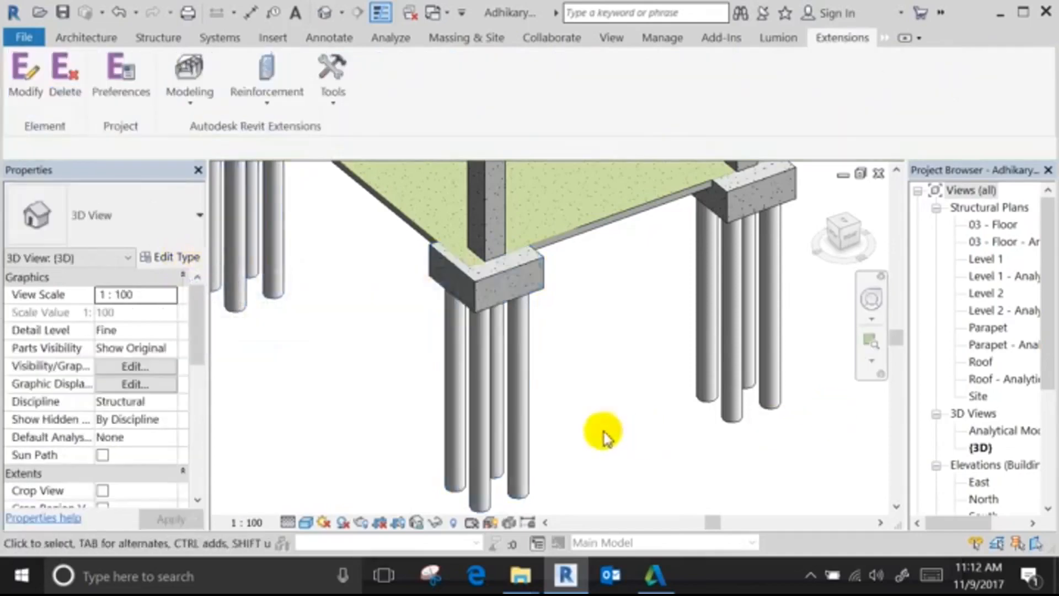
left_click(527, 437)
left_click(176, 257)
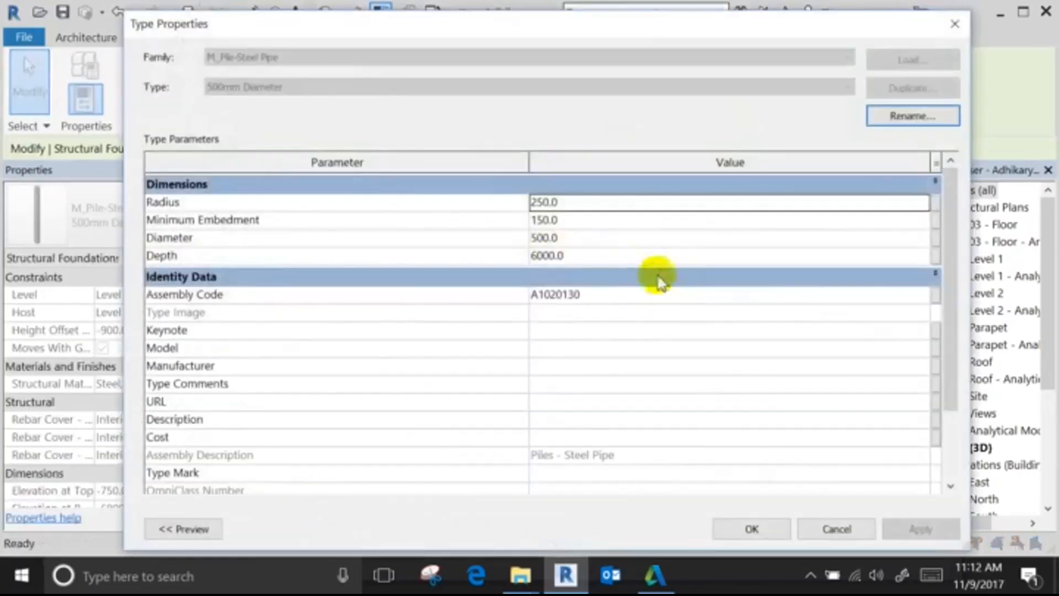
left_click(651, 257)
type("12")
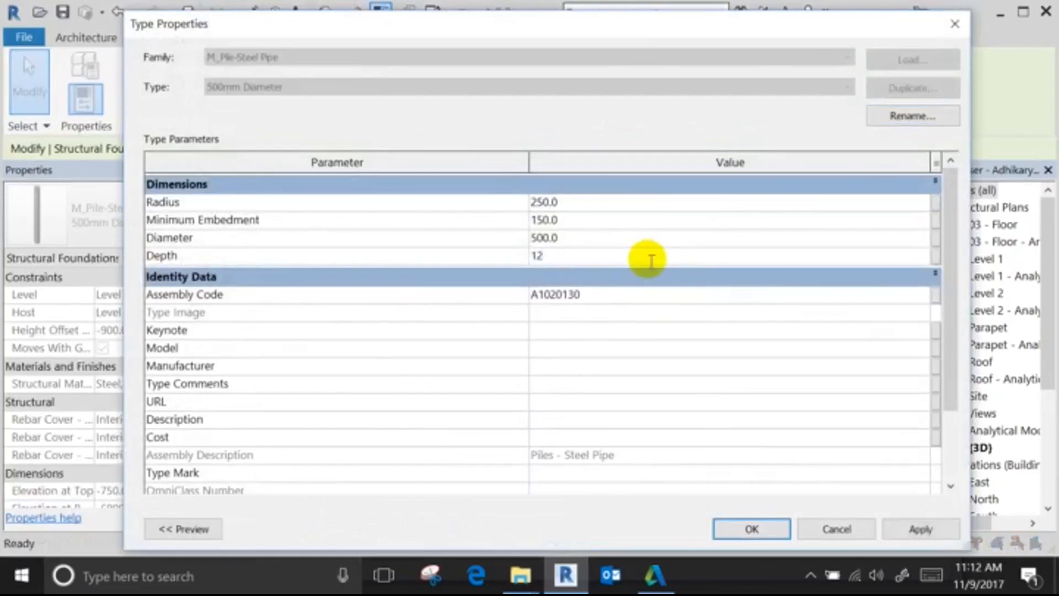
type("000")
key("Return")
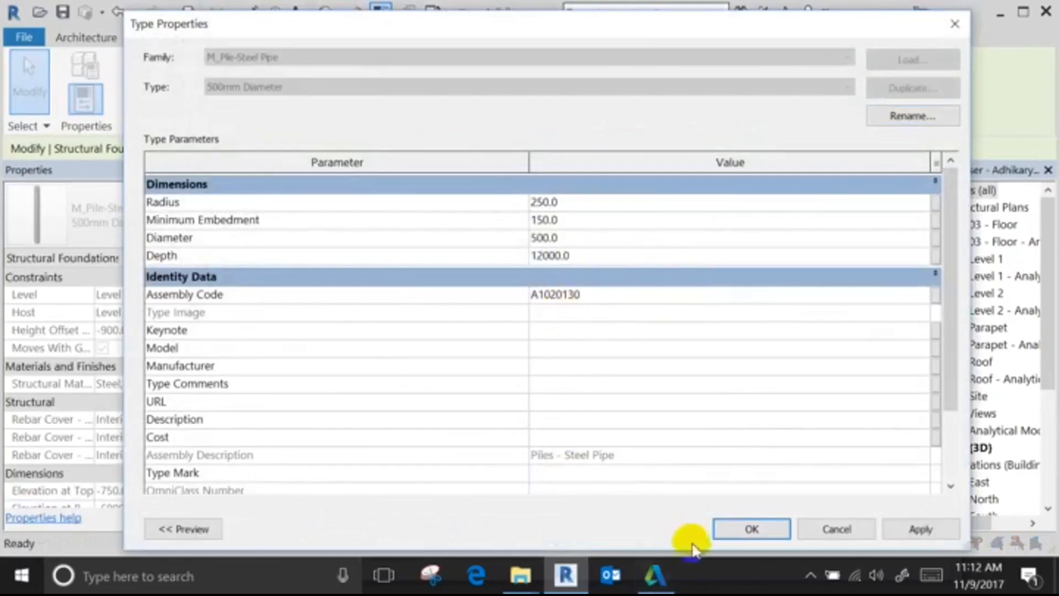
left_click(751, 529)
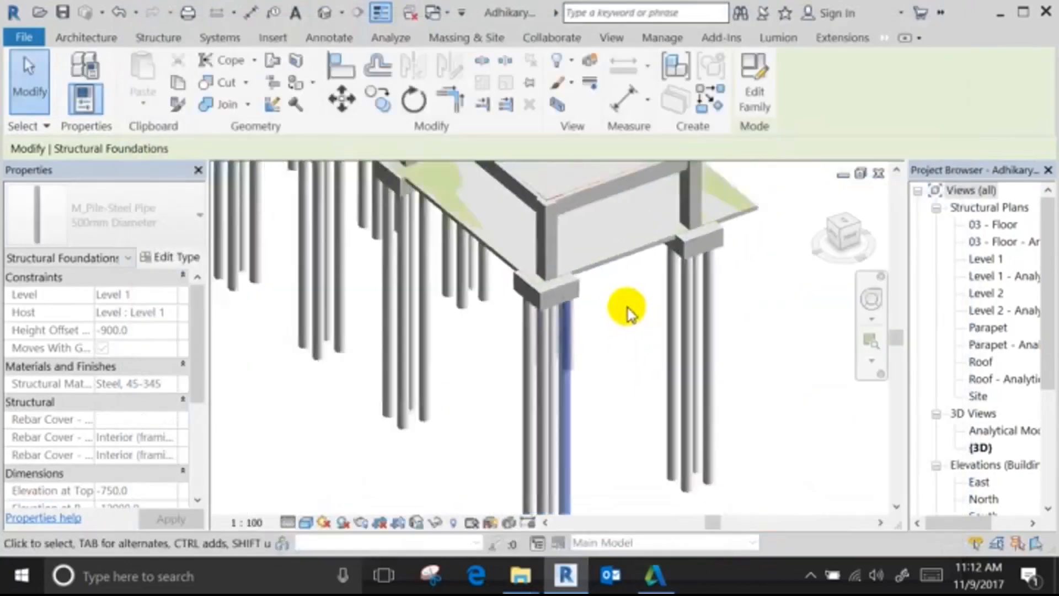
Start the Piles reinforcement for the selected pile and bring up its main bar settings.
scroll(628, 311, "down", 2)
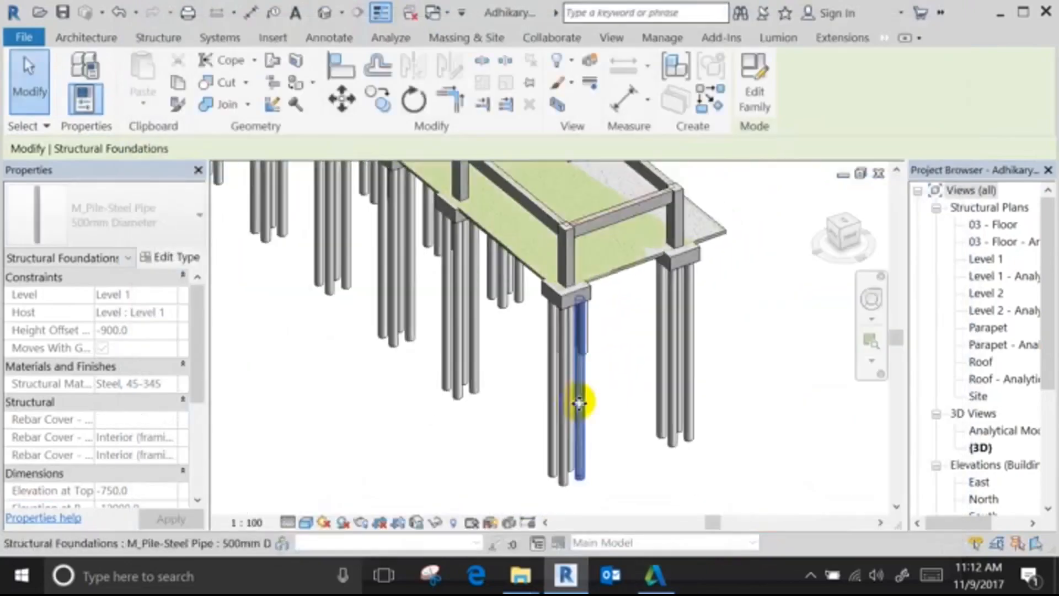
left_click(838, 39)
left_click(265, 88)
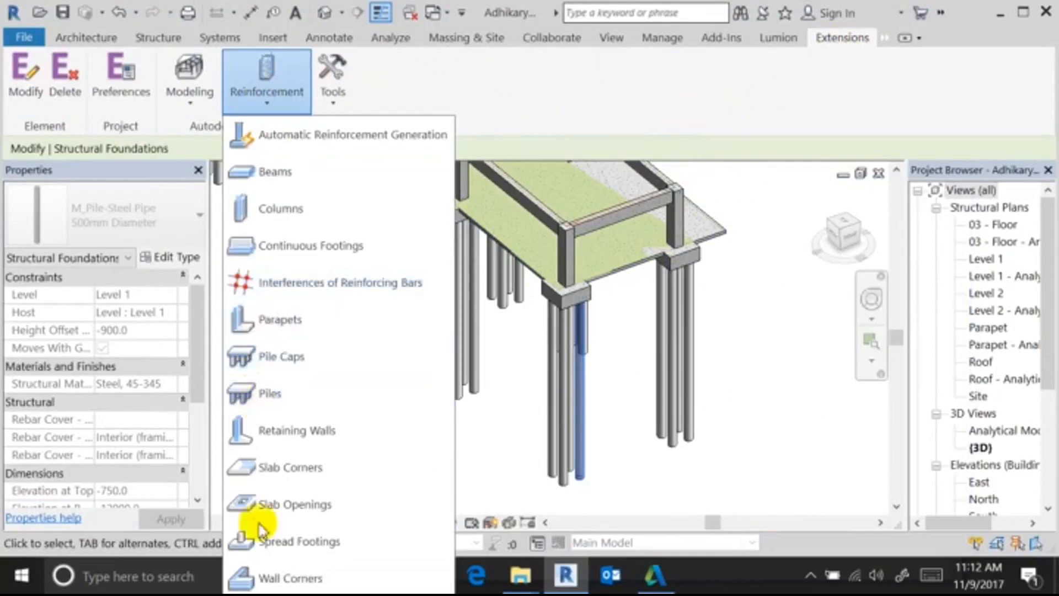
left_click(281, 386)
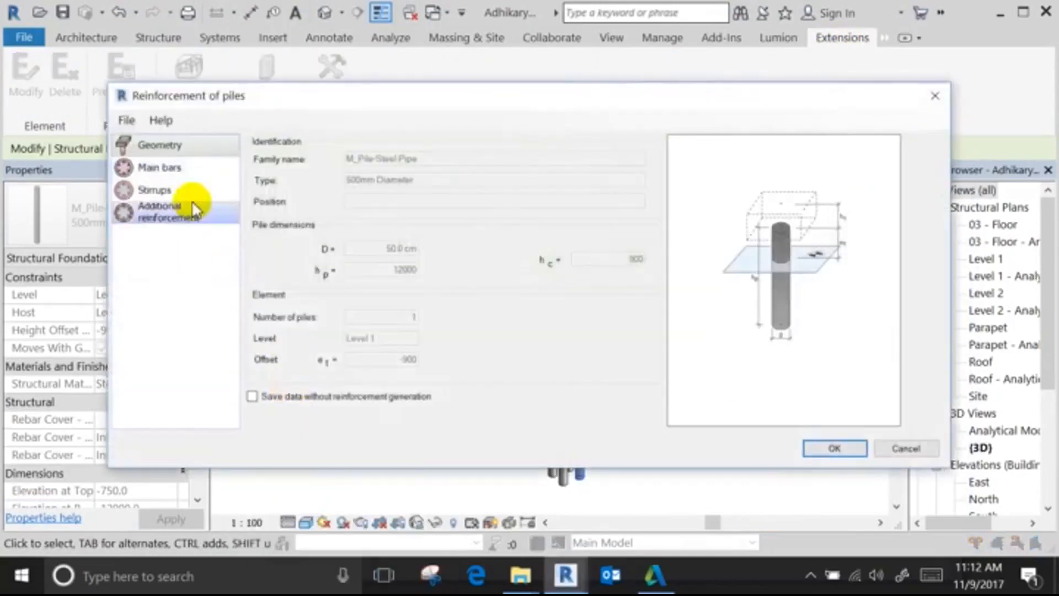
left_click(194, 209)
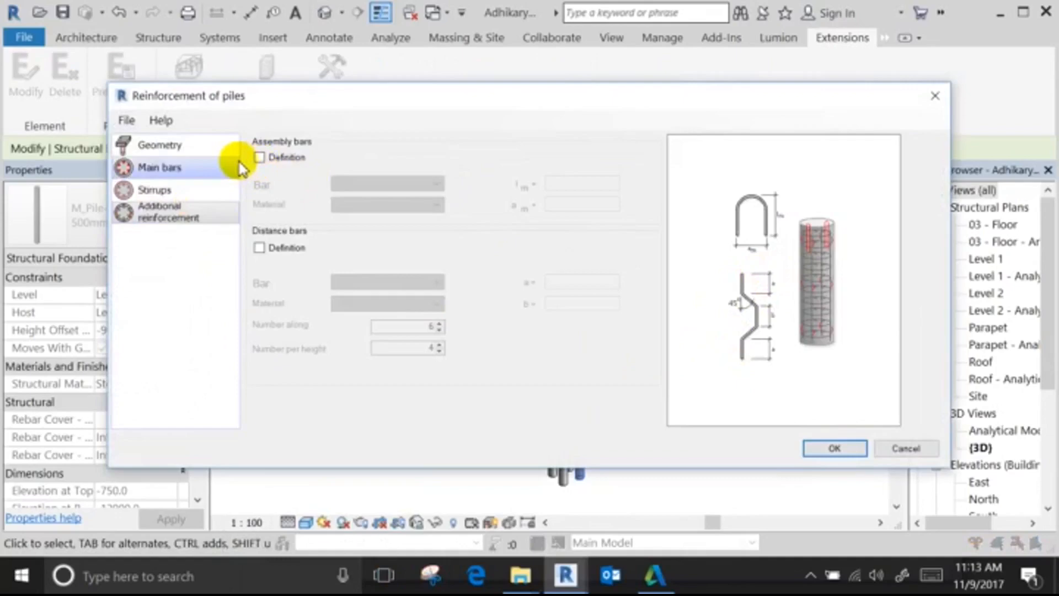
left_click(189, 189)
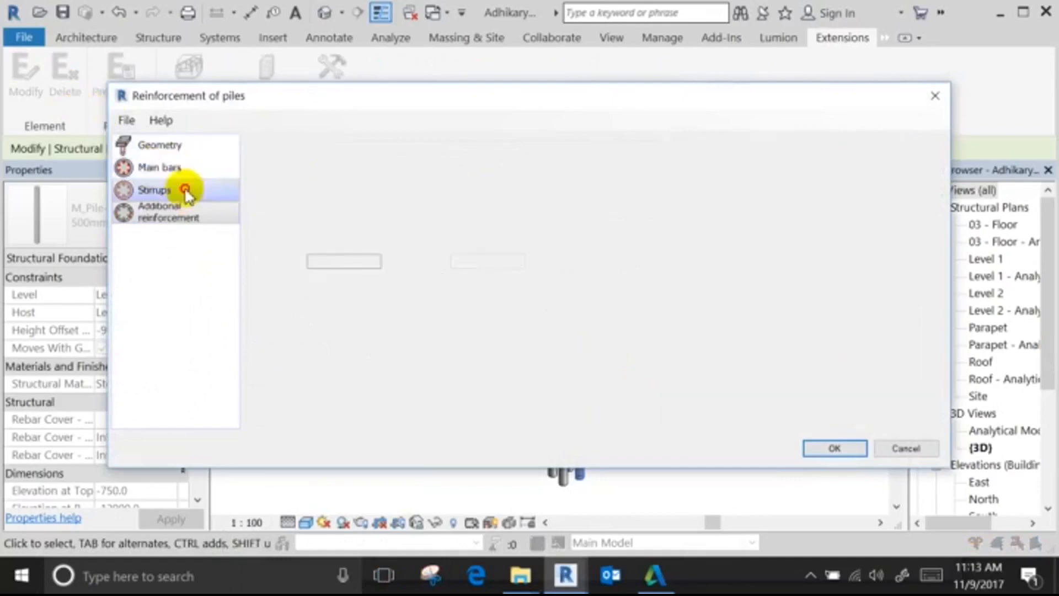
left_click(234, 168)
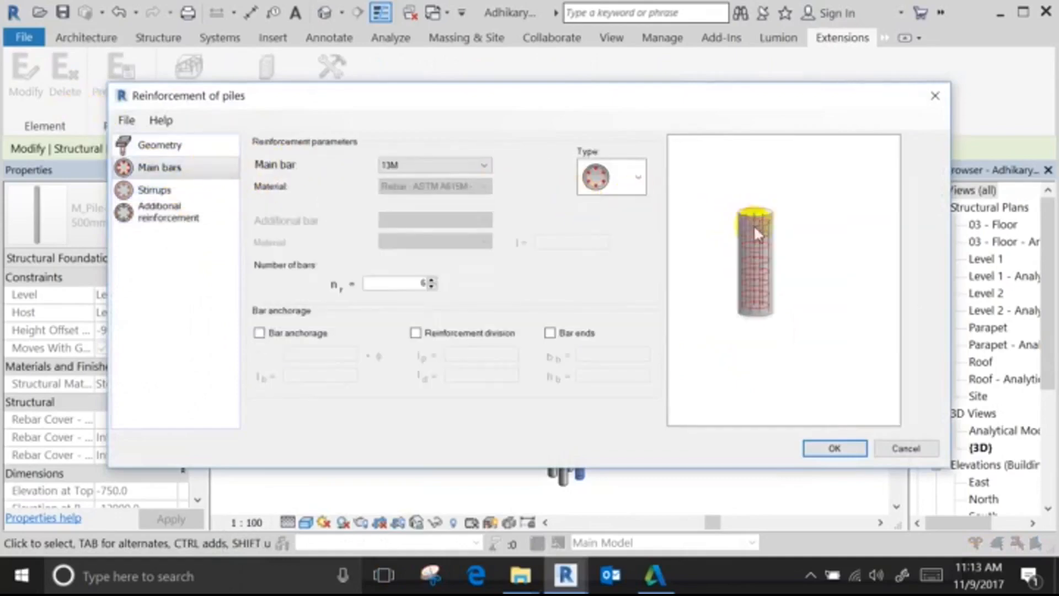
Try the two main bar arrangement types with additional bars, and return to the type without additional bars.
left_click(638, 177)
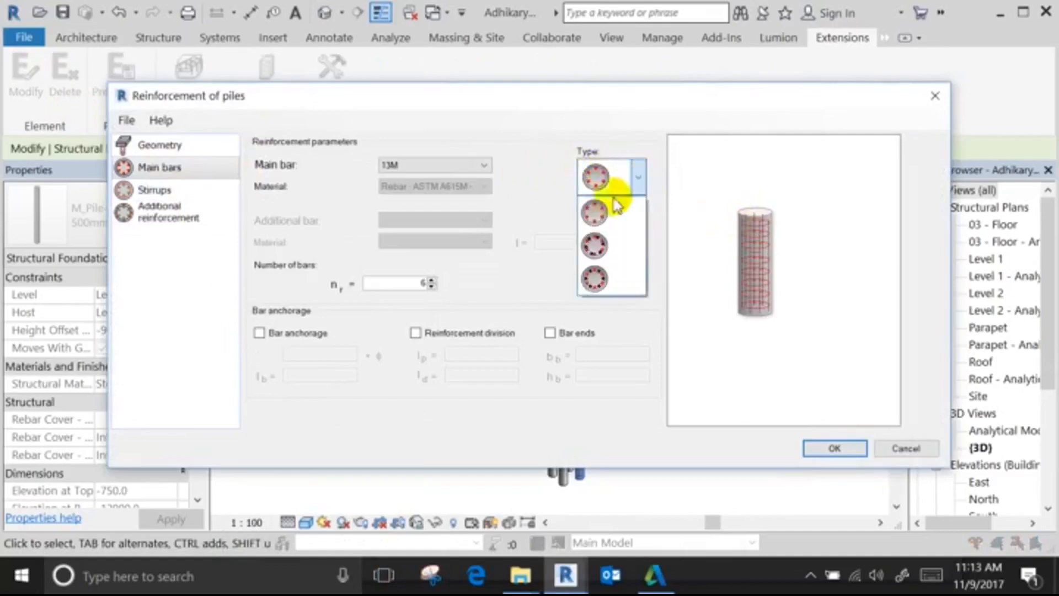
left_click(596, 245)
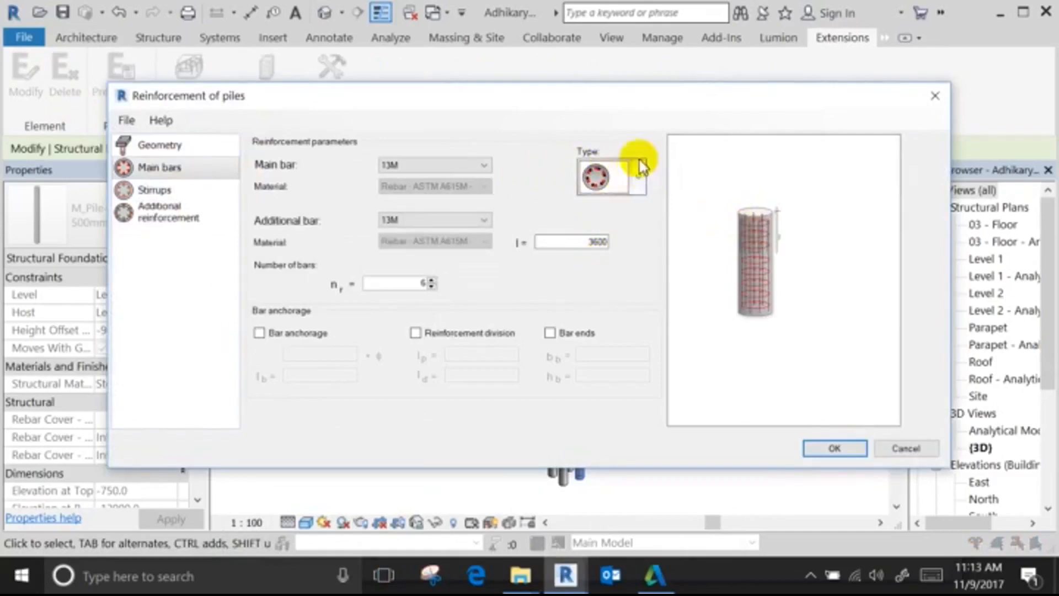
left_click(640, 178)
left_click(606, 279)
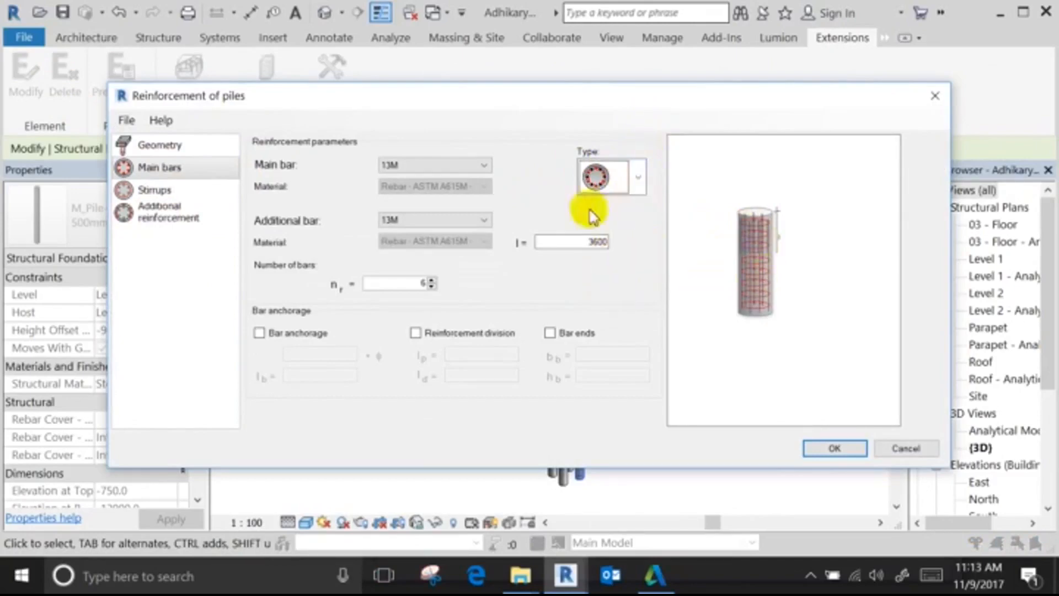
left_click(638, 177)
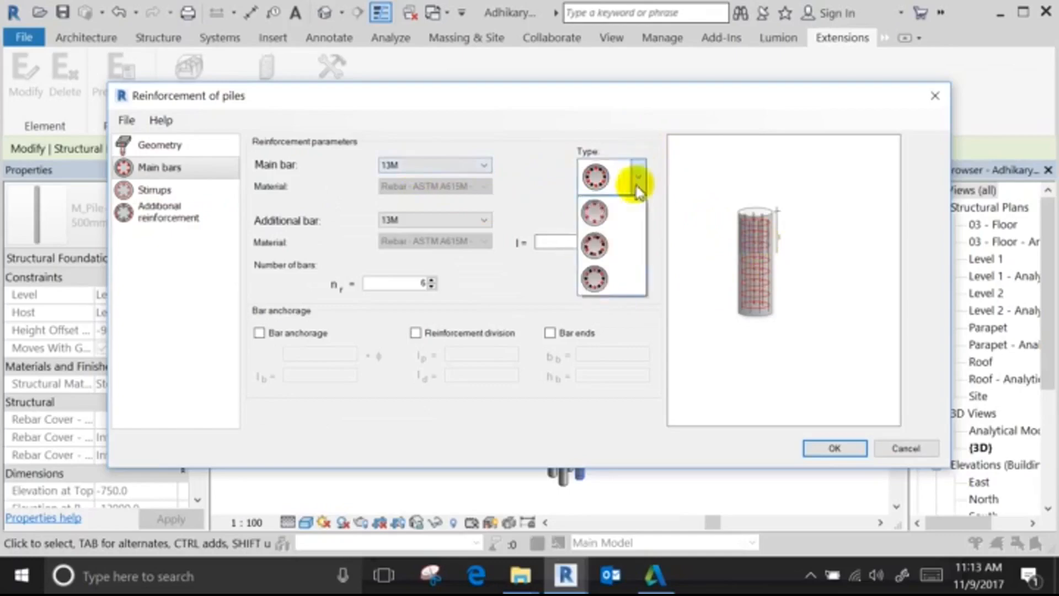
left_click(601, 283)
left_click(638, 177)
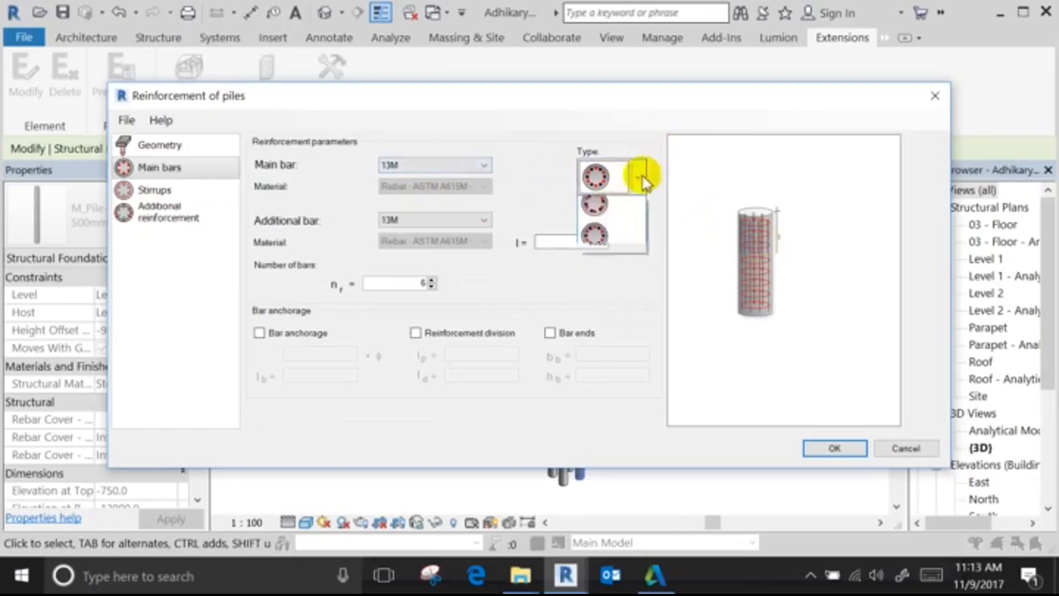
left_click(598, 214)
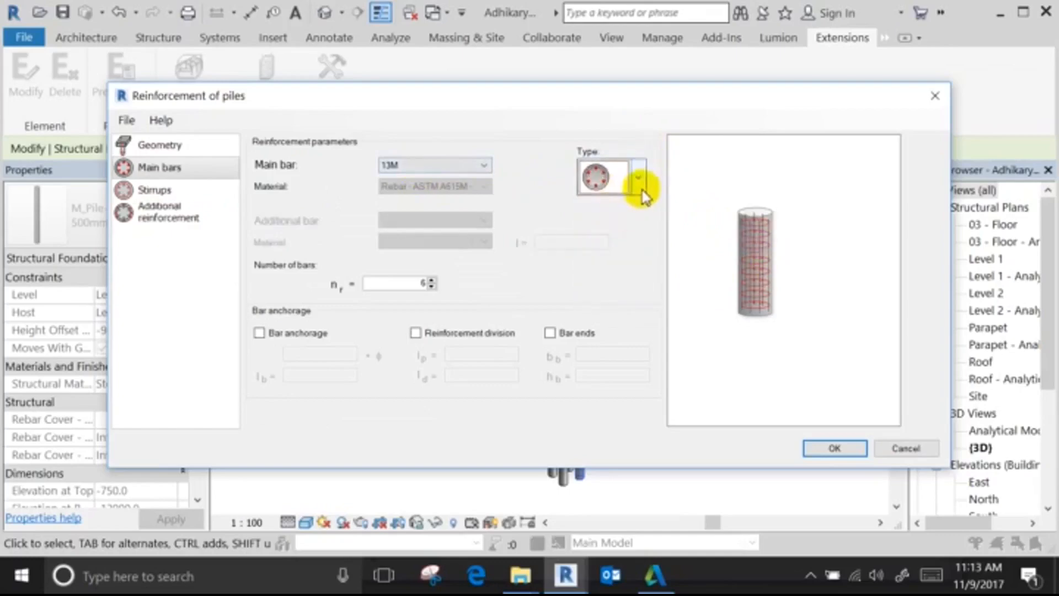
left_click(638, 178)
left_click(598, 241)
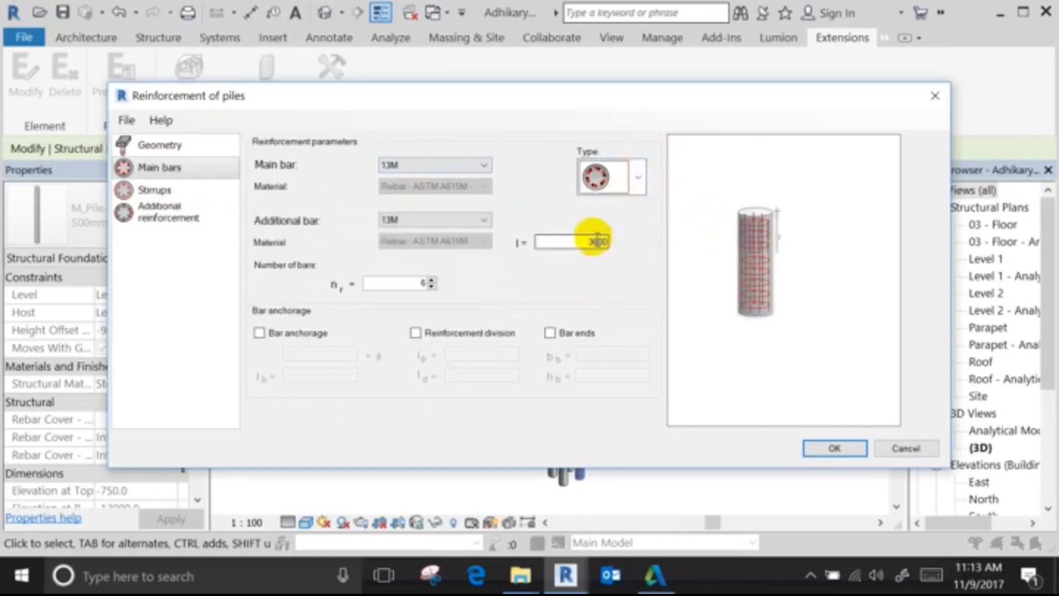
left_click(635, 177)
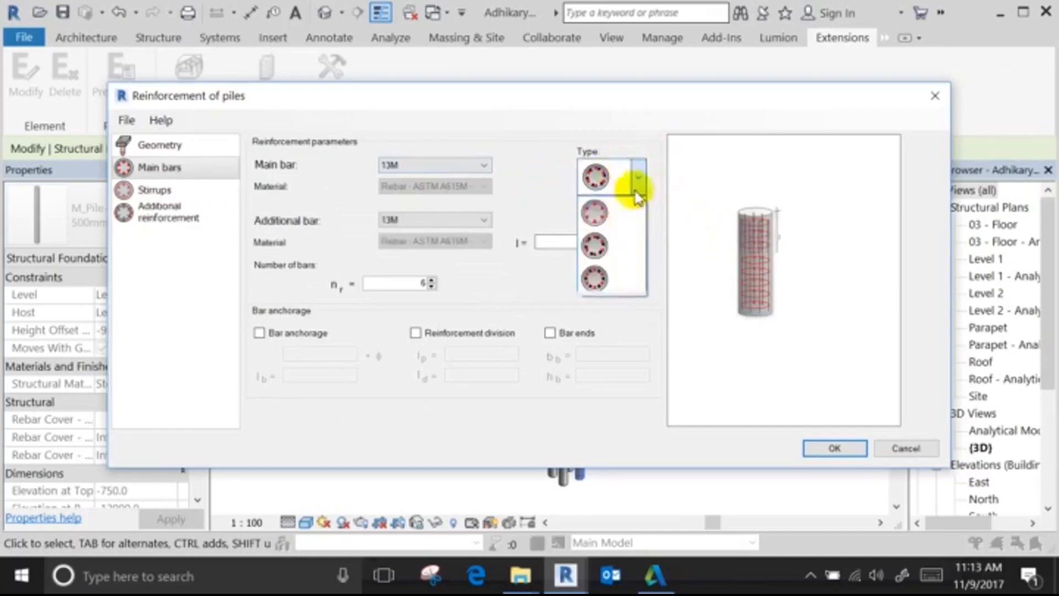
left_click(621, 213)
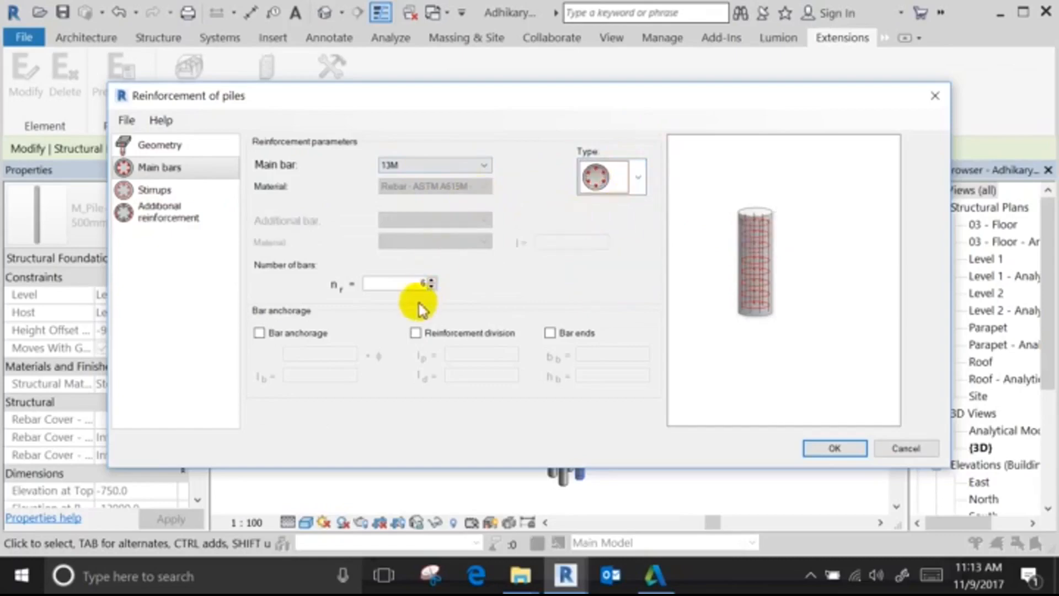
Try the bar anchorage and reinforcement division options for the main bars, and turn both off again.
left_click(305, 334)
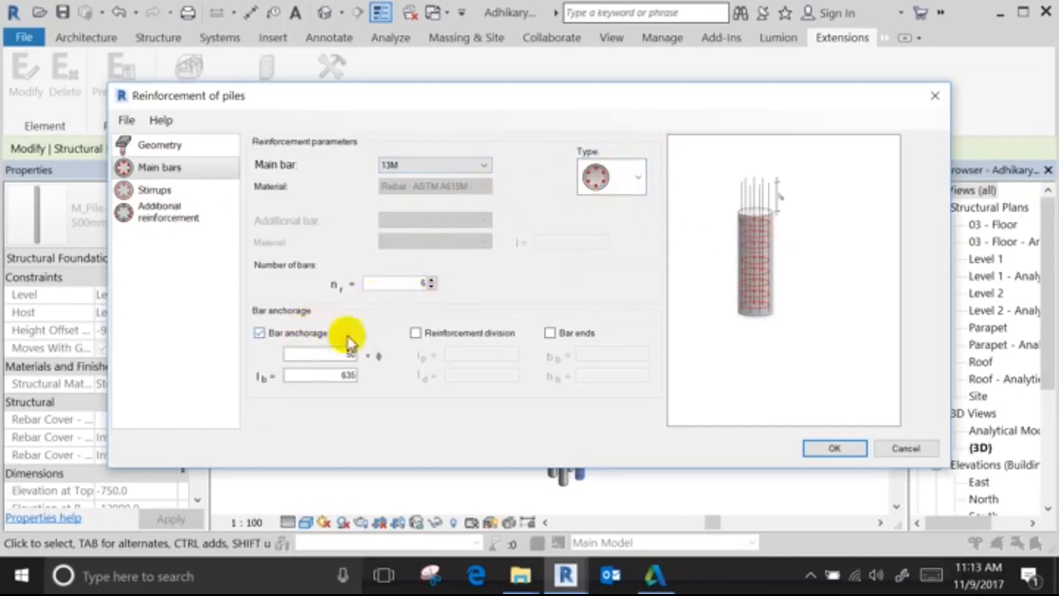
left_click(453, 336)
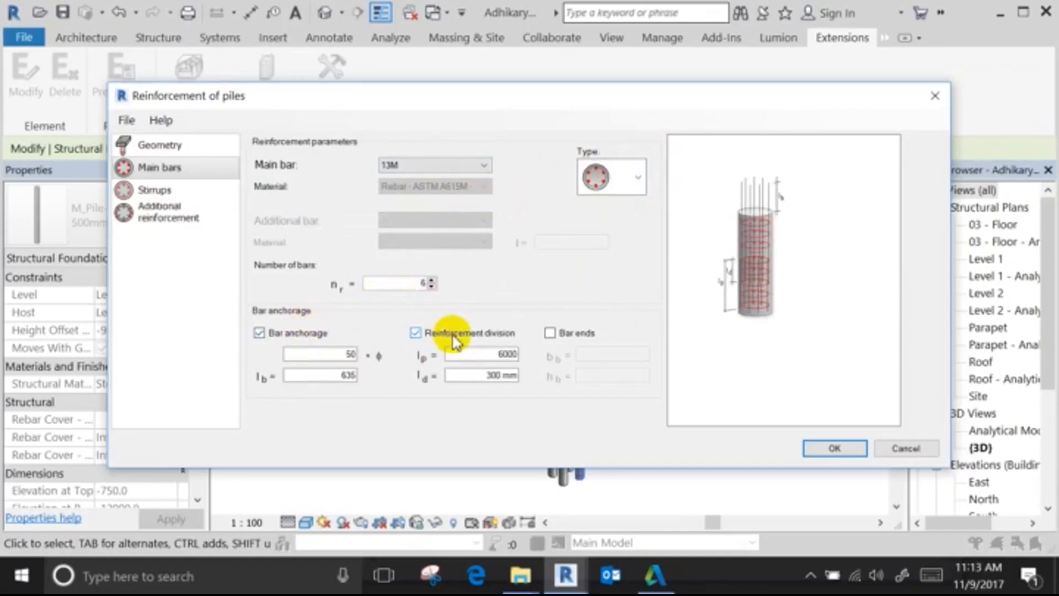
left_click(453, 336)
left_click(313, 333)
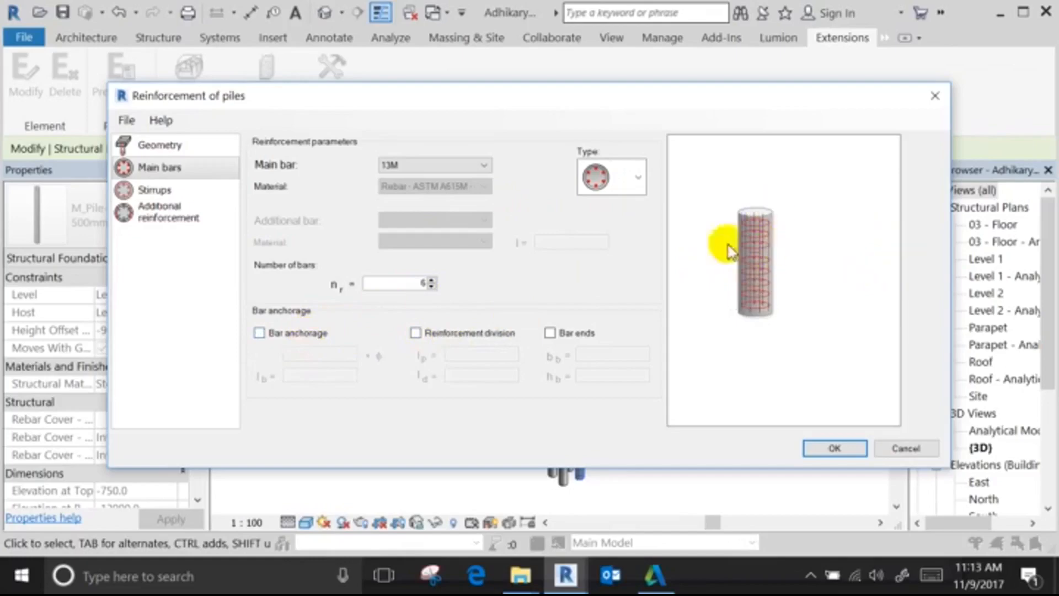
left_click(301, 342)
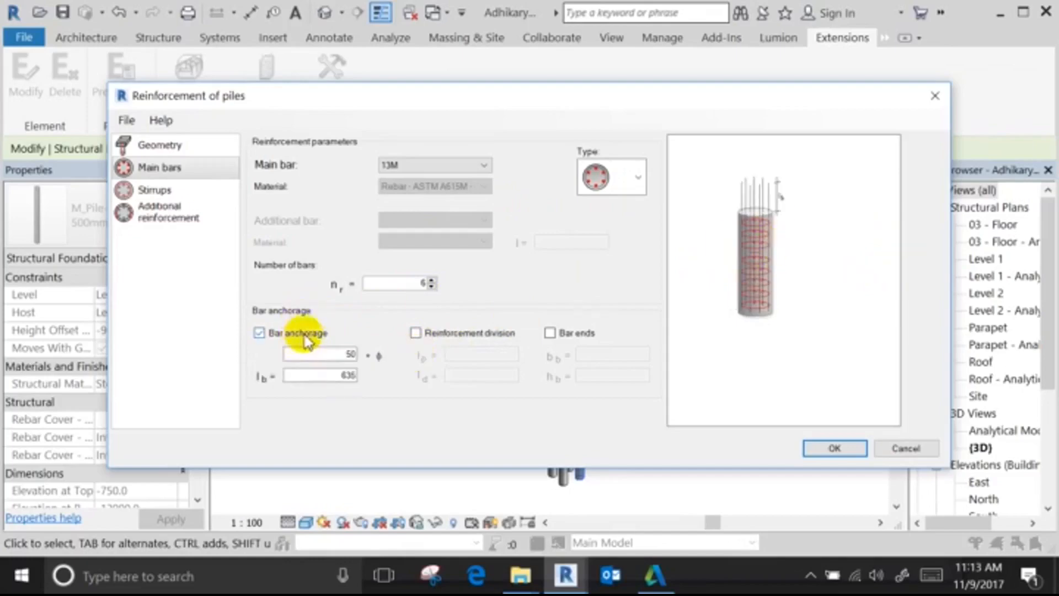
left_click(307, 339)
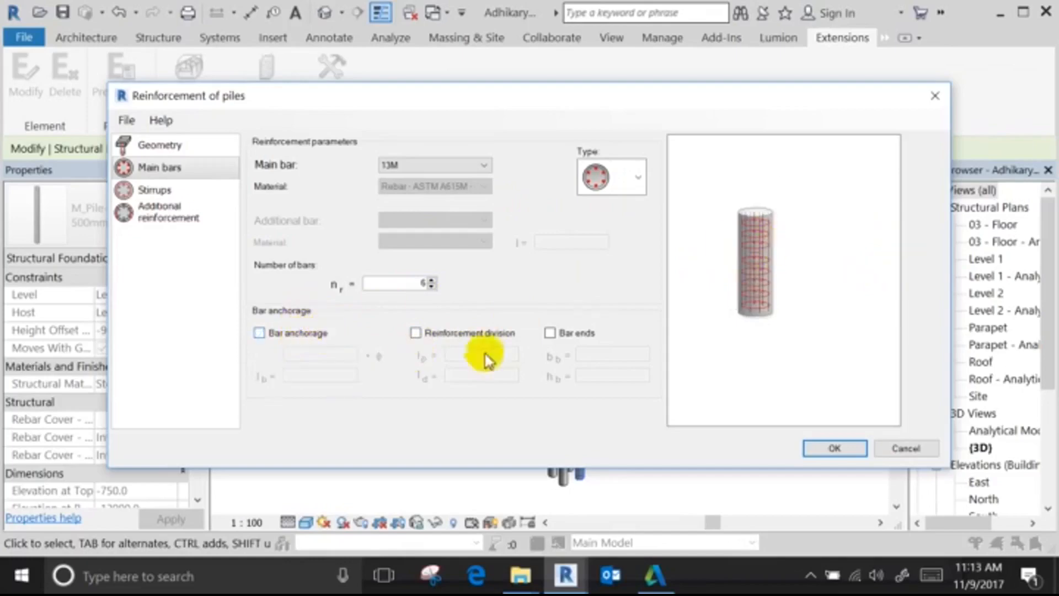
left_click(493, 340)
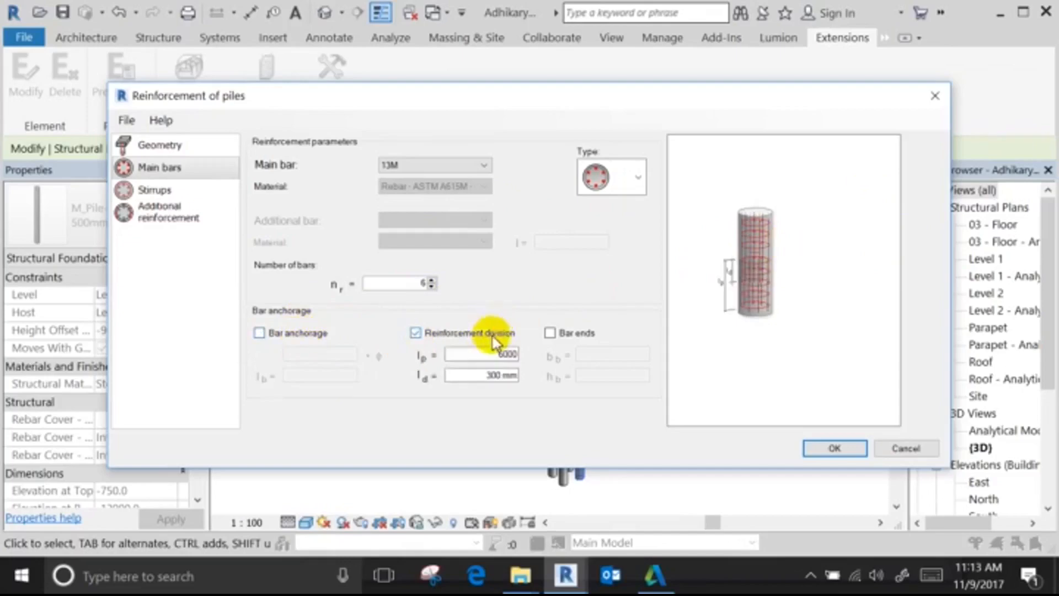
left_click(494, 341)
Try the bar ends, reinforcement division and bar anchorage options together for the main bars, and turn all three off again.
left_click(549, 332)
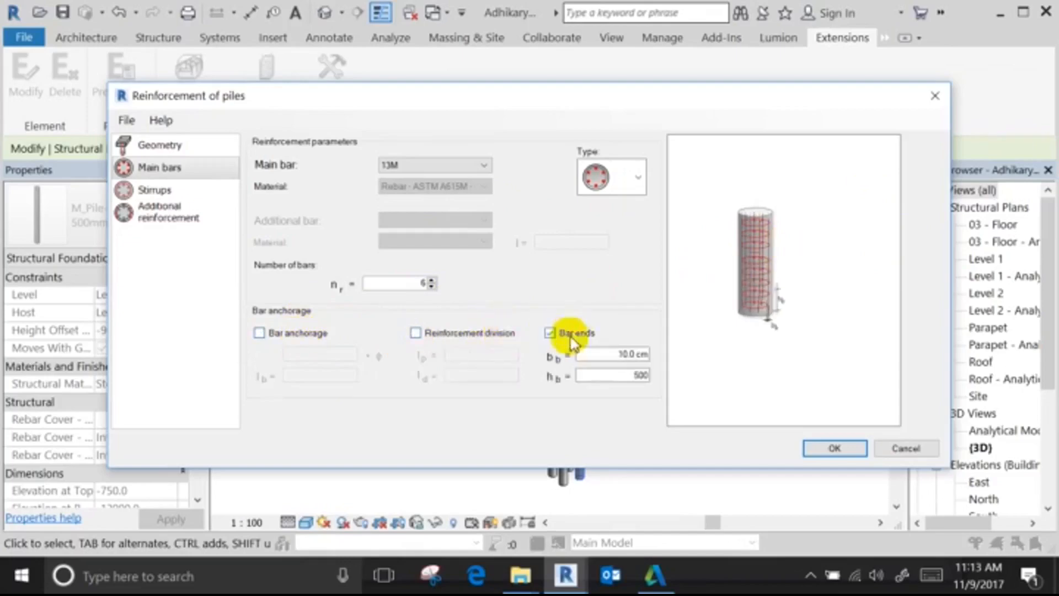
left_click(417, 336)
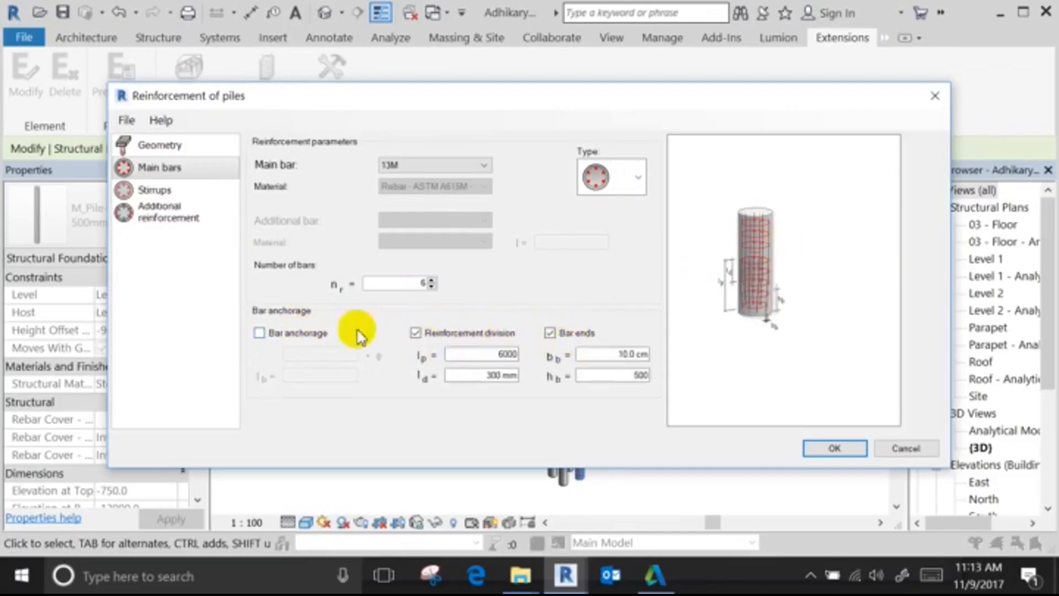
left_click(297, 340)
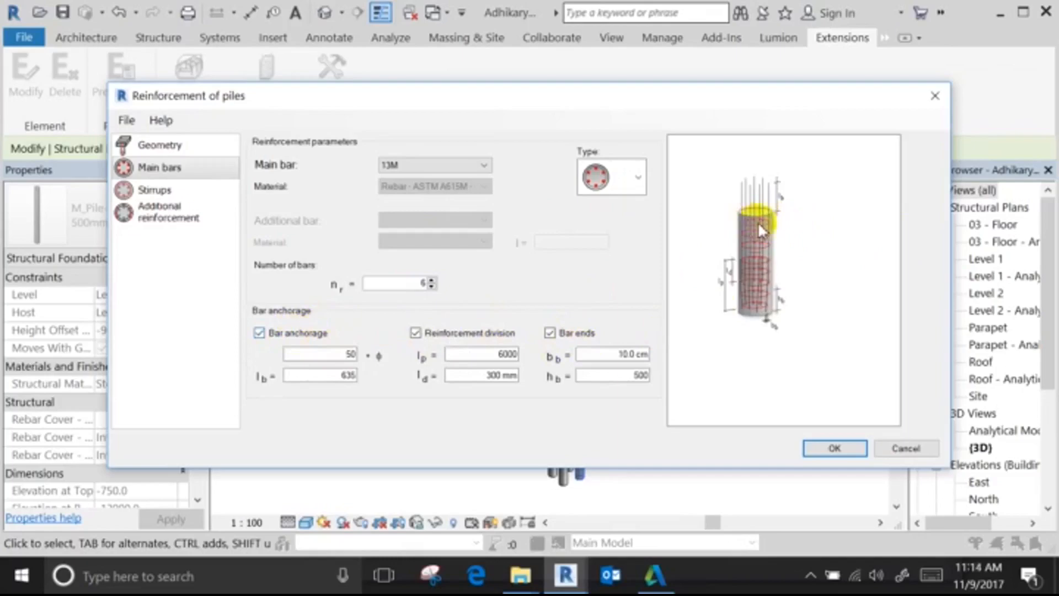
left_click(291, 335)
left_click(482, 332)
left_click(553, 333)
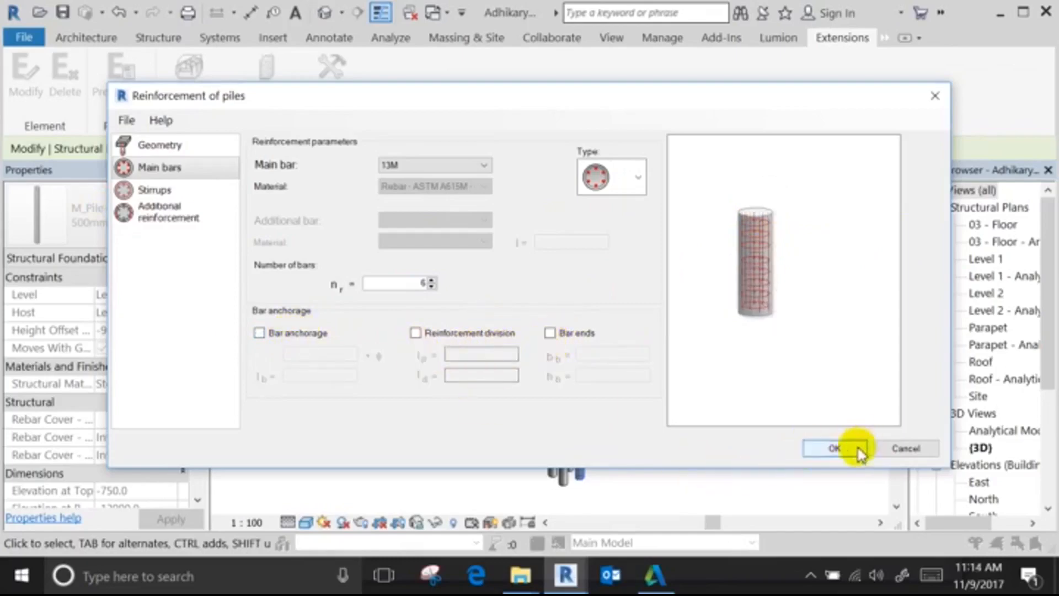
Review the pile geometry, turn on bar anchorage for the main bars, and generate the pile reinforcement.
left_click(183, 146)
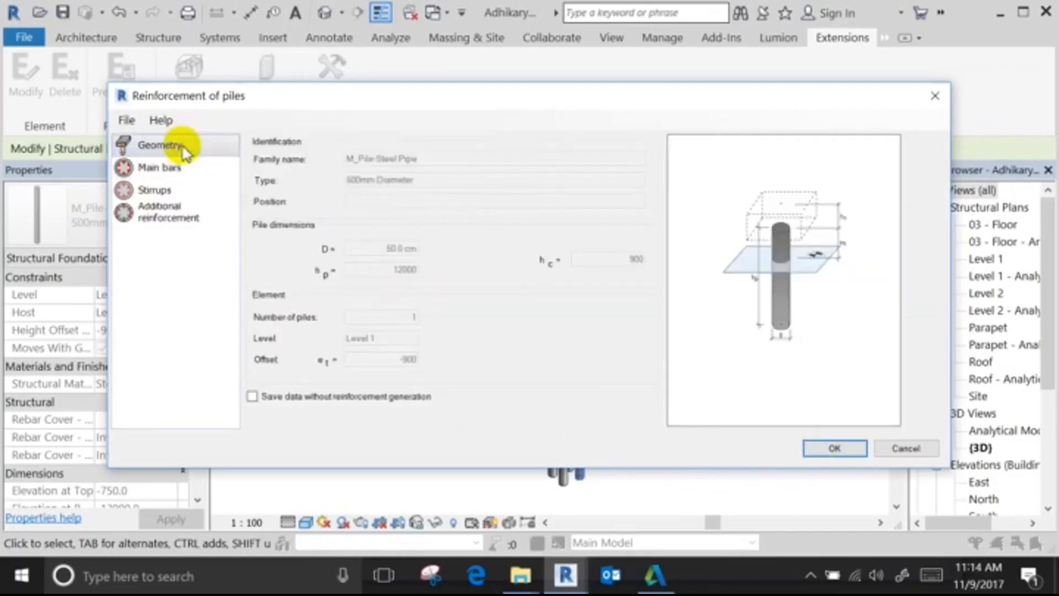
left_click(182, 166)
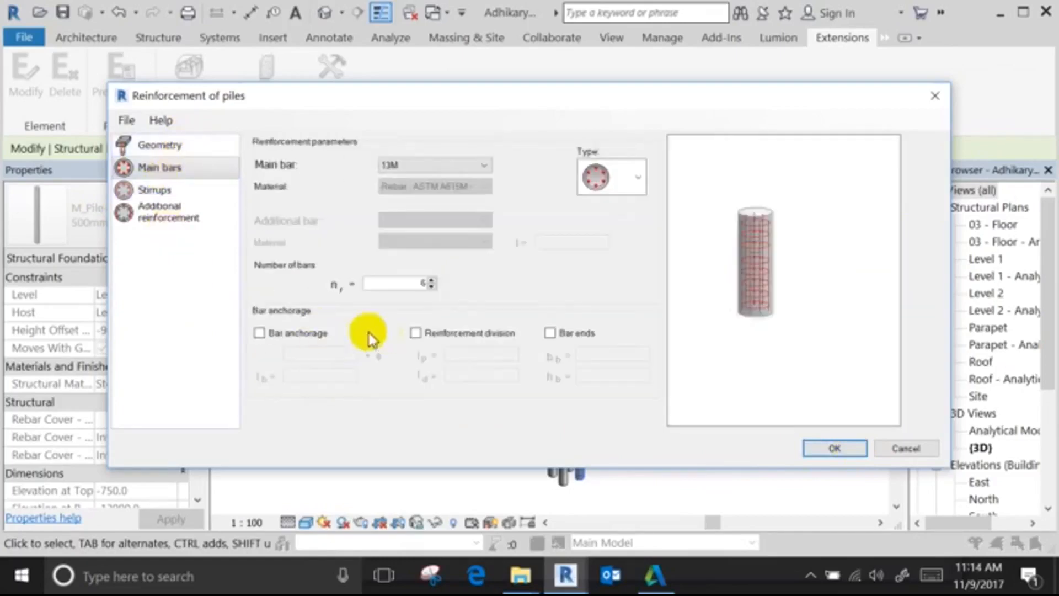
left_click(259, 333)
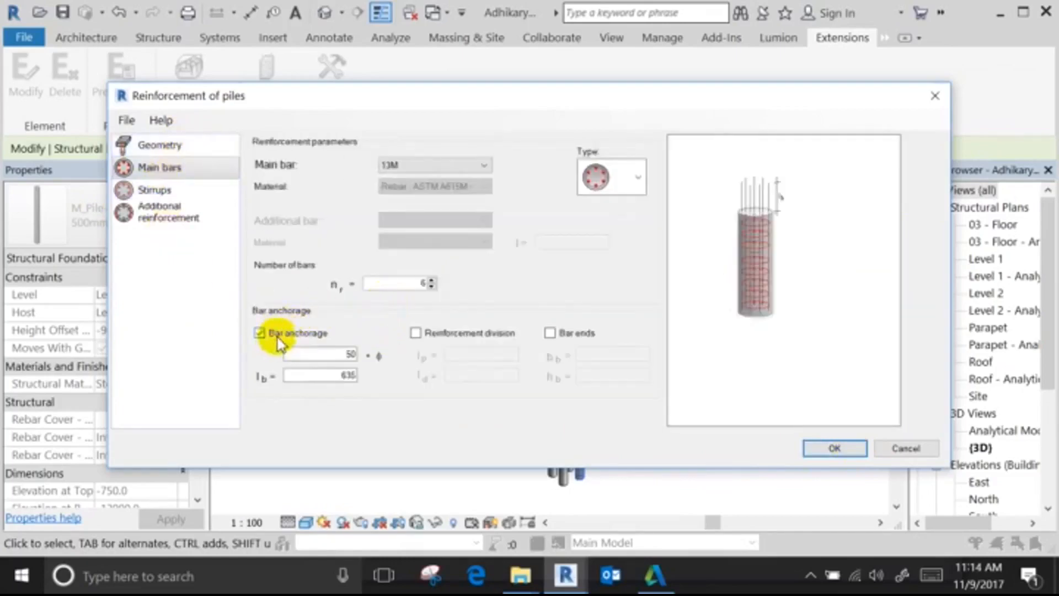
left_click(833, 448)
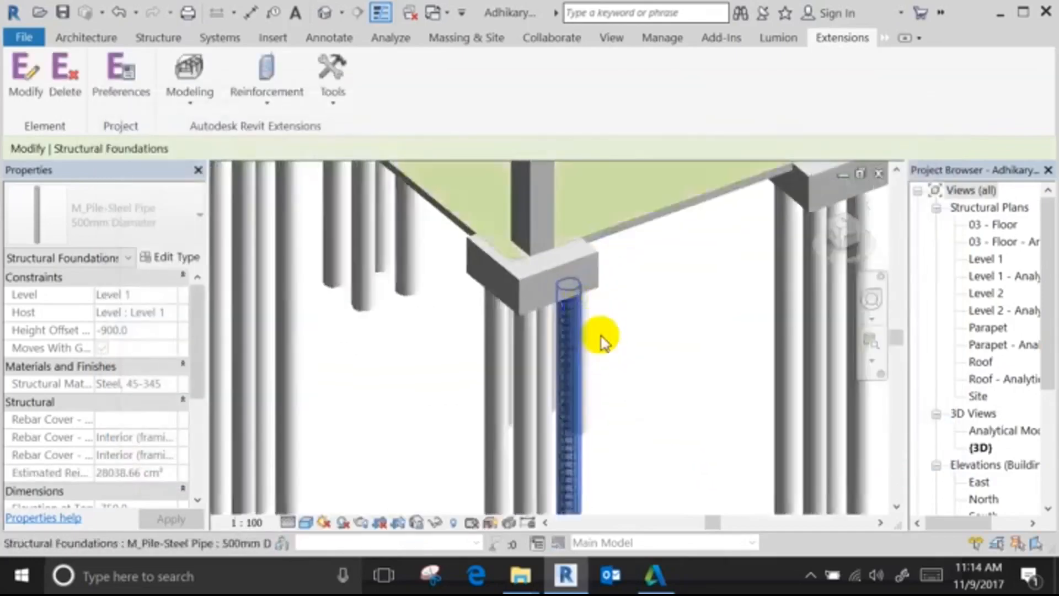
Inspect the rebar cage along the reinforced pile, and open the steel pipe pile's family for editing.
scroll(601, 339, "up", 4)
middle_click_drag(610, 335, 648, 171)
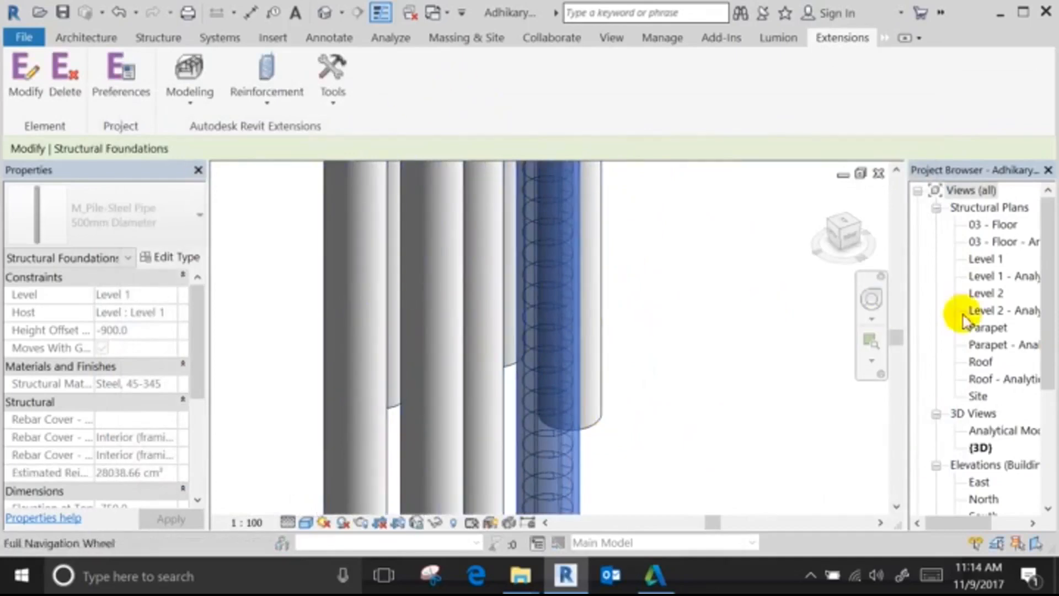
left_click(655, 317)
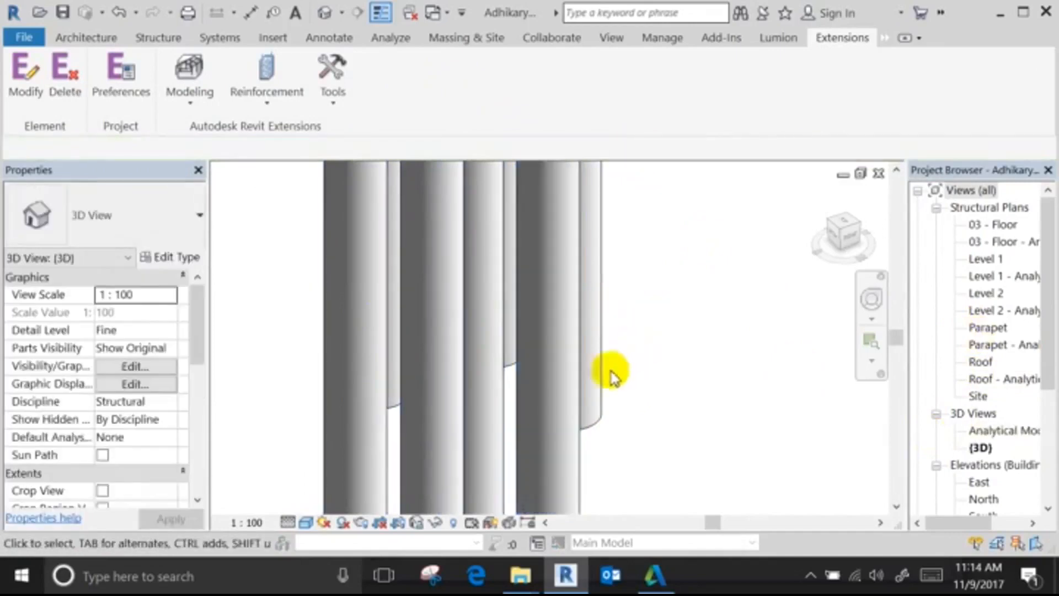
left_click(568, 405)
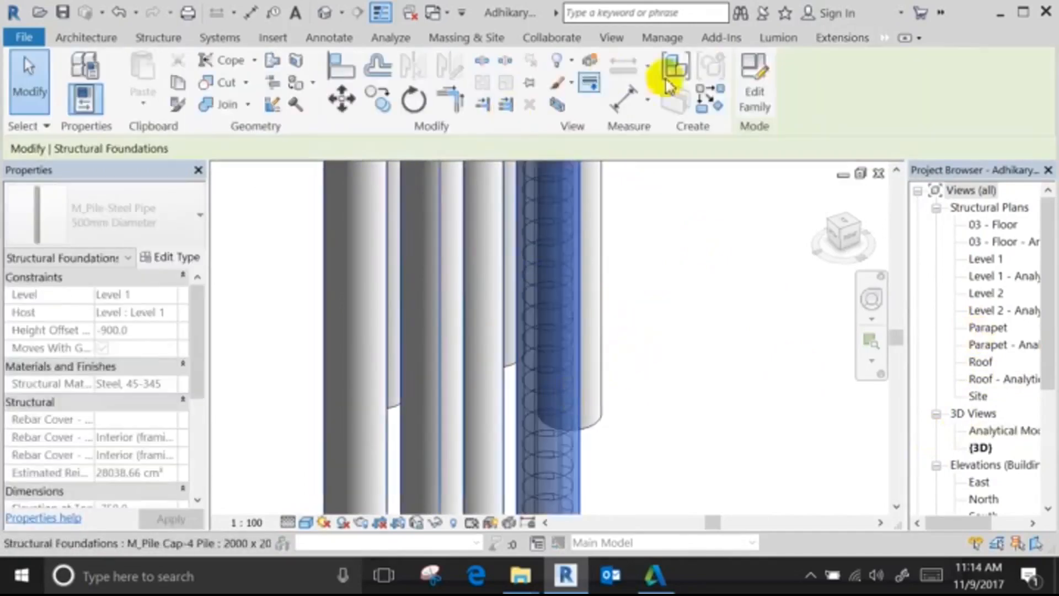
left_click(754, 77)
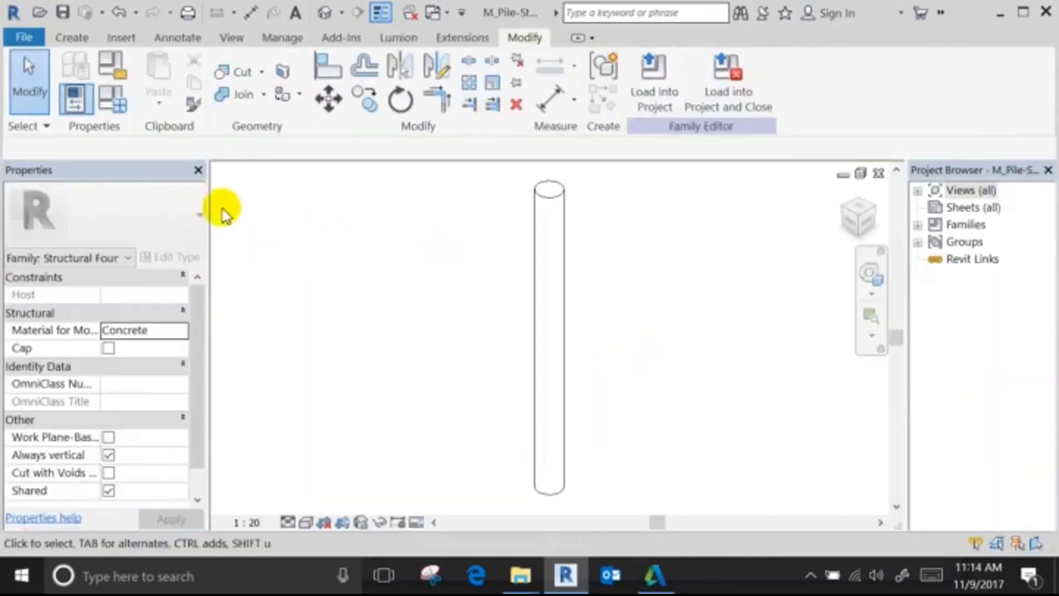
Open the material browser for the Structural Material of the family's 500mm Diameter type.
left_click(104, 104)
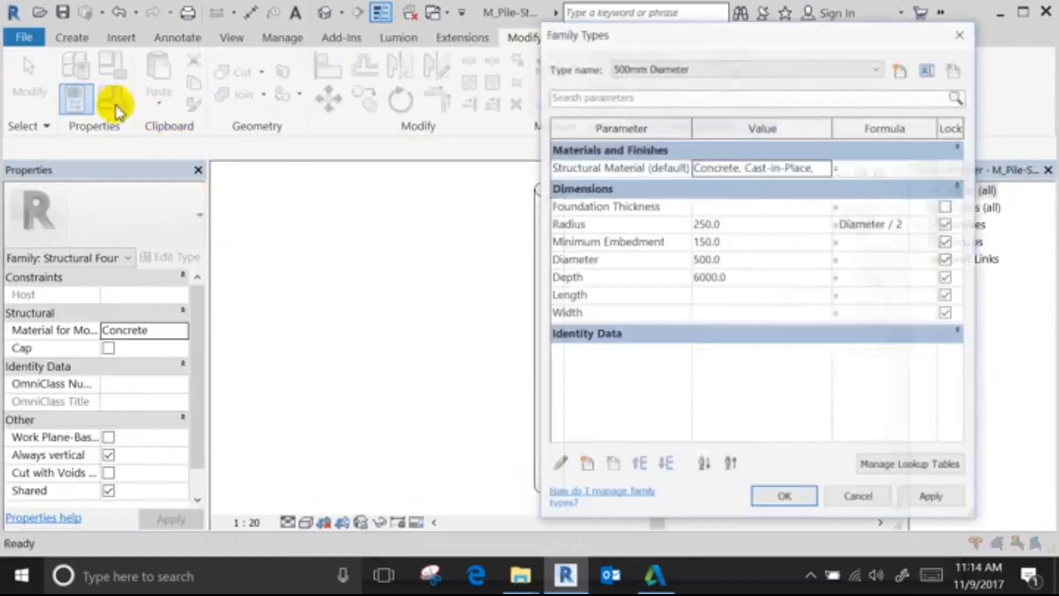
left_click(818, 166)
left_click(822, 167)
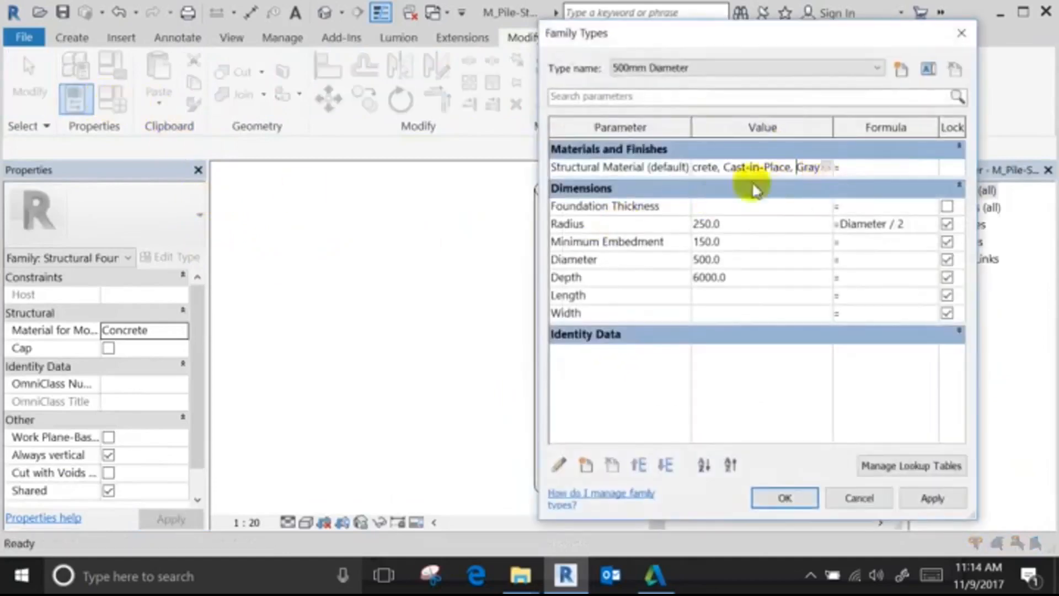
left_click(823, 167)
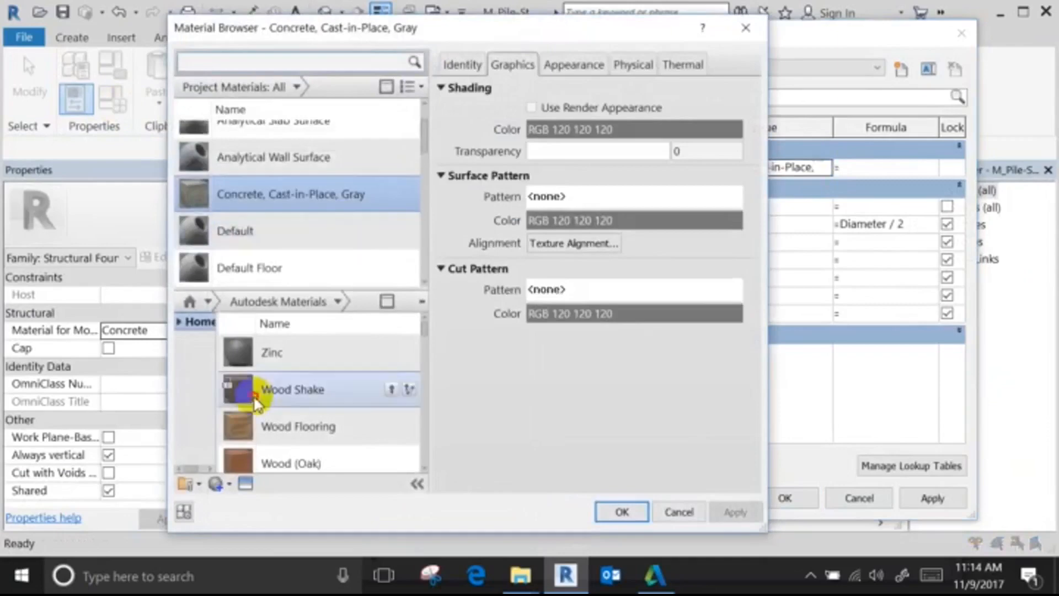
Add Concrete, Precast Panels from the Autodesk Materials library to the family's materials and select it.
left_click(238, 388)
scroll(291, 414, "up", 10)
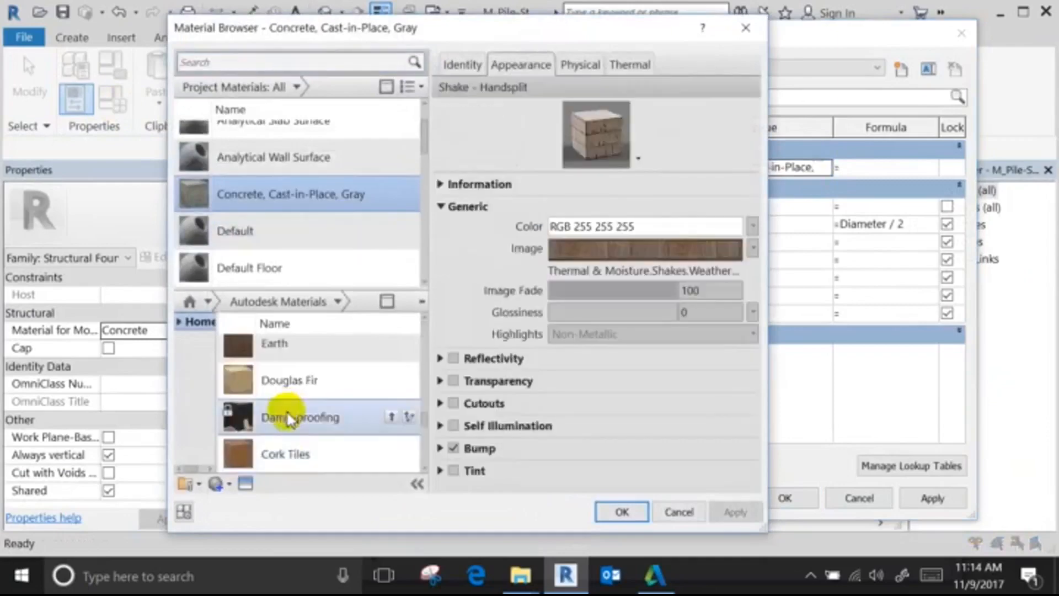
scroll(305, 461, "up", 3)
scroll(305, 460, "down", 2)
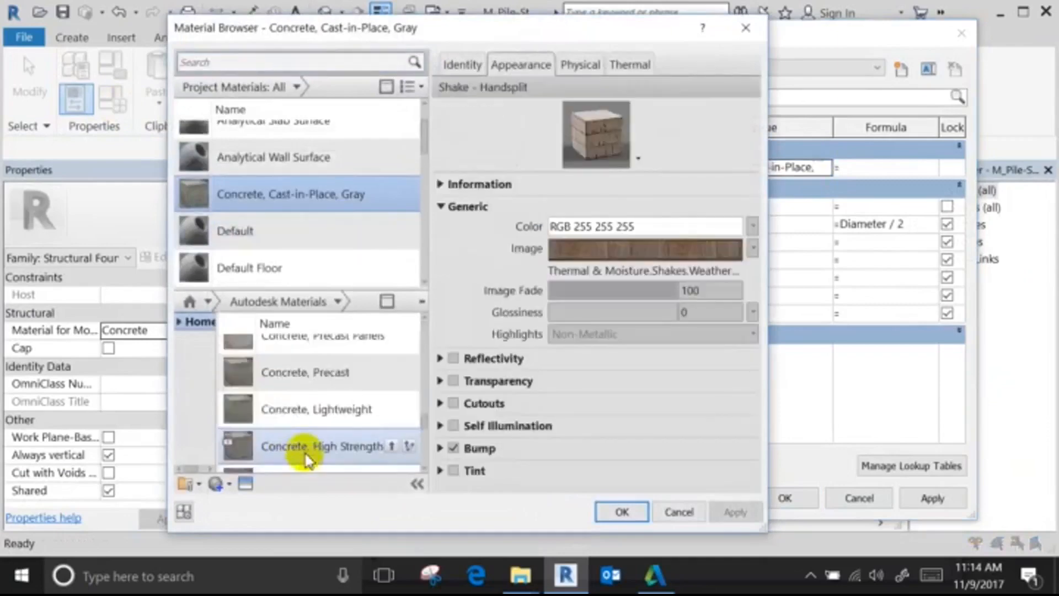
scroll(307, 460, "up", 2)
left_click(313, 448)
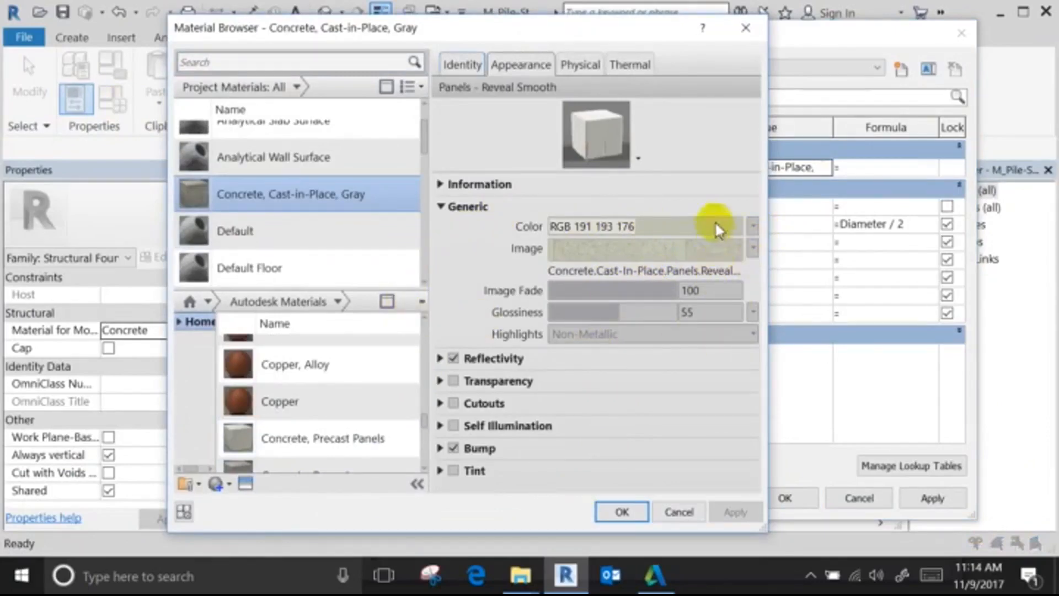
left_click(390, 438)
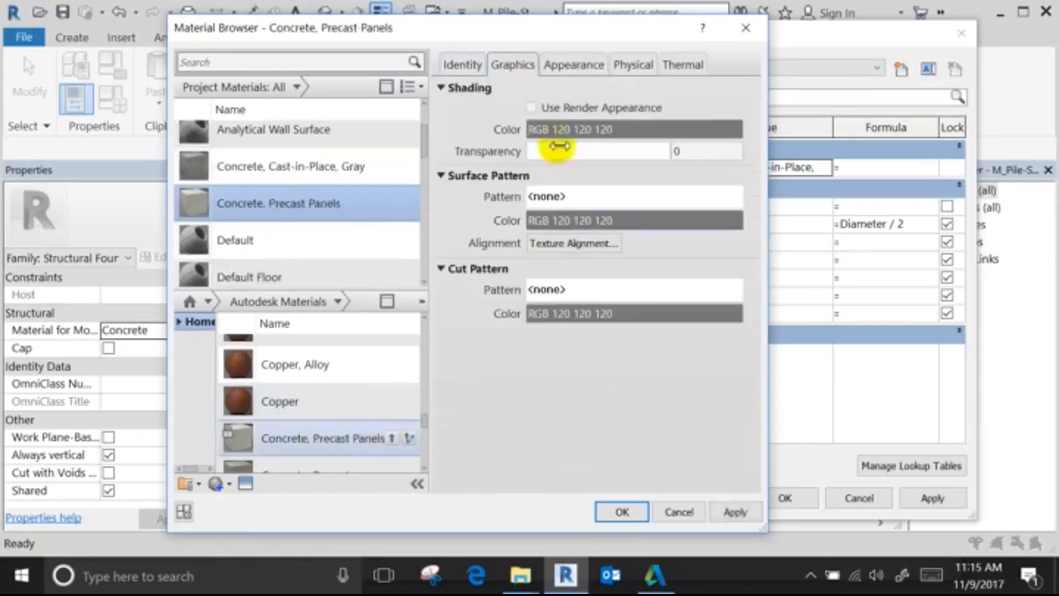
Examine the appearance image of Concrete, Precast Panels and its texture offset, scale and repeat settings.
left_click(568, 65)
left_click(611, 279)
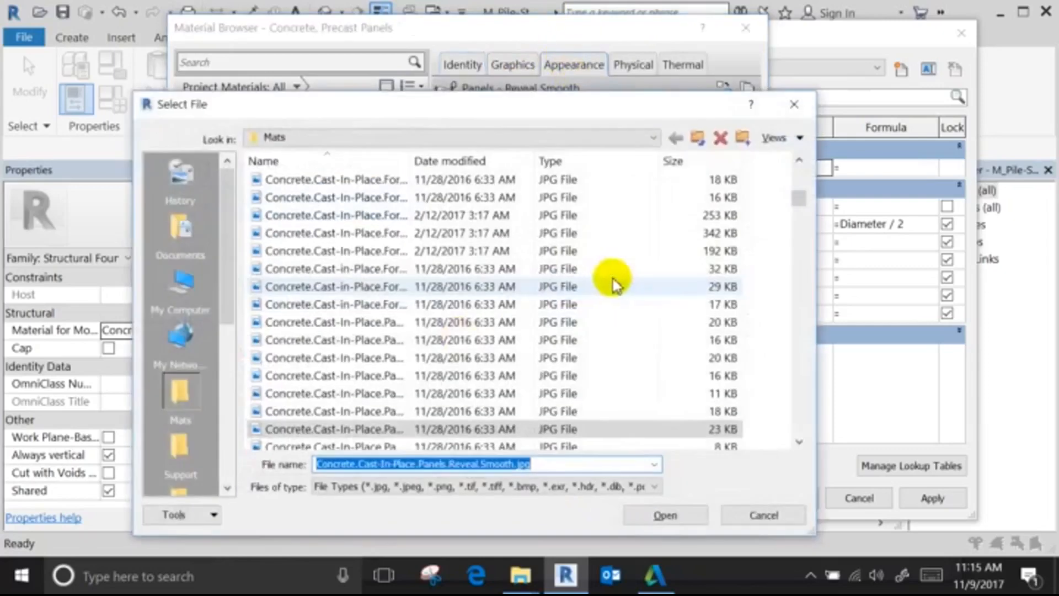
left_click(764, 514)
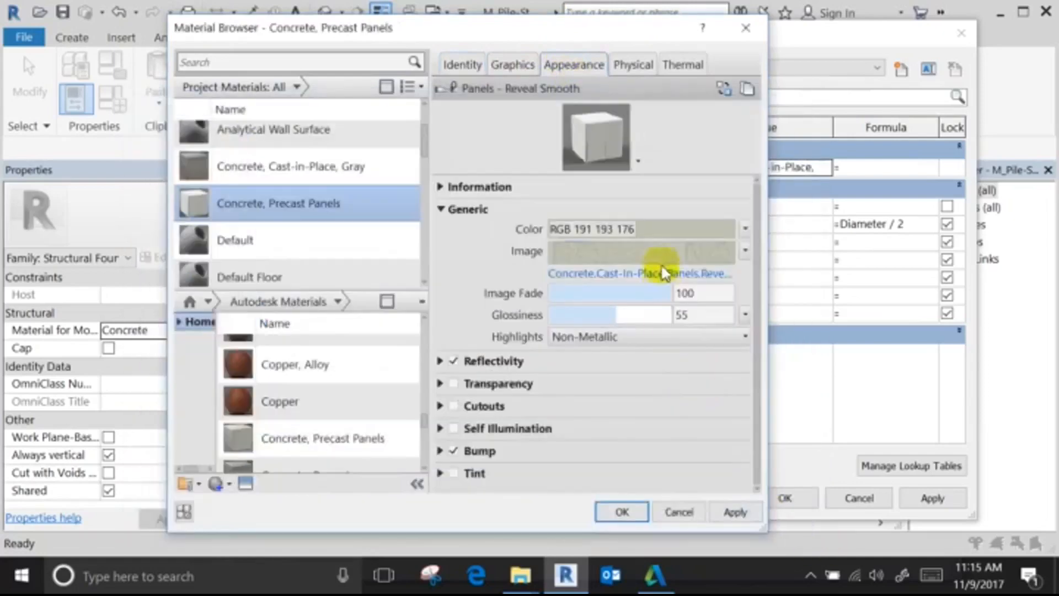
left_click(668, 267)
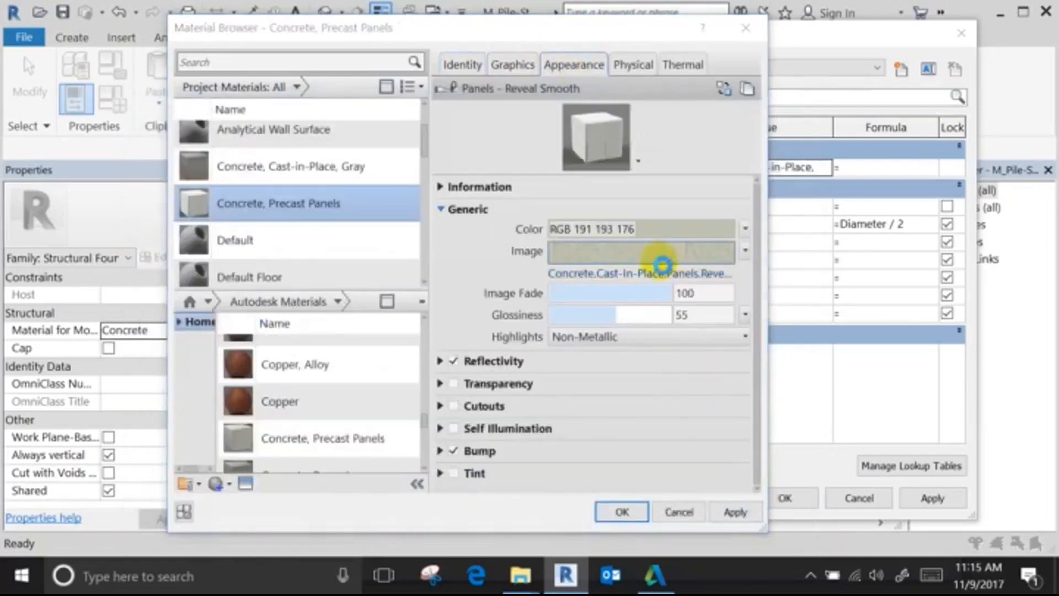
left_click(310, 411)
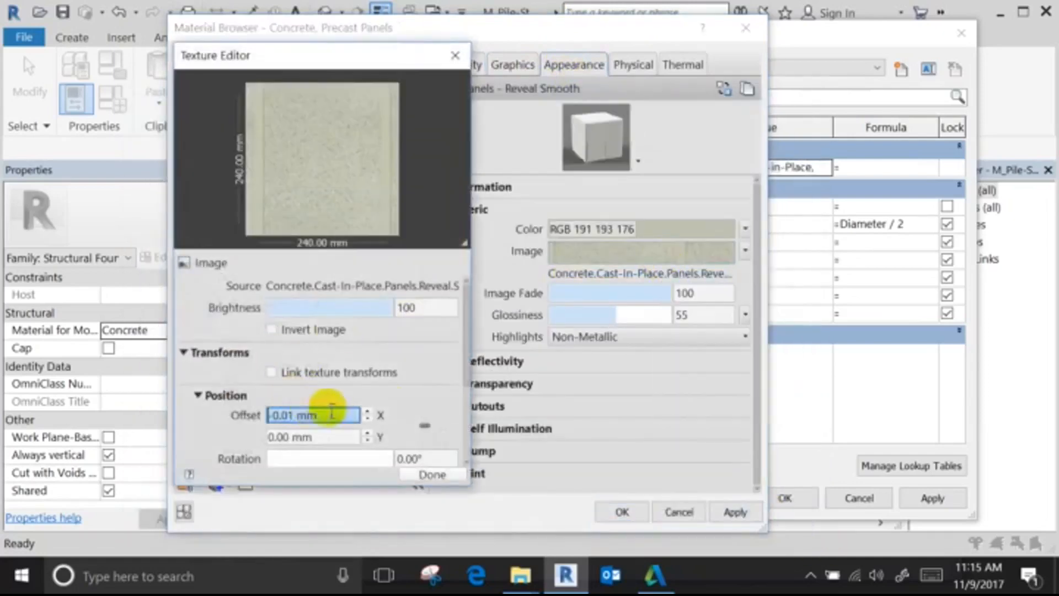
left_click(366, 411)
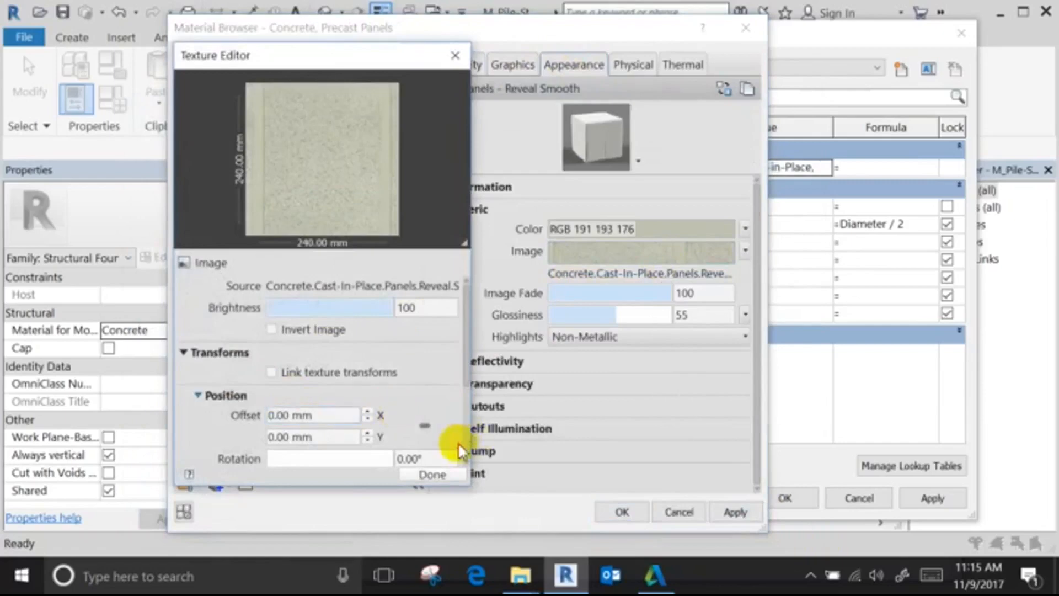
scroll(460, 451, "down", 3)
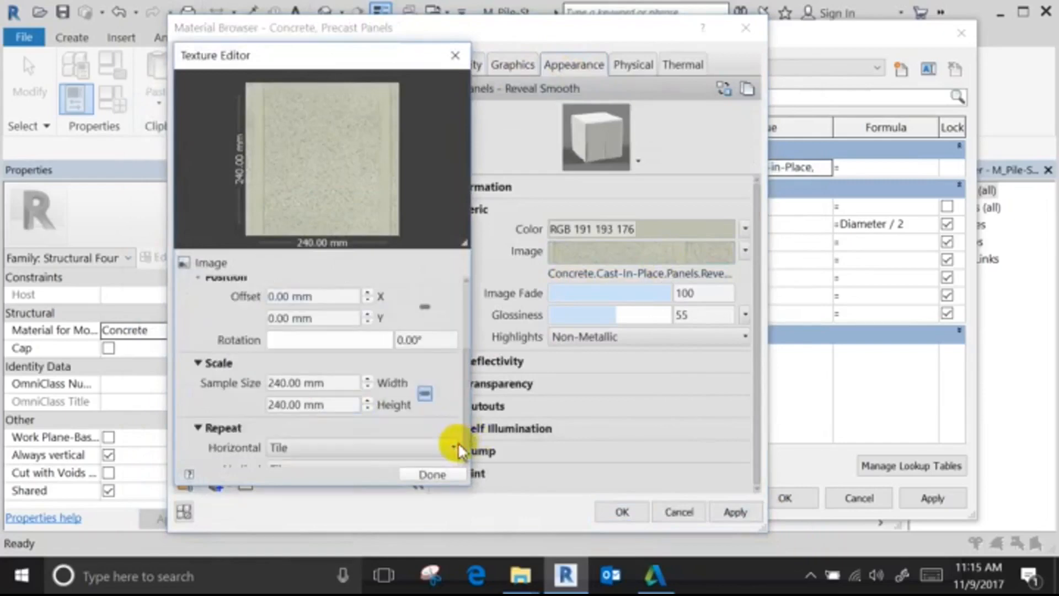
left_click(337, 380)
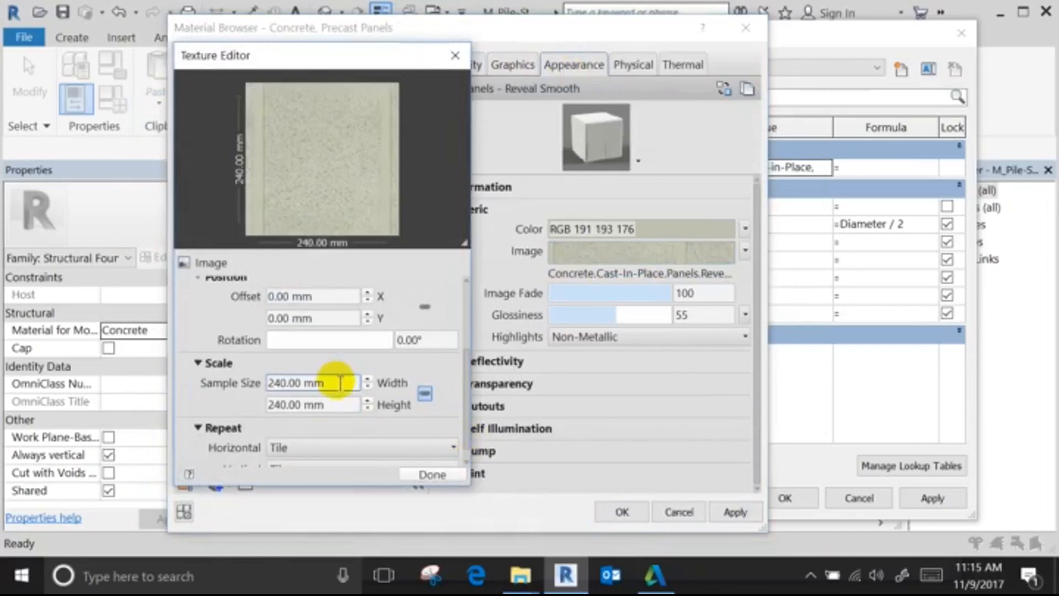
left_click(431, 474)
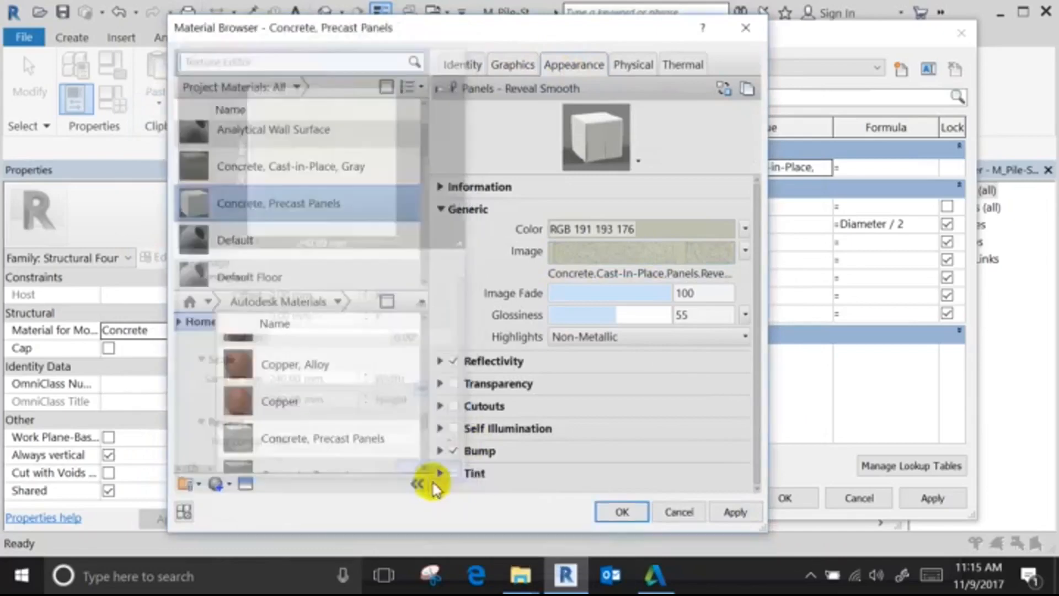
Apply Concrete, Precast Panels as the pile family's structural material, and load the family into the project while closing it.
left_click(634, 513)
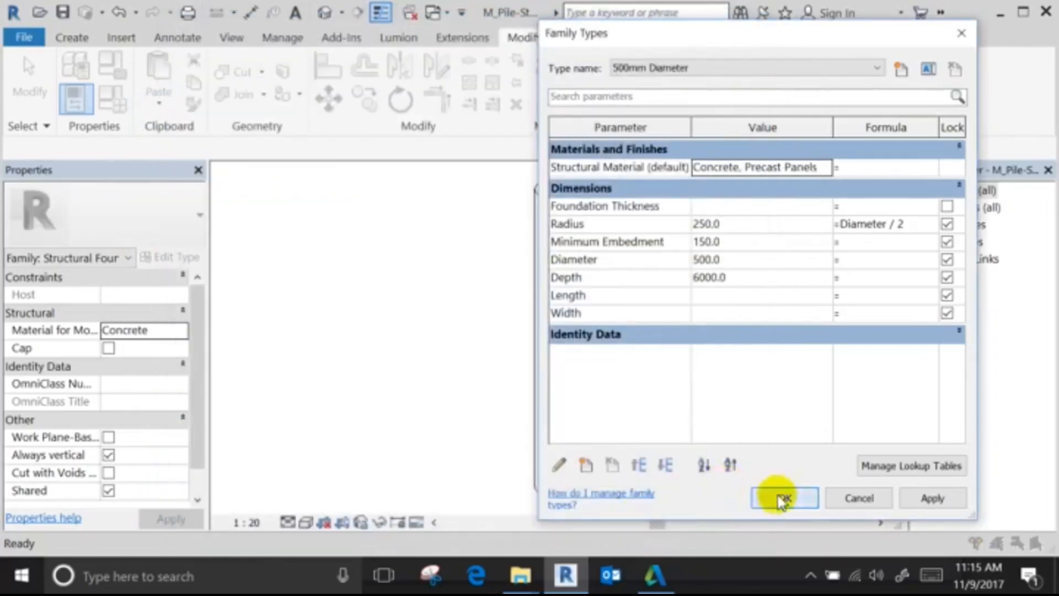
left_click(782, 497)
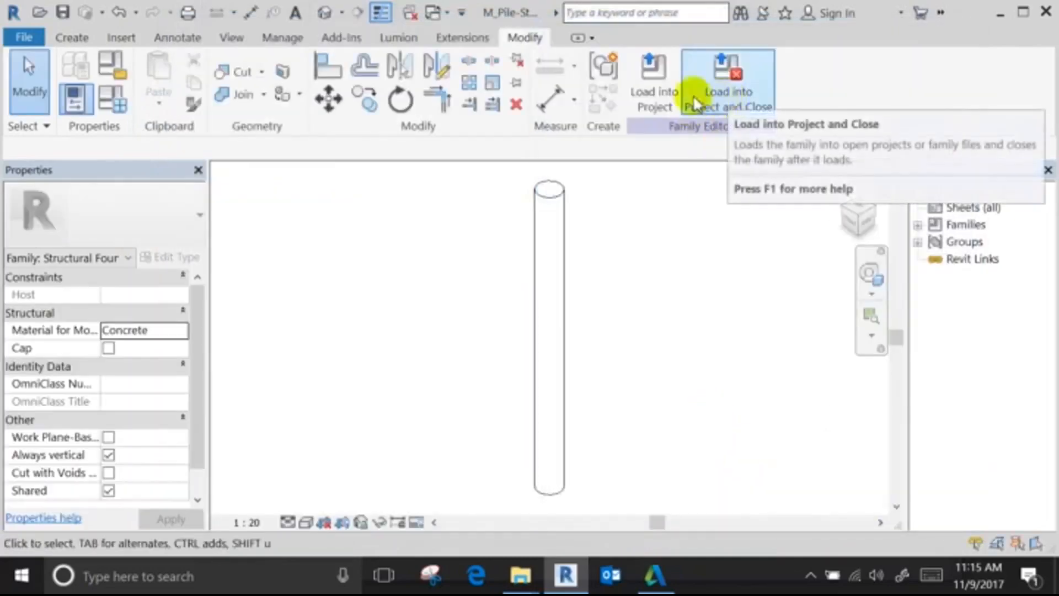
left_click(728, 95)
left_click(598, 292)
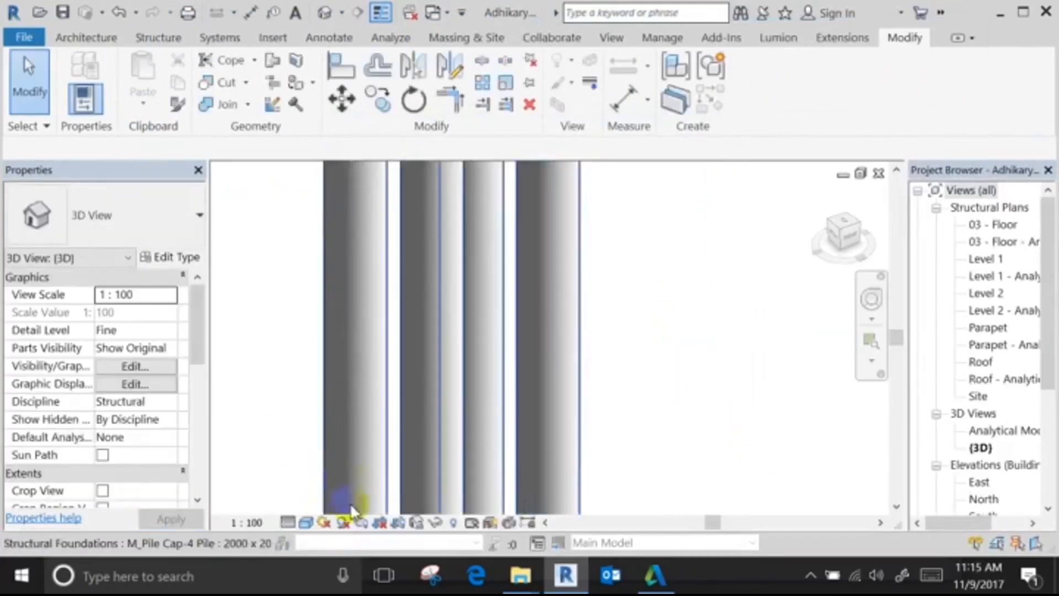
Try another visual style on the 3D view, dismiss the save reminder, and return to the shaded style.
left_click(324, 522)
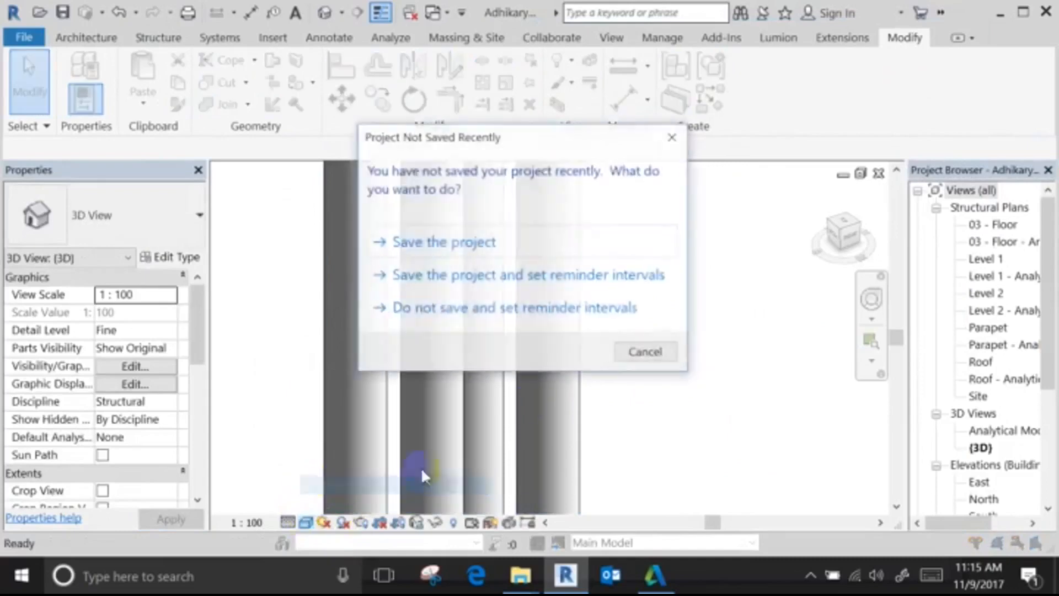
left_click(676, 142)
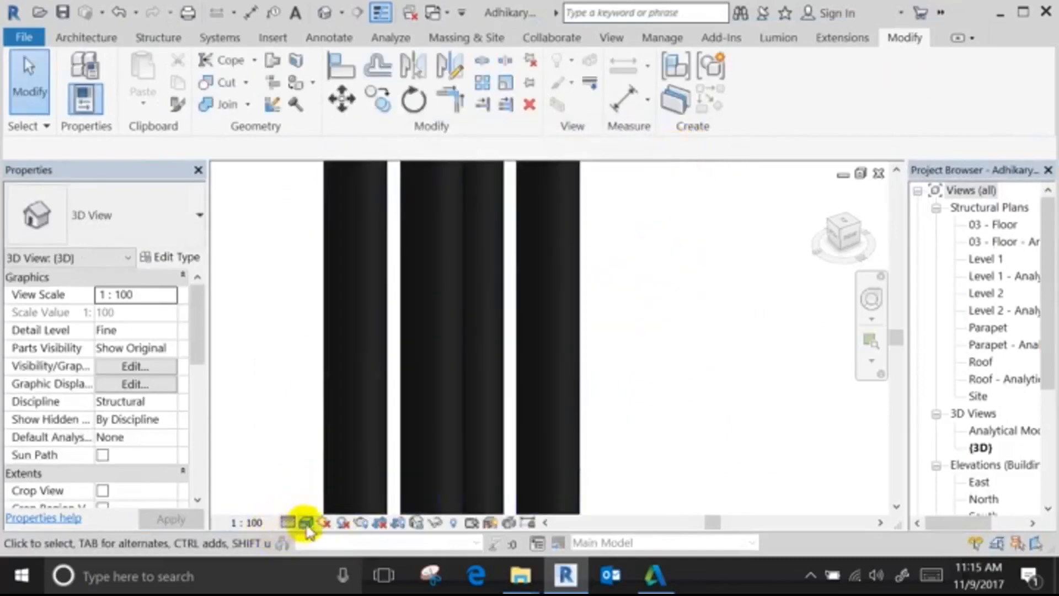
left_click(305, 522)
left_click(314, 445)
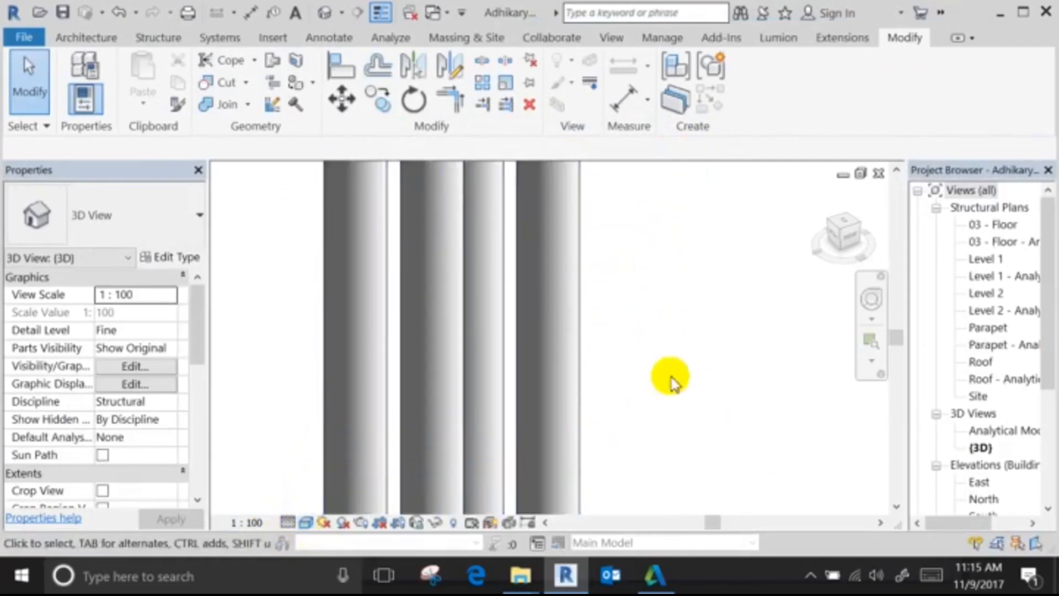
Inspect the corner pile group and its rebar cage, comparing how far the bars reach with the ends of the piles.
left_click(541, 413)
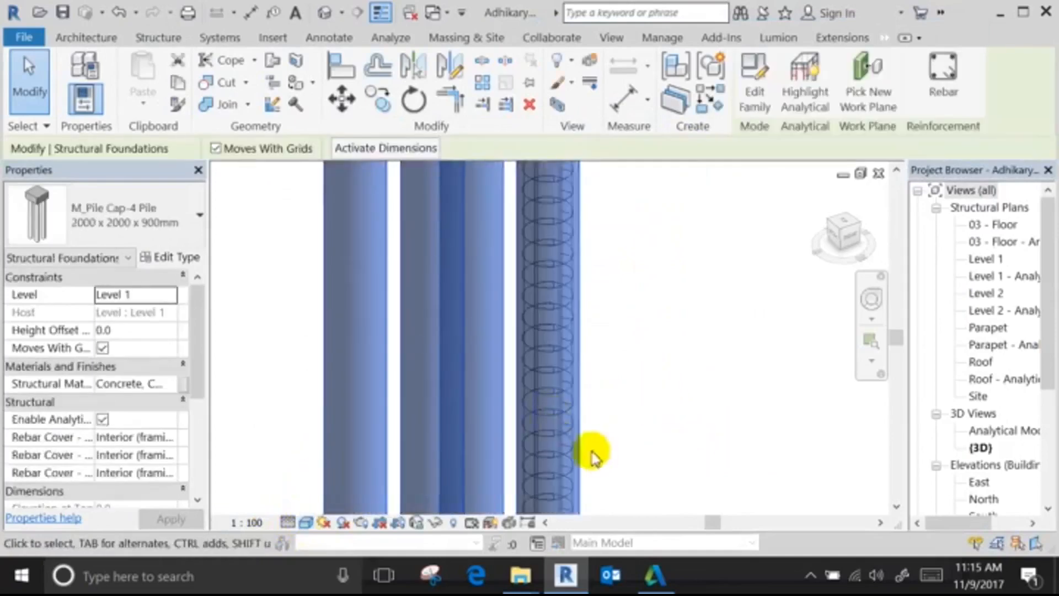
middle_click_drag(593, 457, 520, 184)
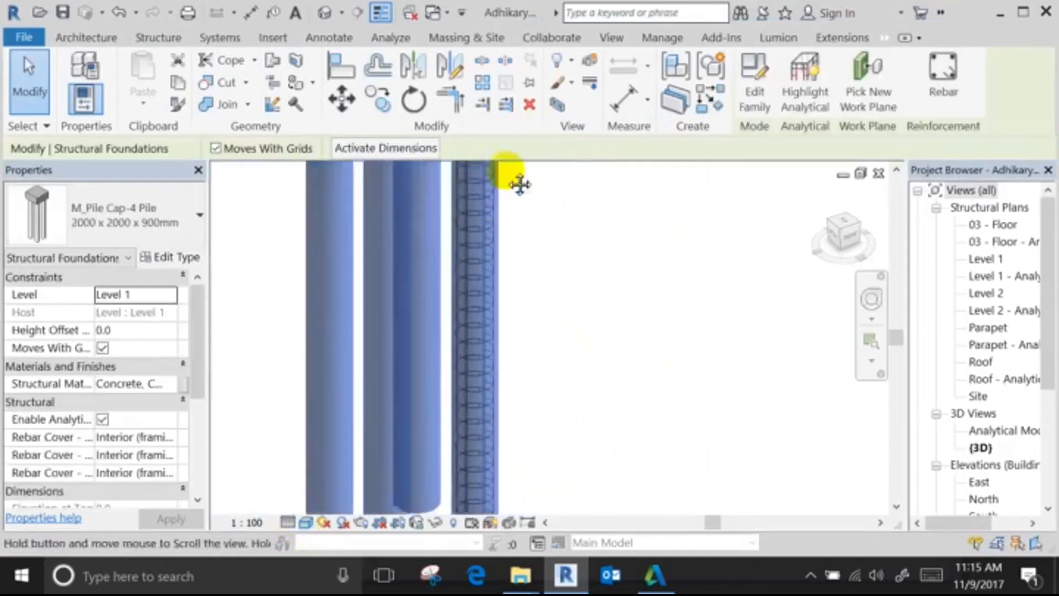
scroll(520, 184, "down", 6)
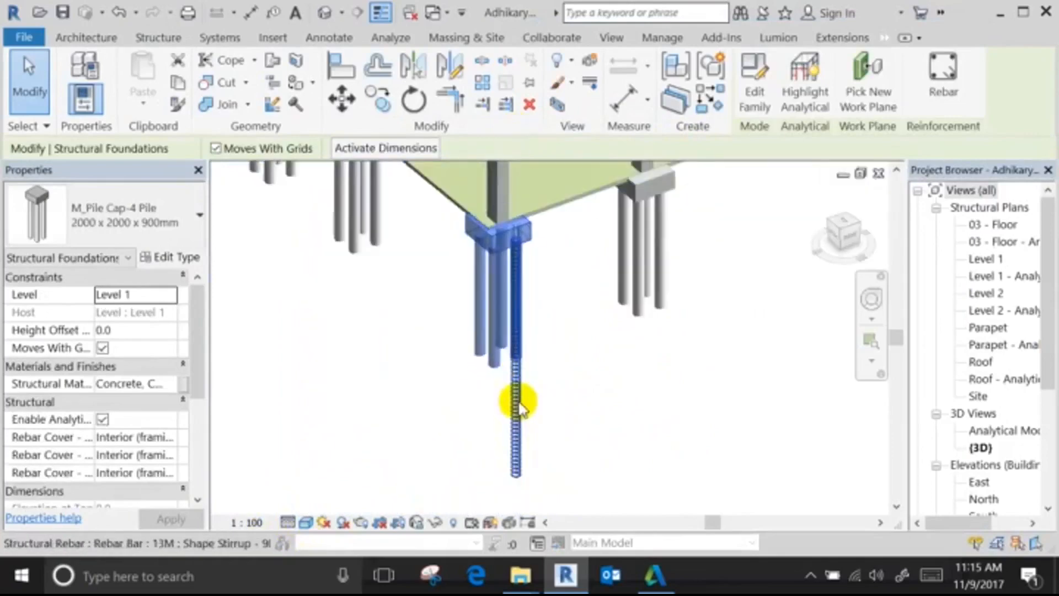
scroll(507, 430, "up", 4)
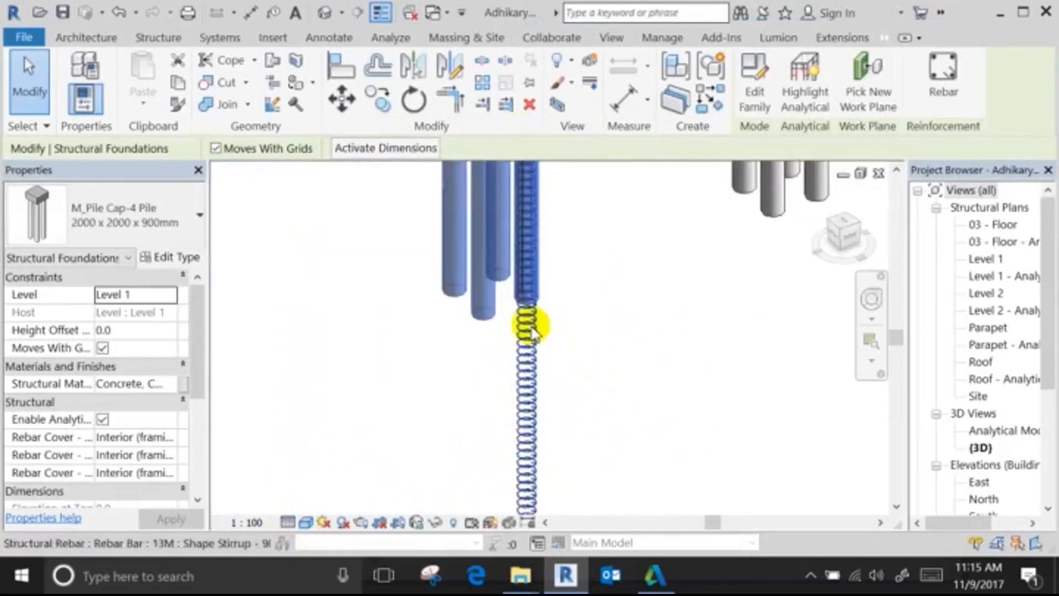
left_click(441, 503)
left_click(379, 521)
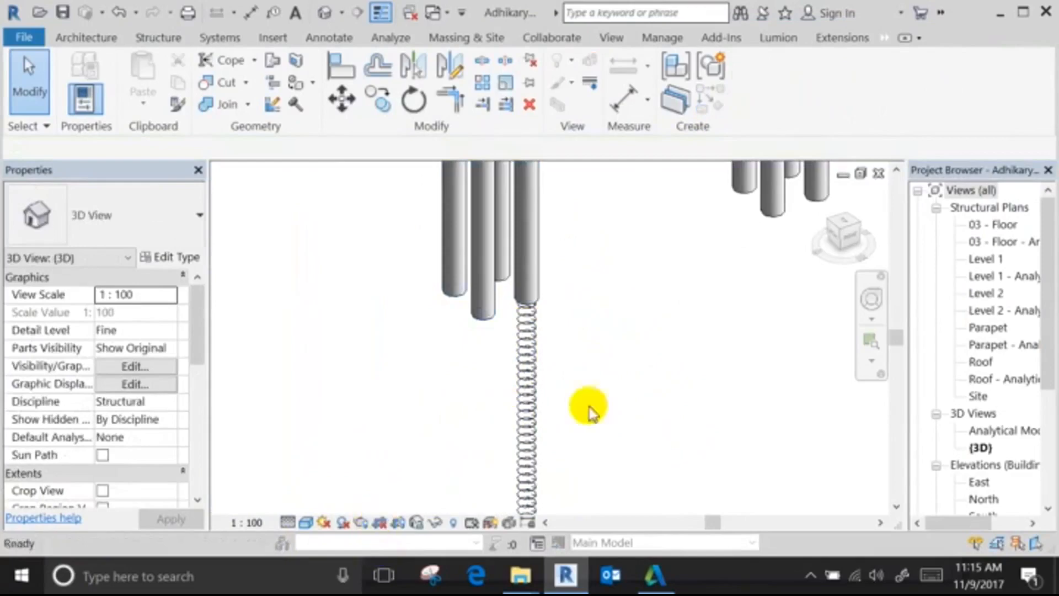
scroll(643, 289, "down", 2)
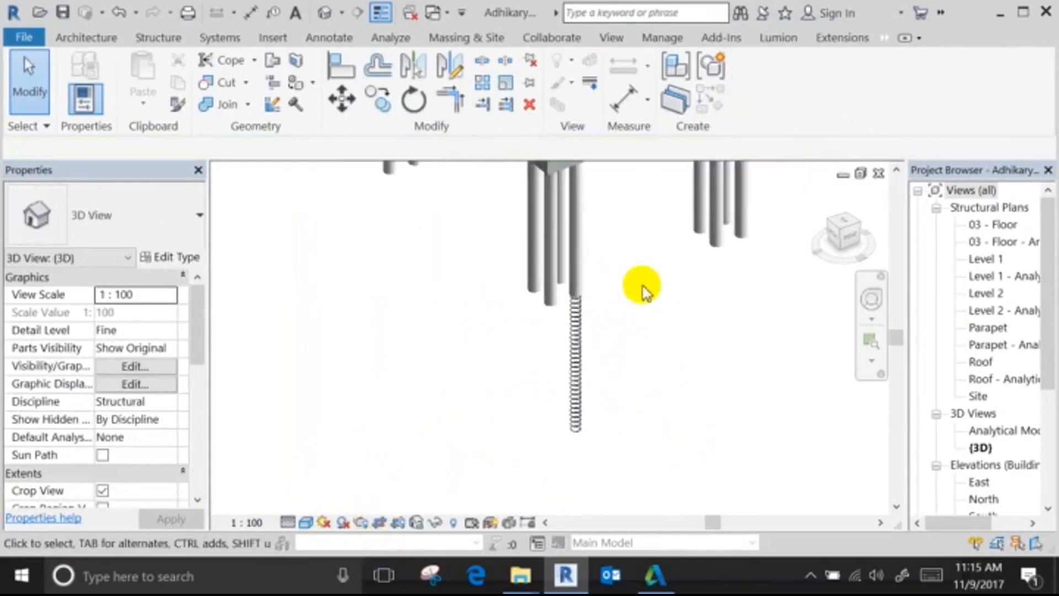
Open the corner pile cap family for editing and check the structural material of one steel pipe pile, leaving the material unmodified.
left_click(532, 276)
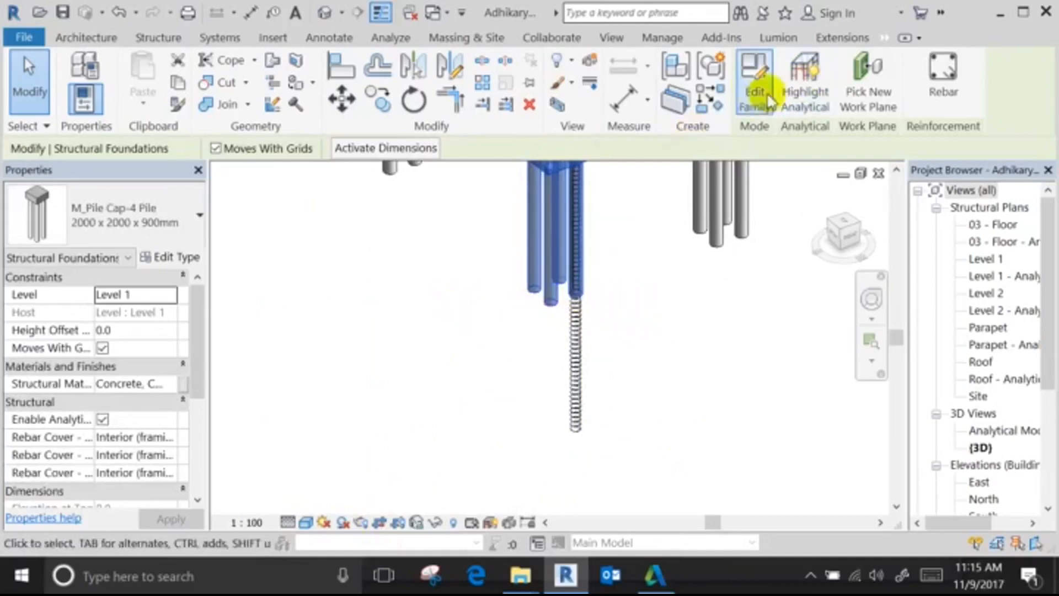
left_click(753, 99)
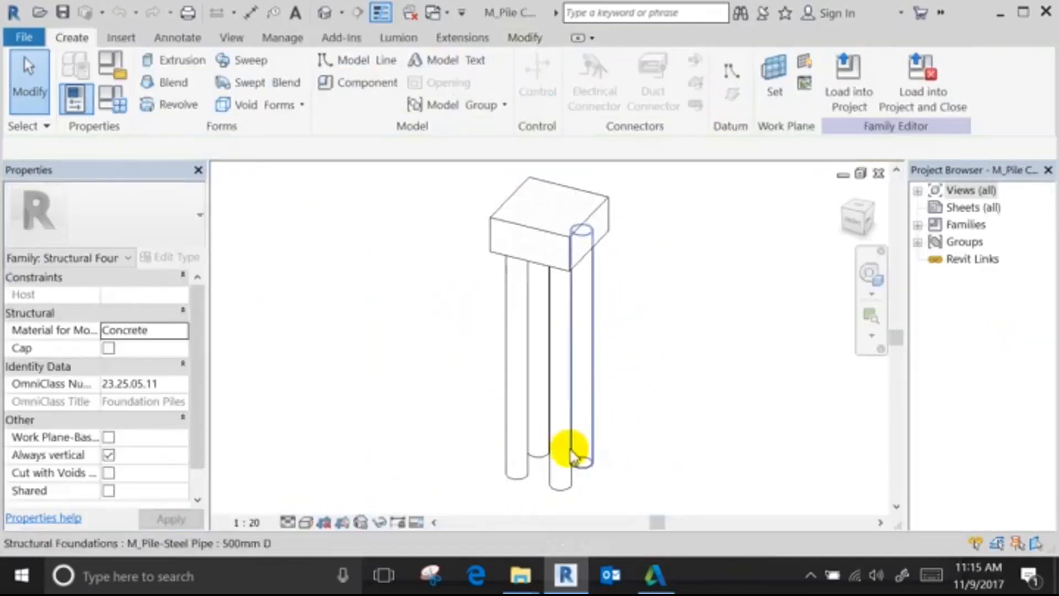
left_click(572, 455)
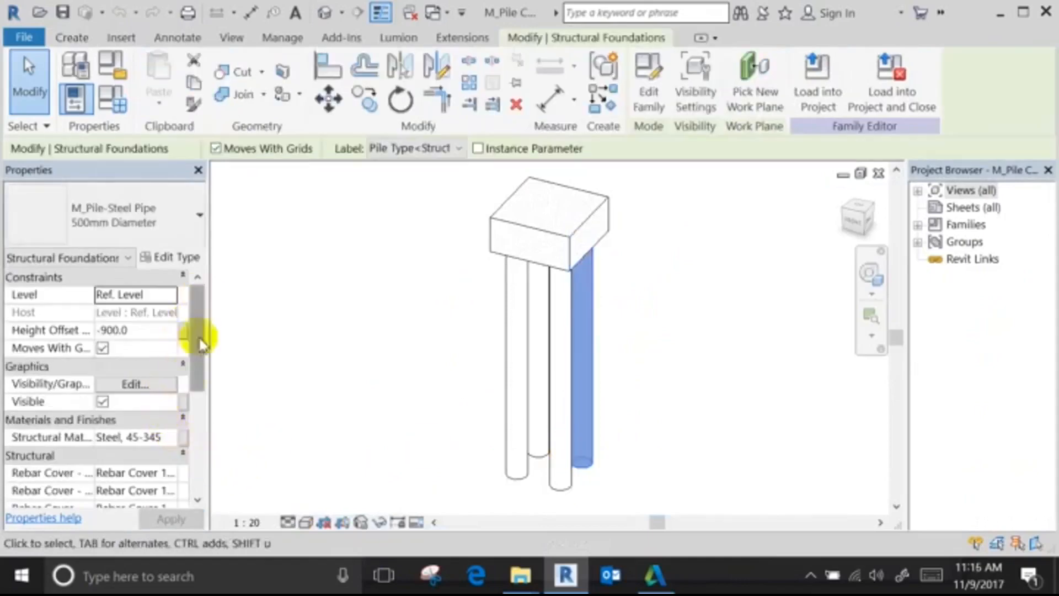
left_click(171, 437)
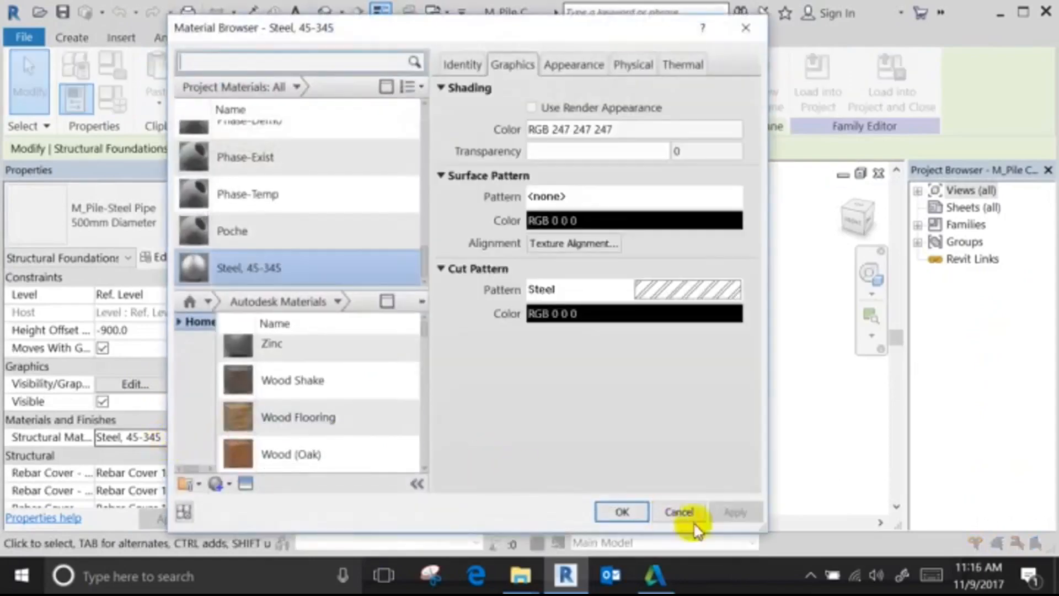
left_click(679, 515)
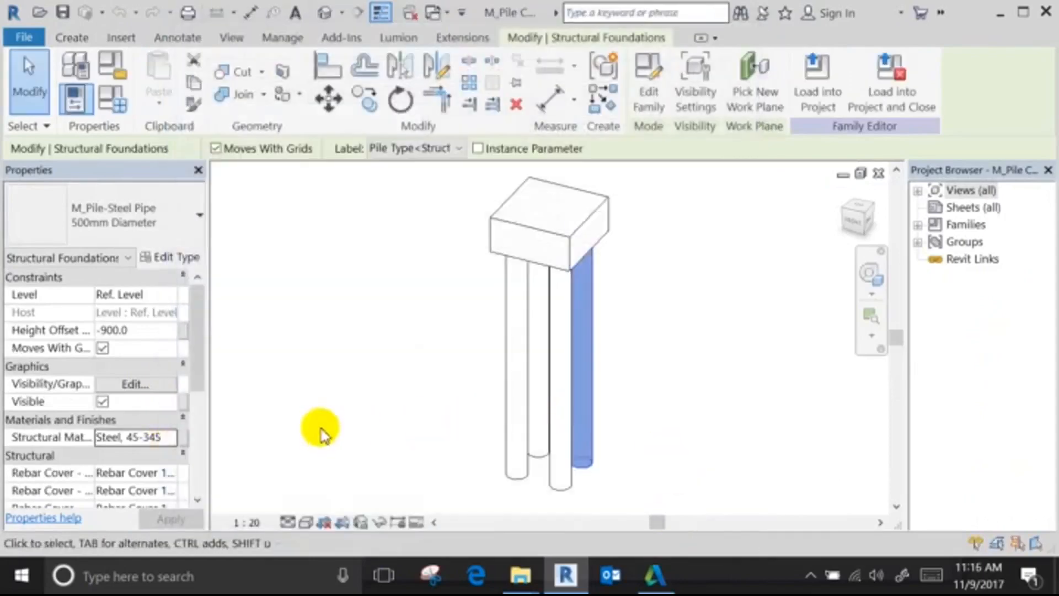
Check the structural material of a second pile in the family, cancel the material dialog, and close the family.
left_click(384, 404)
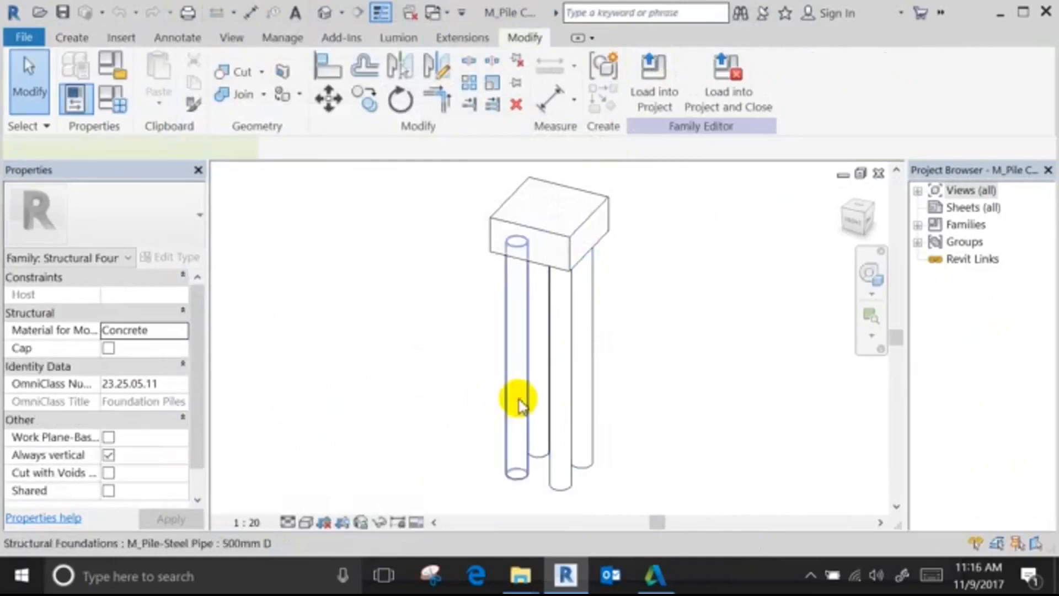
left_click(506, 399)
left_click(165, 437)
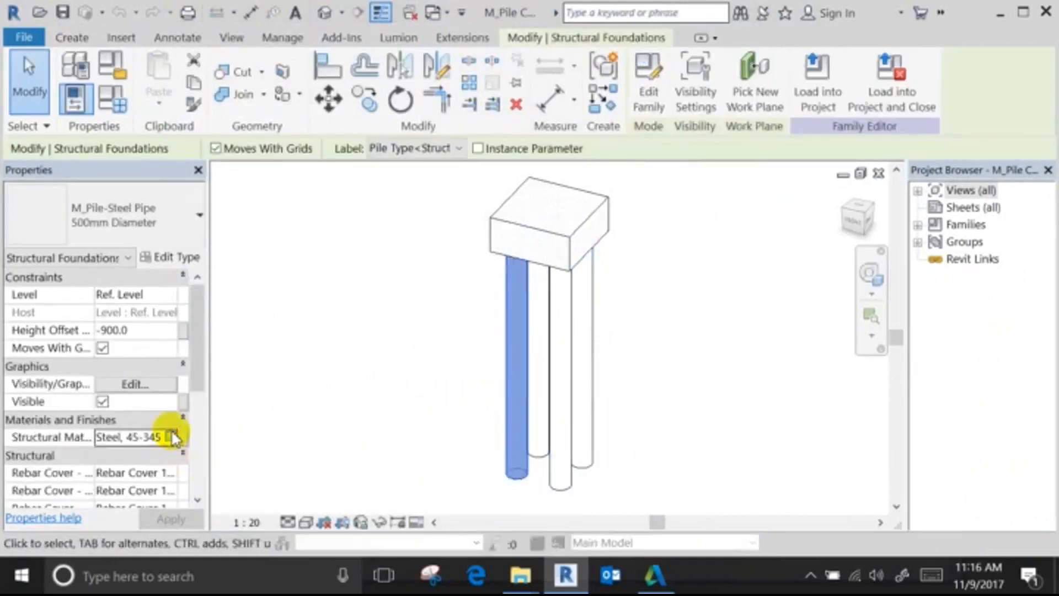
left_click(172, 437)
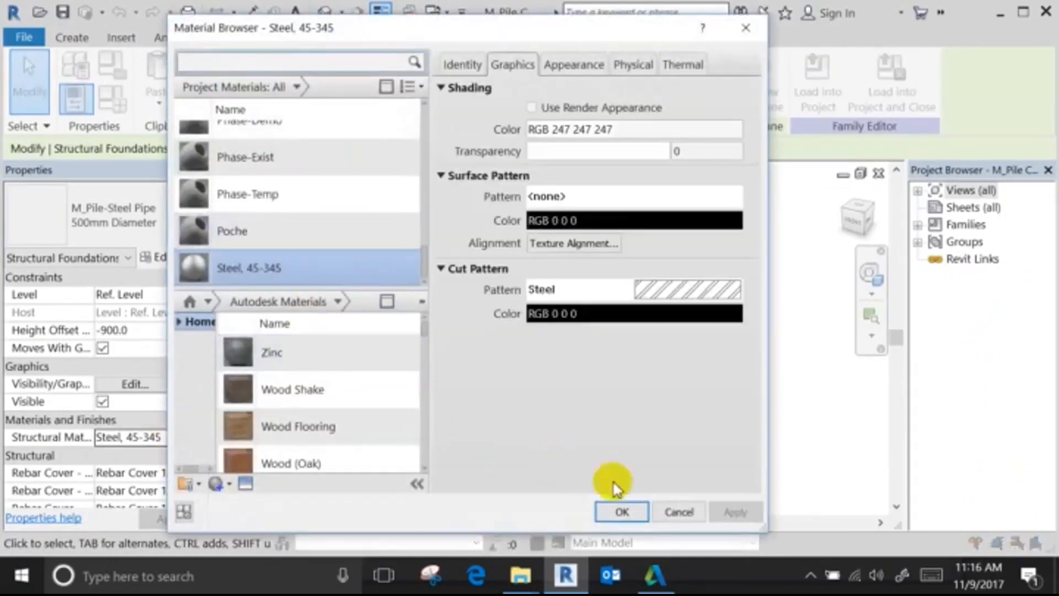
left_click(683, 511)
left_click(650, 406)
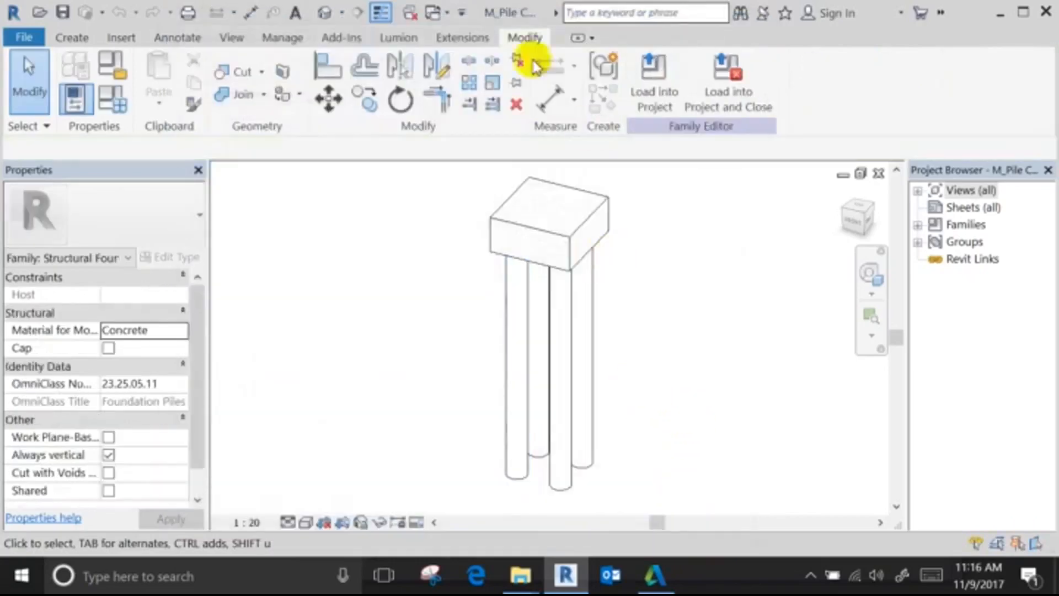
left_click(28, 38)
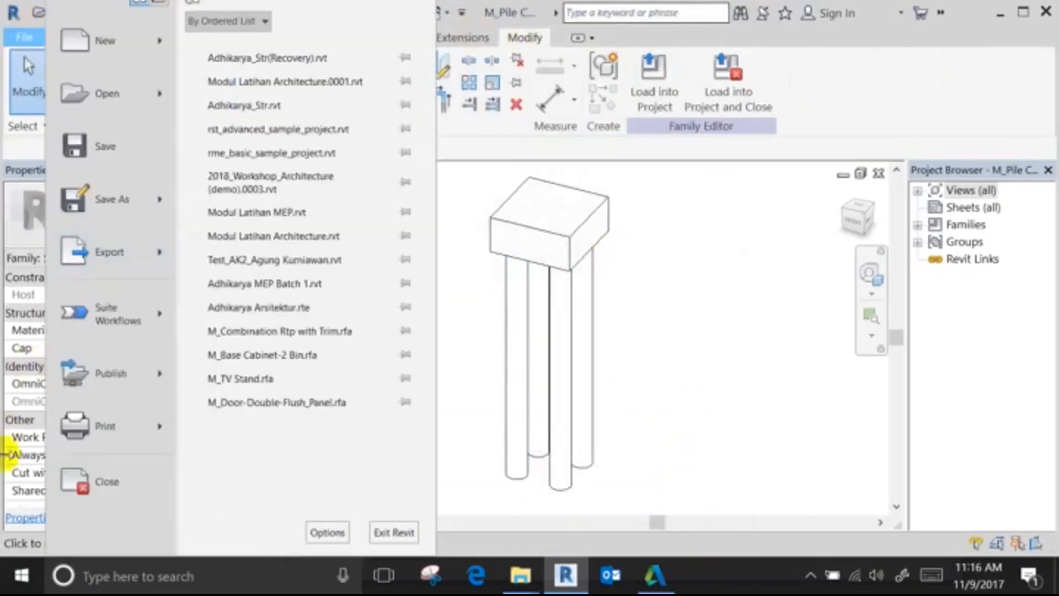
left_click(83, 479)
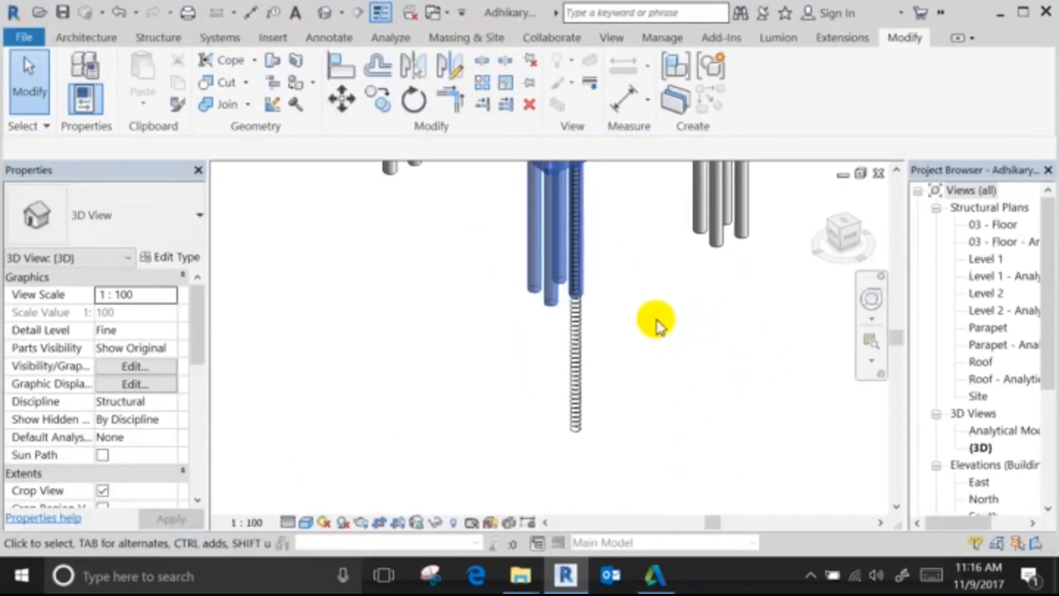
Undo the pile family reload to restore the longer corner piles.
scroll(588, 375, "down", 5)
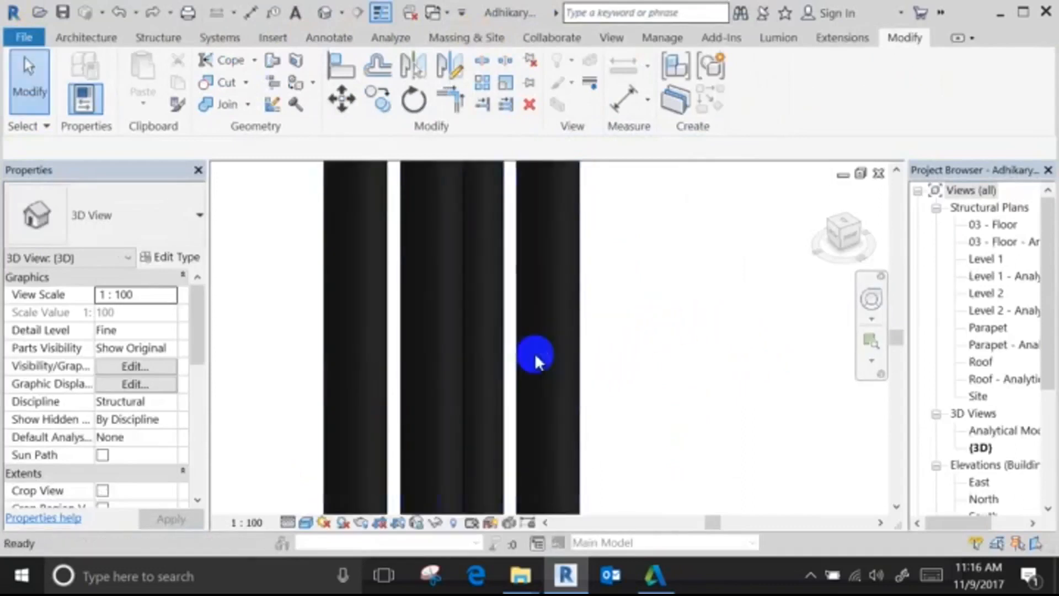
scroll(591, 312, "down", 3)
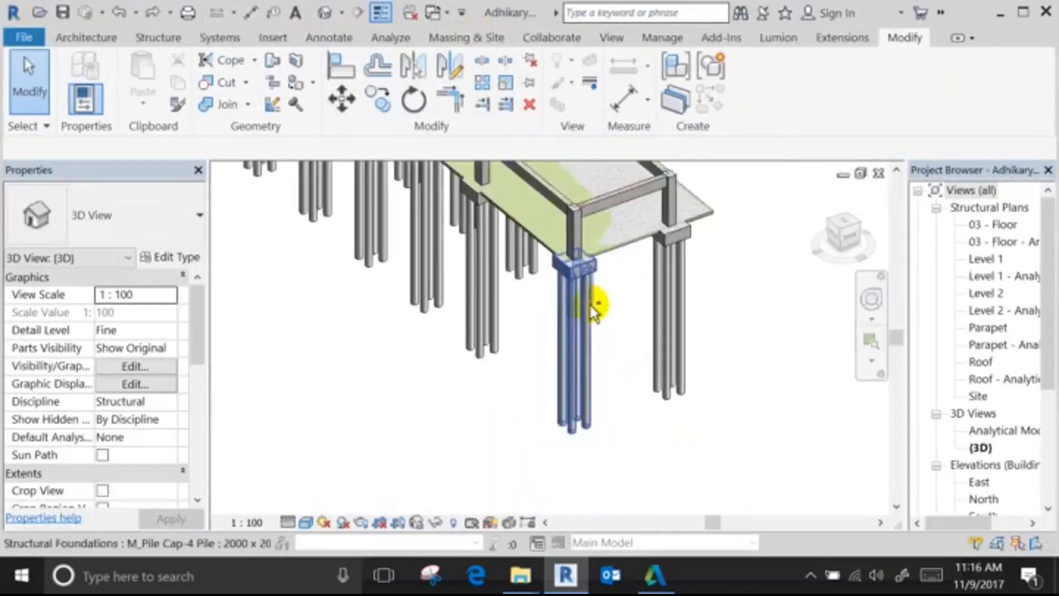
scroll(594, 329, "up", 3)
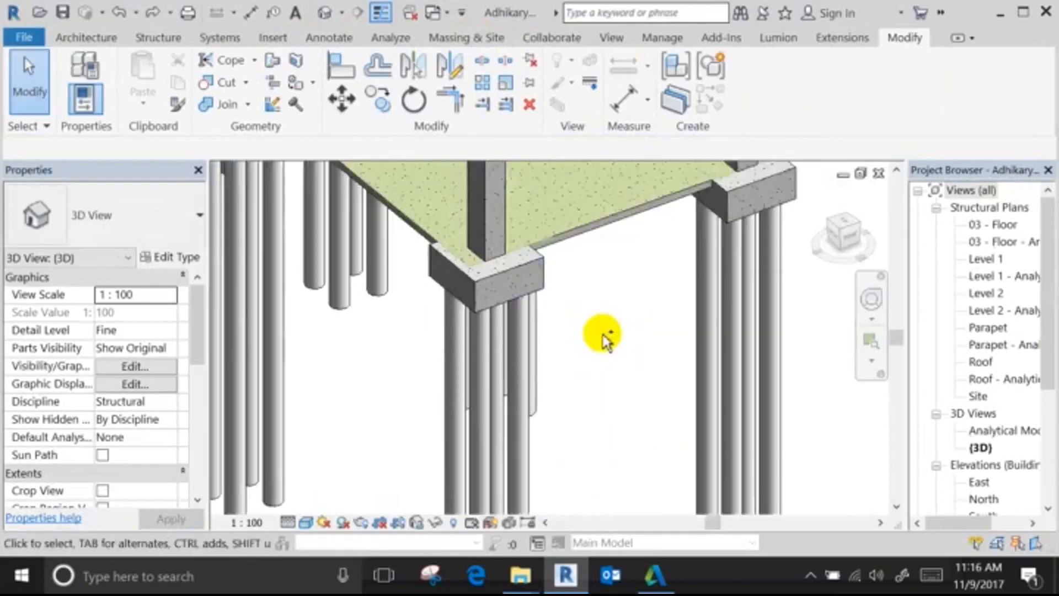
Check the structural material of a single steel pipe pile nested in the corner pile cap.
left_click(539, 390)
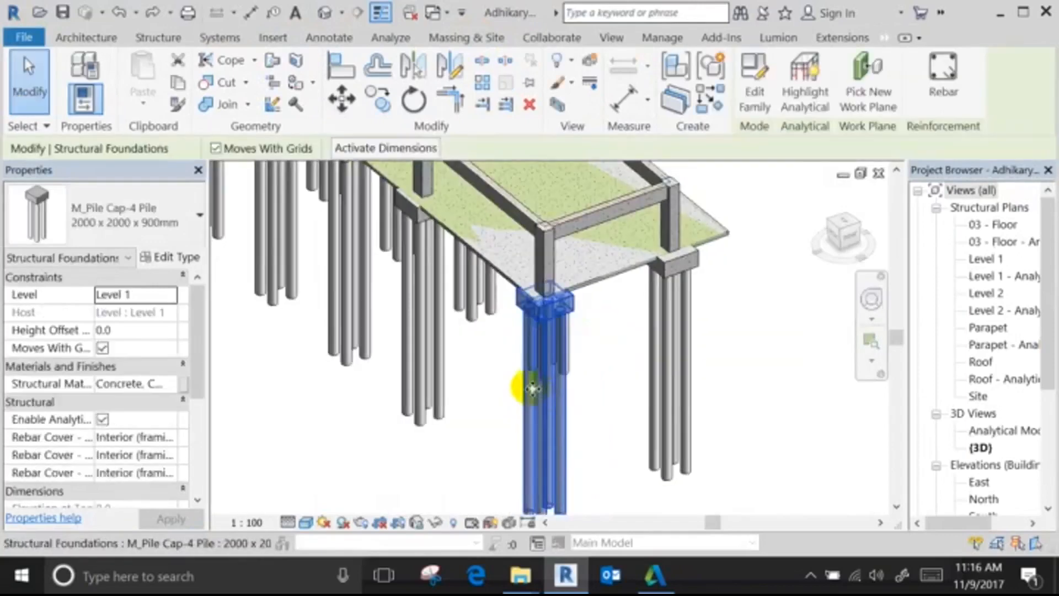
left_click(581, 414)
left_click(564, 420)
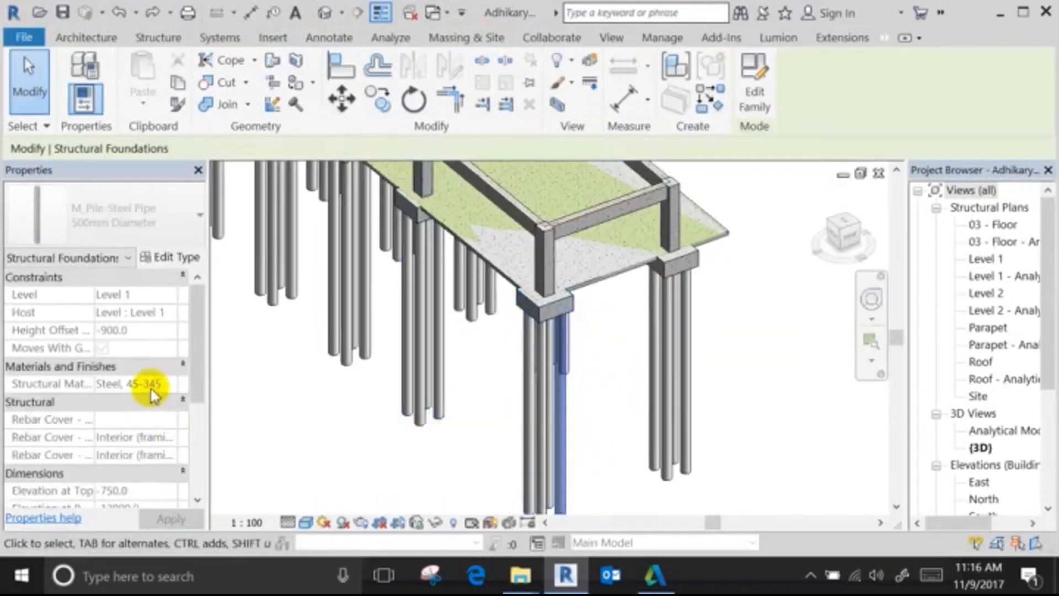
left_click(597, 418)
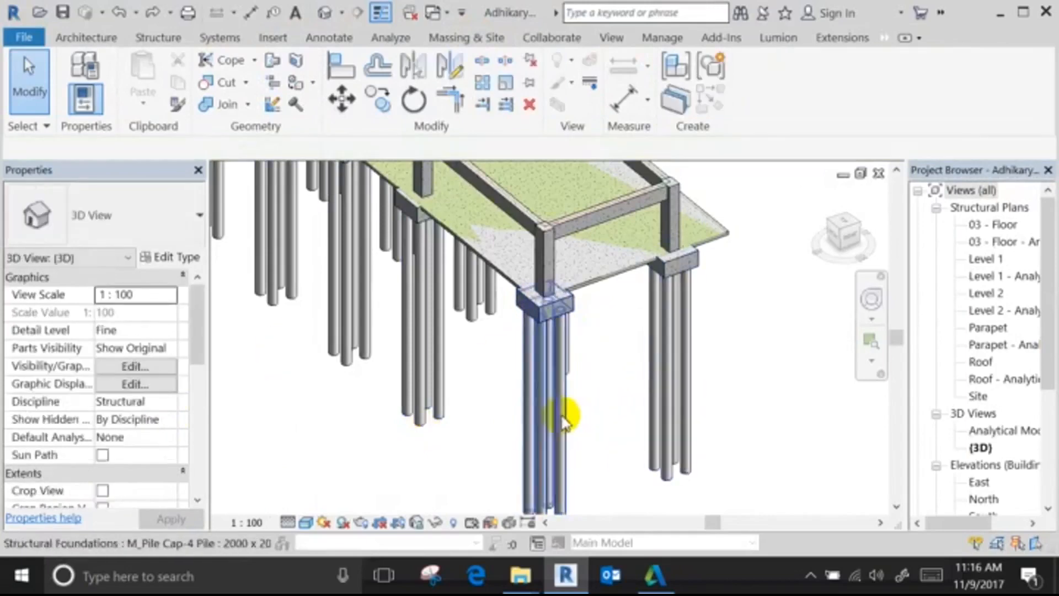
left_click(567, 414)
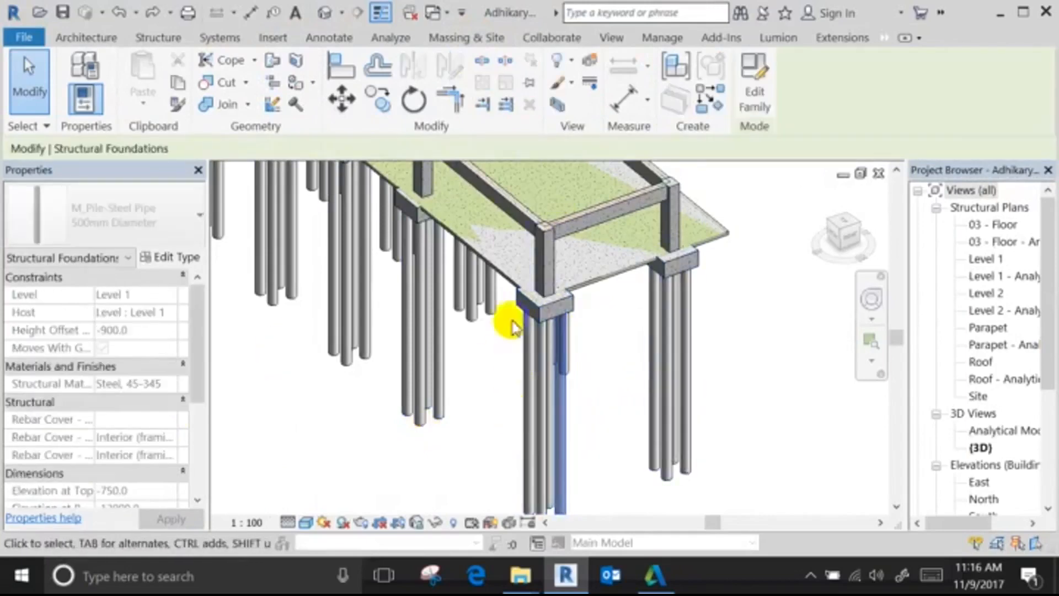
left_click(613, 332)
Open the corner pile cap family for editing and set one steel pipe pile's structural material to Concrete, Cast-in-Place gray.
left_click(558, 371)
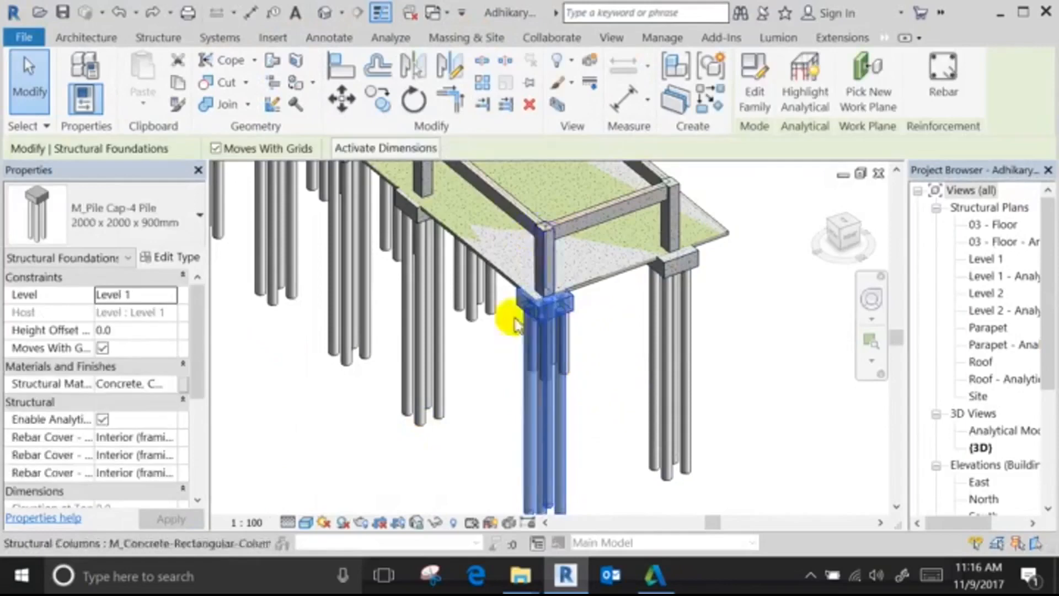
left_click(752, 97)
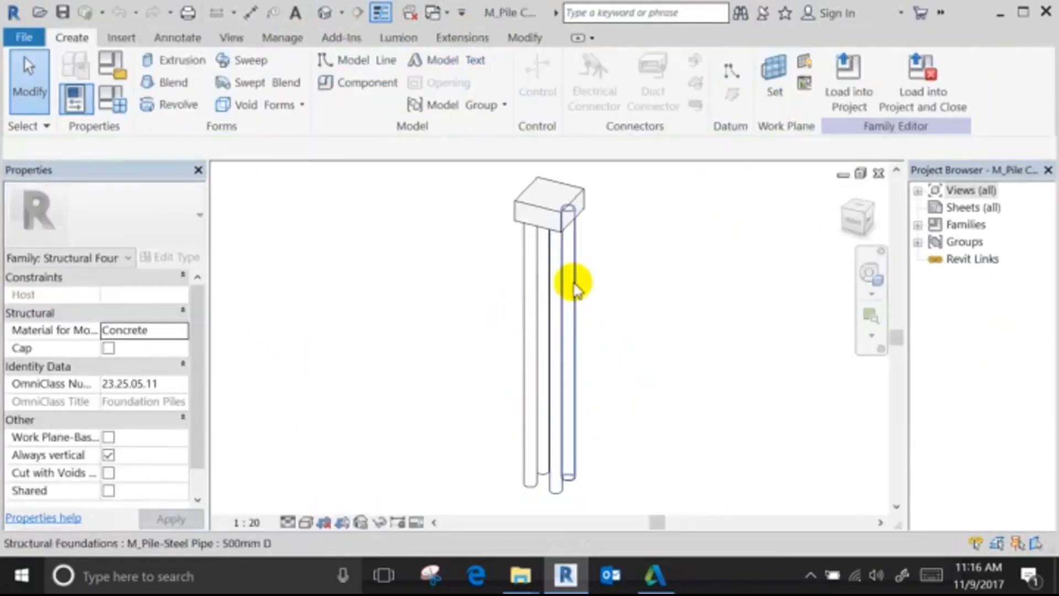
left_click(572, 282)
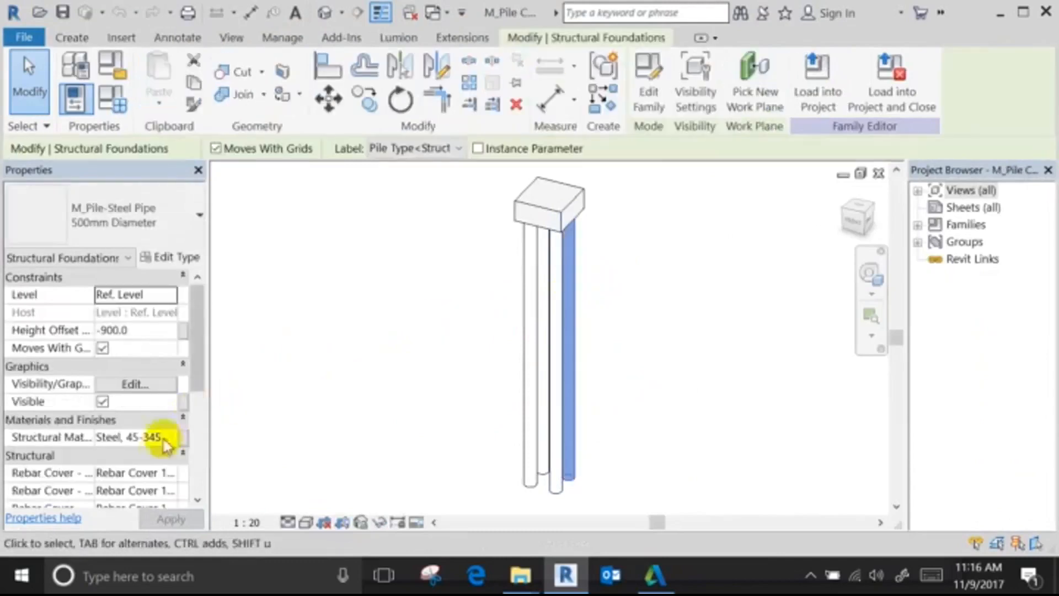
left_click(163, 440)
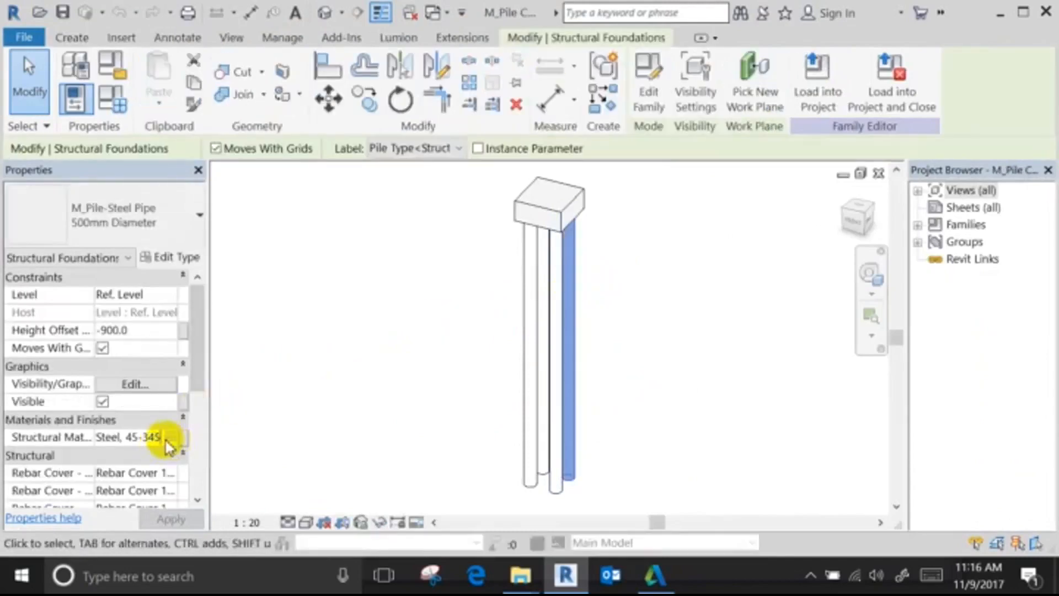
left_click(178, 437)
left_click(366, 156)
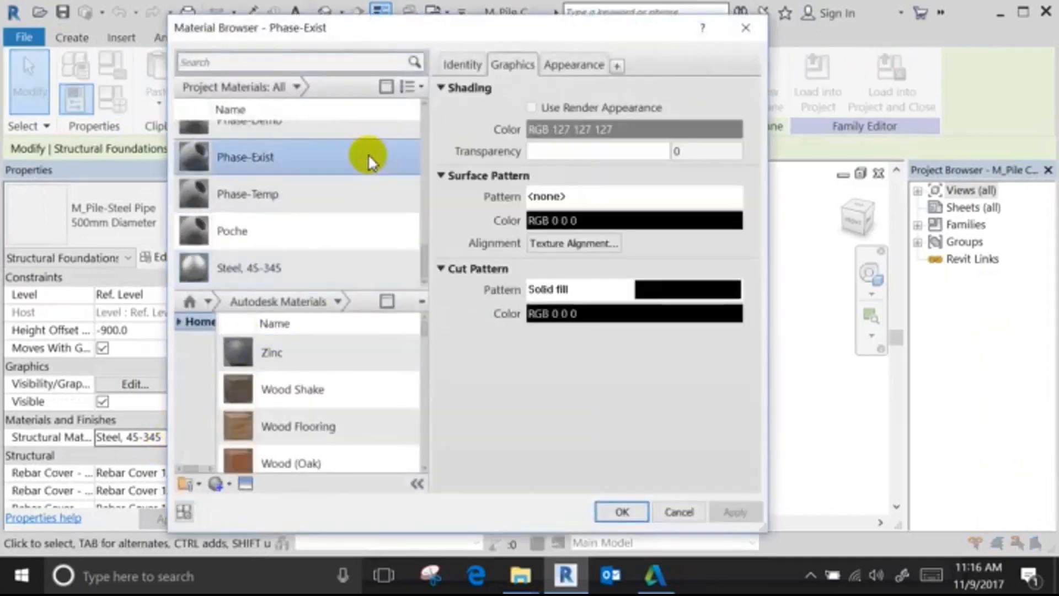
scroll(368, 154, "up", 5)
left_click(368, 148)
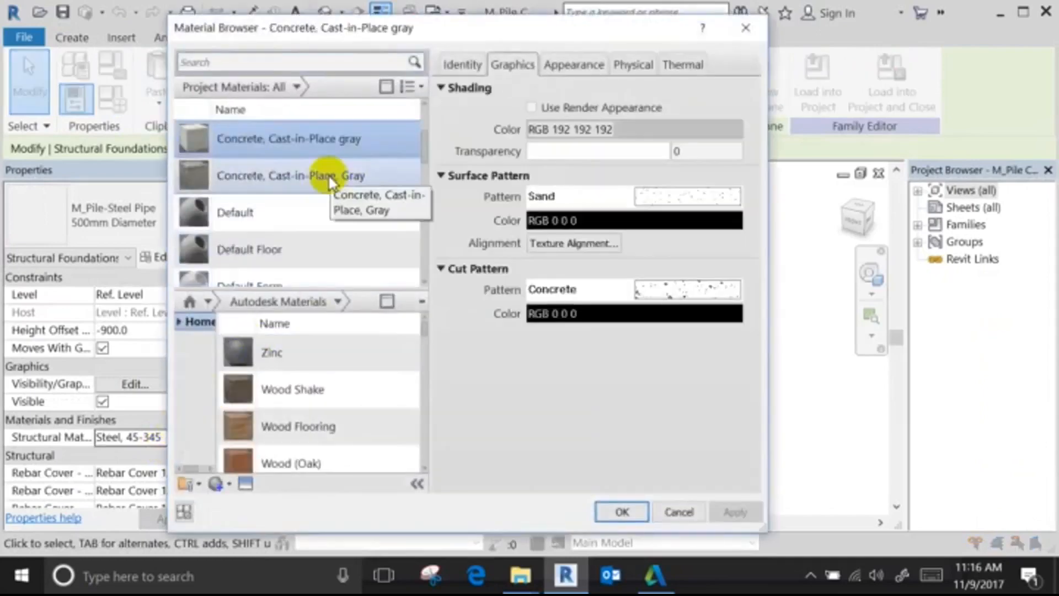
scroll(329, 175, "up", 1)
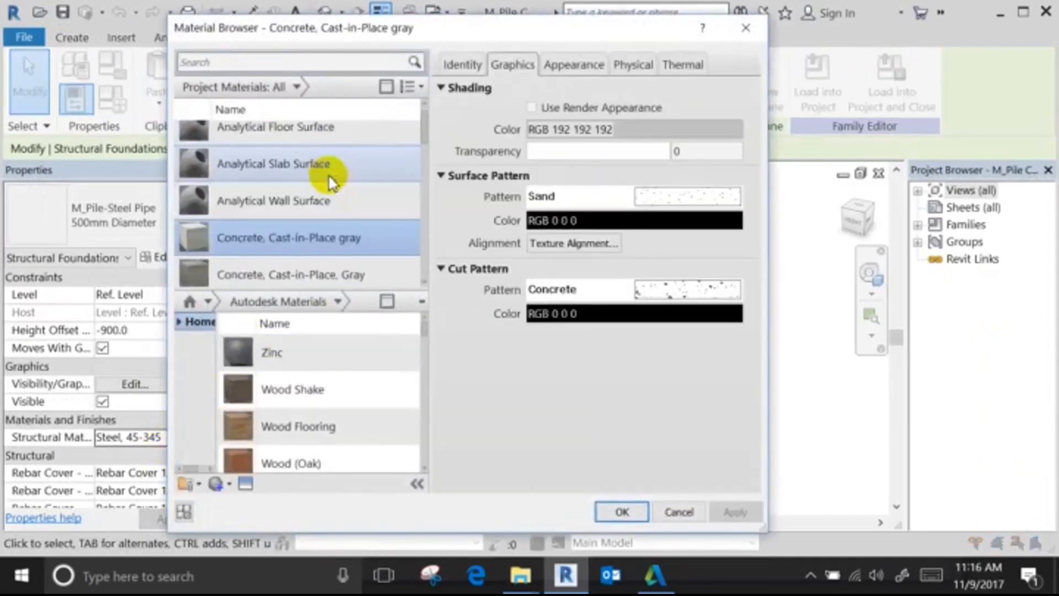
left_click(606, 511)
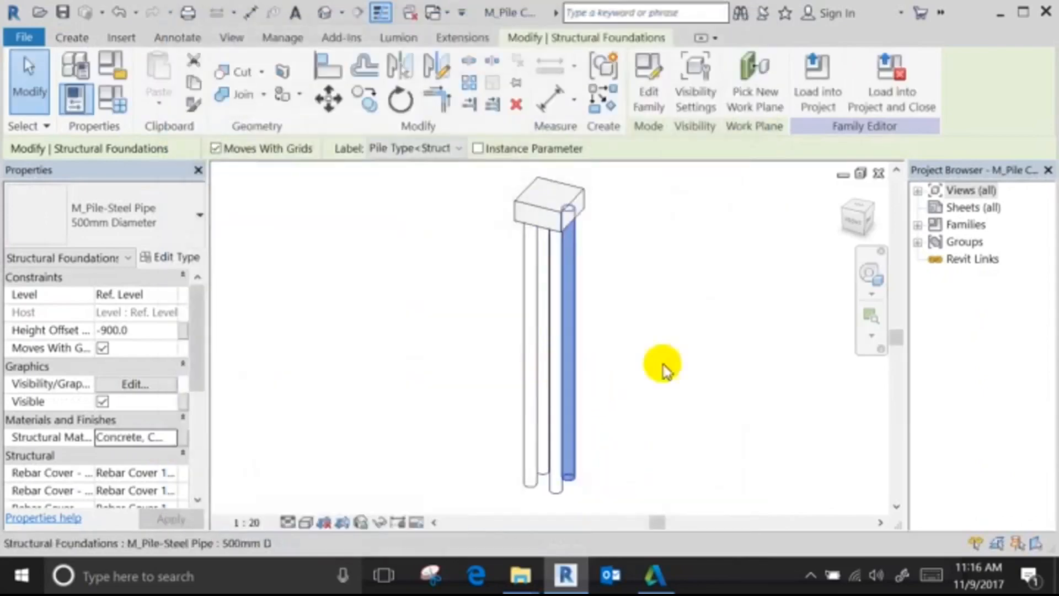
Set the structural material of all four steel pipe piles in the family to Concrete, Cast-in-Place gray.
right_click(575, 381)
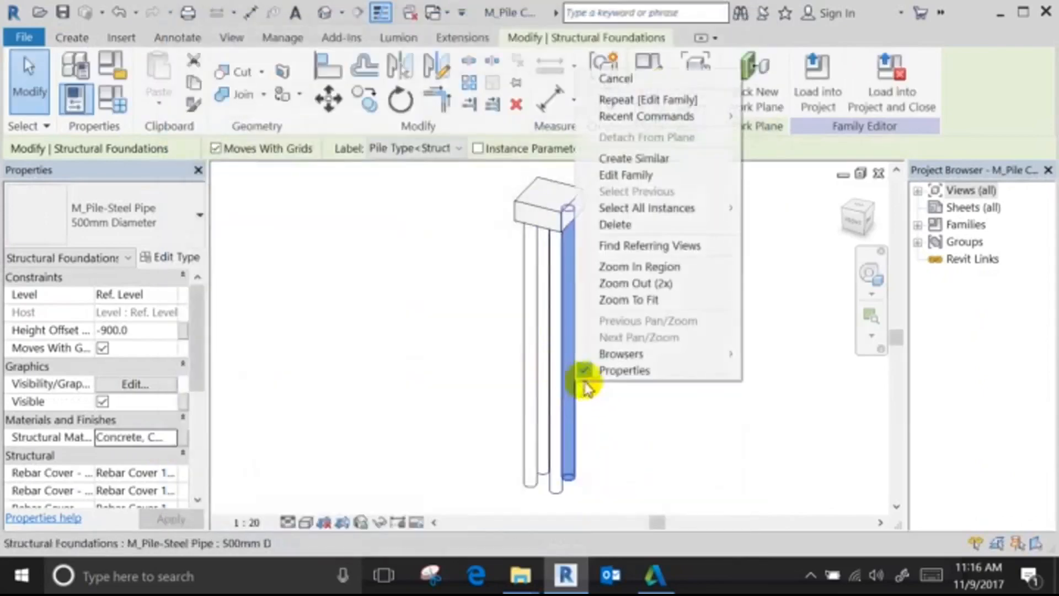
left_click(610, 459)
left_click_drag(690, 390, 364, 375)
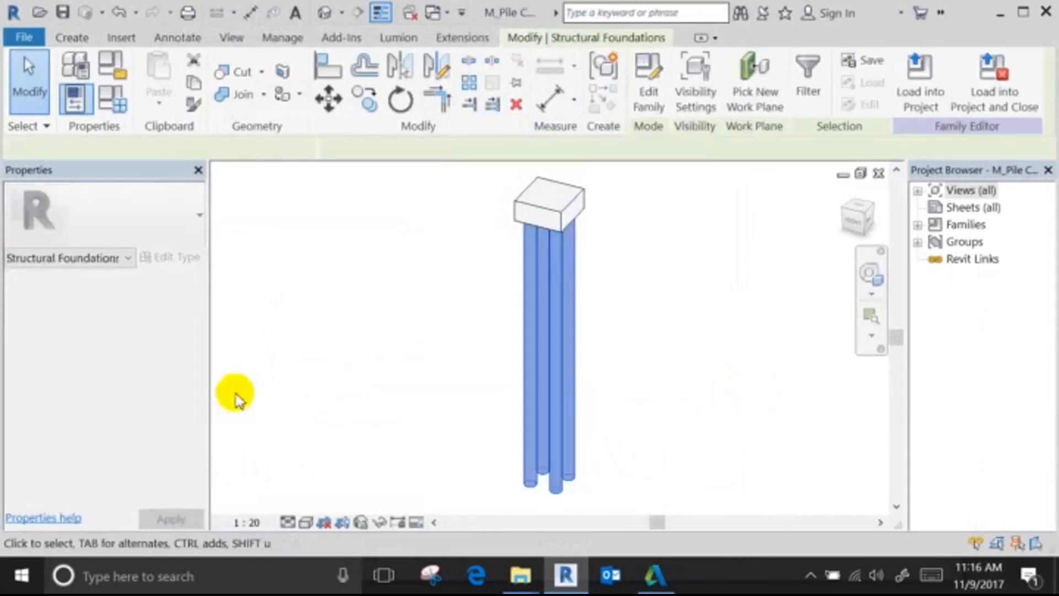
left_click(171, 432)
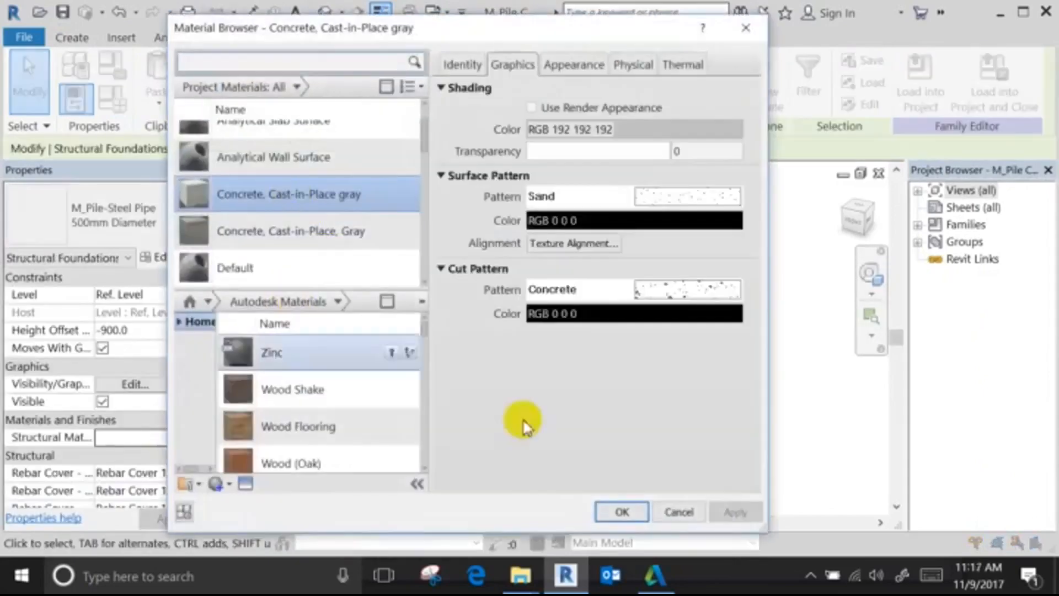
left_click(622, 512)
left_click(654, 418)
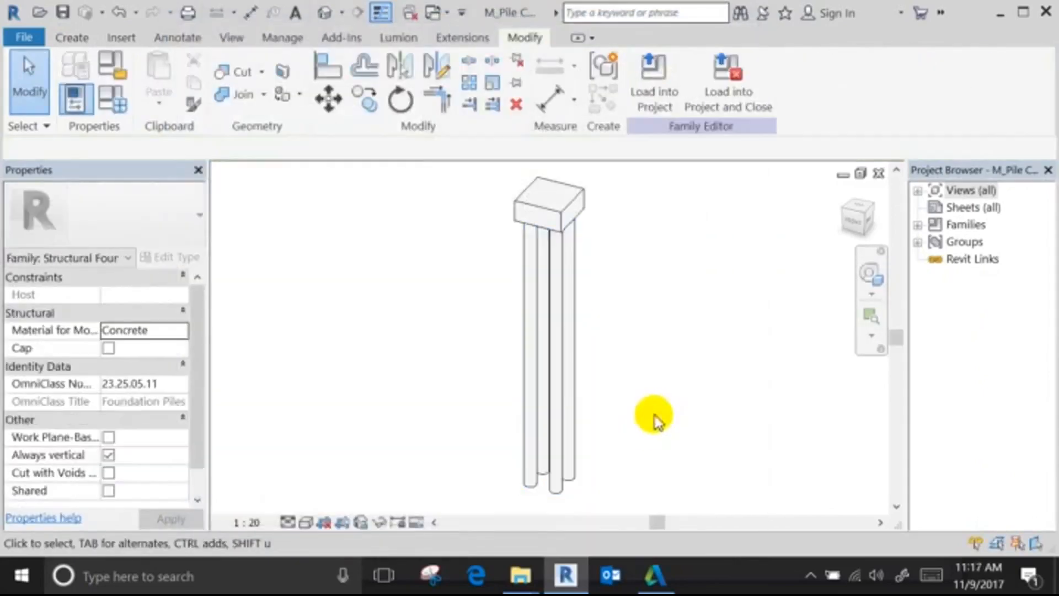
Close the pile cap family without saving its changes and return to the project's 3D view.
left_click(557, 379)
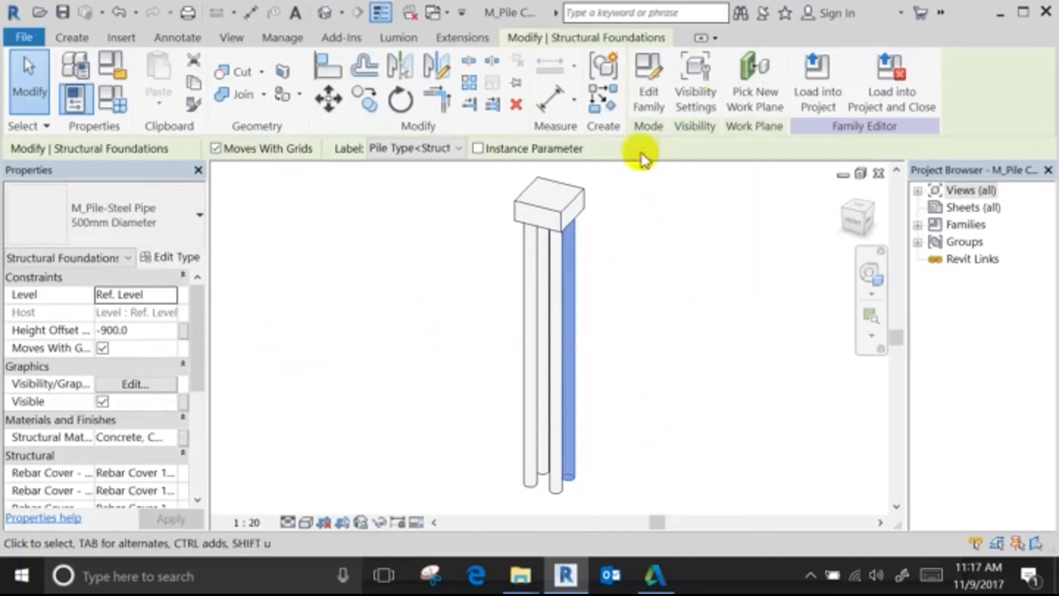
key("alt+f")
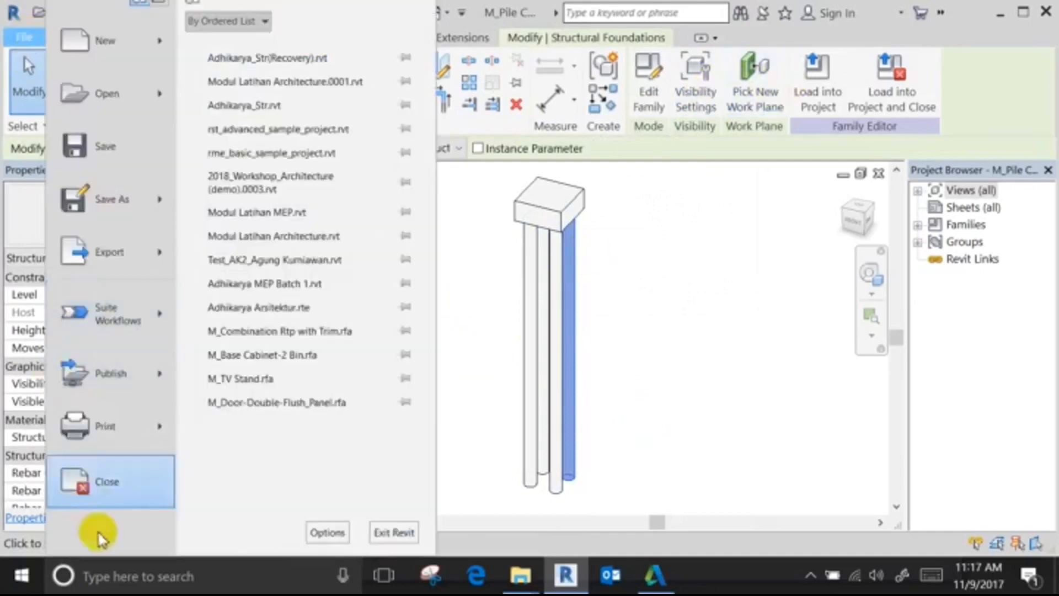
left_click(110, 546)
left_click(604, 300)
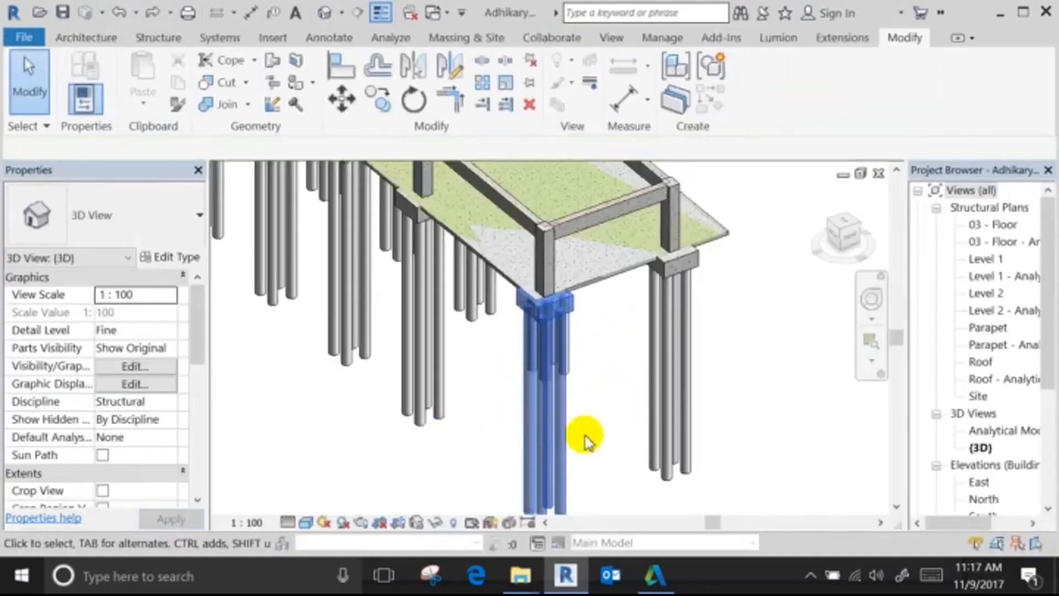
Check the instance and type properties of the corner M_Pile Cap-4 Pile foundation, leaving the type parameters as they are.
left_click(545, 417)
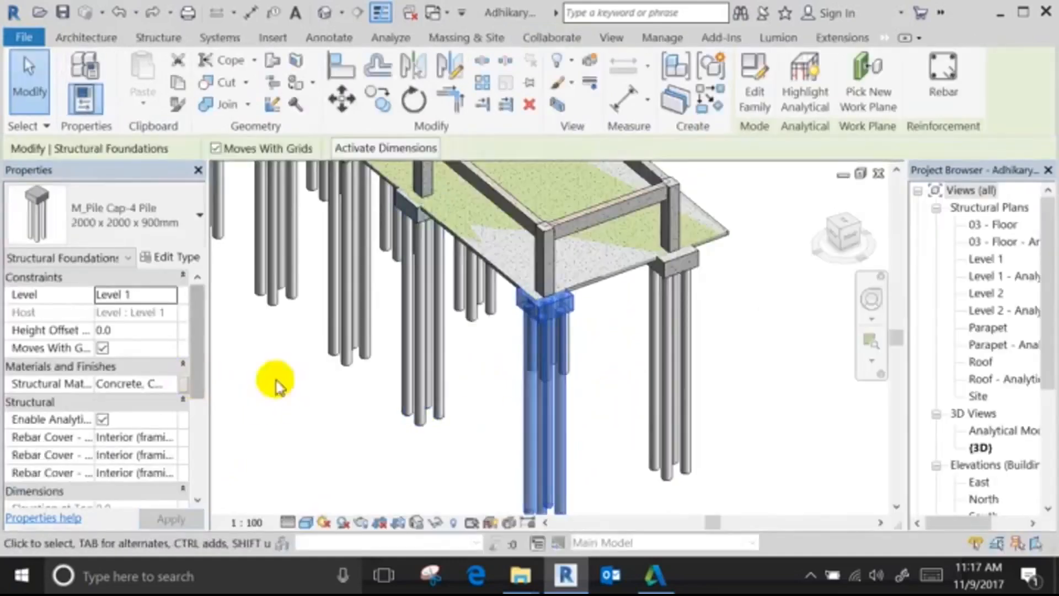
scroll(132, 386, "down", 3)
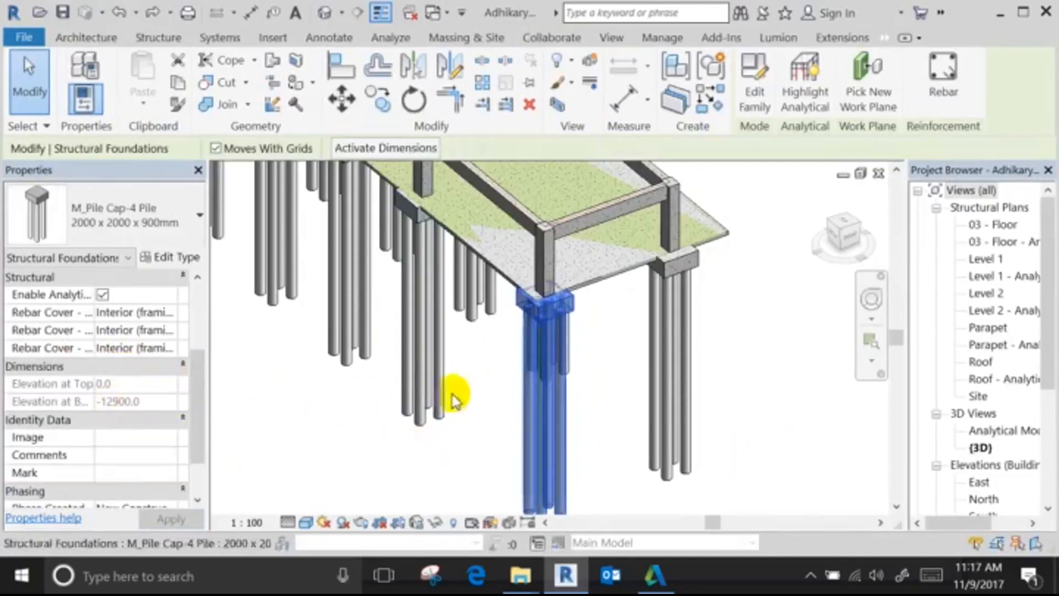
left_click(194, 237)
left_click(193, 248)
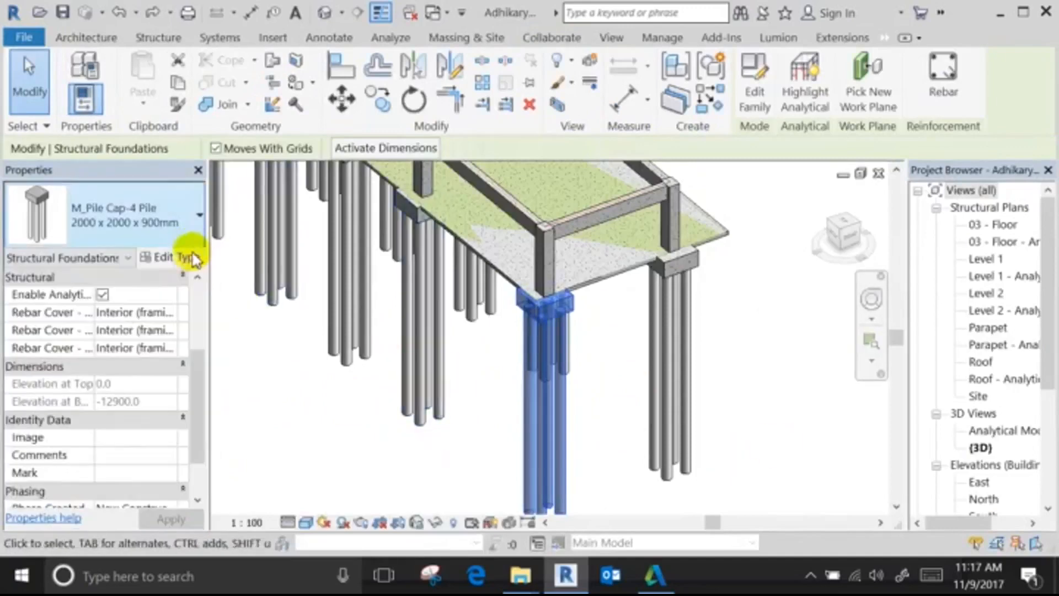
left_click(194, 258)
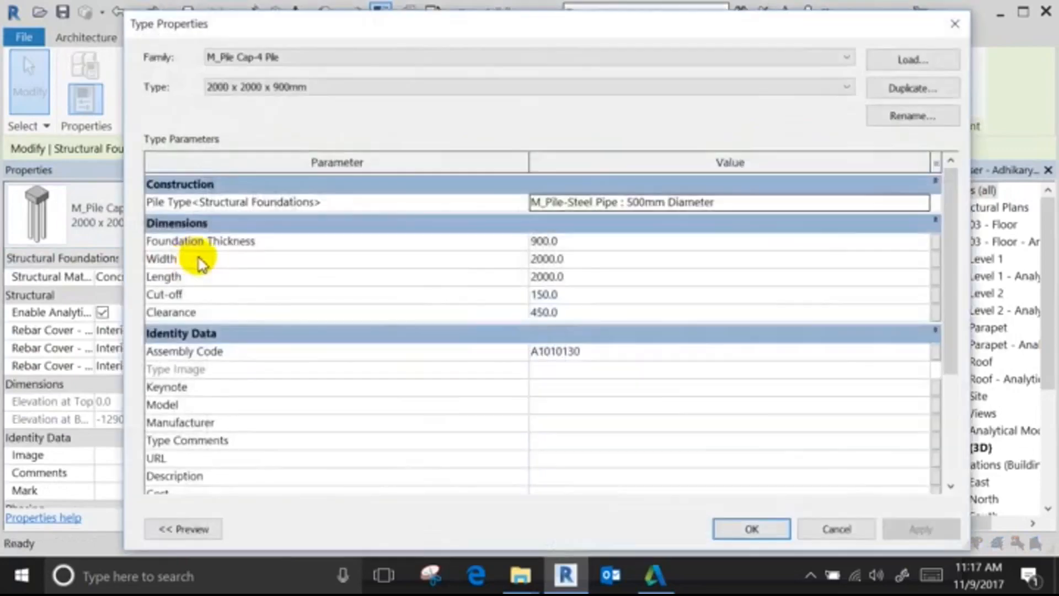
left_click(837, 530)
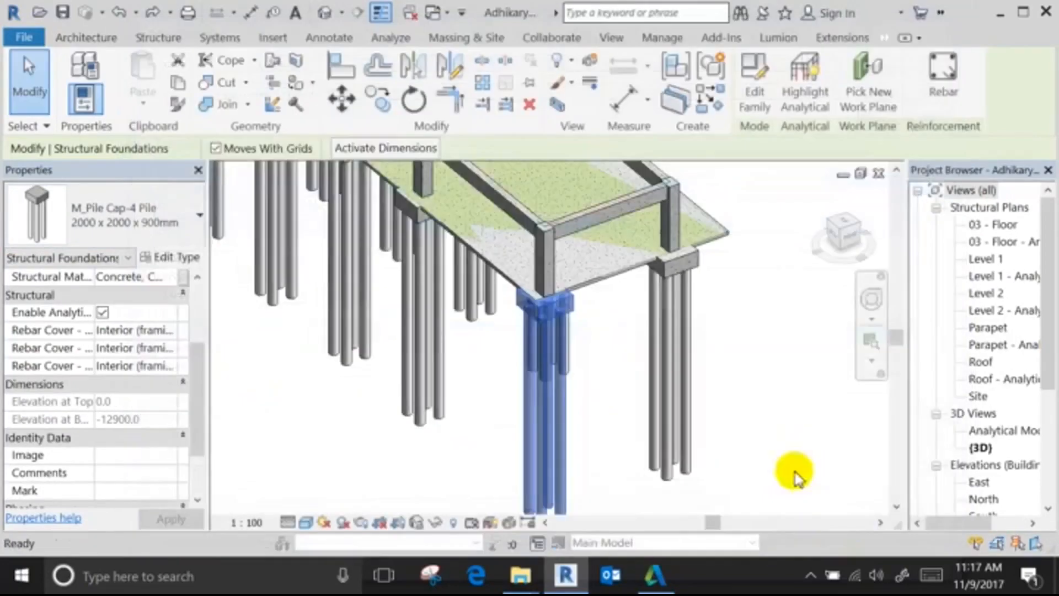
Open the corner pile cap's family for editing.
left_click(733, 366)
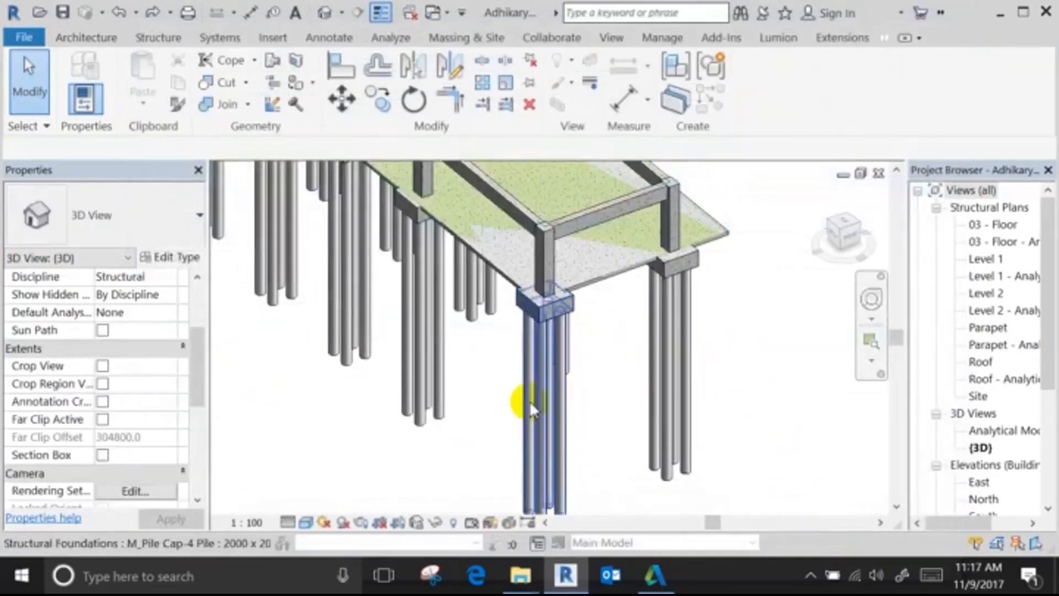
left_click(529, 399)
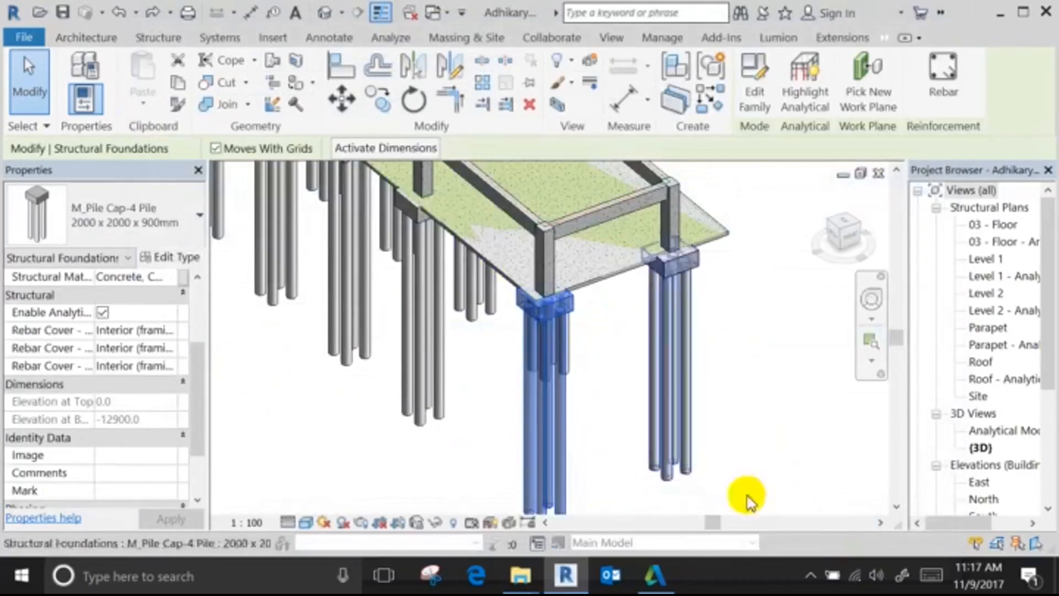
left_click(755, 75)
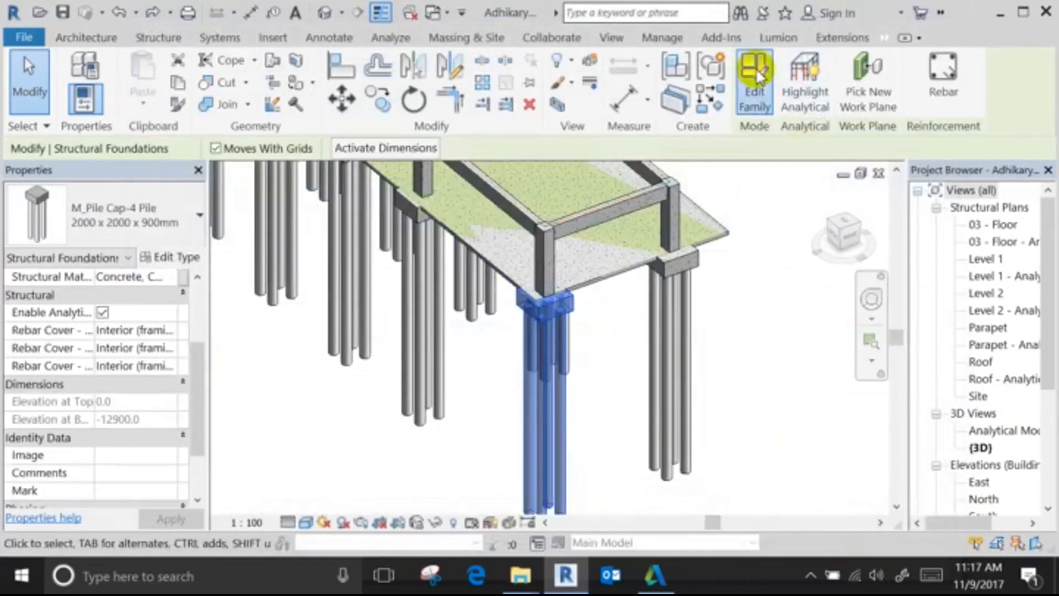
Change the structural material of all four nested steel pipe piles to Concrete, Cast-in-Place gray.
left_click(577, 348)
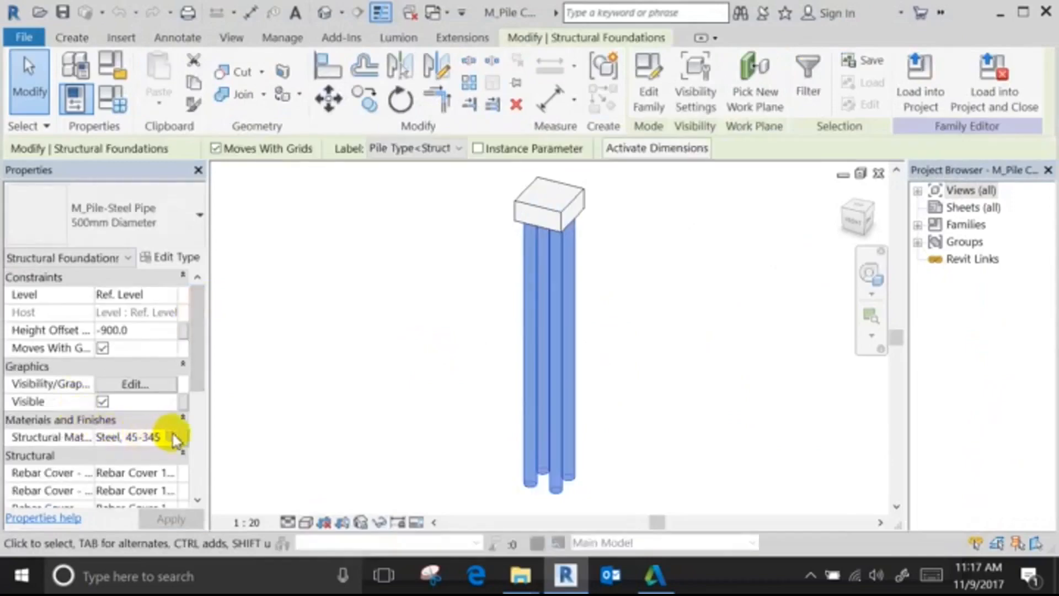
left_click(169, 438)
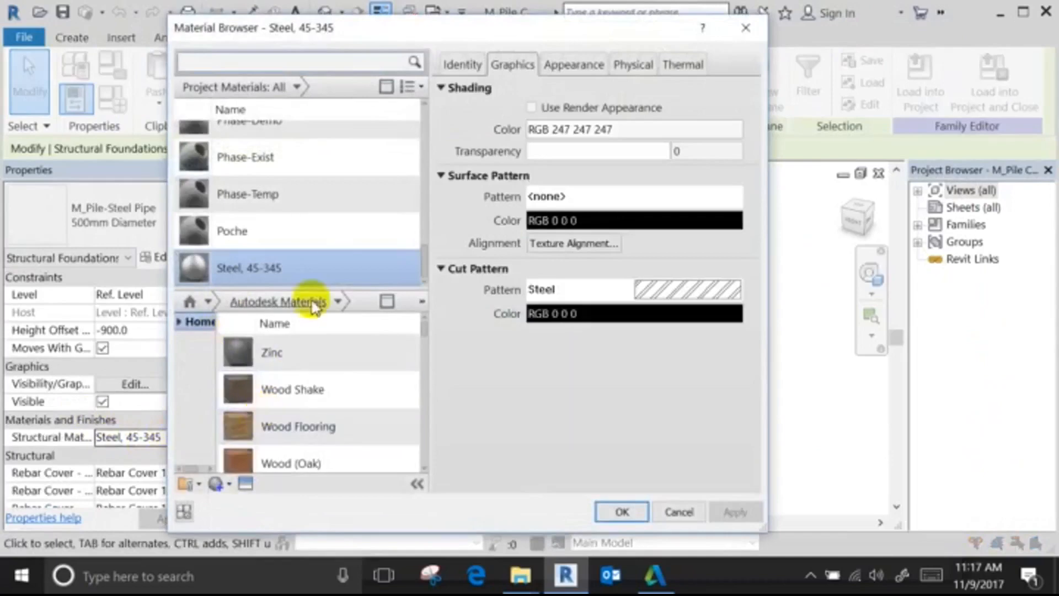
scroll(307, 215, "up", 5)
scroll(308, 214, "up", 3)
left_click(309, 214)
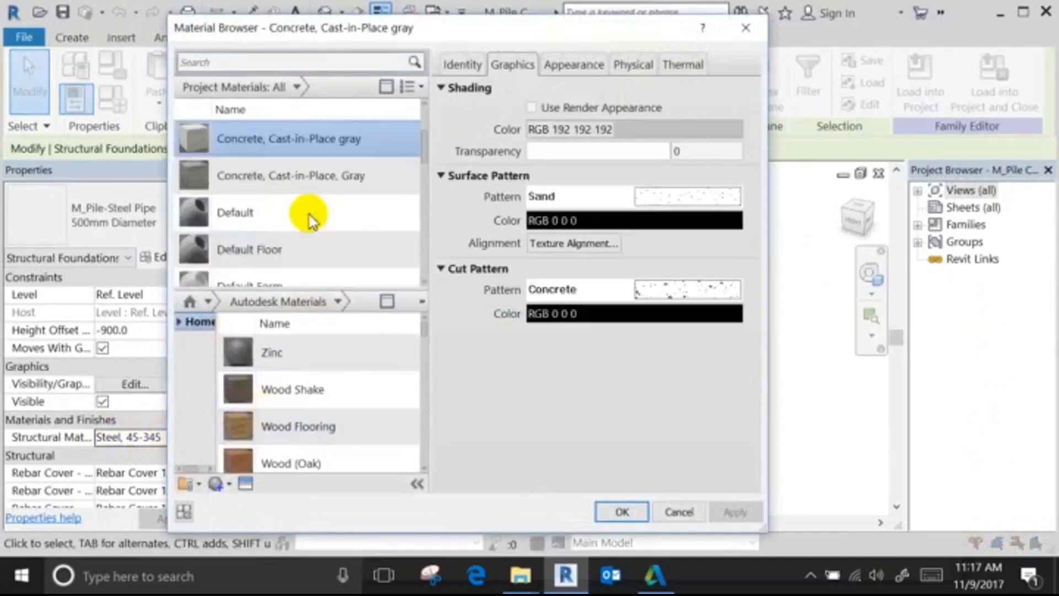
left_click(621, 521)
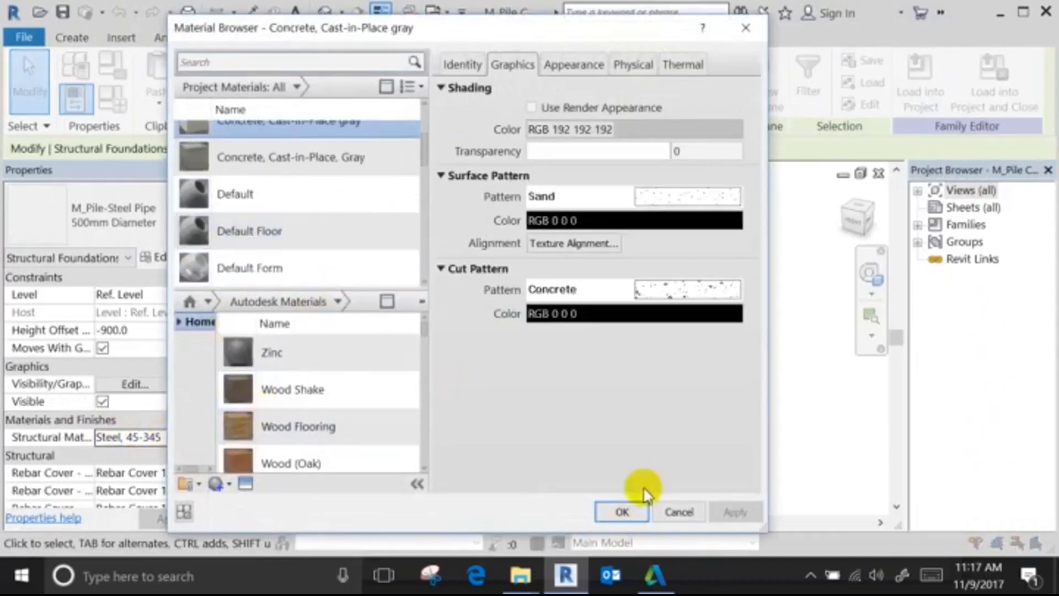
left_click(622, 514)
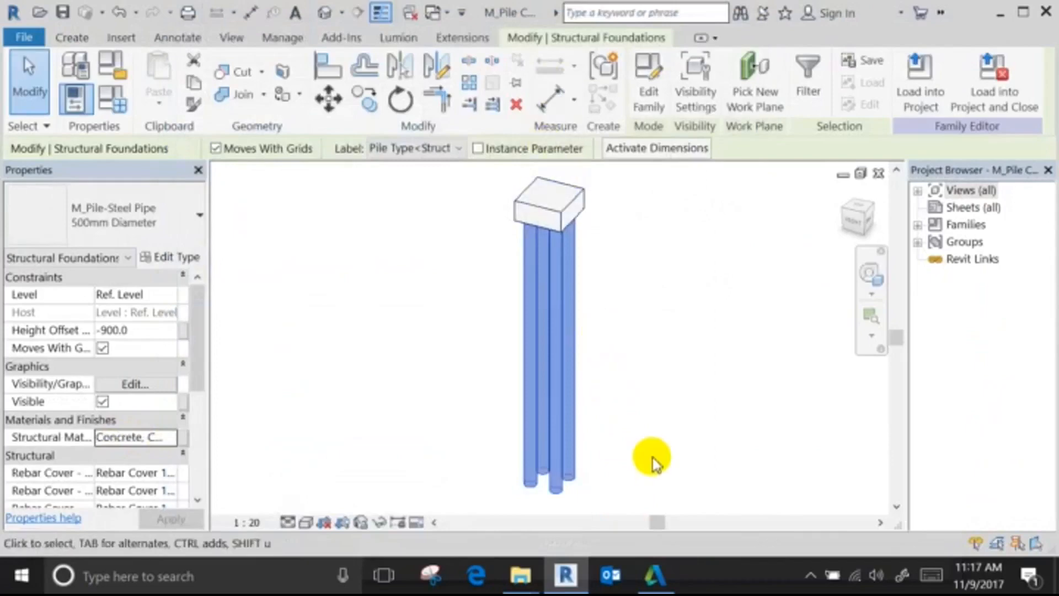
left_click(690, 411)
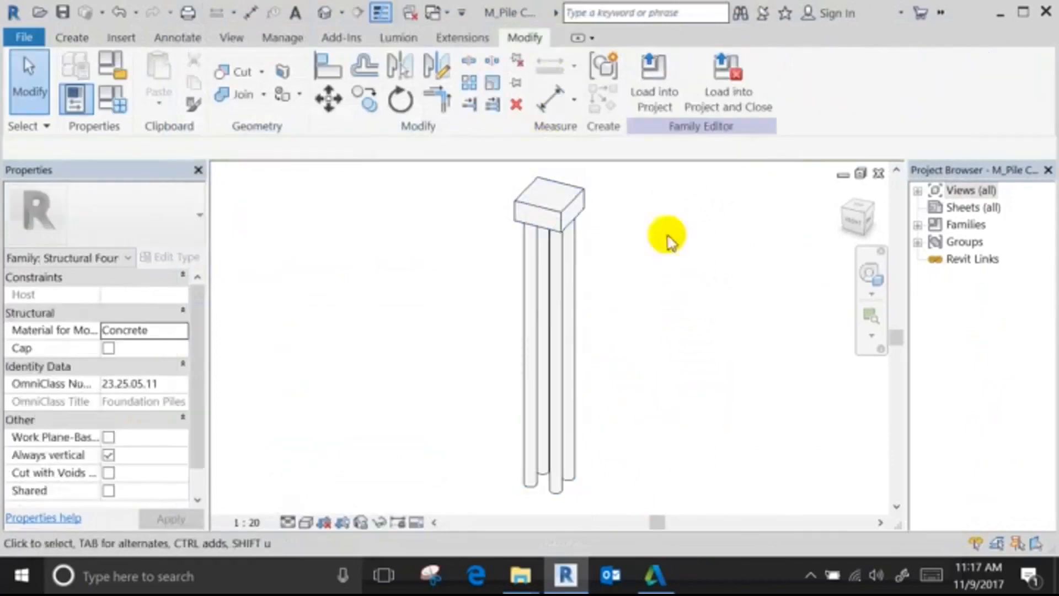
Load the edited pile cap family into Adhikarya_Str(Recovery).rvt, overwriting the existing version and its parameter values.
left_click(653, 101)
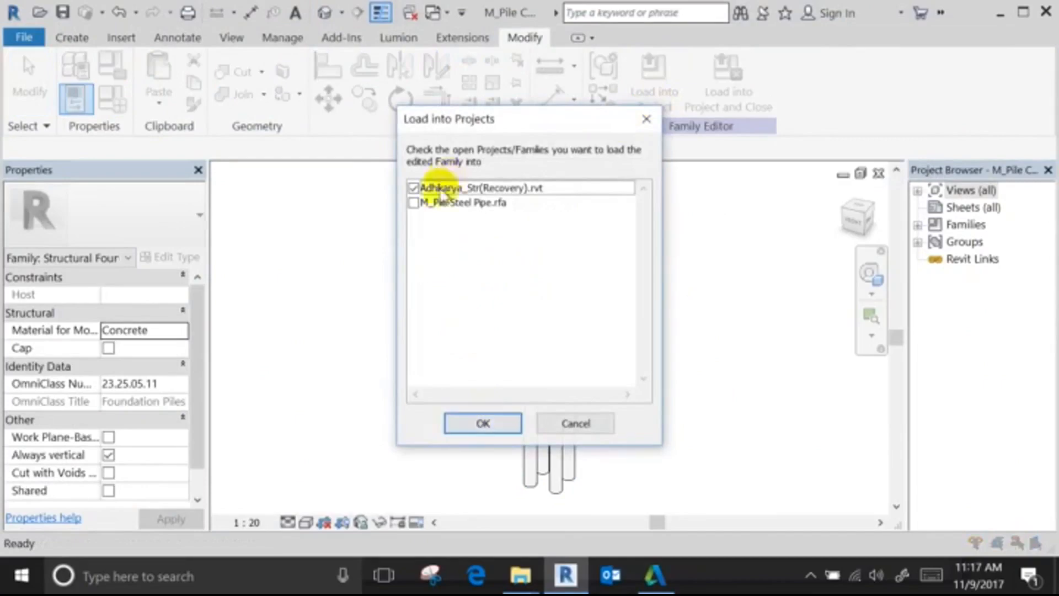
left_click(499, 429)
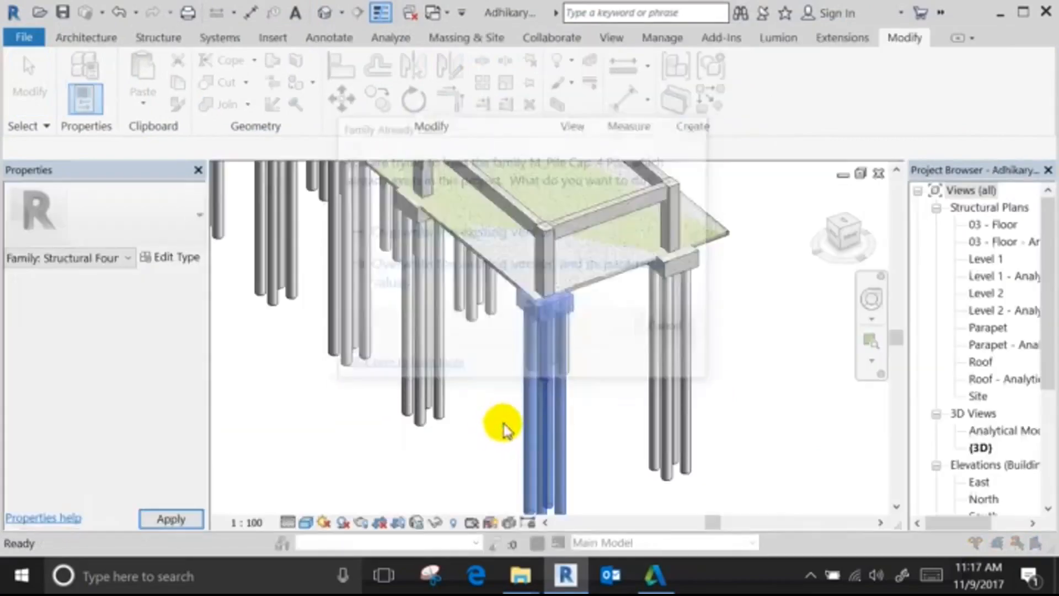
left_click(571, 282)
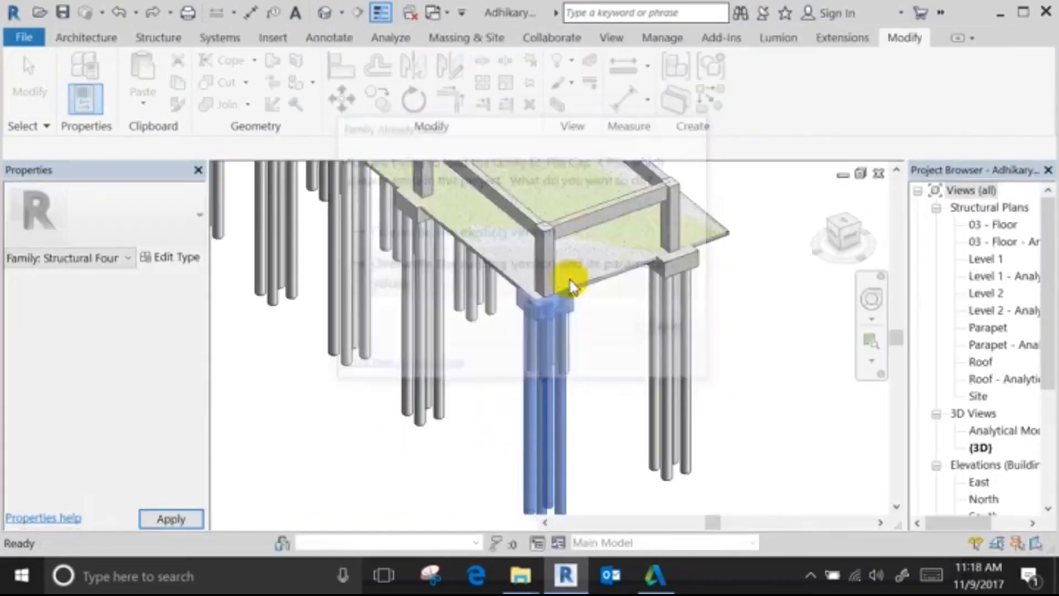
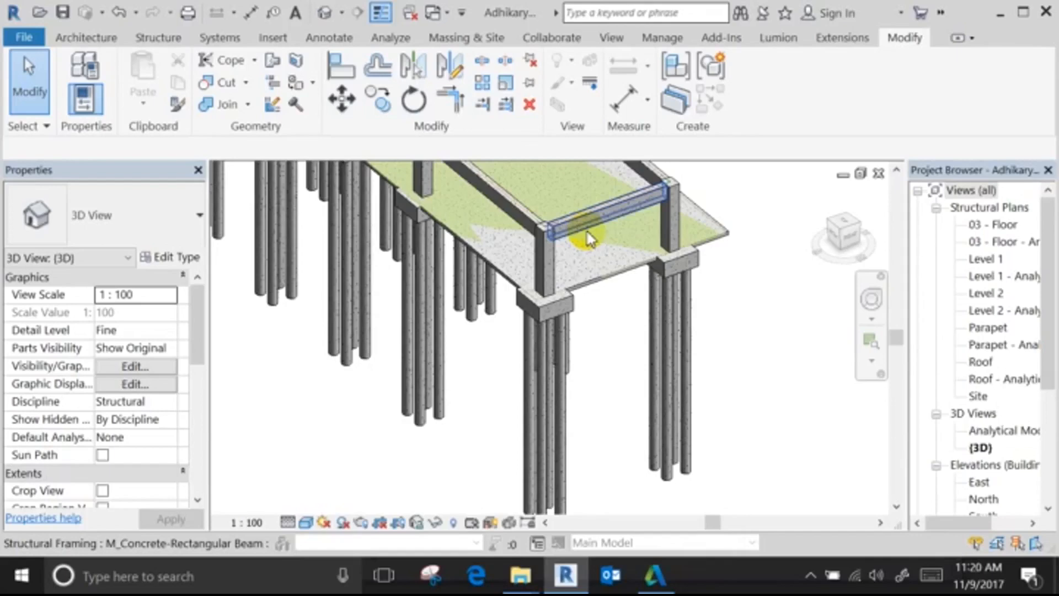
Inspect the reloaded pile caps and their piles, from the corner foundation's pile ends to the rest of the building.
scroll(402, 291, "down", 3)
middle_click_drag(484, 355, 627, 448)
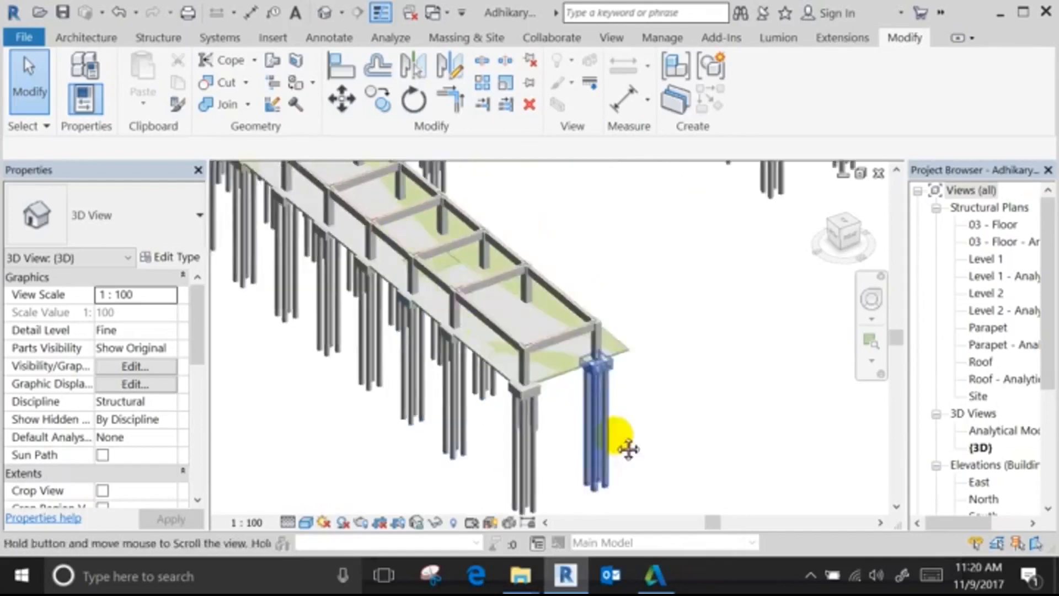
scroll(628, 448, "down", 5)
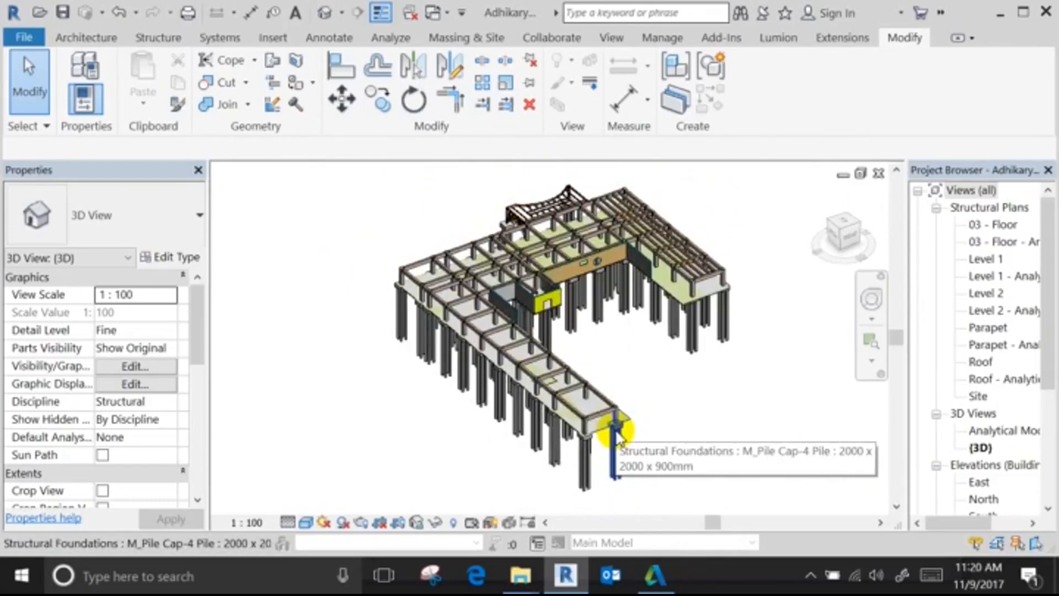
scroll(616, 431, "up", 5)
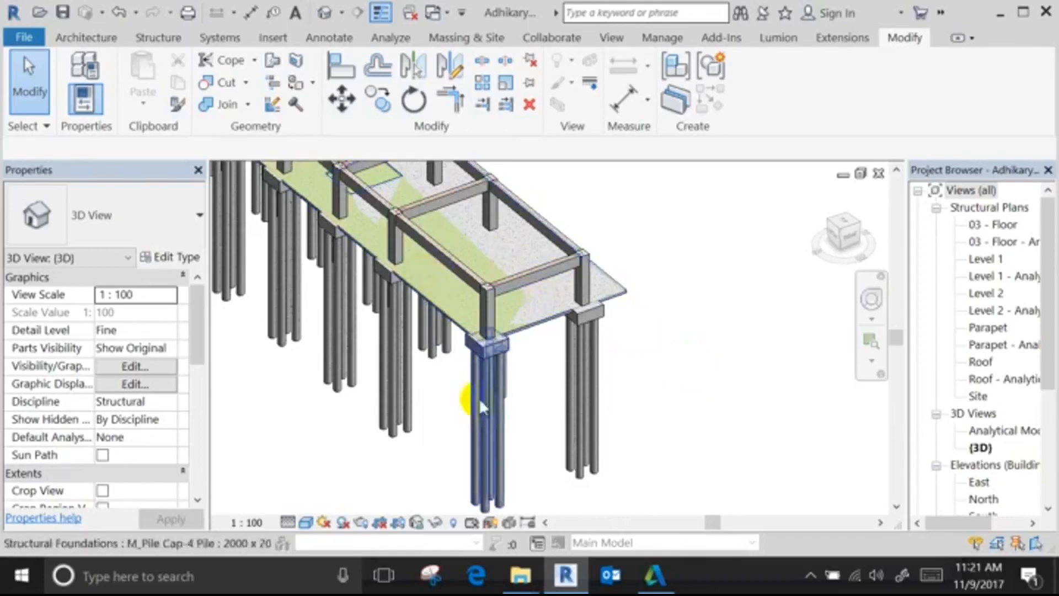
mouse_move(480, 401)
middle_mouse_down()
mouse_move(481, 375)
mouse_move(468, 401)
middle_mouse_up()
scroll(468, 401, "up", 5)
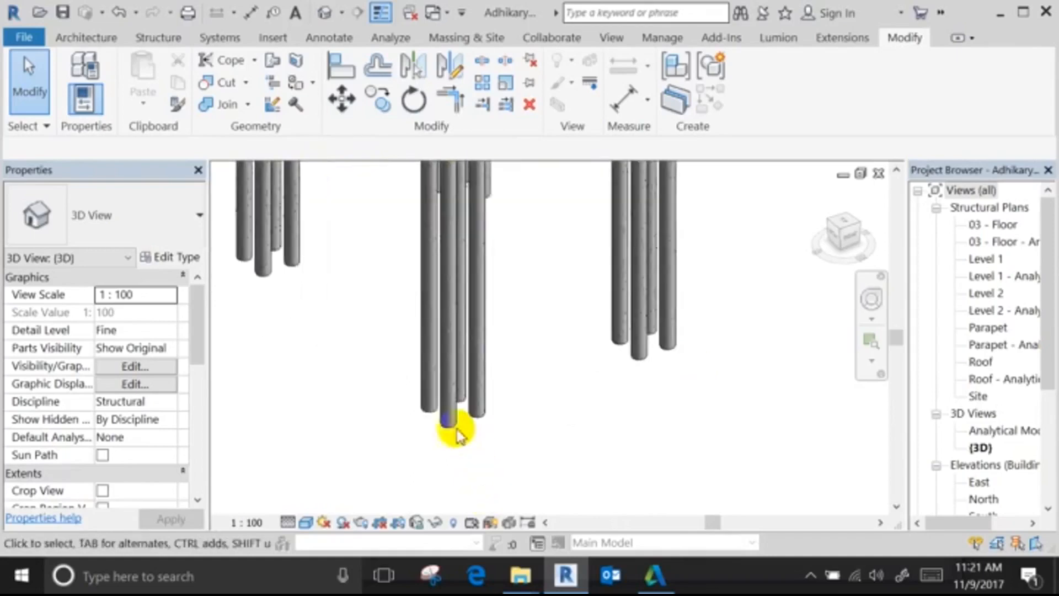
left_click(441, 418)
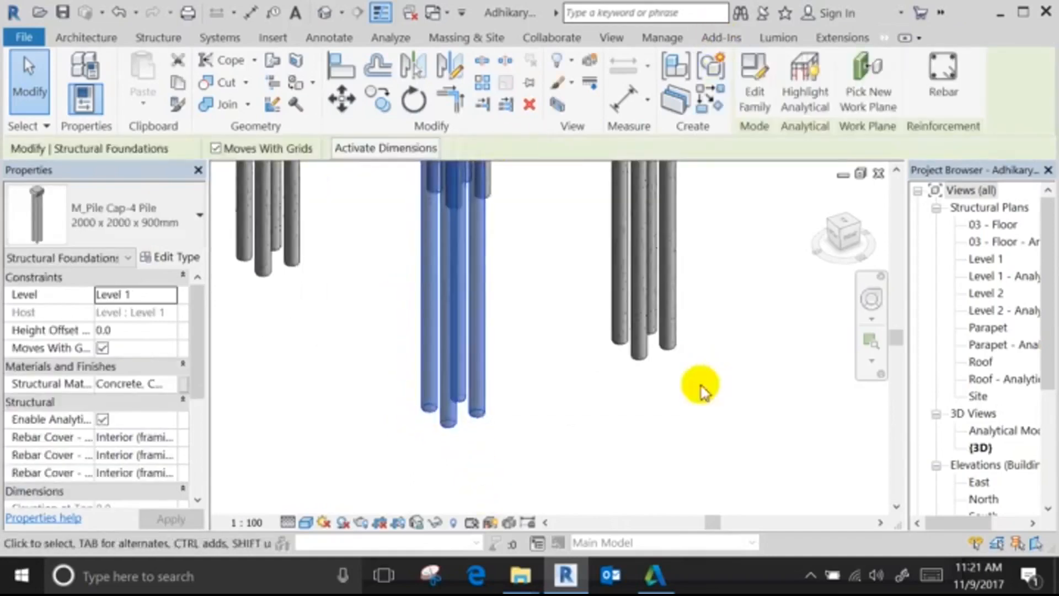
left_click(671, 428)
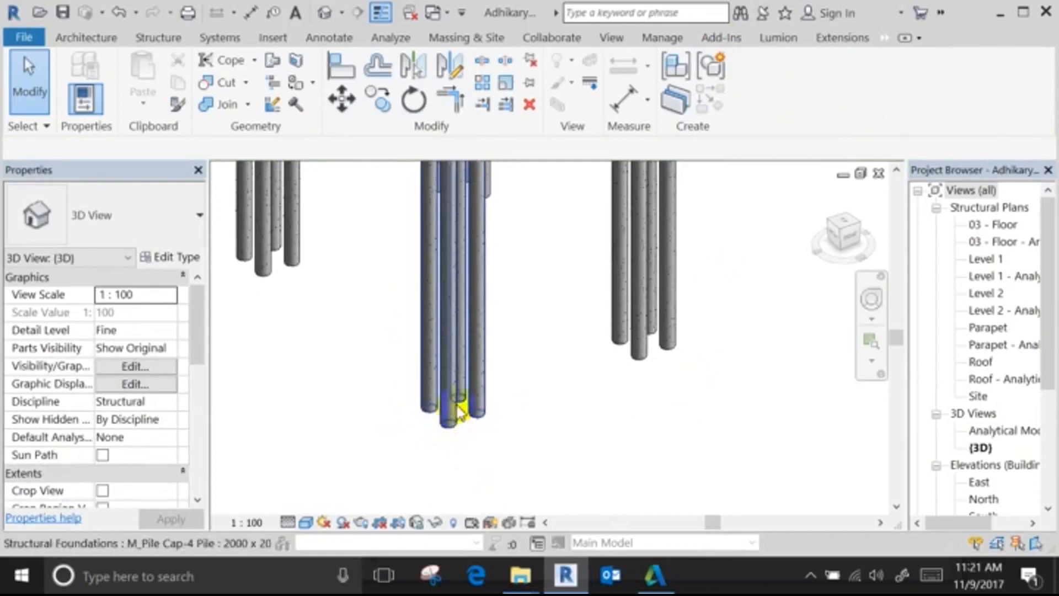
middle_click_drag(458, 411, 448, 445)
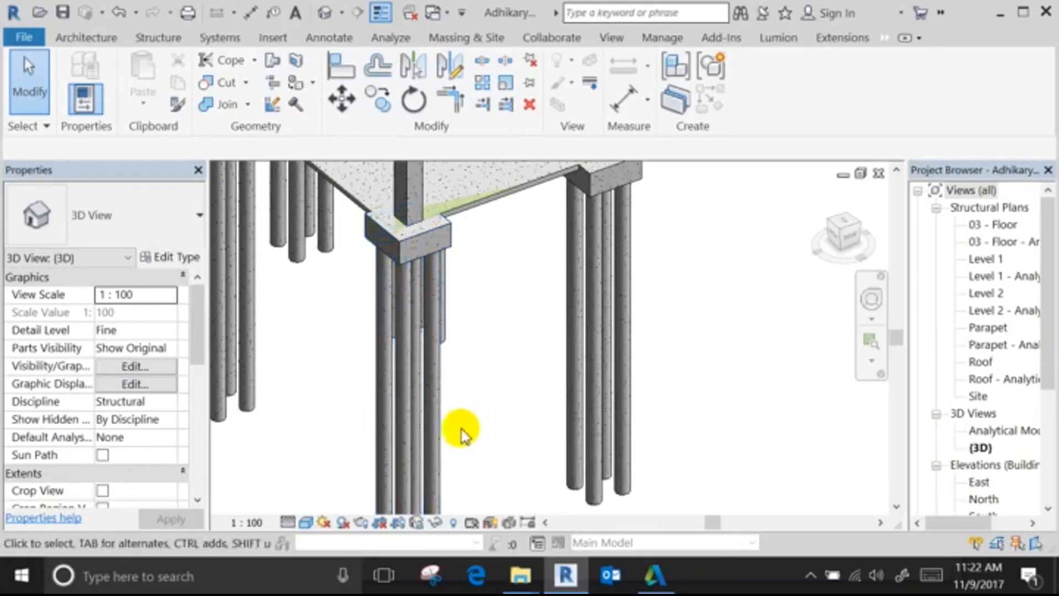
scroll(462, 434, "down", 5)
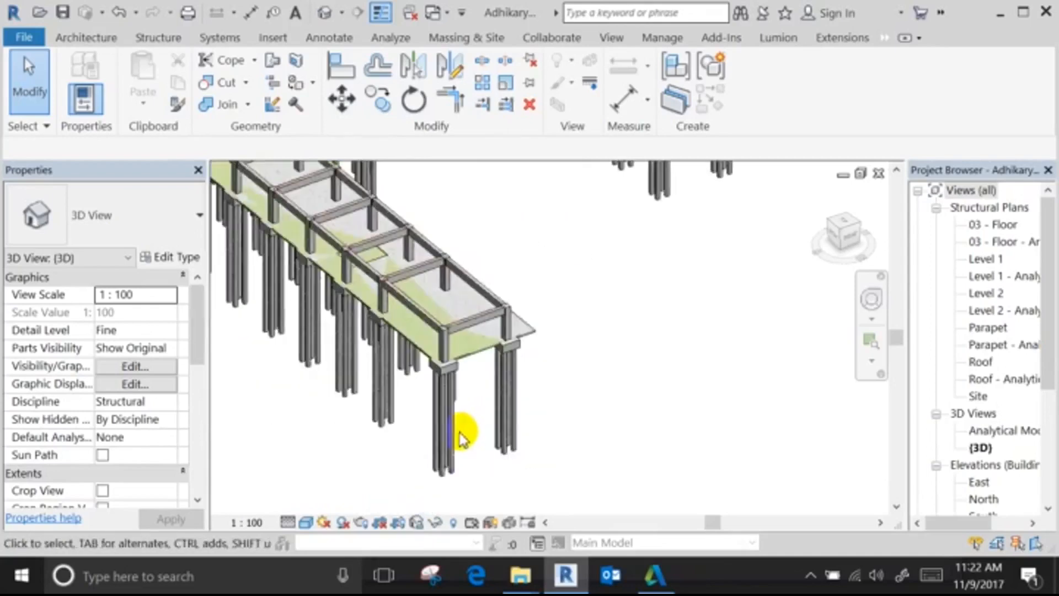
middle_click_drag(456, 428, 378, 572)
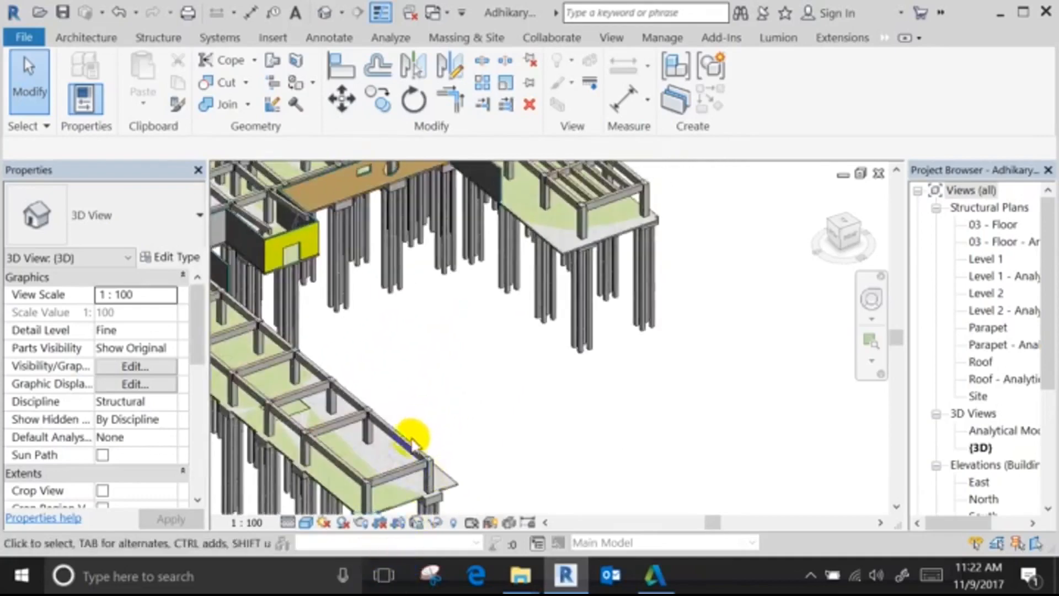
scroll(408, 441, "down", 1)
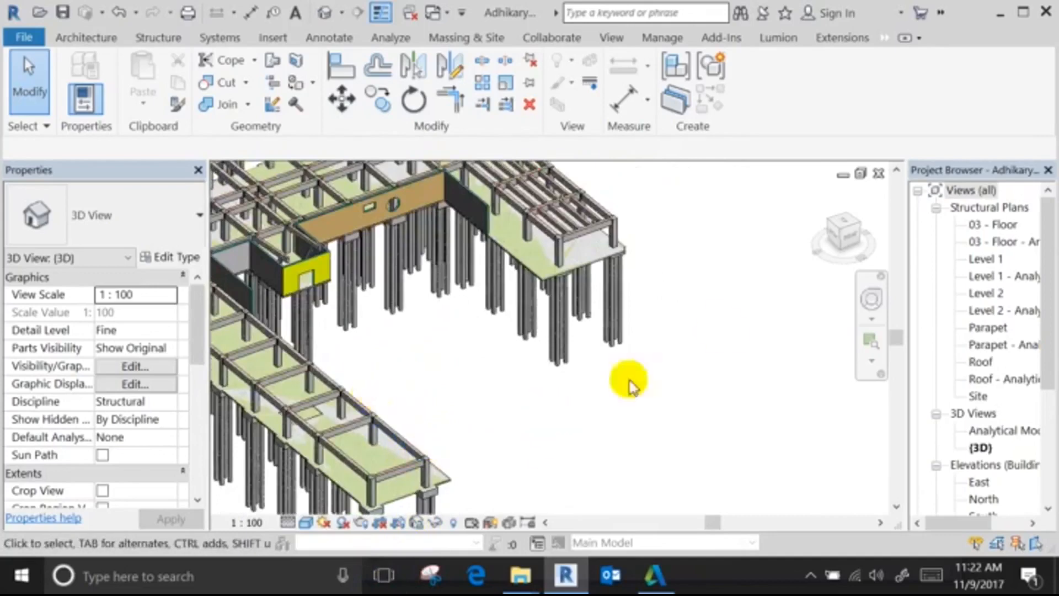
Select one pile under the building corner's pile cap and open the Revit Extensions pile reinforcement settings for it.
middle_click_drag(653, 345, 751, 264)
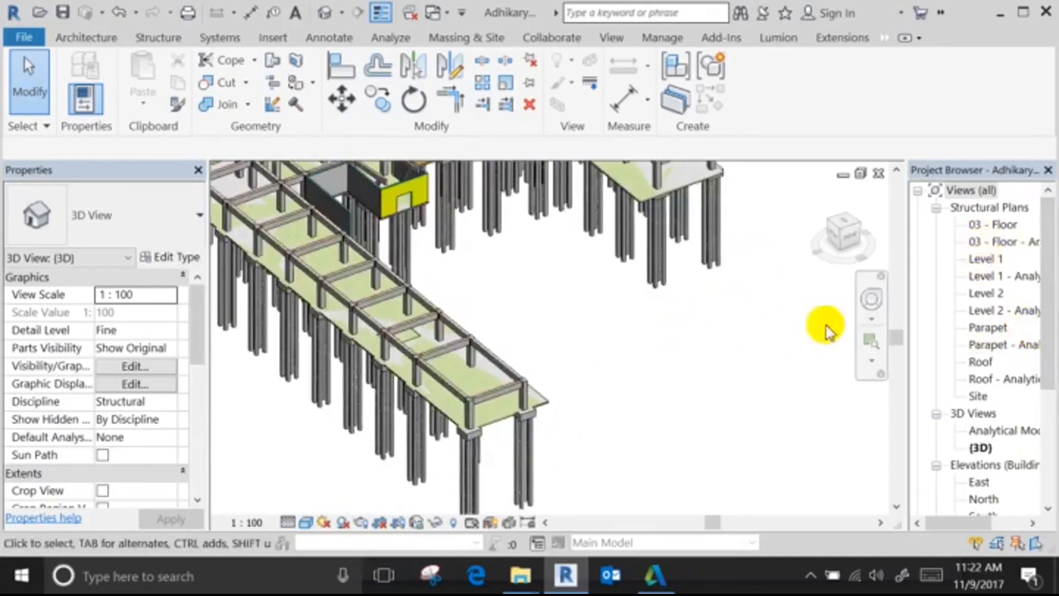
scroll(539, 465, "up", 5)
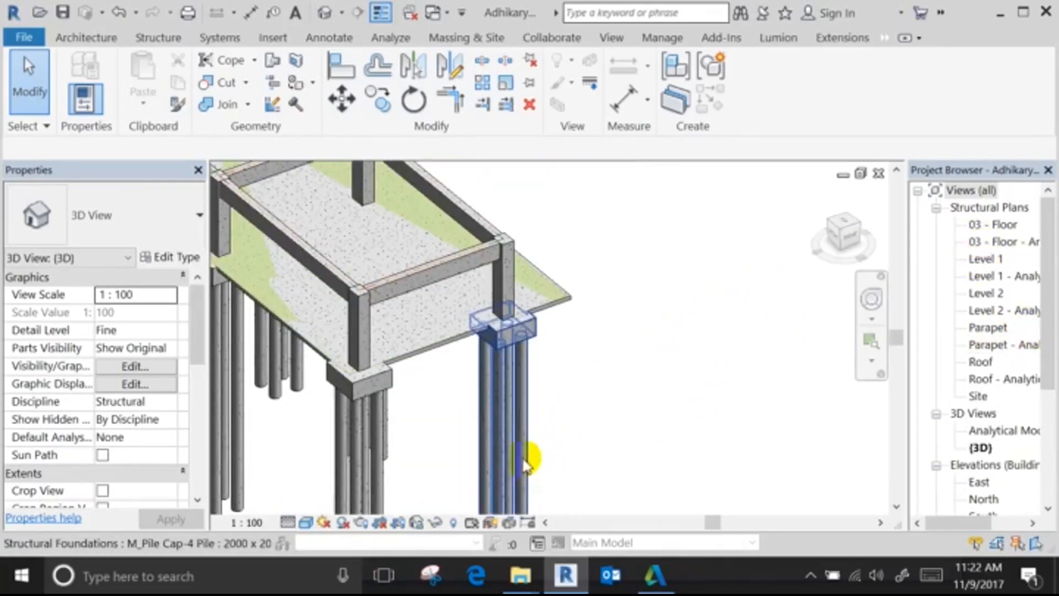
left_click(531, 458)
left_click(835, 39)
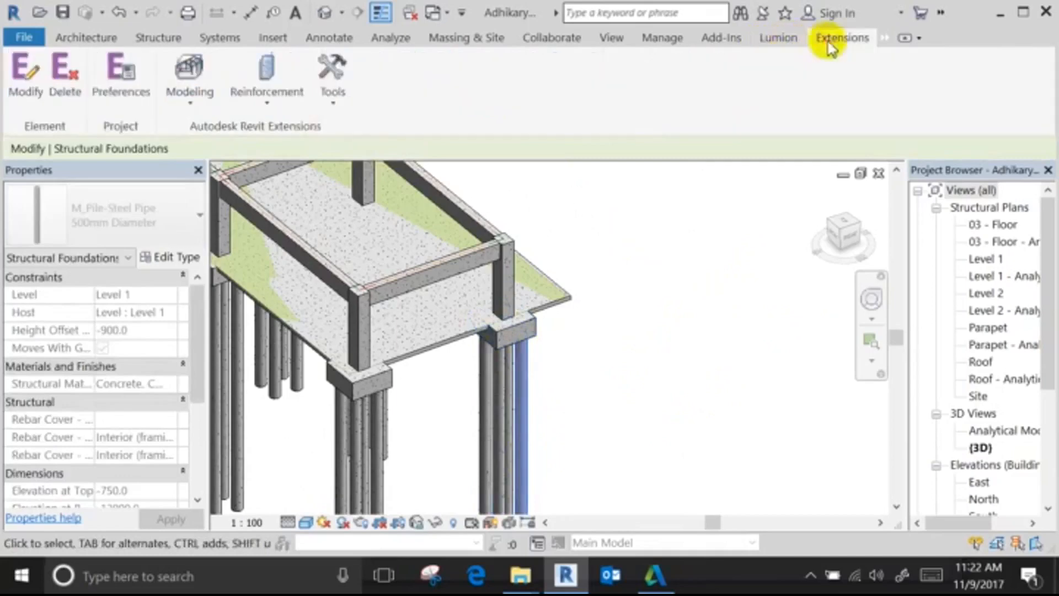
left_click(334, 91)
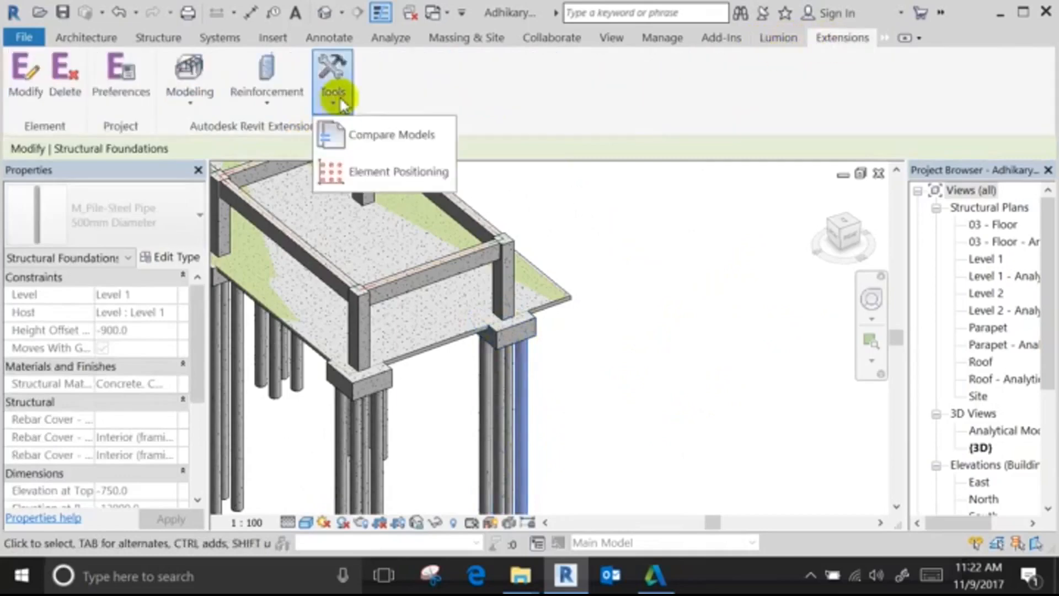
left_click(283, 100)
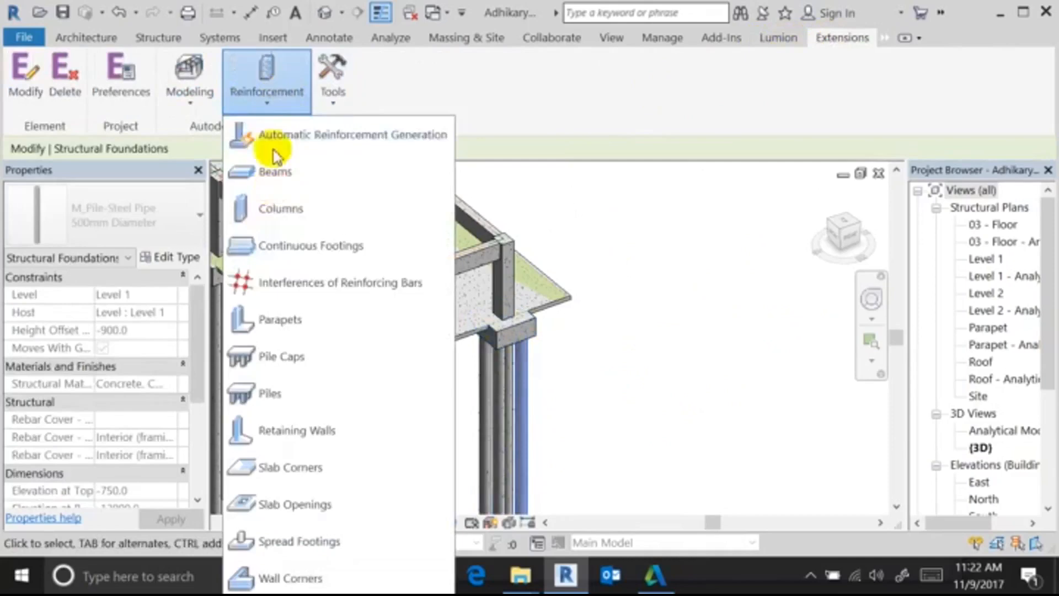
left_click(274, 408)
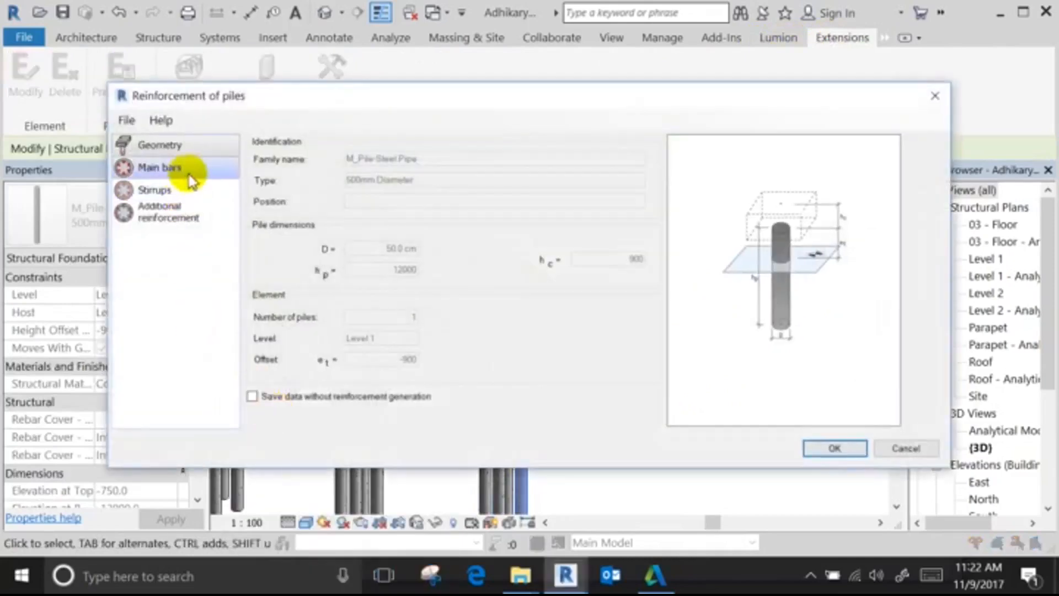
Enable bar anchorage at 50ϕ, reinforcement division at 6000 with 300 mm, and bar ends at 10.0 cm by 500 for the main bars.
left_click(190, 178)
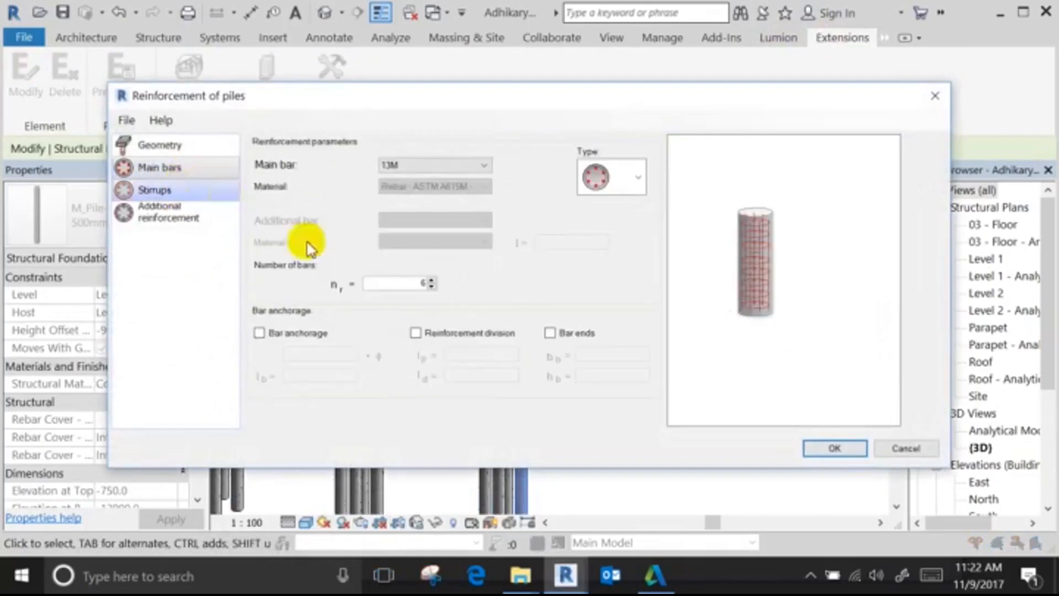
left_click(317, 332)
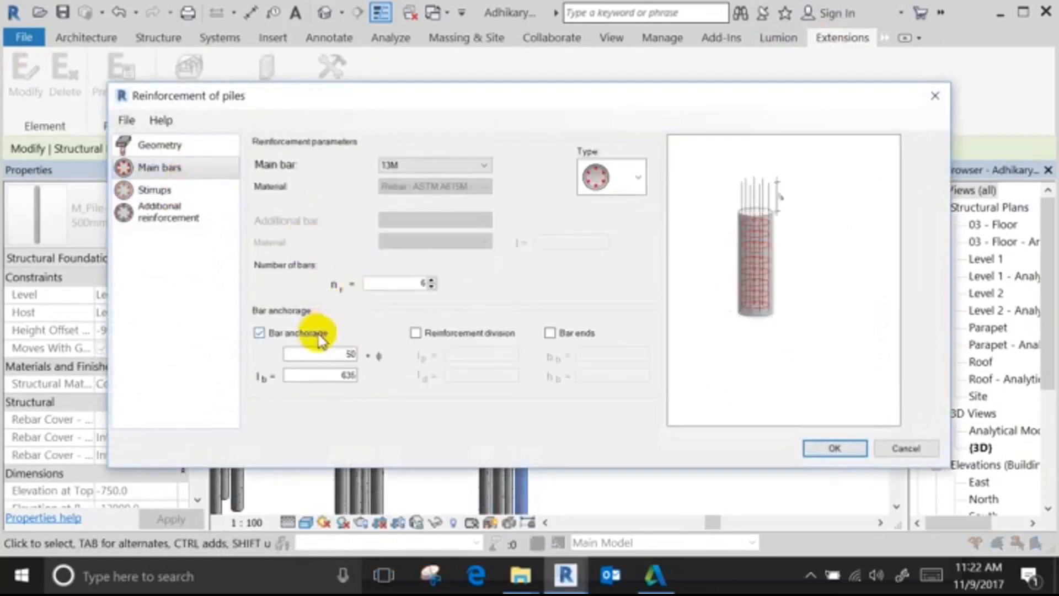
left_click(472, 336)
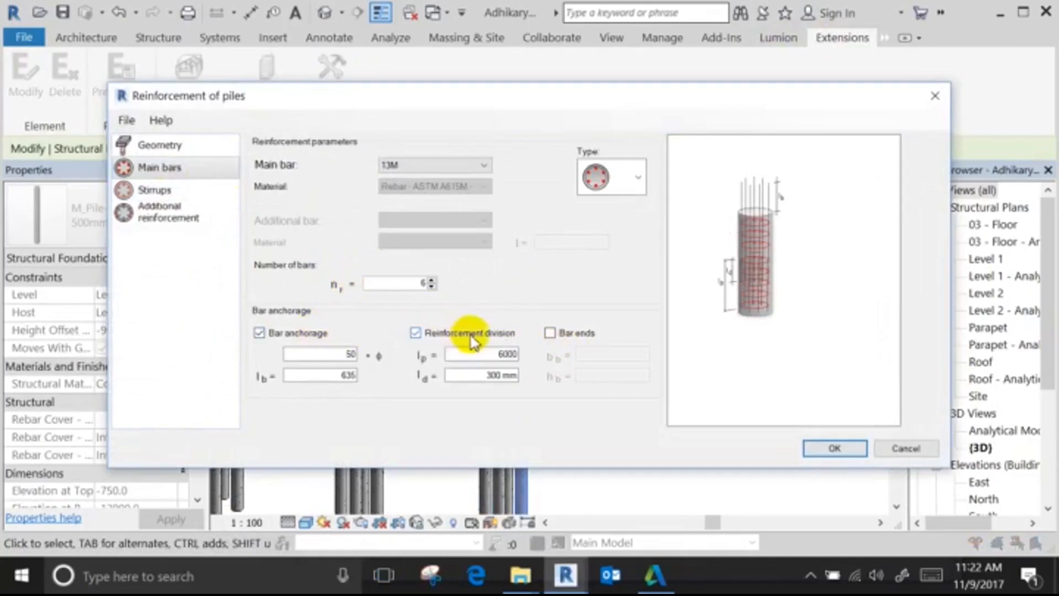
left_click(584, 335)
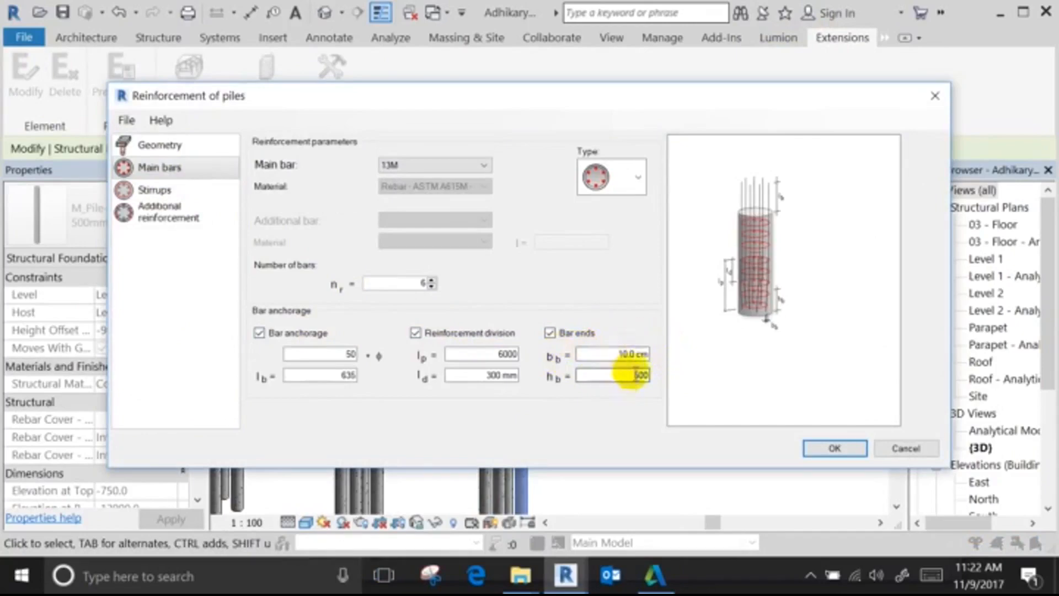
Try defining assembly bars and distance bars in the pile's additional reinforcement.
left_click(205, 210)
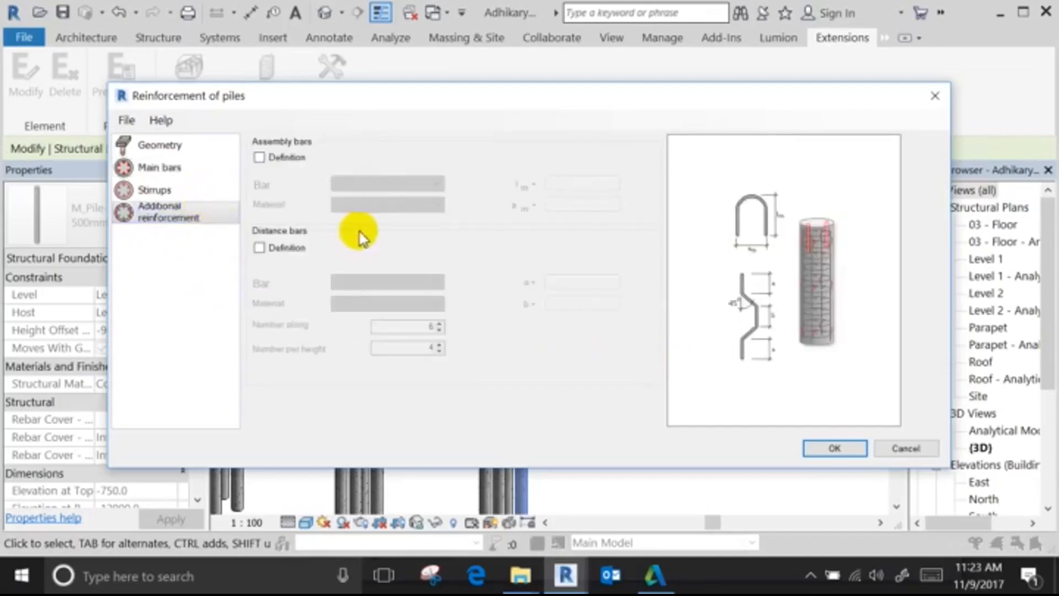
left_click(284, 157)
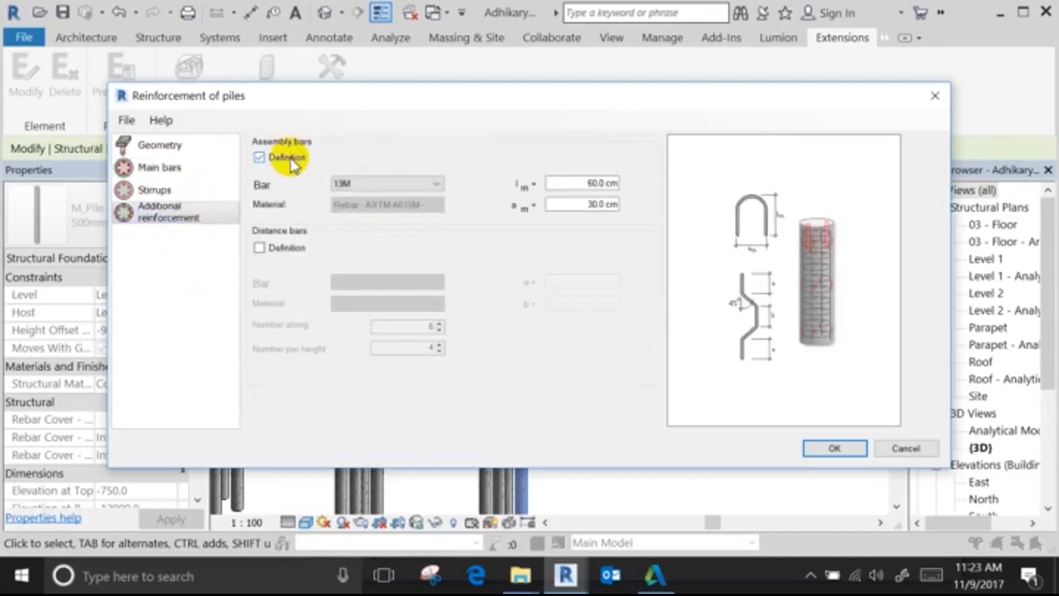
left_click(297, 250)
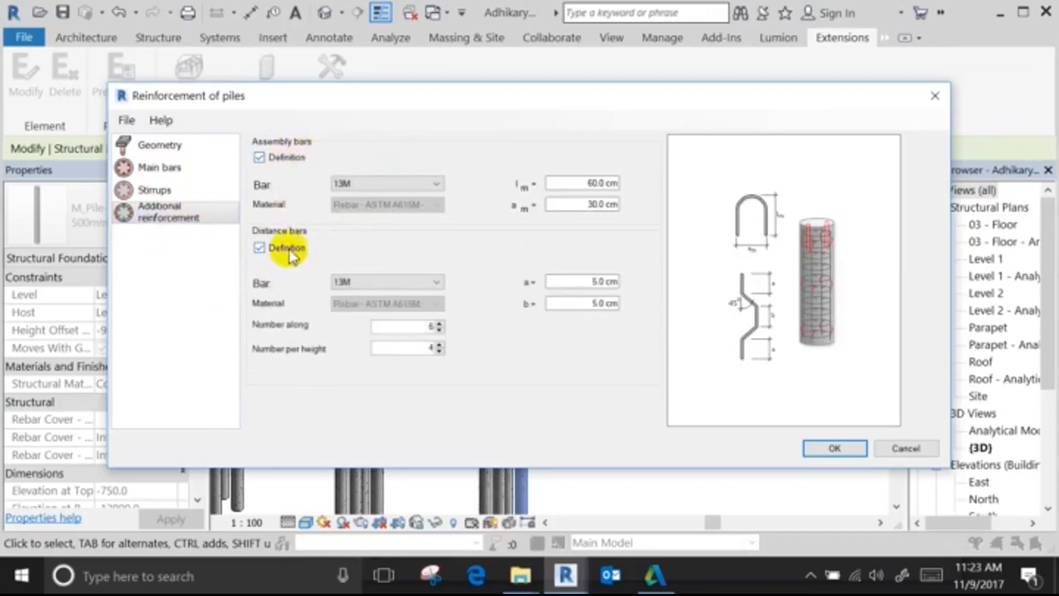
left_click(288, 249)
left_click(280, 158)
Return to the main bar settings and generate the pile's reinforcement.
left_click(184, 167)
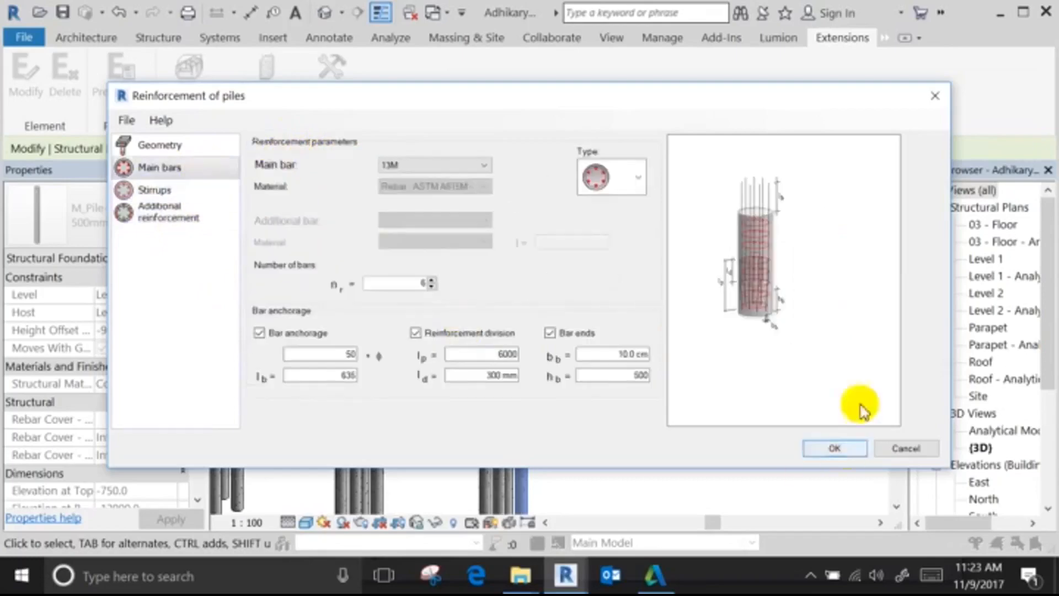
left_click(853, 452)
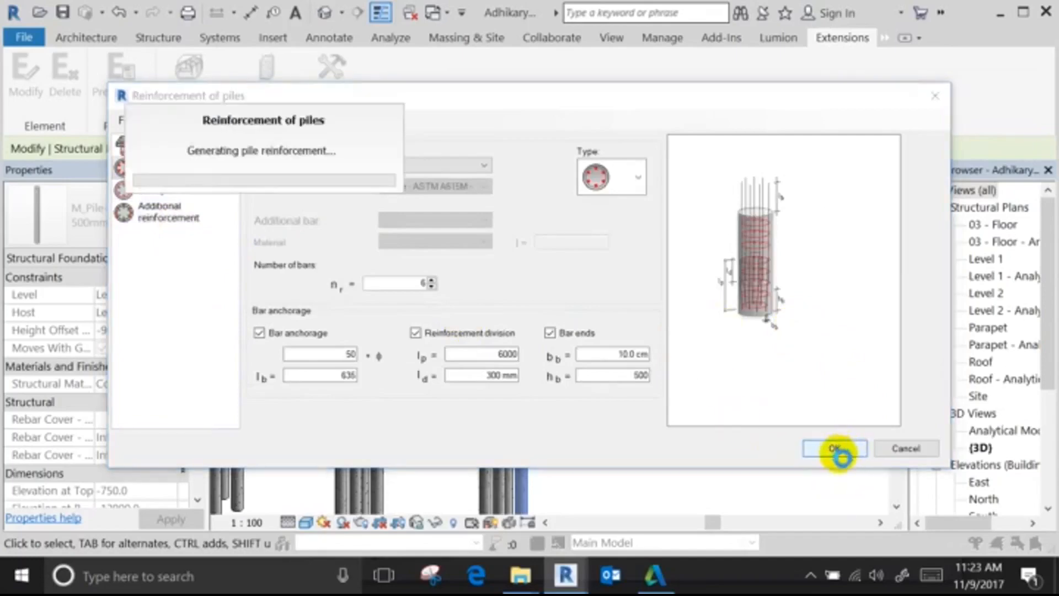
left_click(837, 454)
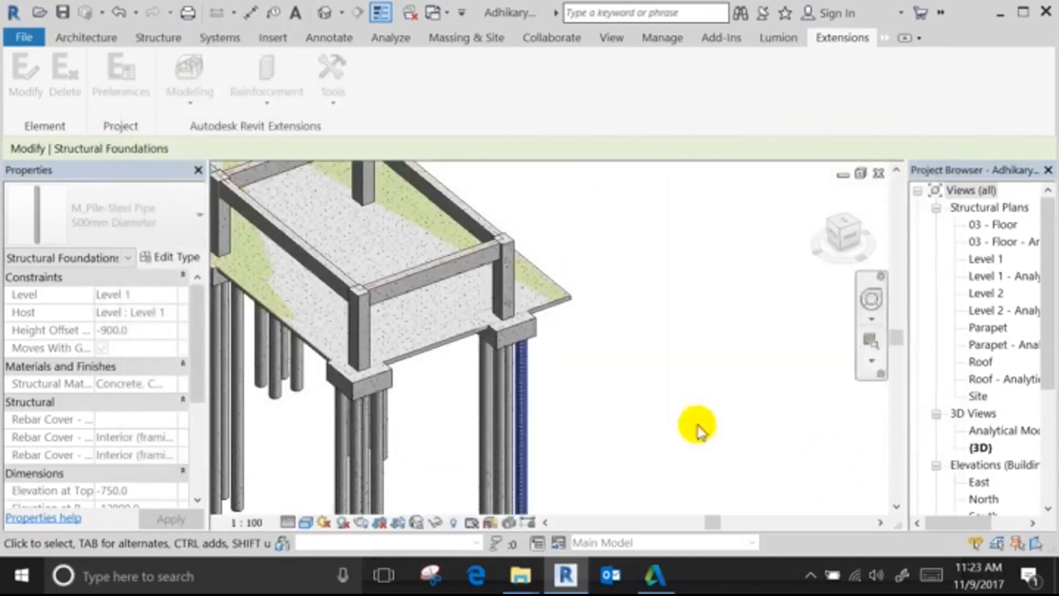
Examine the generated rebar cage along the selected pile, from the pile cap to the bar ends at the pile's base.
scroll(574, 348, "up", 4)
scroll(577, 345, "up", 3)
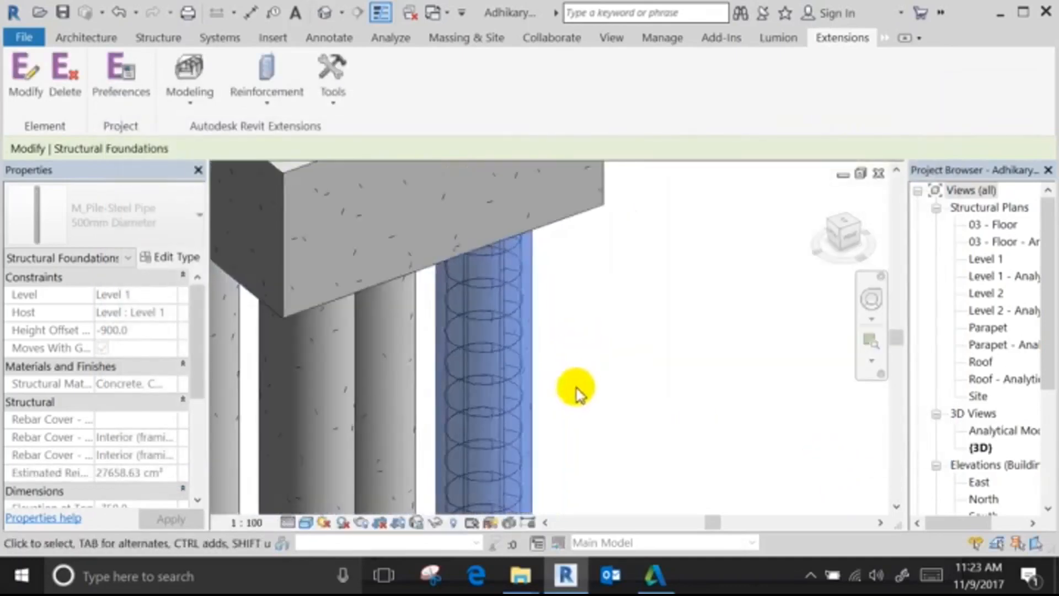
middle_click_drag(638, 390, 590, 217)
scroll(643, 283, "down", 2)
middle_click_drag(689, 505, 645, 213)
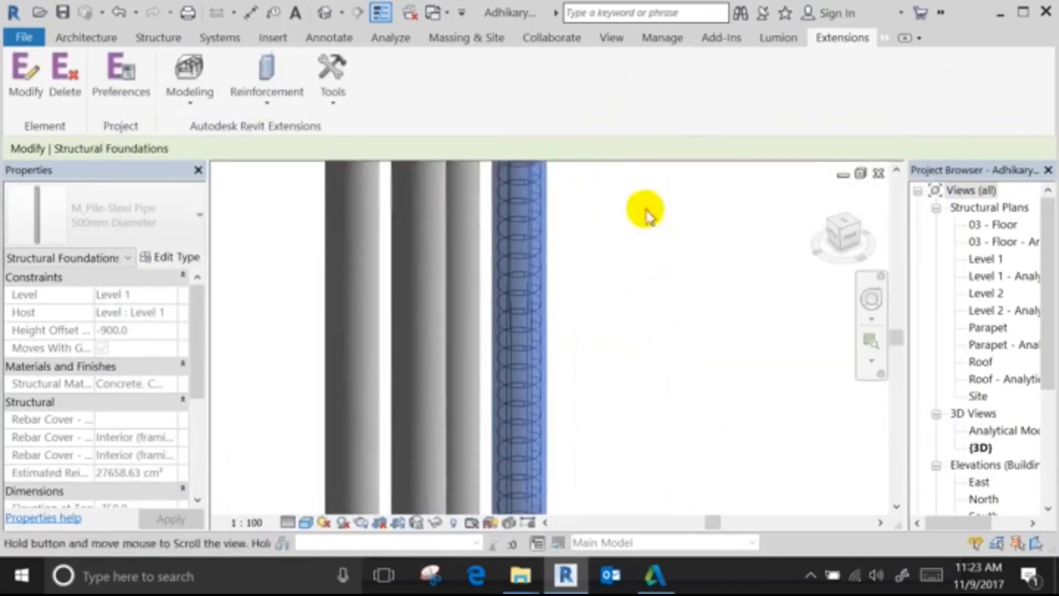
scroll(659, 324, "down", 4)
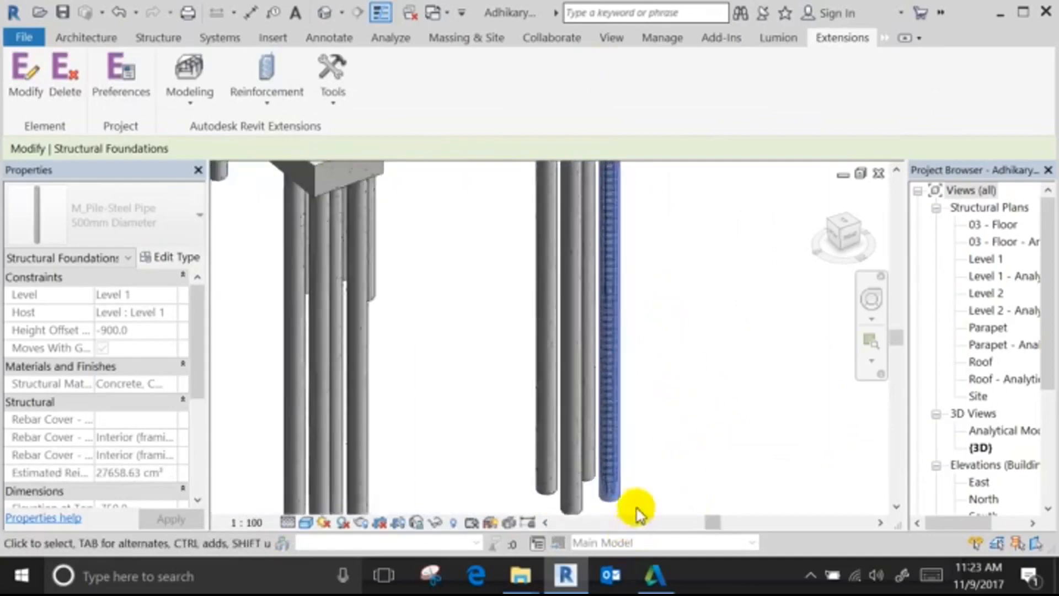
scroll(634, 505, "up", 5)
middle_click_drag(640, 449, 630, 367)
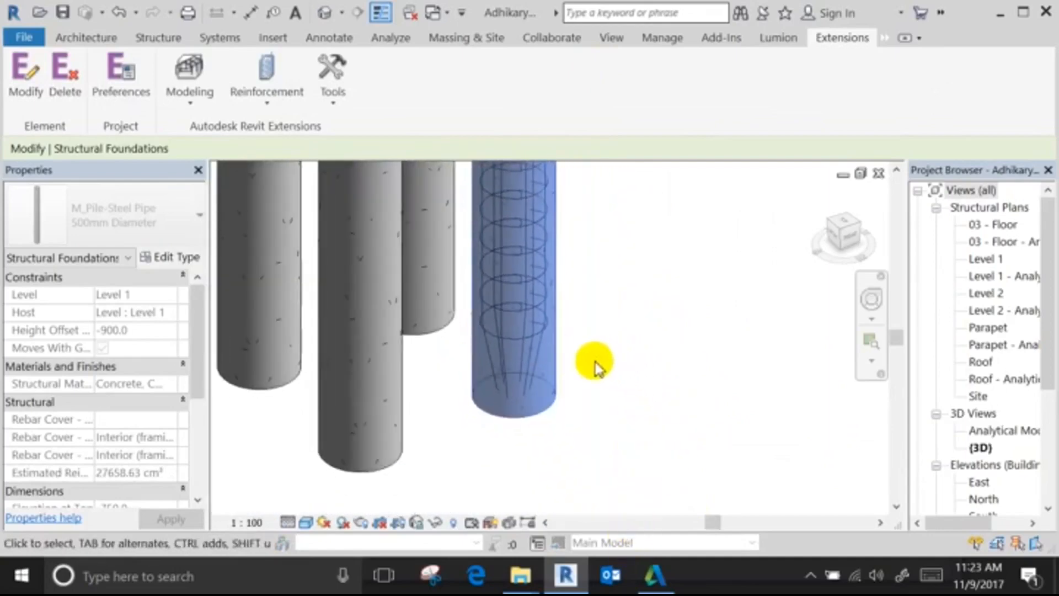
middle_click_drag(666, 391, 532, 488)
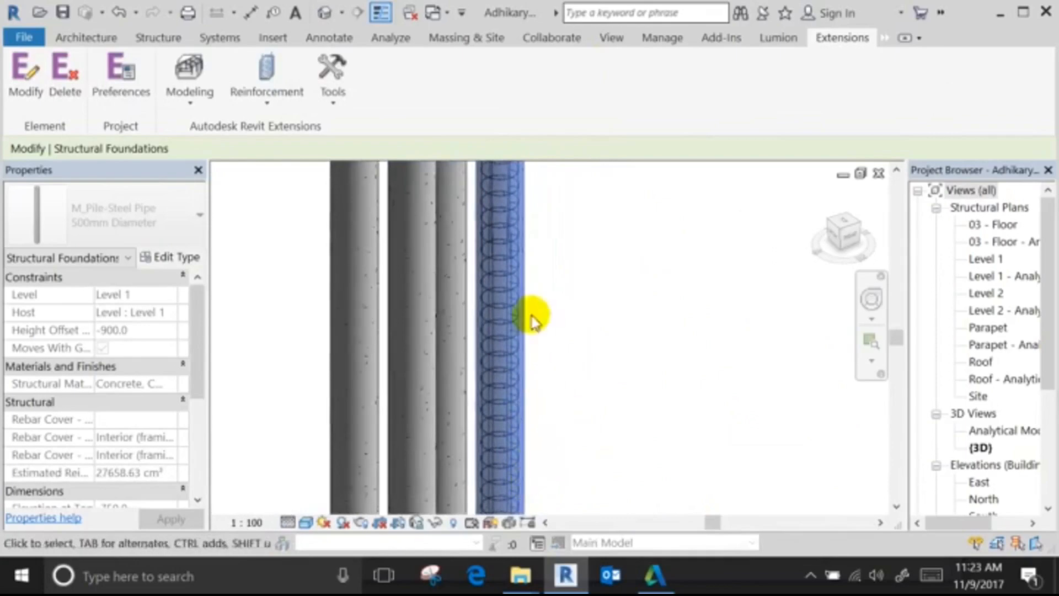
middle_click_drag(532, 314, 515, 439)
scroll(491, 357, "up", 5)
middle_click_drag(578, 423, 646, 354)
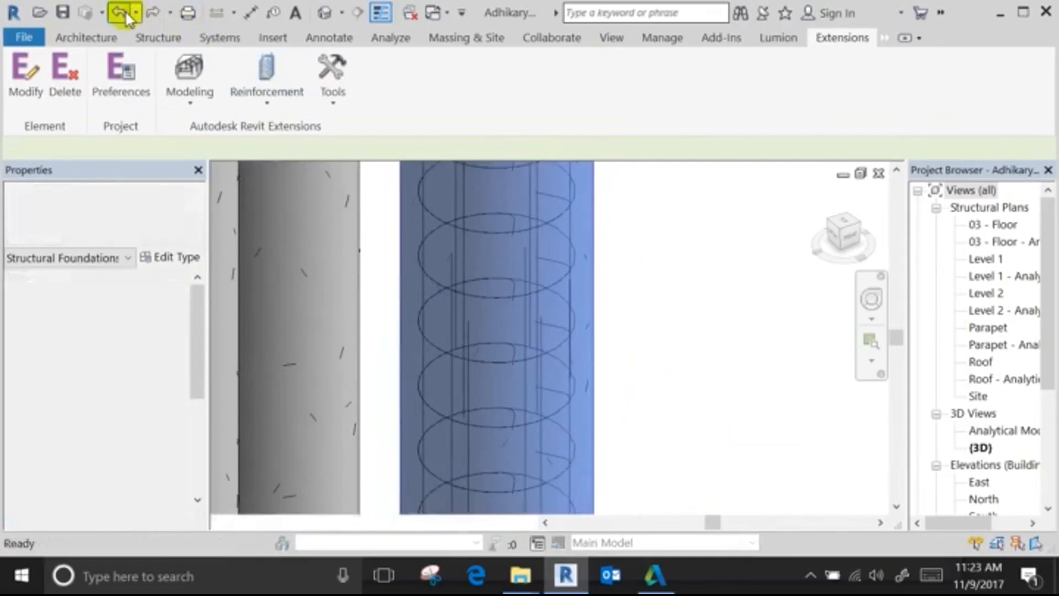
Undo the generated pile reinforcement.
left_click(123, 12)
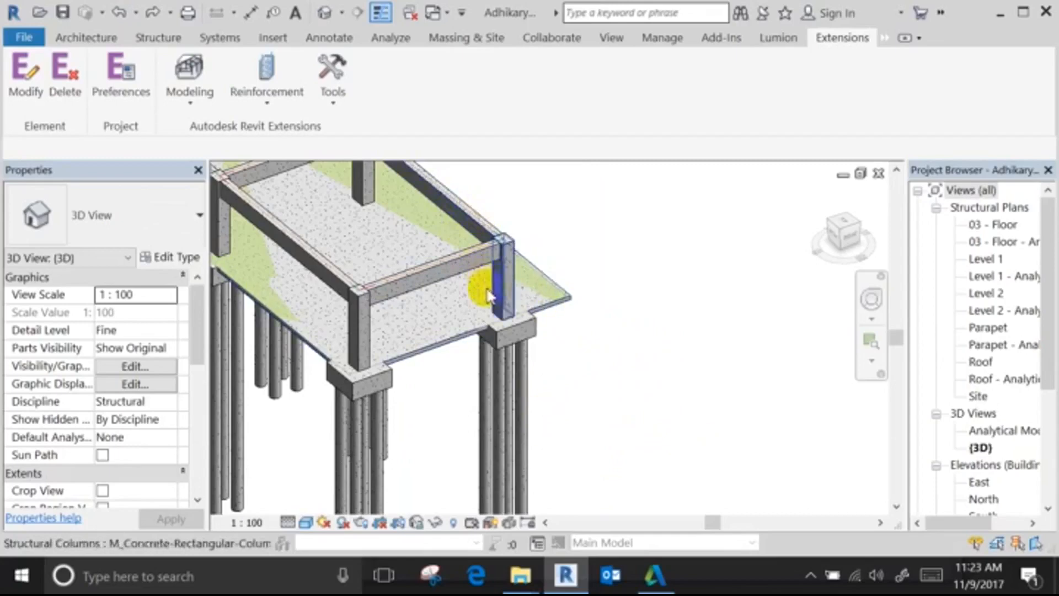
scroll(486, 301, "up", 2)
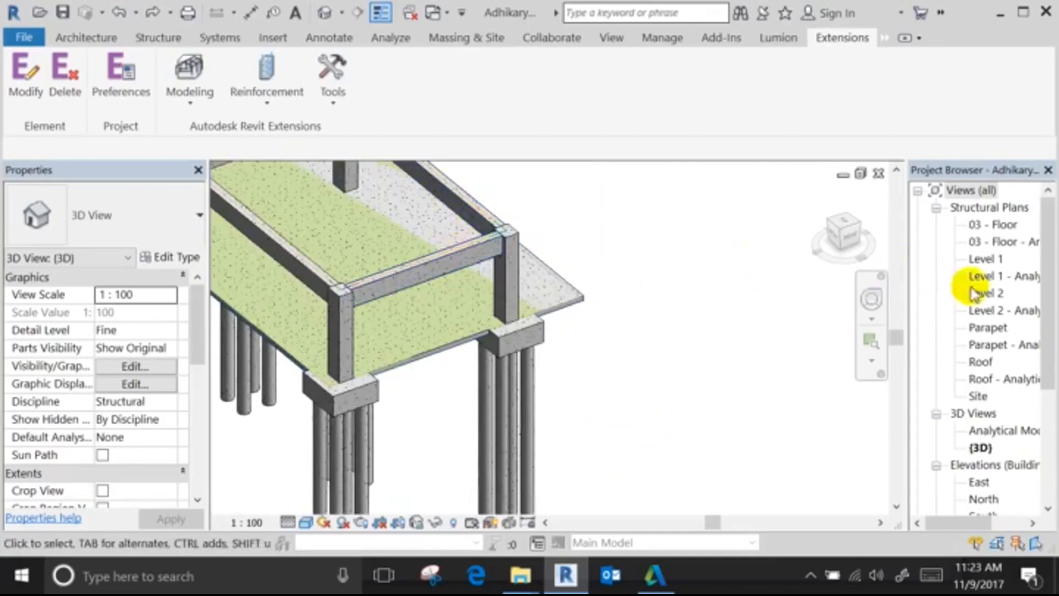
left_click(160, 37)
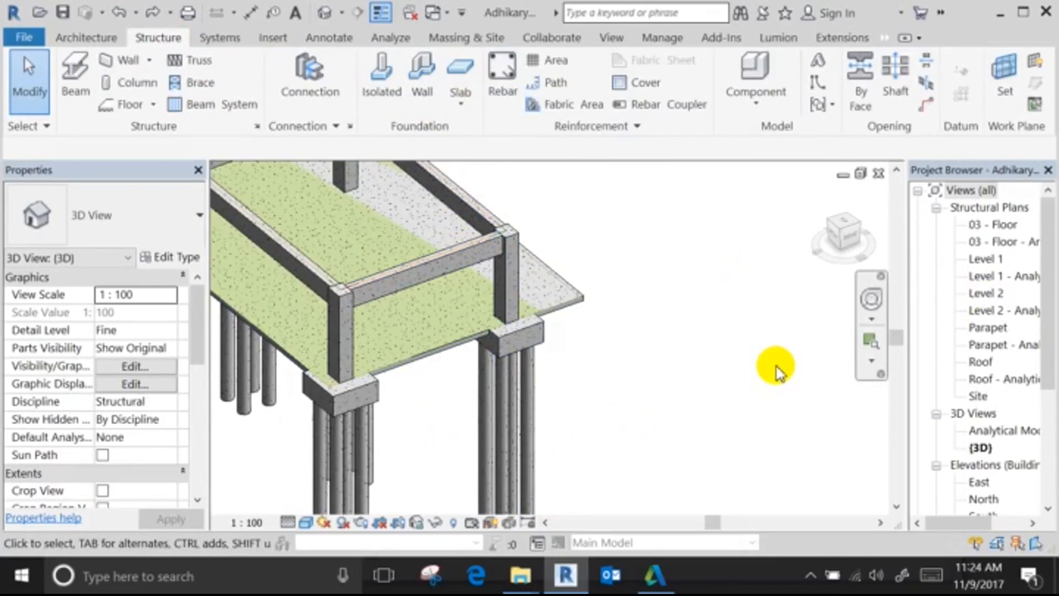
middle_click_drag(776, 366, 815, 419)
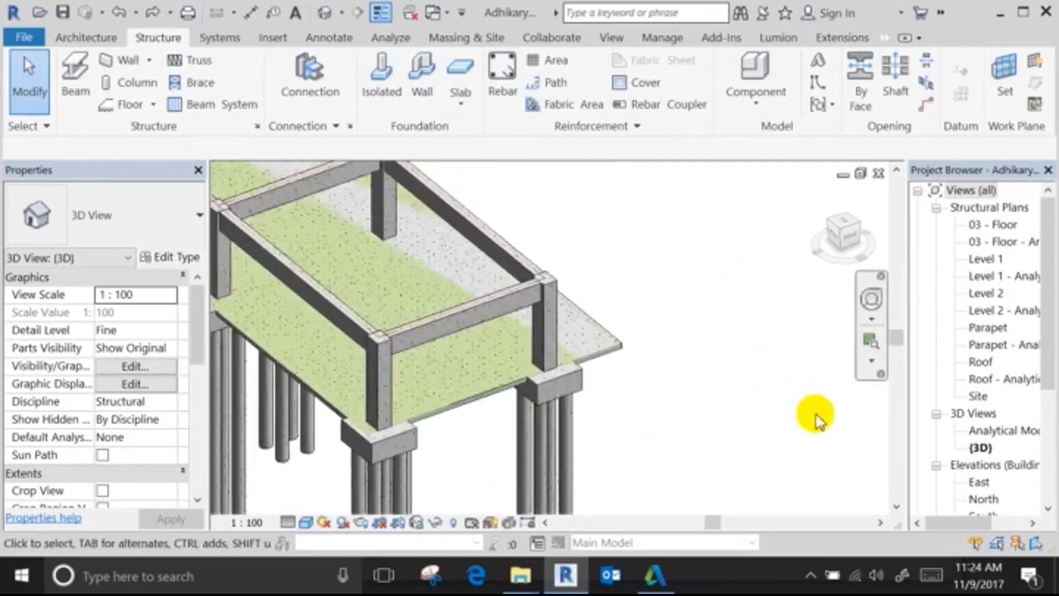
scroll(814, 418, "down", 2)
scroll(809, 419, "down", 2)
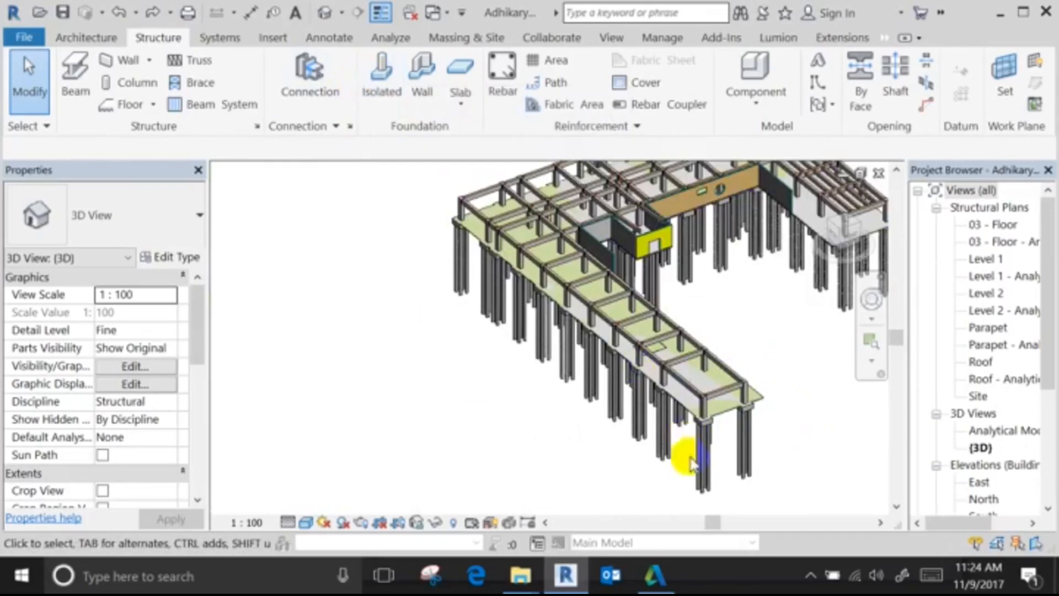
scroll(711, 436, "up", 2)
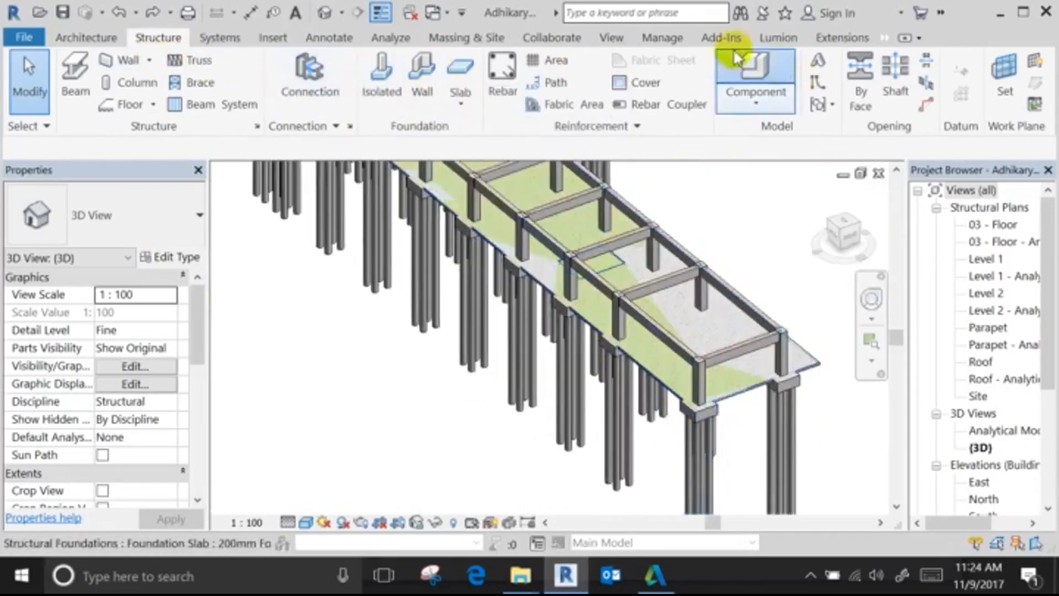
left_click(750, 70)
left_click(70, 209)
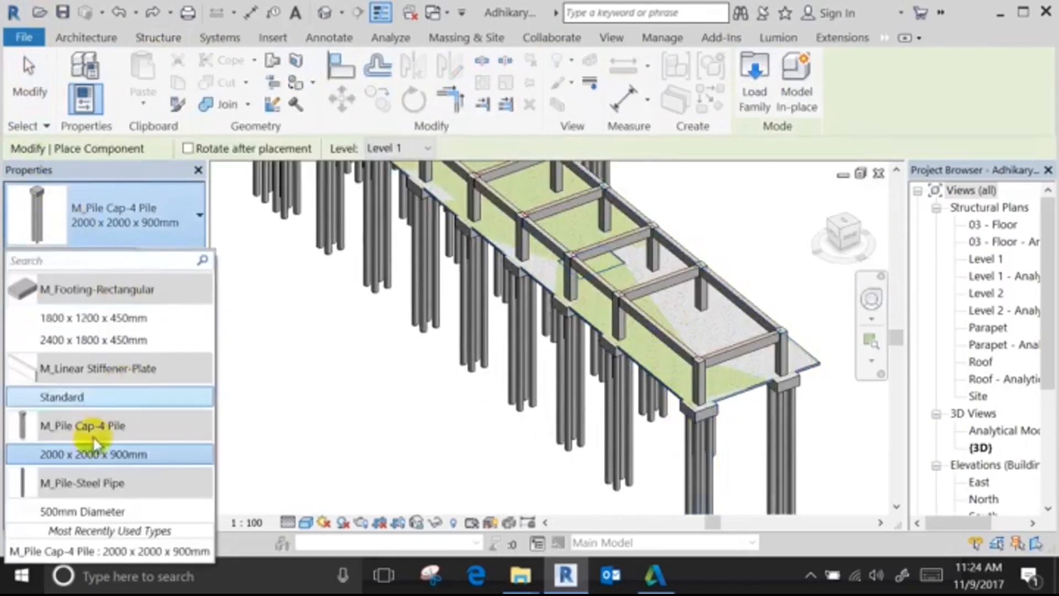
left_click(71, 512)
scroll(359, 306, "up", 3)
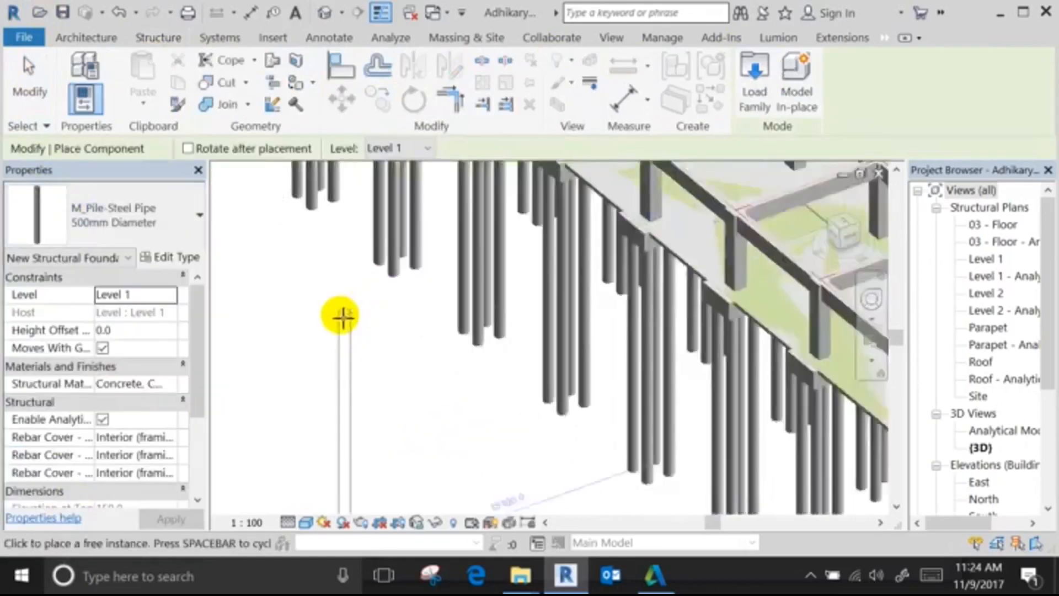
scroll(338, 267, "down", 3)
scroll(432, 350, "up", 2)
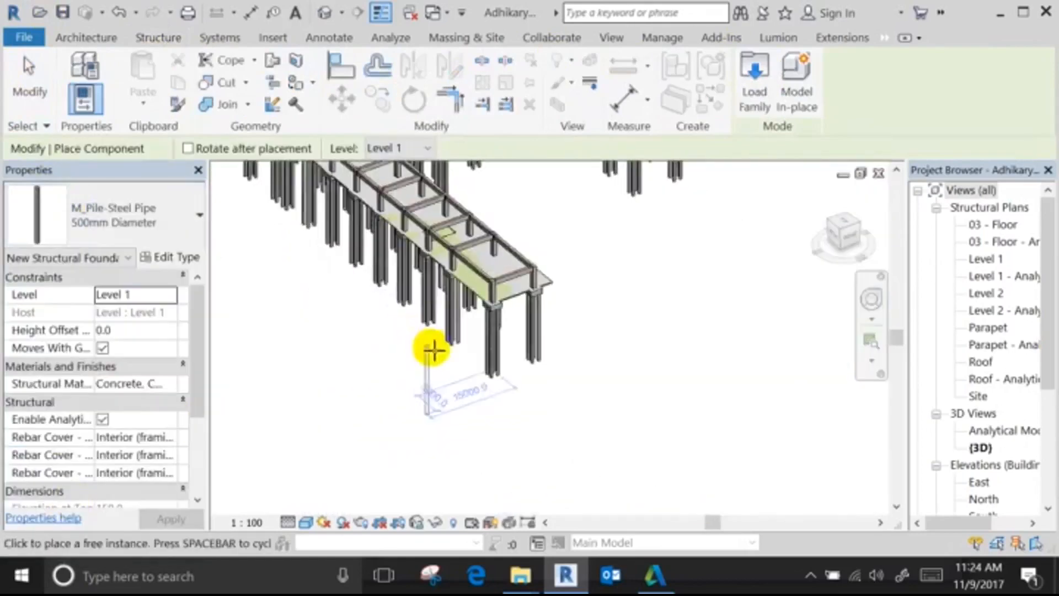
left_click(30, 83)
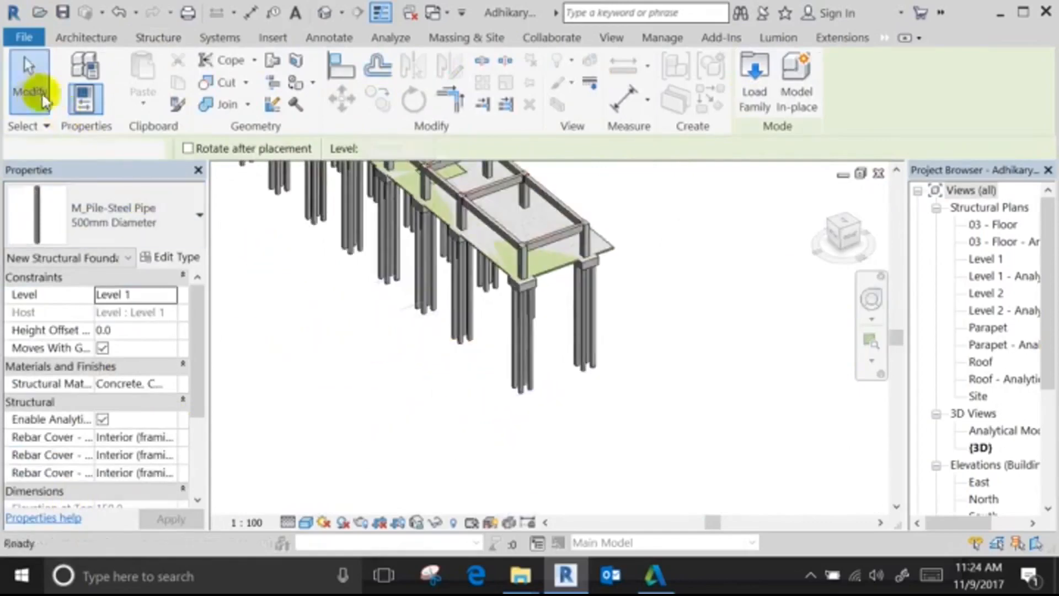
Select the four-pile cap at the building's corner and open the North elevation view.
scroll(539, 331, "up", 3)
left_click(539, 331)
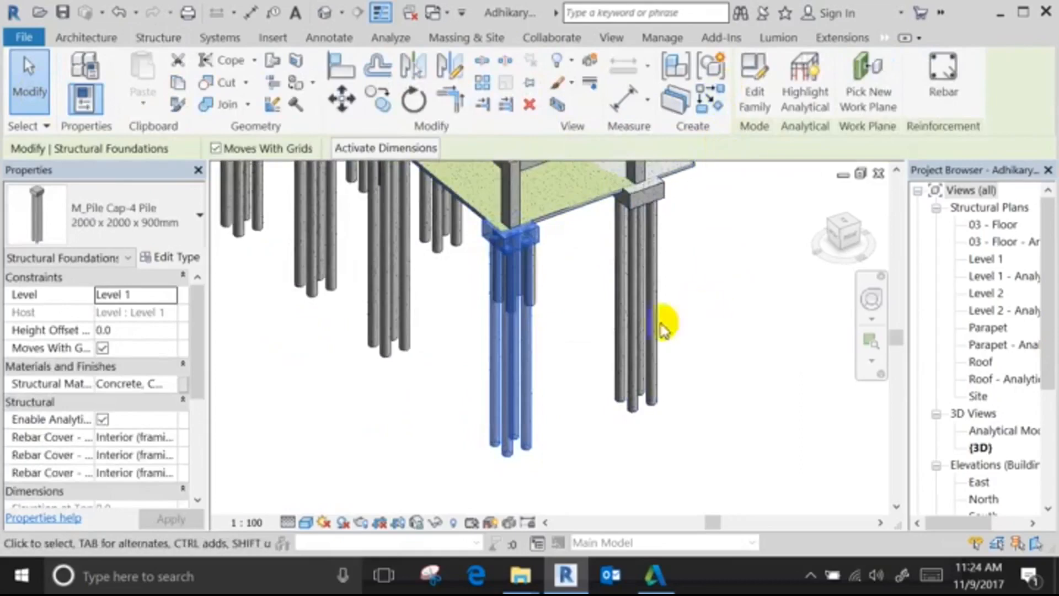
scroll(945, 208, "down", 2)
left_click(966, 433)
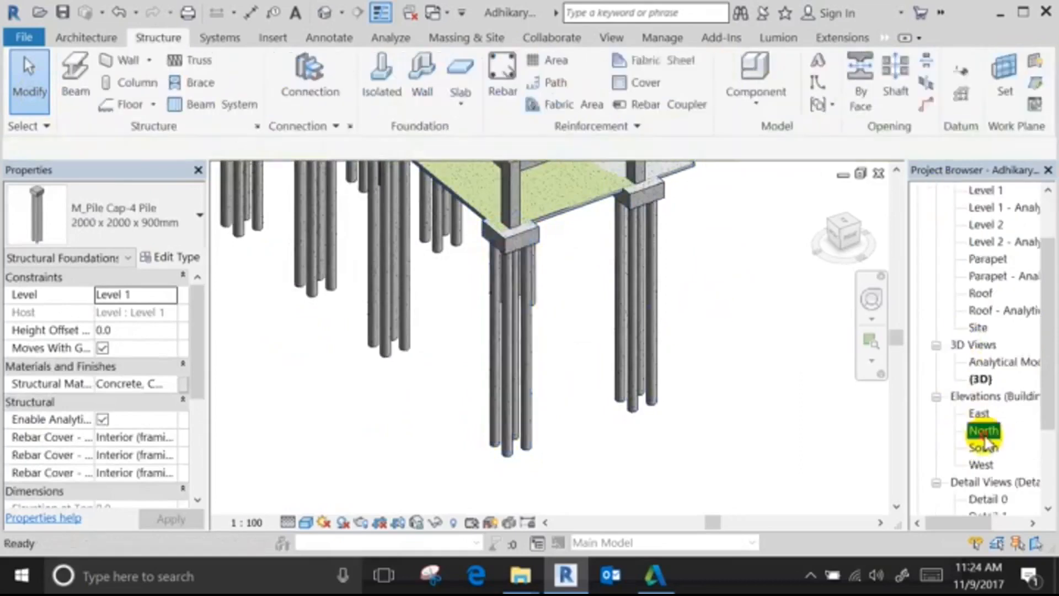
double_click(966, 433)
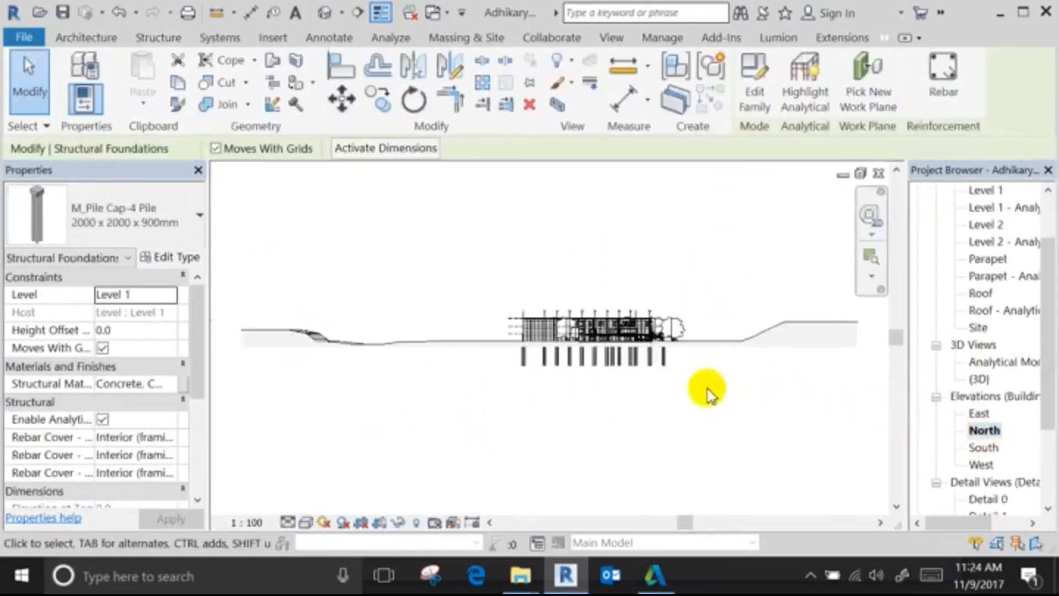
Draw a new level line in the North elevation, starting at the base corner of the end pile and extending outward.
scroll(638, 342, "up", 3)
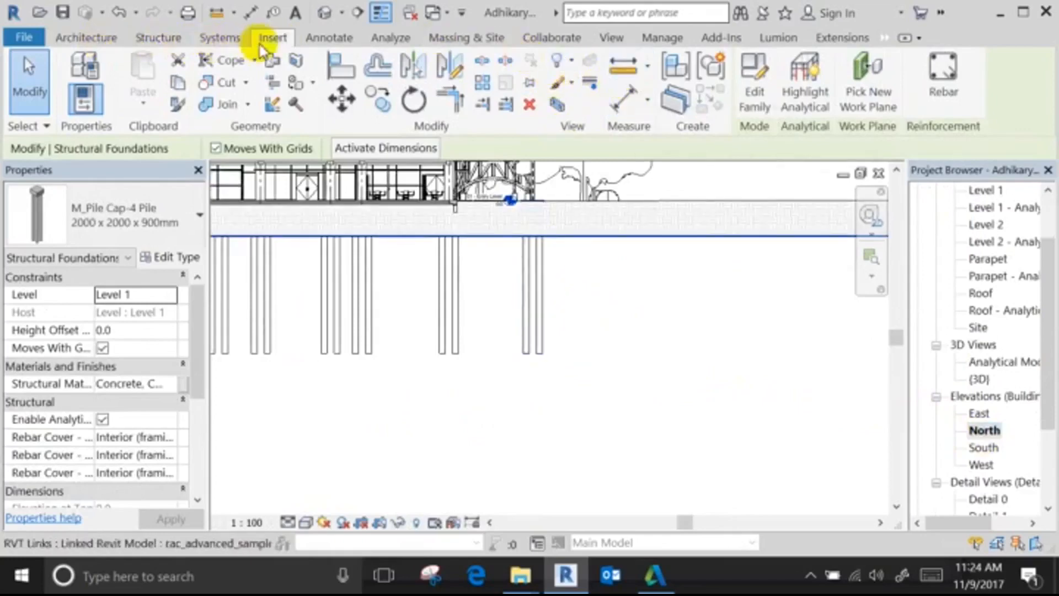
left_click(158, 38)
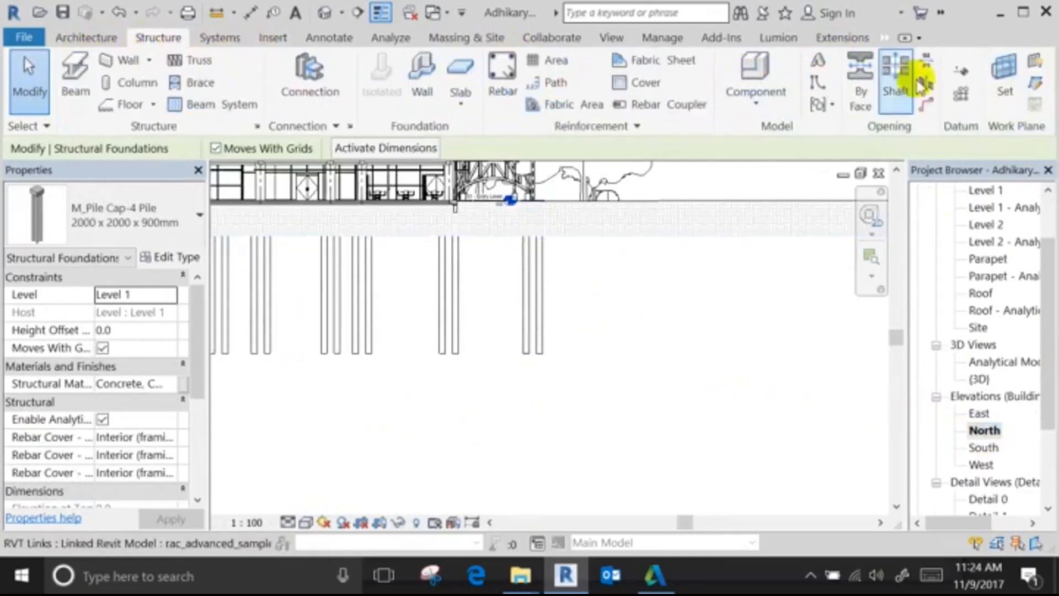
left_click(960, 71)
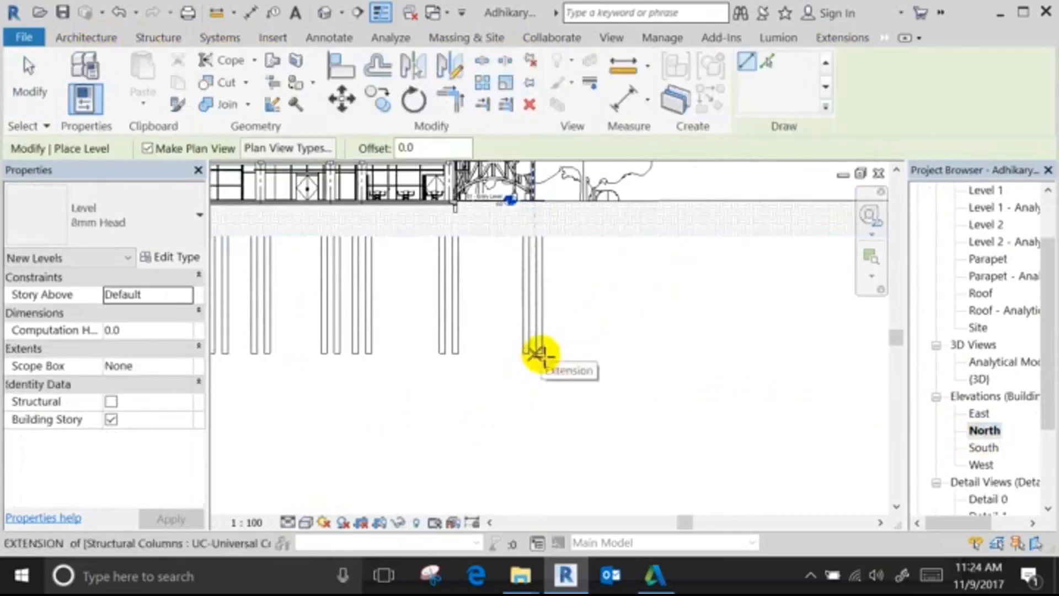
scroll(540, 353, "up", 5)
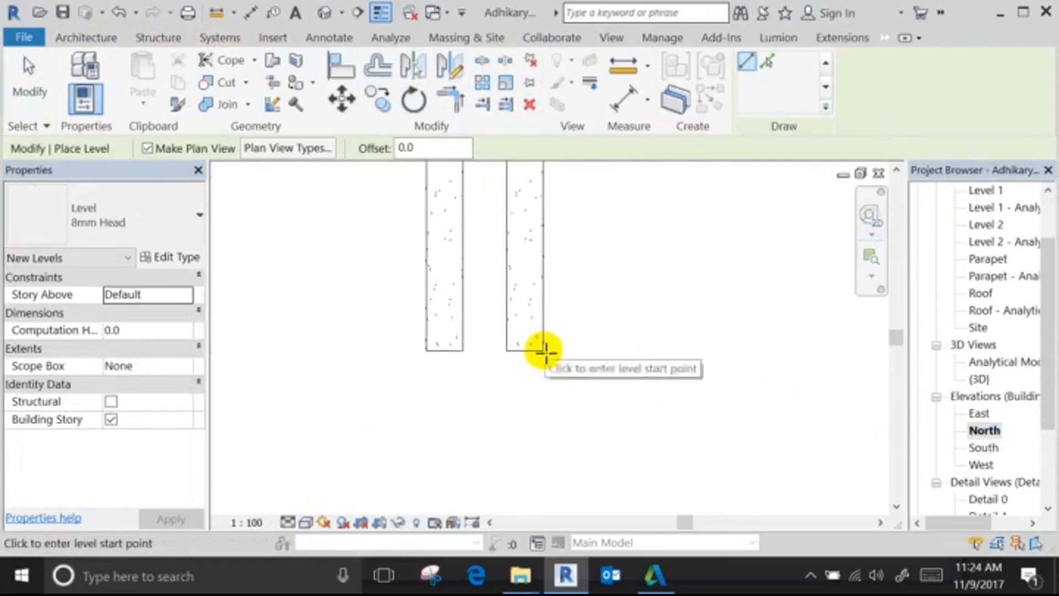
left_click(543, 350)
scroll(761, 336, "down", 4)
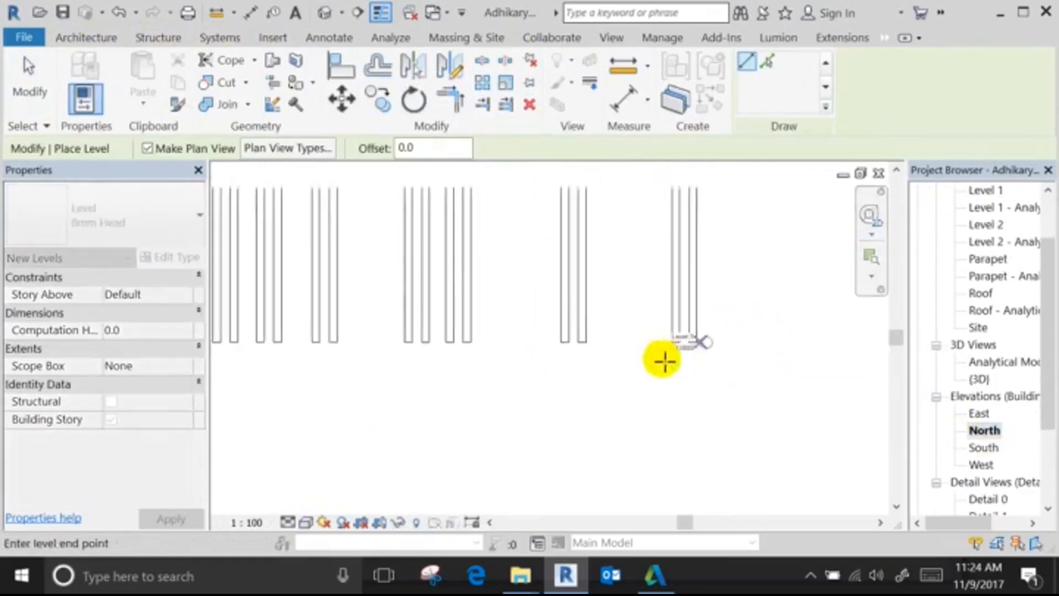
scroll(664, 360, "down", 2)
left_click(744, 323)
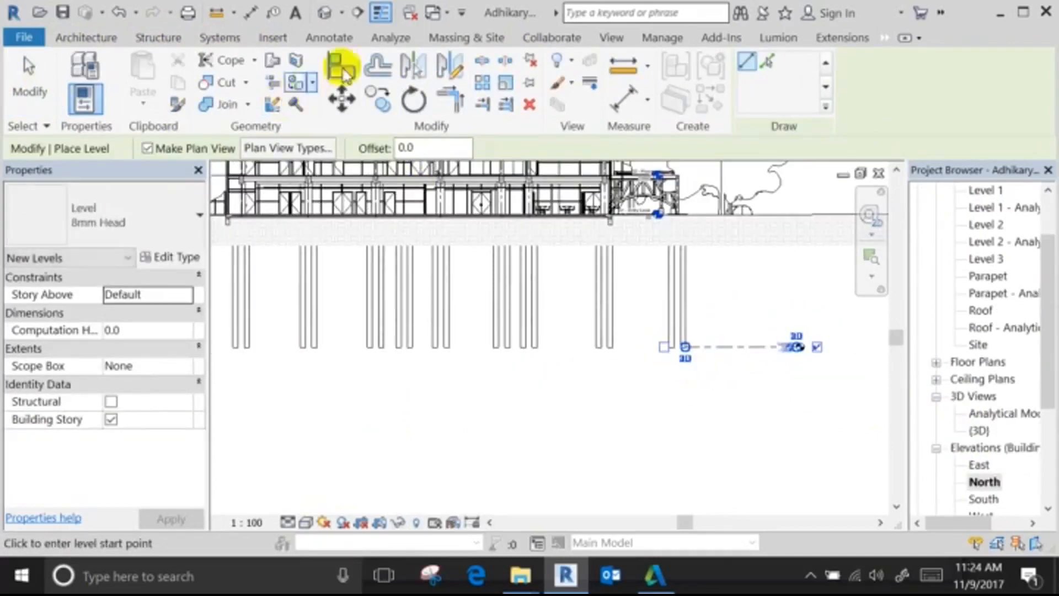
Align the new level with the bottom face of the end pile and check where they meet.
left_click(342, 66)
scroll(662, 342, "up", 4)
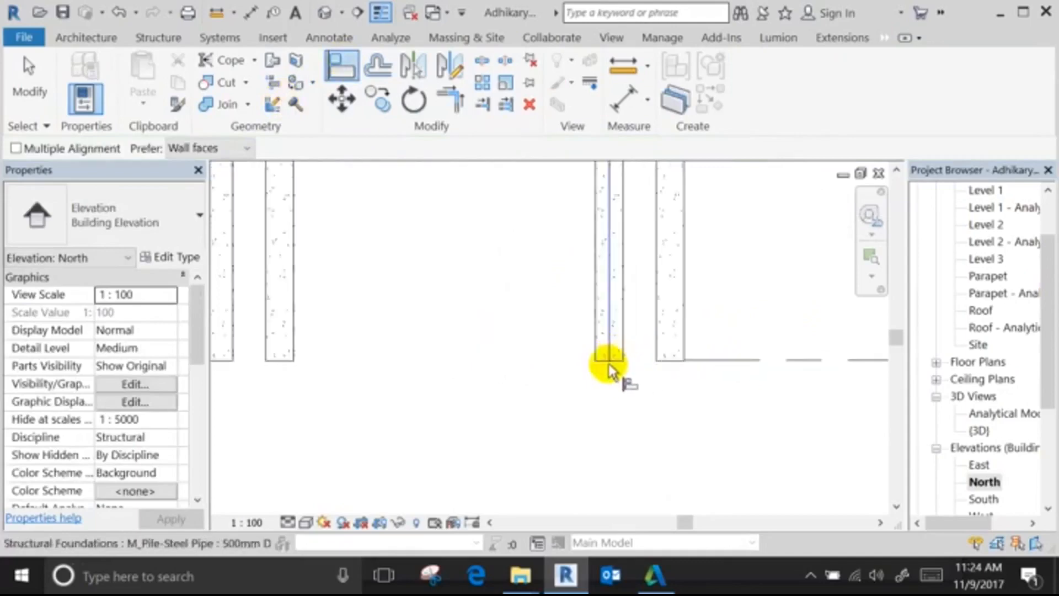
left_click(697, 362)
scroll(449, 366, "down", 4)
scroll(656, 364, "up", 3)
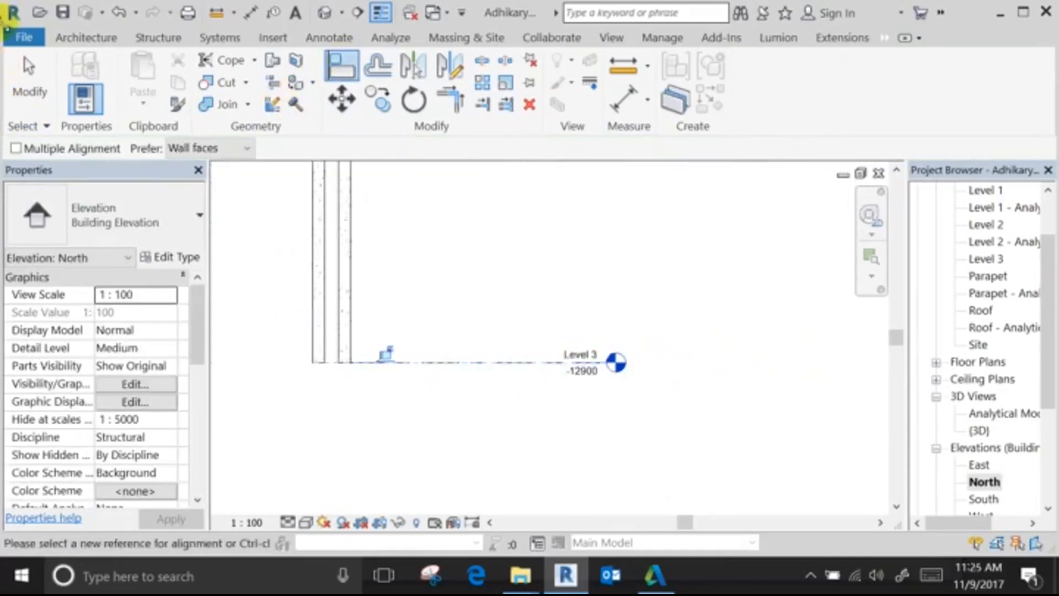
left_click(24, 68)
scroll(586, 415, "down", 5)
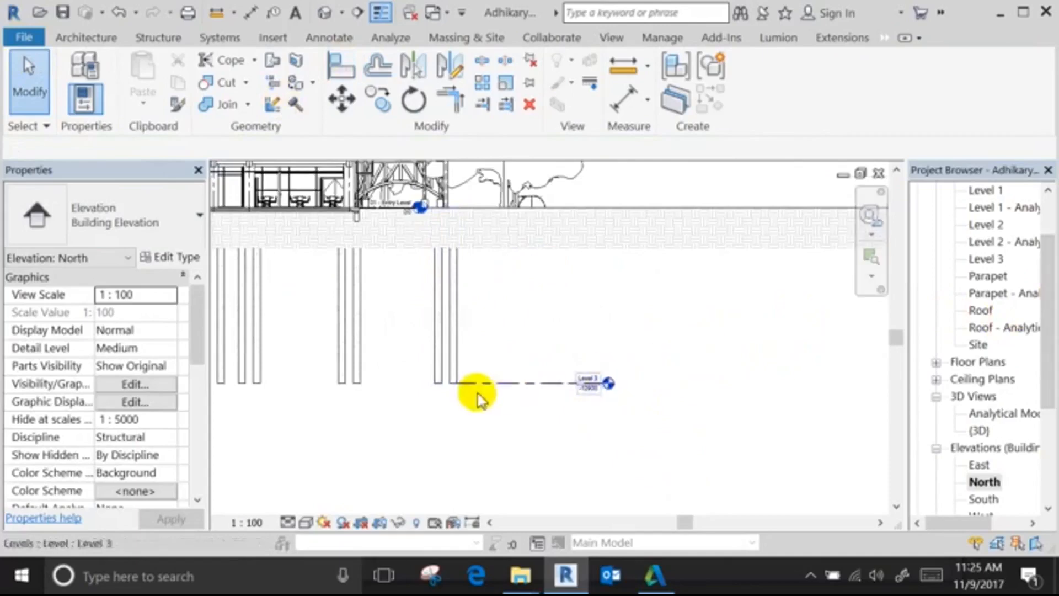
scroll(466, 385, "up", 5)
scroll(427, 392, "up", 1)
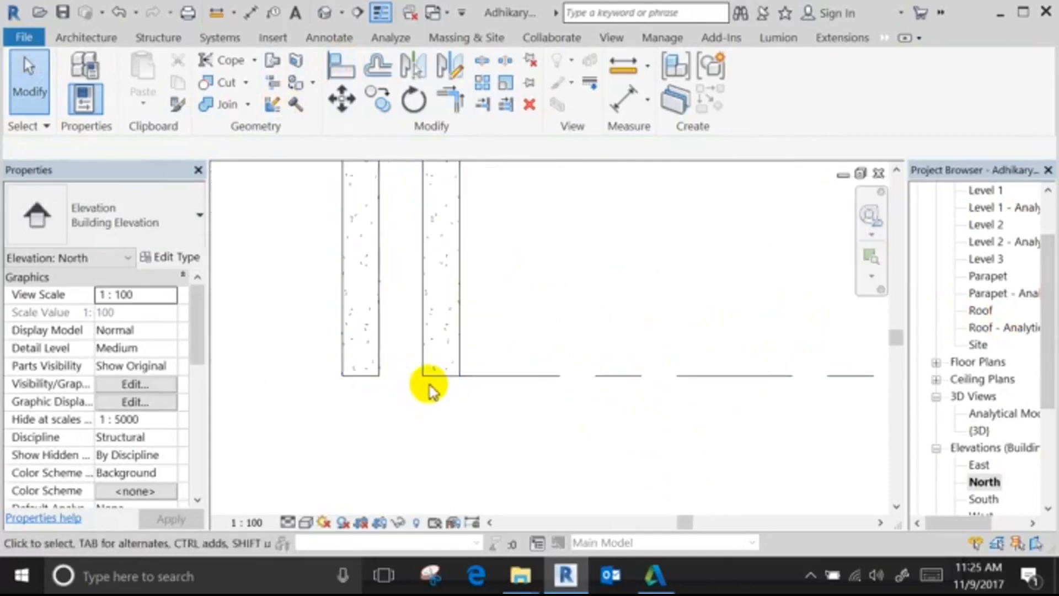
scroll(432, 389, "down", 2)
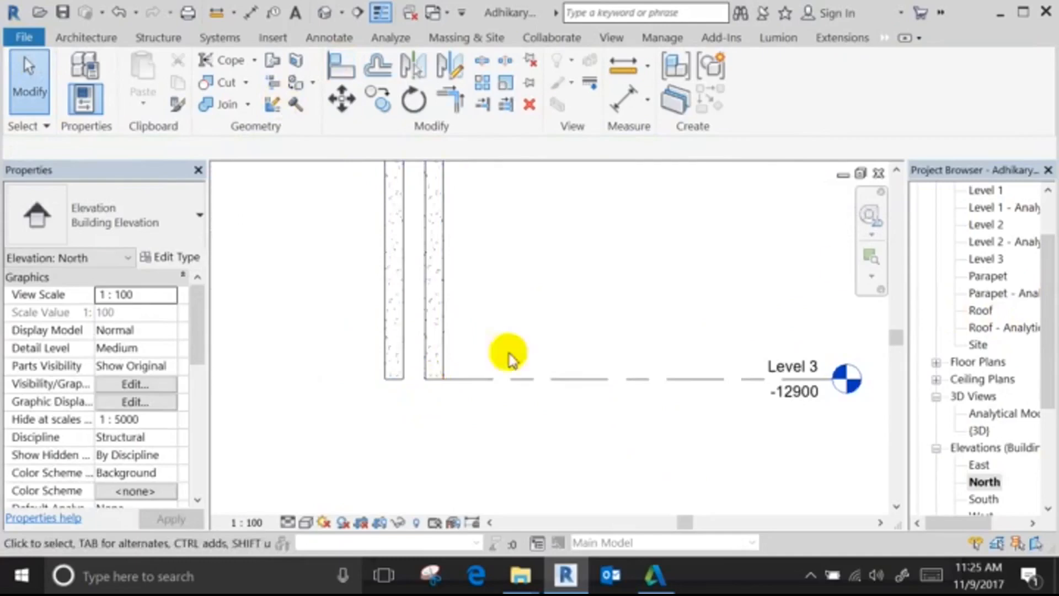
left_click(985, 225)
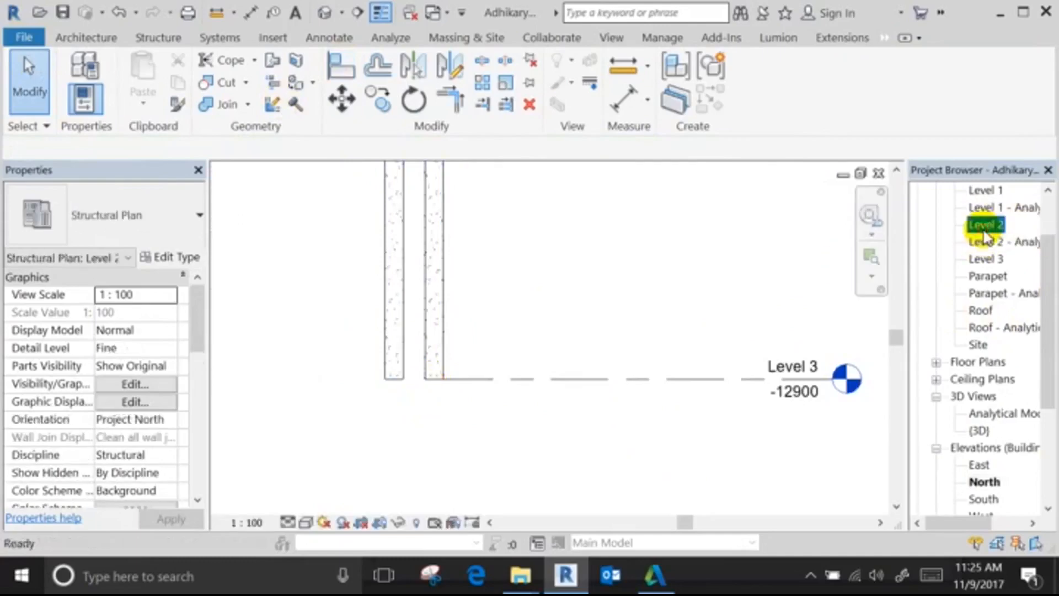
double_click(987, 191)
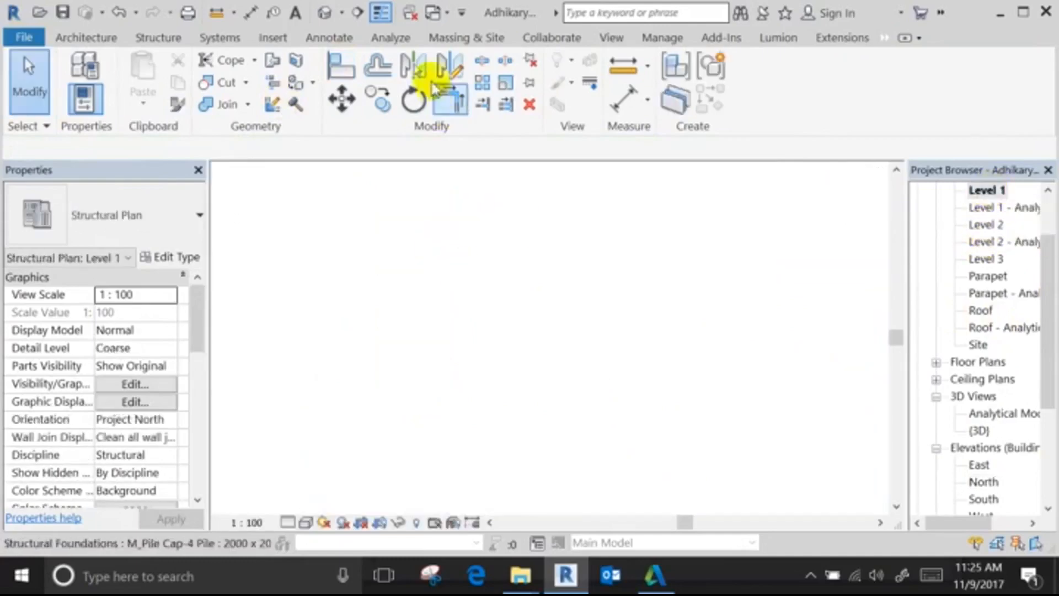
left_click(163, 40)
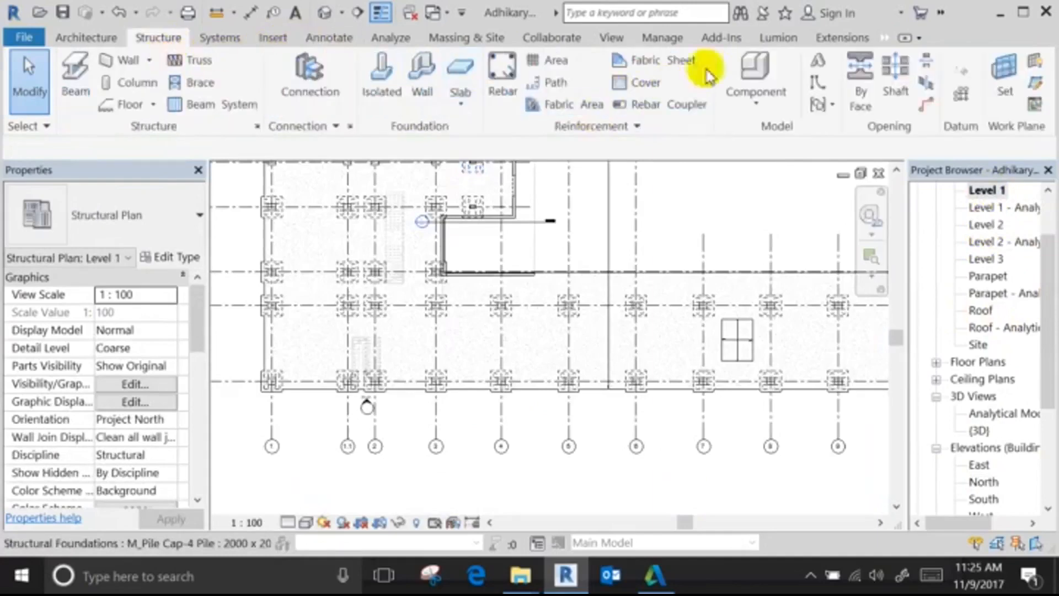
left_click(749, 69)
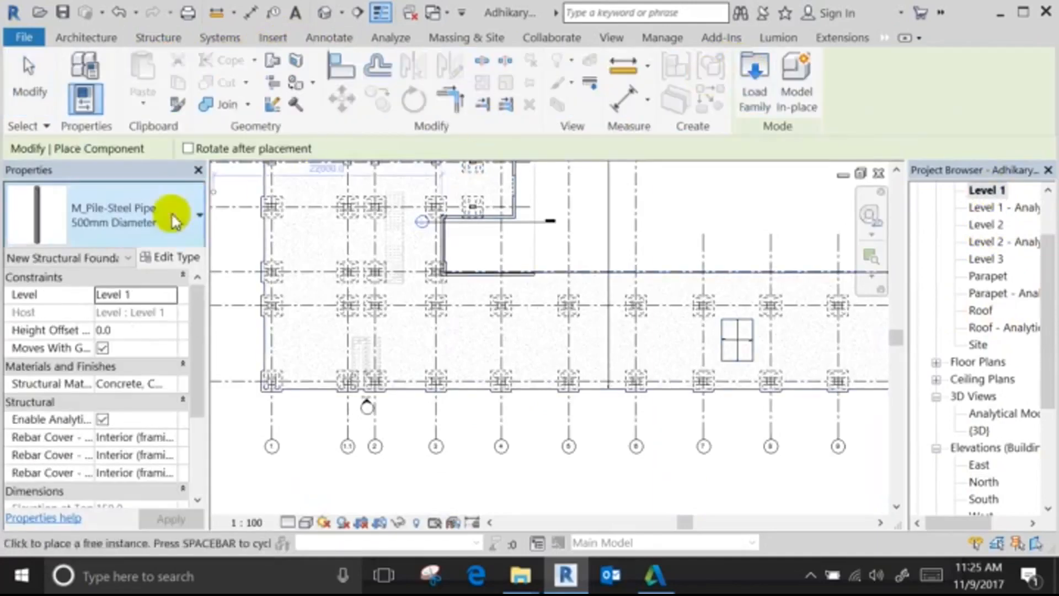
left_click(168, 214)
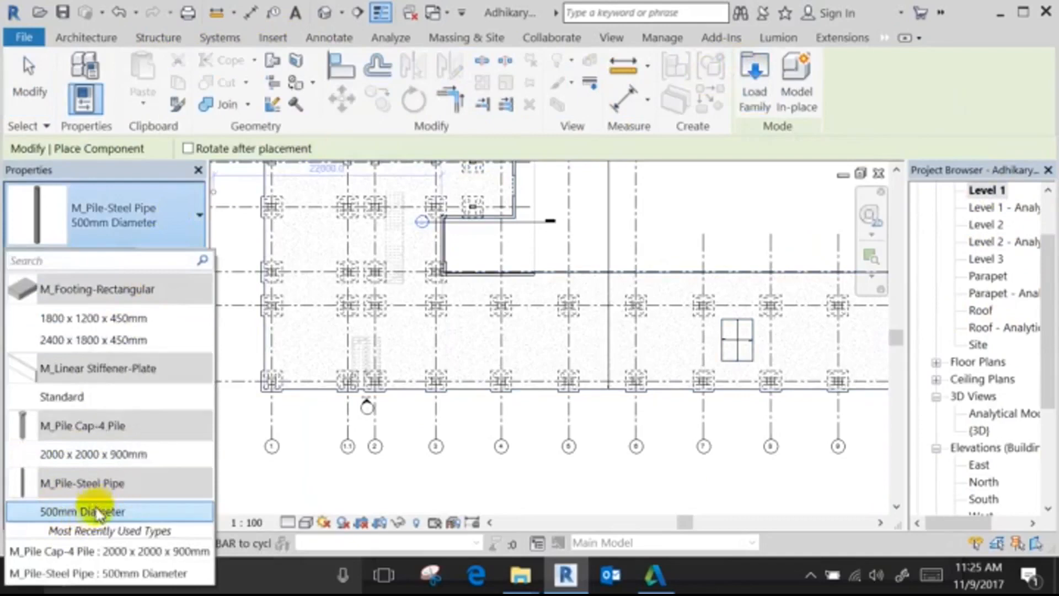
left_click(95, 511)
scroll(260, 392, "up", 5)
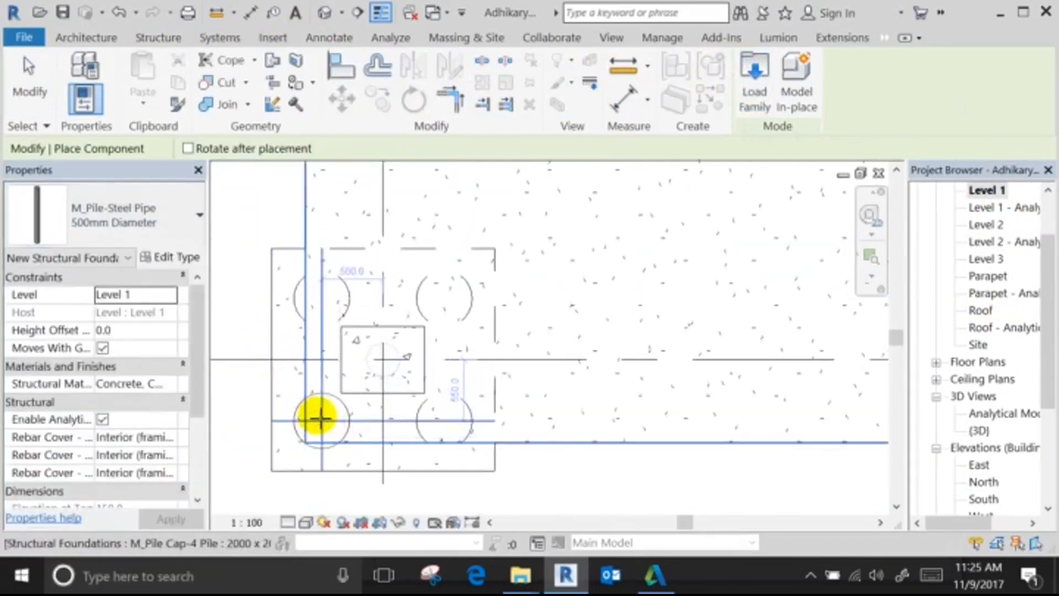
Open the Level 3 structural plan and set its underlay base level to Level 1.
double_click(986, 259)
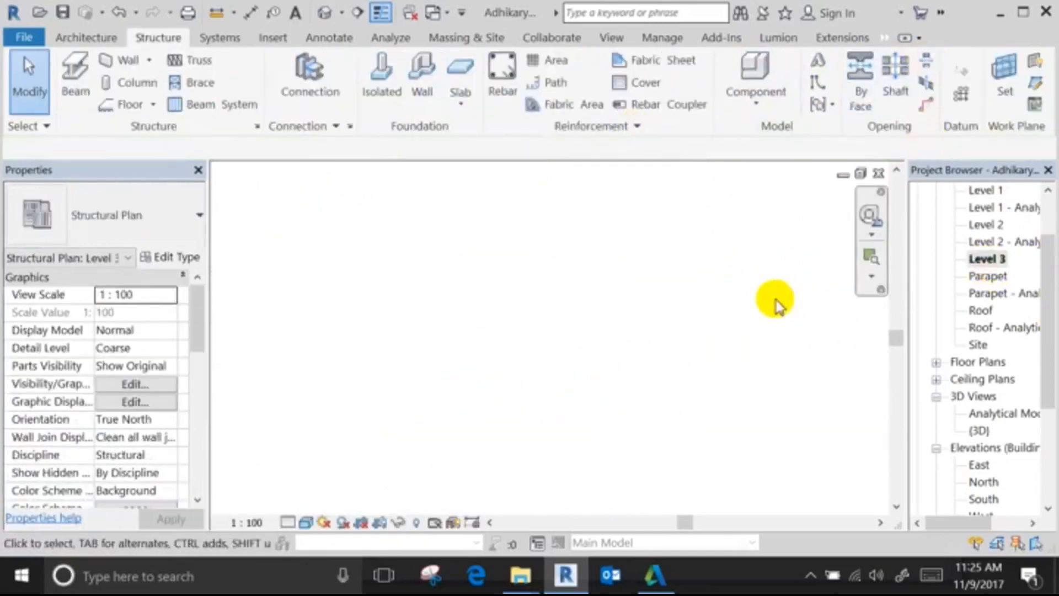
scroll(114, 403, "down", 3)
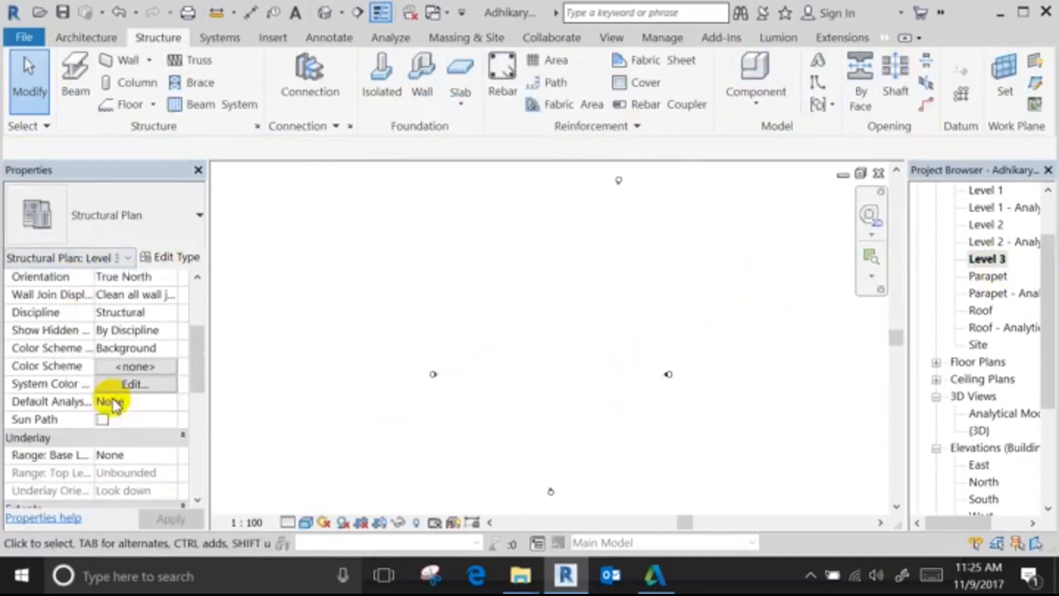
scroll(149, 441, "down", 3)
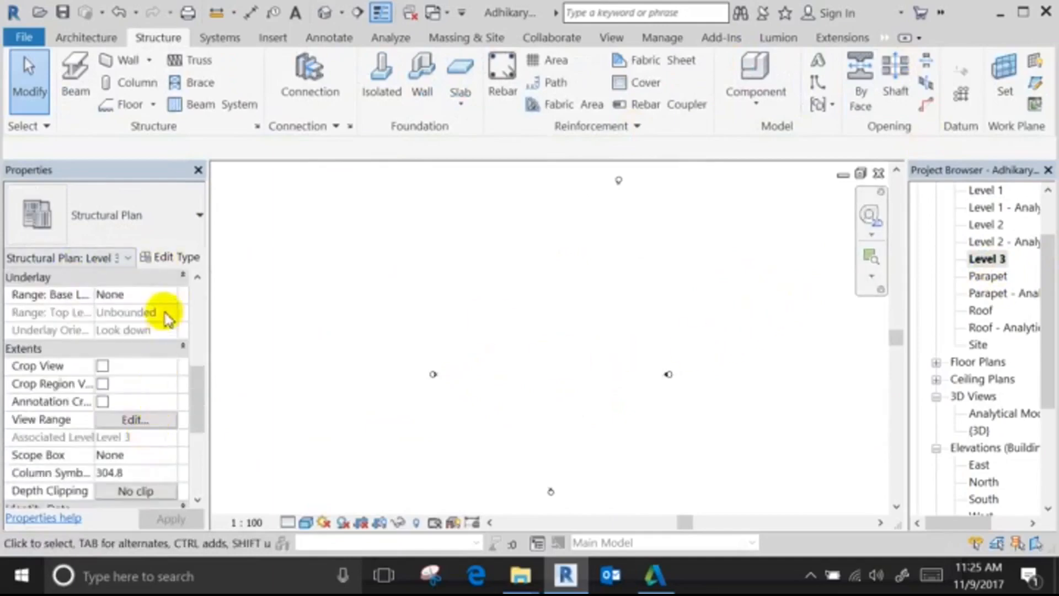
left_click(172, 296)
left_click(130, 345)
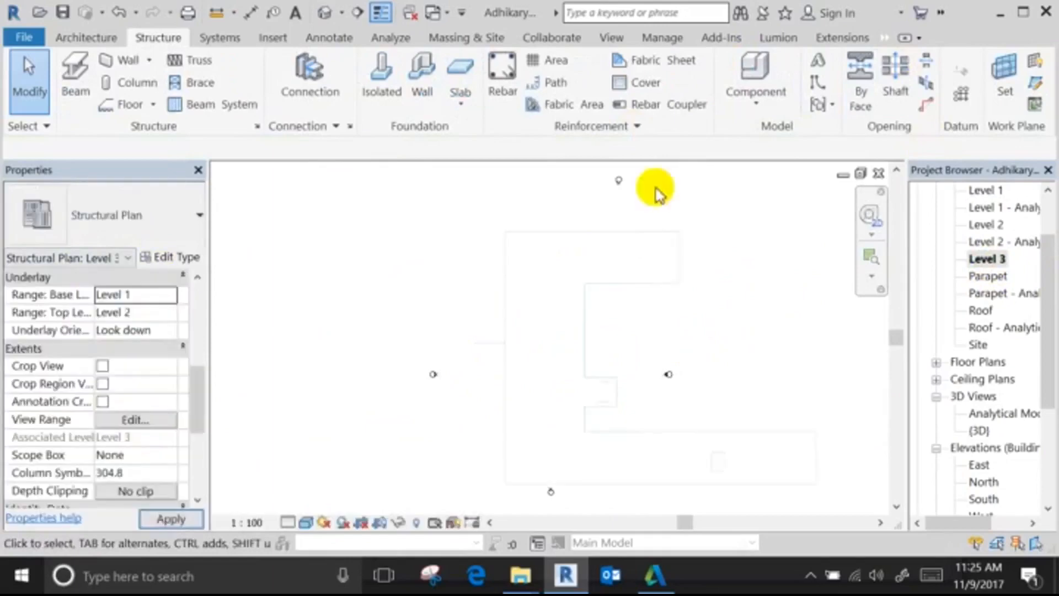
scroll(561, 475, "up", 3)
middle_click_drag(561, 475, 601, 268)
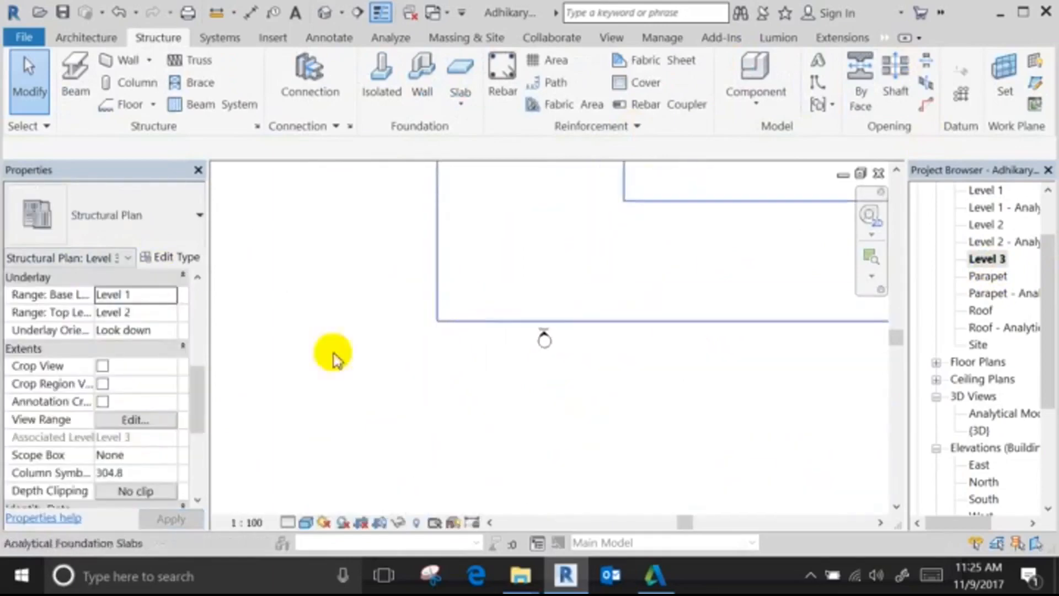
Set the Level 3 plan's underlay orientation to Look up.
left_click(172, 331)
left_click(138, 363)
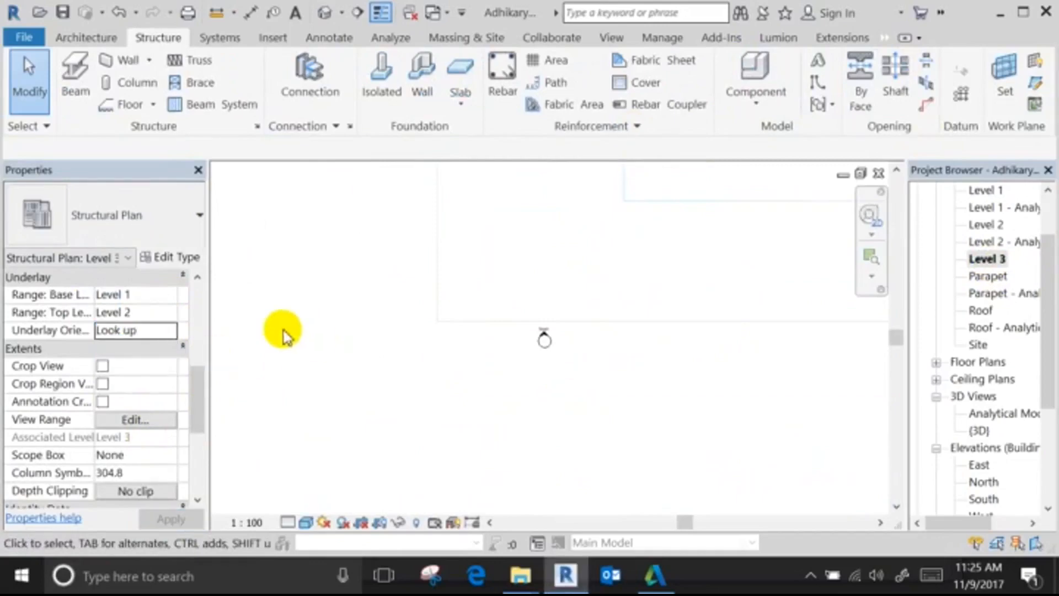
scroll(425, 290, "up", 3)
middle_click_drag(425, 290, 319, 373)
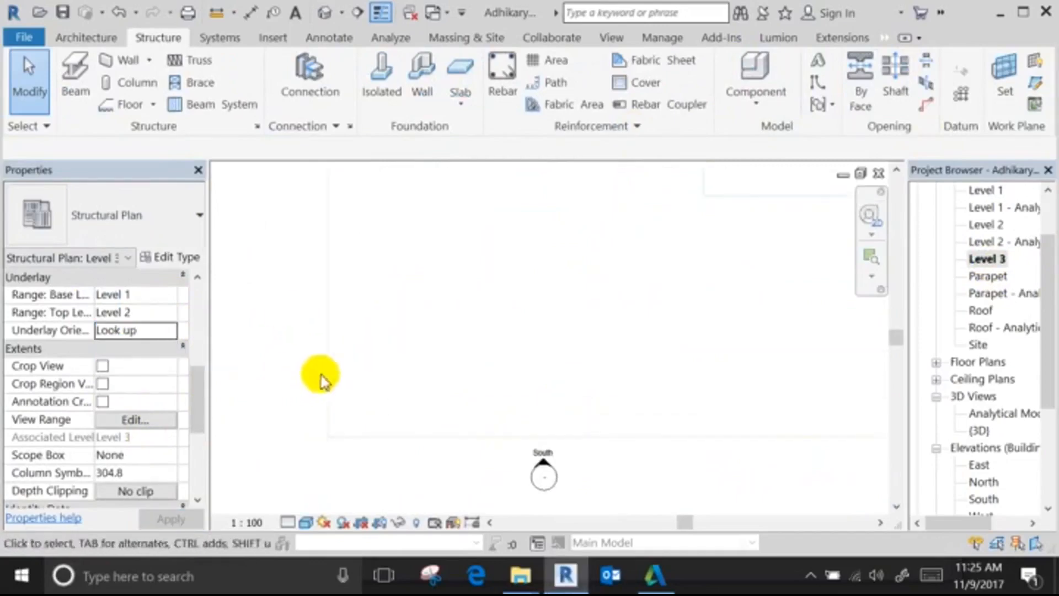
Set the Level 3 plan's underlay range to a Level 2 base and an Unbounded top.
left_click(176, 312)
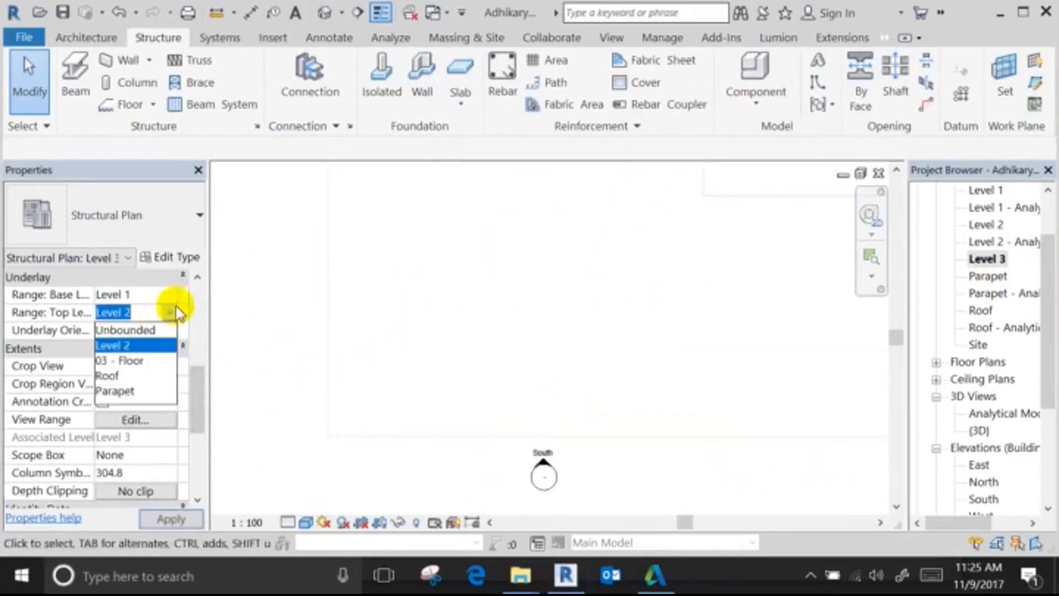
left_click(142, 330)
left_click(166, 294)
left_click(115, 359)
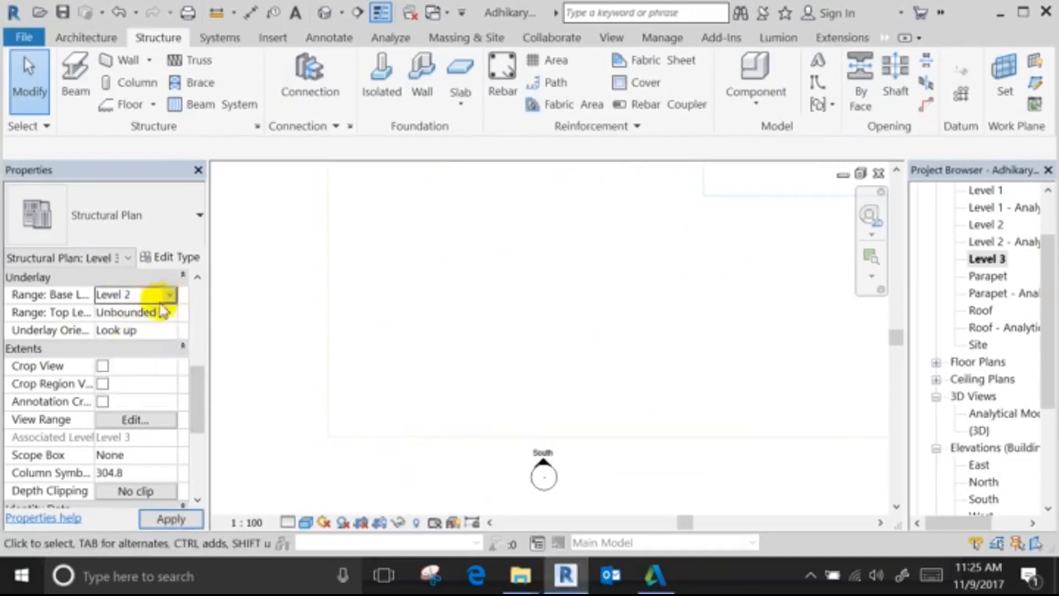
Set the underlay orientation to Look down with the top level Unbounded, and check the underlay in the Level 3 plan.
left_click(168, 313)
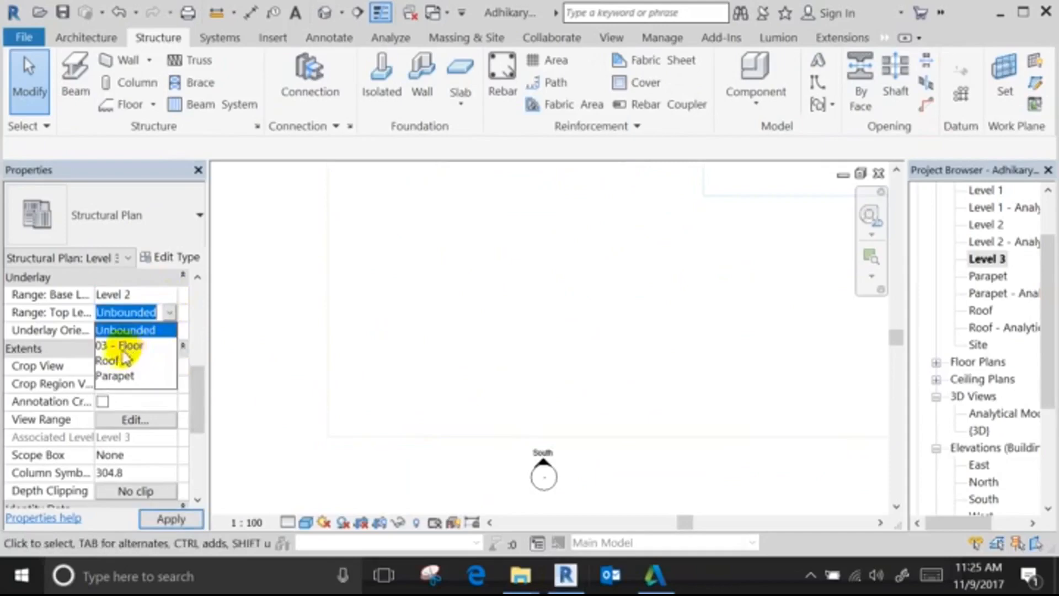
left_click(161, 330)
left_click(166, 330)
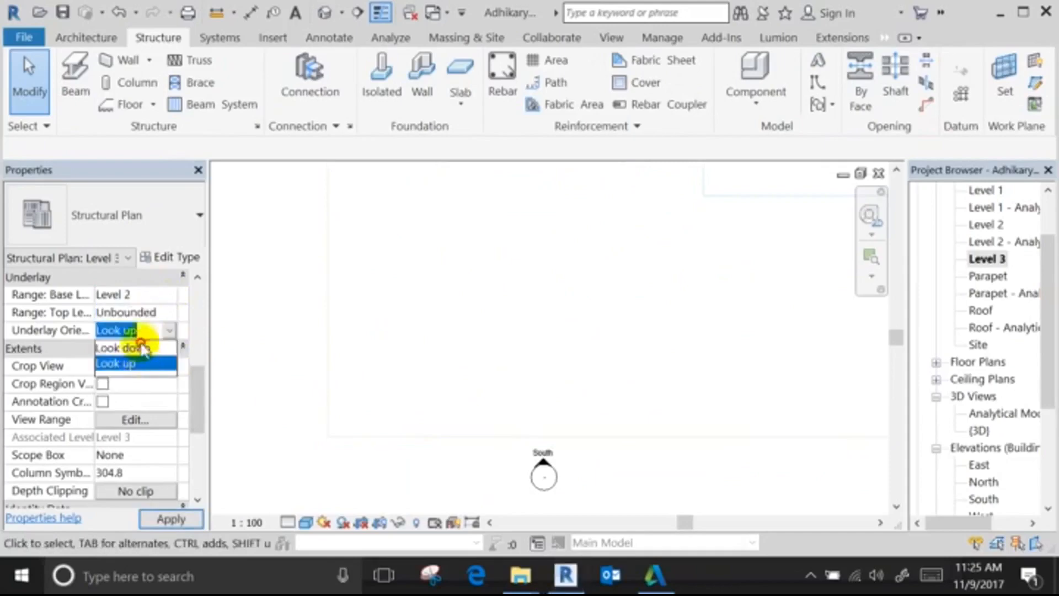
left_click(133, 348)
left_click(170, 313)
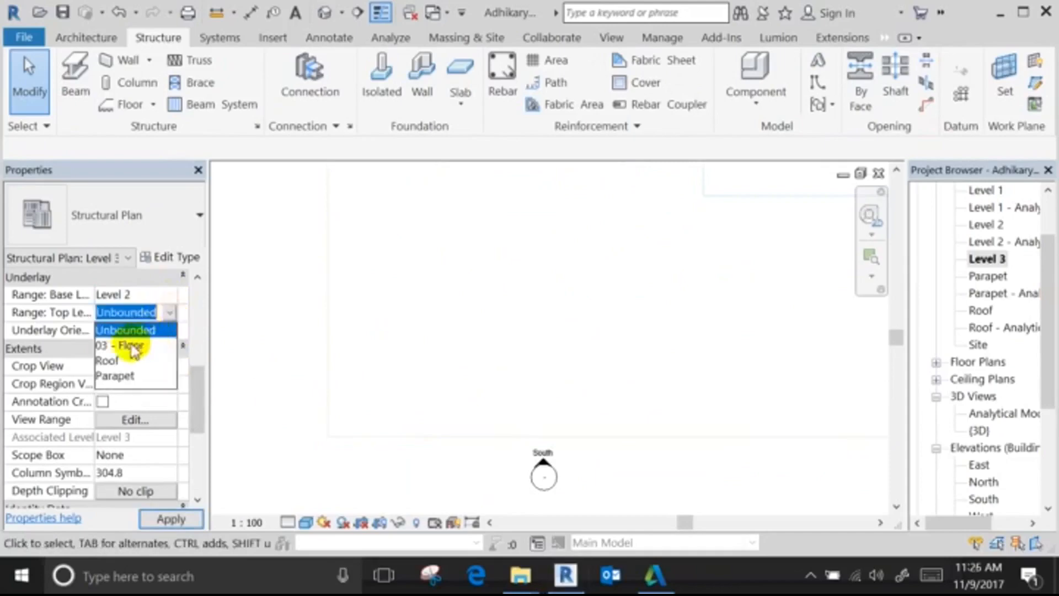
left_click(142, 332)
middle_click_drag(599, 336, 518, 338)
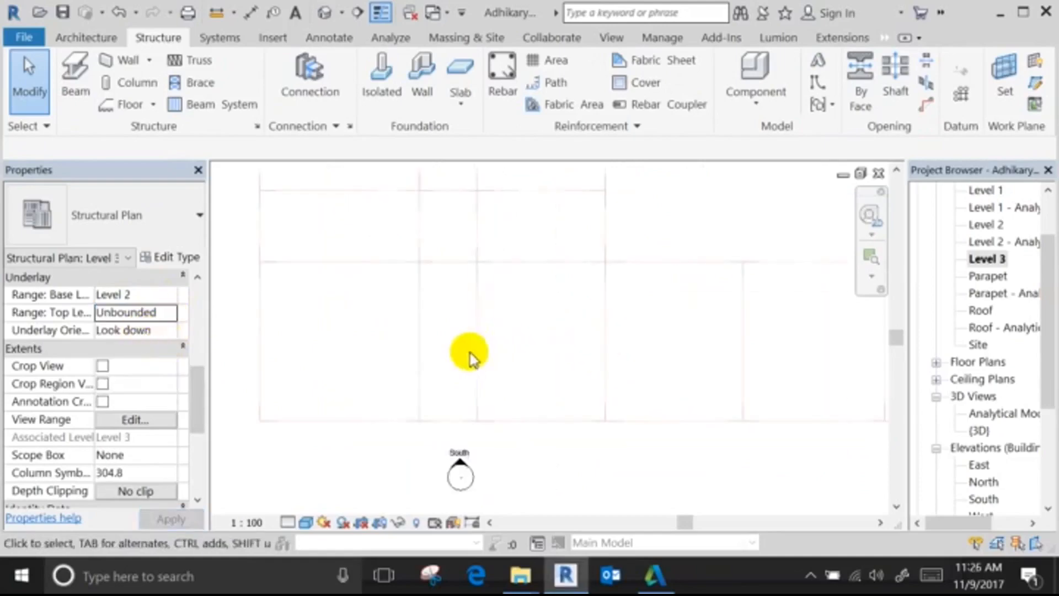
scroll(558, 341, "down", 3)
scroll(650, 346, "down", 1)
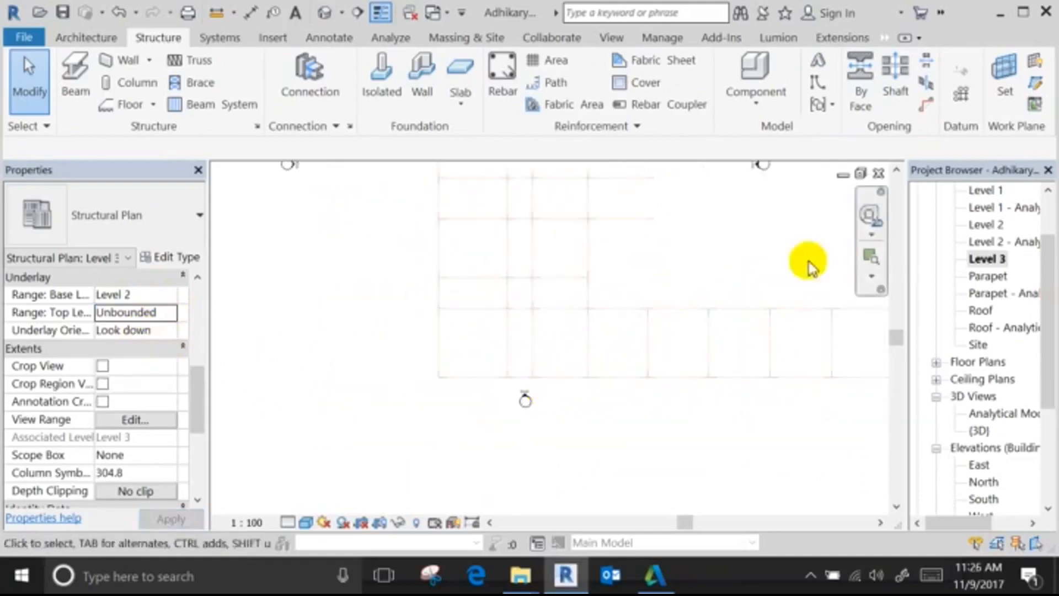
Place a 500mm Diameter M_Pile-Steel Pipe over the corner pile cap's lower-left pile in the Level 1 plan, and open the 3D view.
double_click(992, 196)
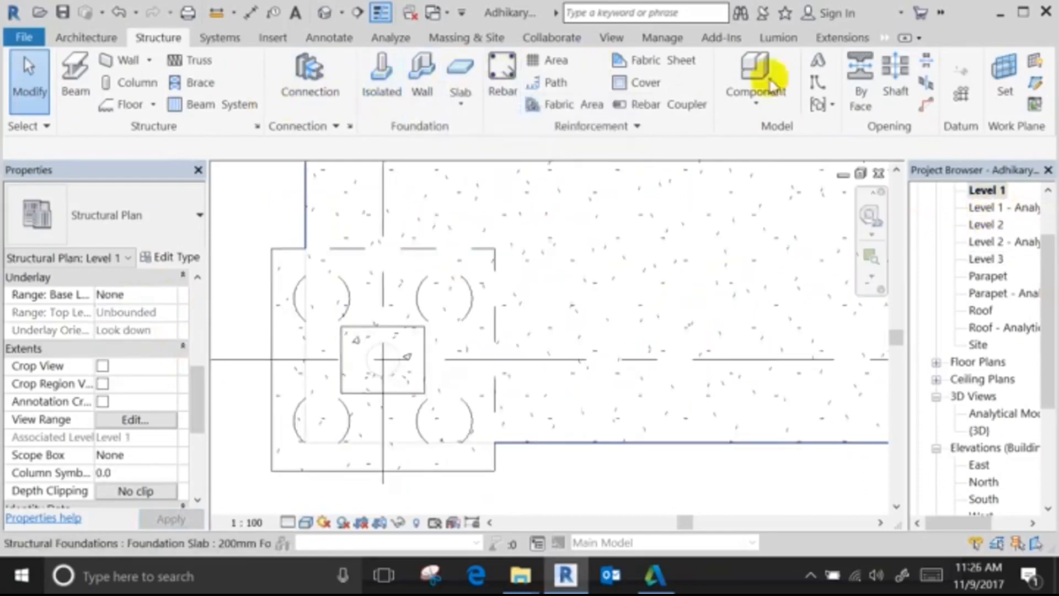
left_click(753, 70)
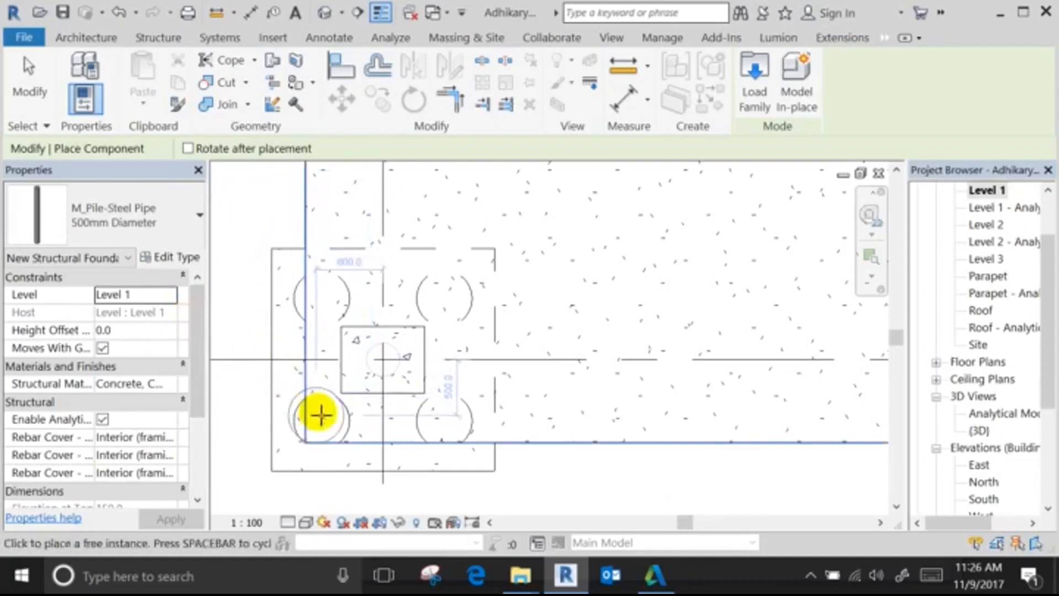
left_click(320, 420)
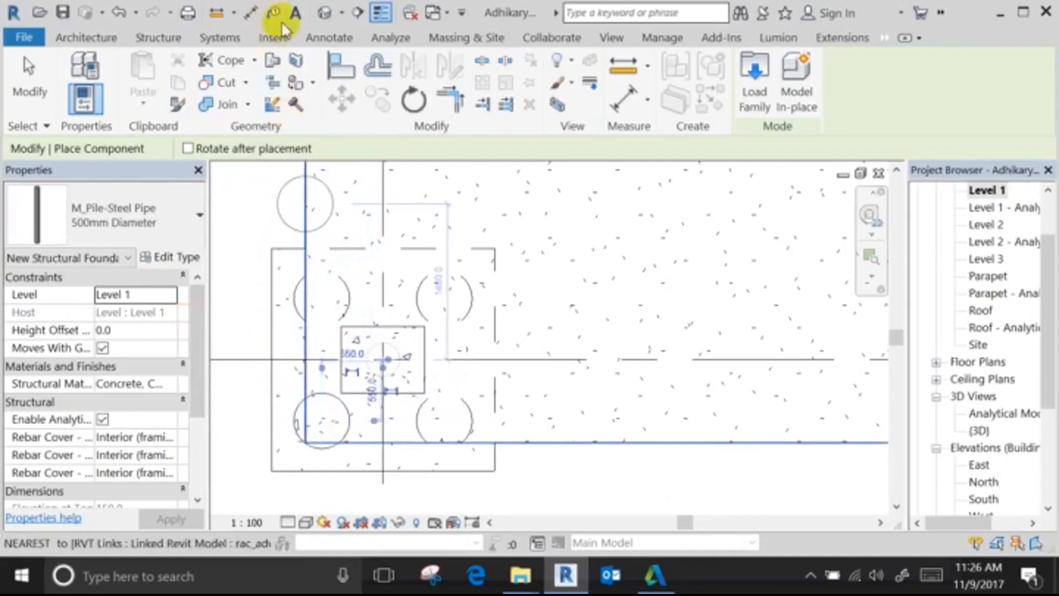
left_click(323, 12)
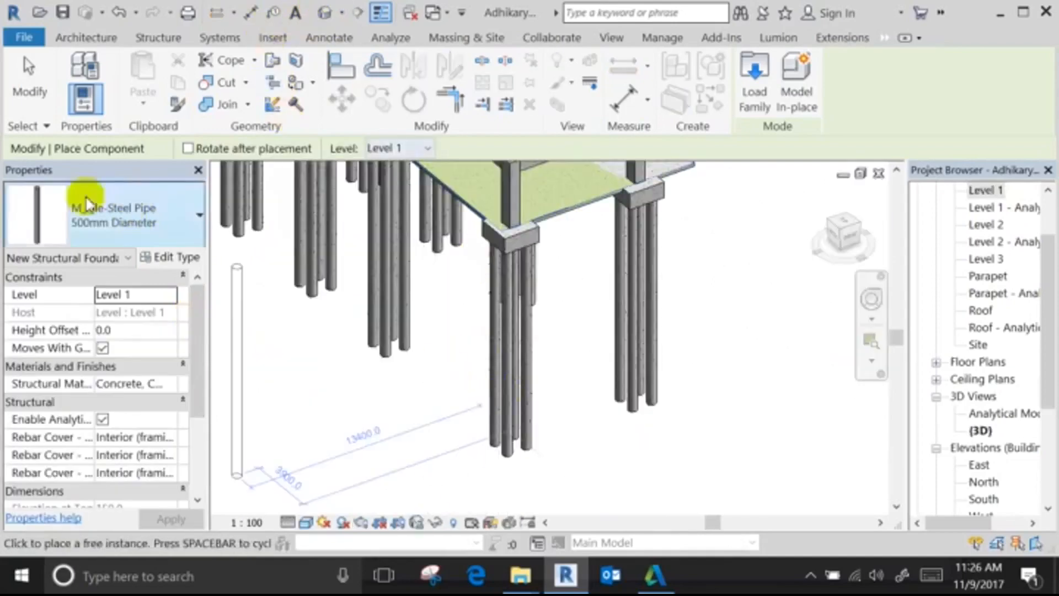
Exit component placement and inspect the pile bases in the 3D view, selecting one corner pile to check its properties.
left_click(25, 111)
scroll(534, 350, "down", 5)
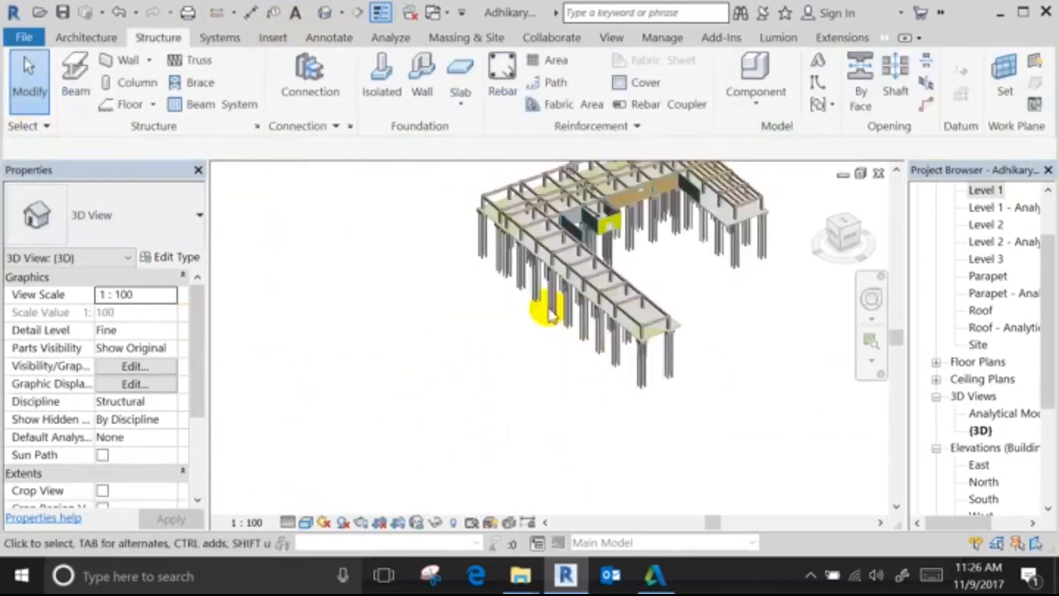
scroll(496, 276, "up", 6)
scroll(475, 246, "up", 3)
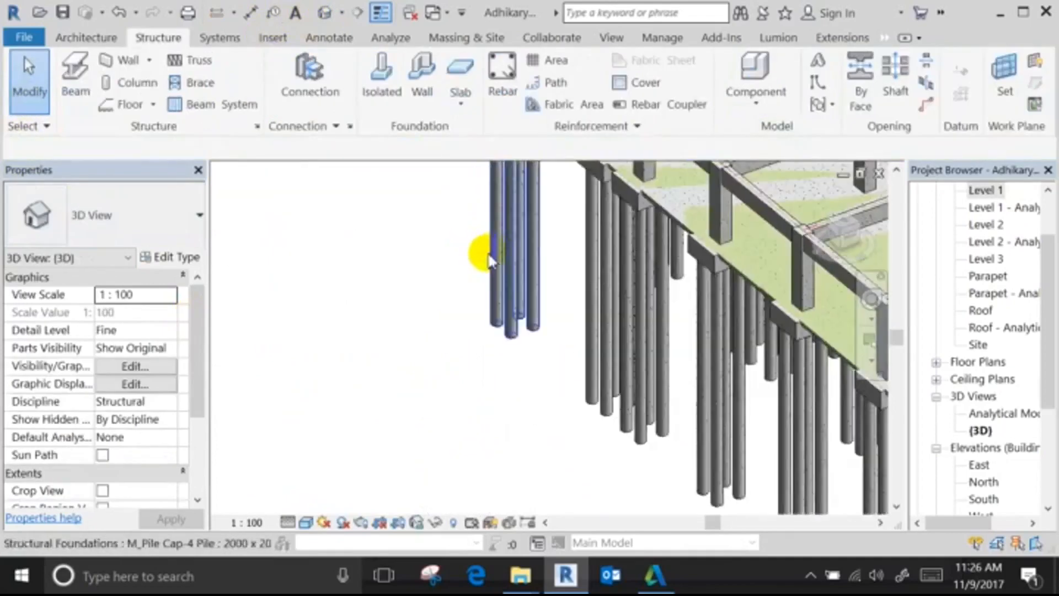
left_click(492, 259)
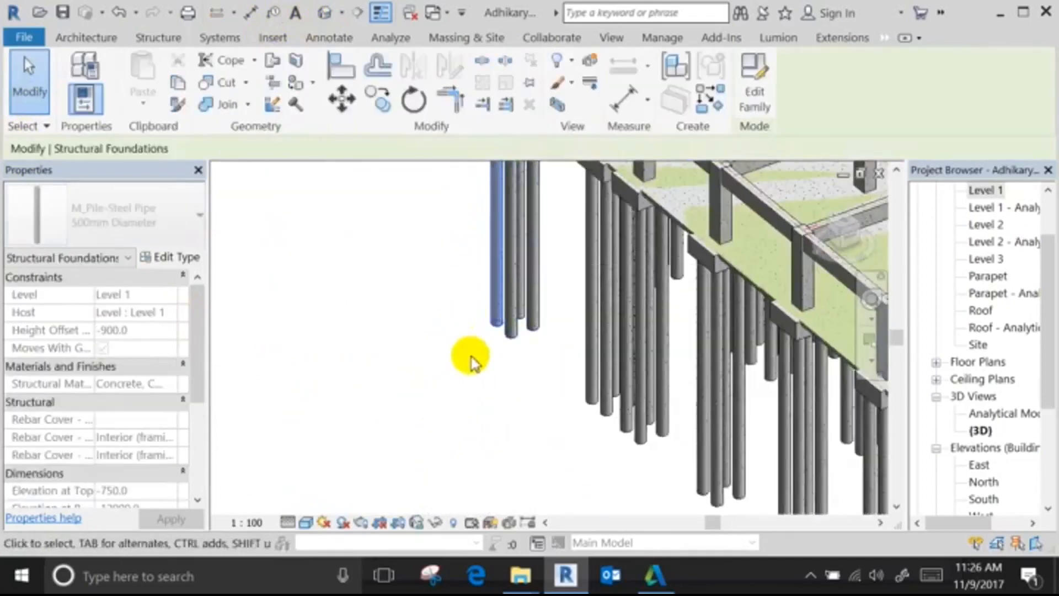
middle_click_drag(472, 361, 619, 324, "shift")
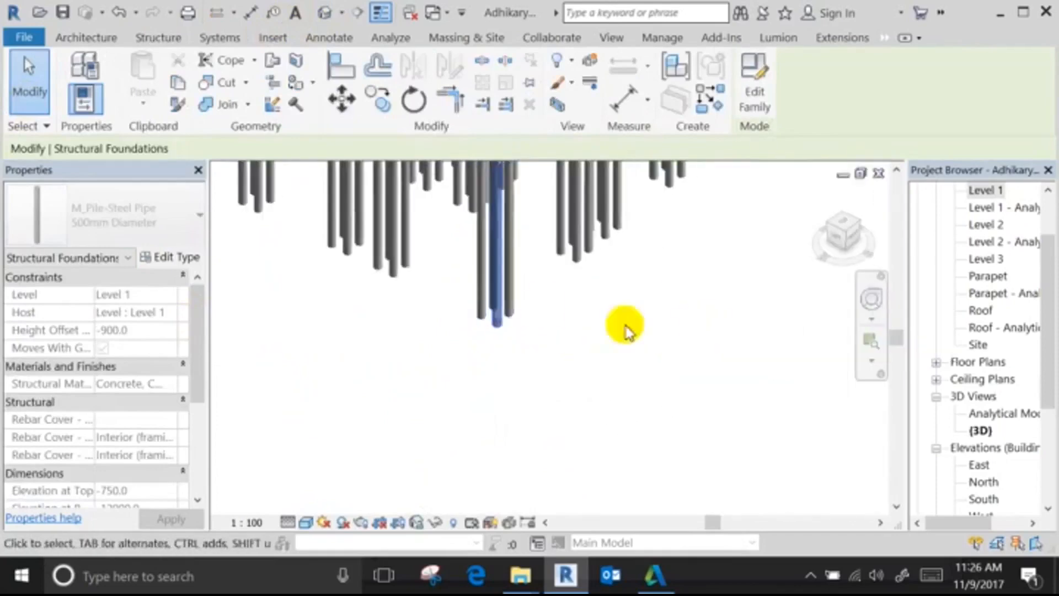
left_click(610, 343)
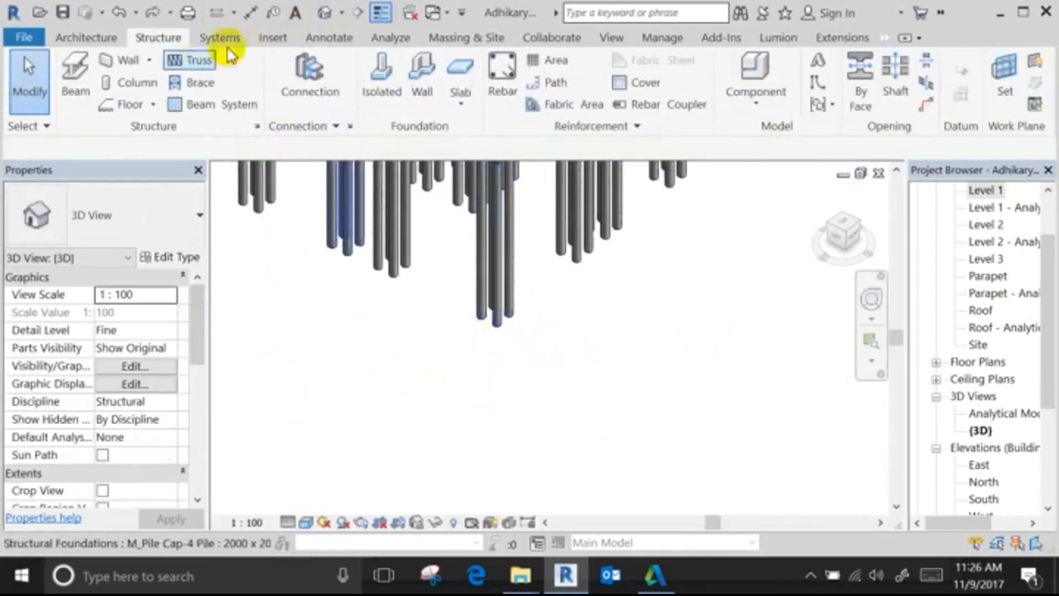
Place a 500mm Diameter M_Pile-Steel Pipe on Level 3 near a corner pile's base in the 3D view and check its position.
left_click(757, 88)
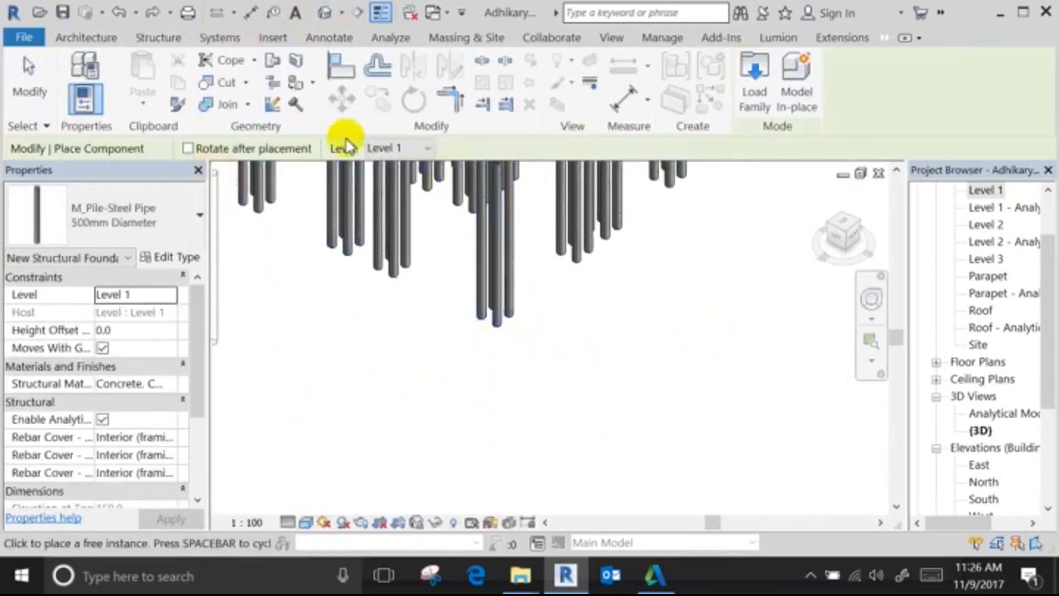
left_click(398, 147)
left_click(392, 212)
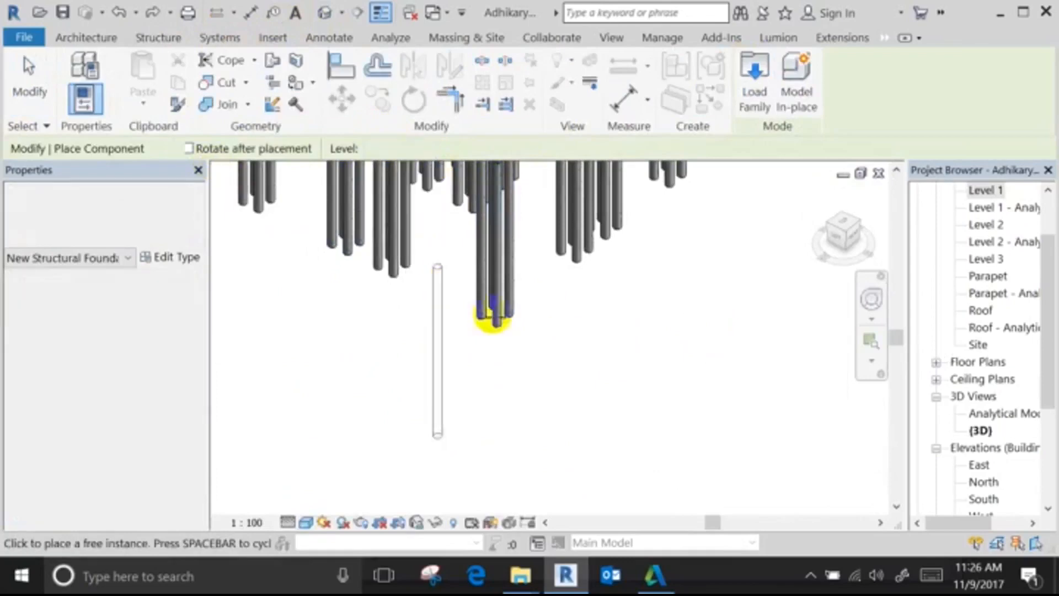
scroll(499, 325, "up", 3)
scroll(500, 326, "up", 3)
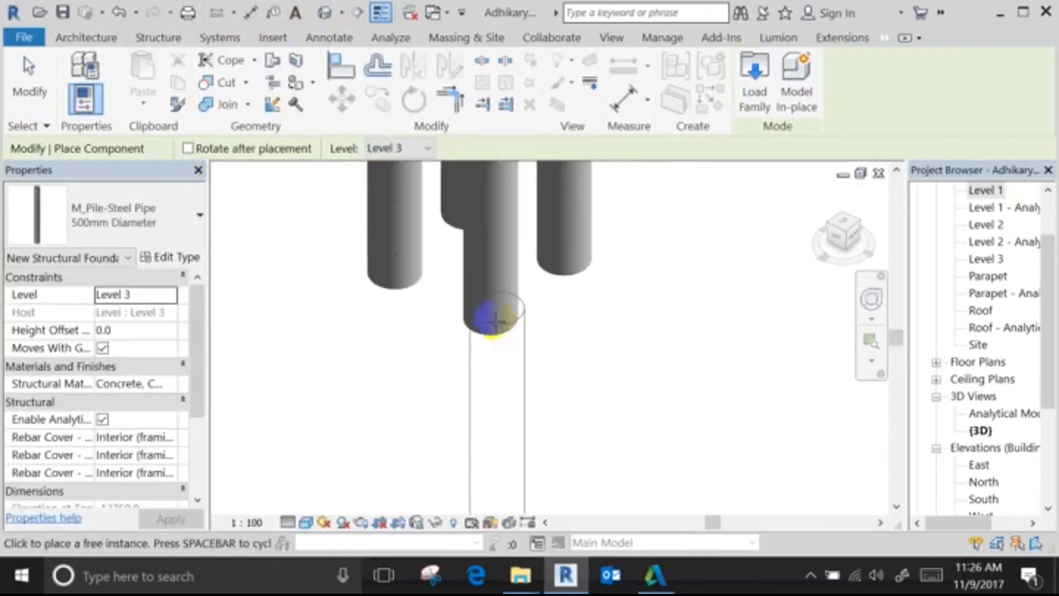
middle_click_drag(493, 327, 499, 158, "shift")
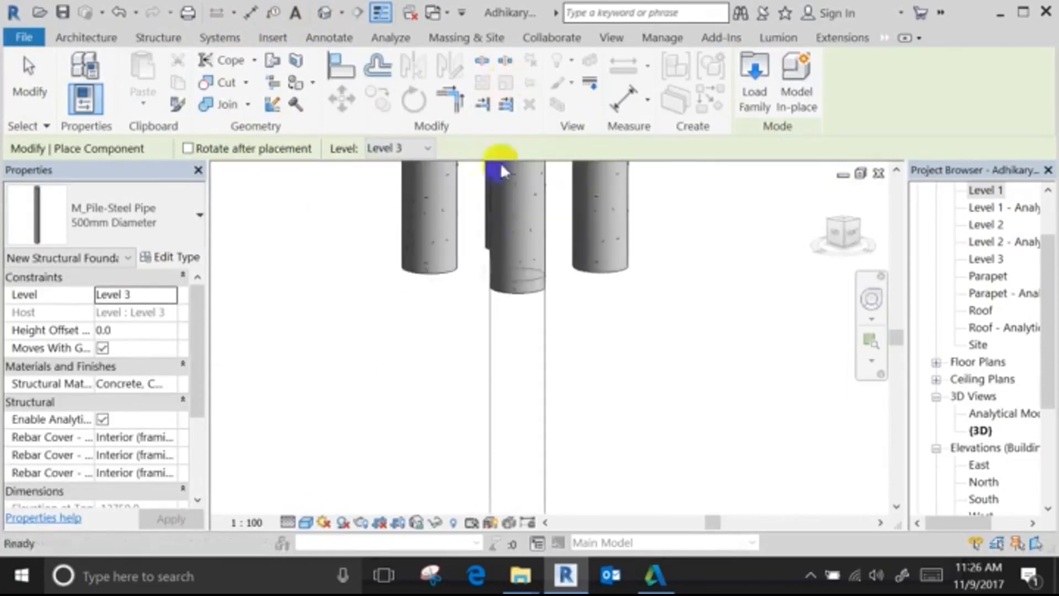
left_click(520, 308)
scroll(459, 374, "down", 3)
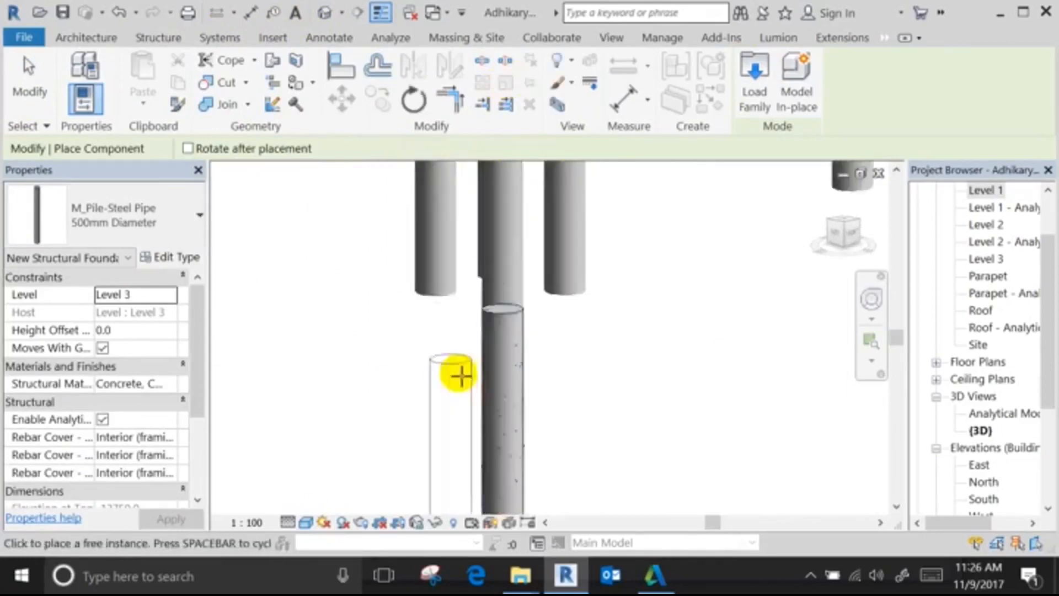
key("Escape")
key("Escape")
middle_click_drag(571, 326, 362, 303, "shift")
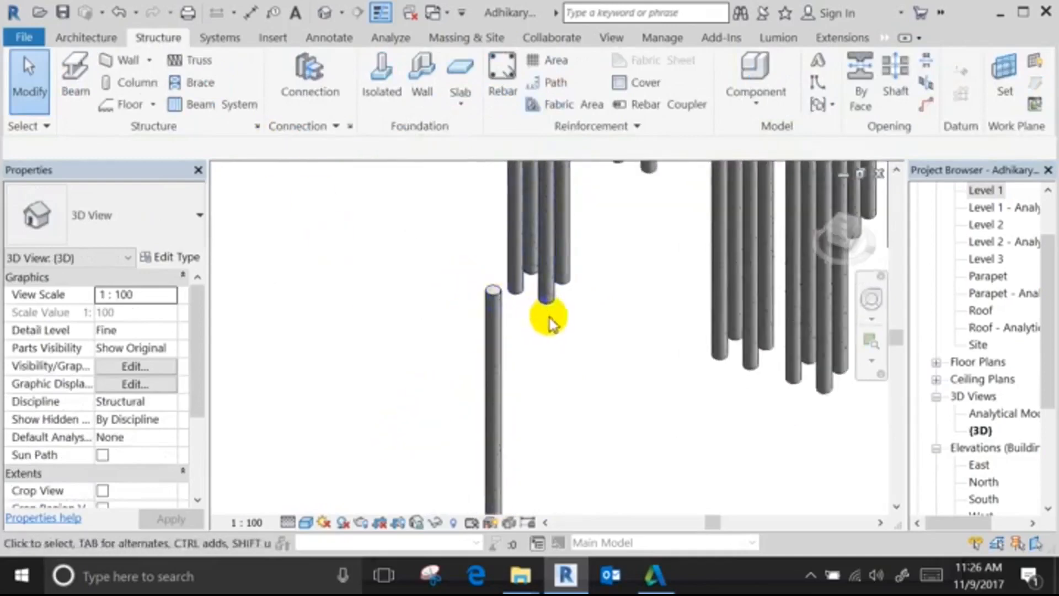
scroll(491, 366, "down", 5)
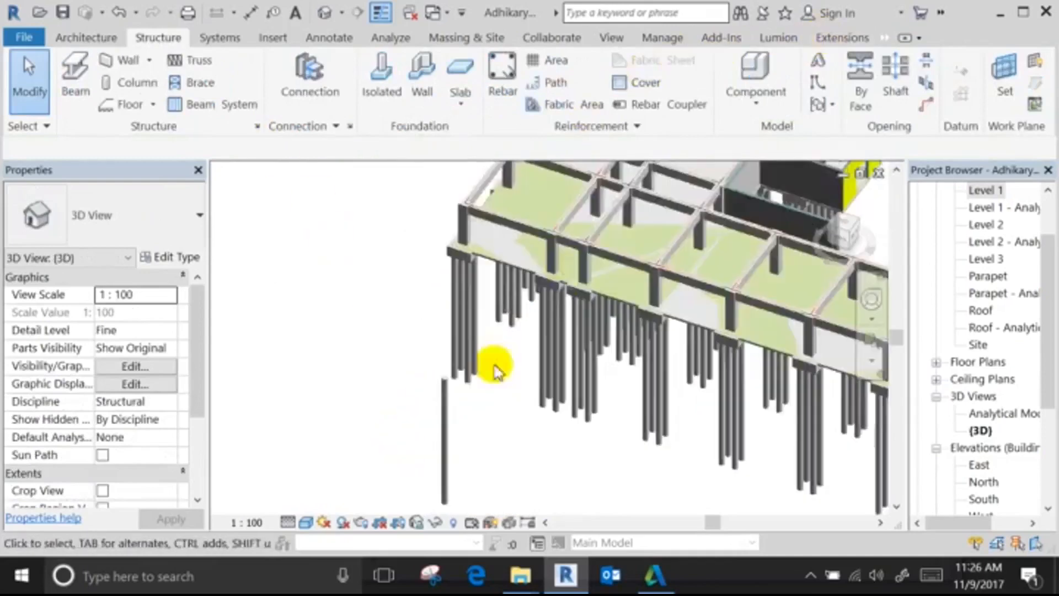
middle_click_drag(492, 366, 473, 427, "shift")
scroll(524, 337, "up", 5)
scroll(524, 338, "down", 5)
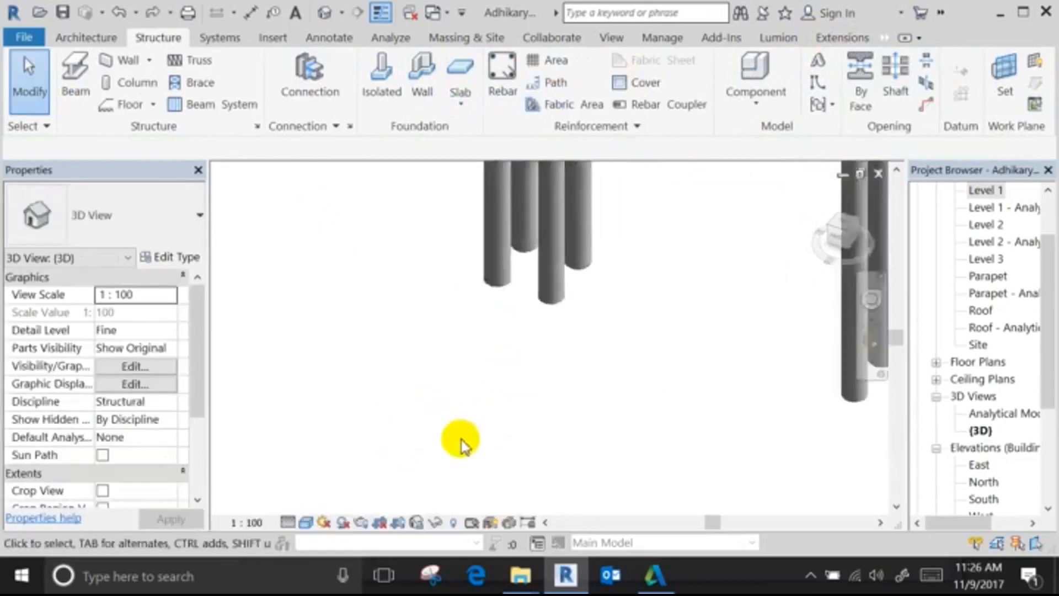
Delete Level 3 at the pile bases in the East elevation, and open the 3D view.
double_click(997, 263)
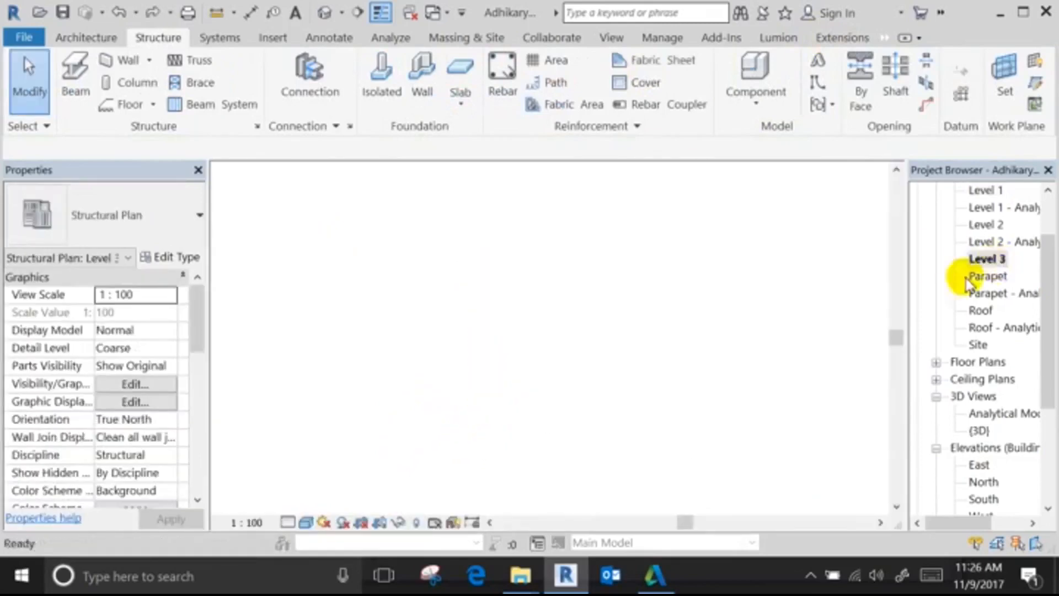
left_click(977, 465)
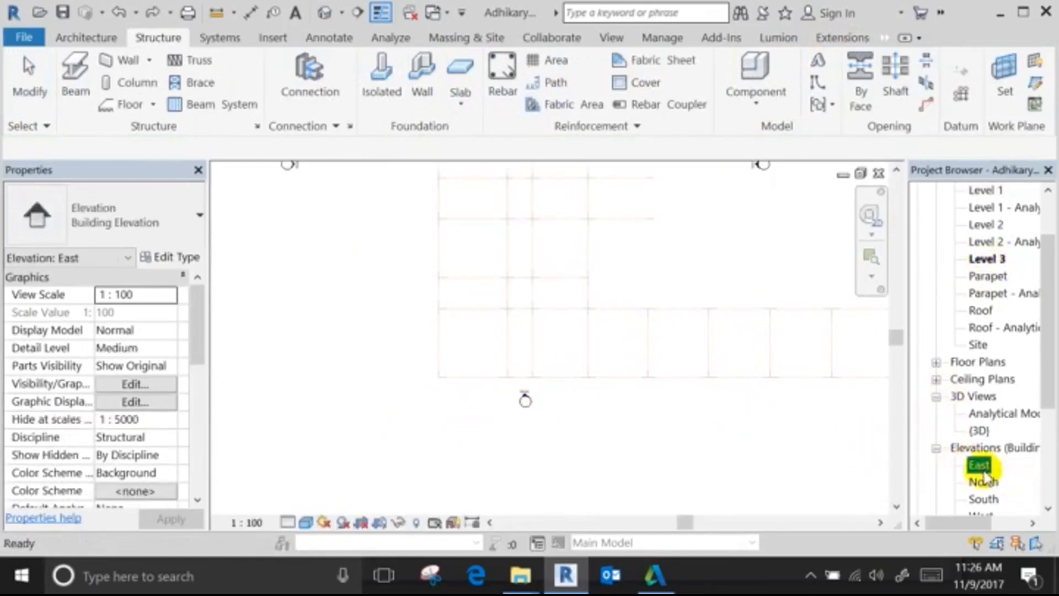
double_click(981, 468)
scroll(524, 359, "down", 2)
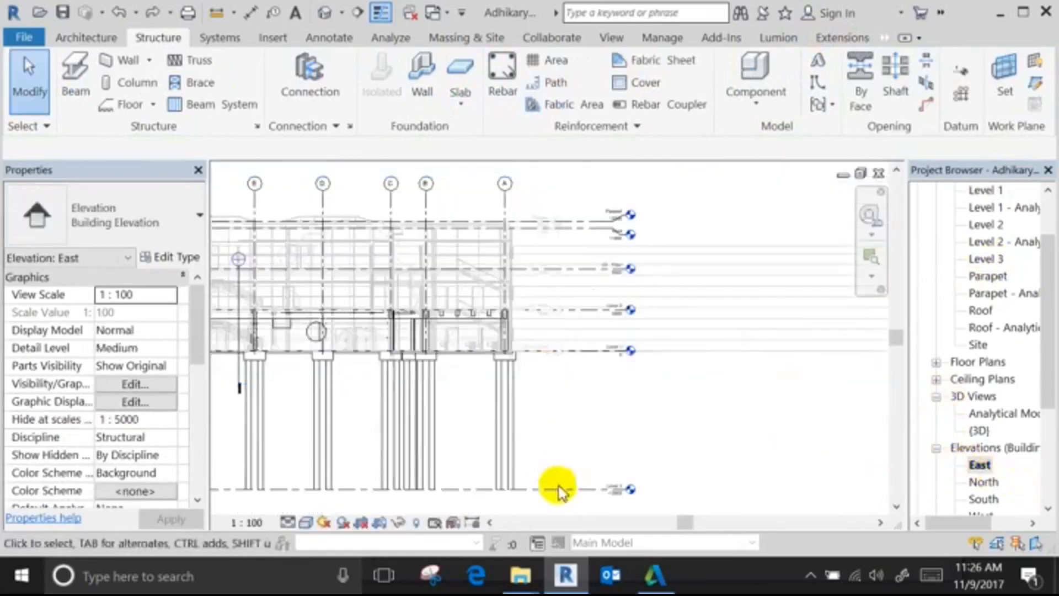
middle_click_drag(760, 451, 793, 460)
scroll(717, 441, "up", 4)
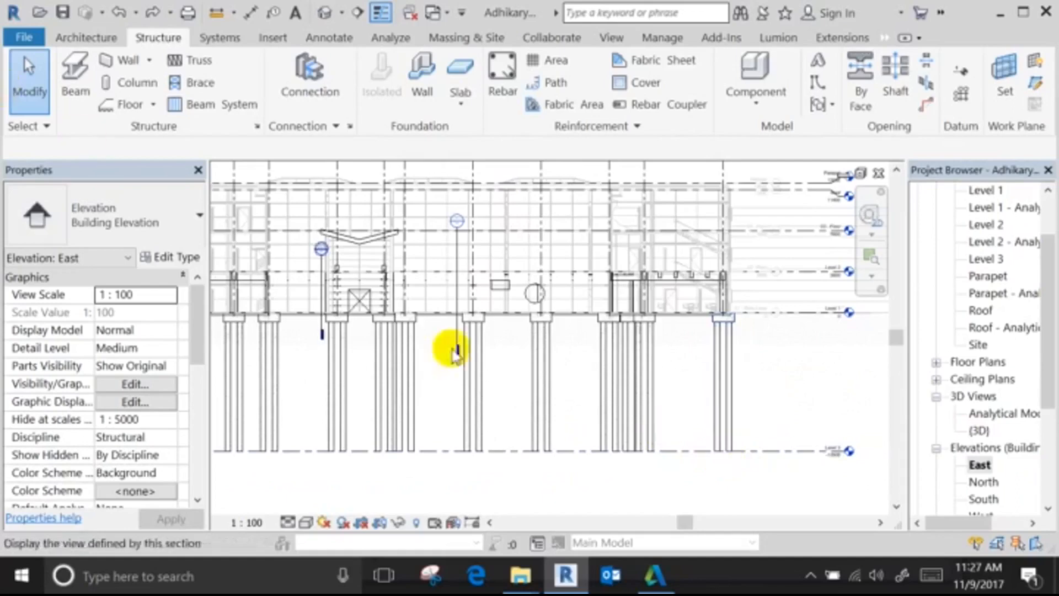
left_click(779, 455)
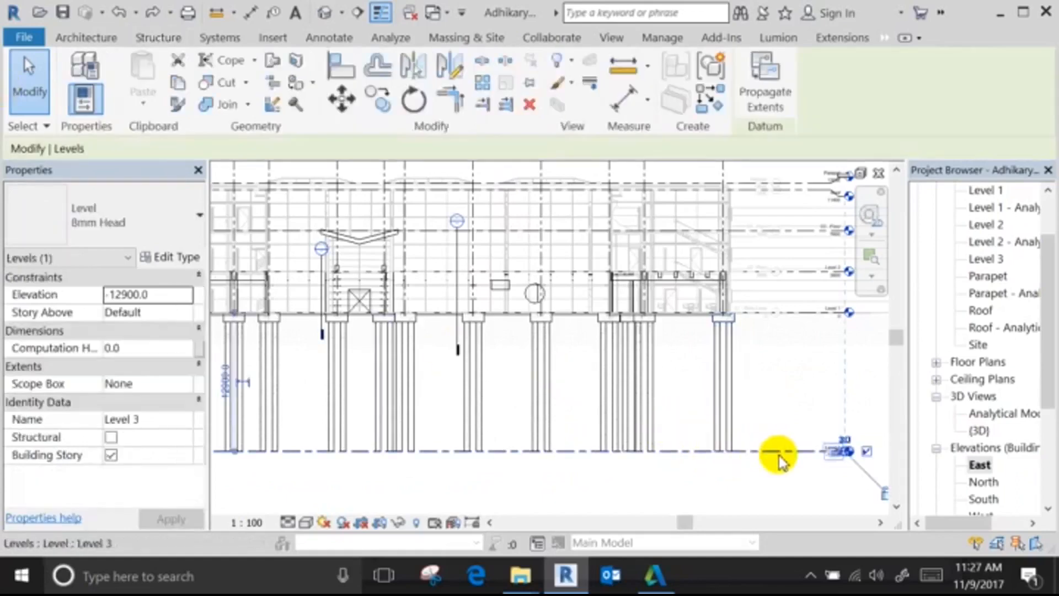
key("Delete")
key("Return")
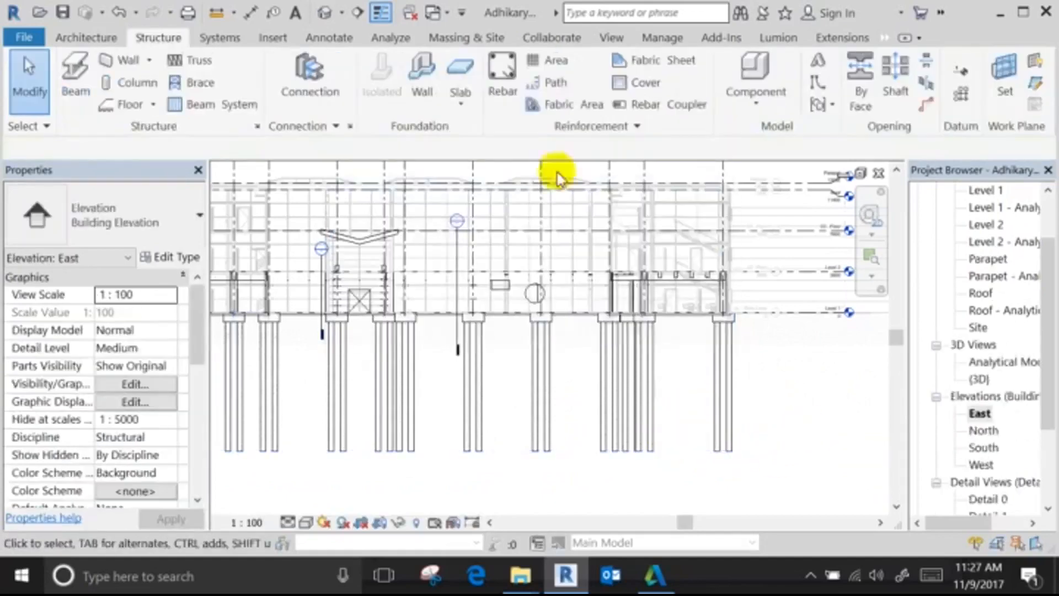
left_click(327, 12)
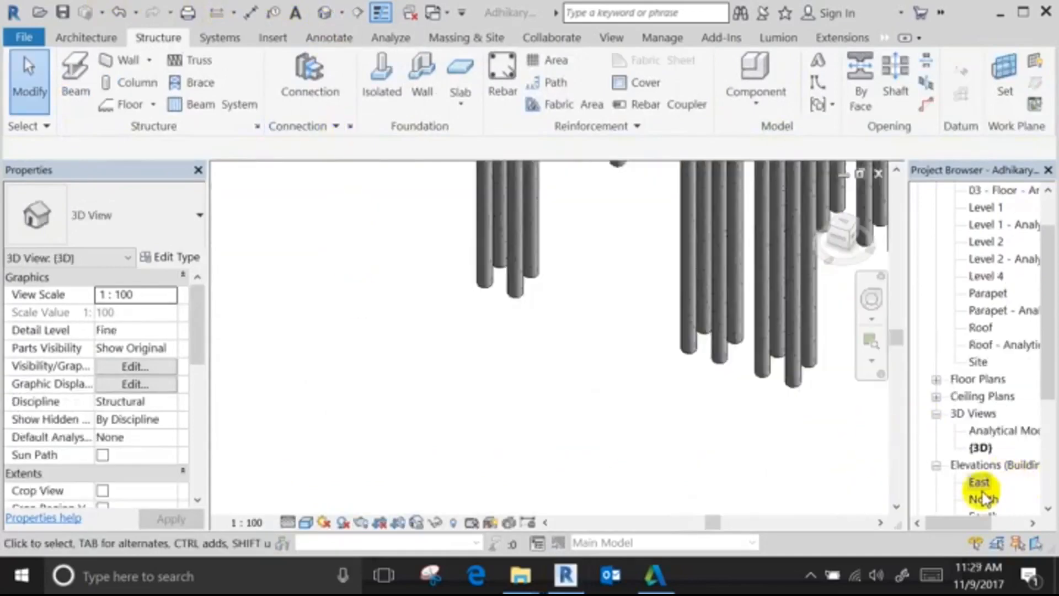
Delete Level 4 at the pile bases in the North elevation.
double_click(983, 498)
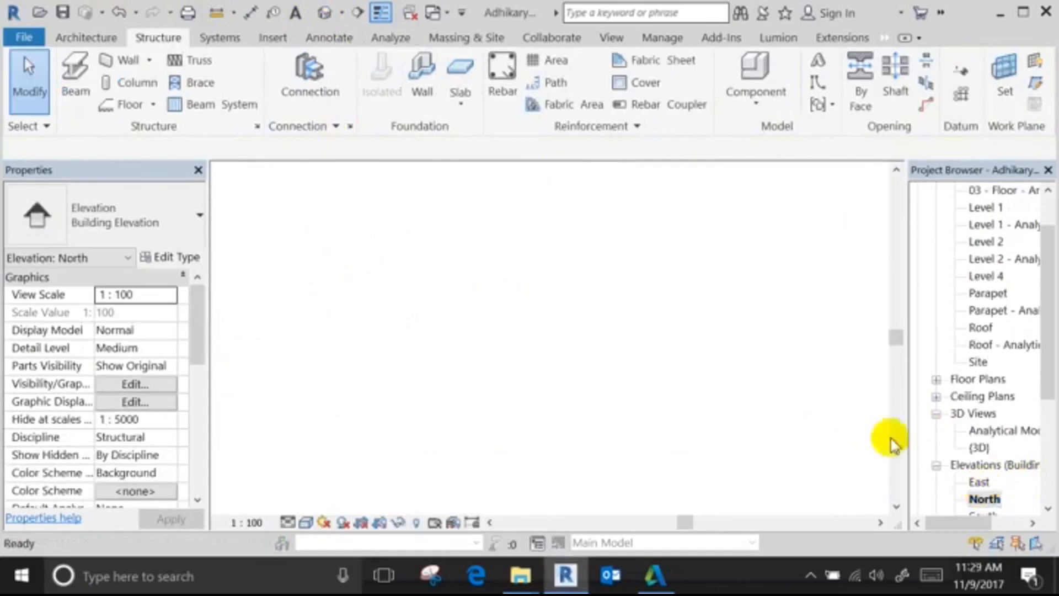
left_click(628, 363)
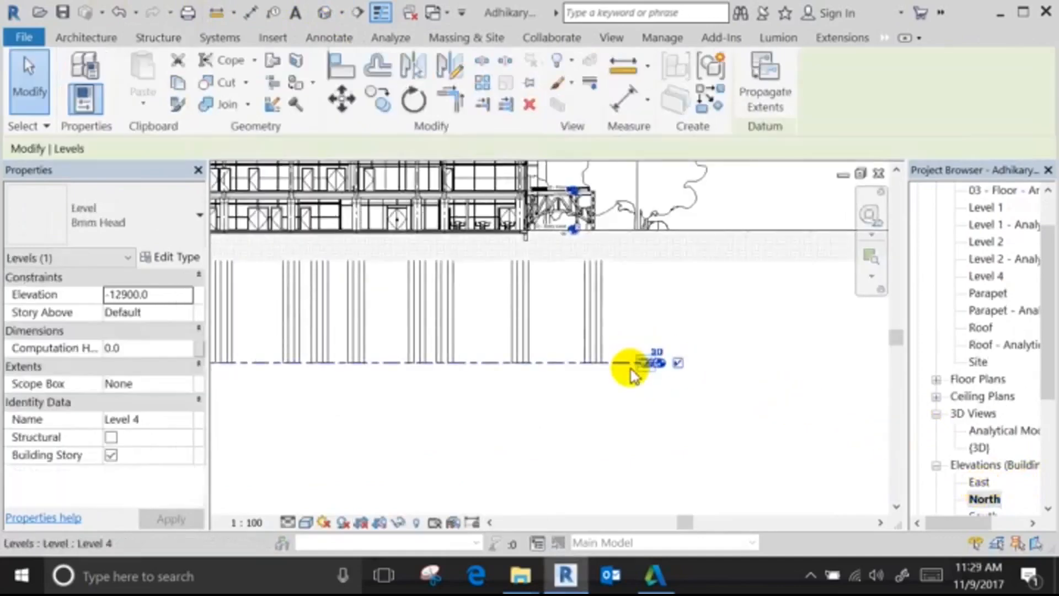
key("Delete")
left_click(594, 348)
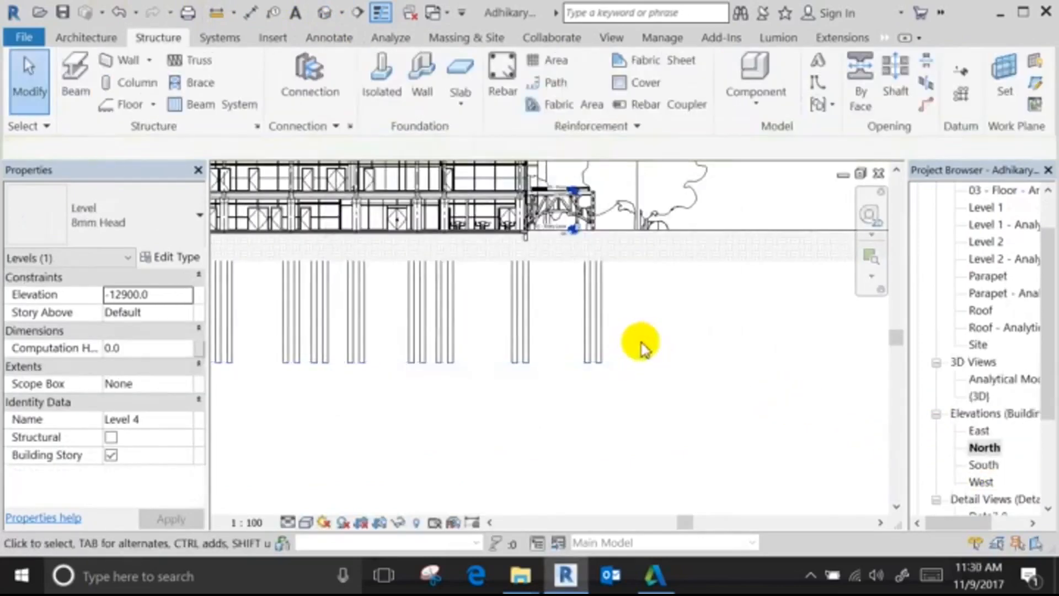
Draw a new level line with a plan view beneath the full row of piles in the North elevation, about 14140 mm below ground level.
scroll(711, 397, "up", 2)
scroll(768, 394, "down", 3)
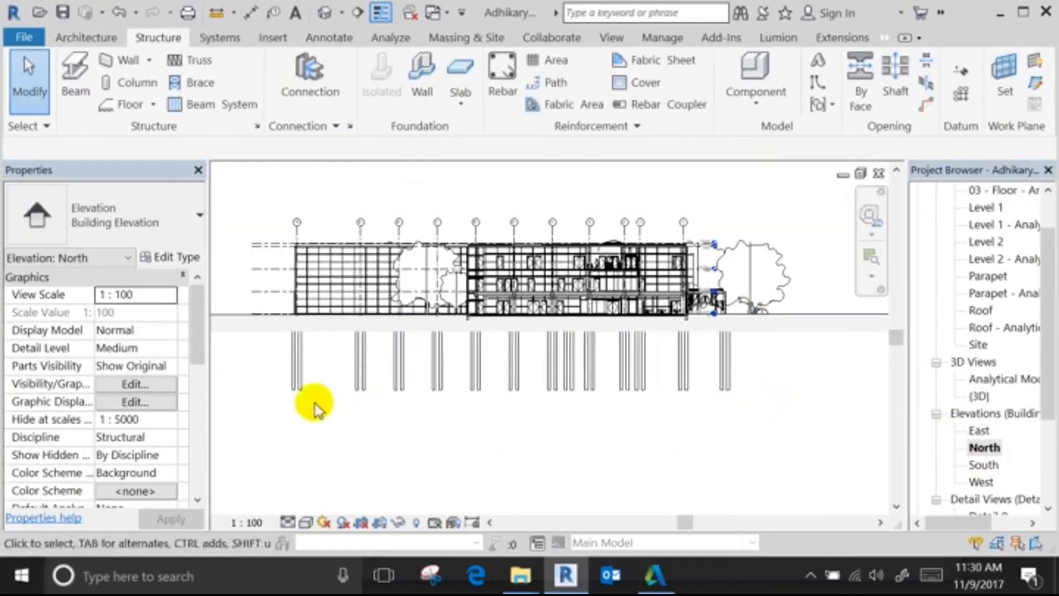
scroll(291, 395, "up", 1)
scroll(291, 393, "up", 2)
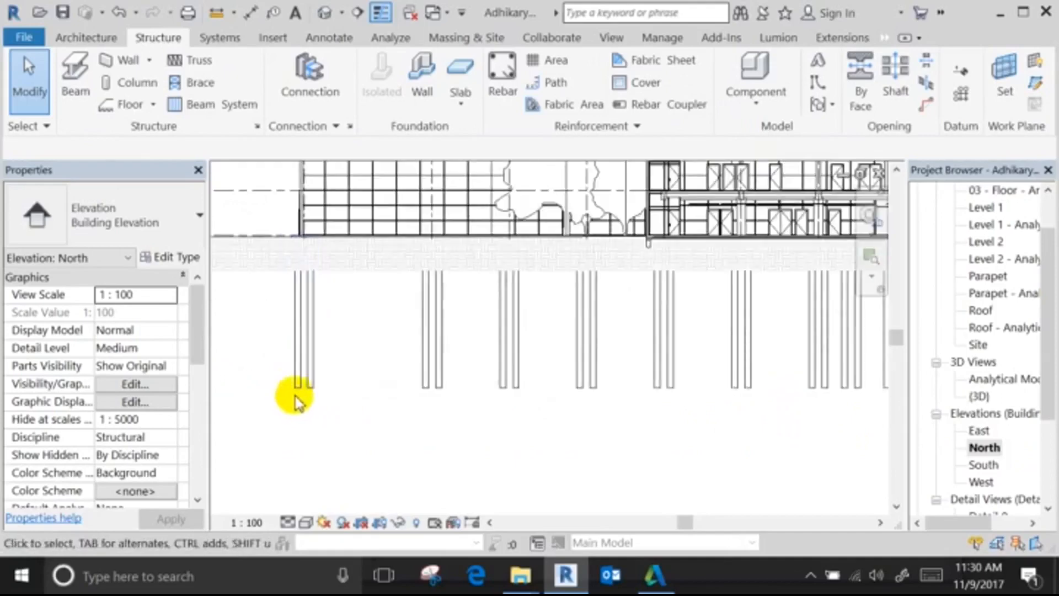
scroll(298, 381, "down", 2)
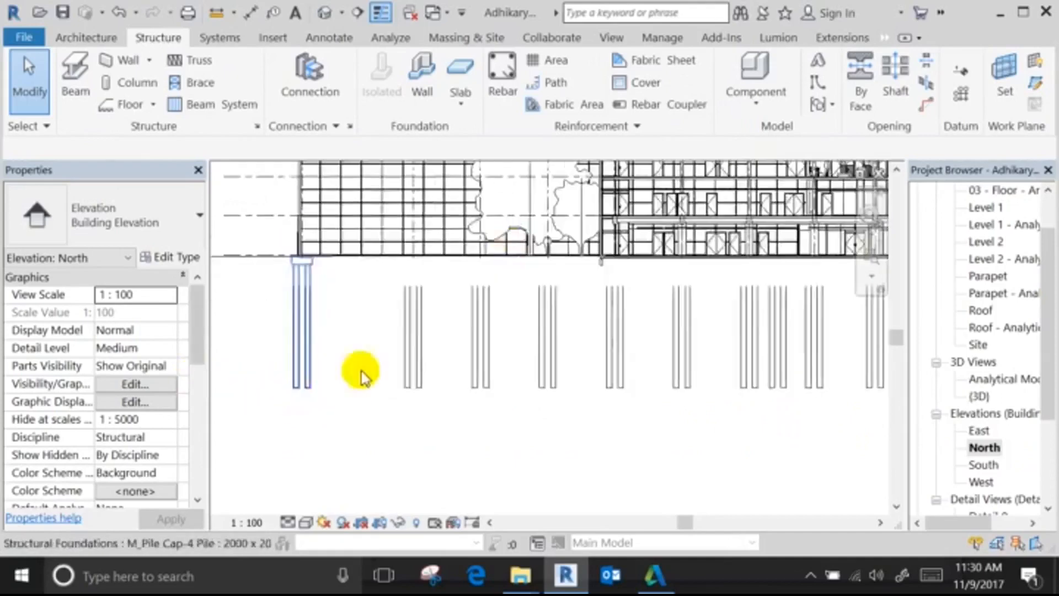
left_click(960, 75)
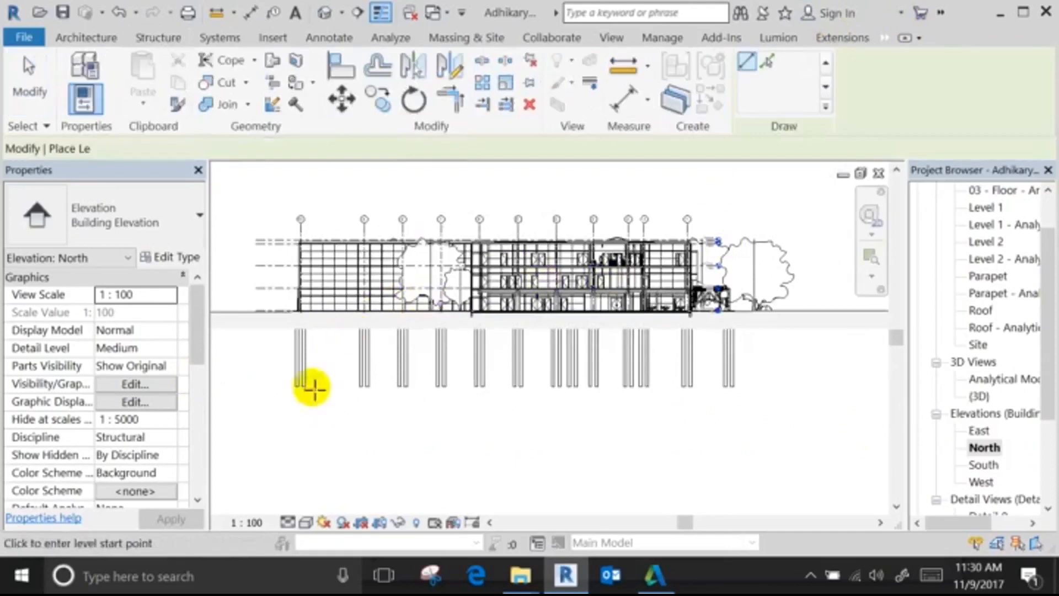
left_click(495, 424)
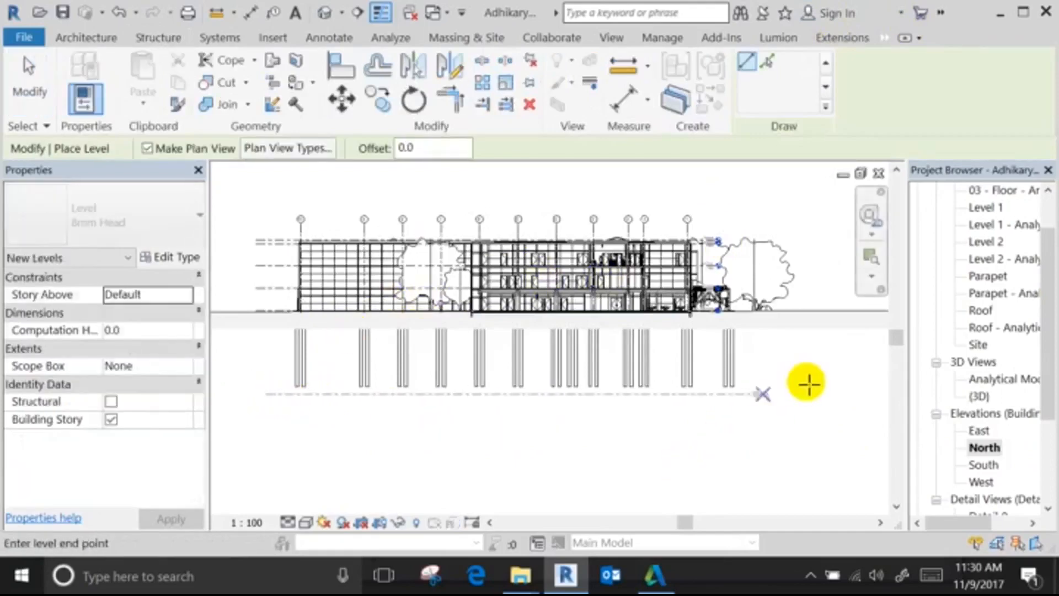
left_click(742, 382)
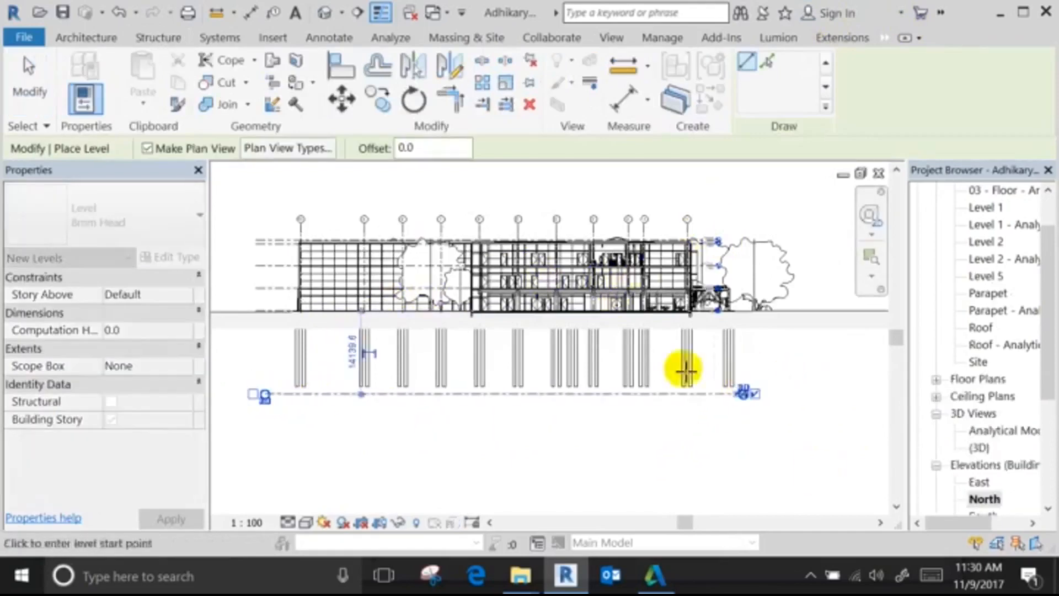
Align the new level to the bottom of the piles and open its floor plan.
left_click(340, 65)
scroll(513, 397, "up", 5)
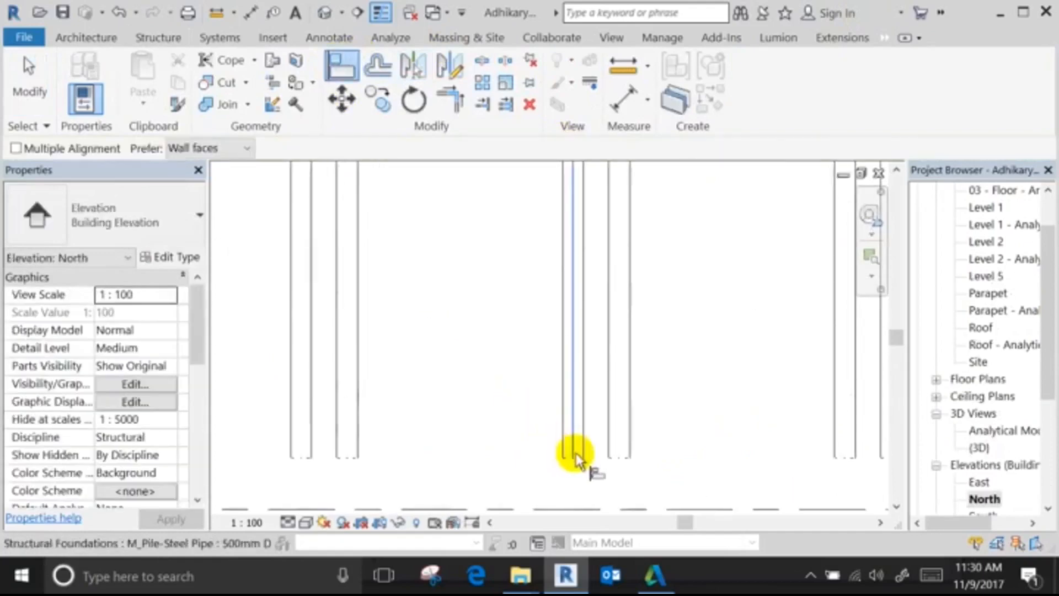
scroll(572, 466, "up", 2)
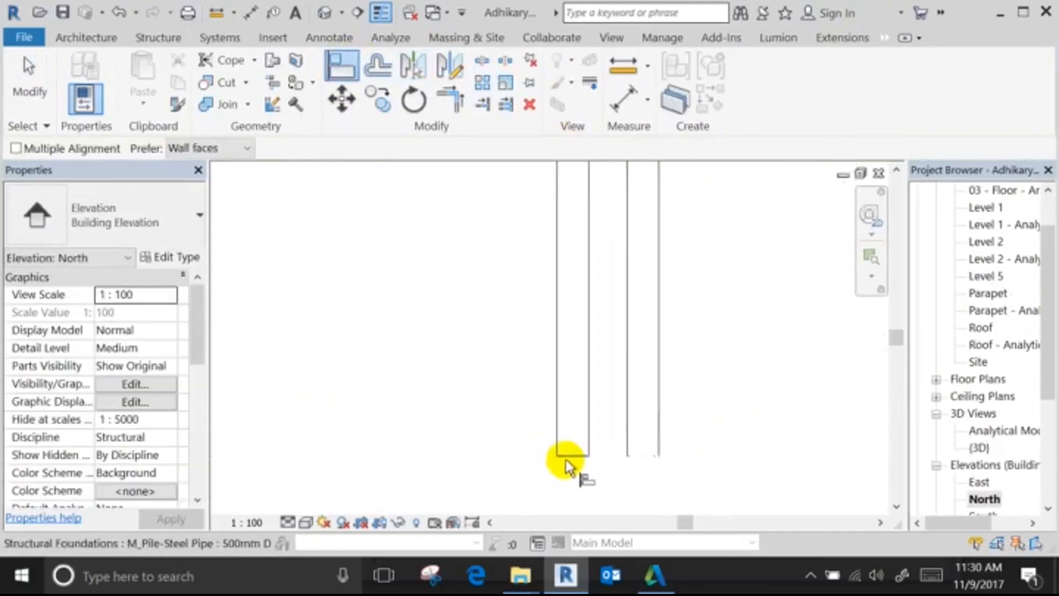
scroll(566, 466, "down", 4)
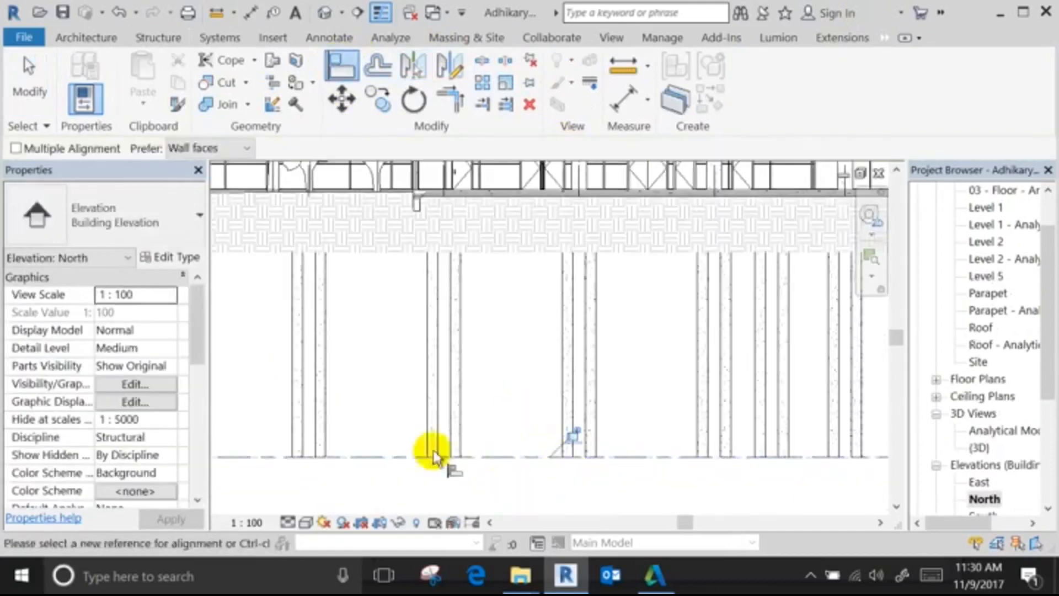
scroll(427, 441, "down", 1)
scroll(428, 441, "down", 1)
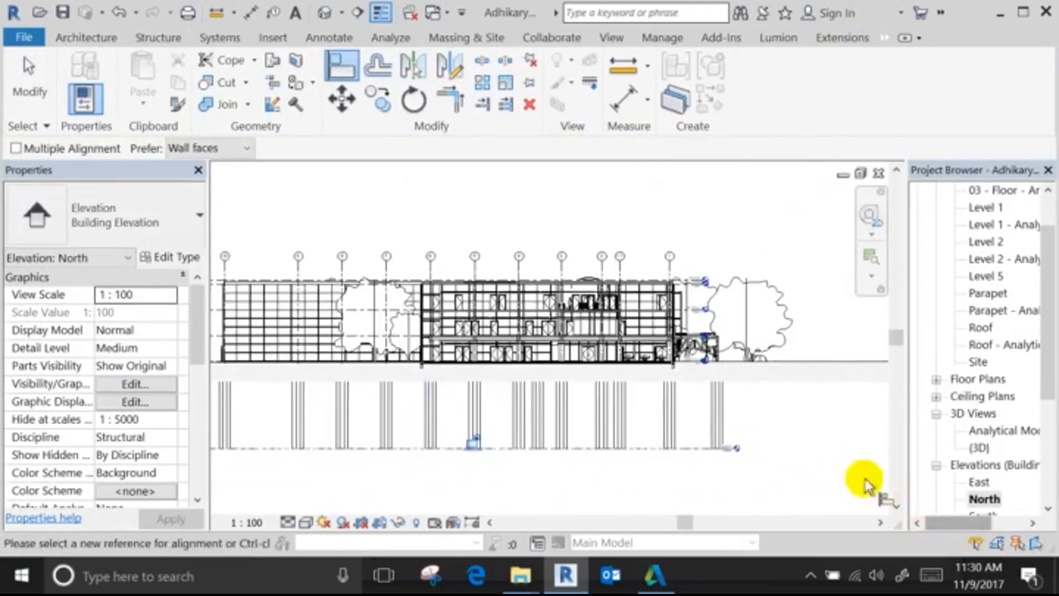
key("Escape")
scroll(772, 452, "up", 3)
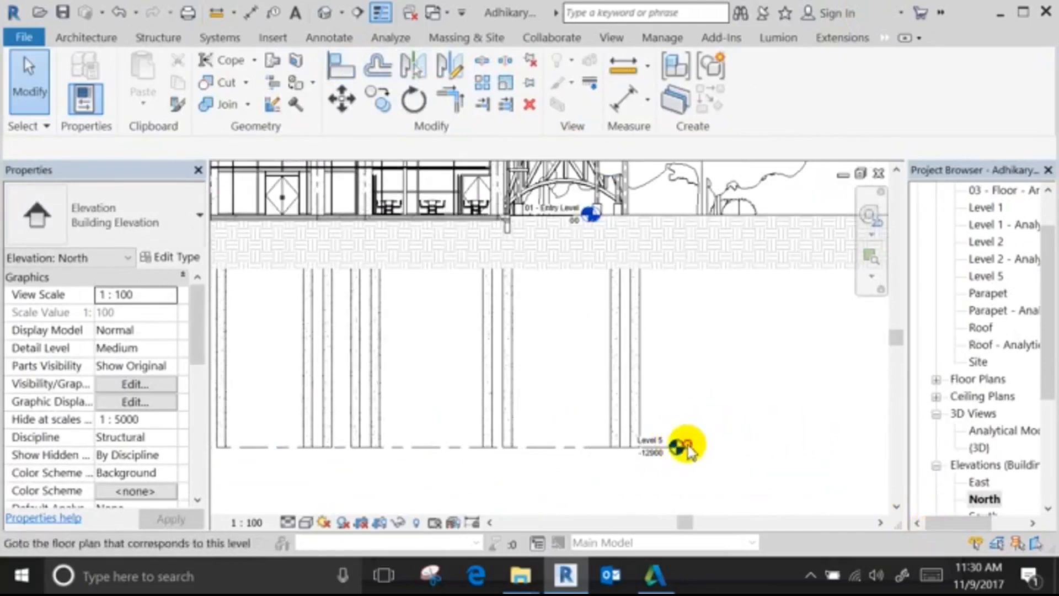
double_click(688, 445)
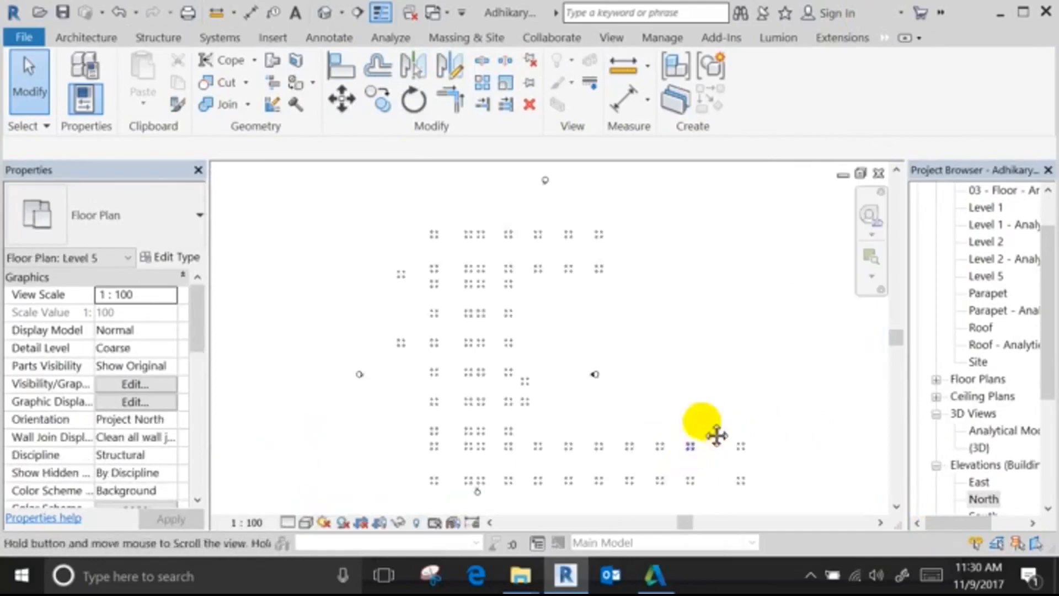
Place four M_Pile-Steel Pipe 500mm Diameter components on the corner cap's four pile positions beside the South elevation marker on Level 5, and open the 3D view.
scroll(466, 430, "up", 3)
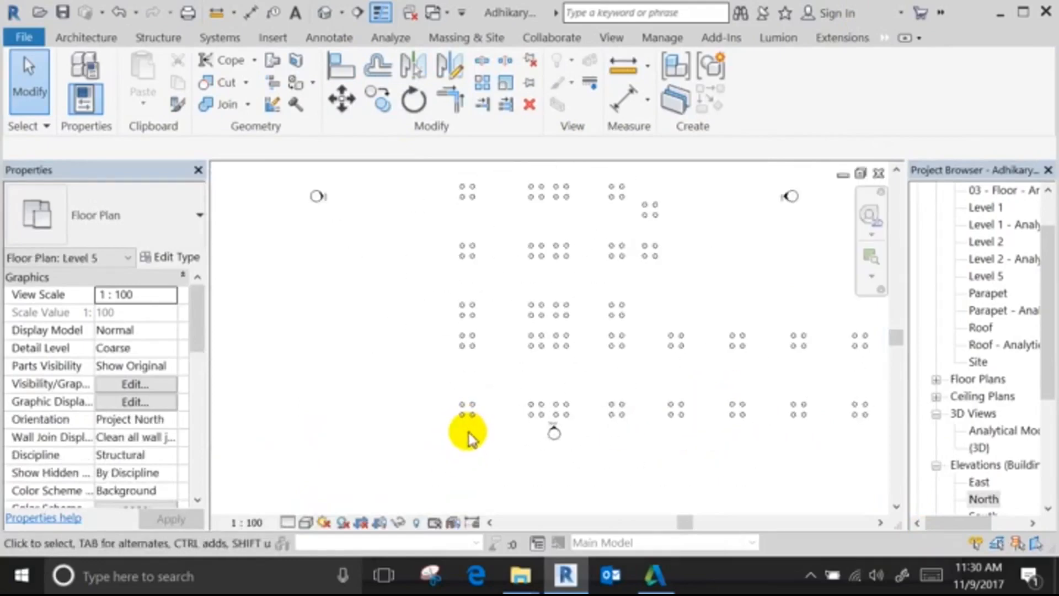
scroll(467, 438, "up", 3)
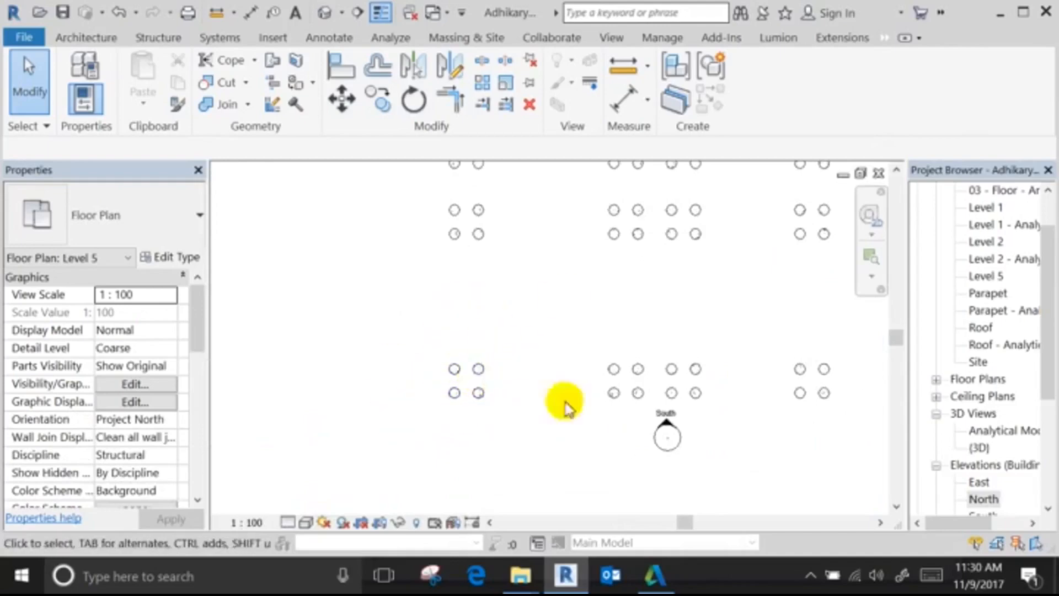
left_click(458, 370)
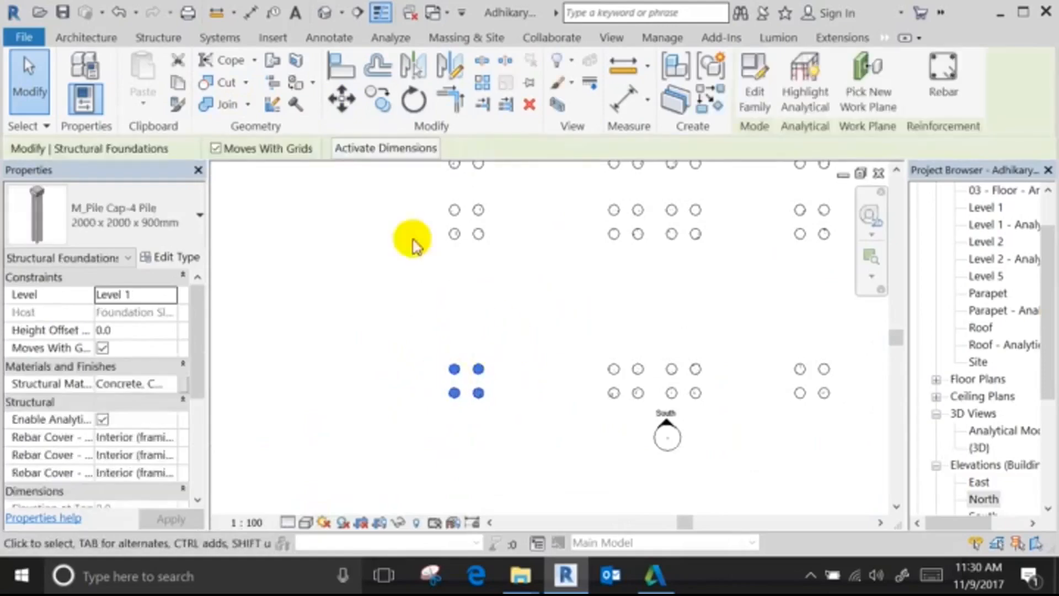
left_click(466, 299)
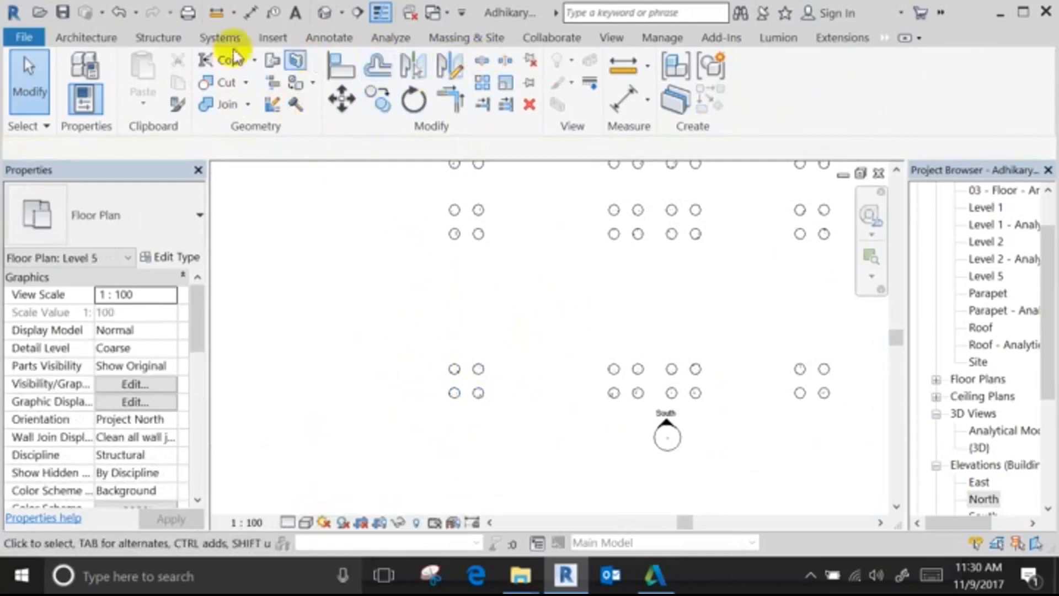
left_click(158, 37)
left_click(760, 94)
scroll(507, 384, "up", 1)
scroll(506, 384, "up", 2)
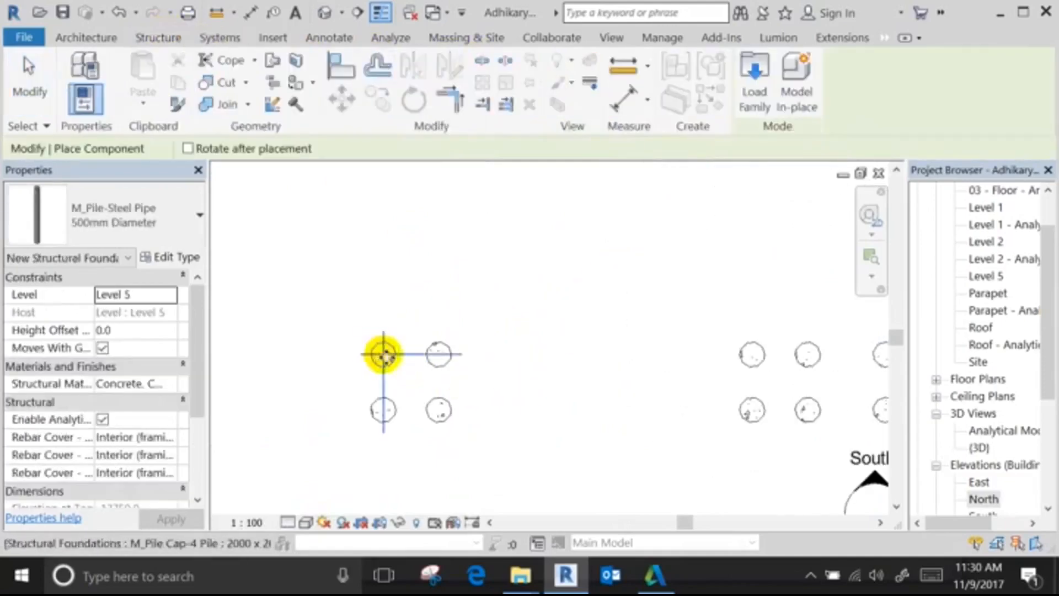
left_click(385, 355)
left_click(439, 354)
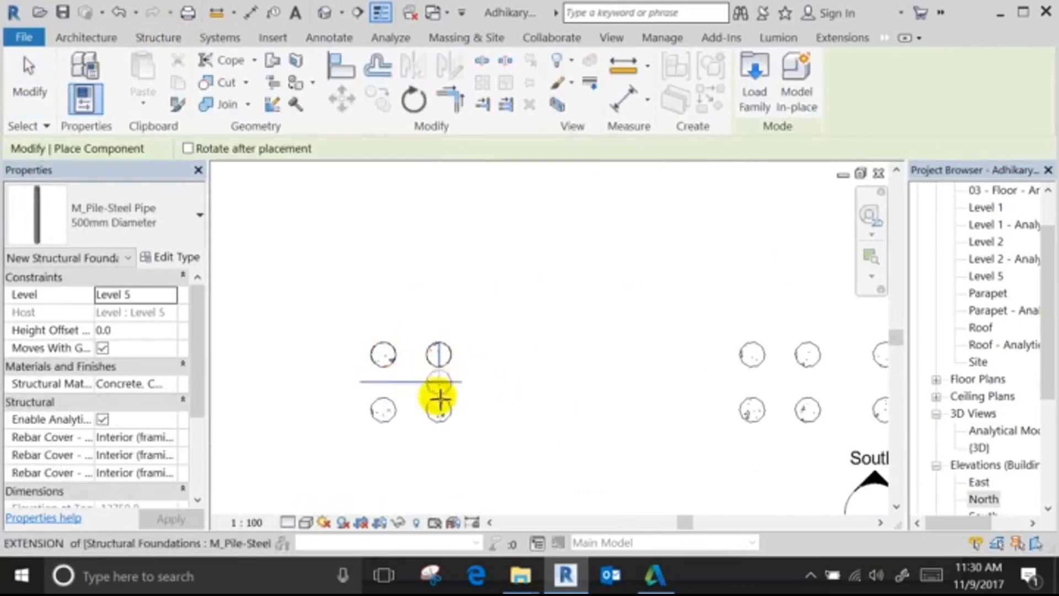
left_click(439, 410)
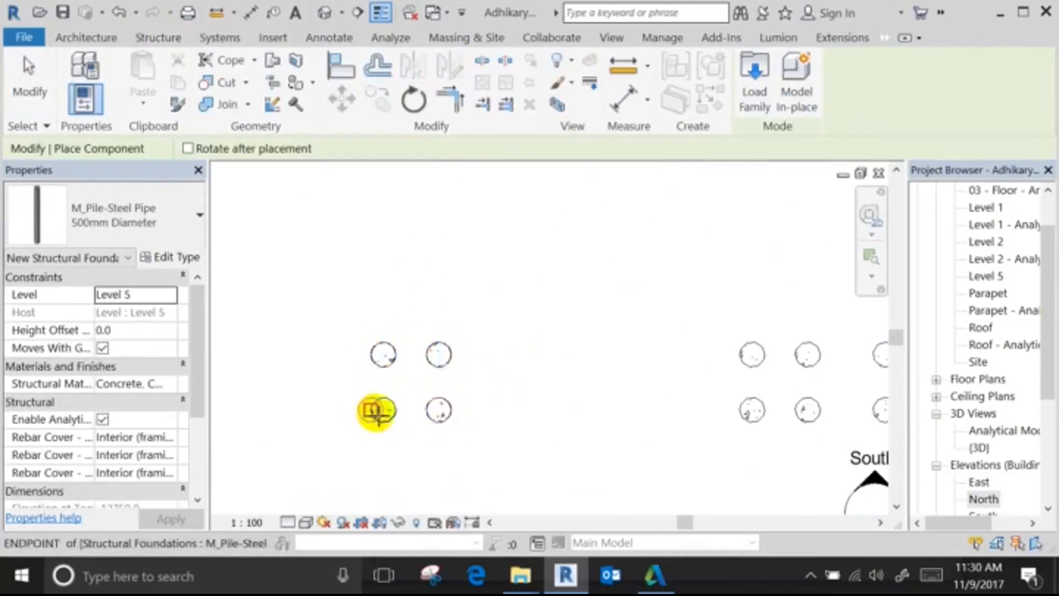
left_click(384, 411)
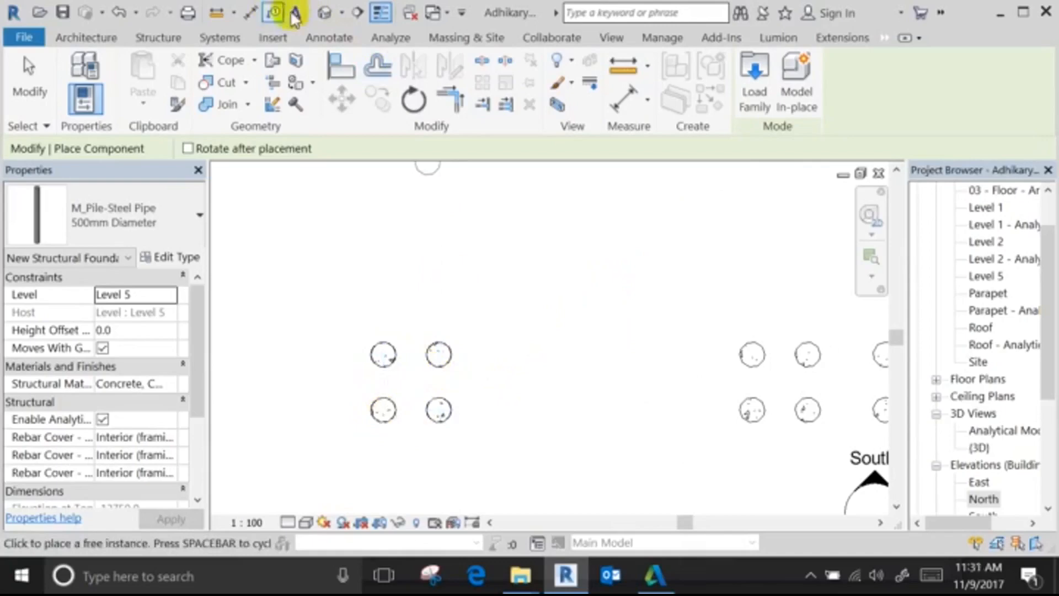
left_click(324, 12)
key("Escape")
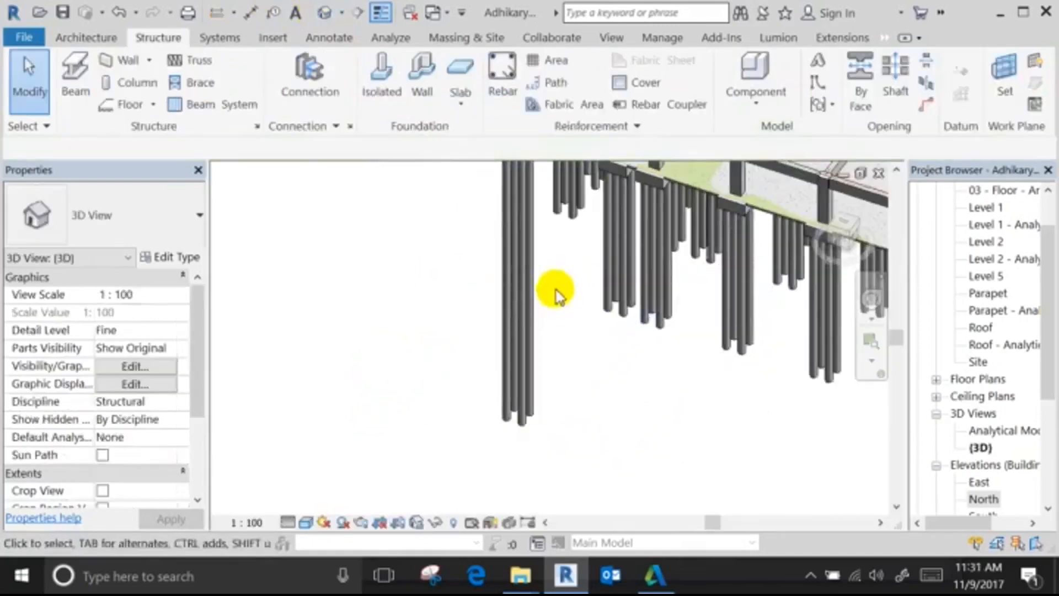
Group the corner pile cap with the four steel pipe piles beneath it into one model group.
left_click(498, 253)
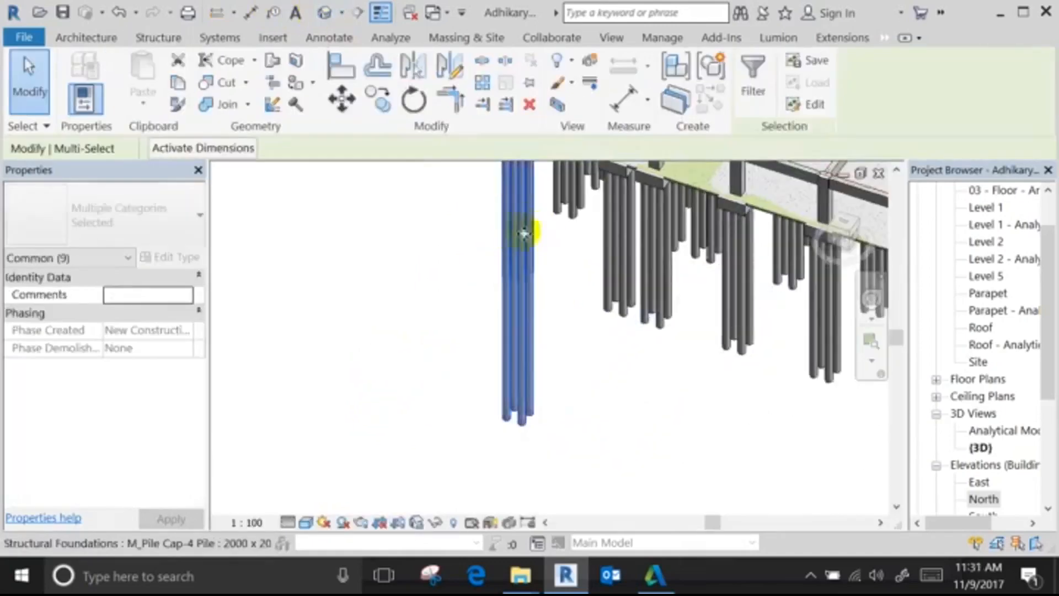
middle_click_drag(539, 219, 528, 279)
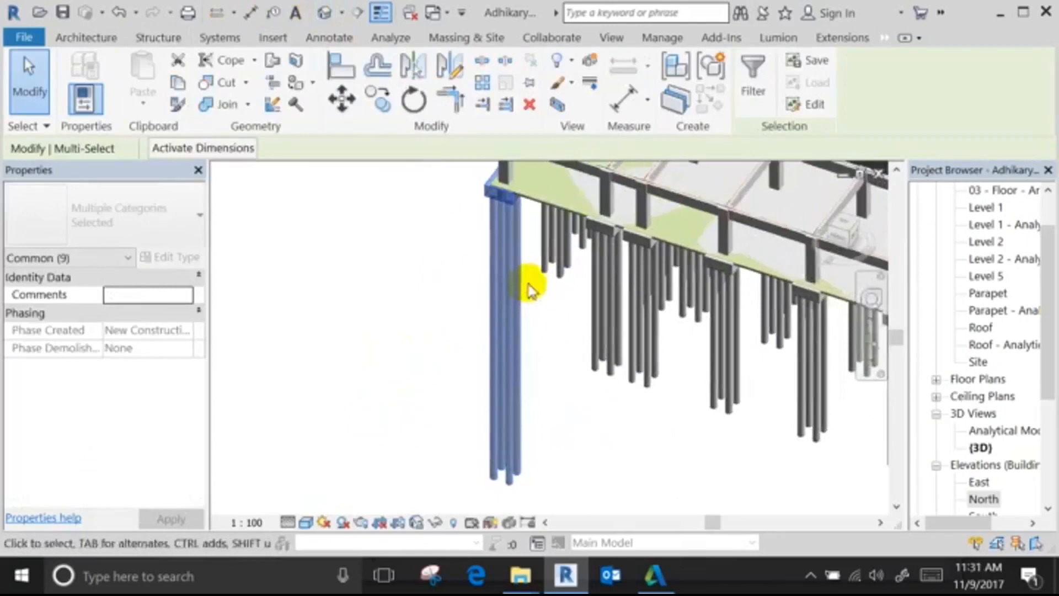
left_click(712, 83)
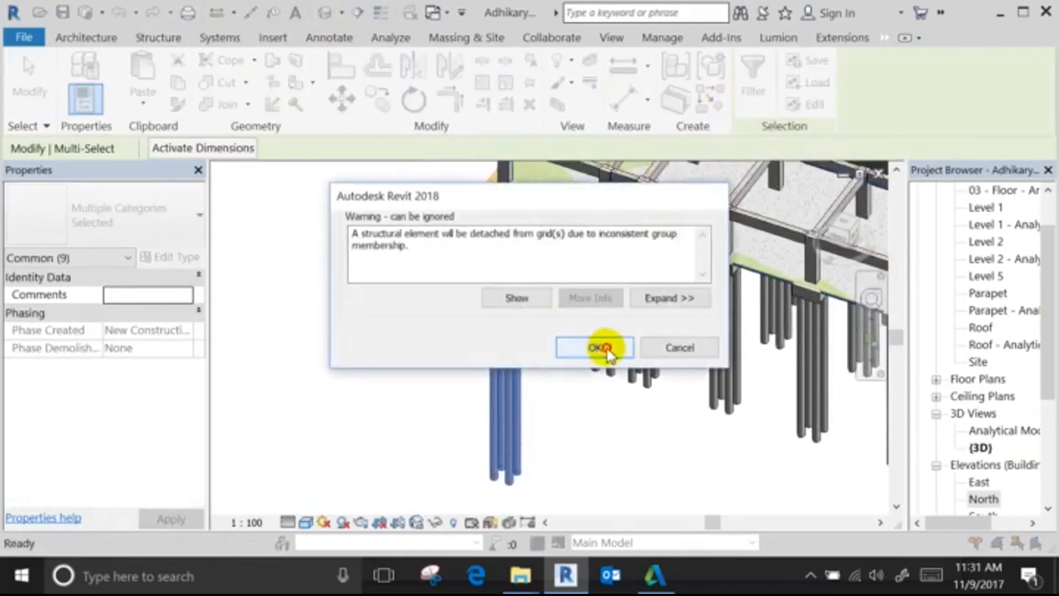
left_click(603, 349)
left_click(484, 336)
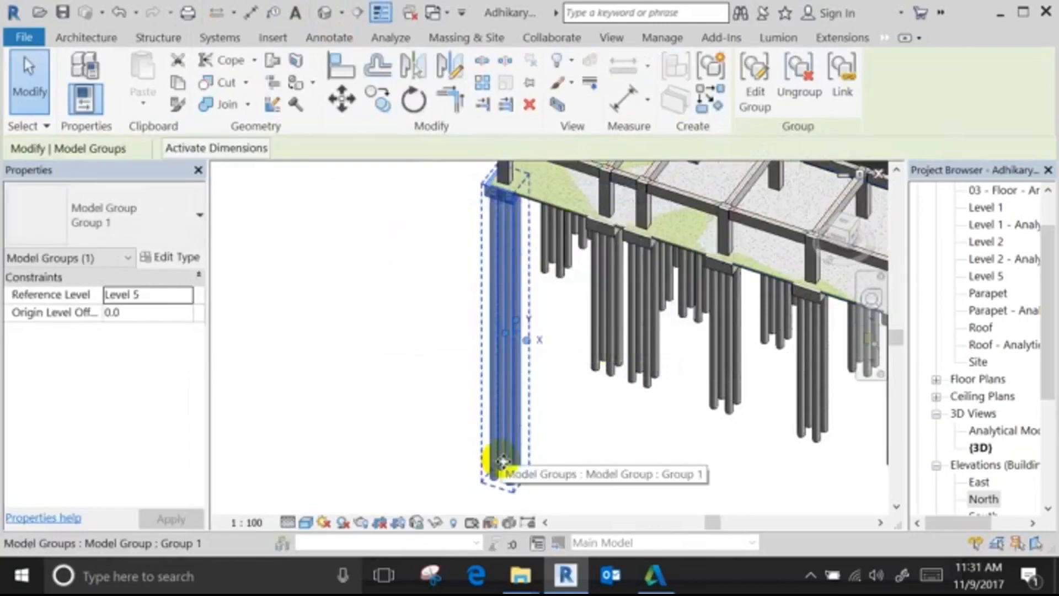
key("Escape")
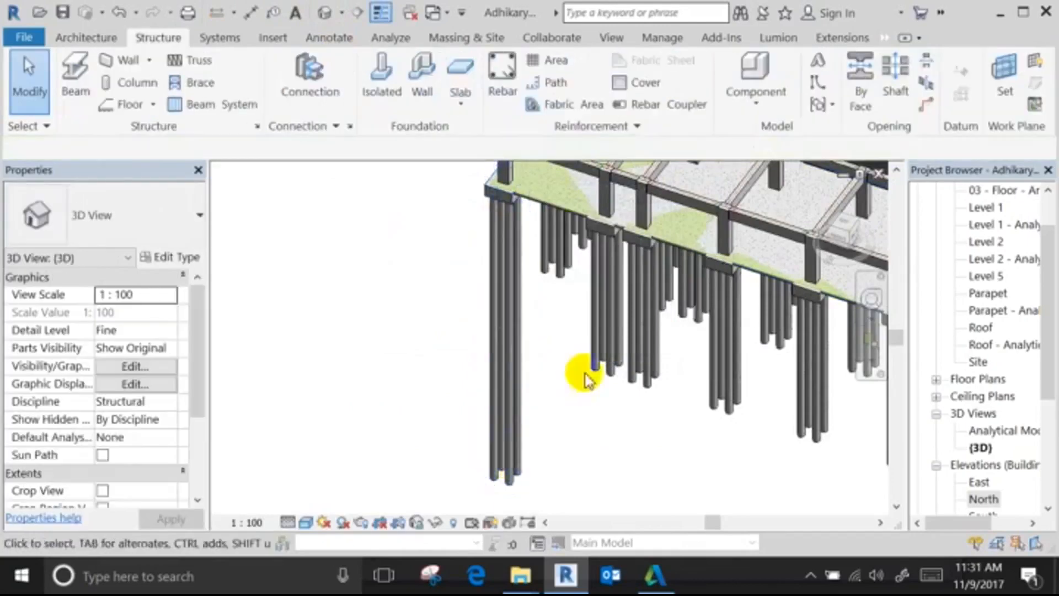
Ungroup the model group containing the corner pile cap and its steel pipe piles.
left_click(496, 307)
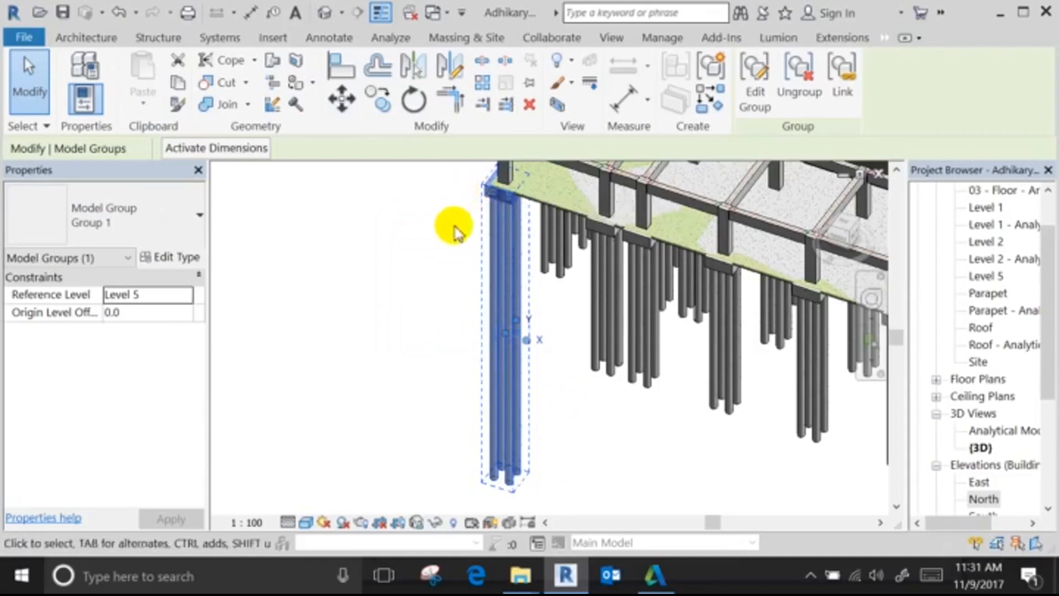
scroll(449, 300, "down", 5)
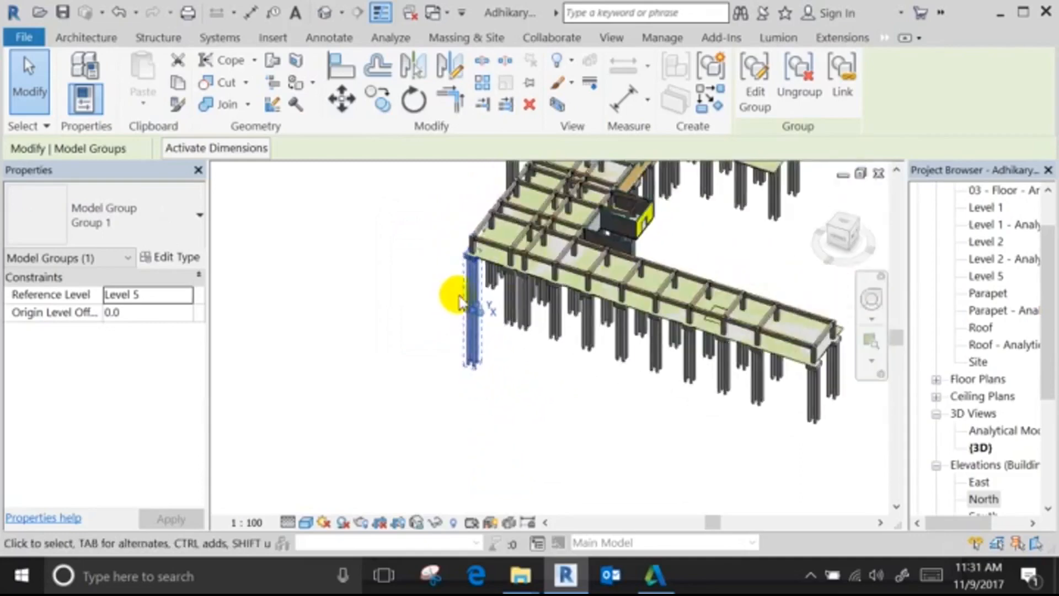
left_click(513, 394)
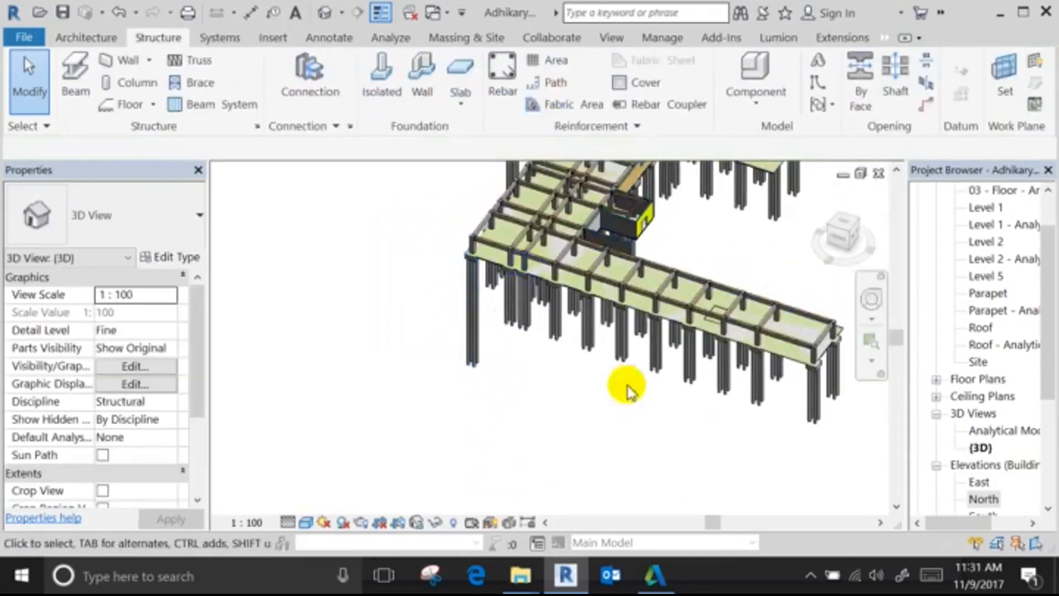
scroll(469, 352, "up", 4)
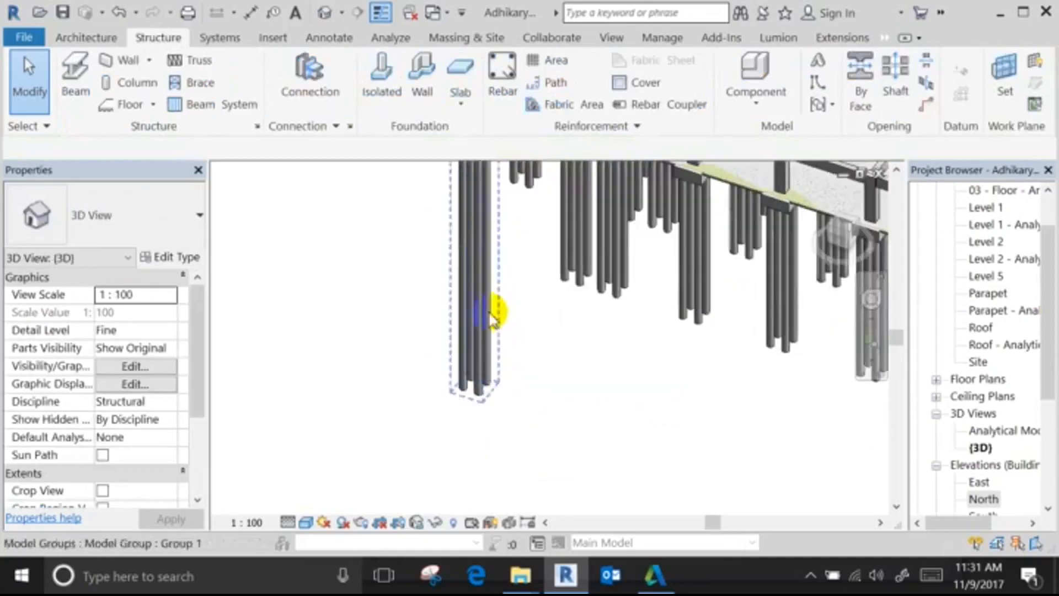
scroll(456, 260, "up", 3)
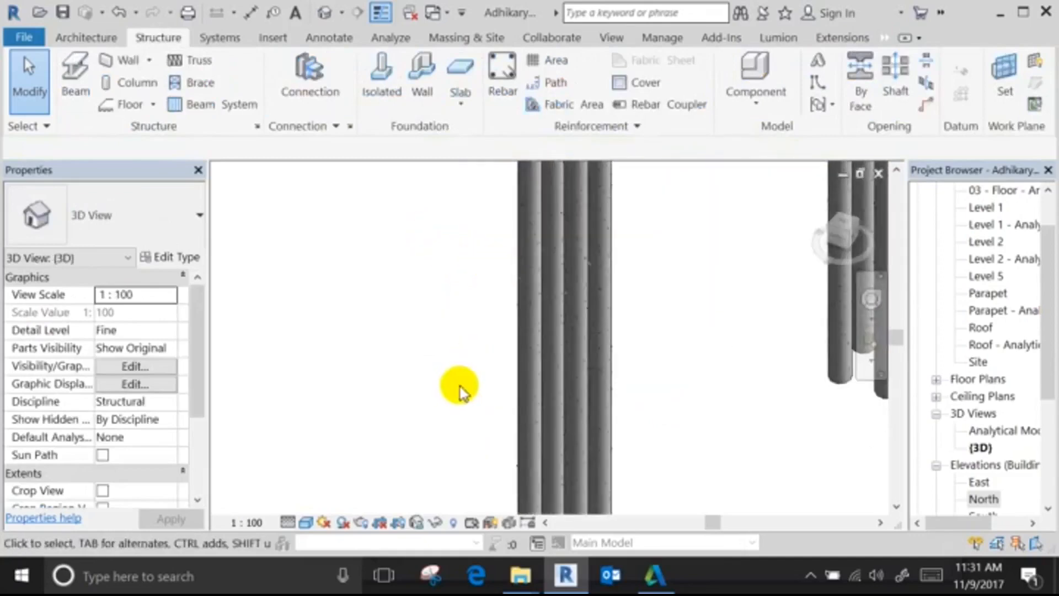
scroll(480, 384, "down", 6)
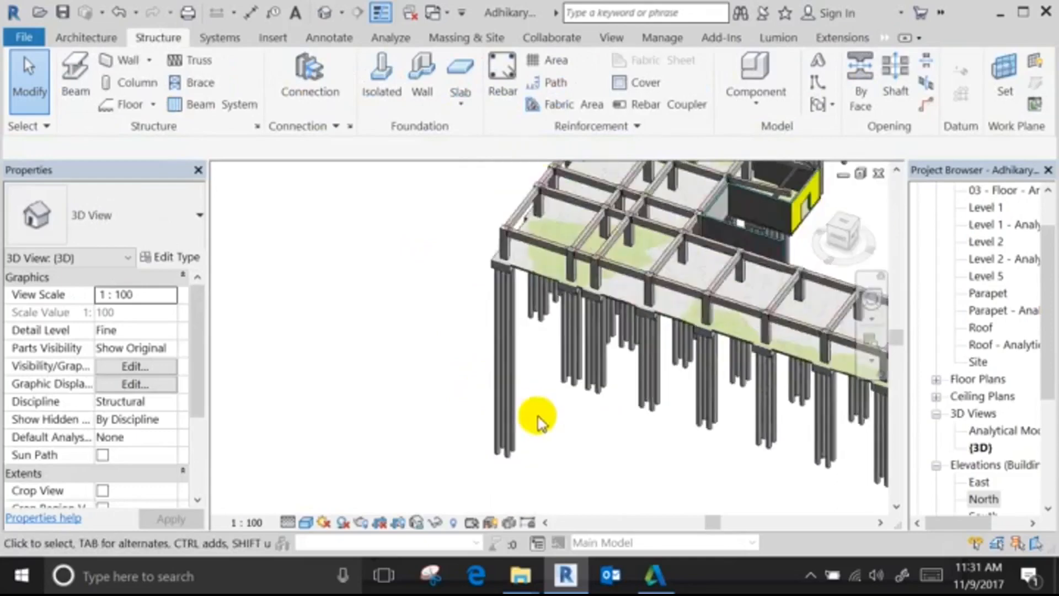
left_click(509, 388)
left_click(805, 69)
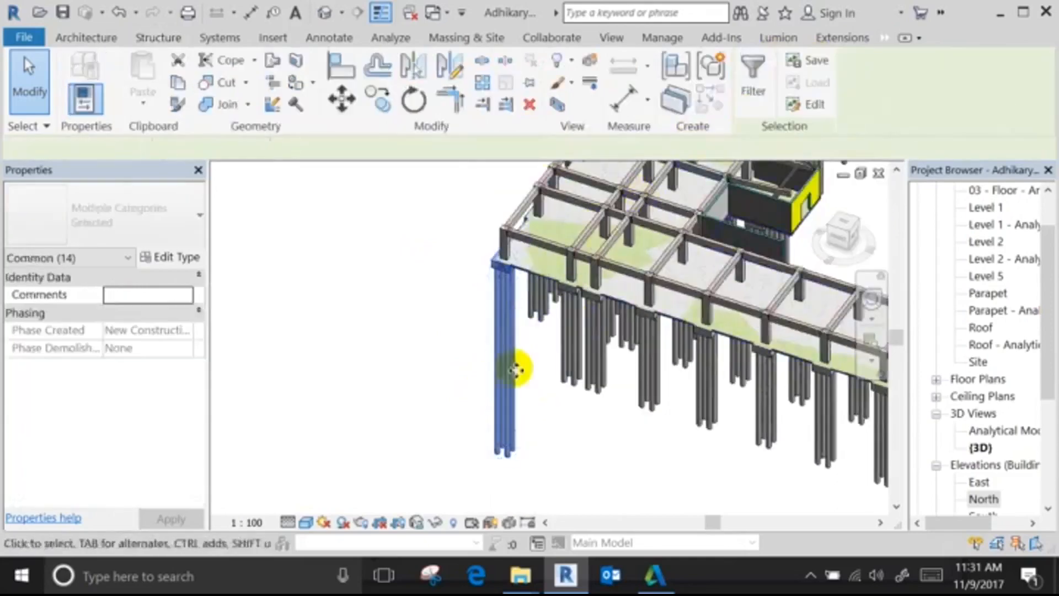
scroll(515, 370, "up", 3)
key("Escape")
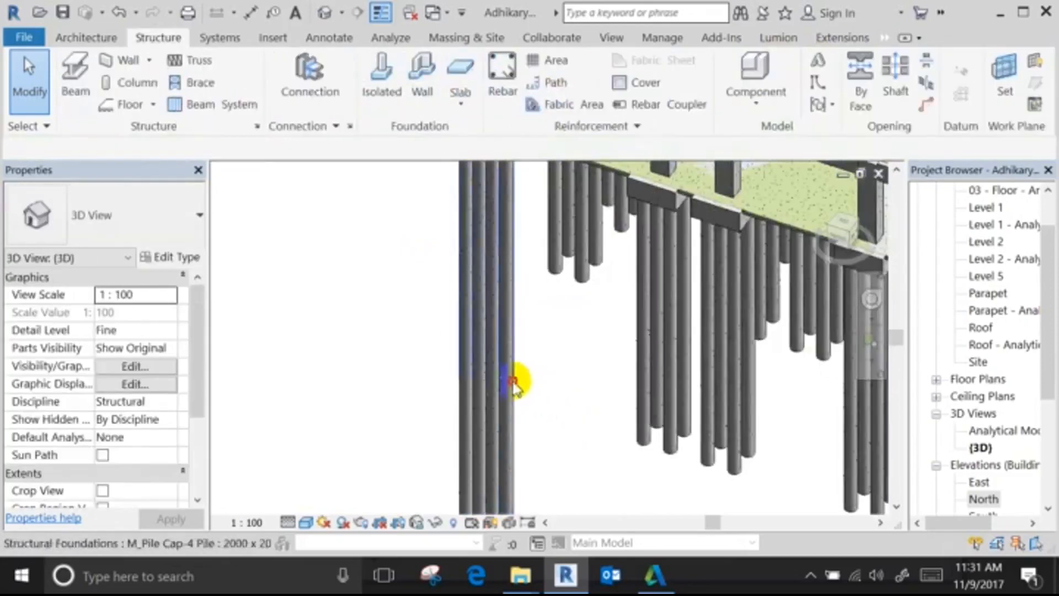
Examine the available commands and the level and elevation properties of a single steel pipe pile under the corner pile cap.
left_click(513, 384)
left_click(510, 386)
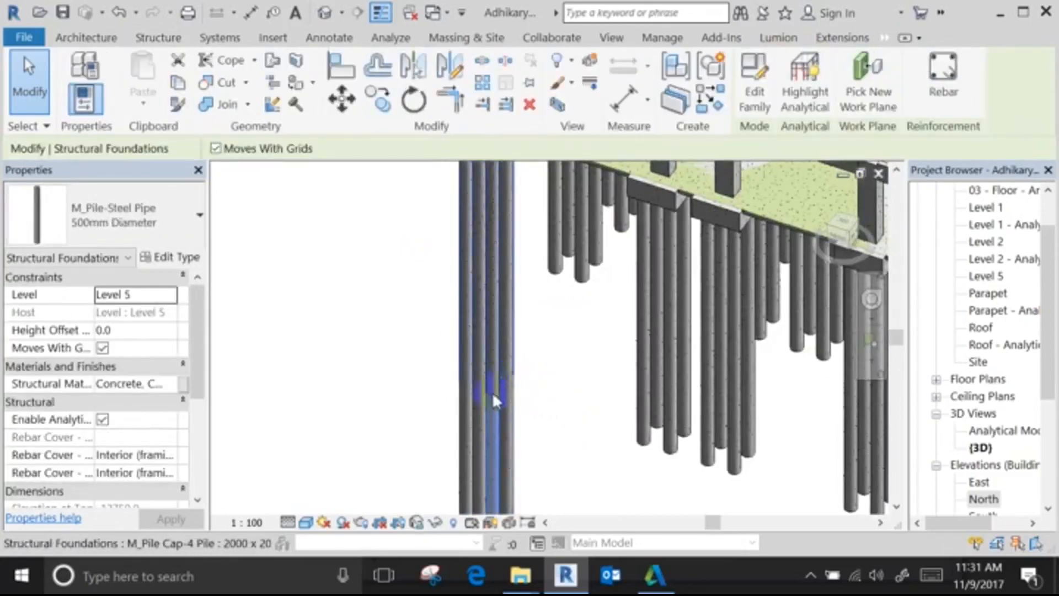
right_click(496, 402)
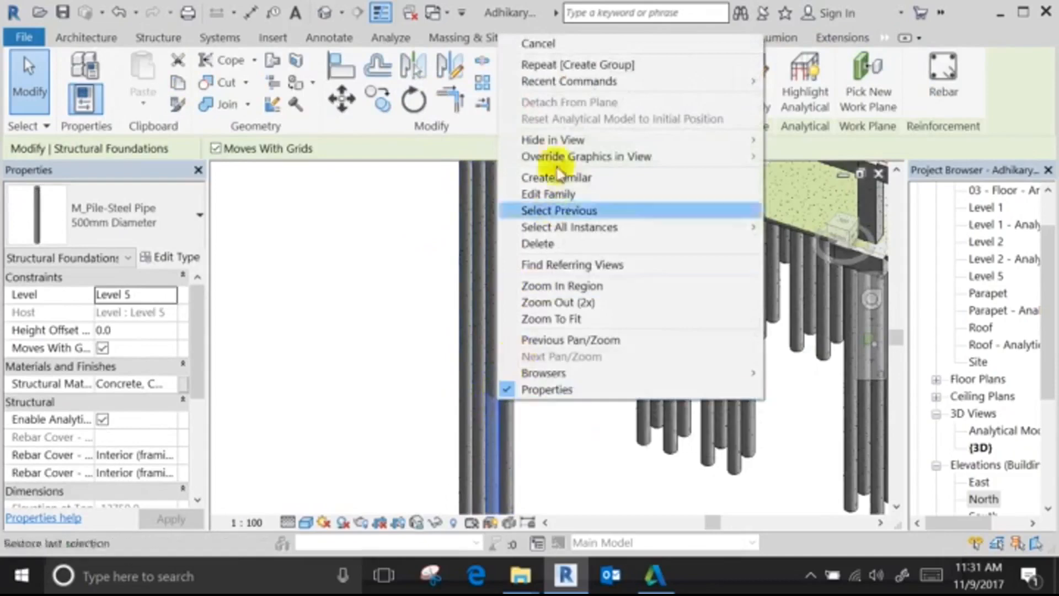
key("Escape")
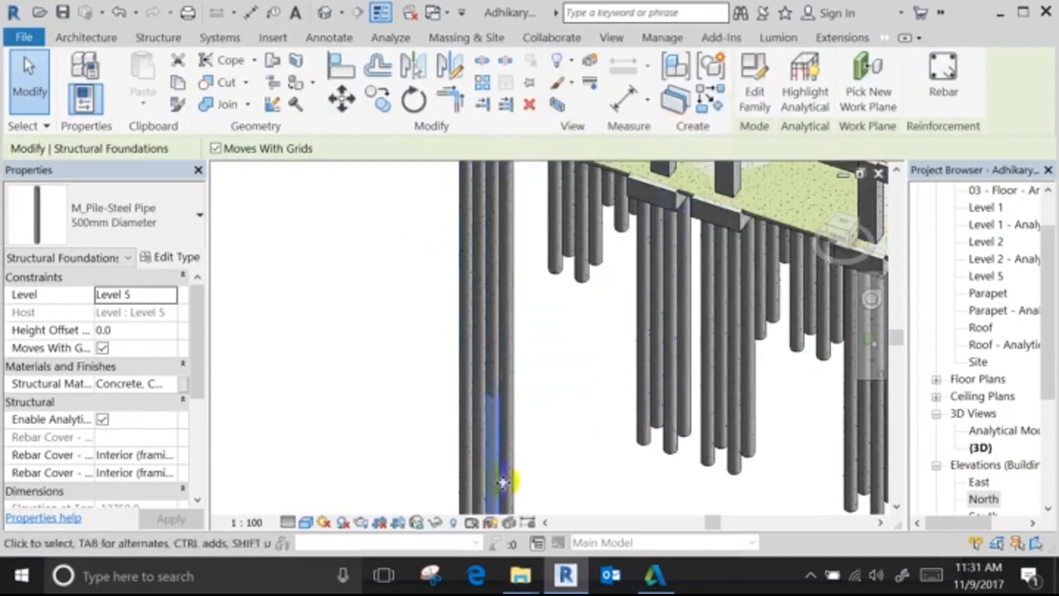
scroll(106, 414, "down", 5)
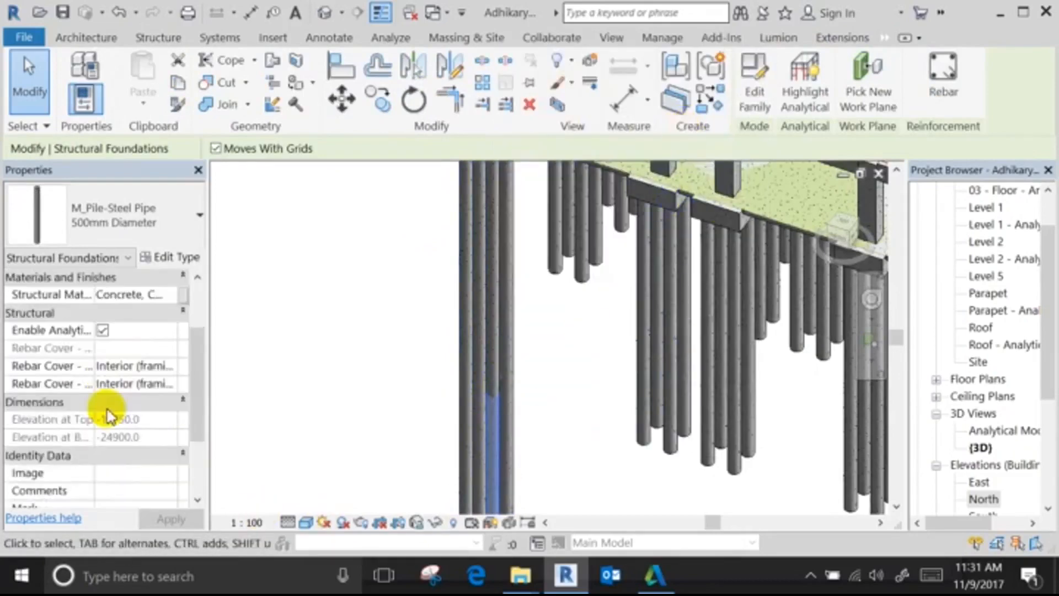
left_click(390, 413)
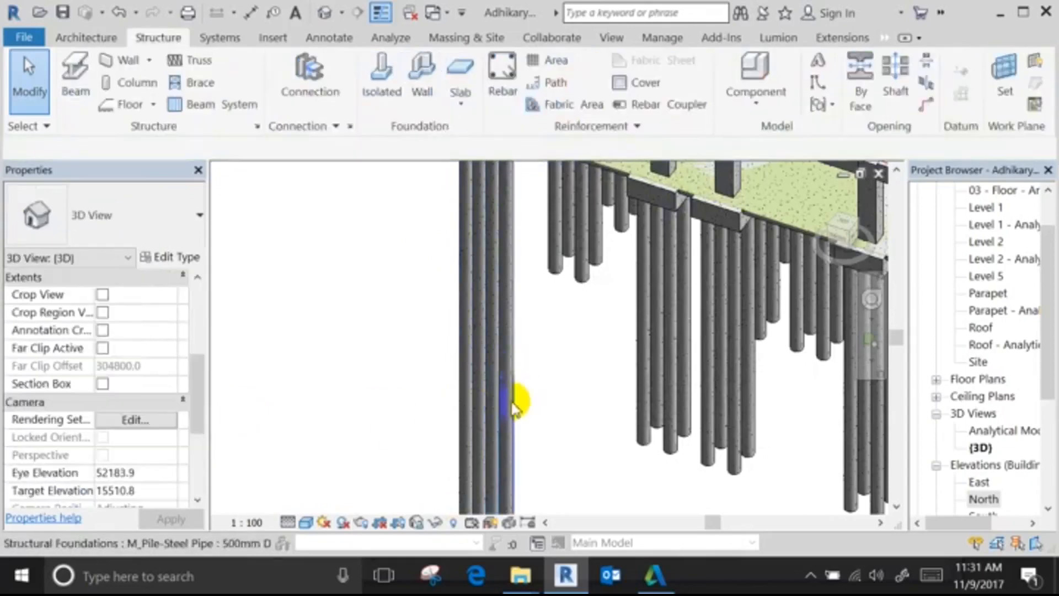
scroll(515, 397, "up", 2)
scroll(548, 383, "down", 2)
scroll(560, 375, "down", 3)
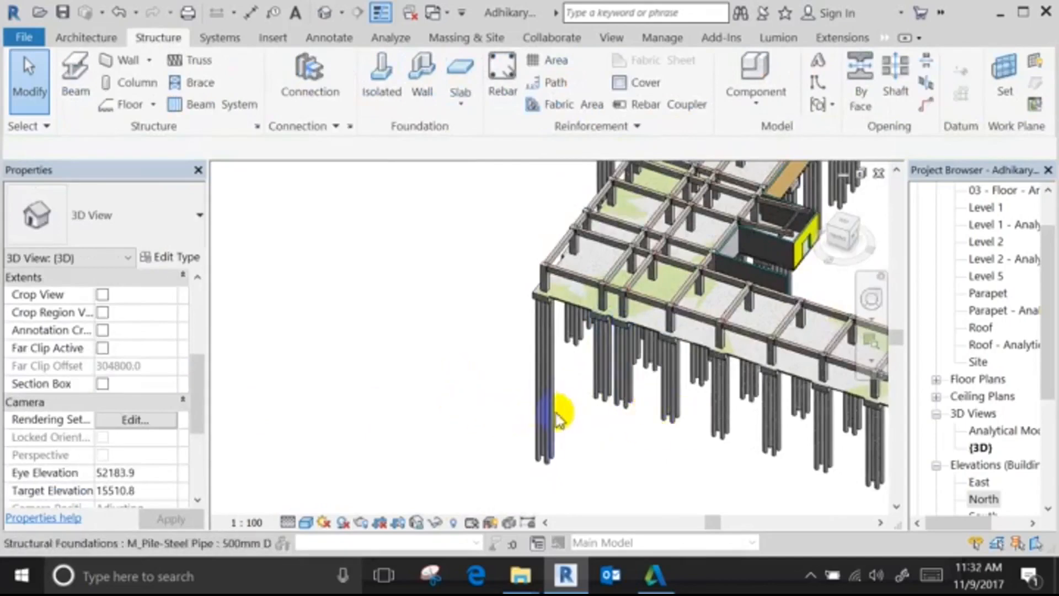
Open the pile reinforcement settings for a single lower steel pipe pile beneath the corner pile cap.
scroll(543, 408, "up", 5)
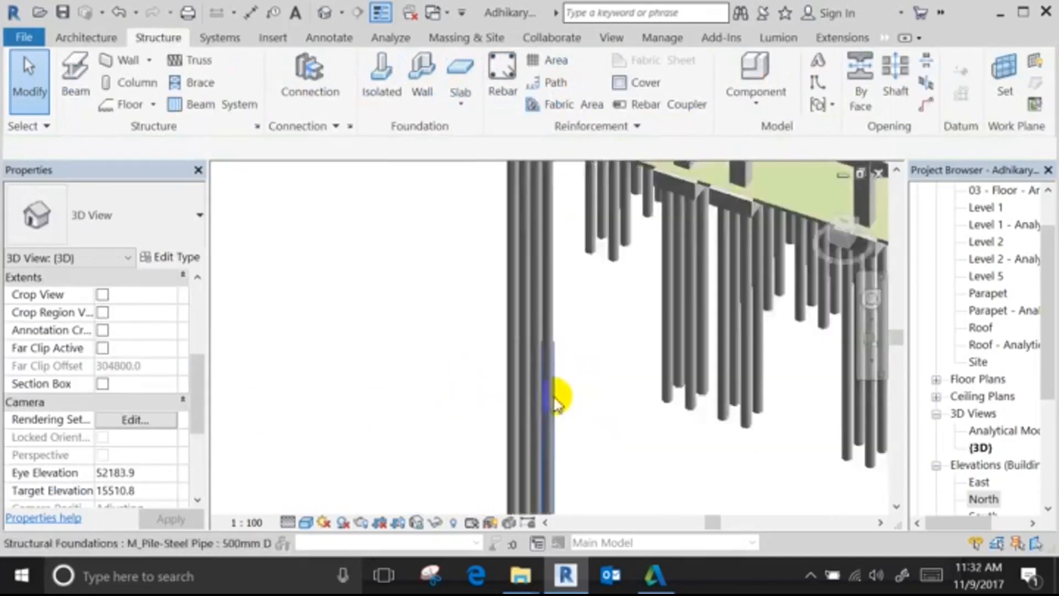
left_click(488, 391)
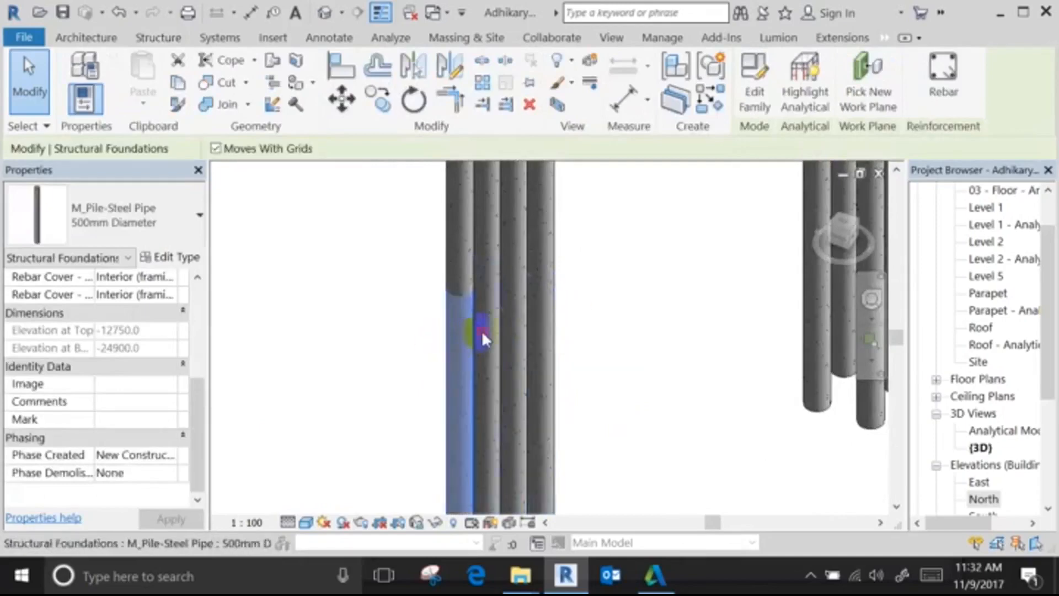
left_click(517, 336)
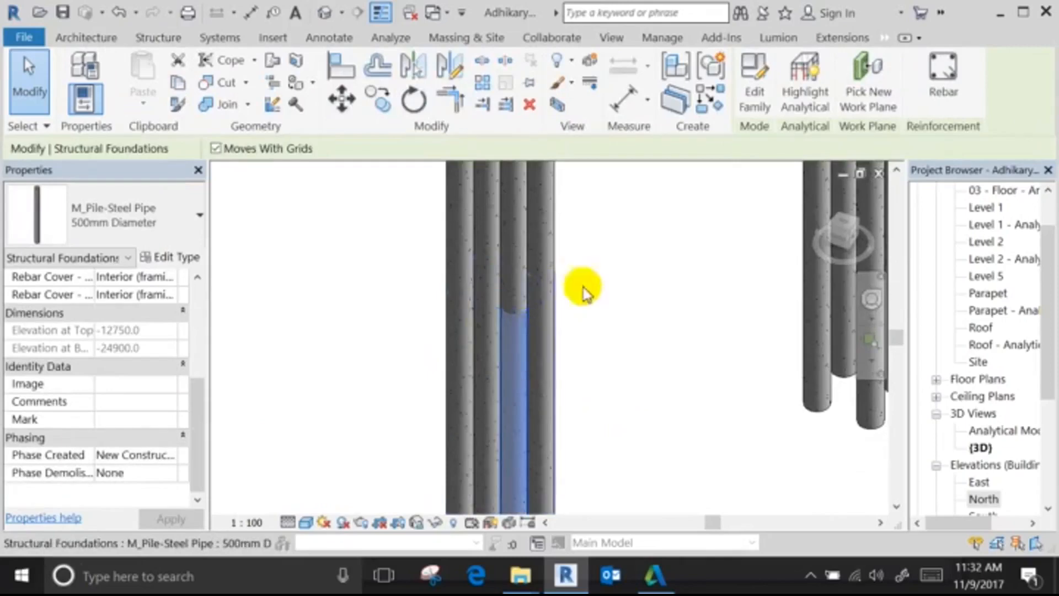
left_click(867, 45)
left_click(268, 93)
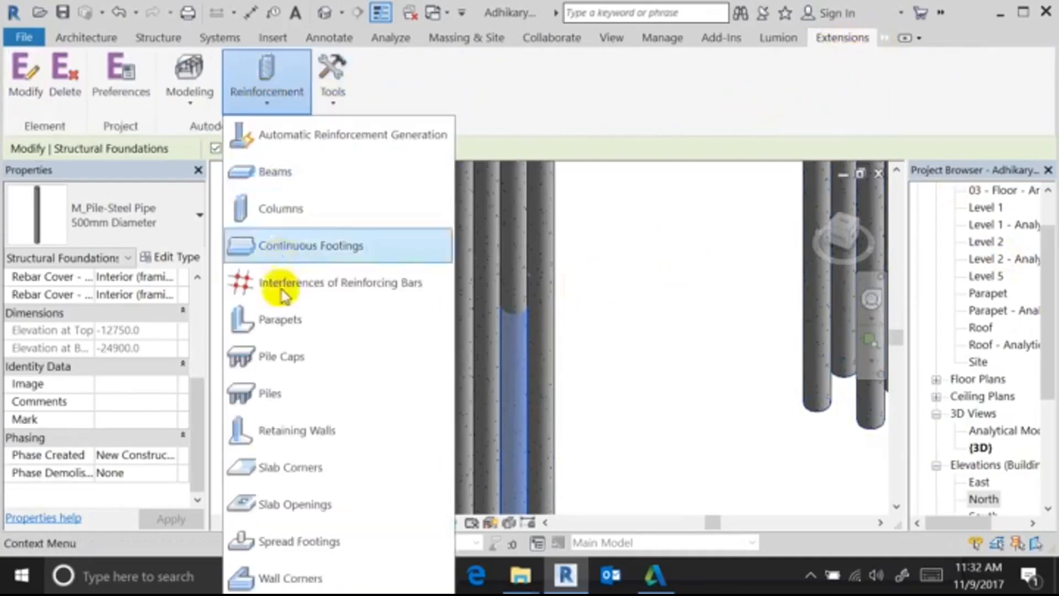
left_click(310, 425)
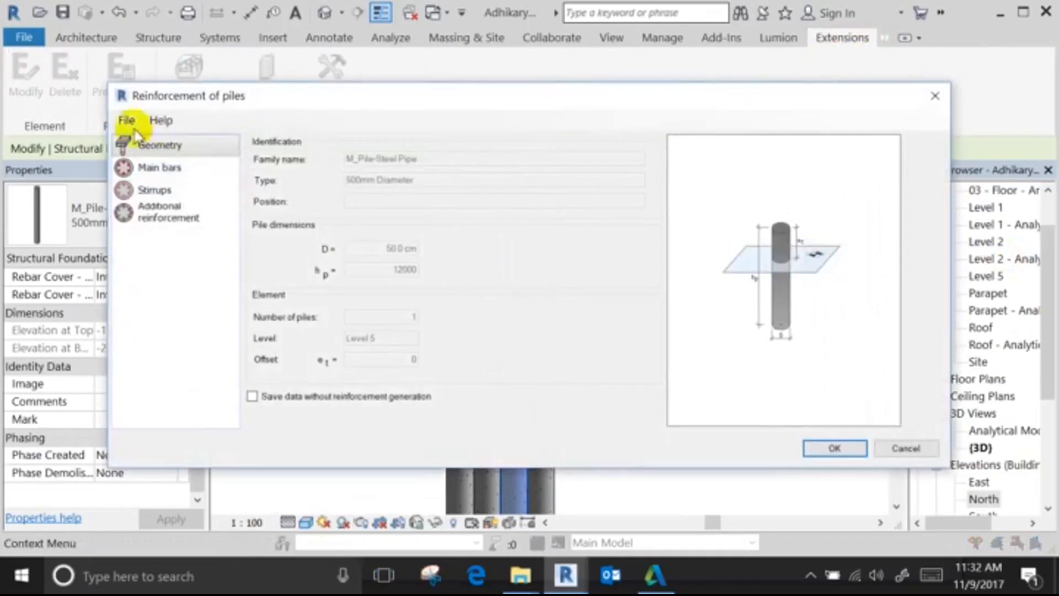
Preview the bar anchorage, reinforcement division and bar ends options for the pile's main bars one at a time.
left_click(159, 168)
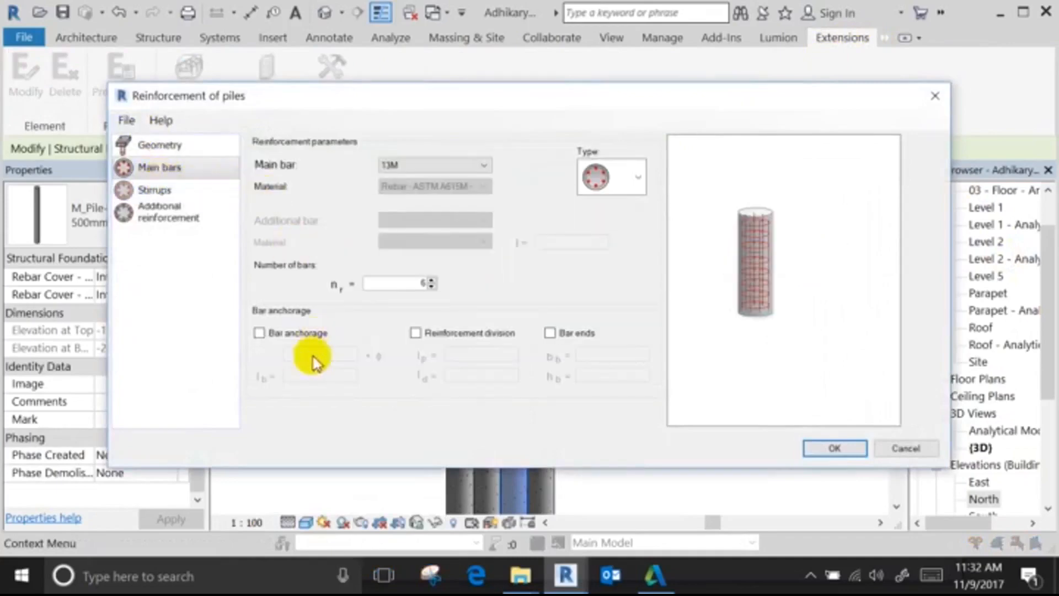
left_click(282, 335)
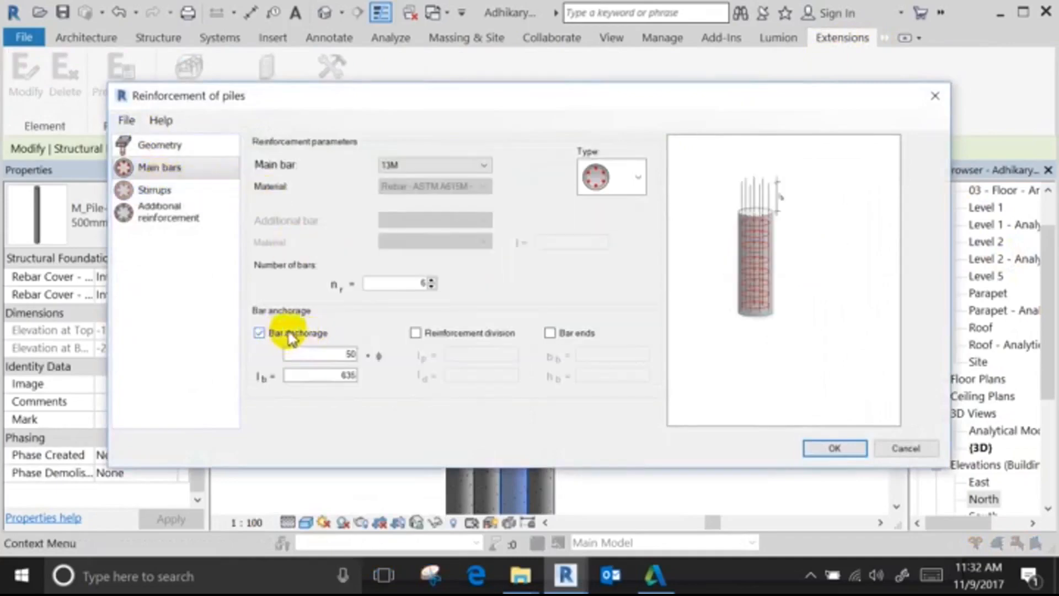
left_click(297, 335)
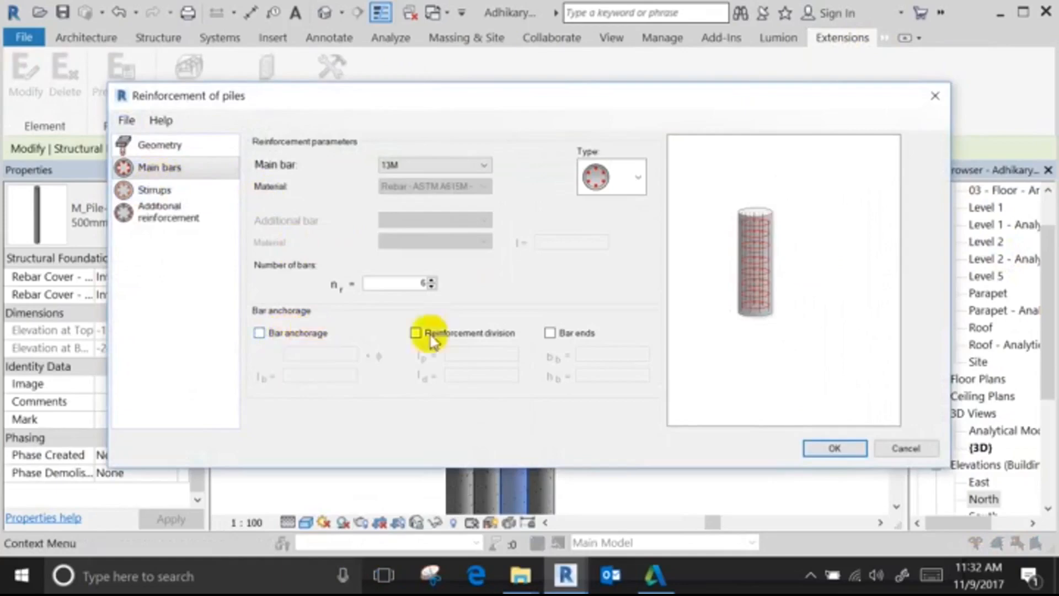
left_click(482, 345)
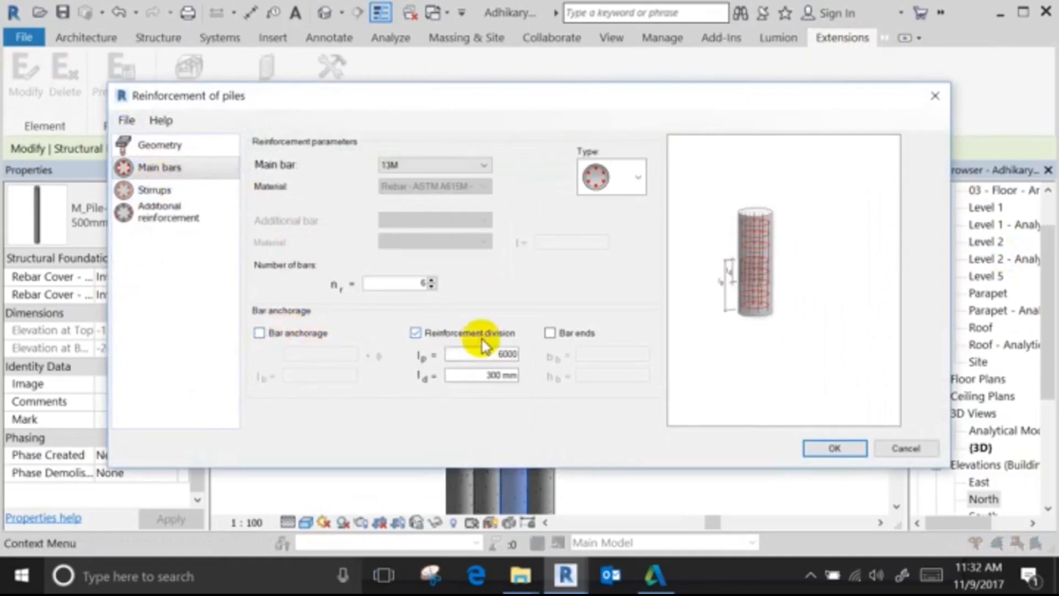
left_click(482, 338)
left_click(562, 338)
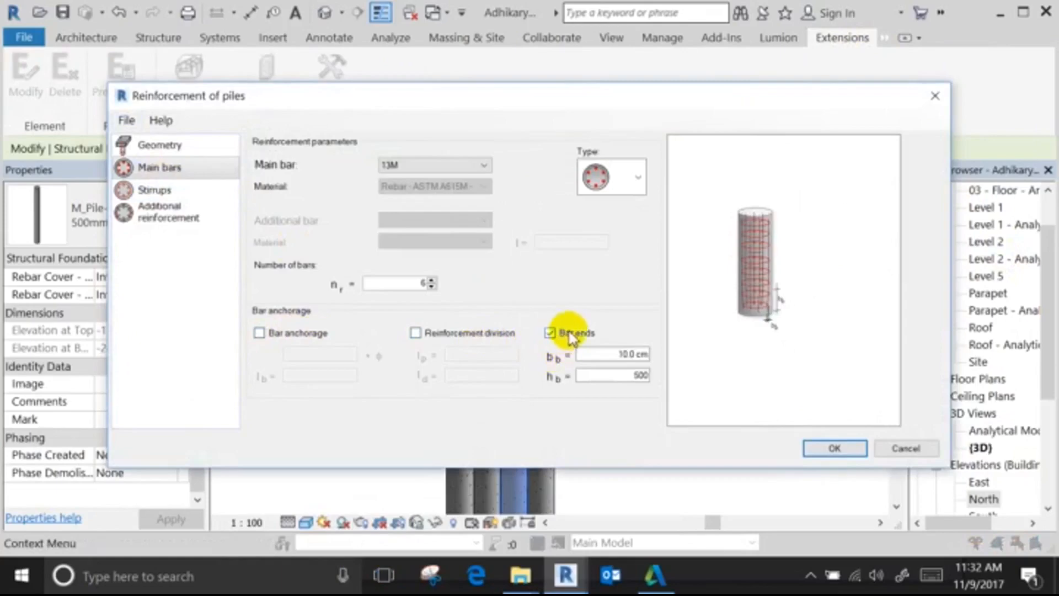
left_click(572, 338)
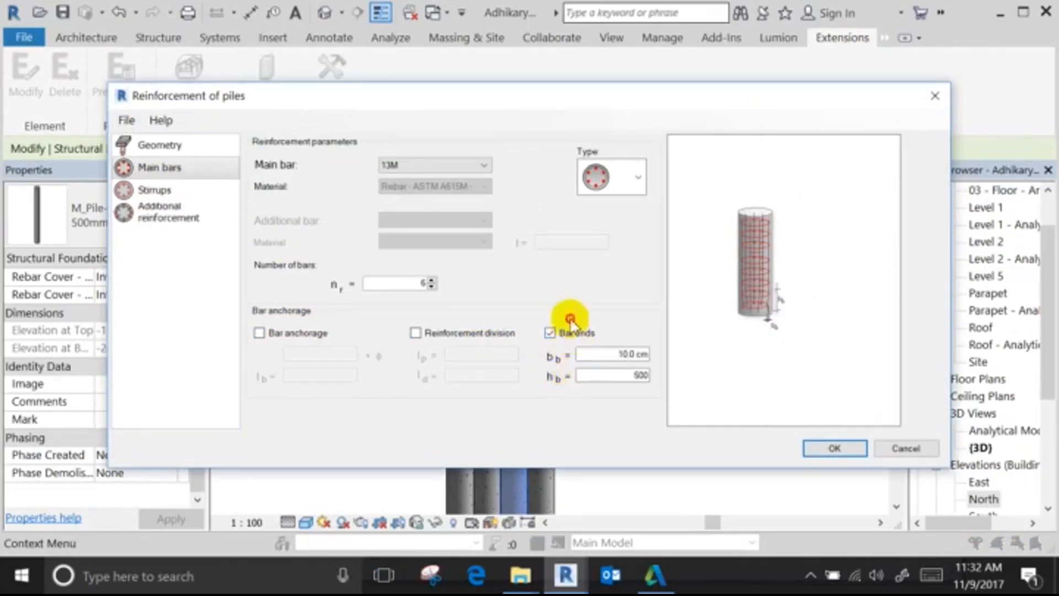
left_click(563, 337)
Compare reinforcement division with bar ends in the main bar preview, and cancel the pile reinforcement settings.
left_click(462, 335)
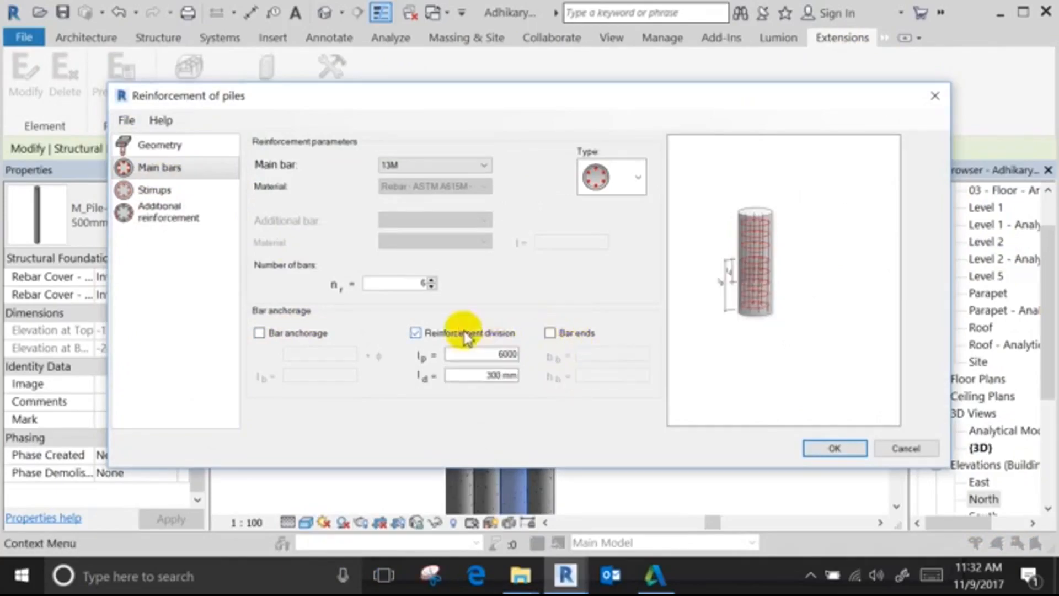
left_click(466, 338)
left_click(467, 338)
left_click(466, 338)
left_click(466, 338)
left_click(466, 337)
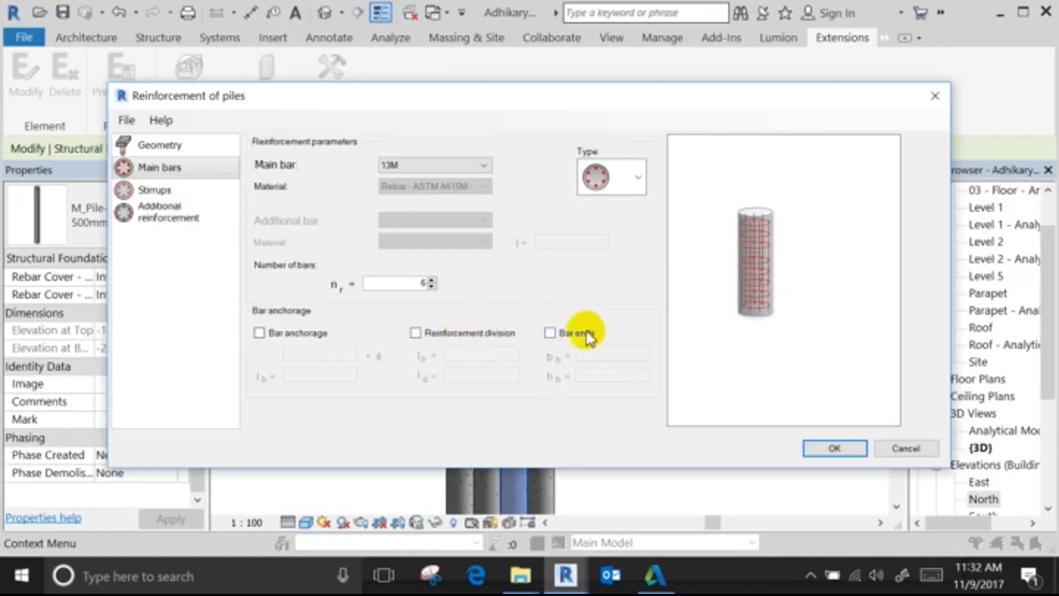
left_click(513, 337)
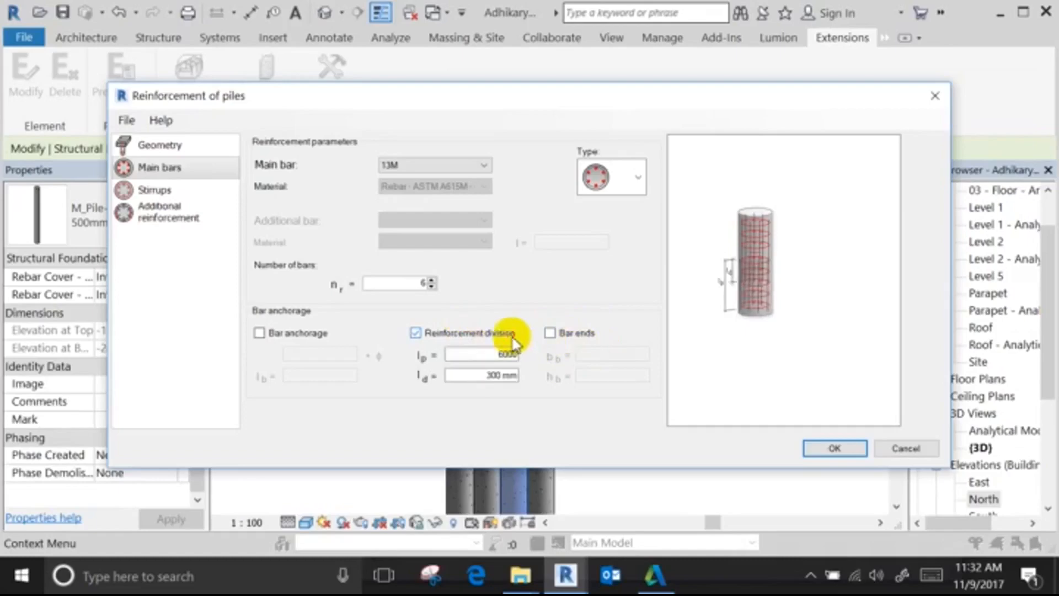
left_click(513, 338)
left_click(594, 335)
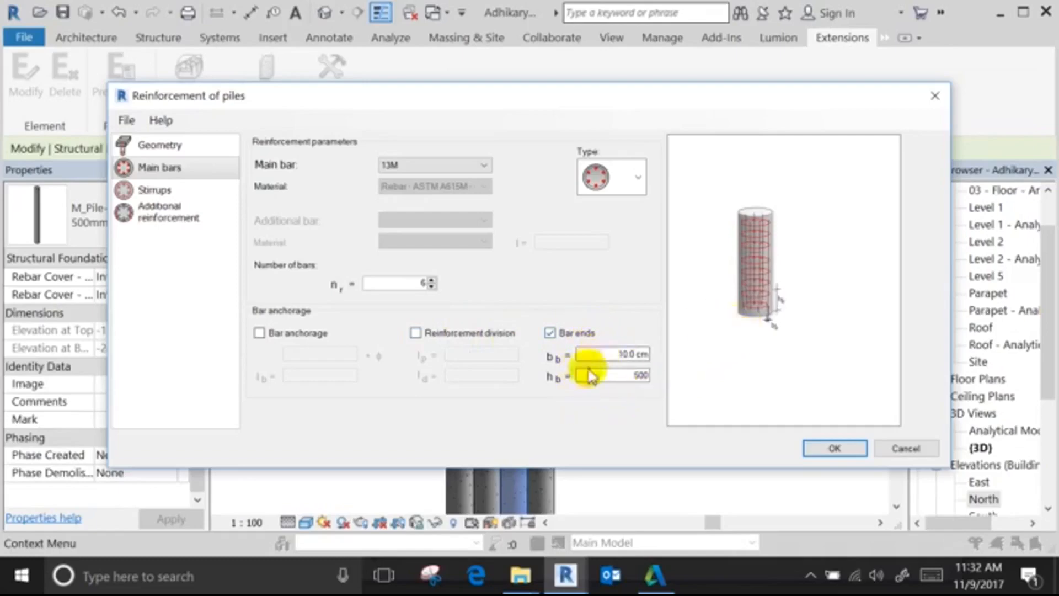
left_click(895, 448)
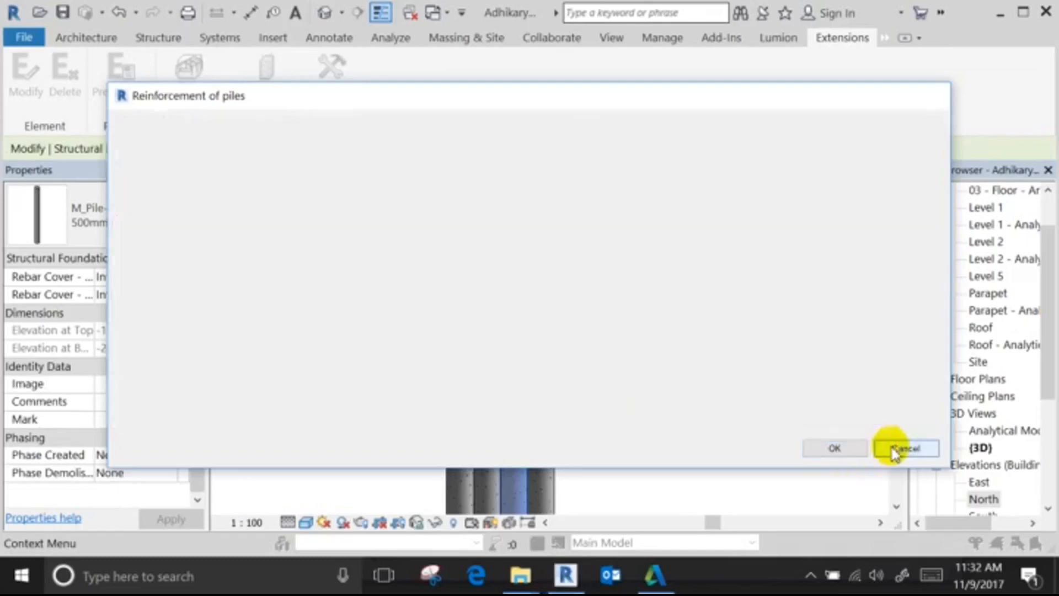
Duplicate the type of one lower steel pipe pile under the corner cap, keeping the suggested name, and set its depth to 6000.
scroll(661, 425, "down", 3)
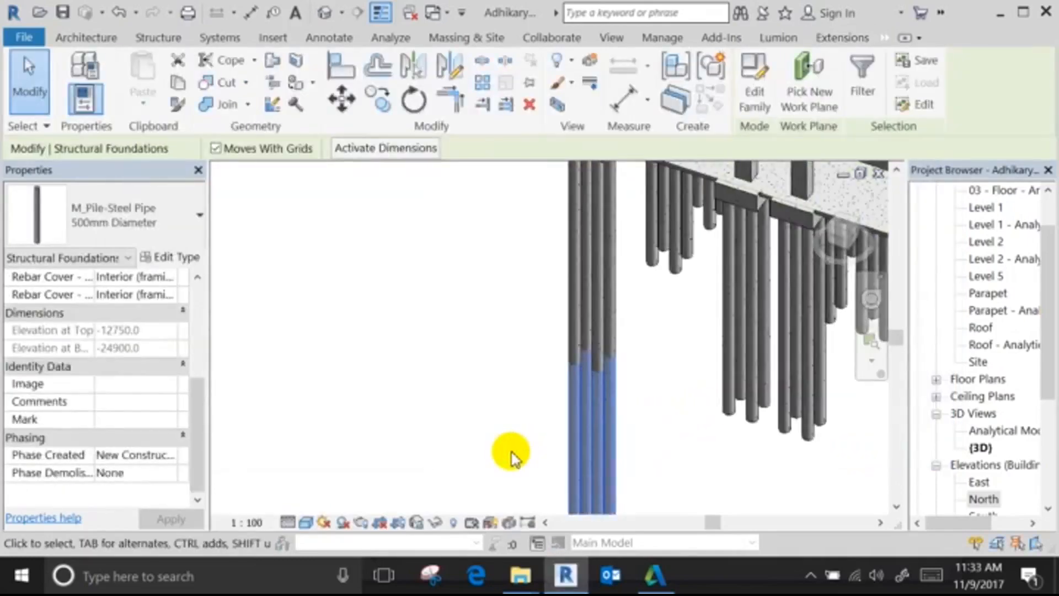
left_click(649, 440)
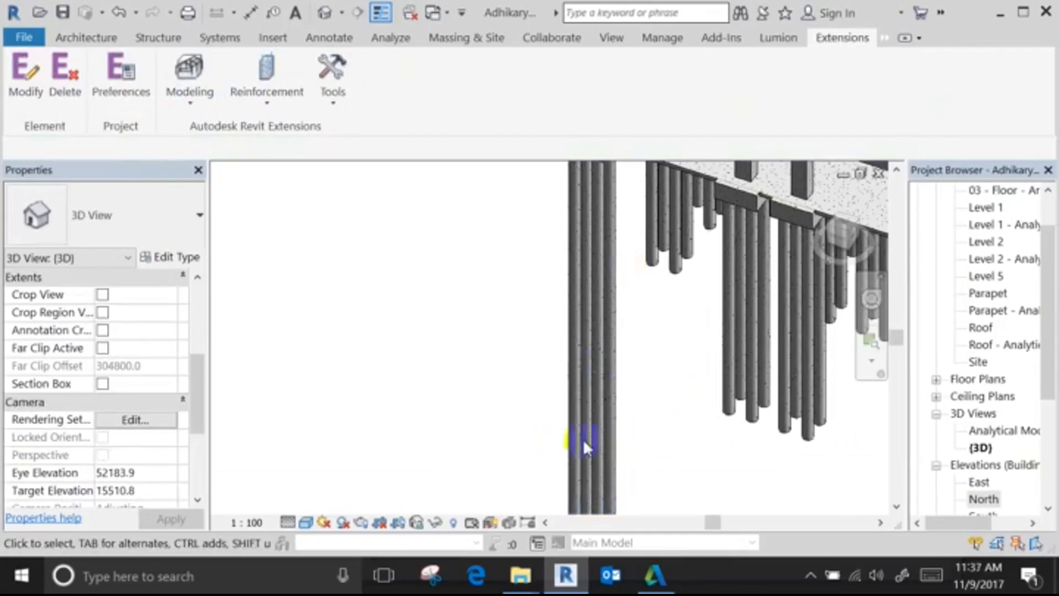
left_click(595, 438)
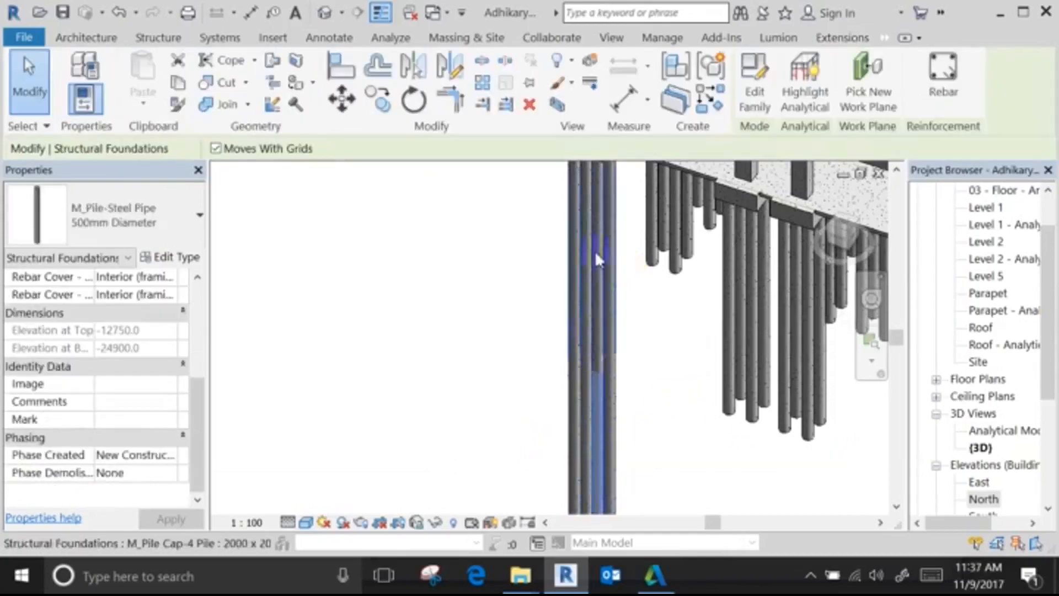
middle_click_drag(595, 251, 523, 287)
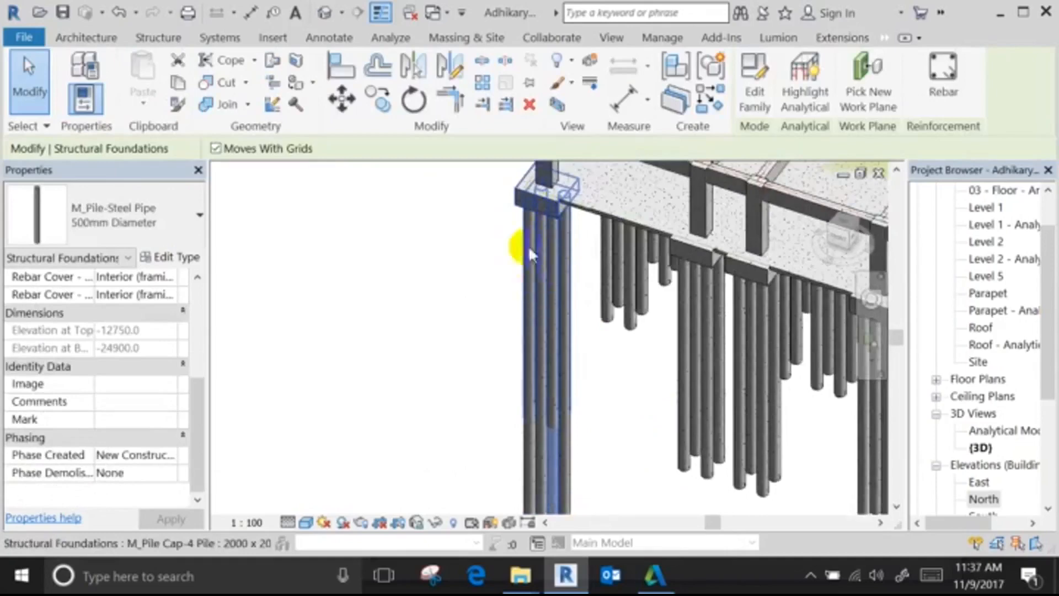
middle_click_drag(568, 380, 549, 270)
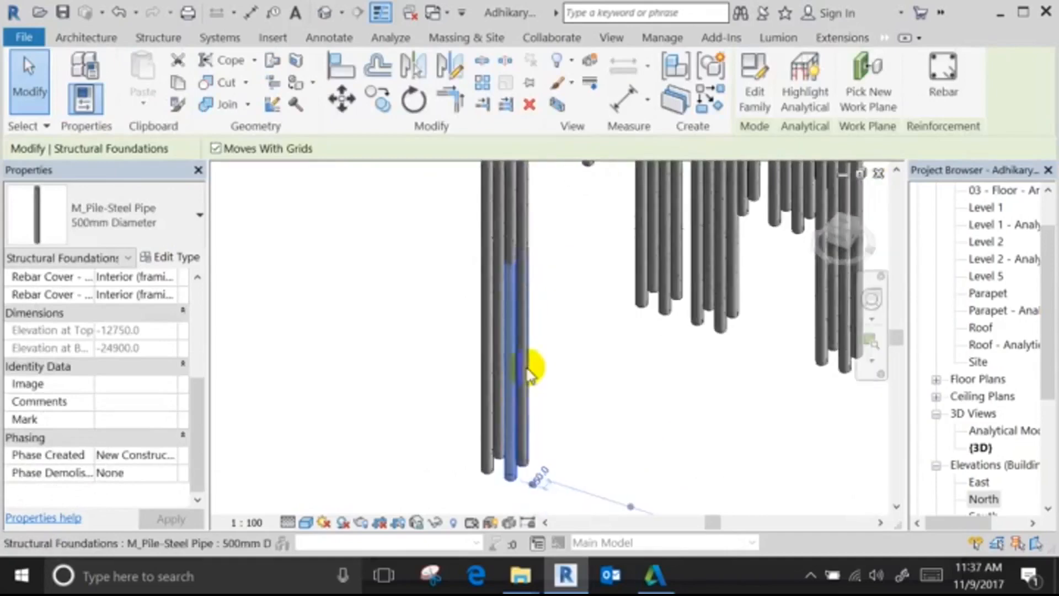
left_click(190, 256)
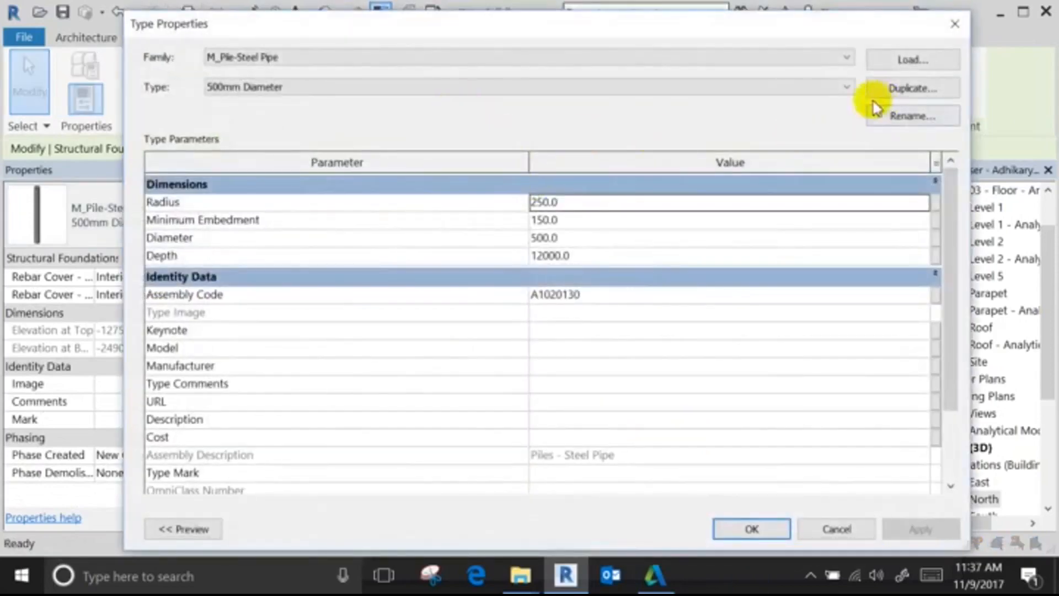
left_click(890, 91)
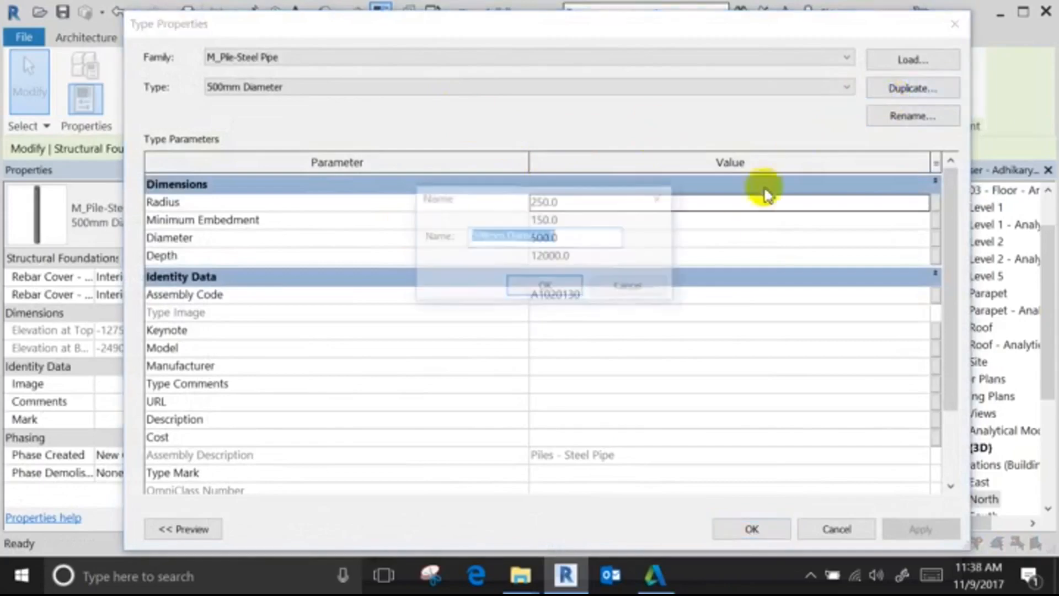
left_click(544, 286)
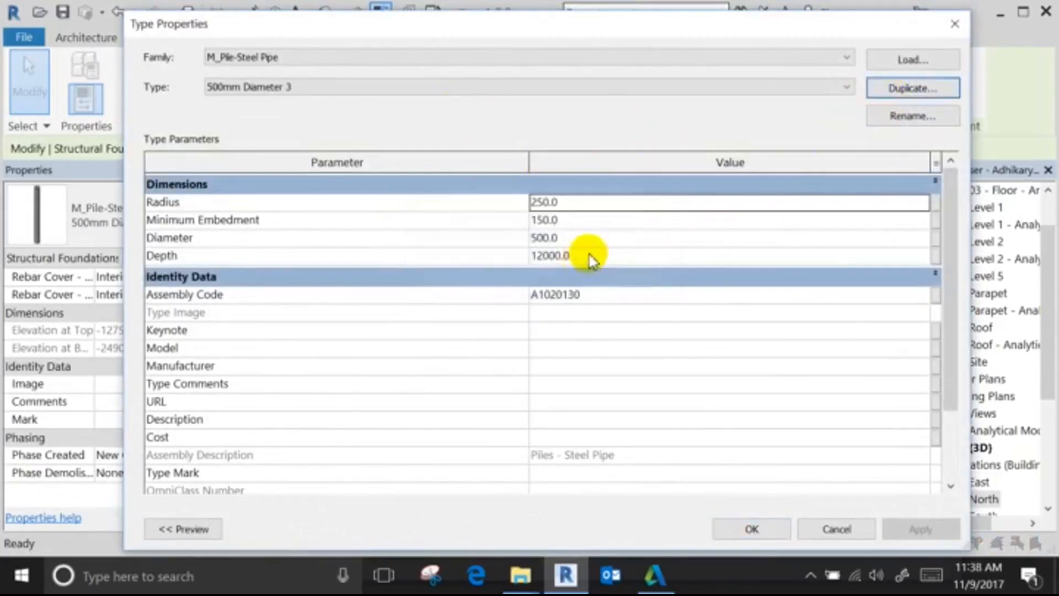
left_click(594, 256)
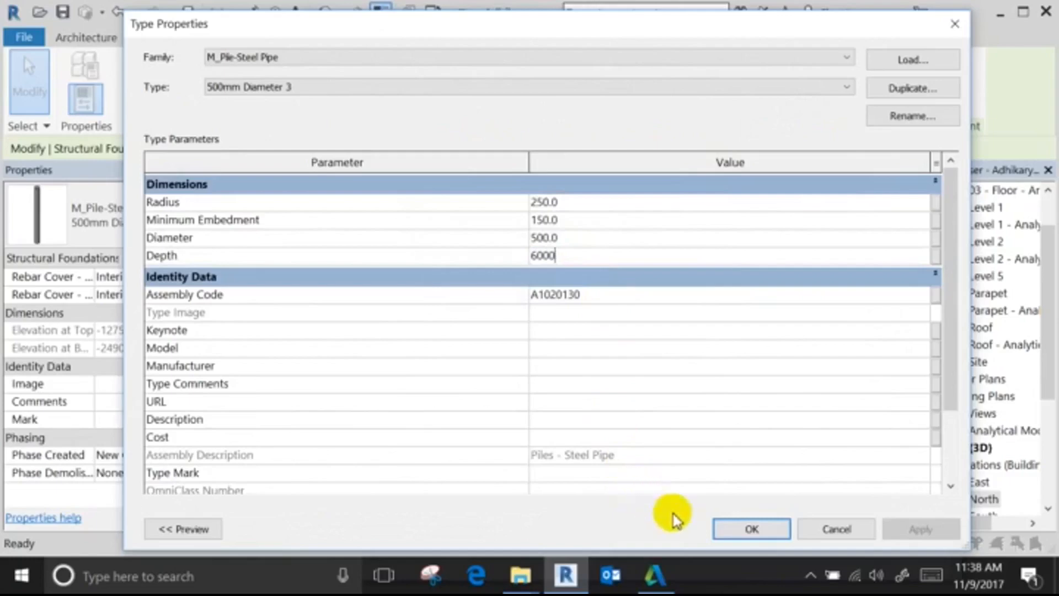
left_click(739, 530)
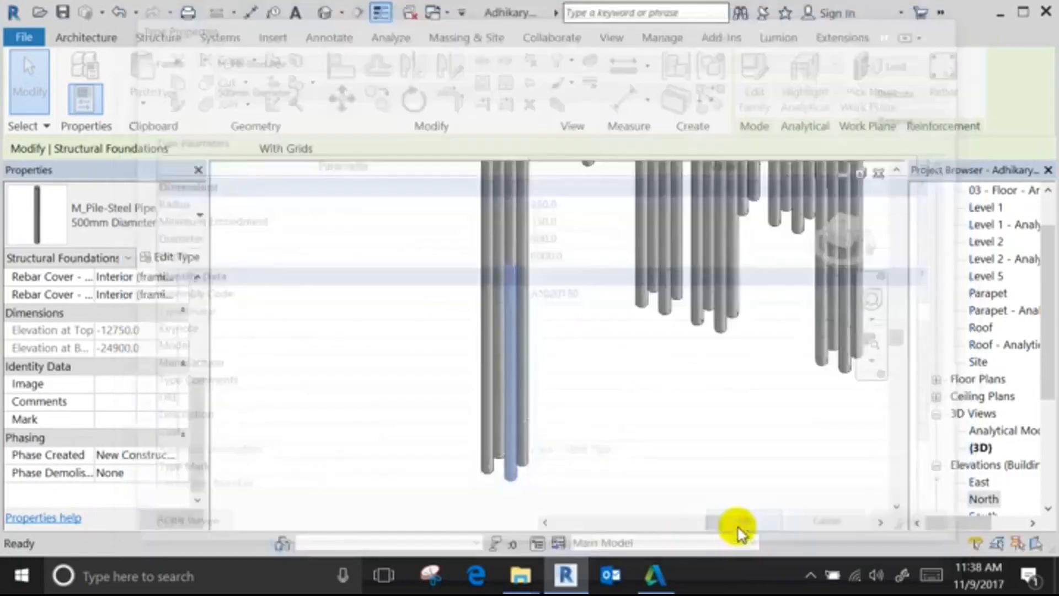
Change the other three lower piles under the corner cap to the M_Pile-Steel Pipe type 500mm Diameter 3.
left_click(600, 413)
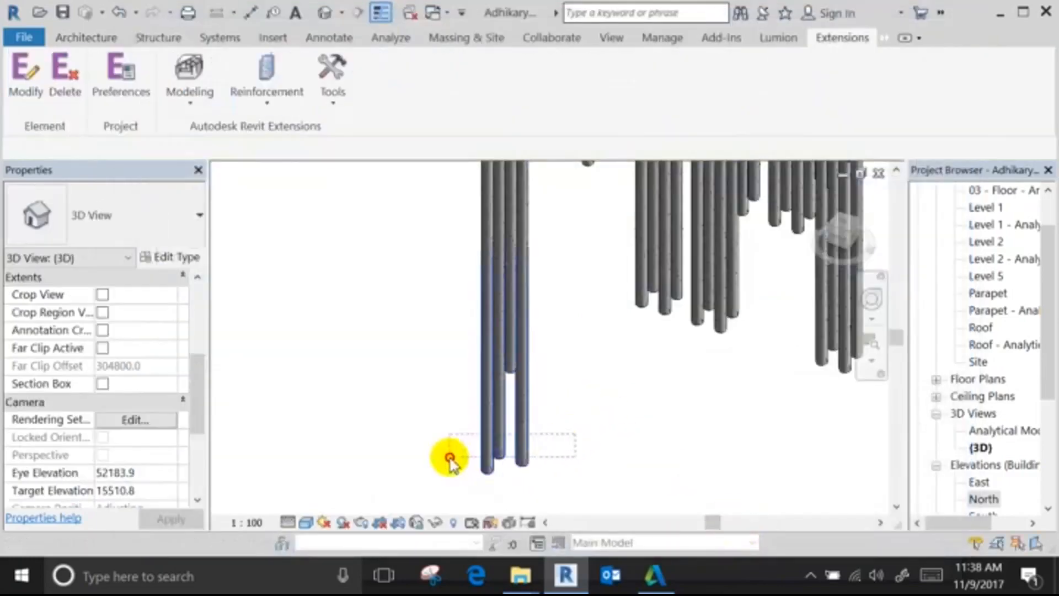
left_click(488, 453)
left_click(71, 208)
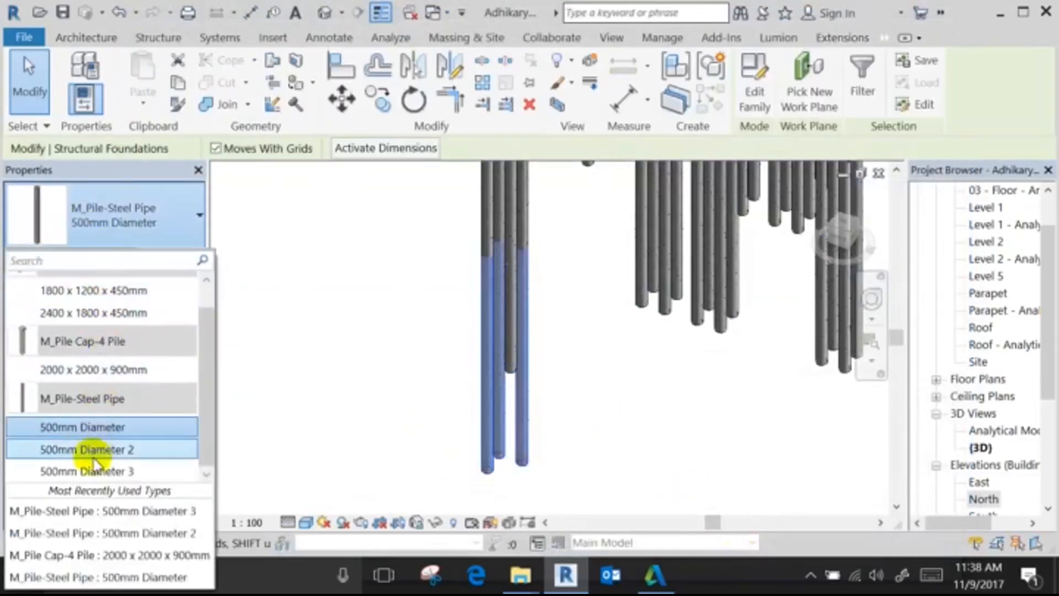
left_click(104, 470)
left_click(469, 449)
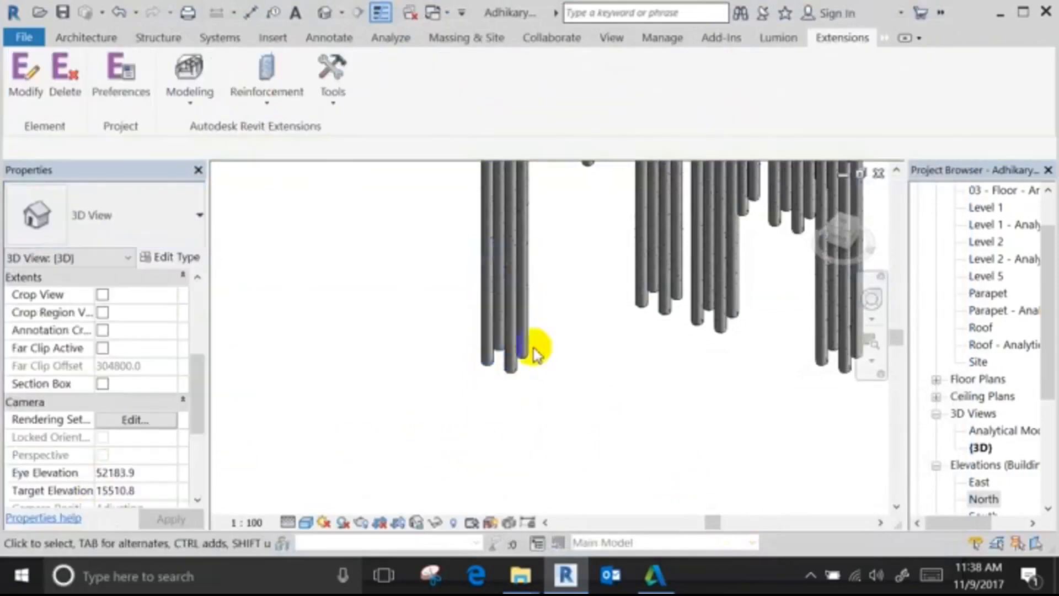
Check the depth in the type properties of a shortened lower pile under the corner cap, without changing it.
left_click(517, 346)
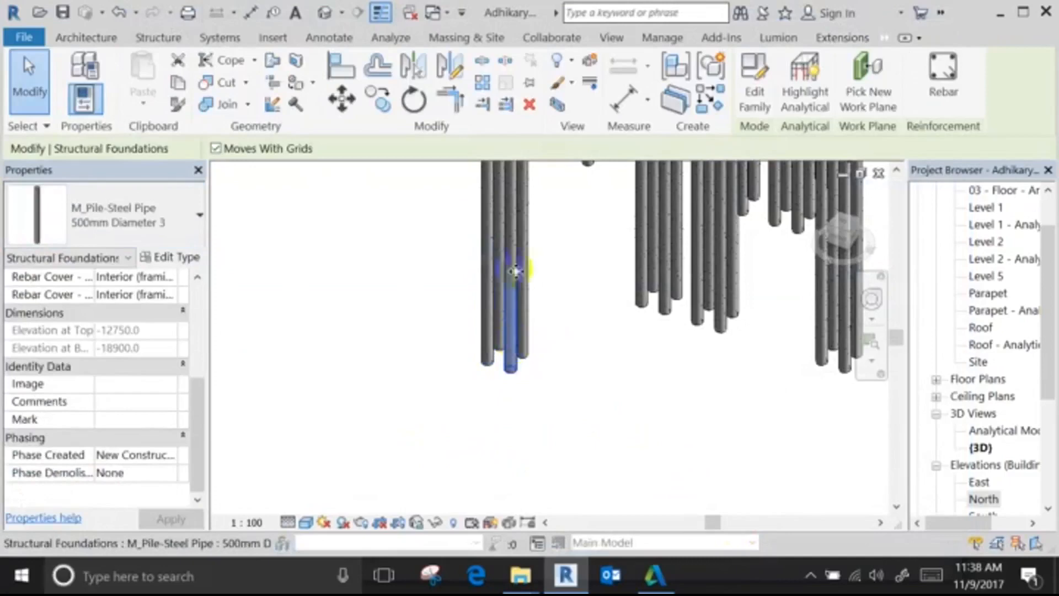
left_click(567, 302)
left_click(525, 346)
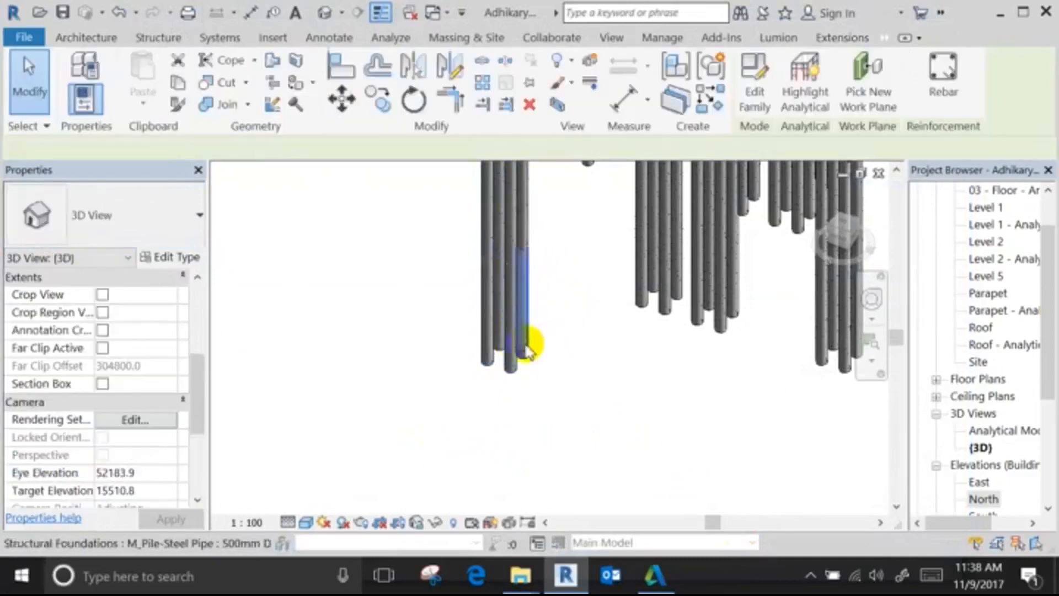
left_click(156, 242)
left_click(160, 243)
left_click(173, 259)
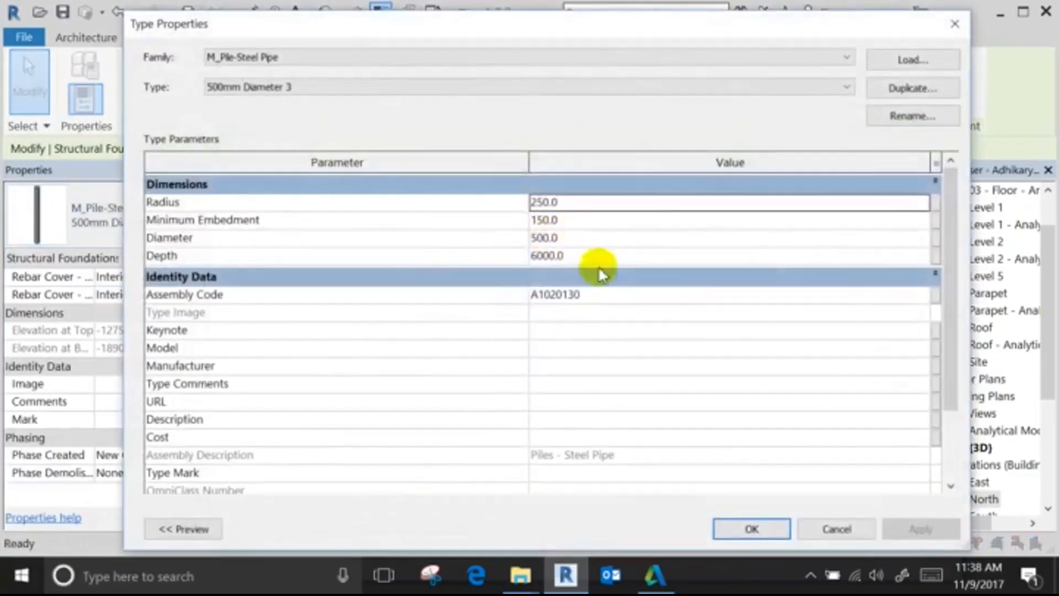
left_click(598, 257)
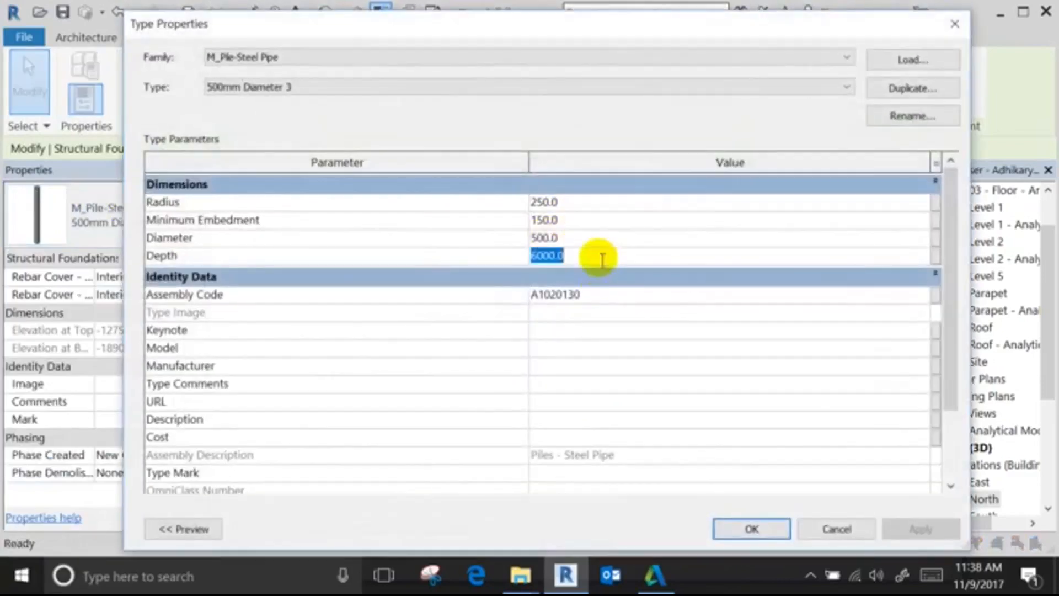
left_click(817, 527)
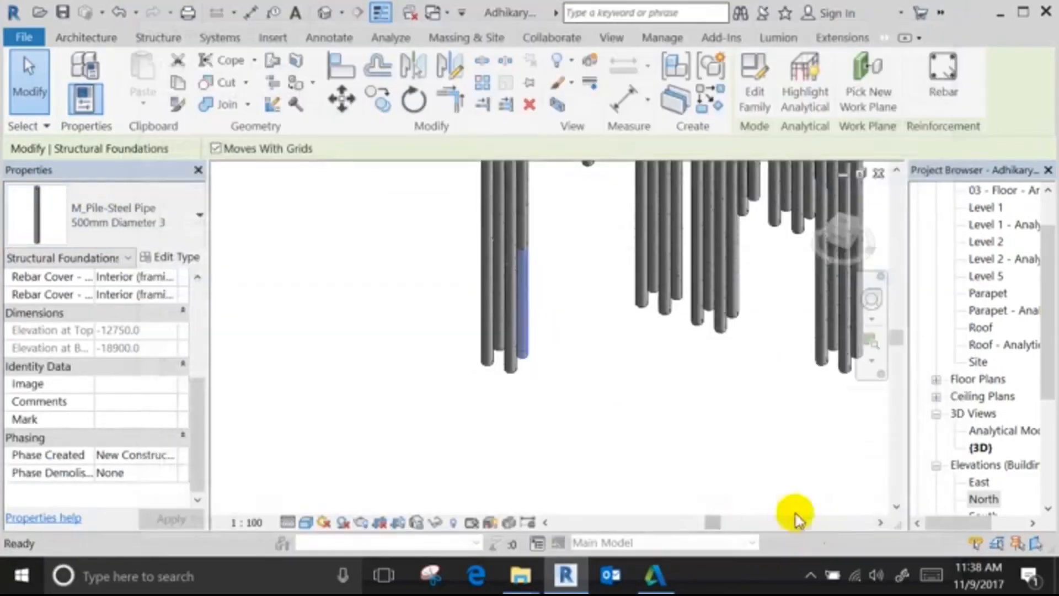
left_click(723, 496)
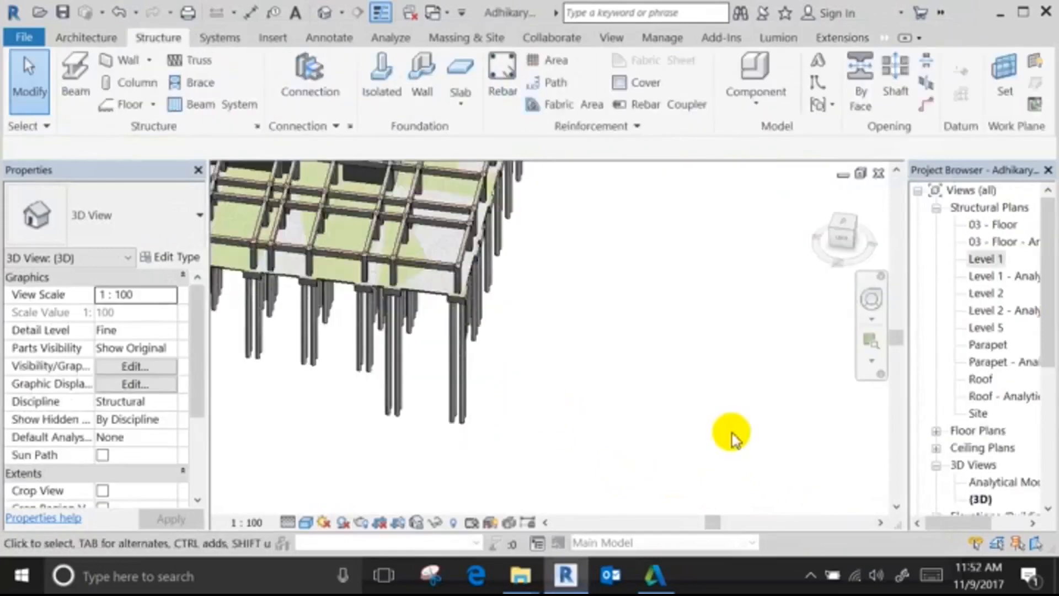
Select all 600 x 750mm concrete columns visible in the 3D view and set their top level to Roof.
scroll(732, 437, "down", 5)
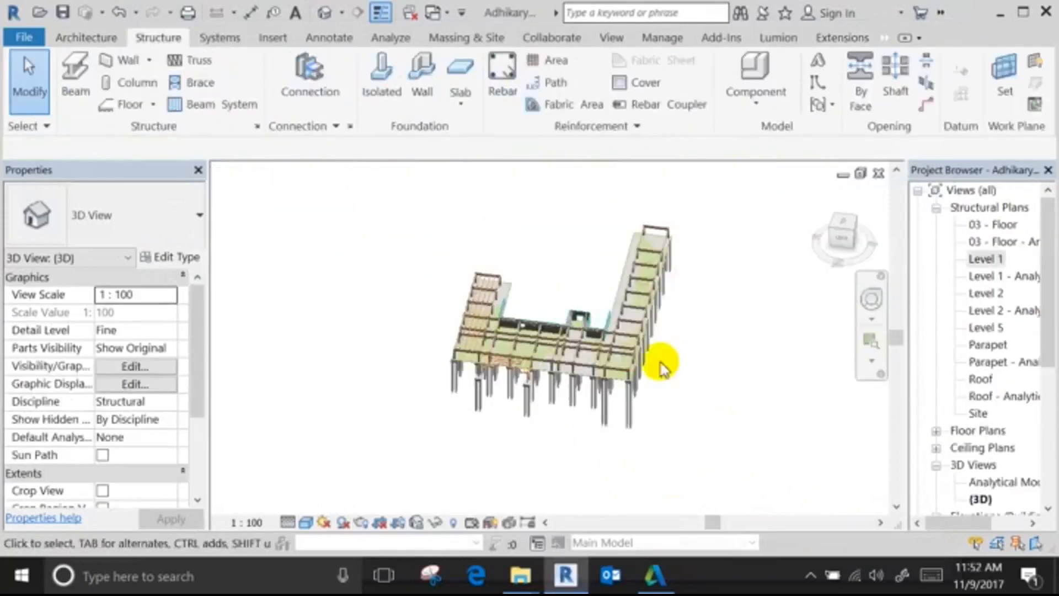
middle_click_drag(661, 367, 226, 323, "shift")
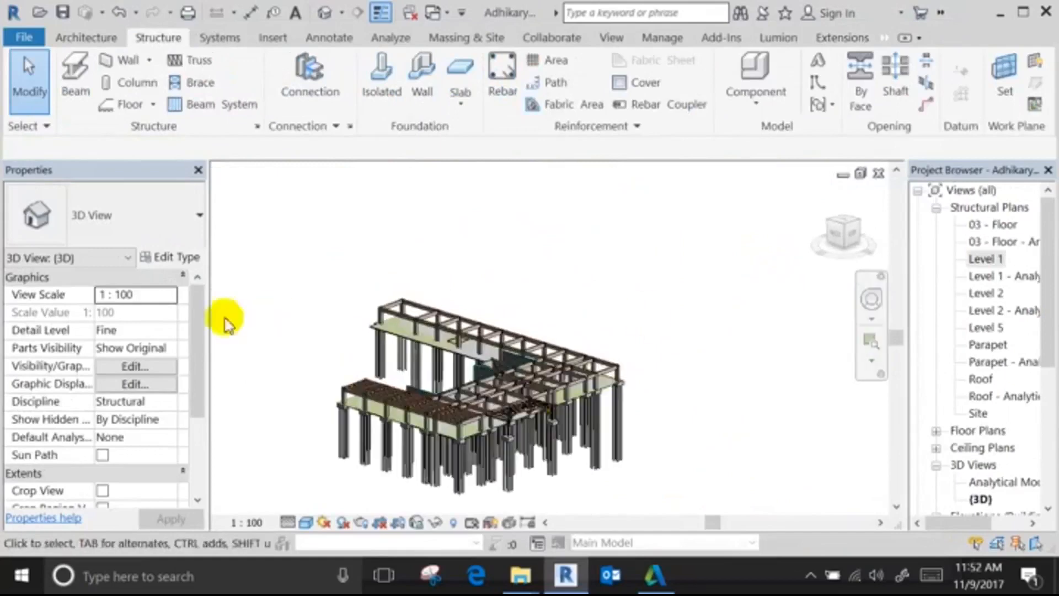
scroll(529, 375, "up", 1)
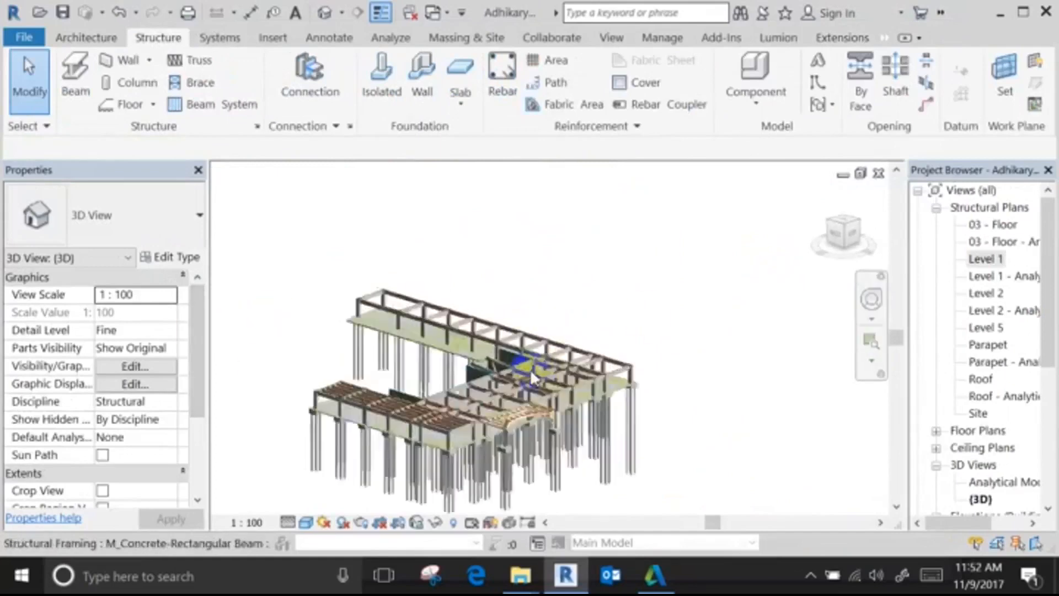
scroll(607, 331, "up", 1)
scroll(678, 325, "up", 1)
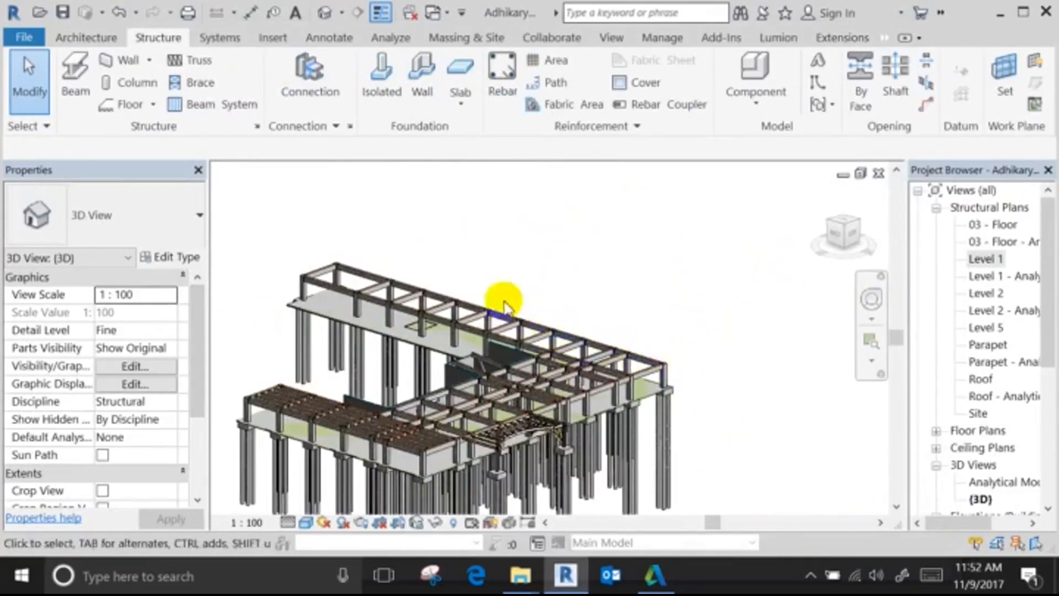
left_click(302, 297)
right_click(298, 291)
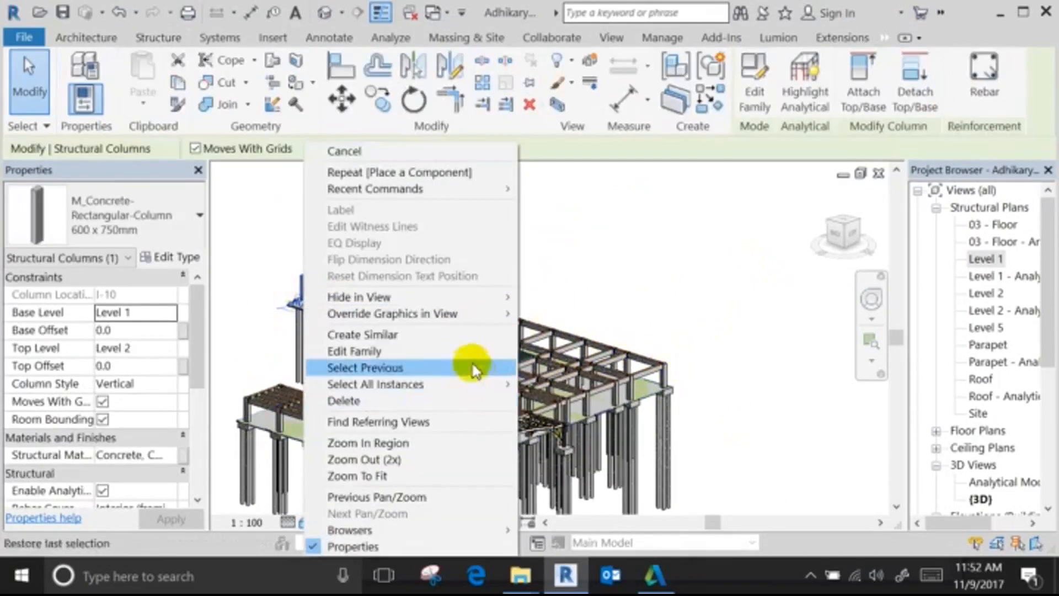
mouse_move(480, 383)
left_click(545, 383)
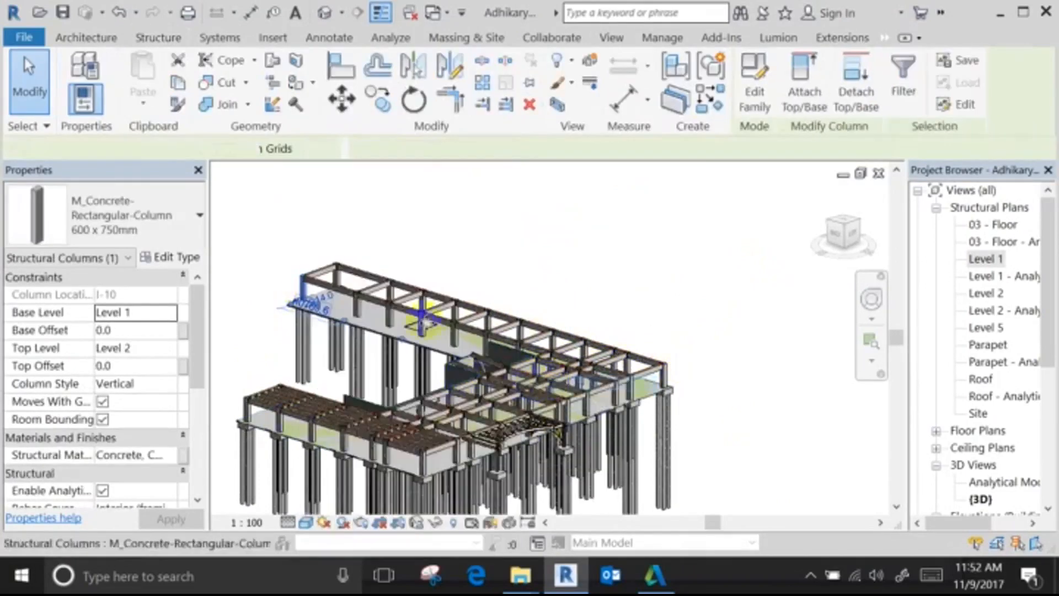
left_click(174, 349)
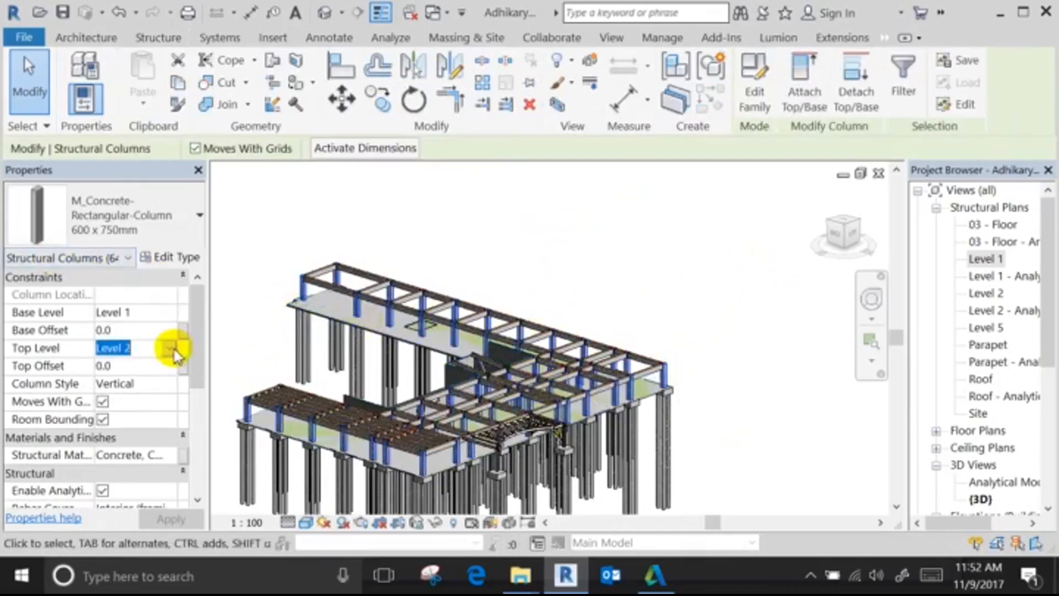
left_click(174, 348)
left_click(124, 426)
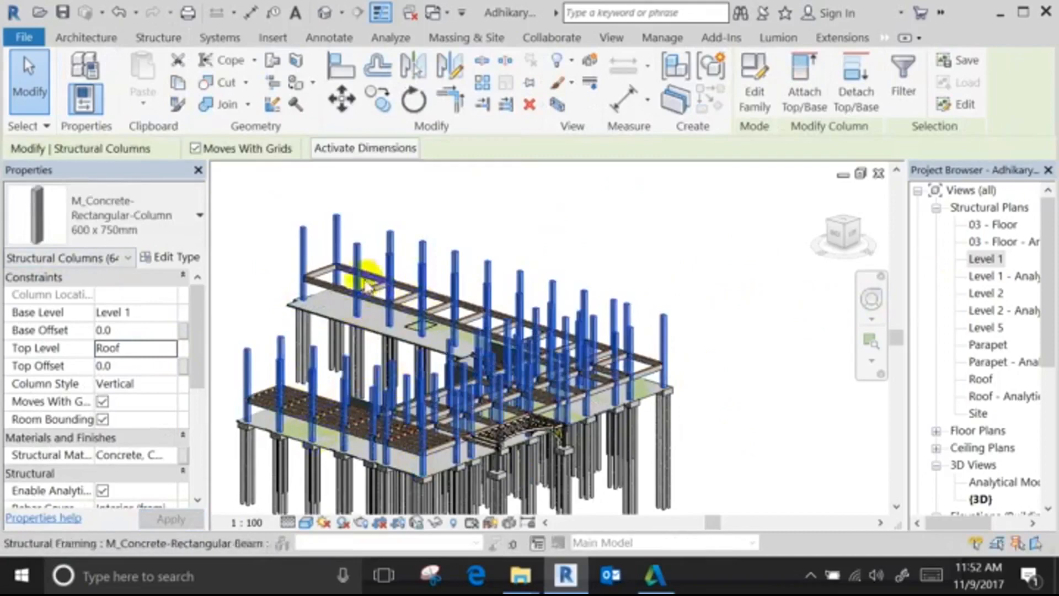
key("Escape")
Select all 400 x 800mm concrete beams visible in the 3D view, and clear the selection.
left_click(324, 291)
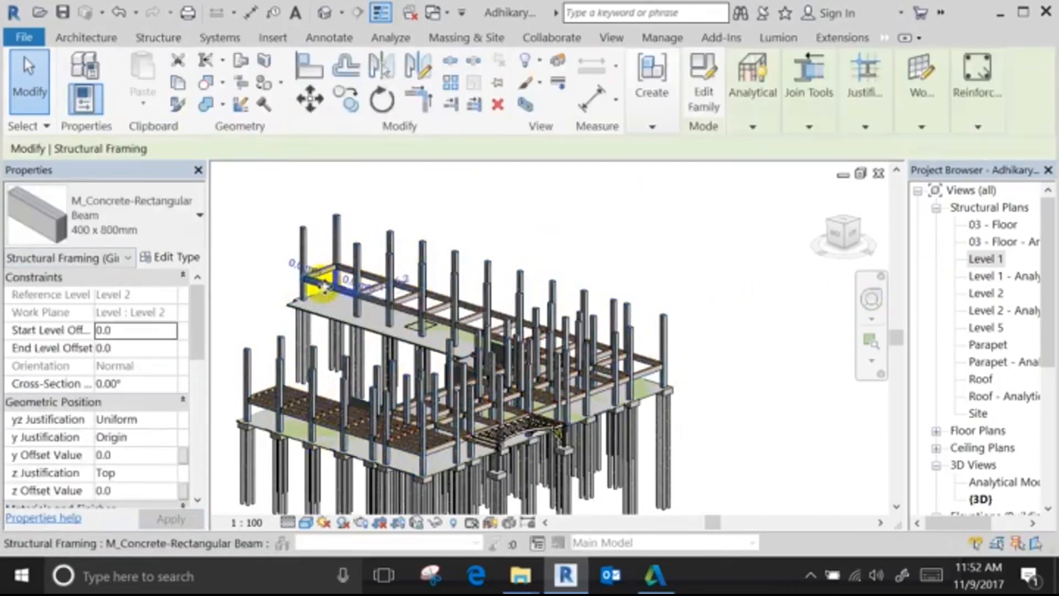
right_click(326, 291)
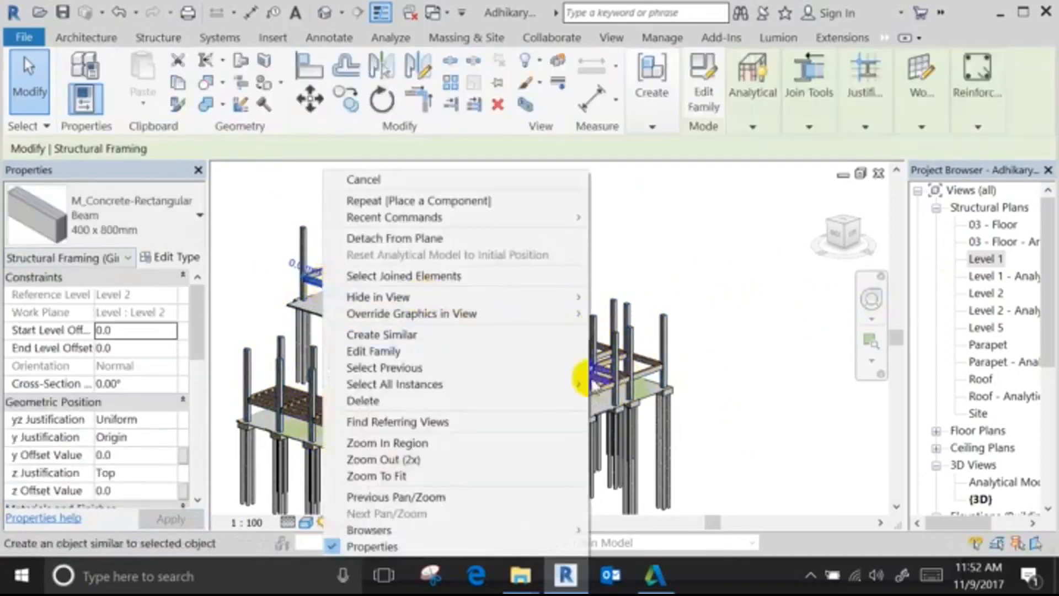
mouse_move(552, 386)
left_click(614, 384)
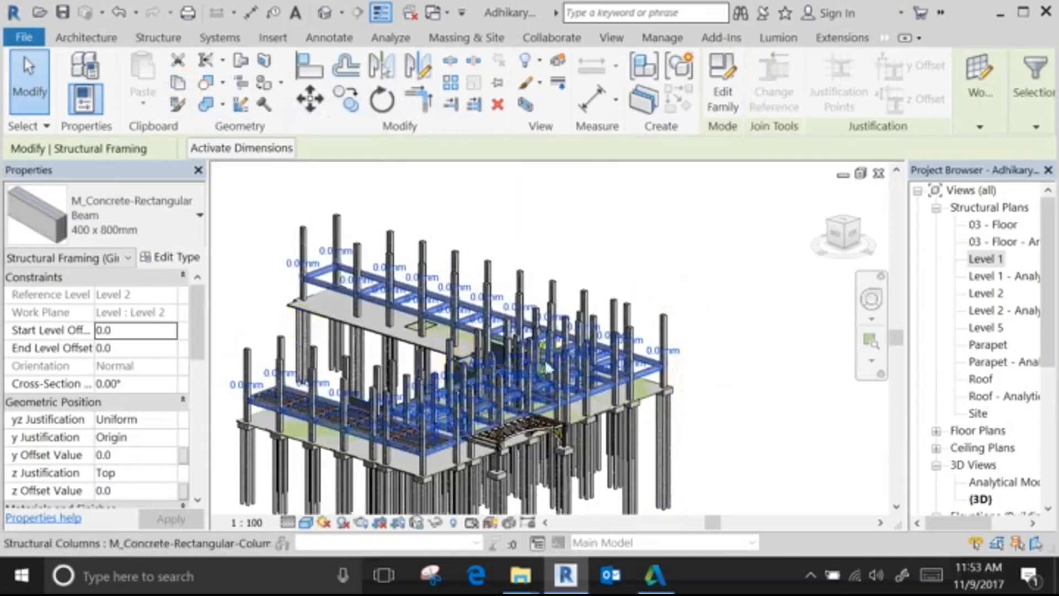
left_click(667, 234)
Select every visible 400 x 800mm concrete beam from one on the lower wing and try to copy them to the clipboard.
scroll(267, 415, "up", 5)
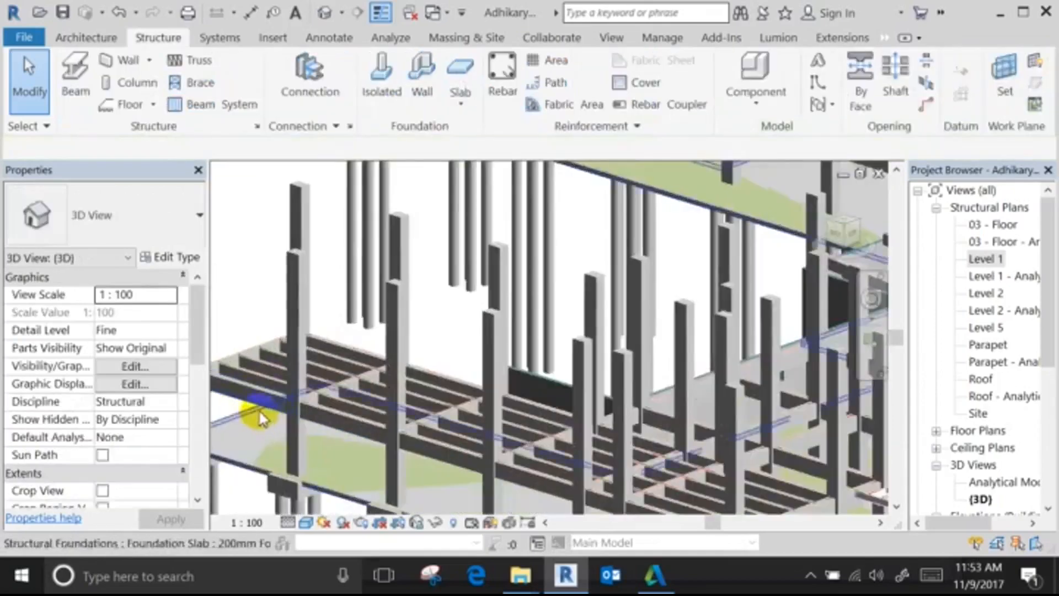
left_click(259, 407)
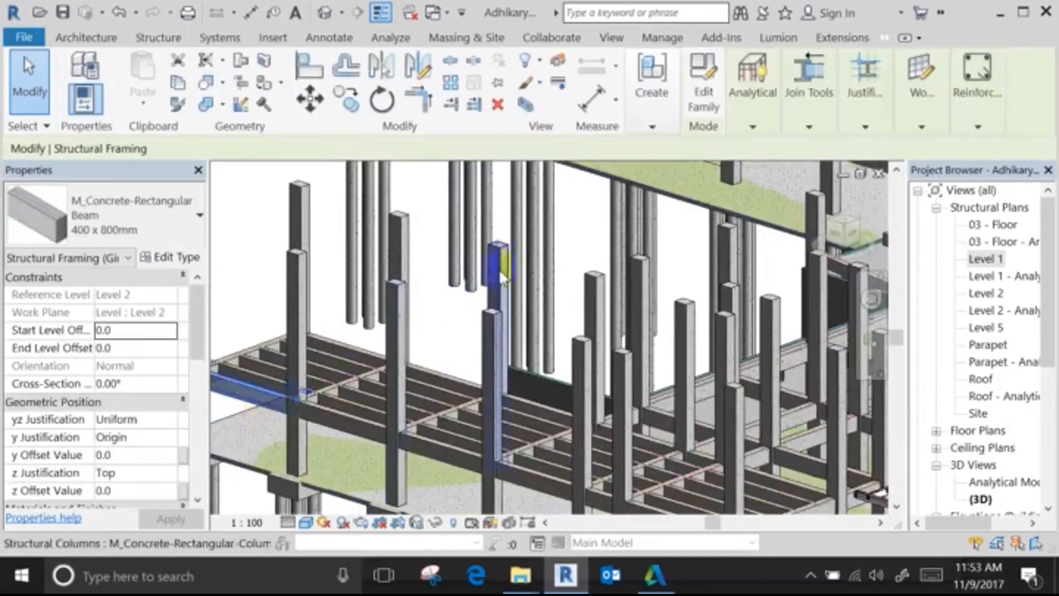
scroll(408, 403, "down", 4)
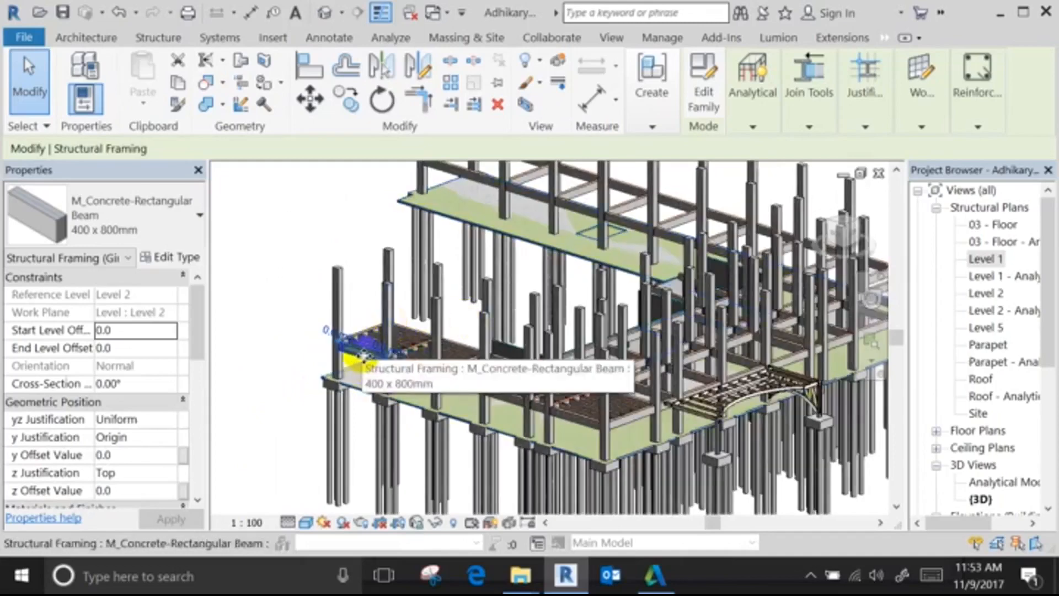
right_click(363, 354)
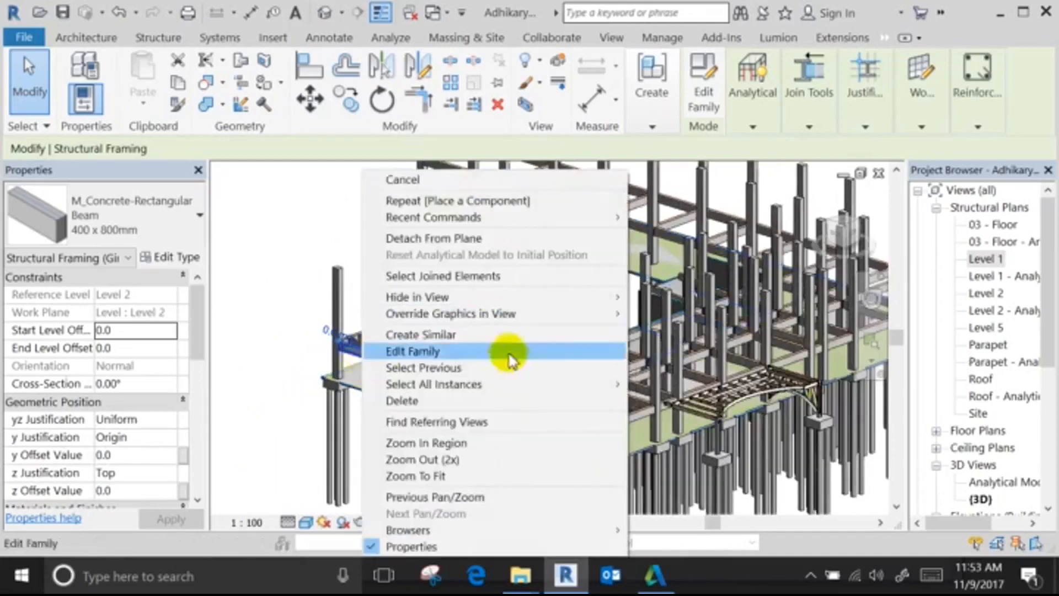
mouse_move(566, 389)
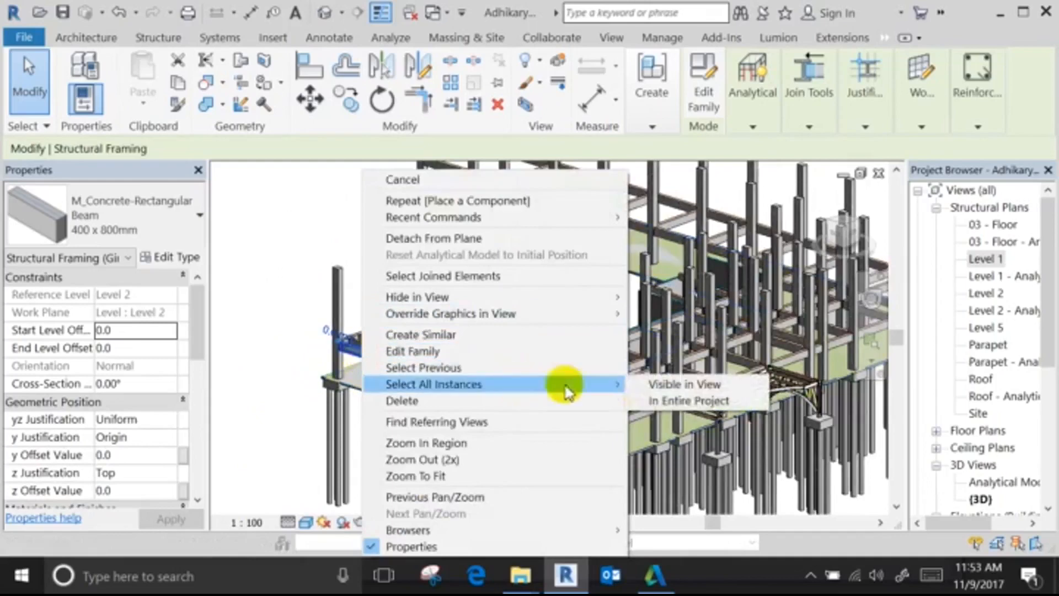
left_click(644, 381)
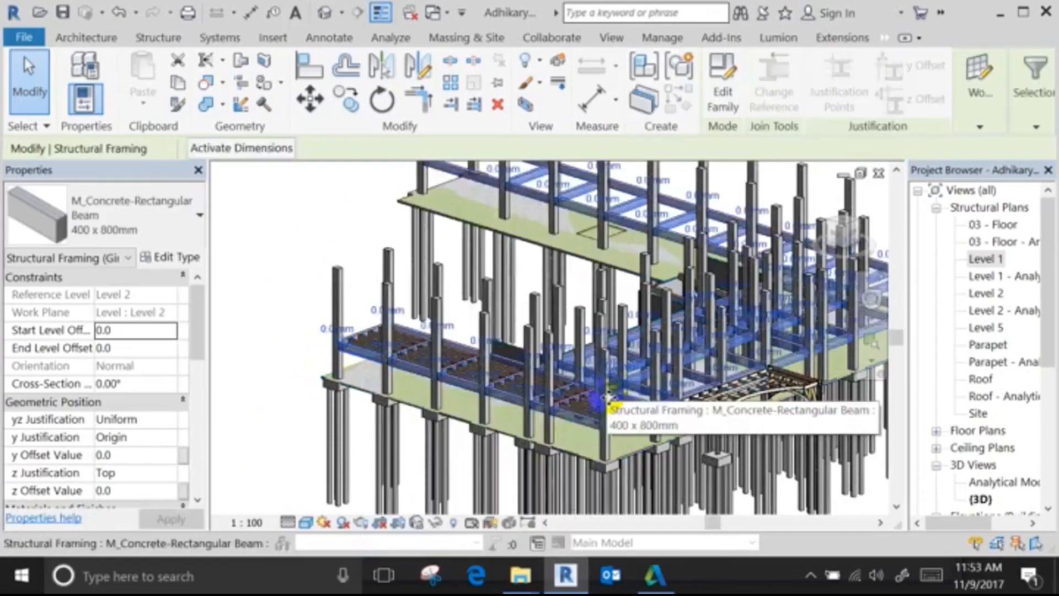
left_click(177, 83)
key("Escape")
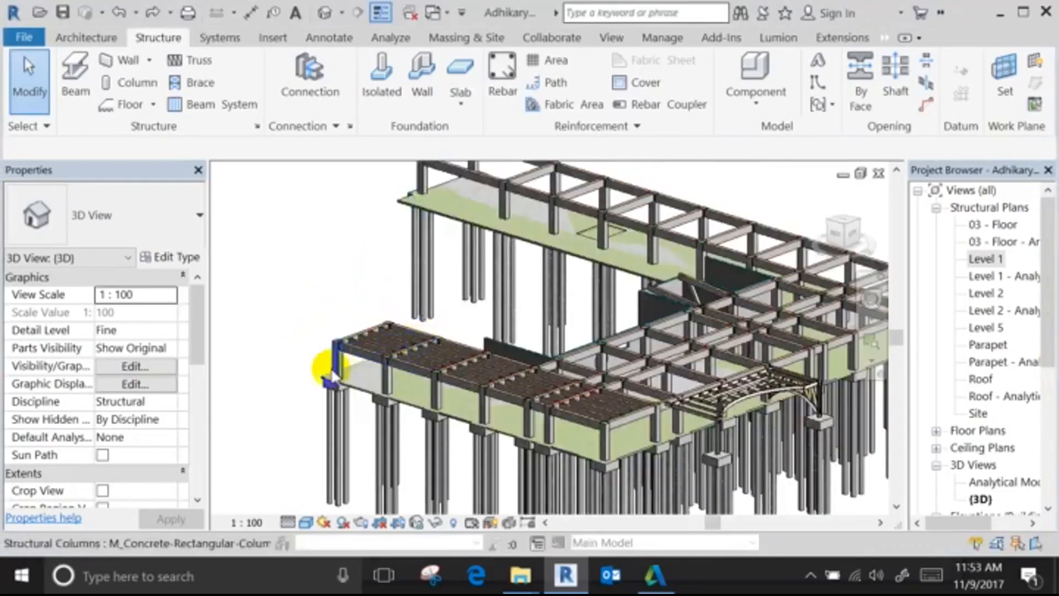
Cut all visible 600 x 750mm concrete columns to the clipboard, and try to undo the cut.
left_click(331, 375)
right_click(339, 364)
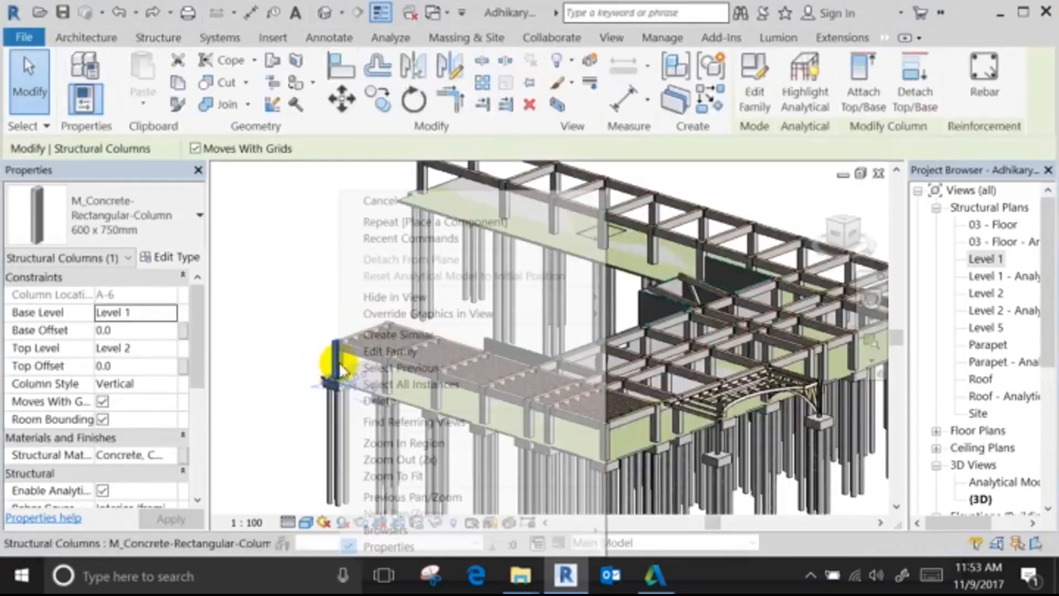
key("Escape")
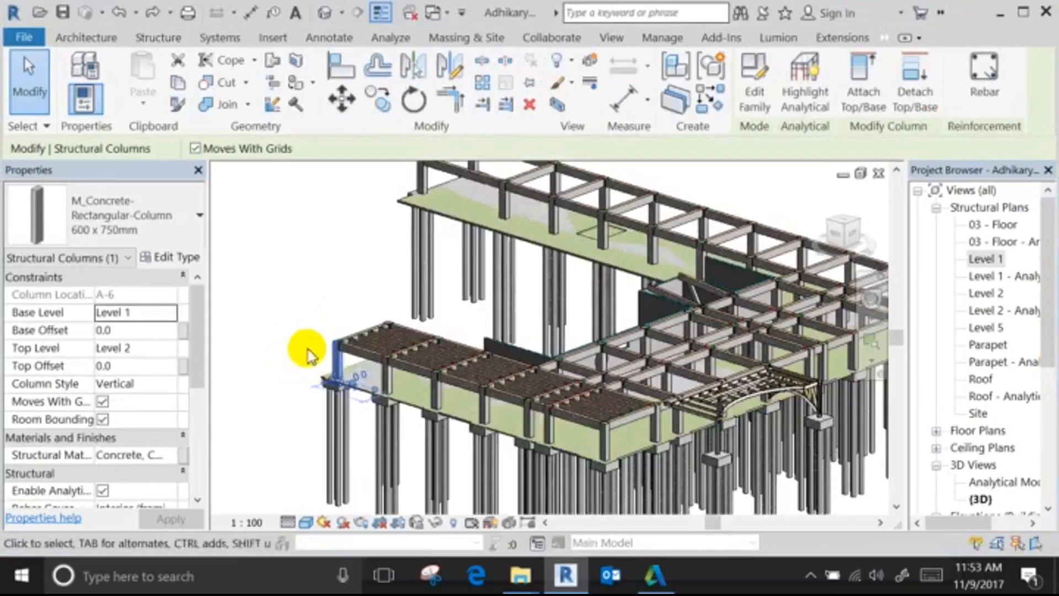
right_click(340, 359)
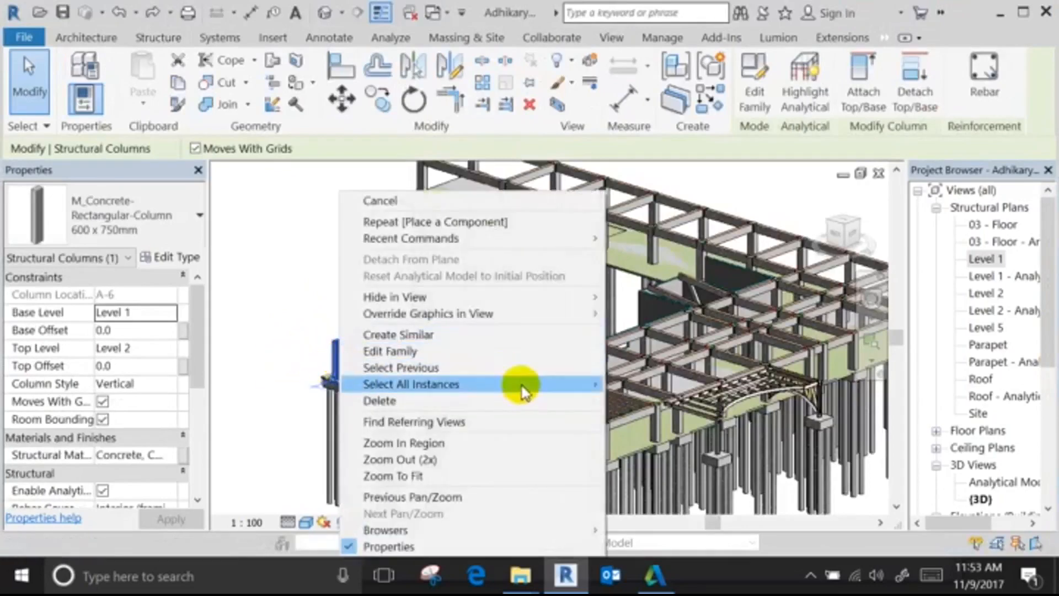
mouse_move(537, 386)
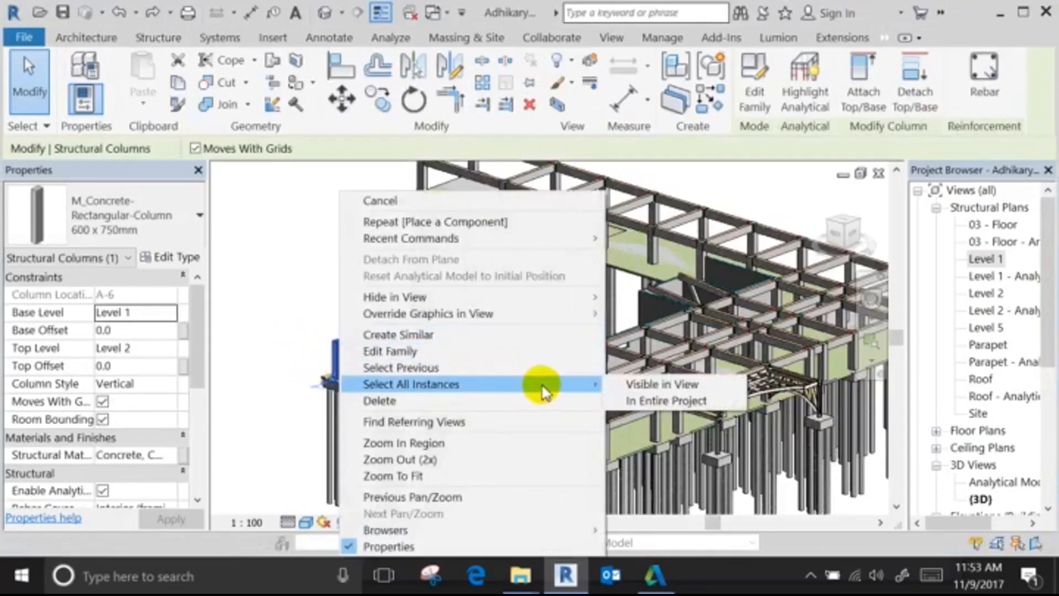
left_click(612, 384)
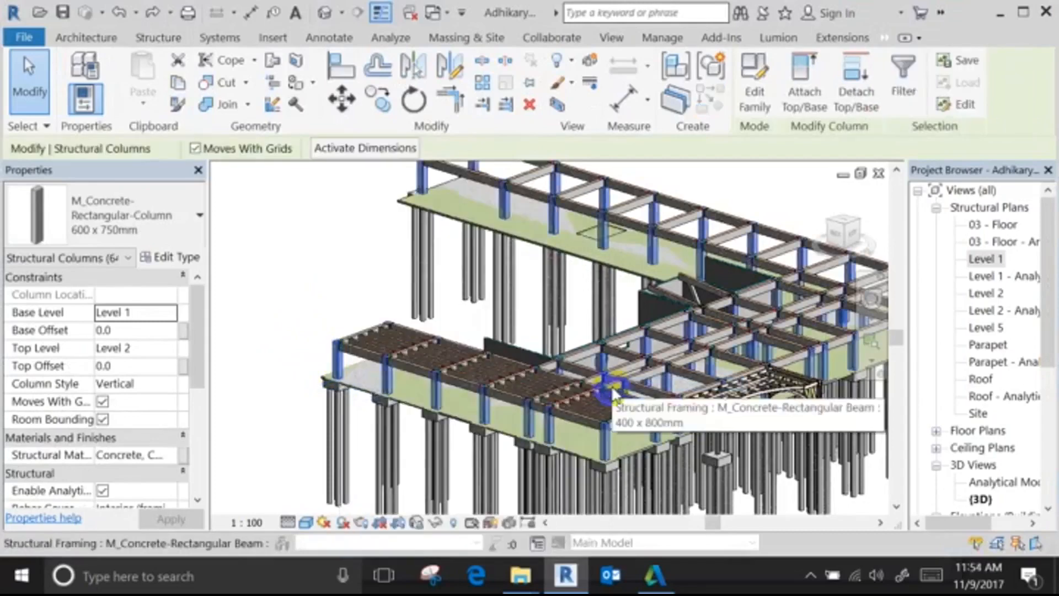
left_click(172, 349)
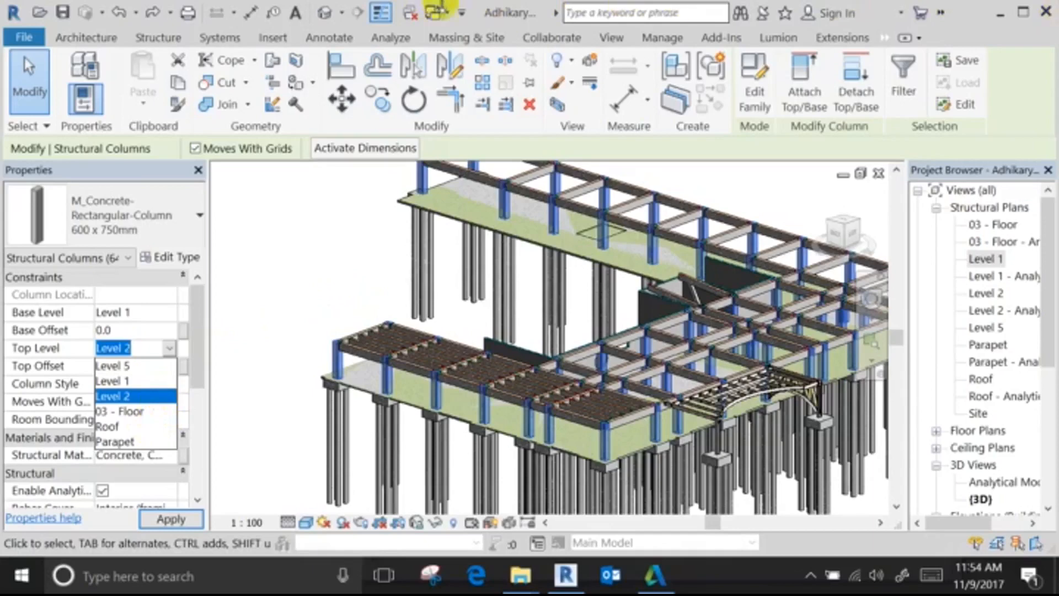
left_click(216, 95)
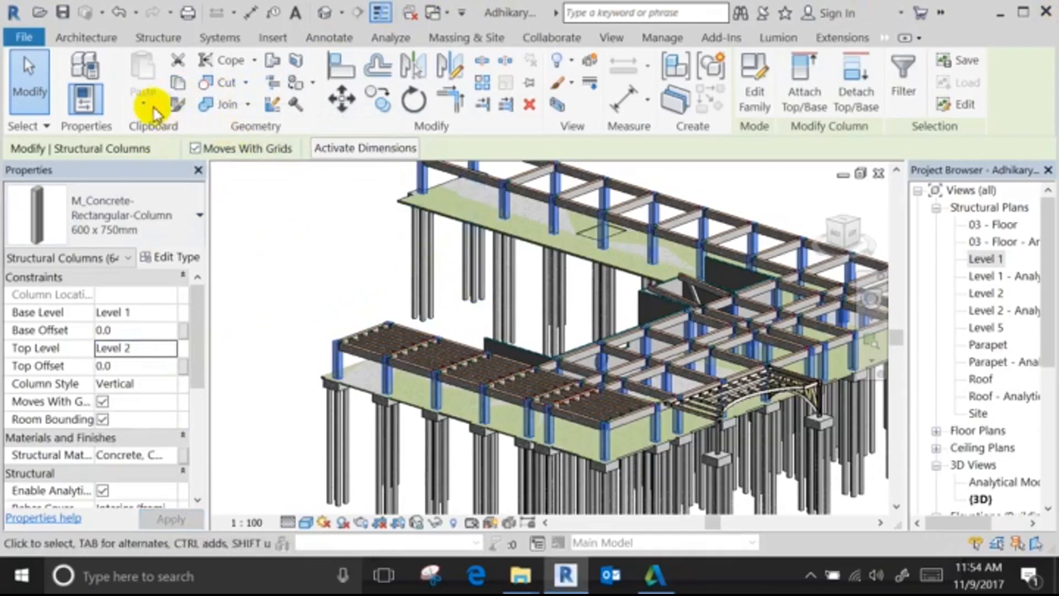
left_click(177, 62)
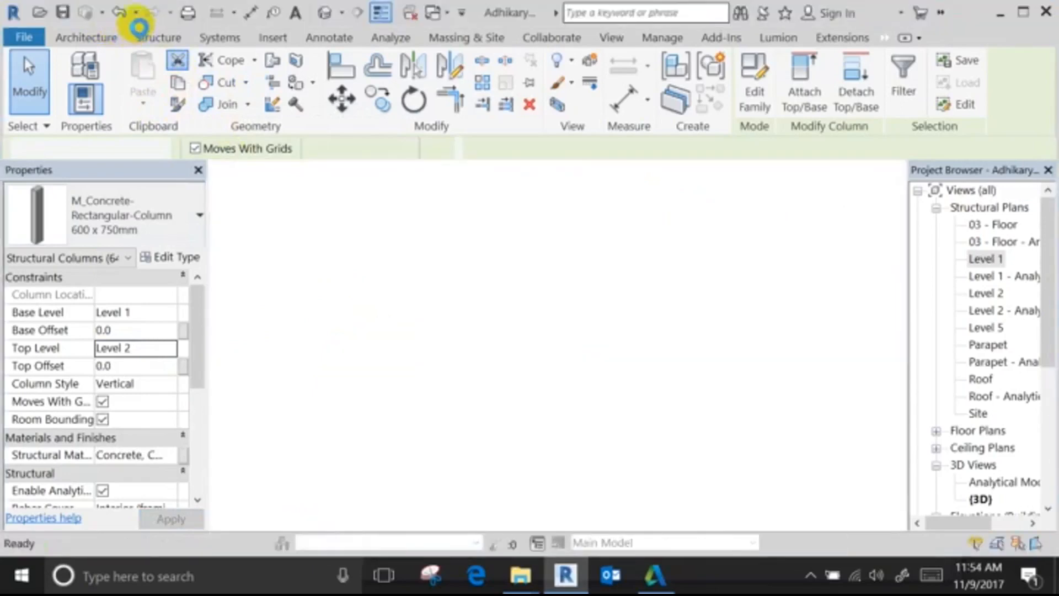
left_click(122, 21)
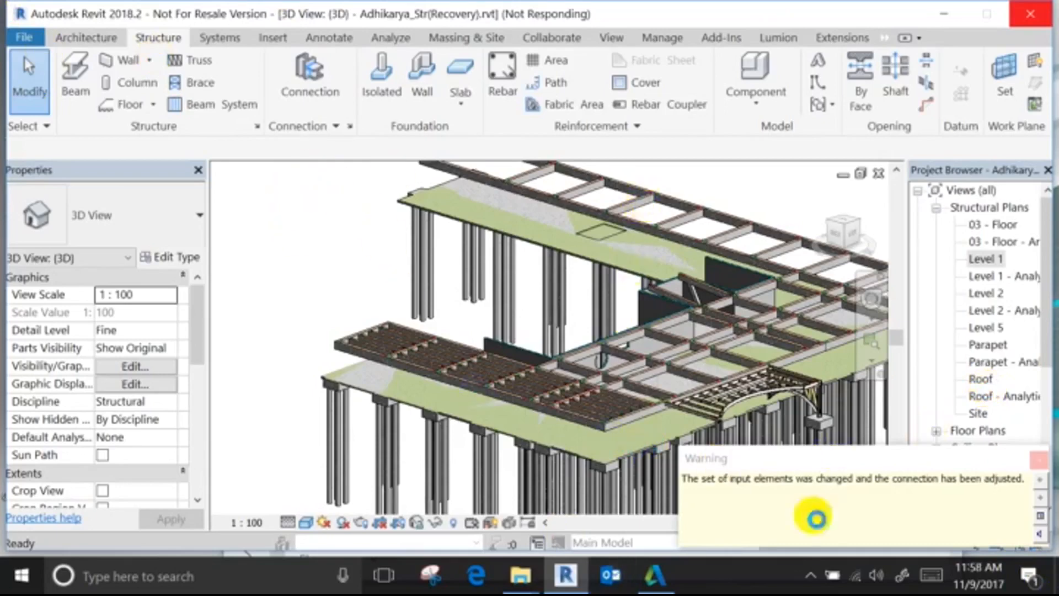
Open Task Manager and locate the Autodesk Revit process in the process details.
right_click(746, 583)
left_click(828, 500)
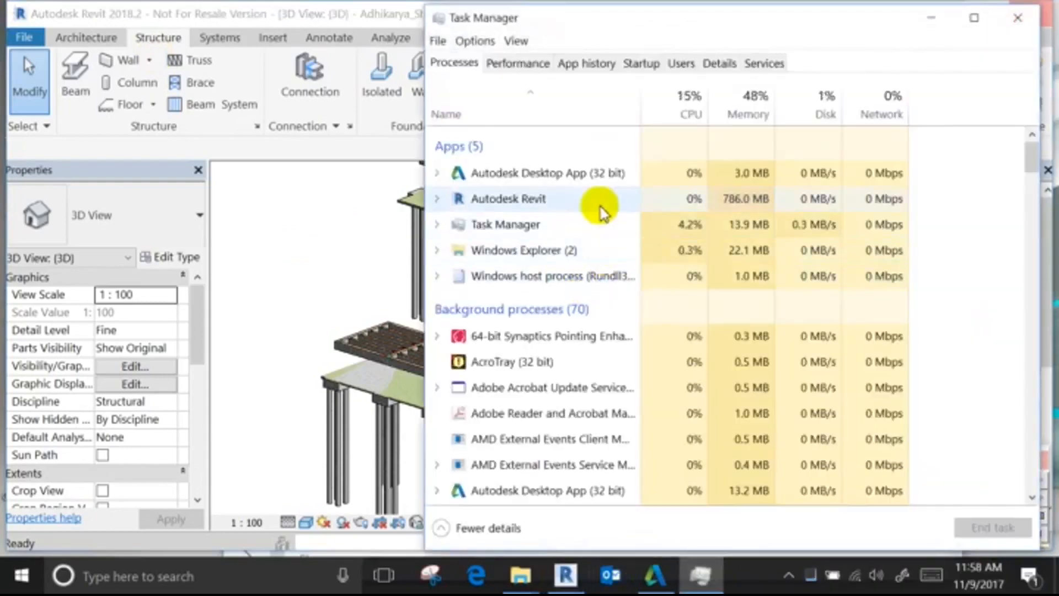
left_click(602, 210)
right_click(603, 211)
left_click(682, 293)
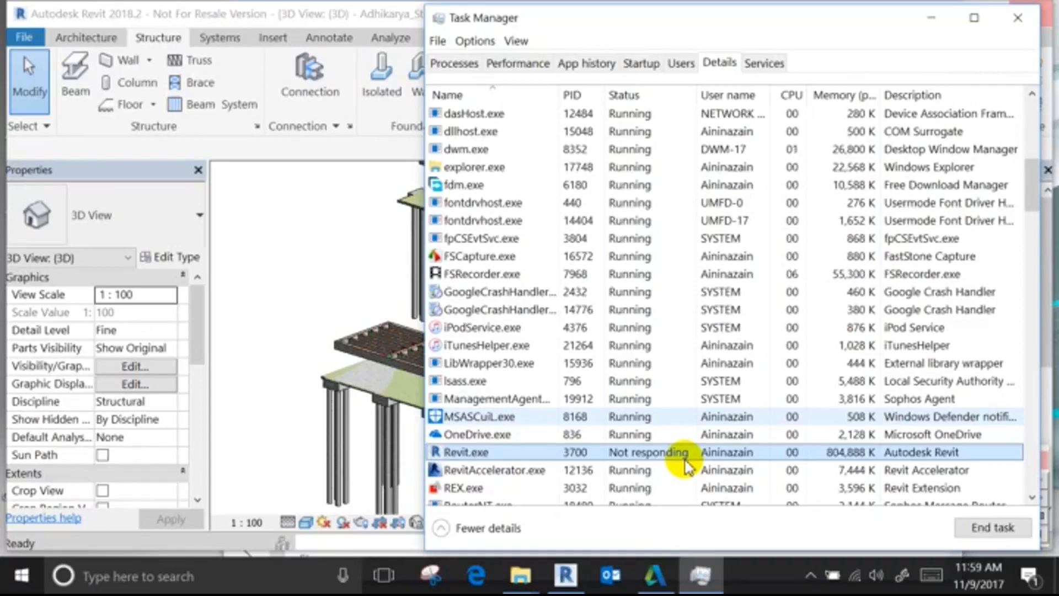
left_click(59, 279)
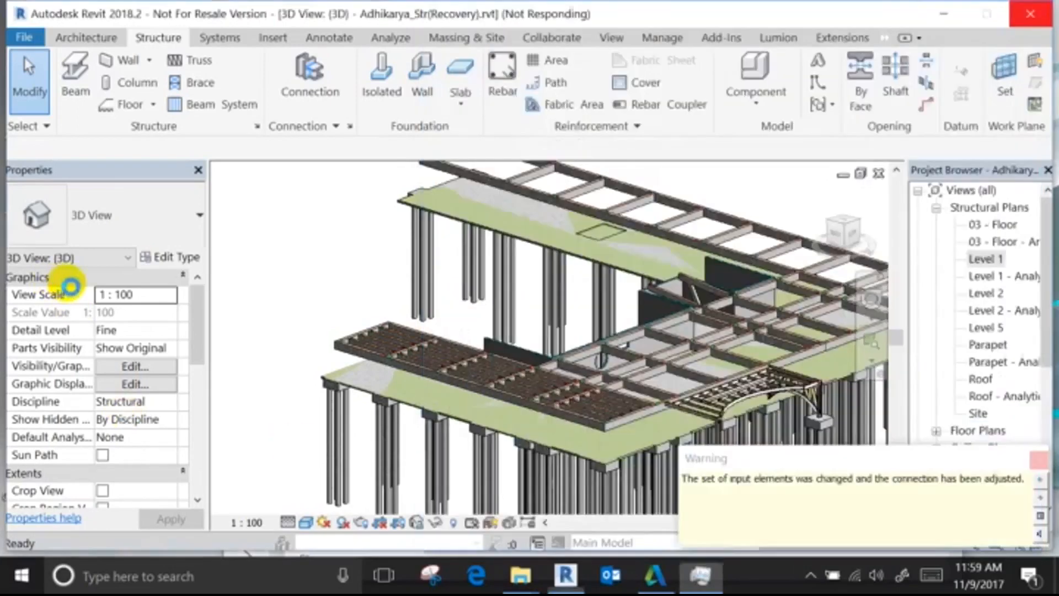
left_click(145, 292)
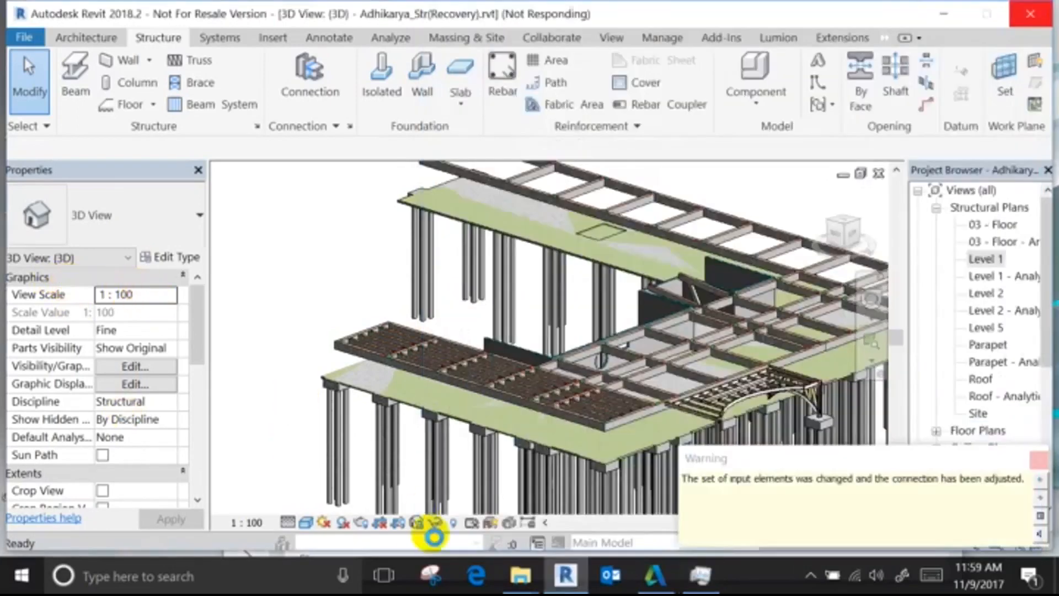